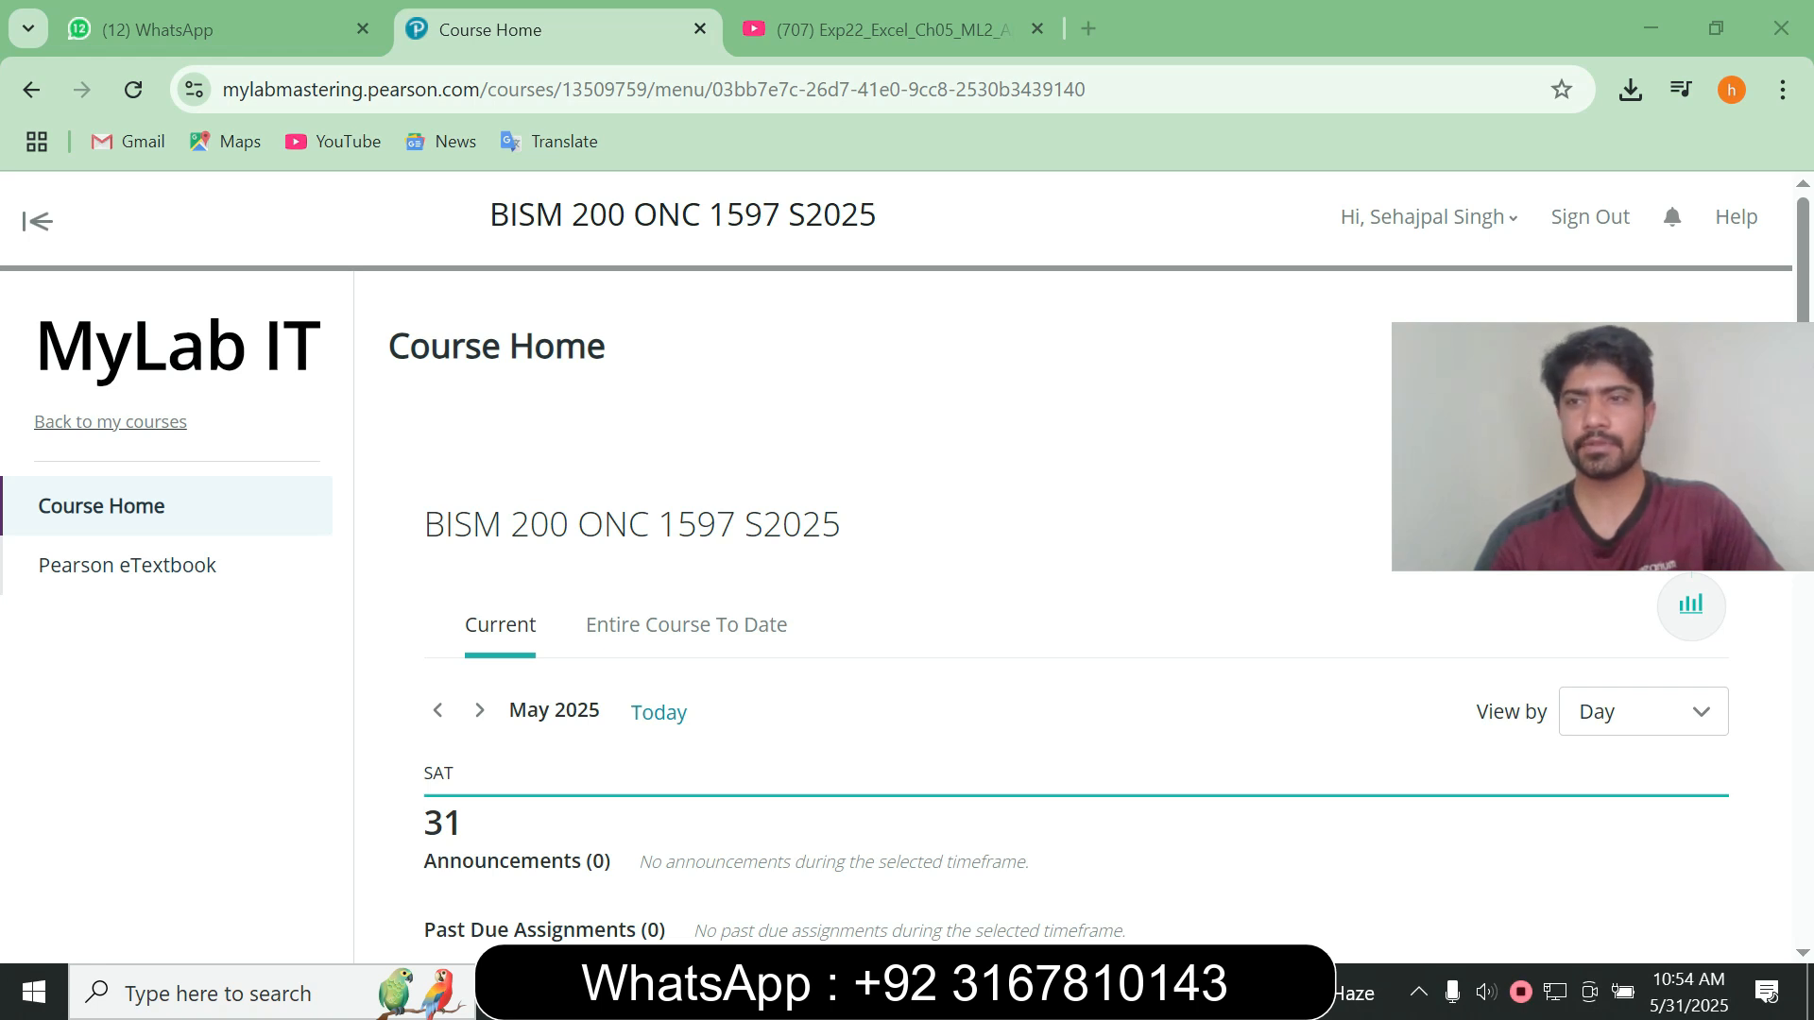
# - Download all starting materials for the Excel Chapter 5 Assignment and close the assignment window
pyautogui.scroll(-4, 822, 680)
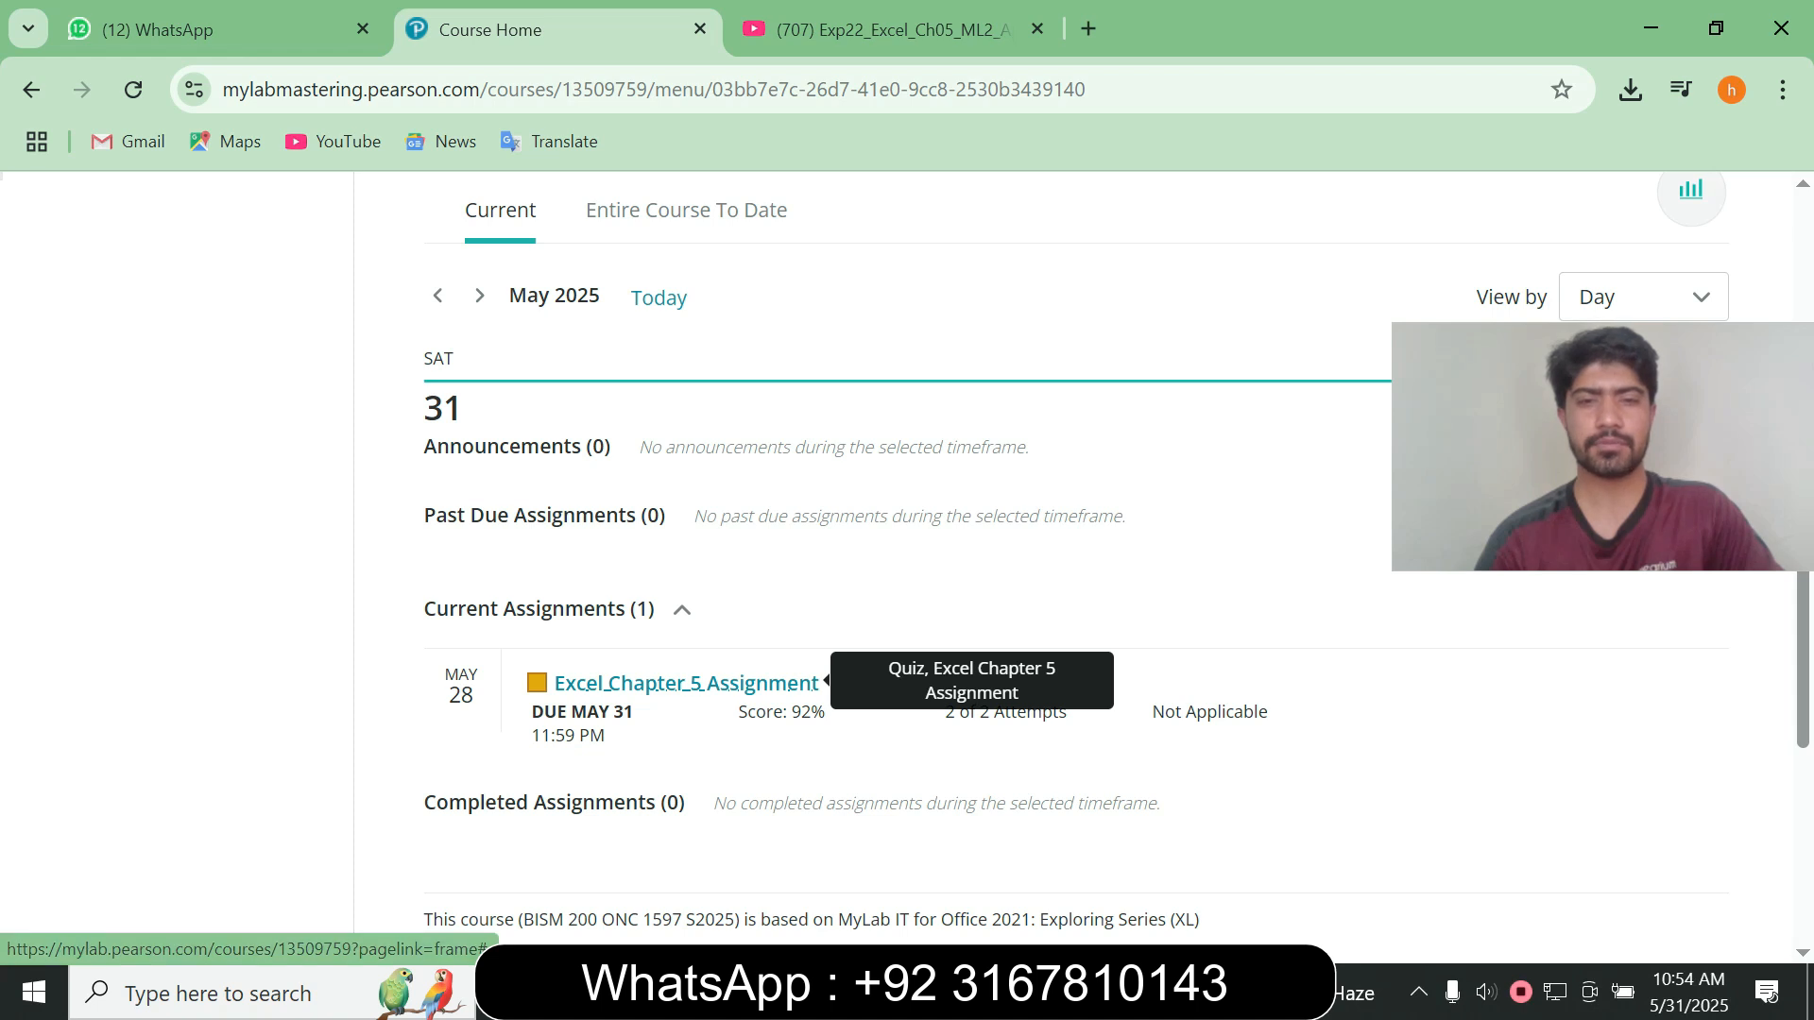
pyautogui.click(687, 683)
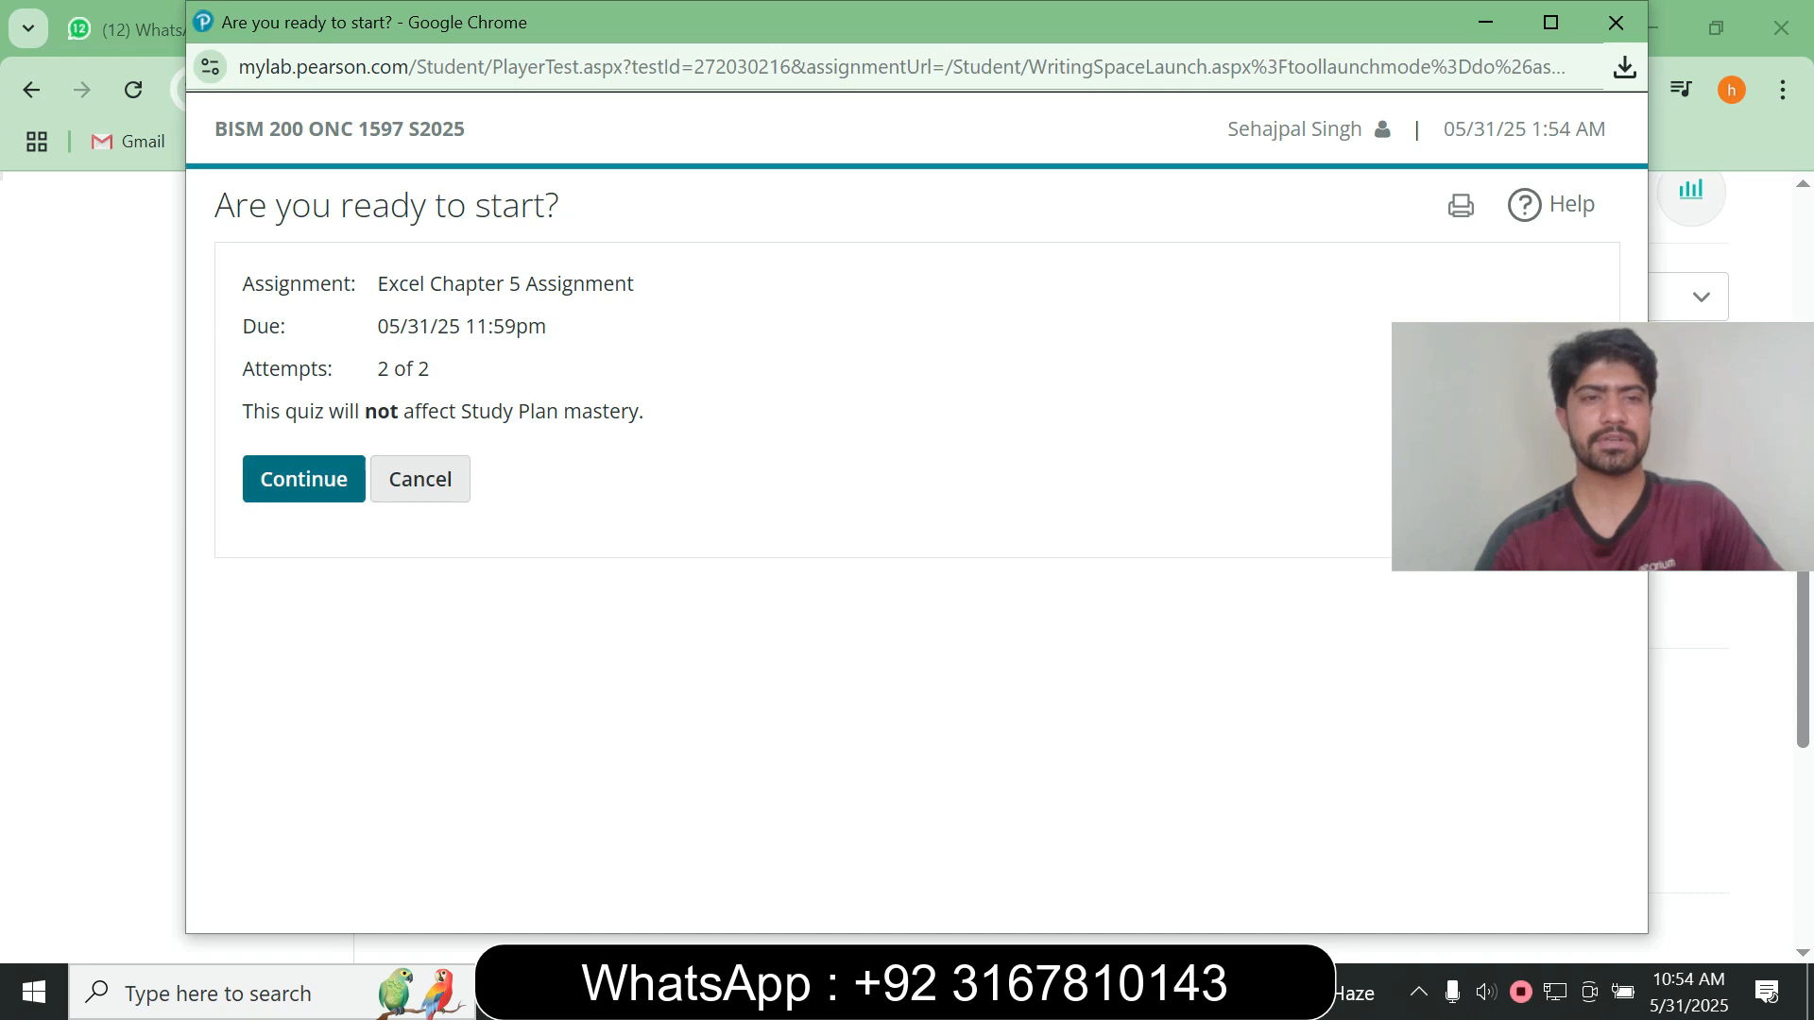
pyautogui.click(303, 479)
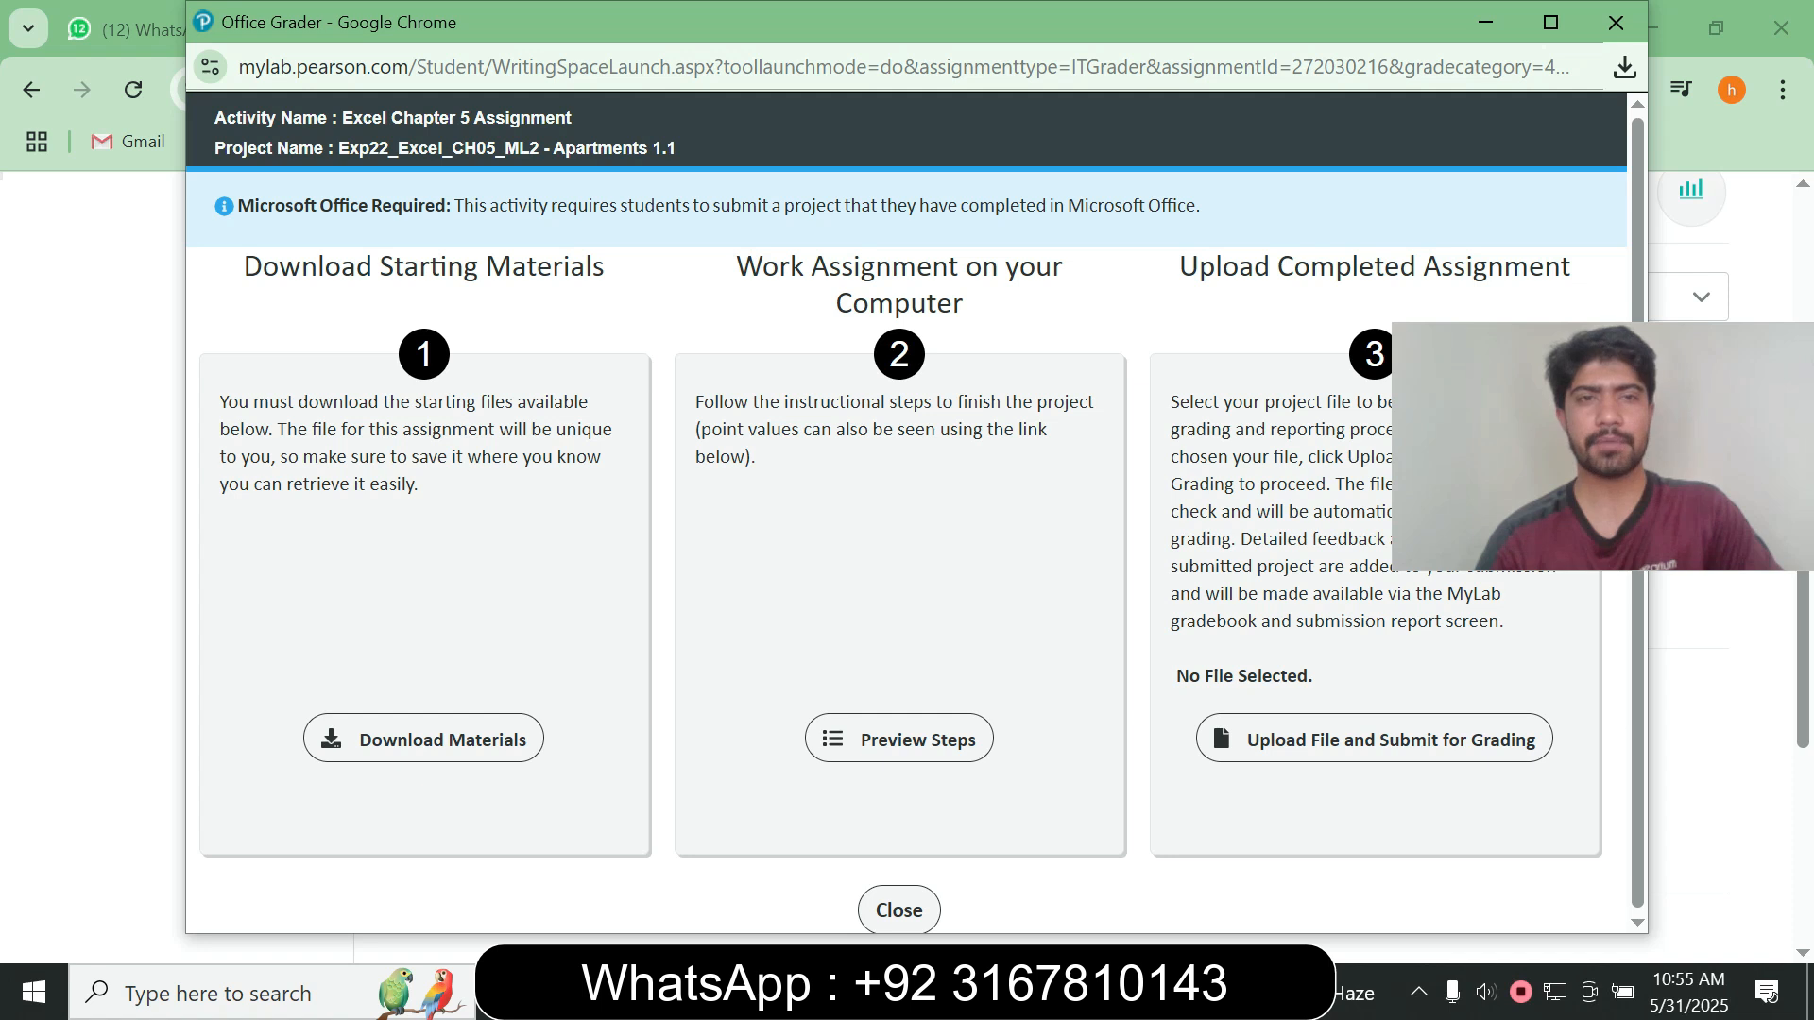
pyautogui.click(424, 739)
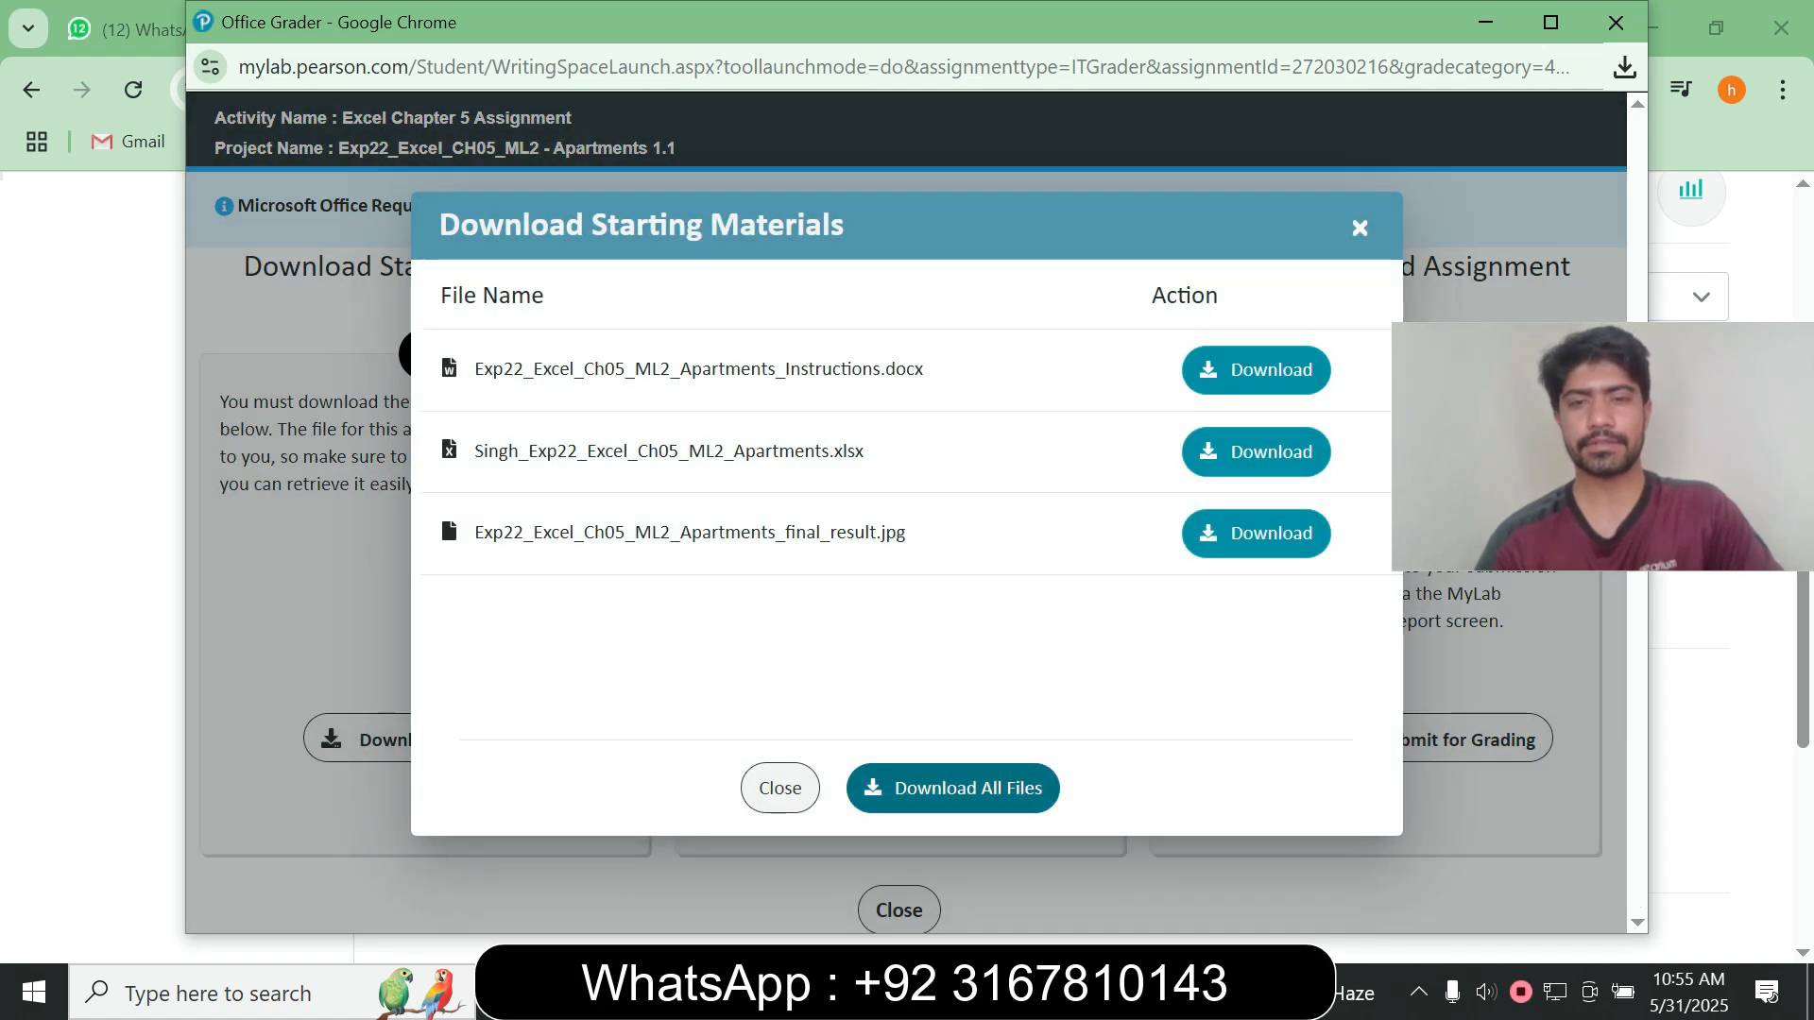
pyautogui.click(952, 788)
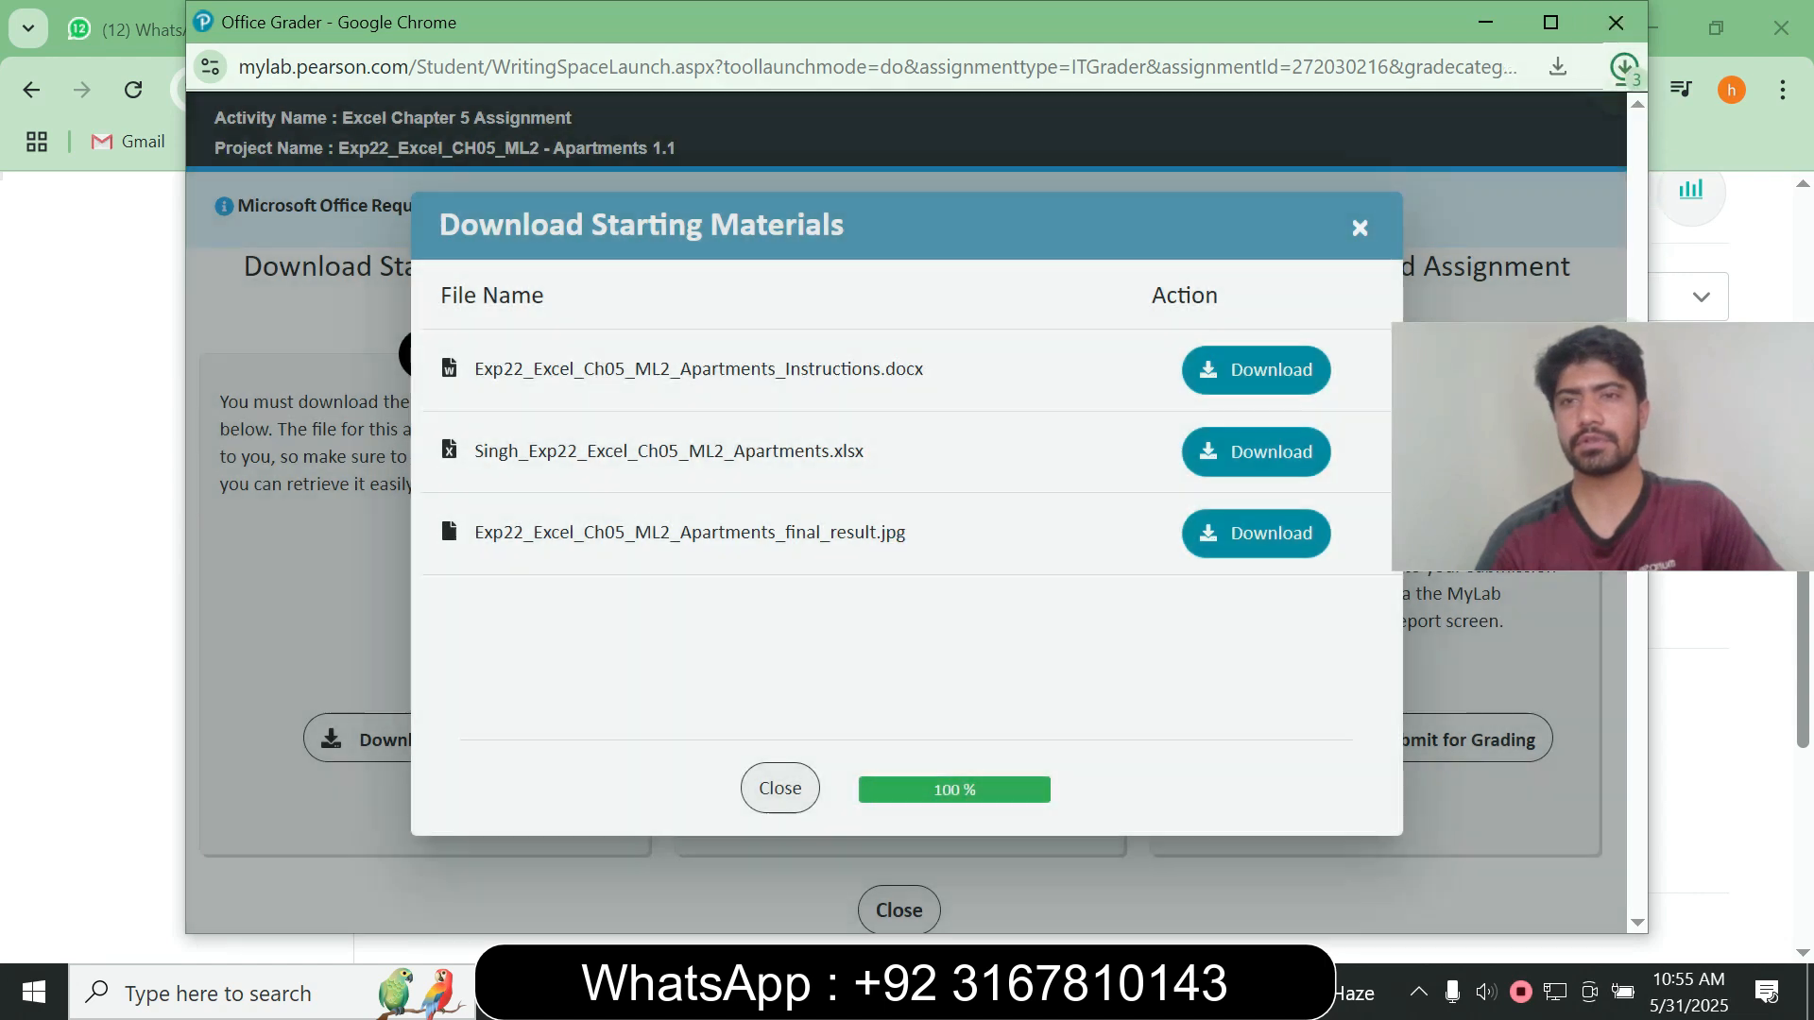
pyautogui.hotkey('alt', 'F4')
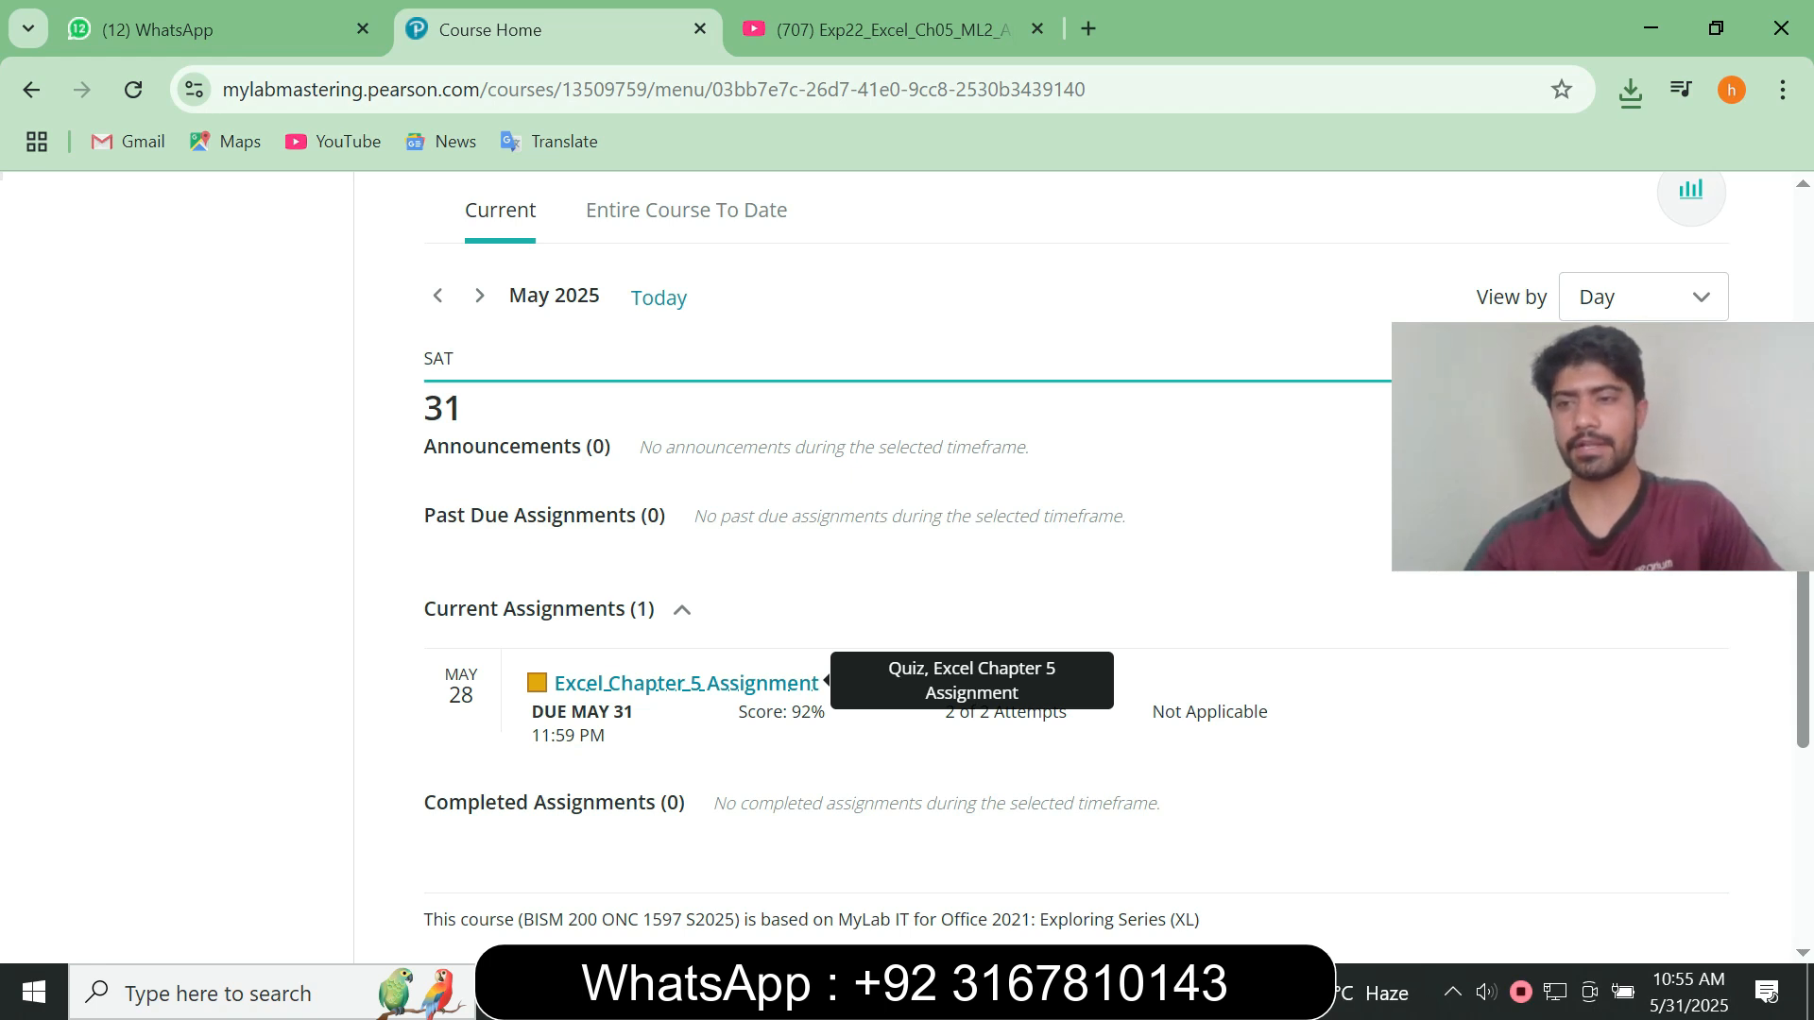
pyautogui.scroll(3, 907, 558)
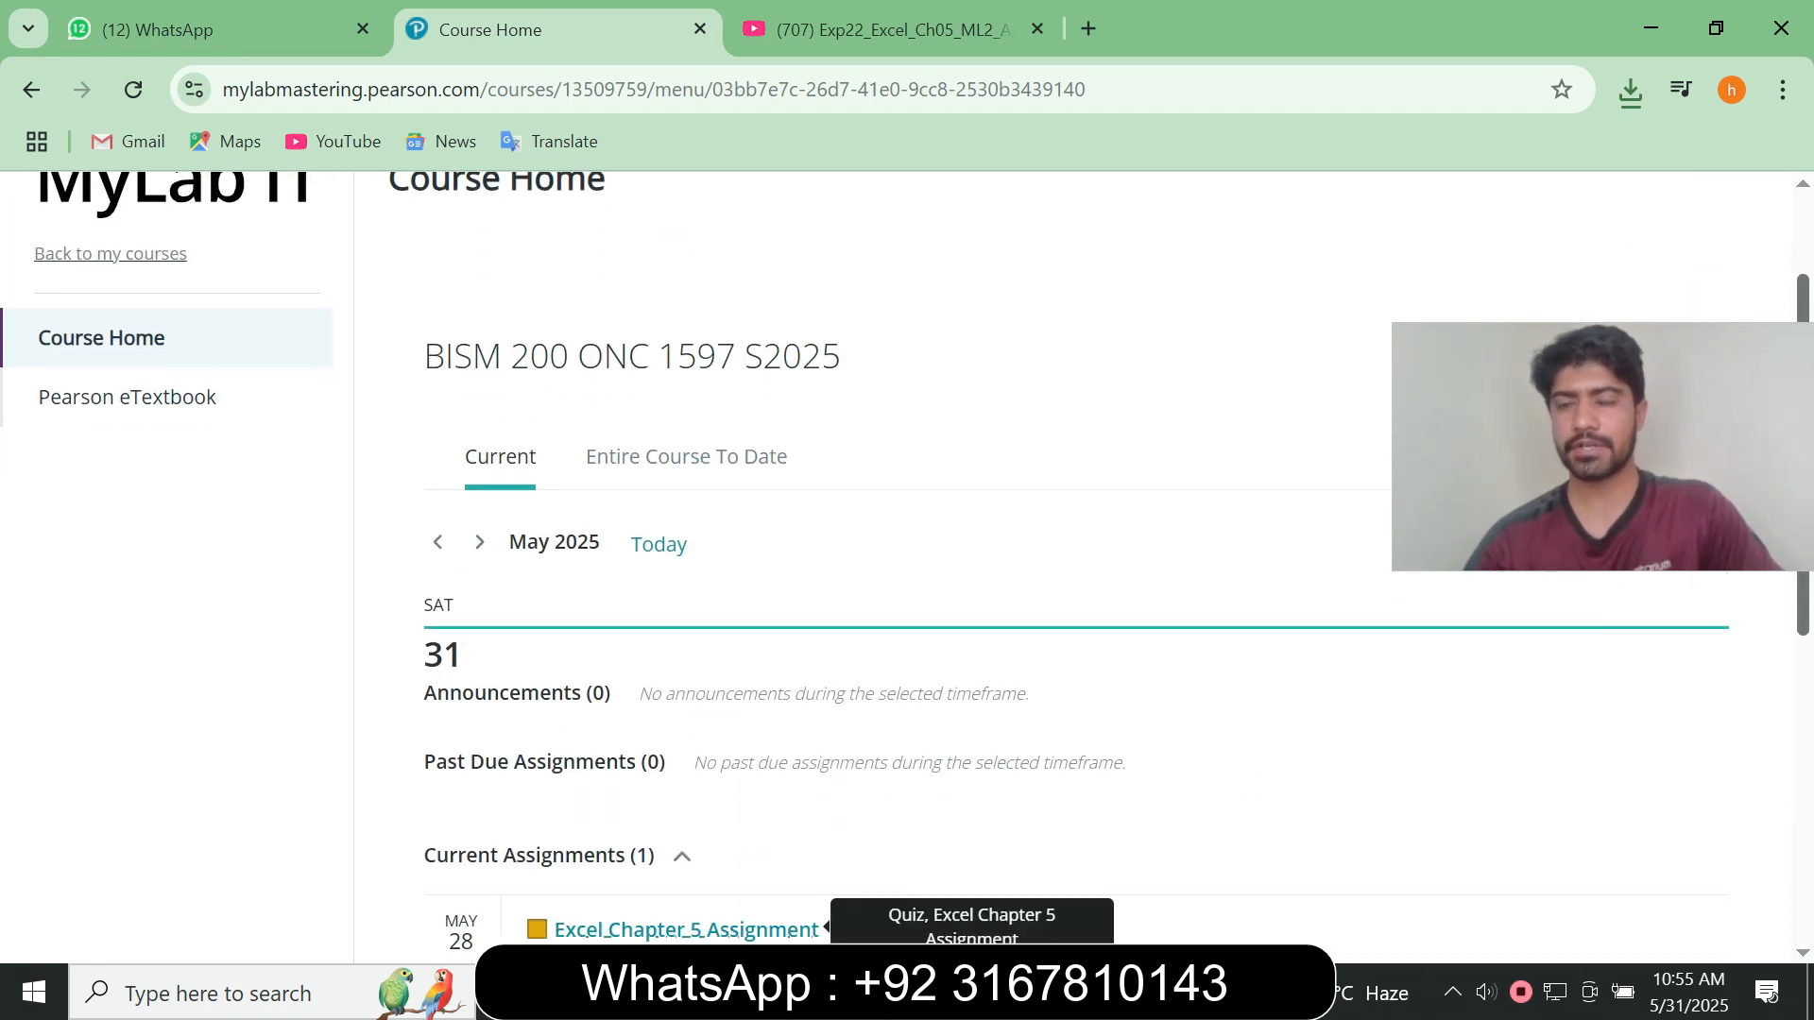
pyautogui.scroll(2, 907, 557)
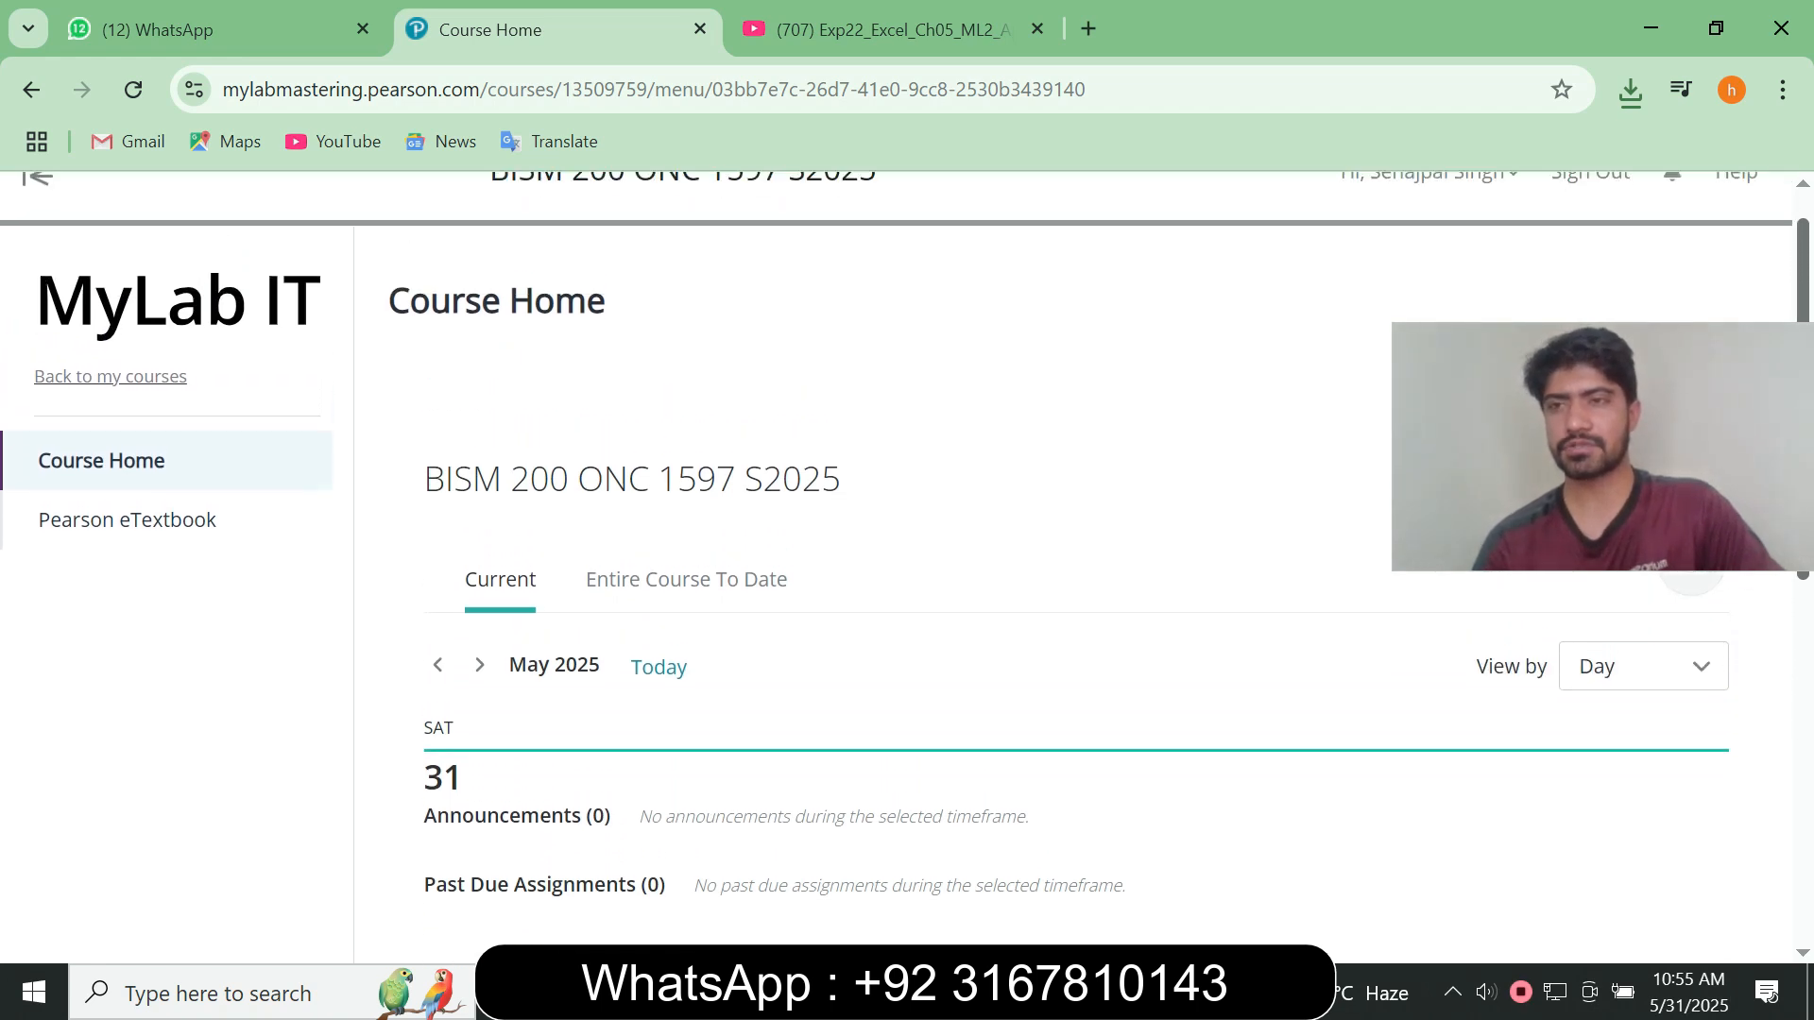
pyautogui.scroll(1, 907, 557)
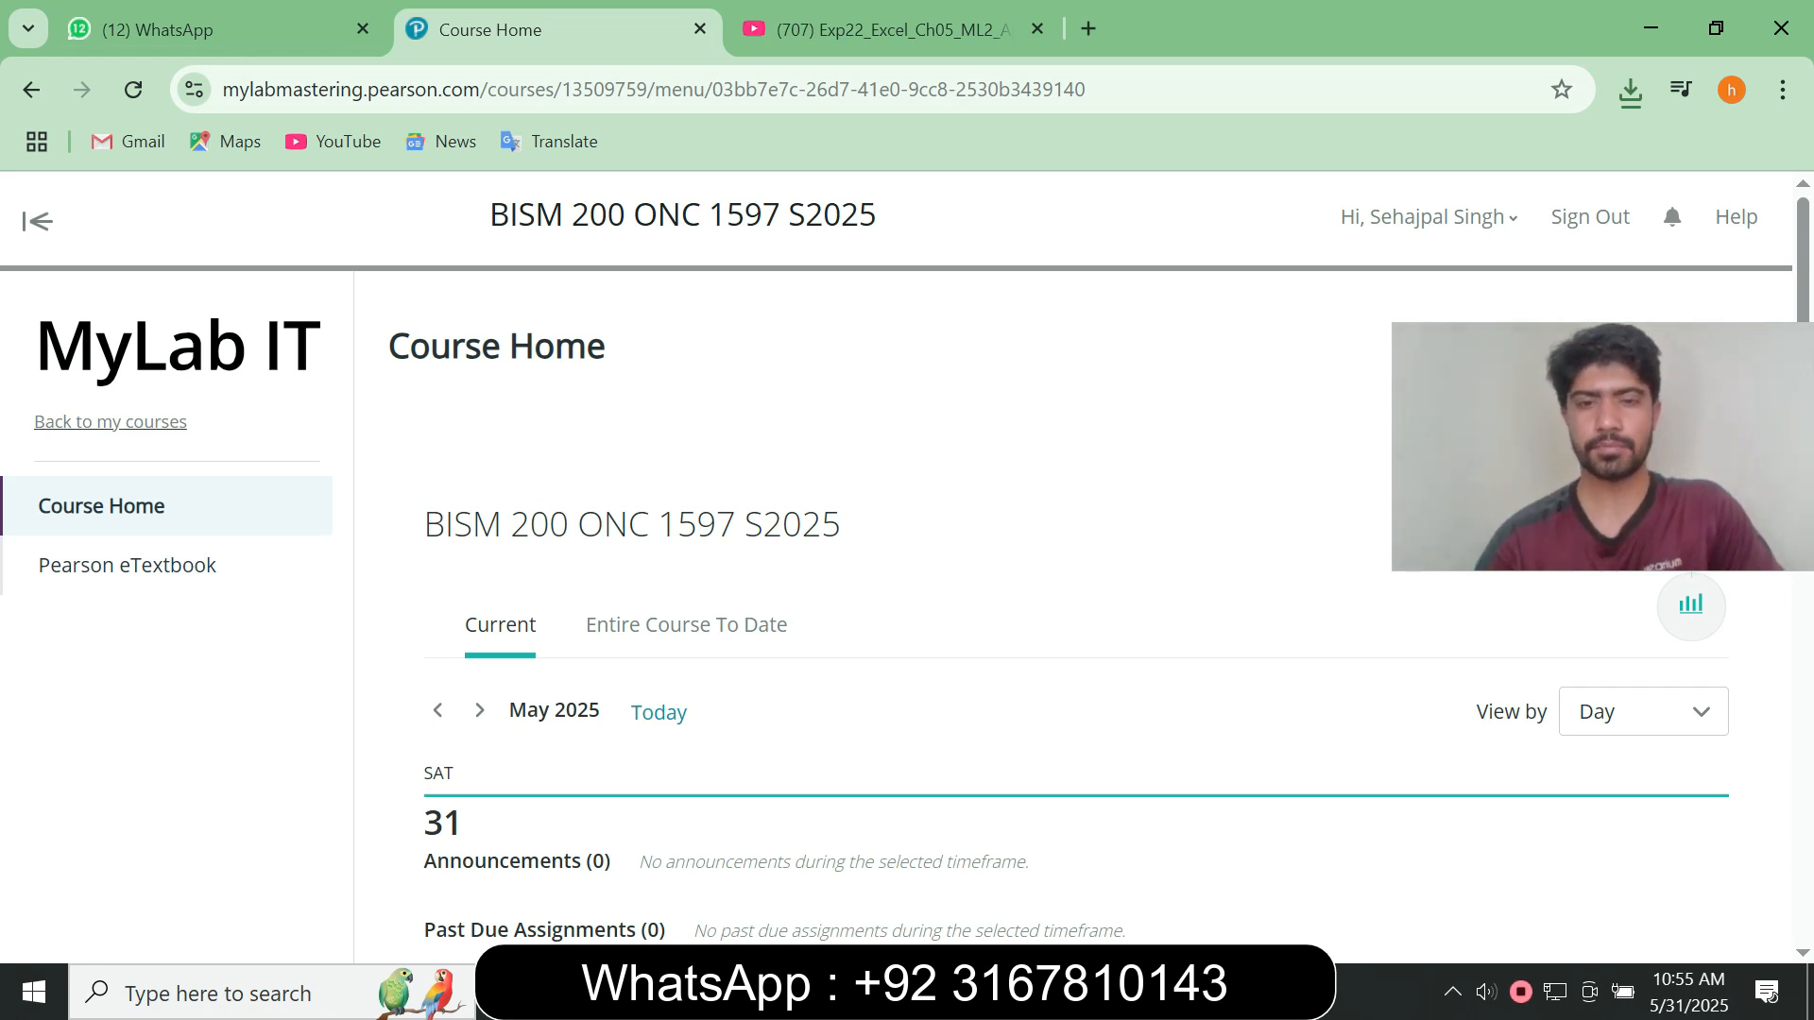
# - Open today's Exp22_Excel_Ch05_ML2_Apartments instructions document and Apartments (1) workbook from the Downloads folder, enabling editing in the workbook
pyautogui.hotkey('alt', 'Tab')
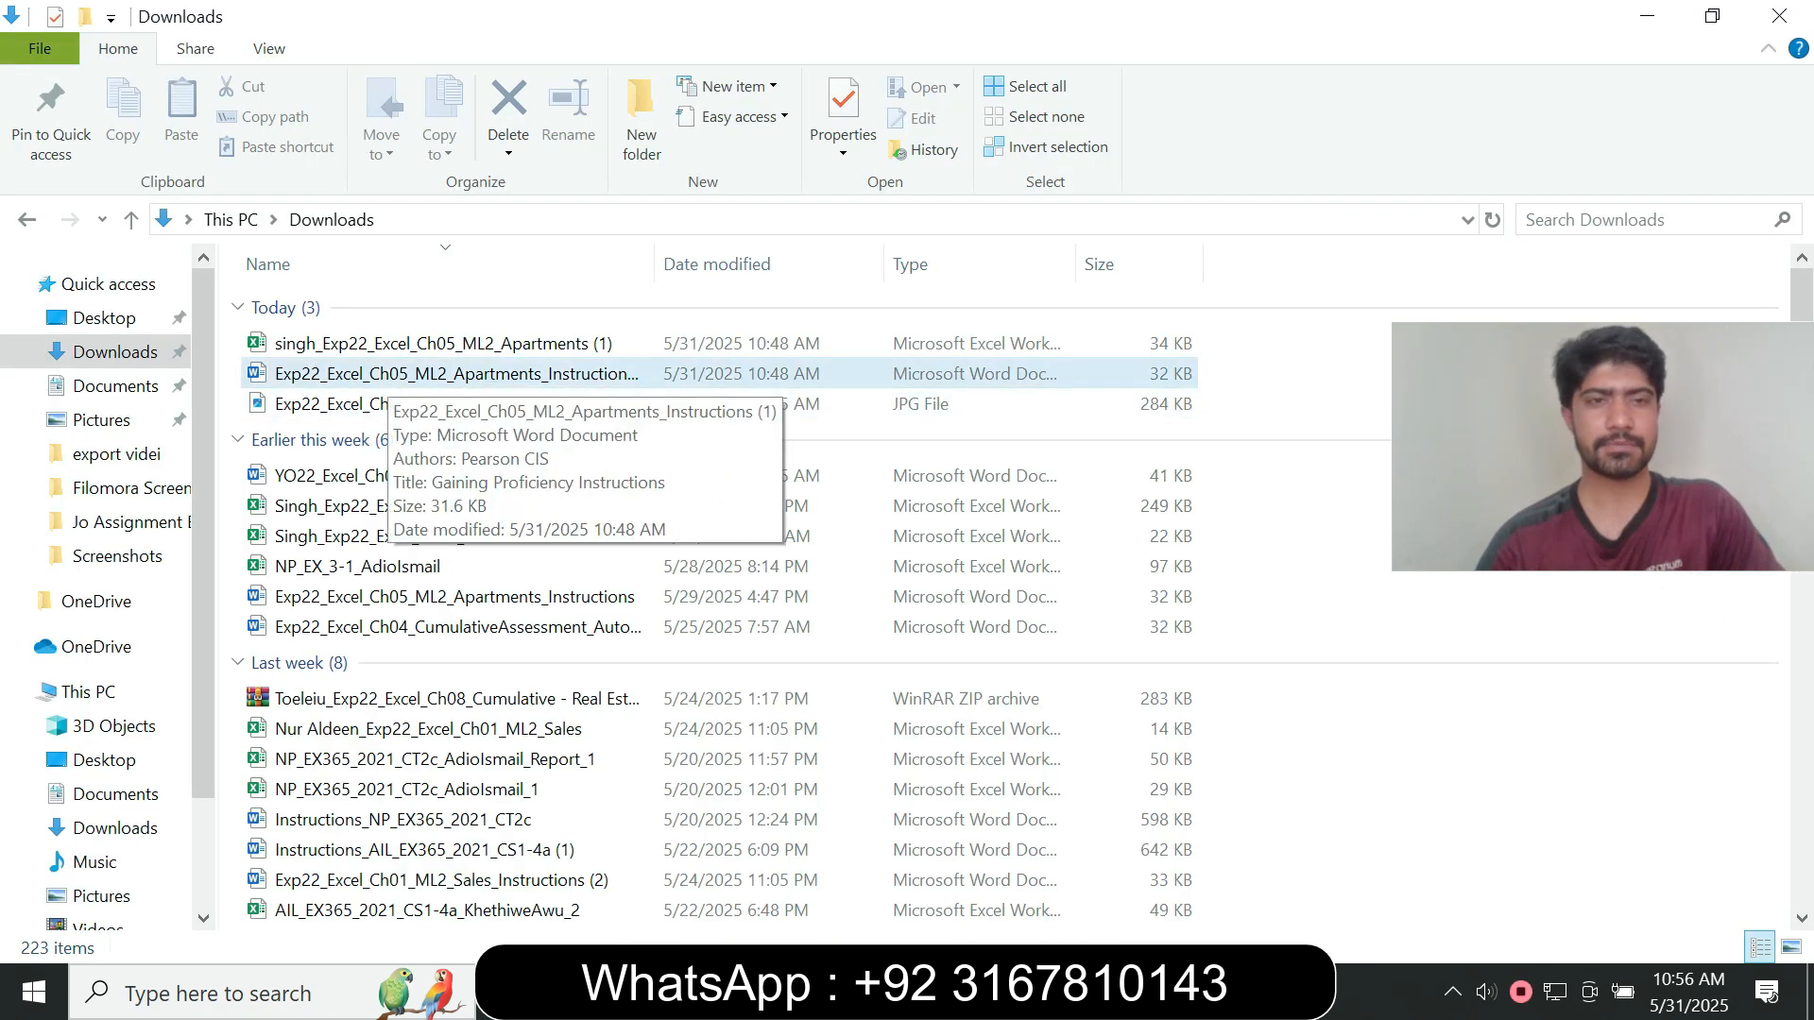
pyautogui.doubleClick(378, 374)
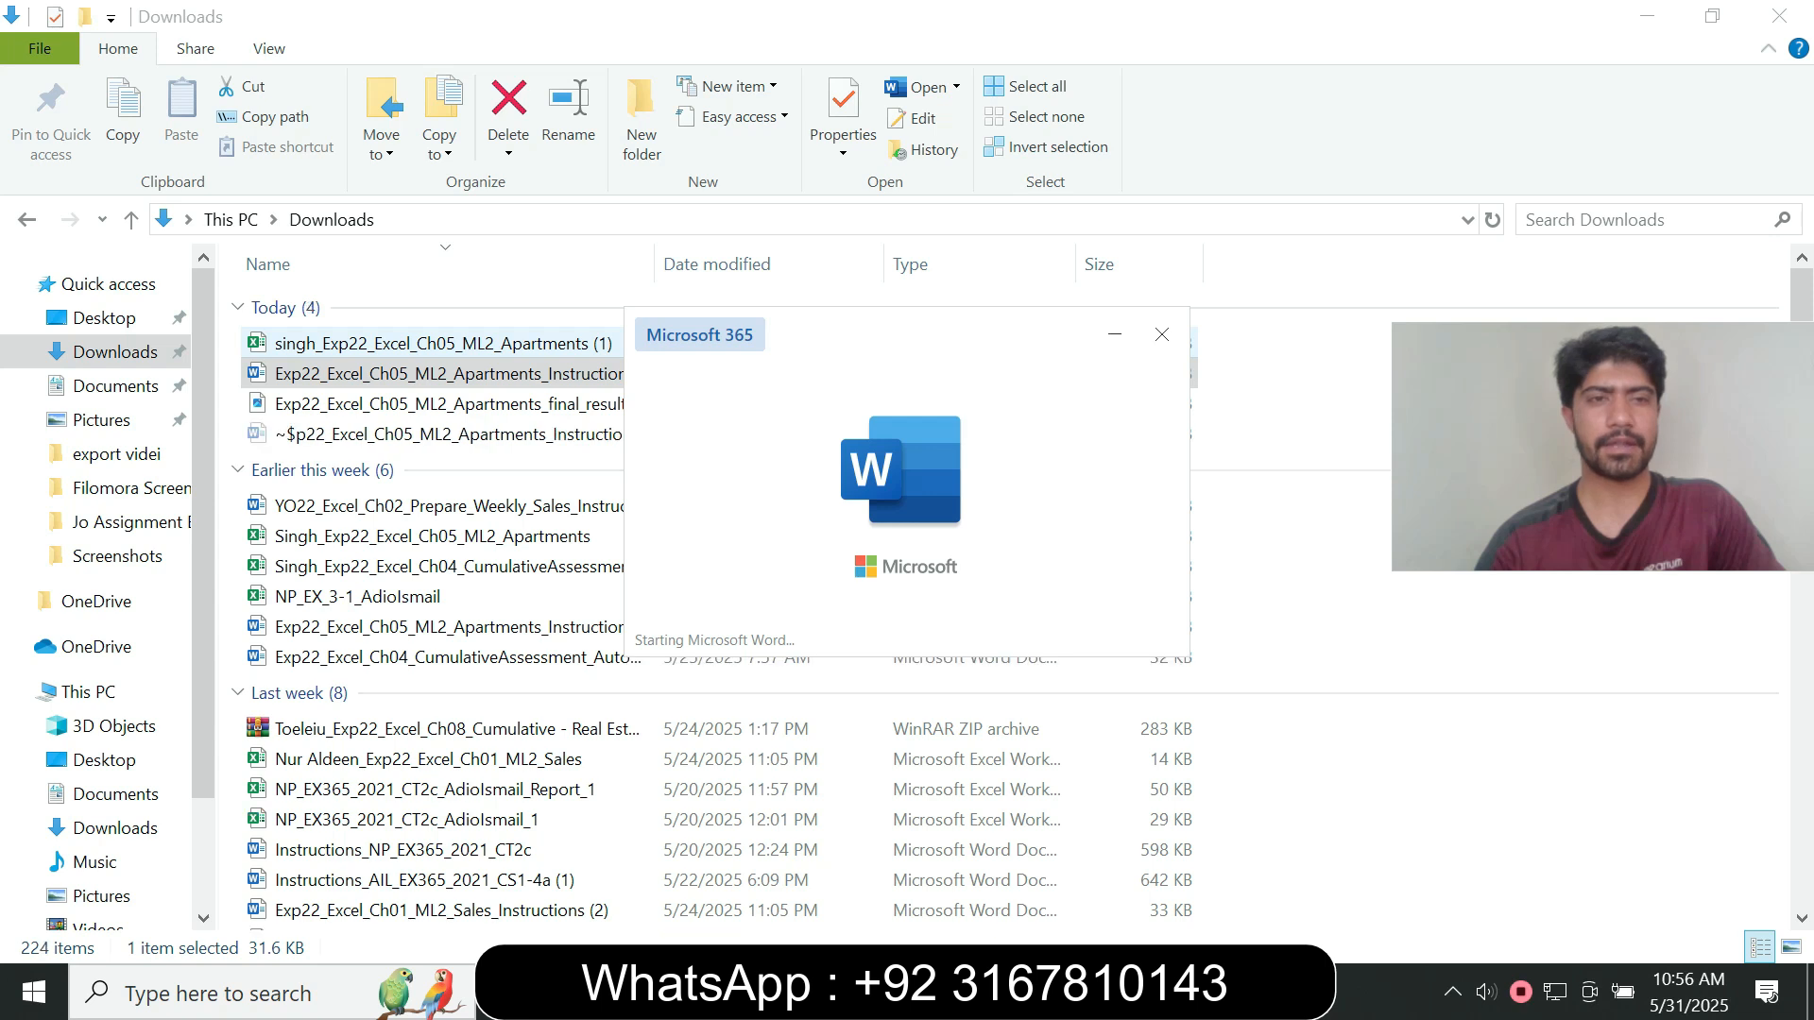
pyautogui.hotkey('alt', 'Tab')
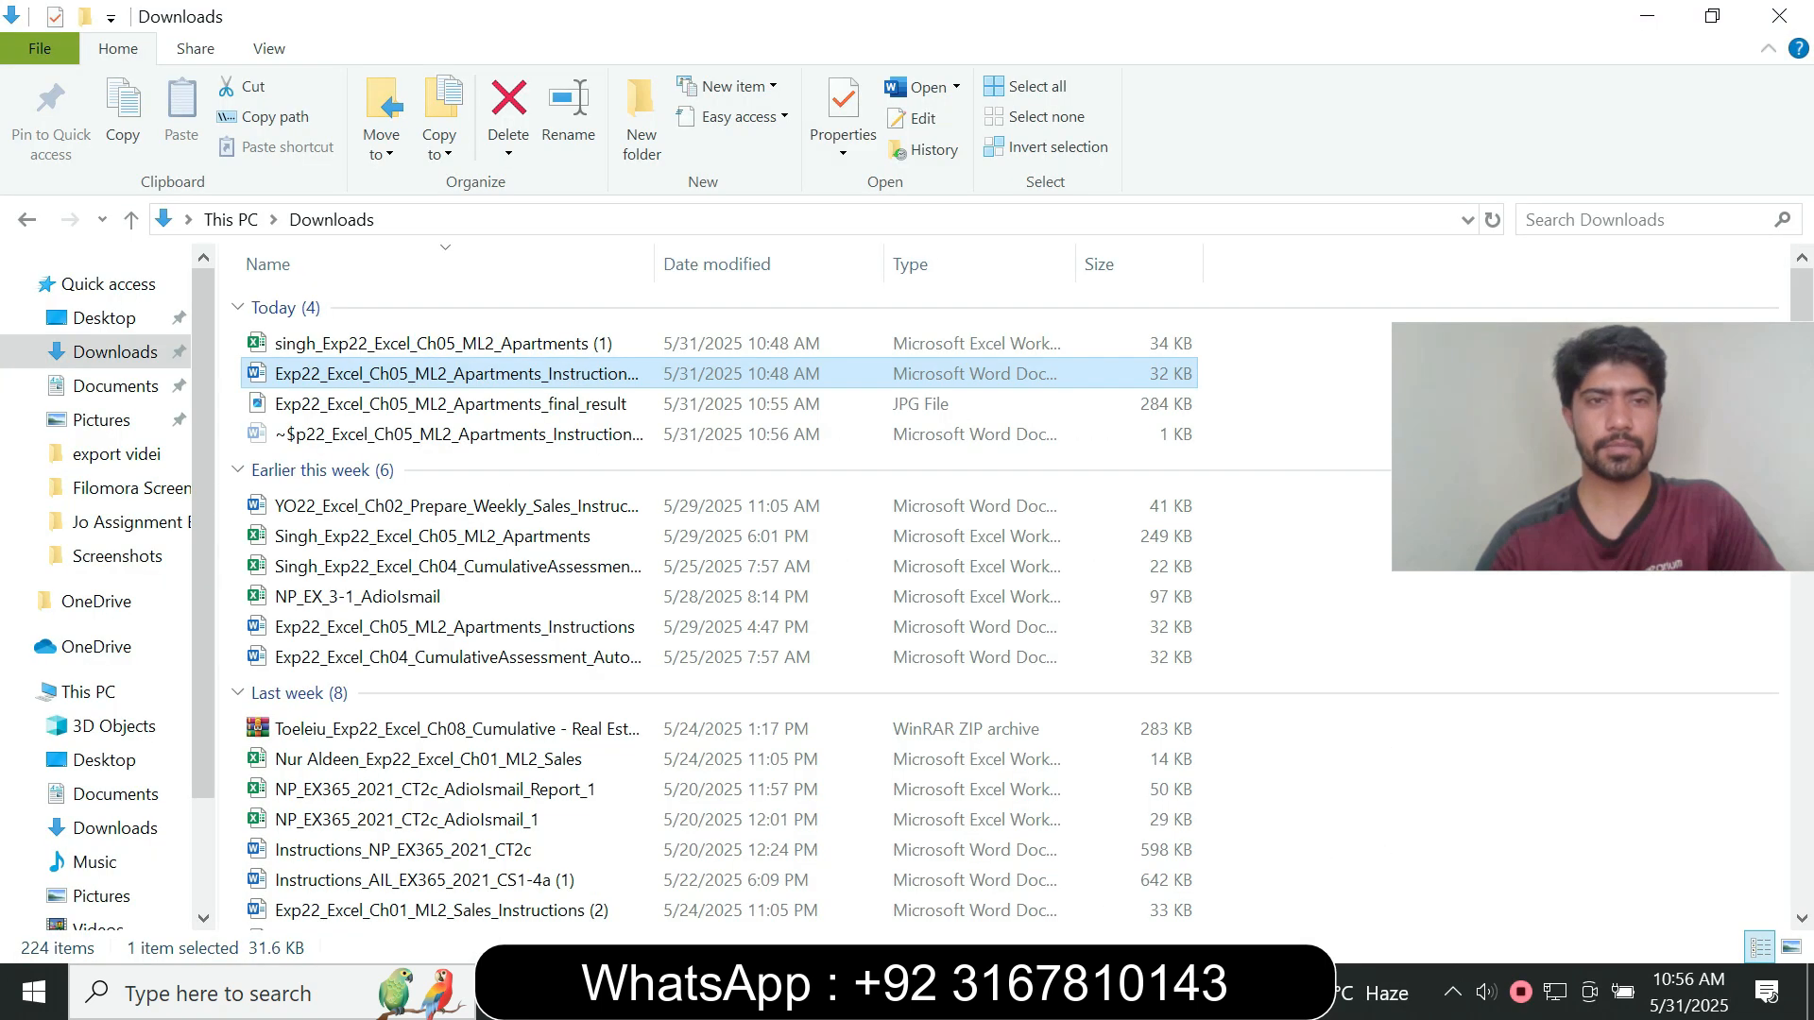
pyautogui.click(435, 342)
pyautogui.press('Return')
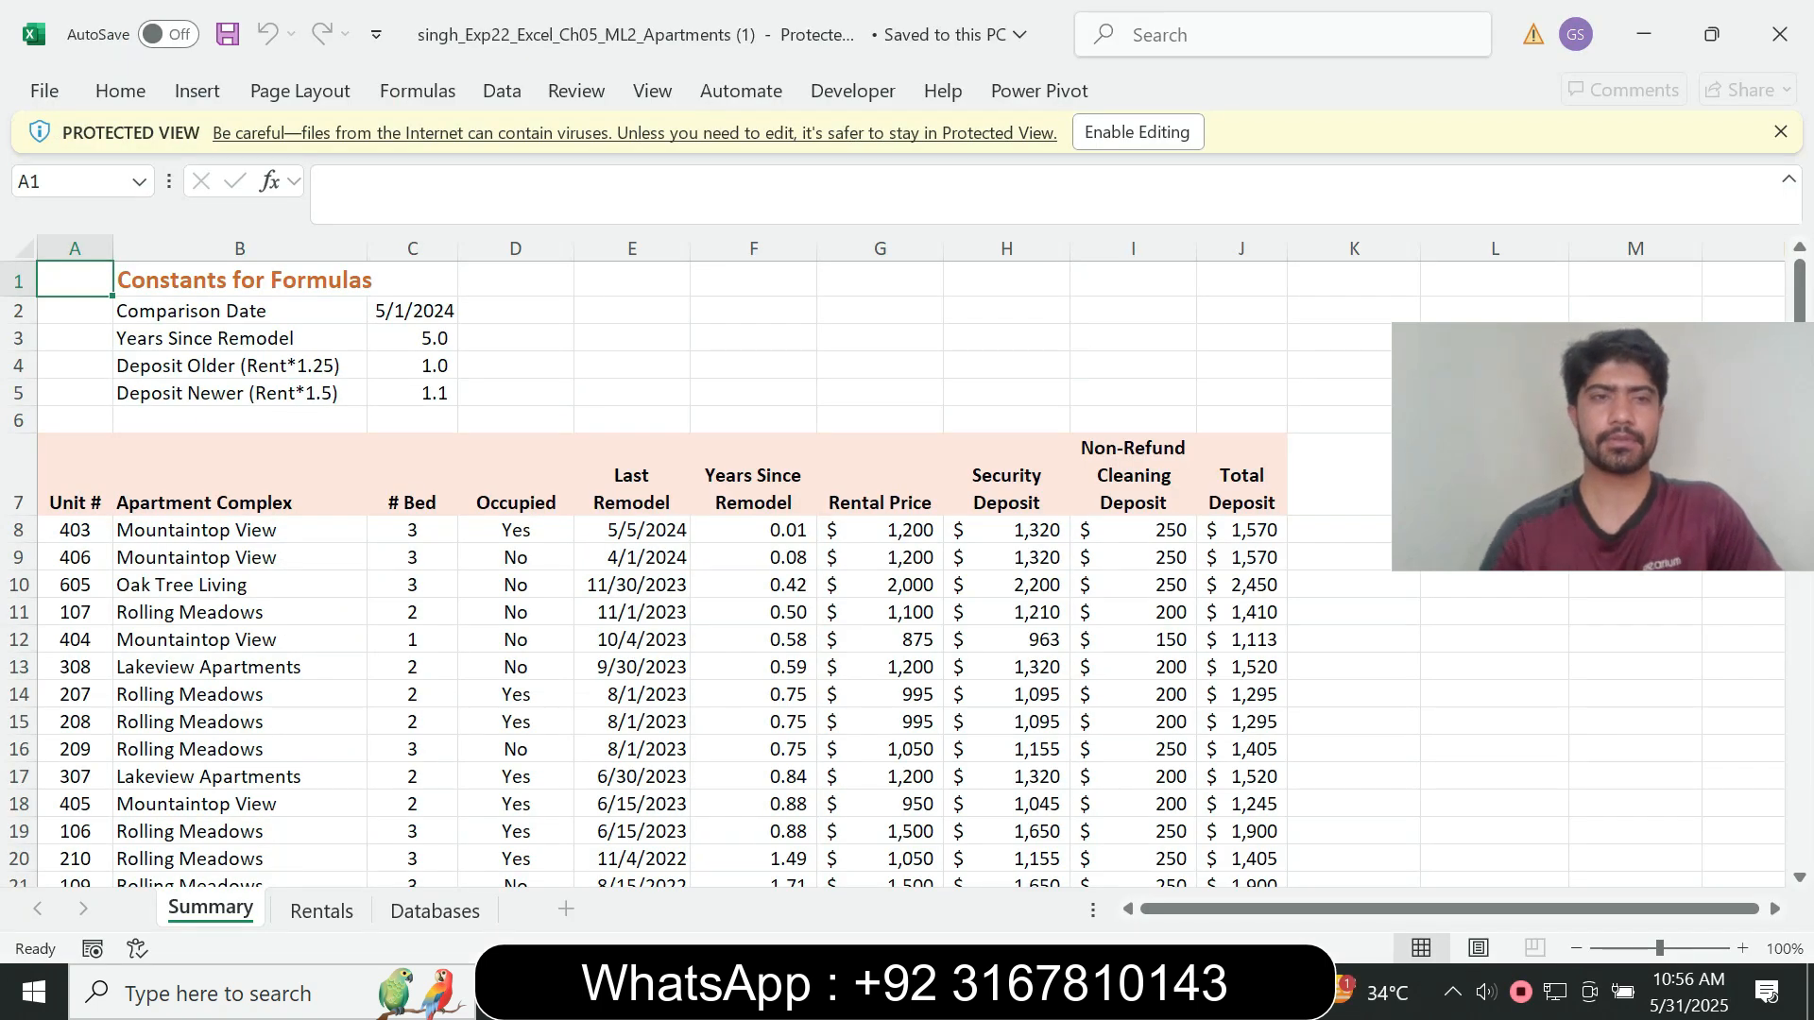
pyautogui.click(1137, 132)
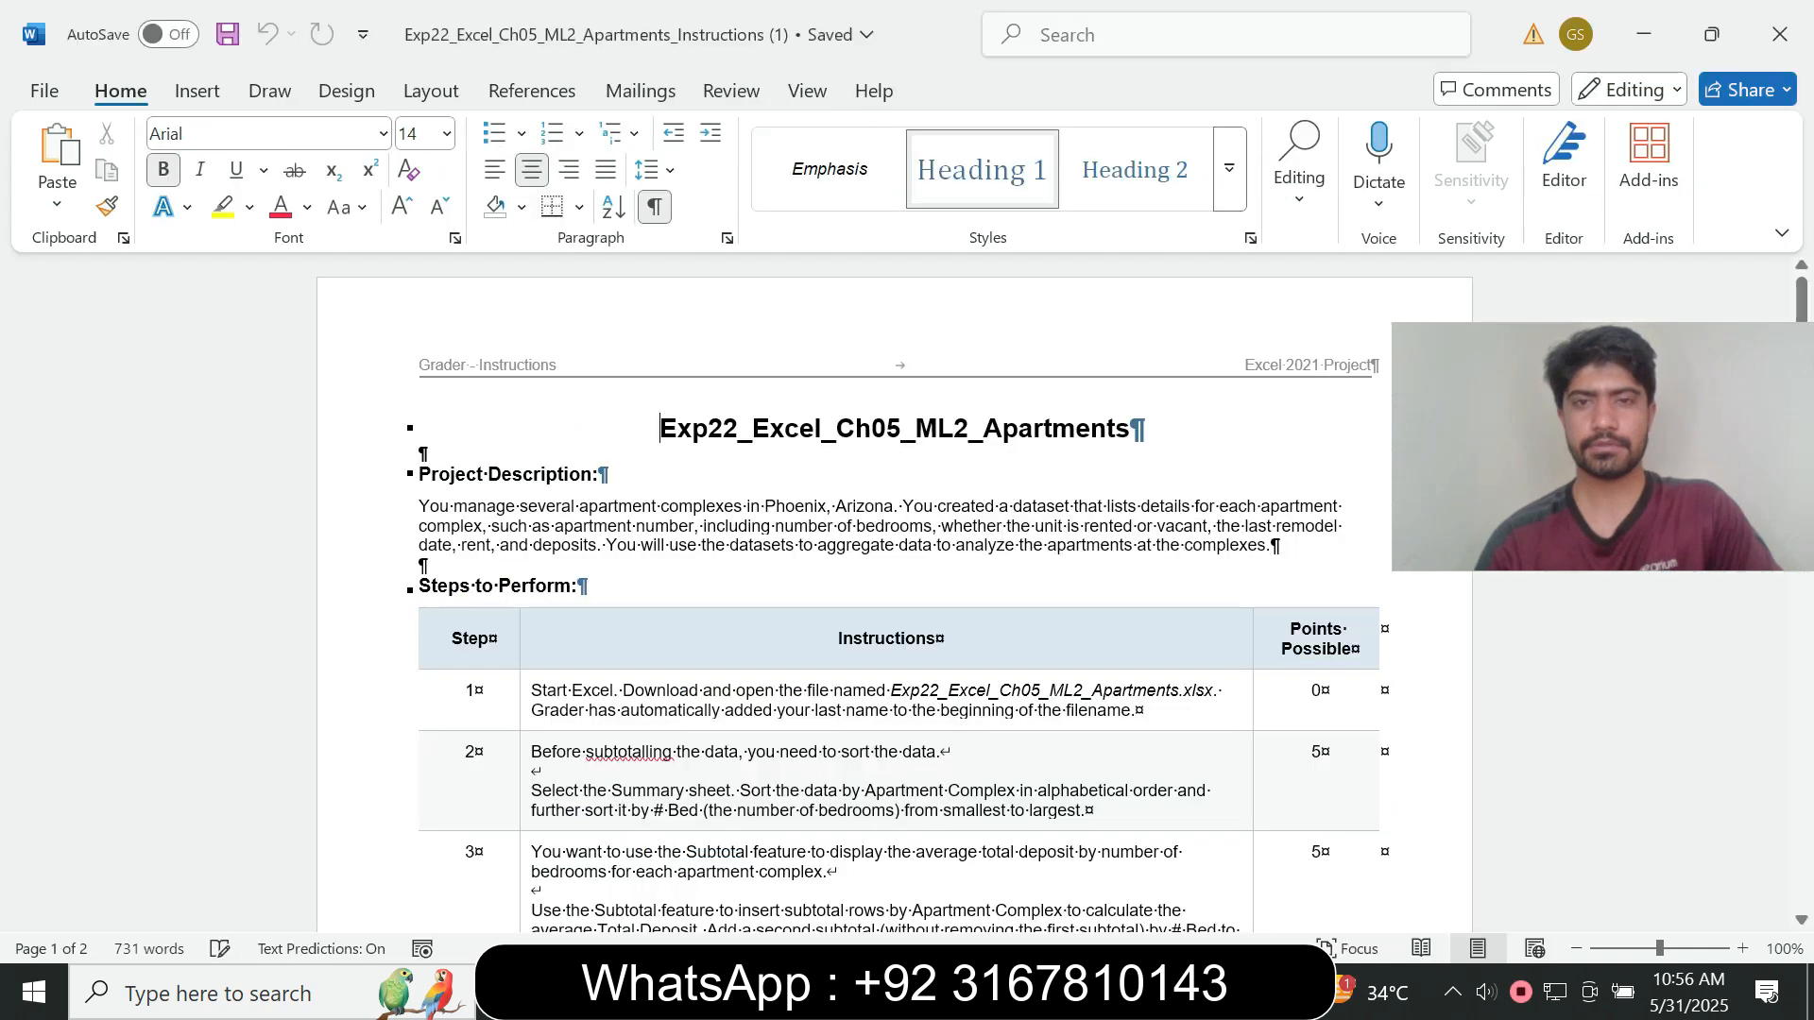
# - Look over the project title and the first instructions in the Word document at 120% zoom
pyautogui.moveTo(659, 428); pyautogui.dragTo(1145, 428)
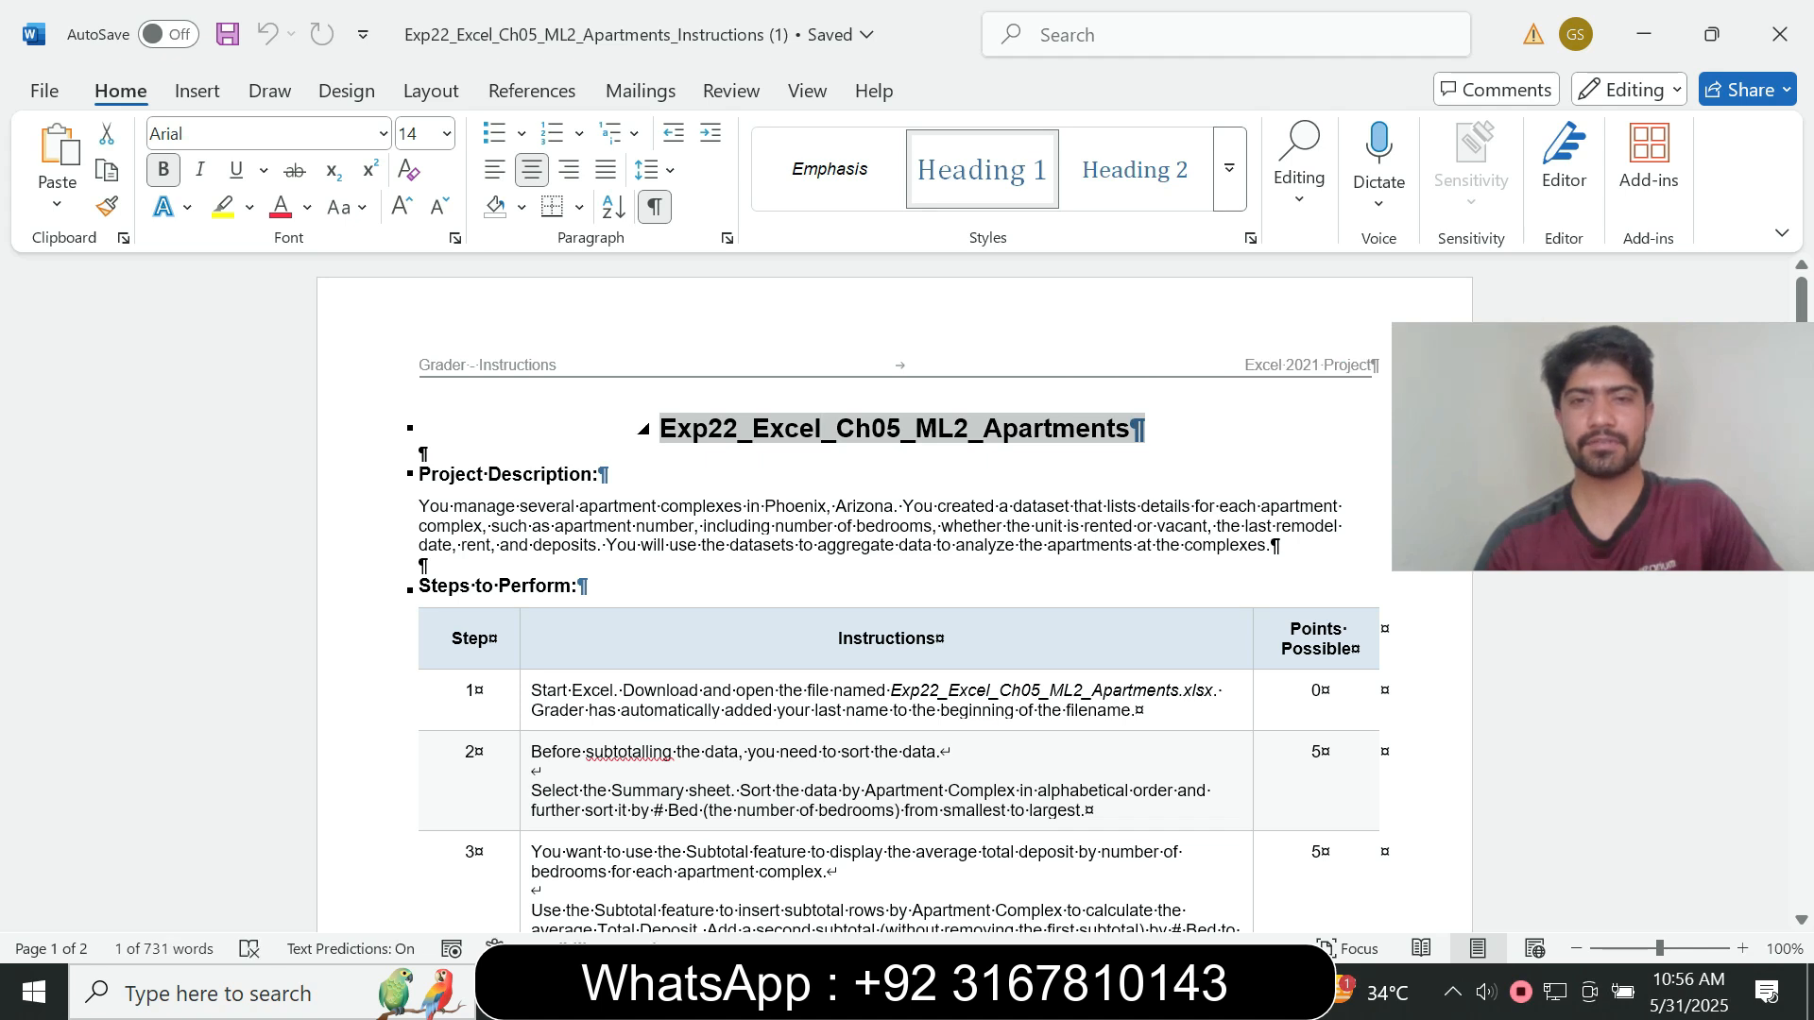
pyautogui.click(851, 718)
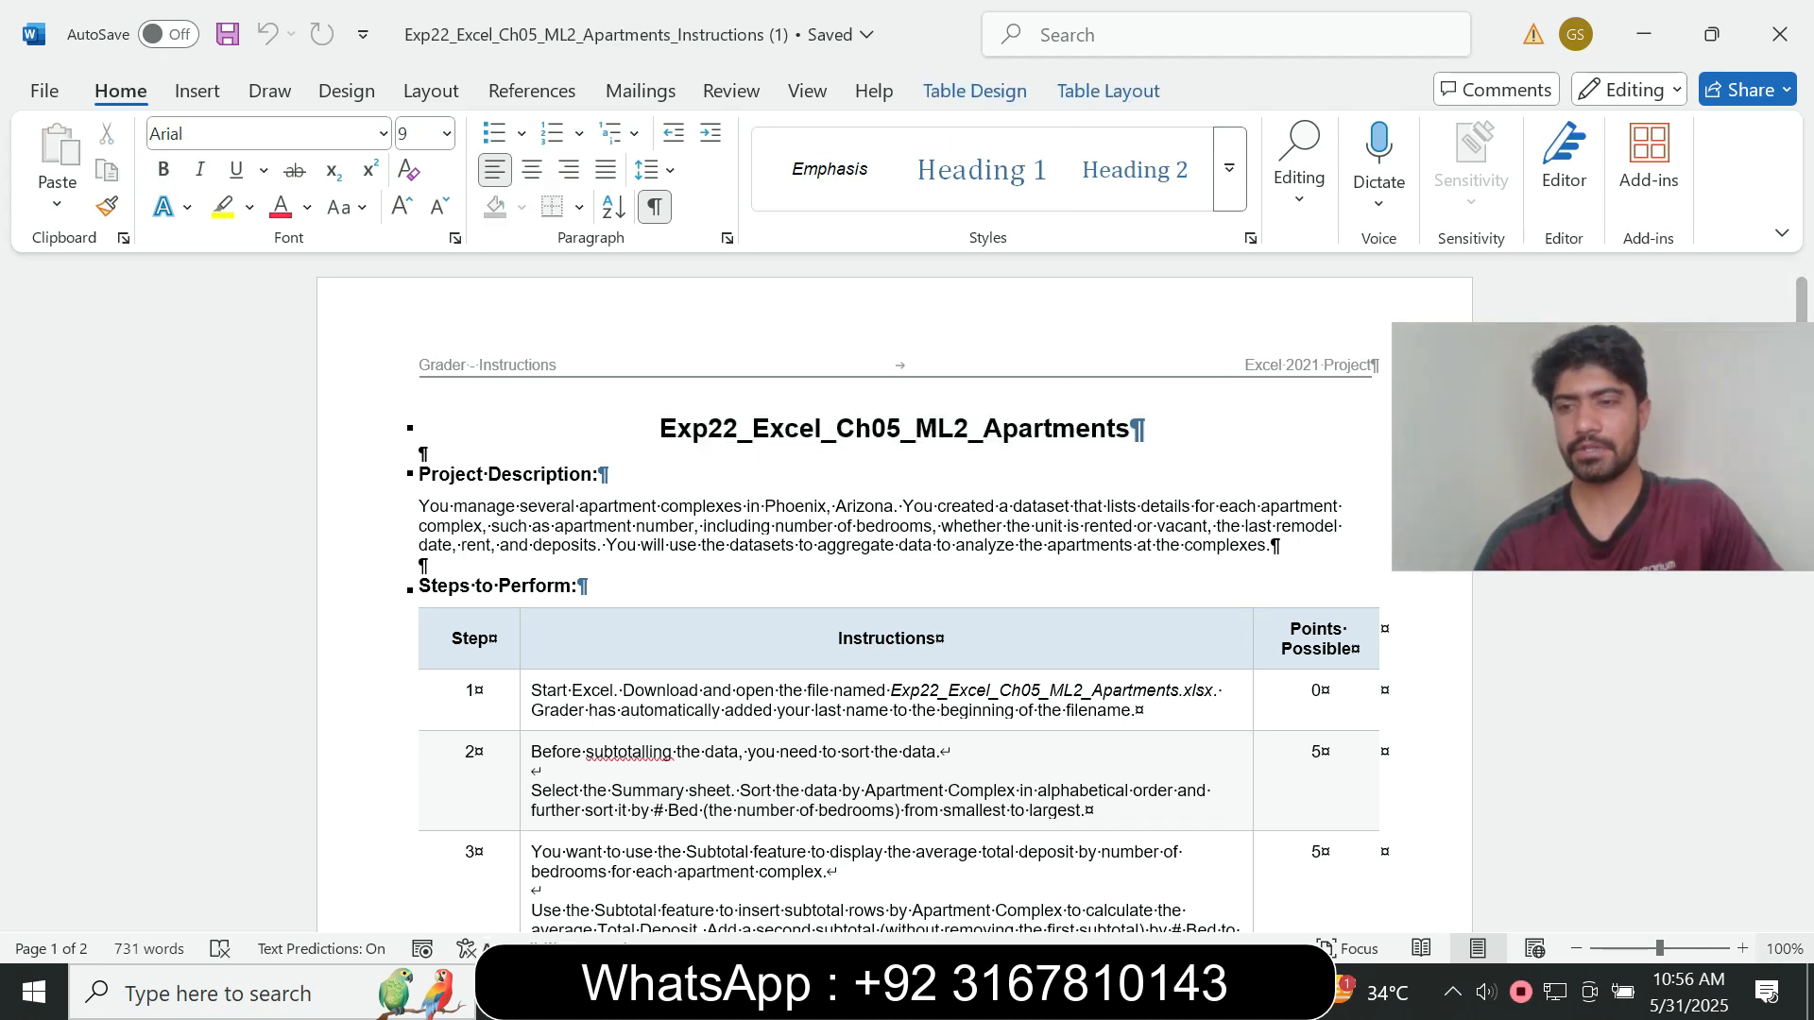
pyautogui.scroll(2, 907, 604)
pyautogui.moveTo(1800, 300)
pyautogui.mouseDown()
pyautogui.moveTo(1801, 723)
pyautogui.moveTo(1801, 300)
pyautogui.moveTo(1801, 321)
pyautogui.mouseUp()
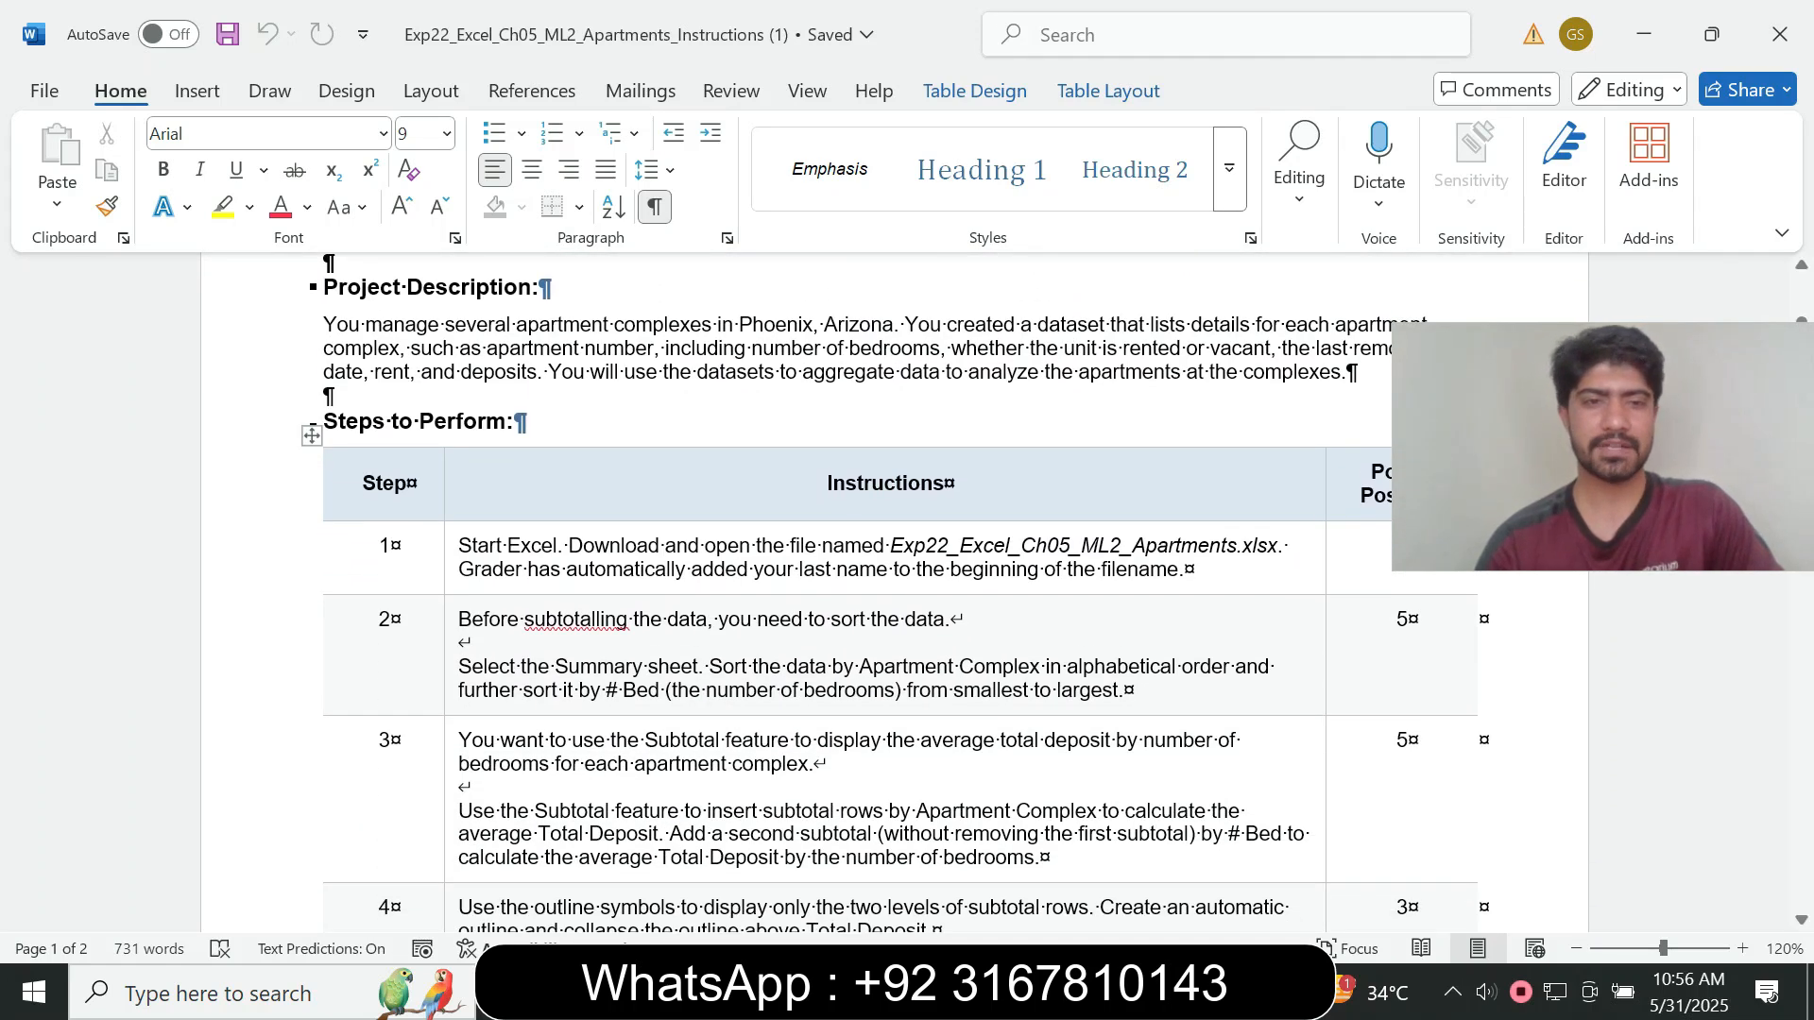
# - Highlight the step 1 instruction text in yellow
pyautogui.tripleClick(529, 566)
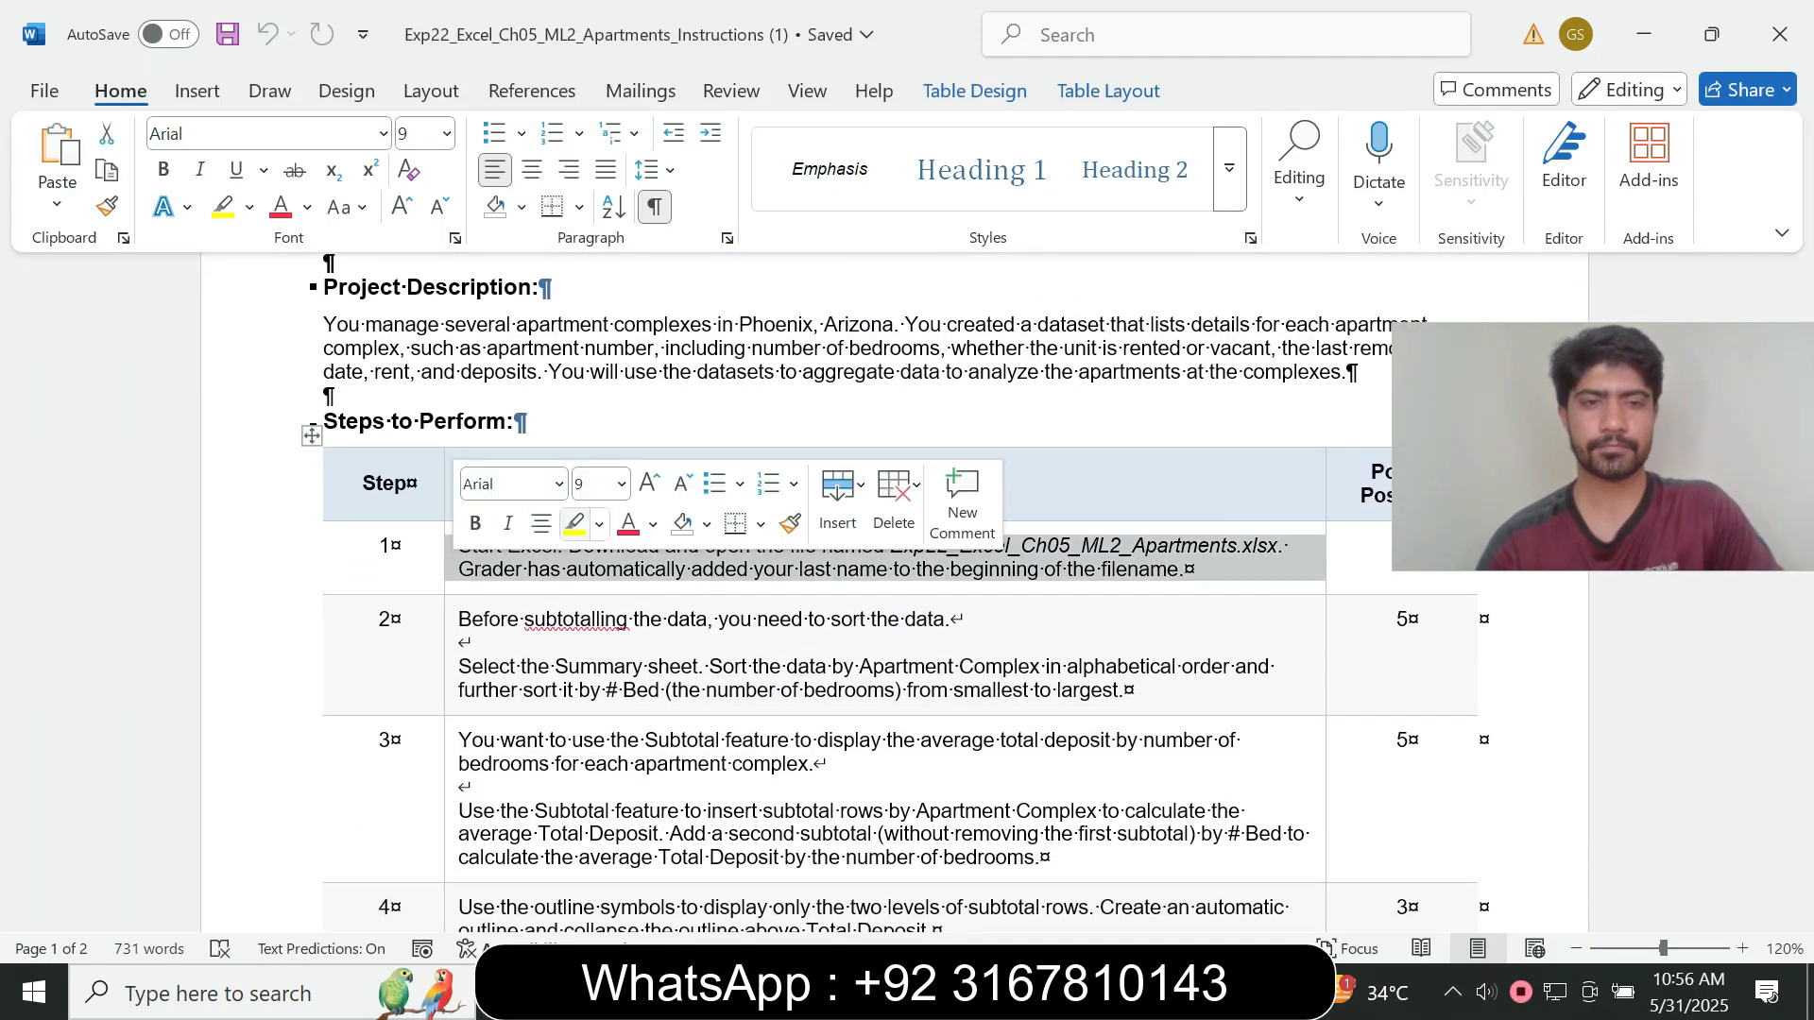
pyautogui.click(571, 522)
pyautogui.click(526, 619)
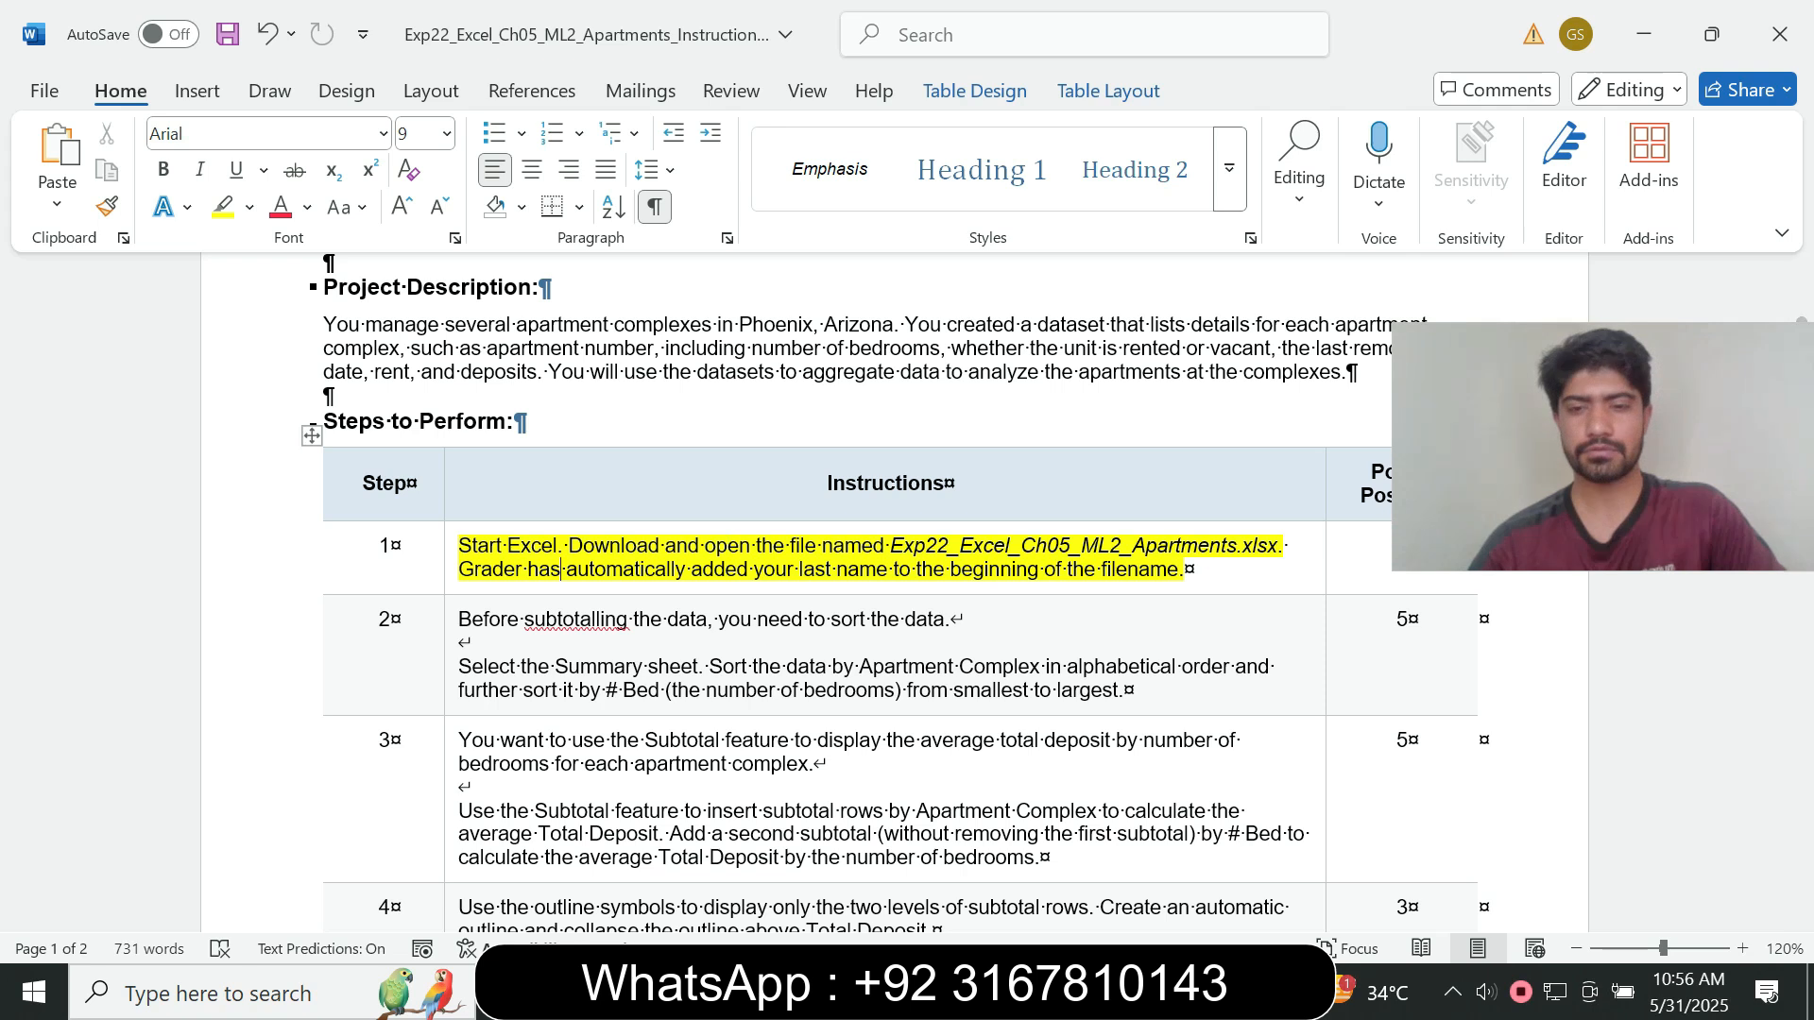
# - Switch to the Excel workbook to check the Summary sheet and return to the Word instructions
pyautogui.hotkey('alt', 'Tab')
pyautogui.click(632, 684)
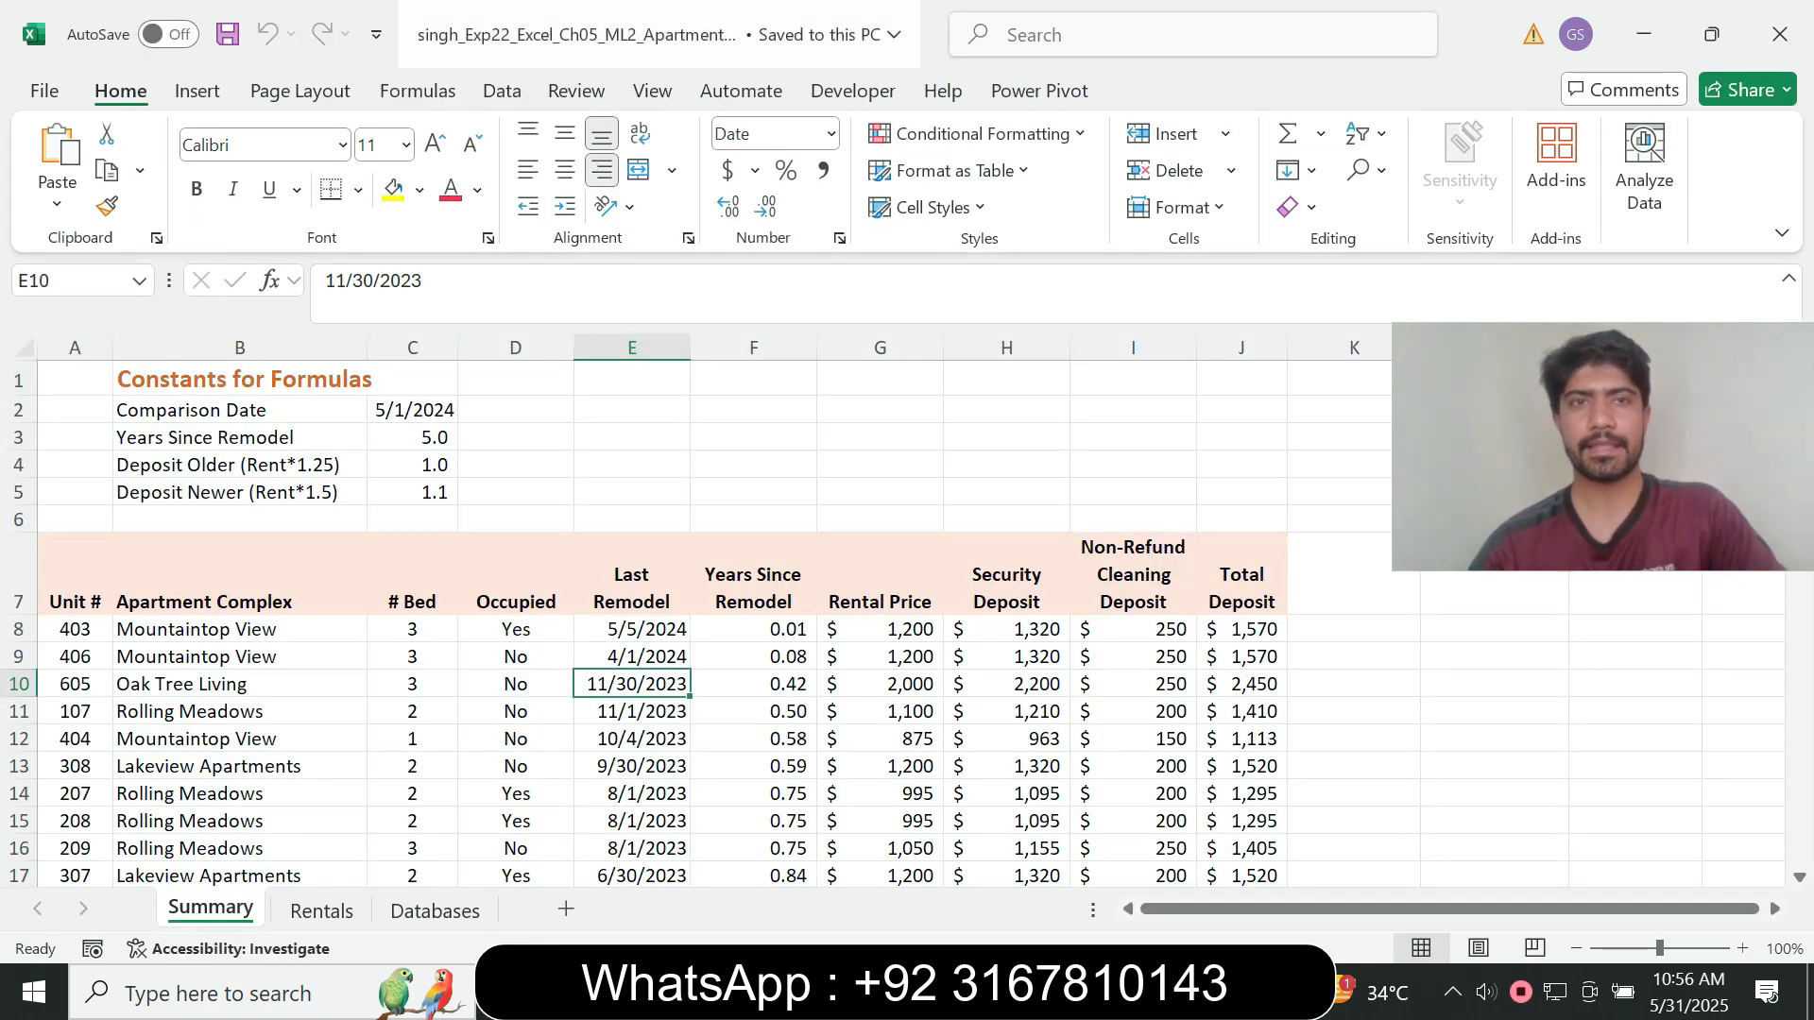
pyautogui.hotkey('alt', 'Tab')
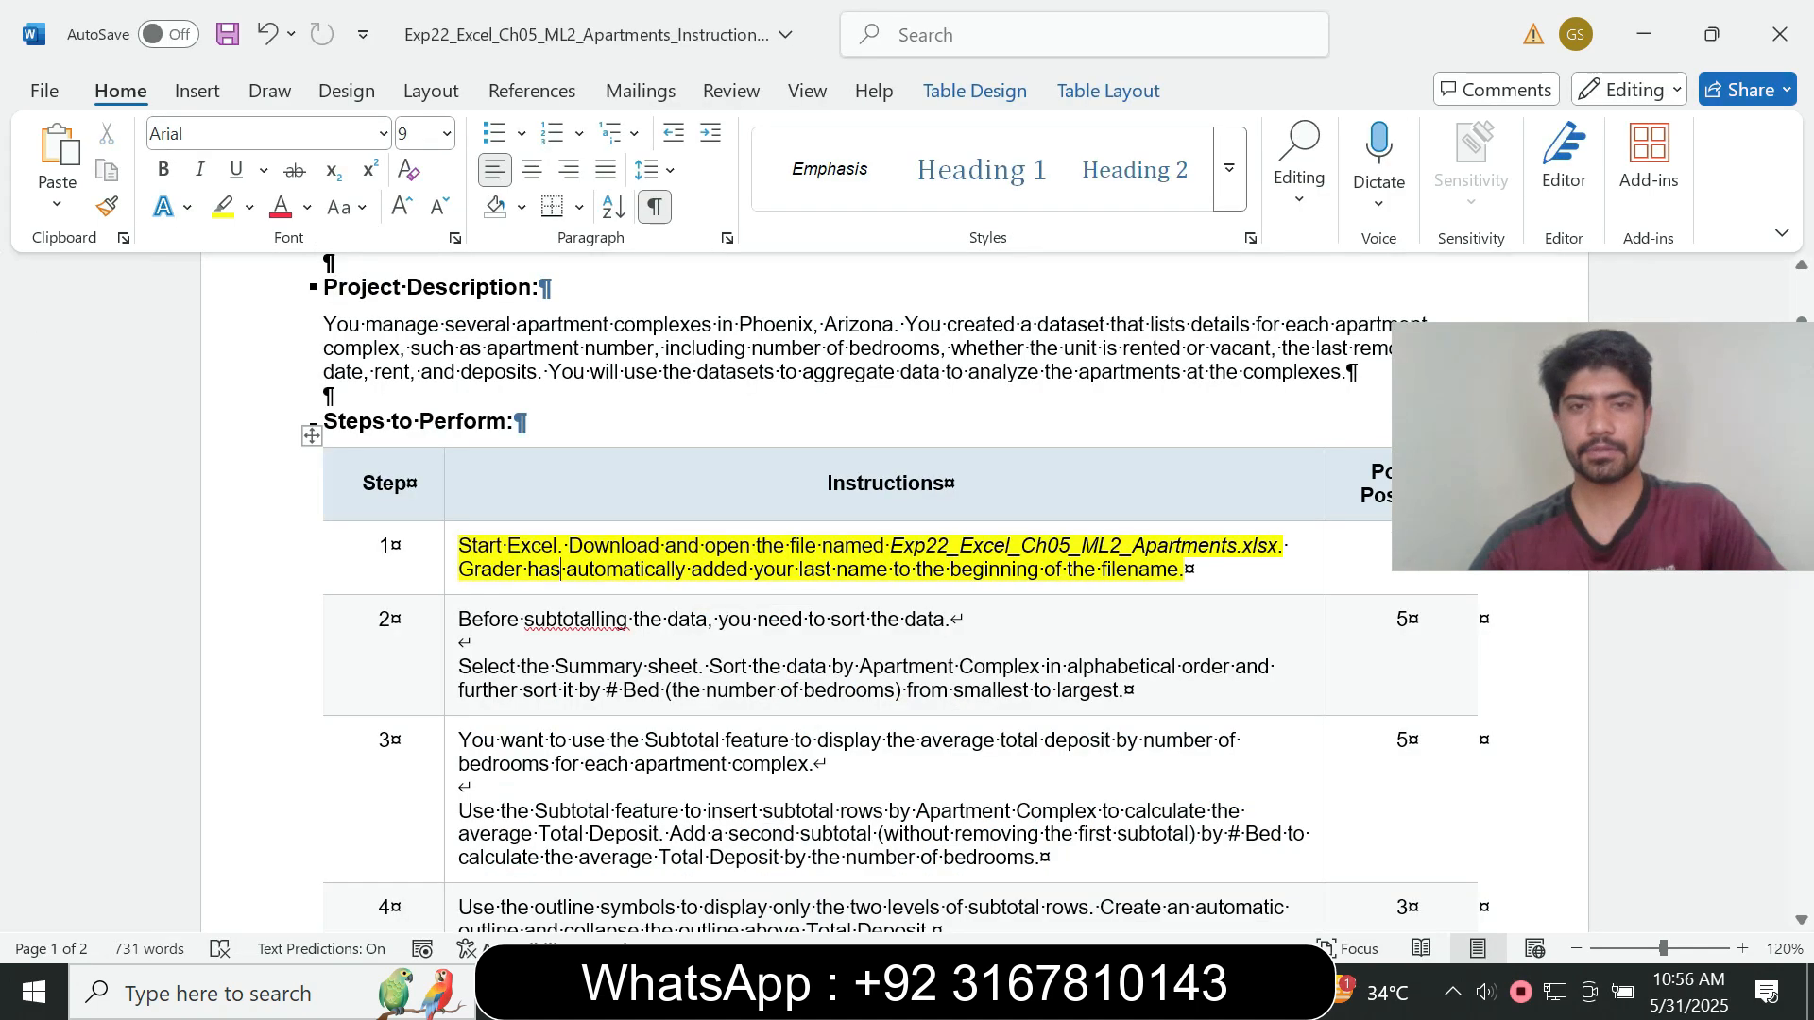
# - Remove the yellow highlight from the step 1 instruction text
pyautogui.tripleClick(561, 569)
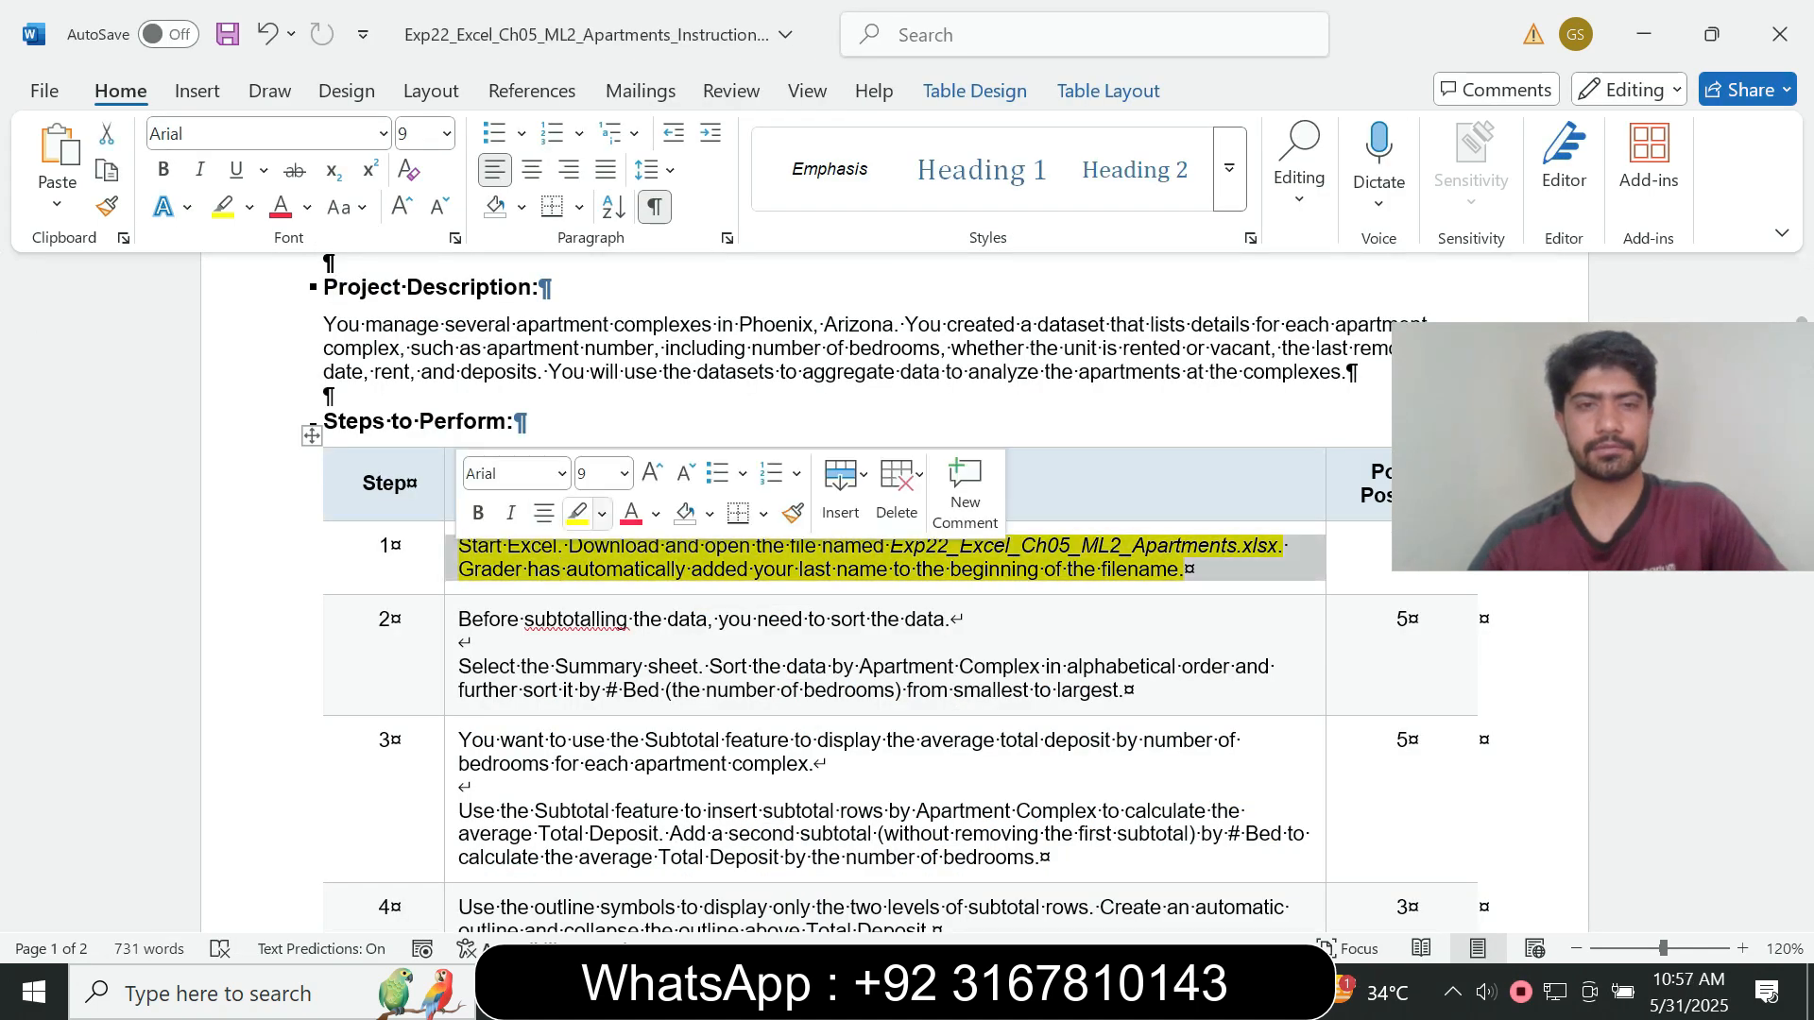
pyautogui.click(602, 513)
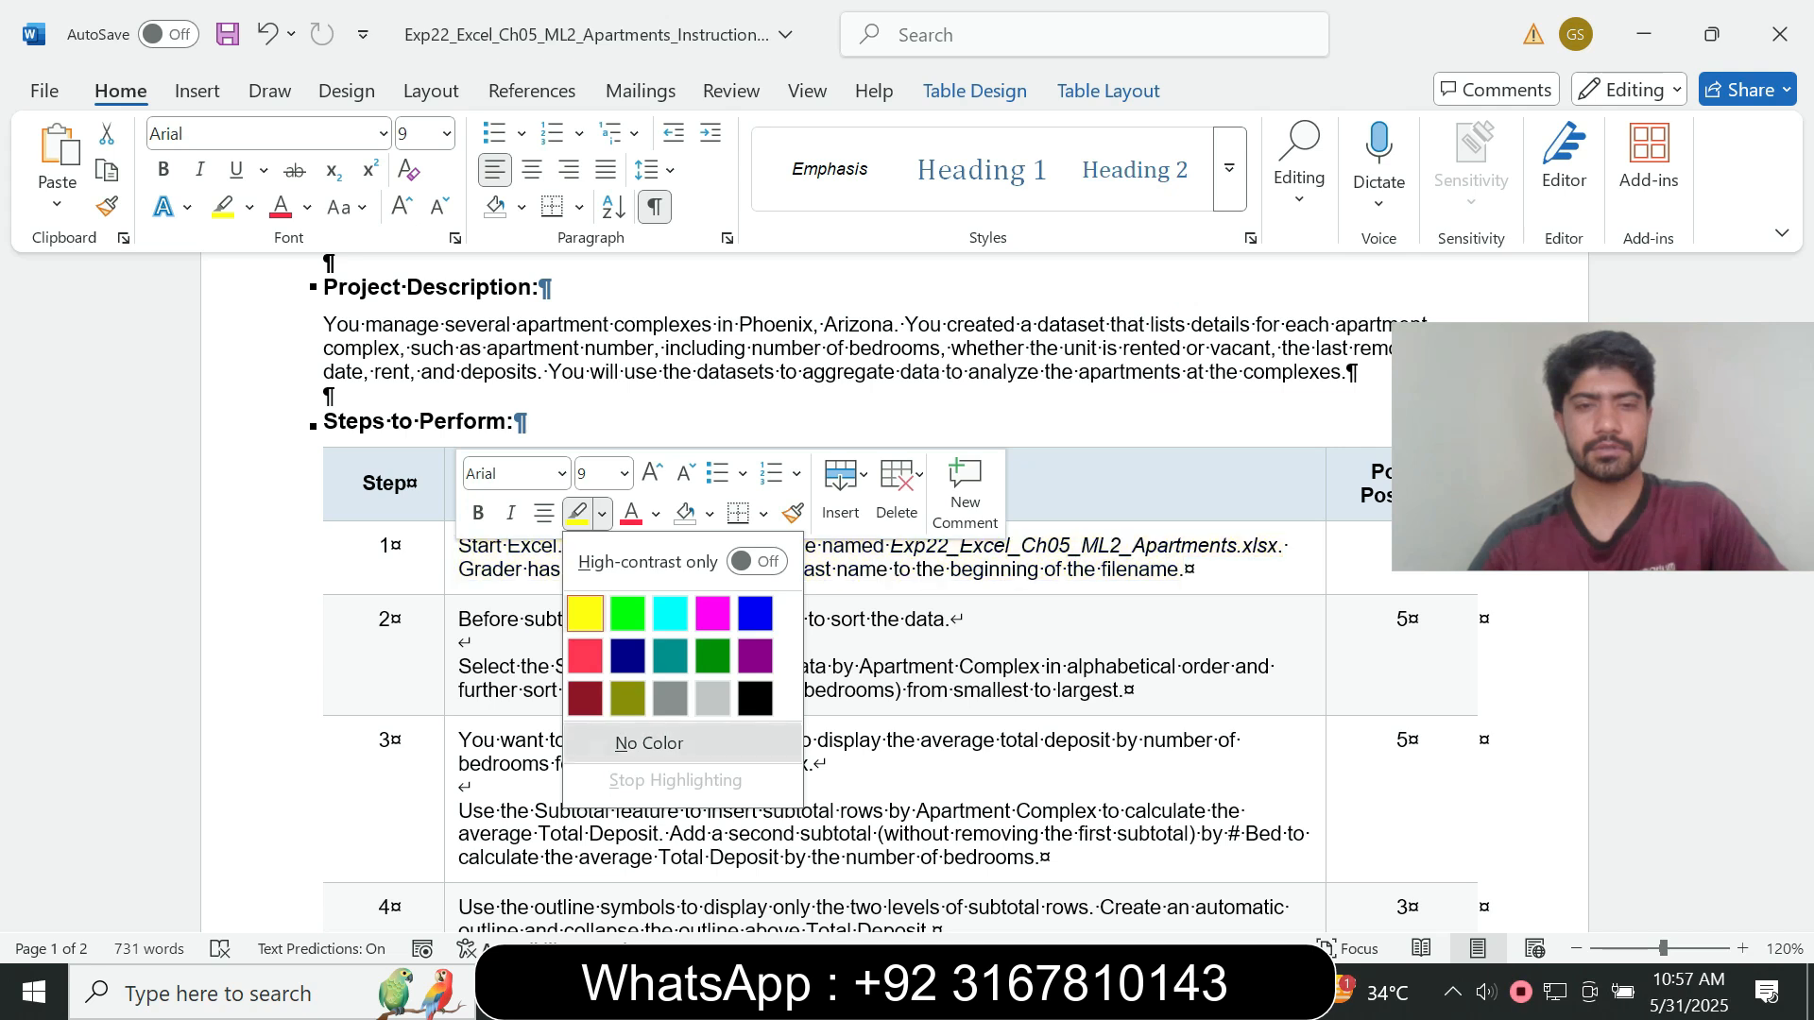
pyautogui.click(648, 743)
# - Set the step 2 instruction text to 16 pt and highlight it in turquoise
pyautogui.tripleClick(558, 672)
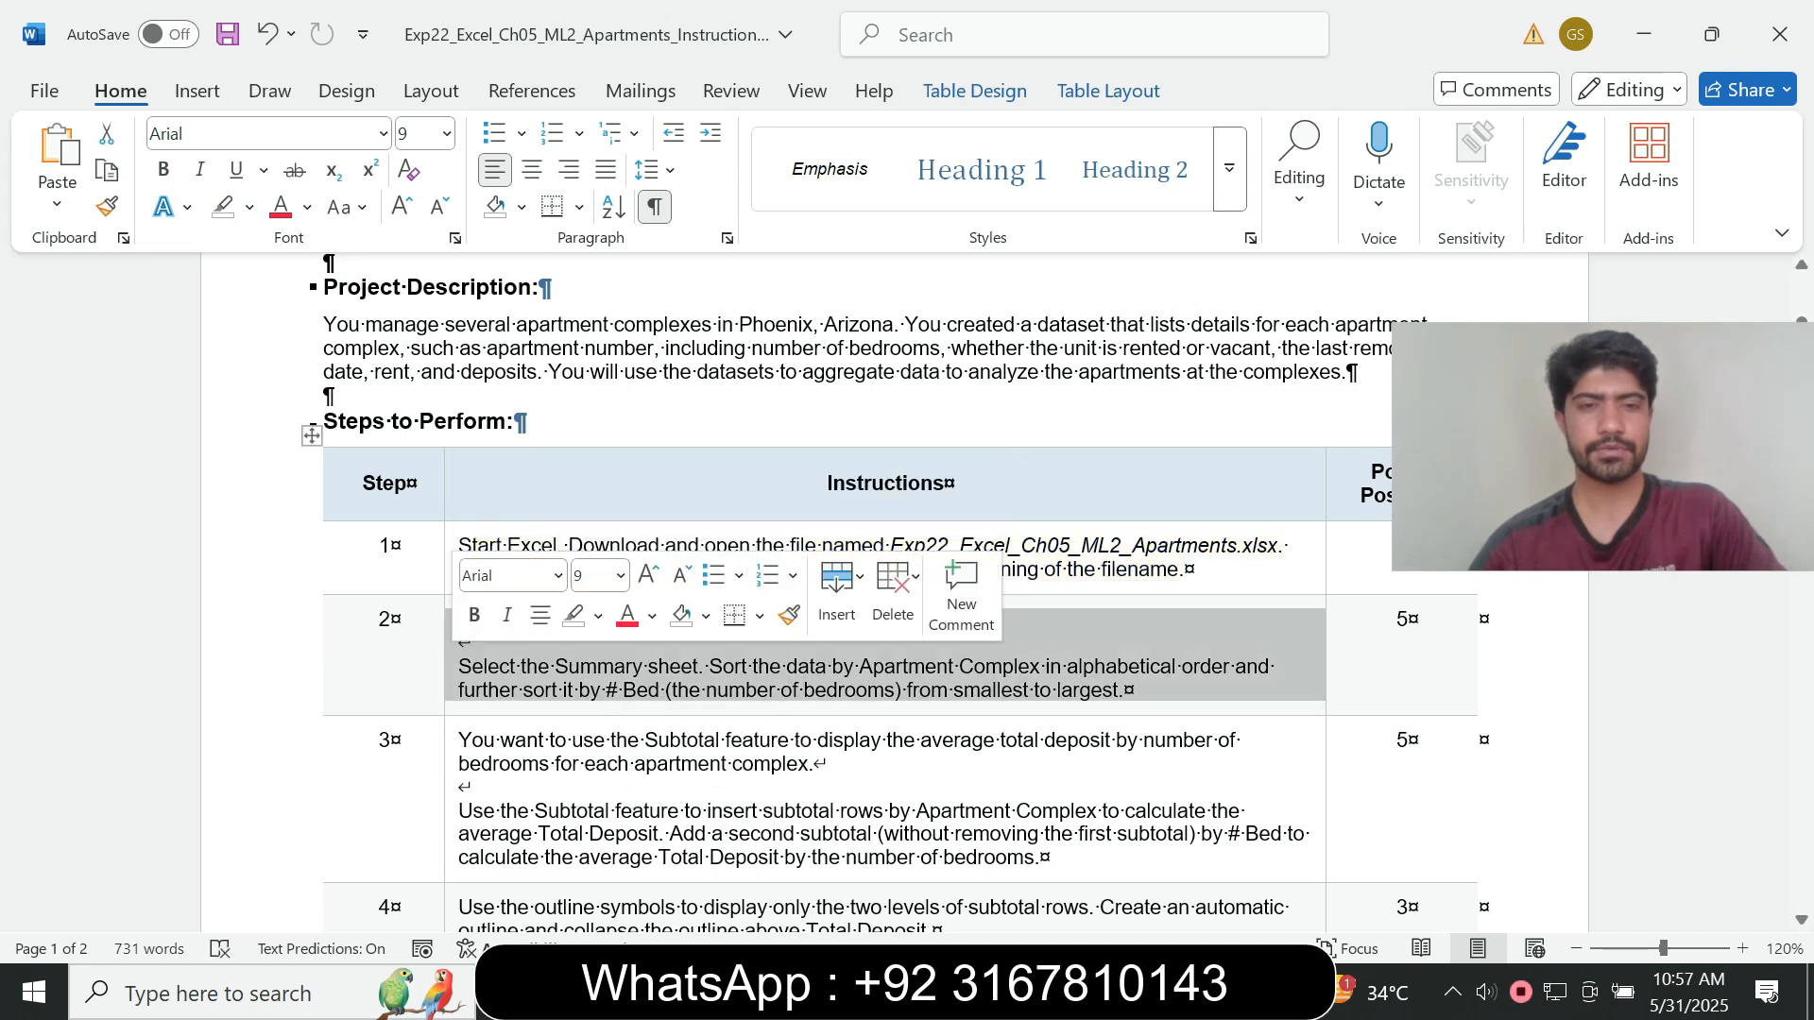
pyautogui.click(619, 576)
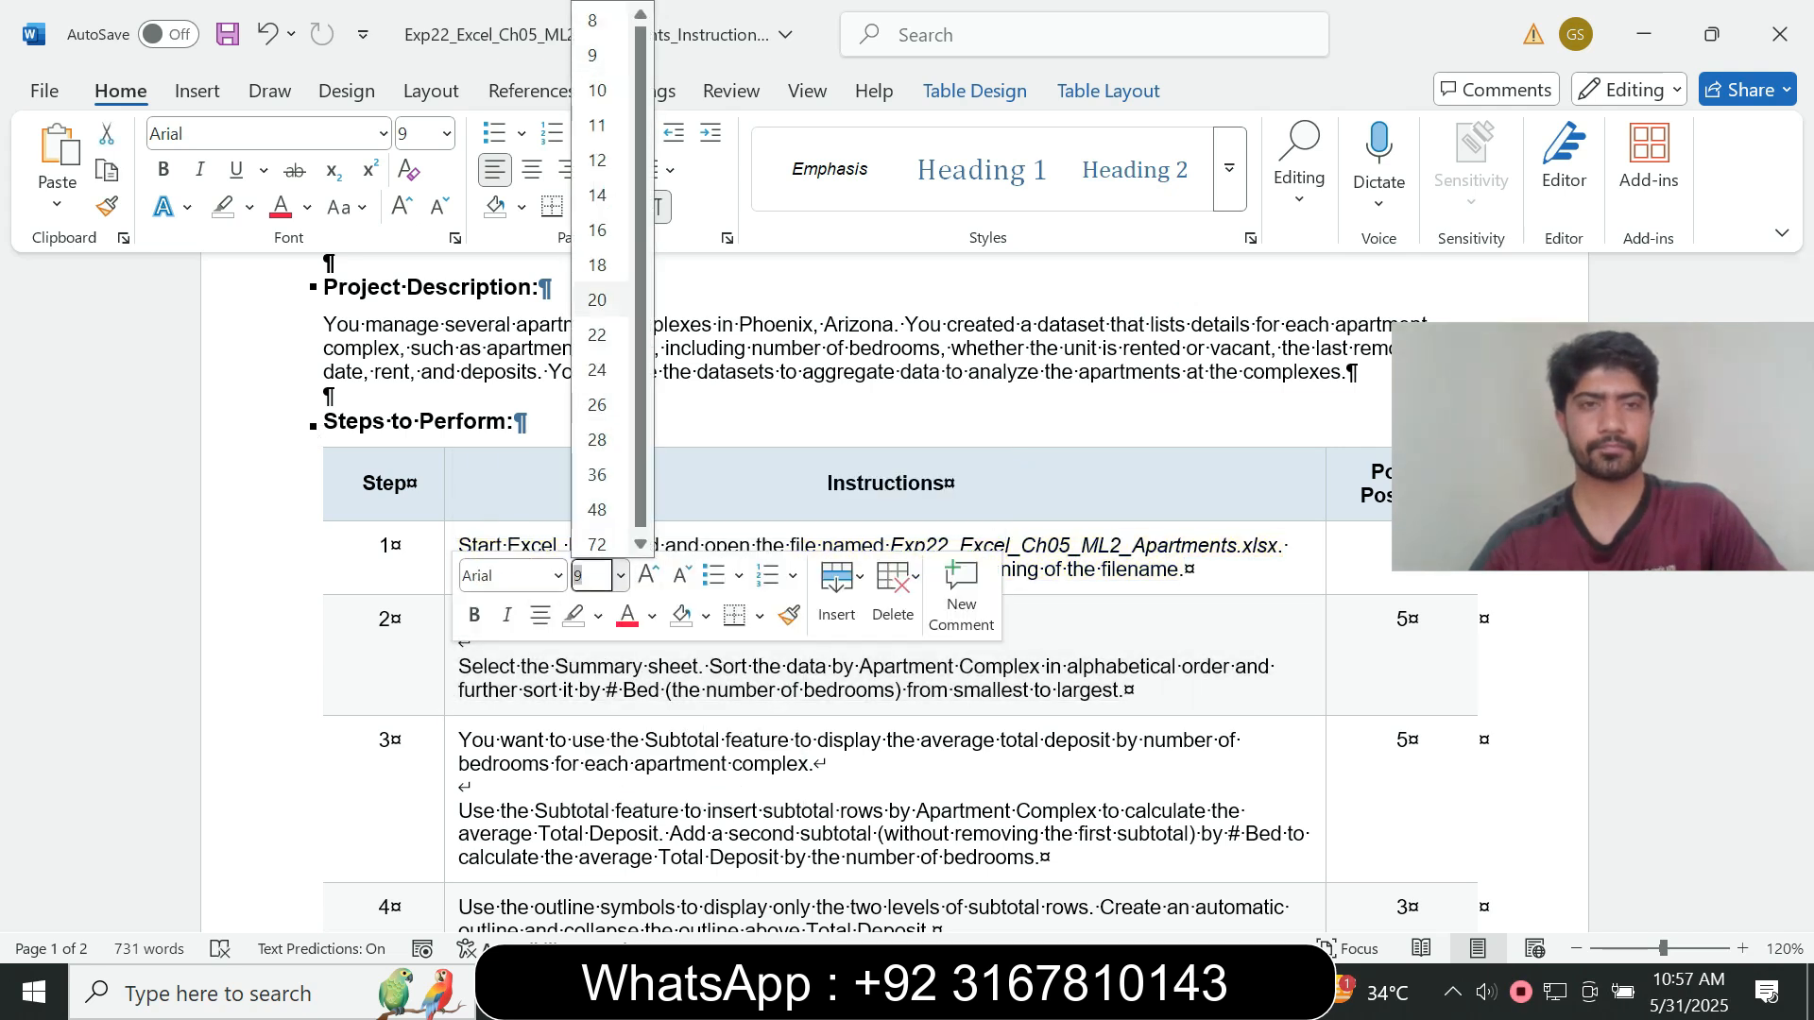
pyautogui.click(593, 228)
pyautogui.click(249, 207)
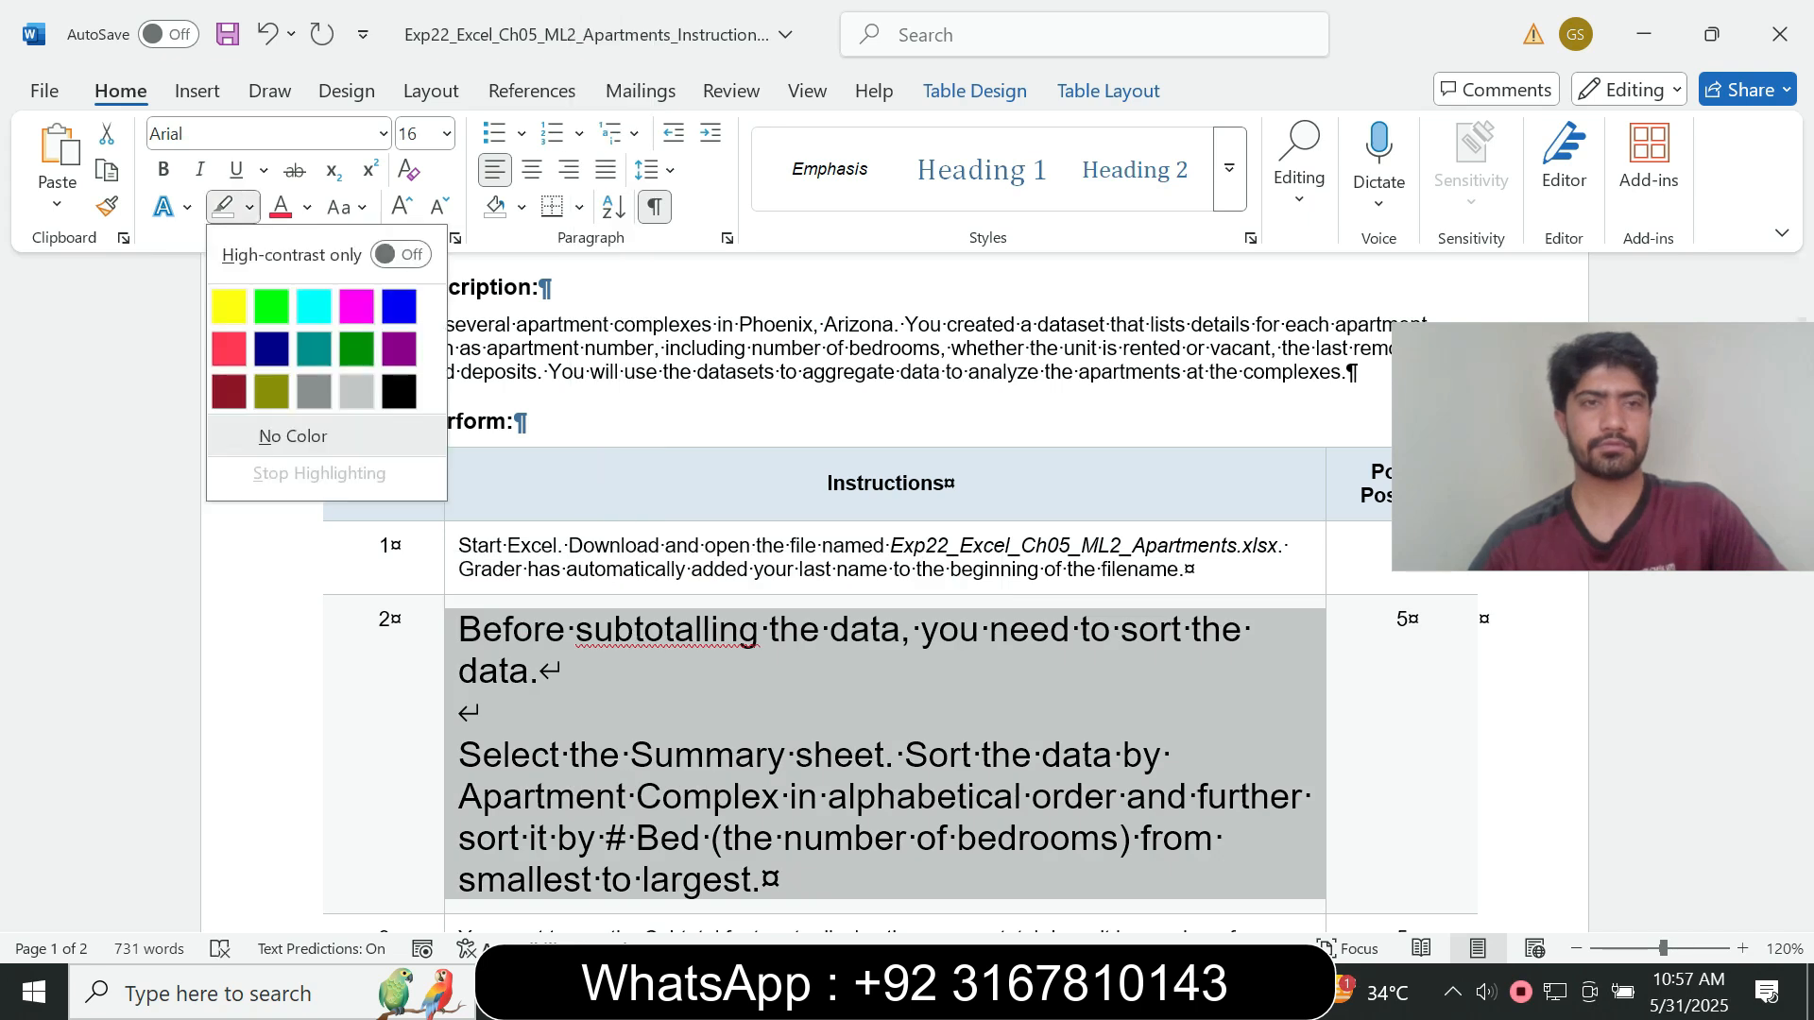
pyautogui.click(315, 306)
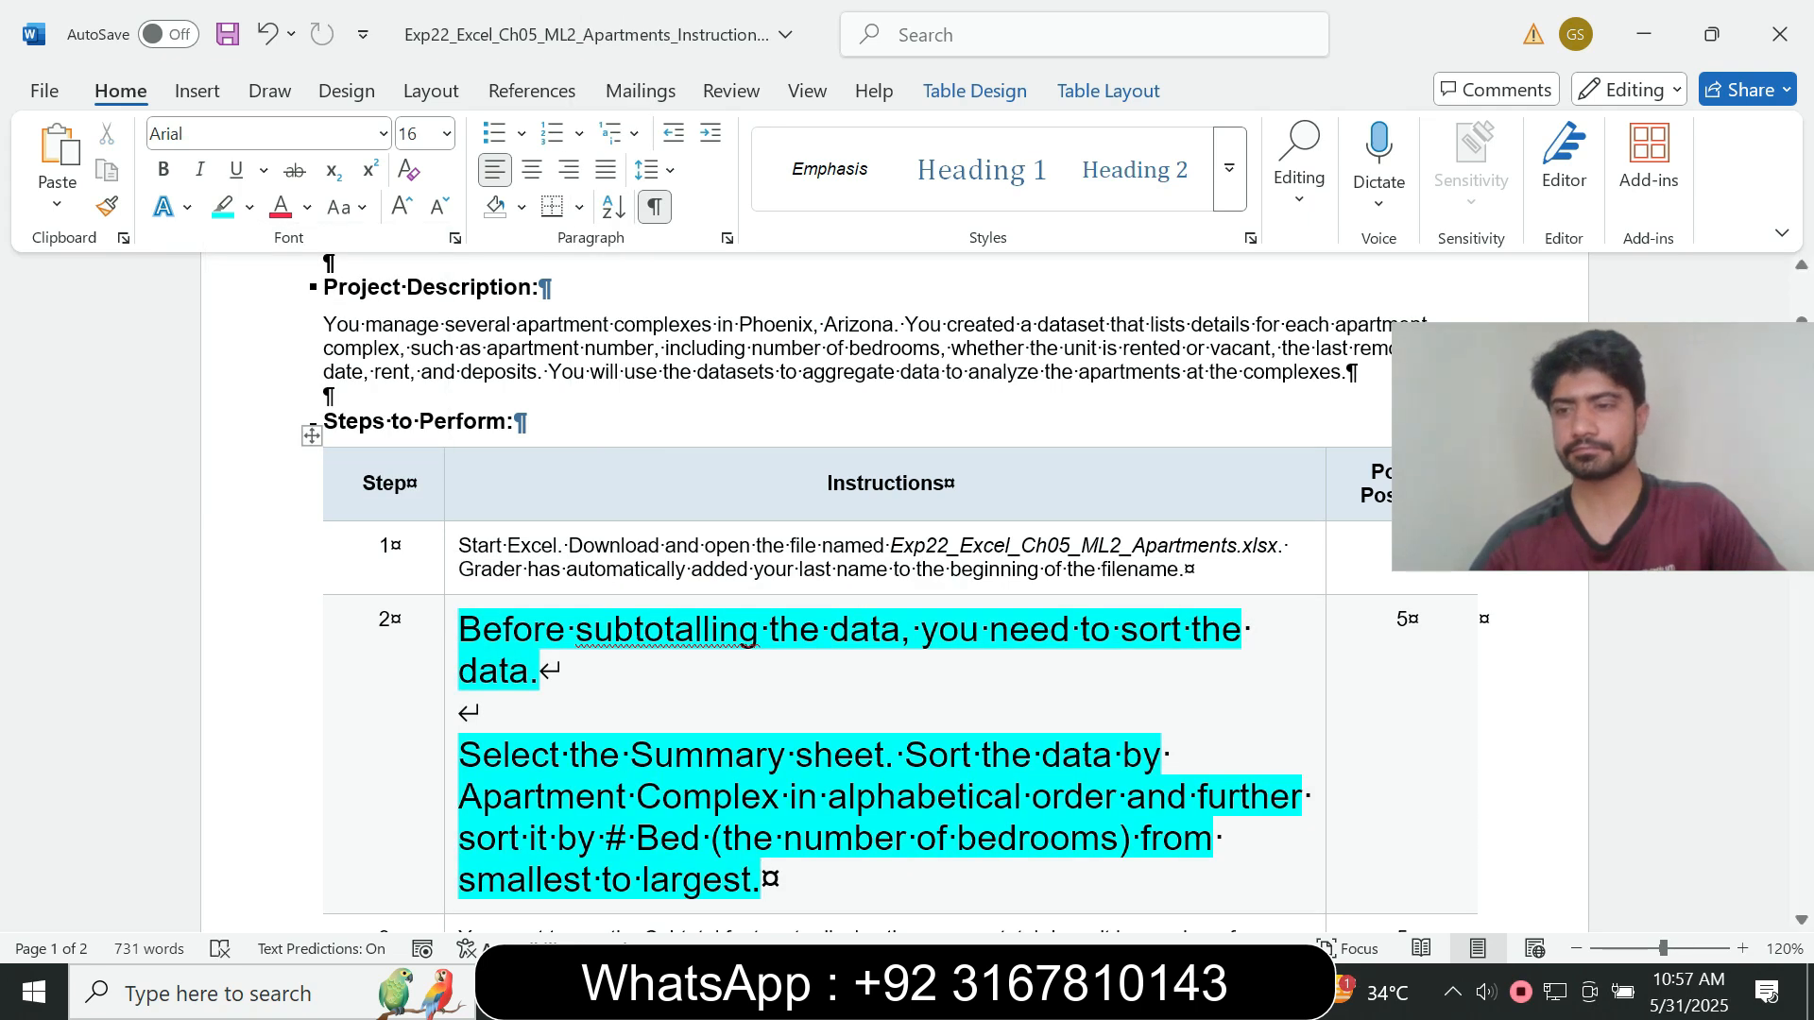
# - Review the step 2 instruction on sorting by Apartment Complex and # Bed, checking the Summary sheet in the workbook
pyautogui.scroll(-5, 895, 586)
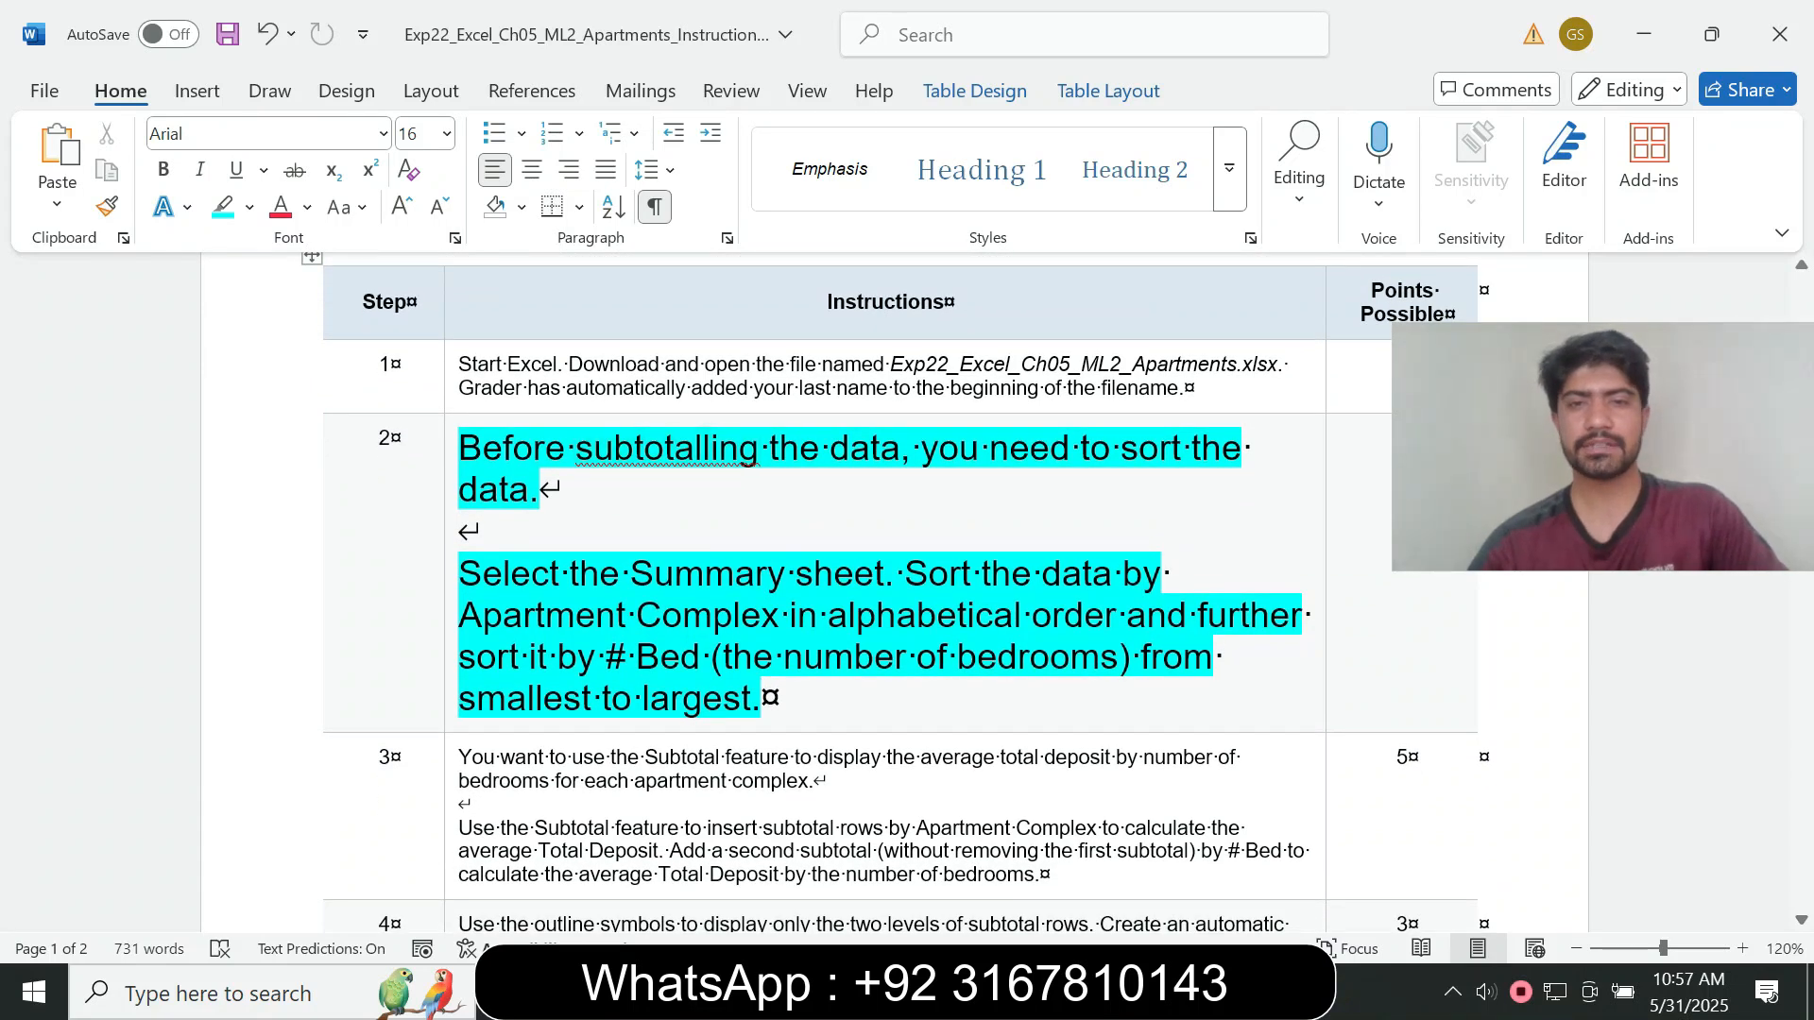
pyautogui.moveTo(459, 573); pyautogui.dragTo(762, 699)
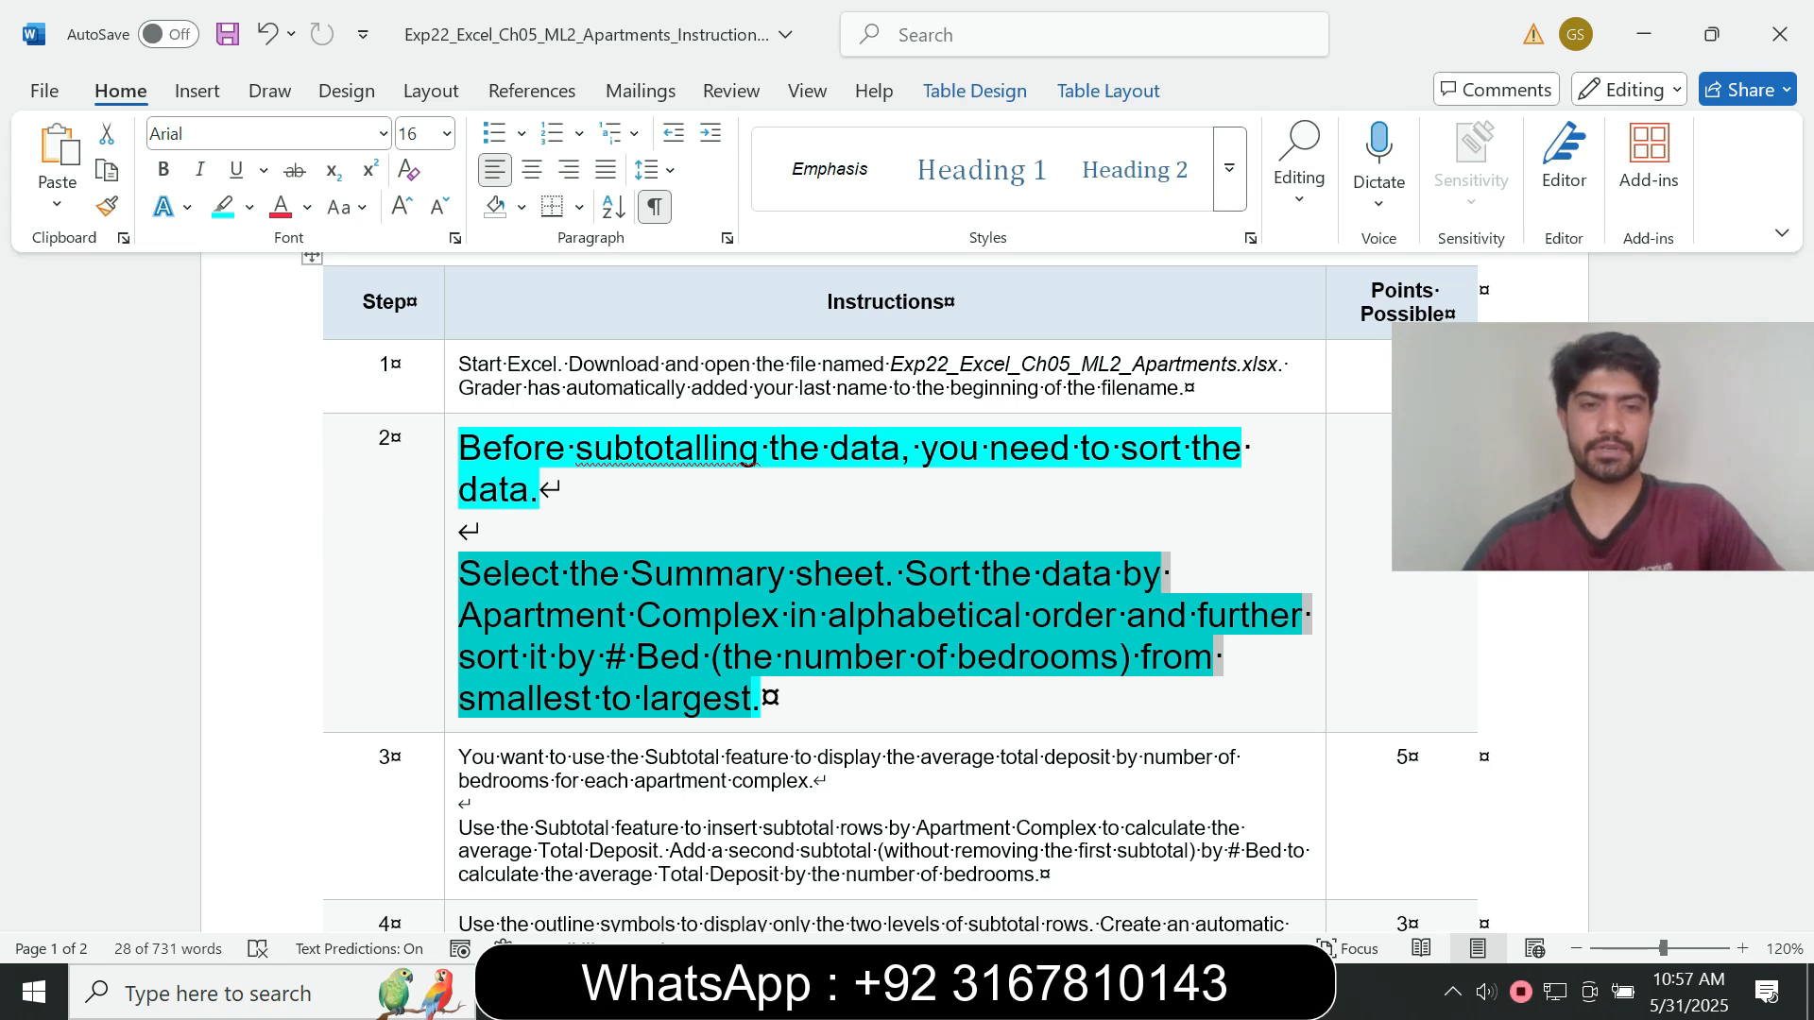
pyautogui.moveTo(652, 574); pyautogui.dragTo(881, 573)
pyautogui.hotkey('alt', 'Tab')
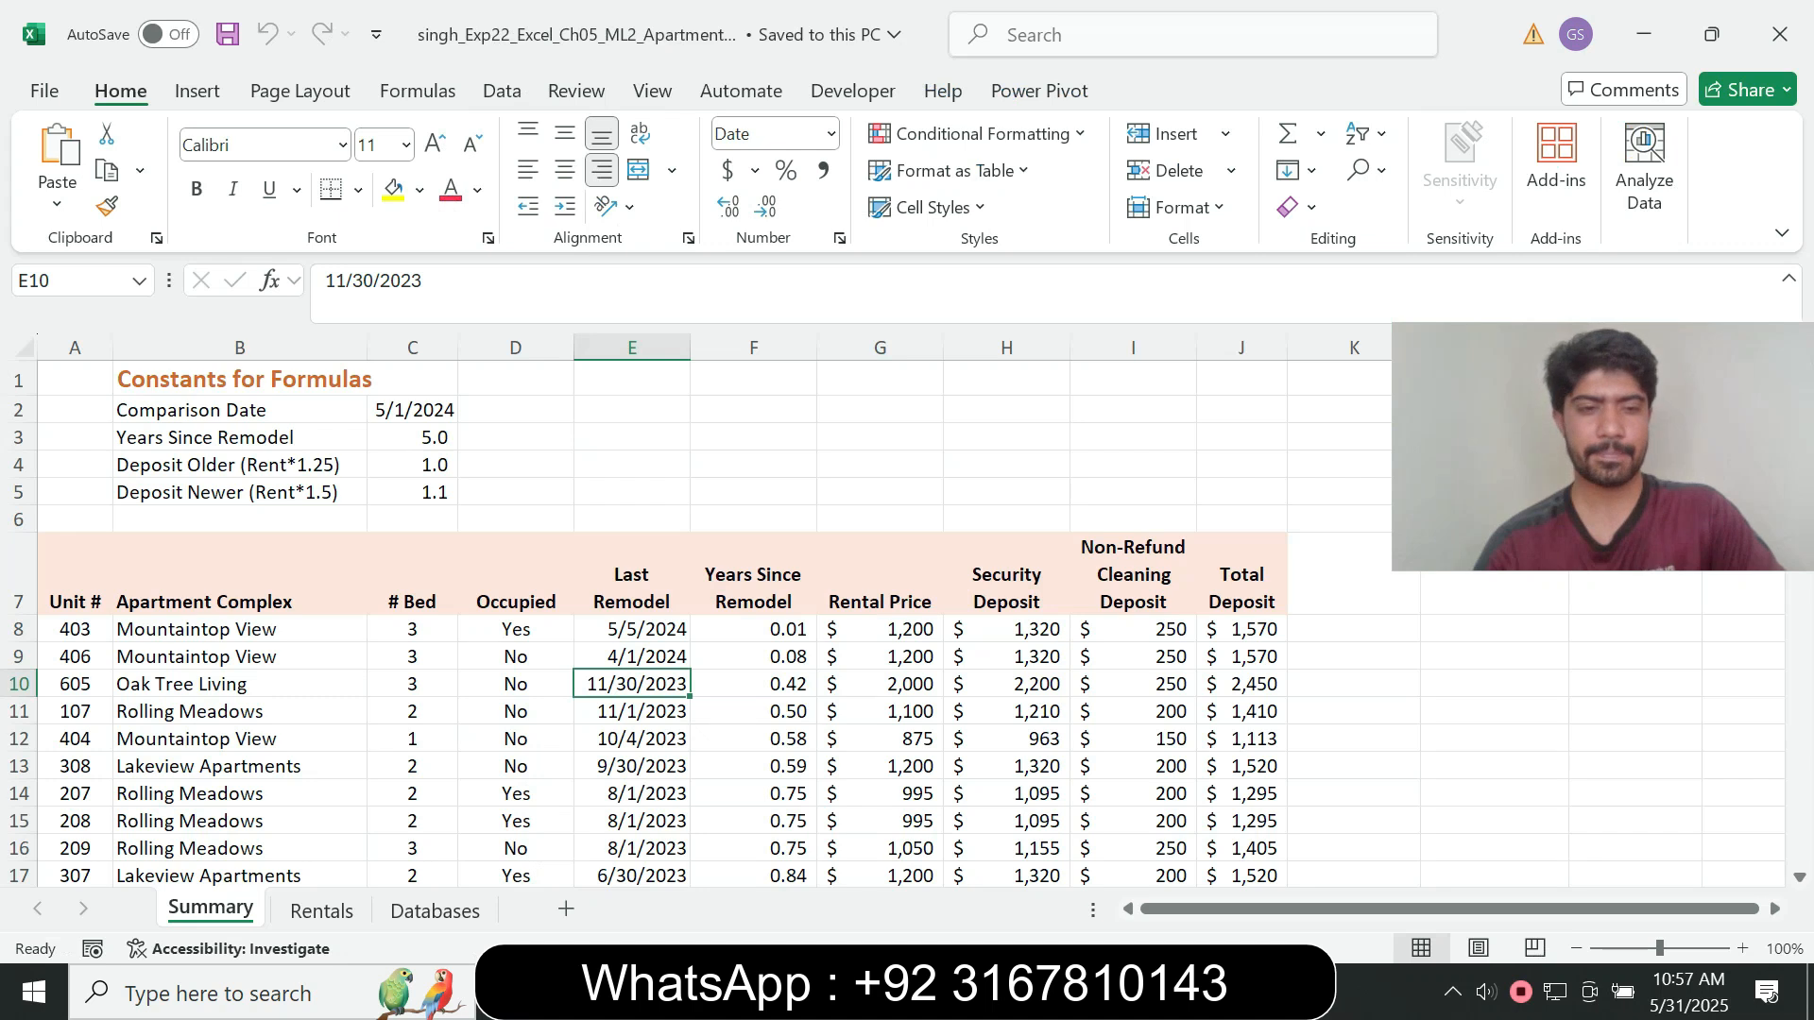
pyautogui.hotkey('alt', 'Tab')
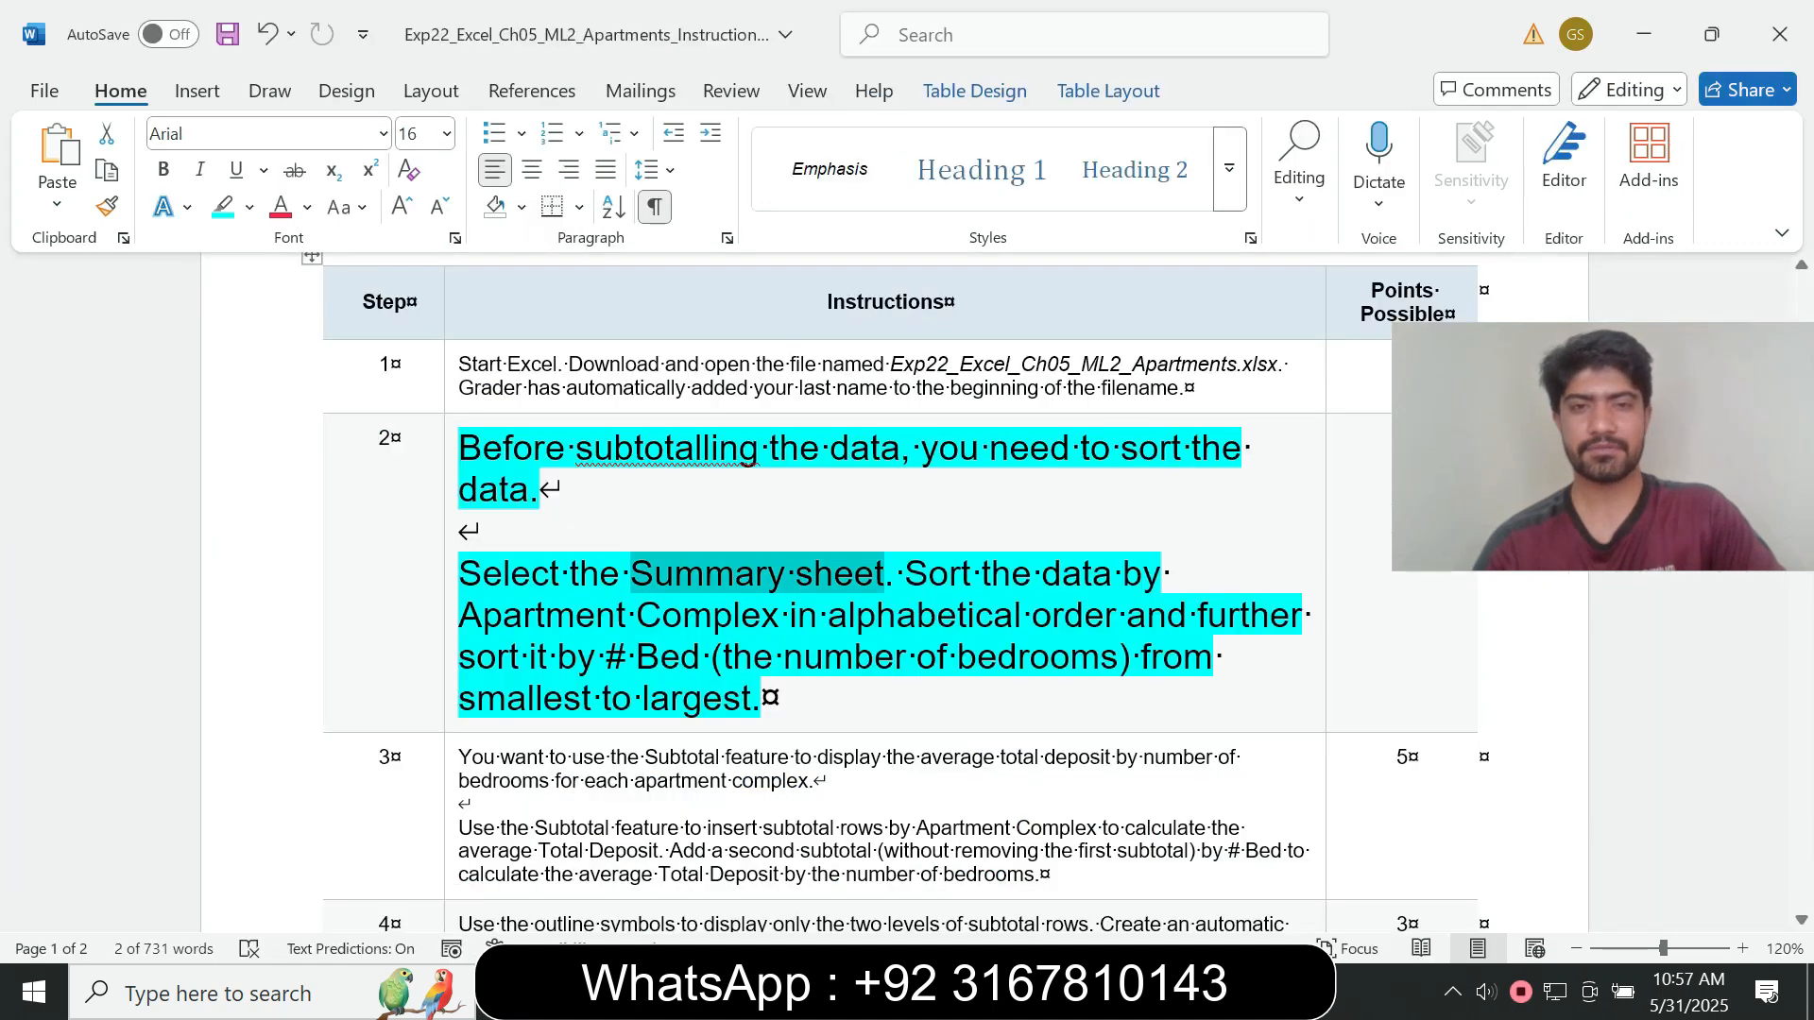
pyautogui.moveTo(905, 574); pyautogui.dragTo(1042, 574)
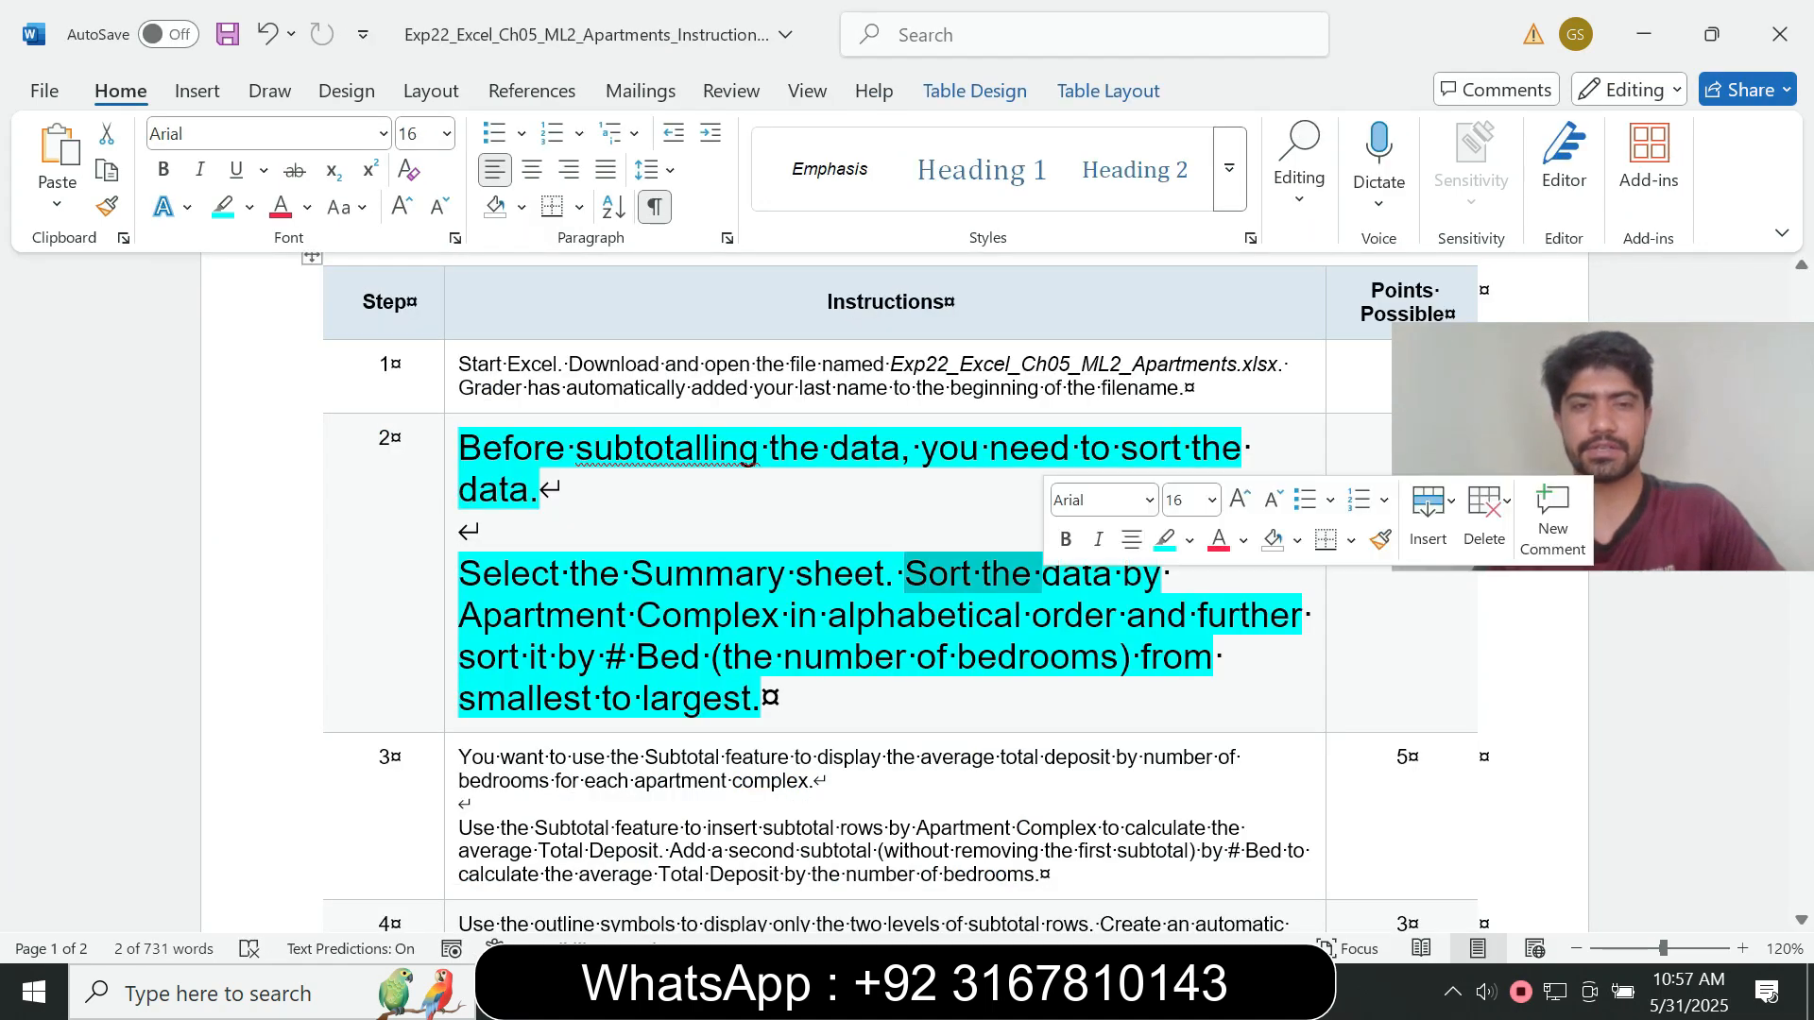
pyautogui.moveTo(459, 615); pyautogui.dragTo(788, 615)
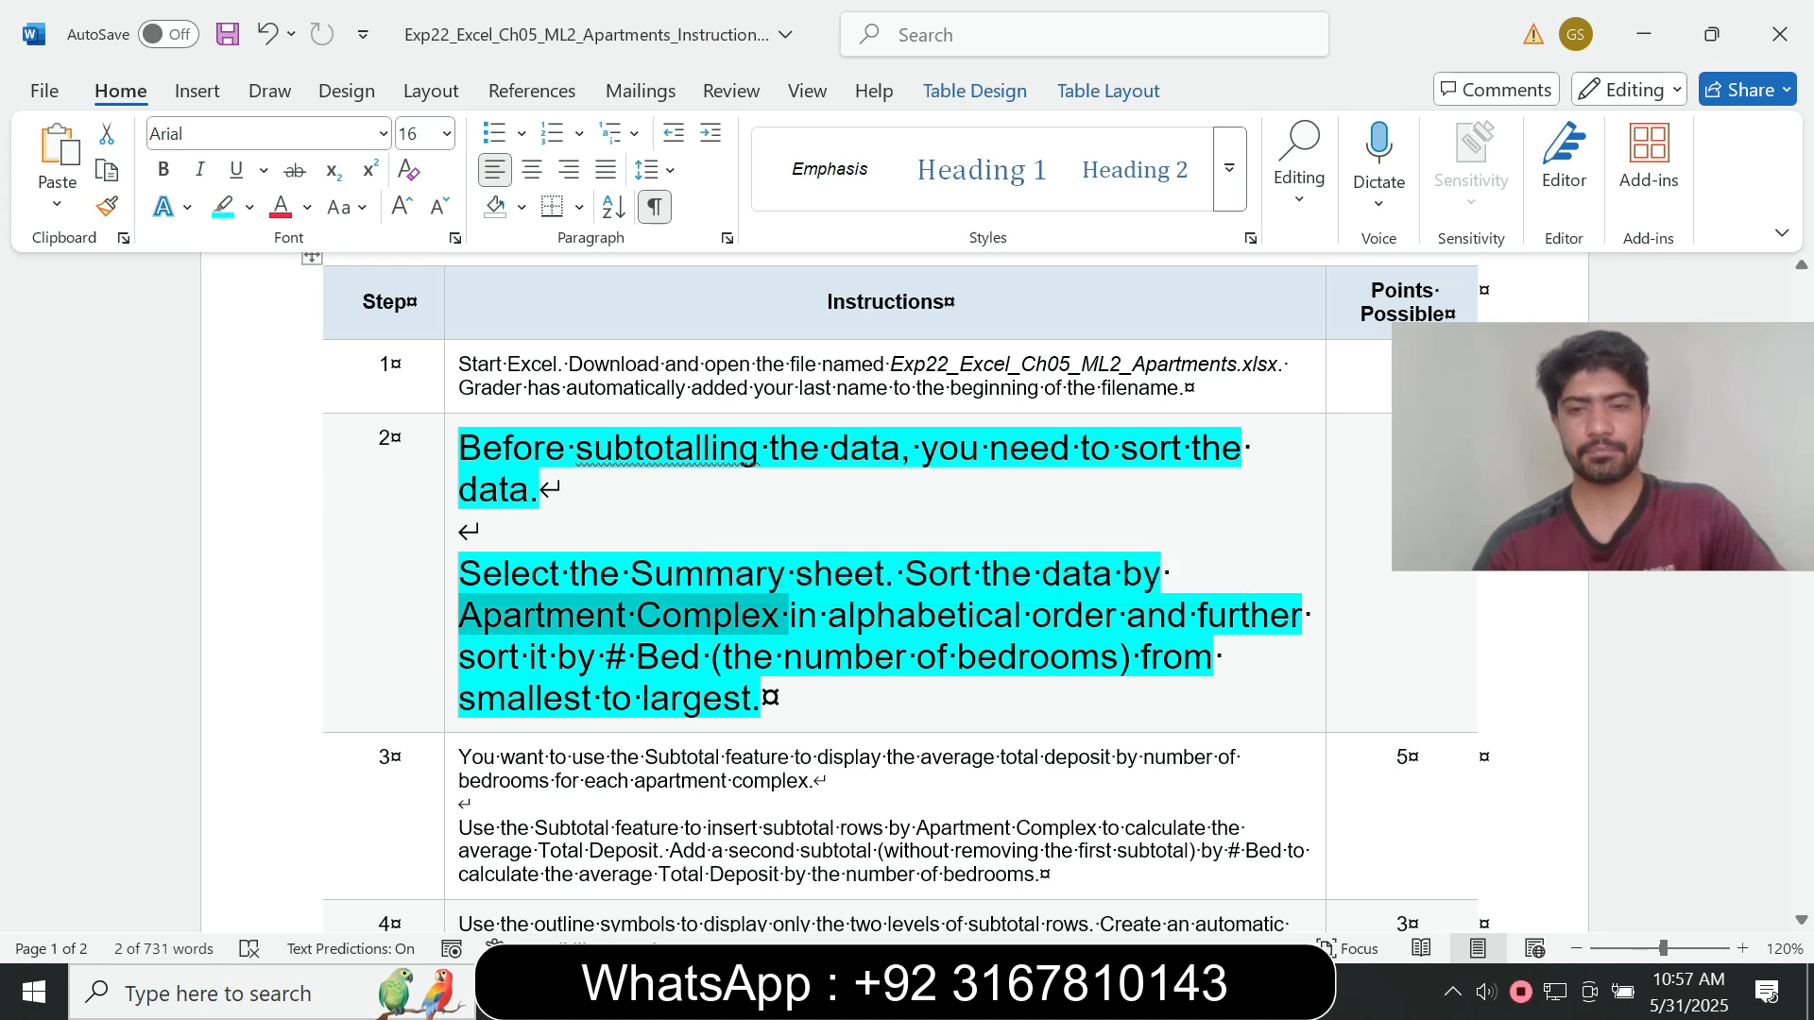
# - Switch to the Excel workbook and start a custom sort of the Summary data with Apartment Complex, A to Z, as the first level
pyautogui.hotkey('alt', 'Tab')
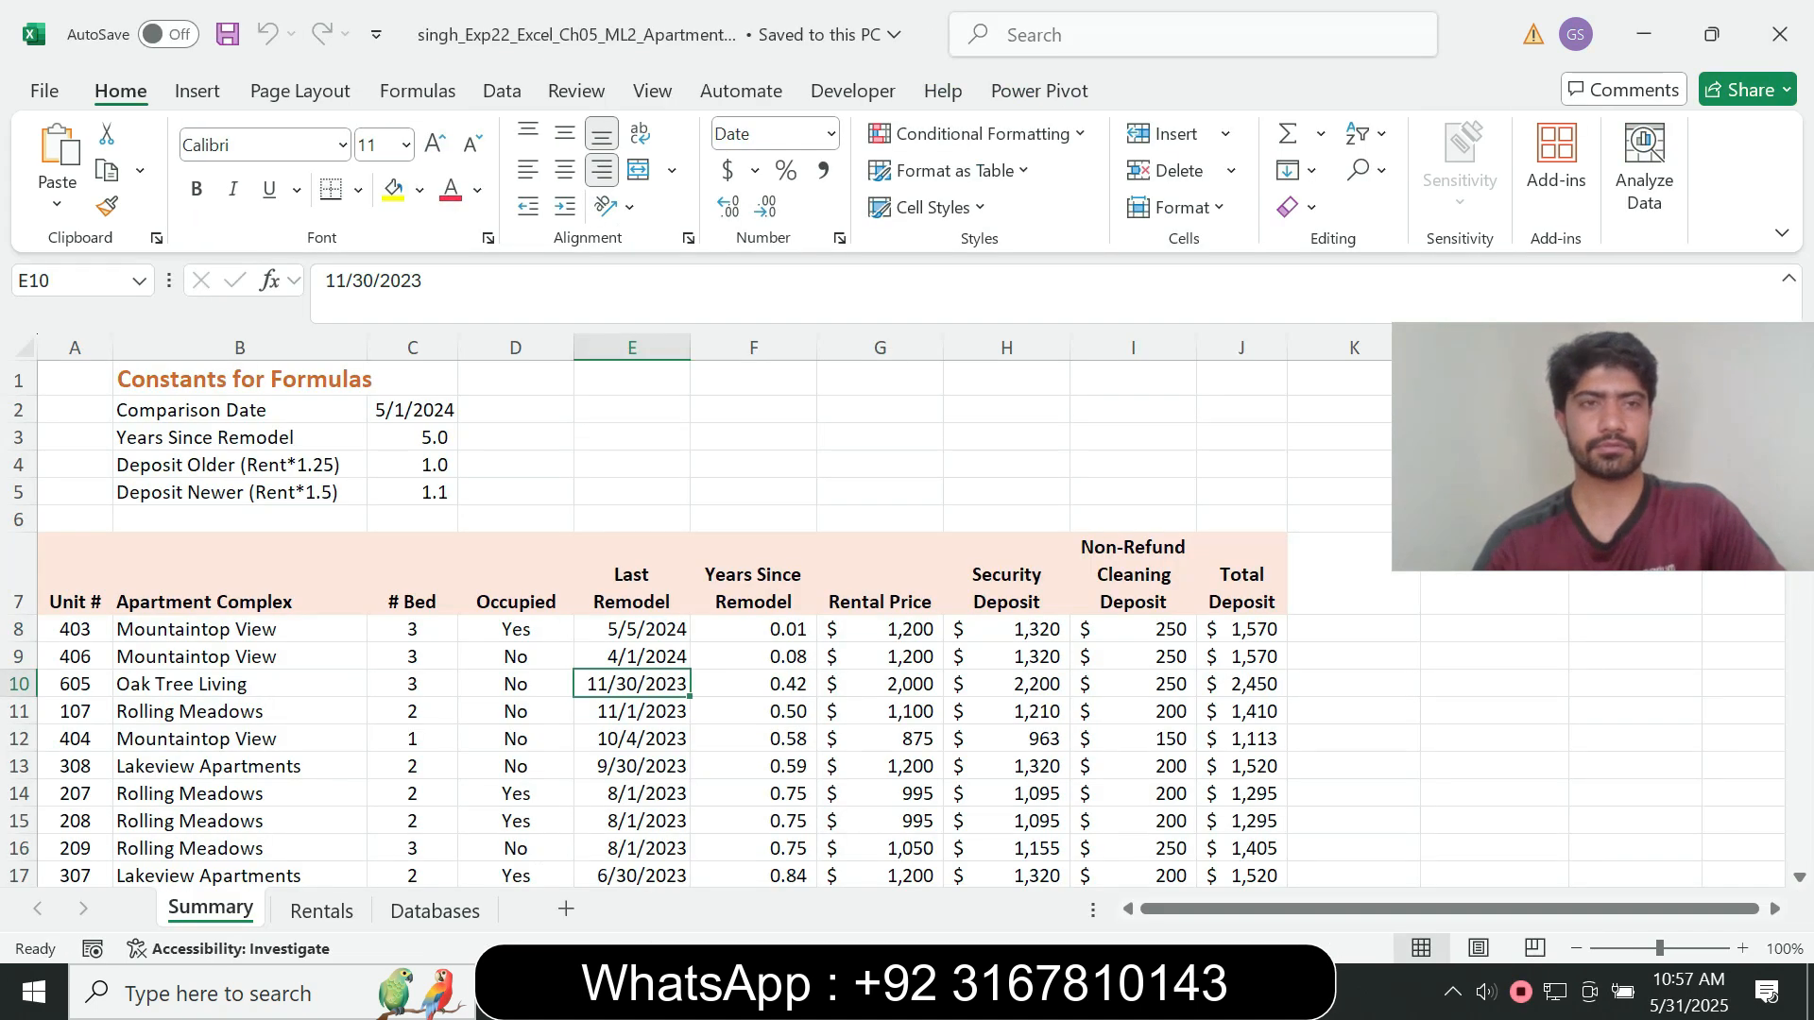
pyautogui.click(412, 710)
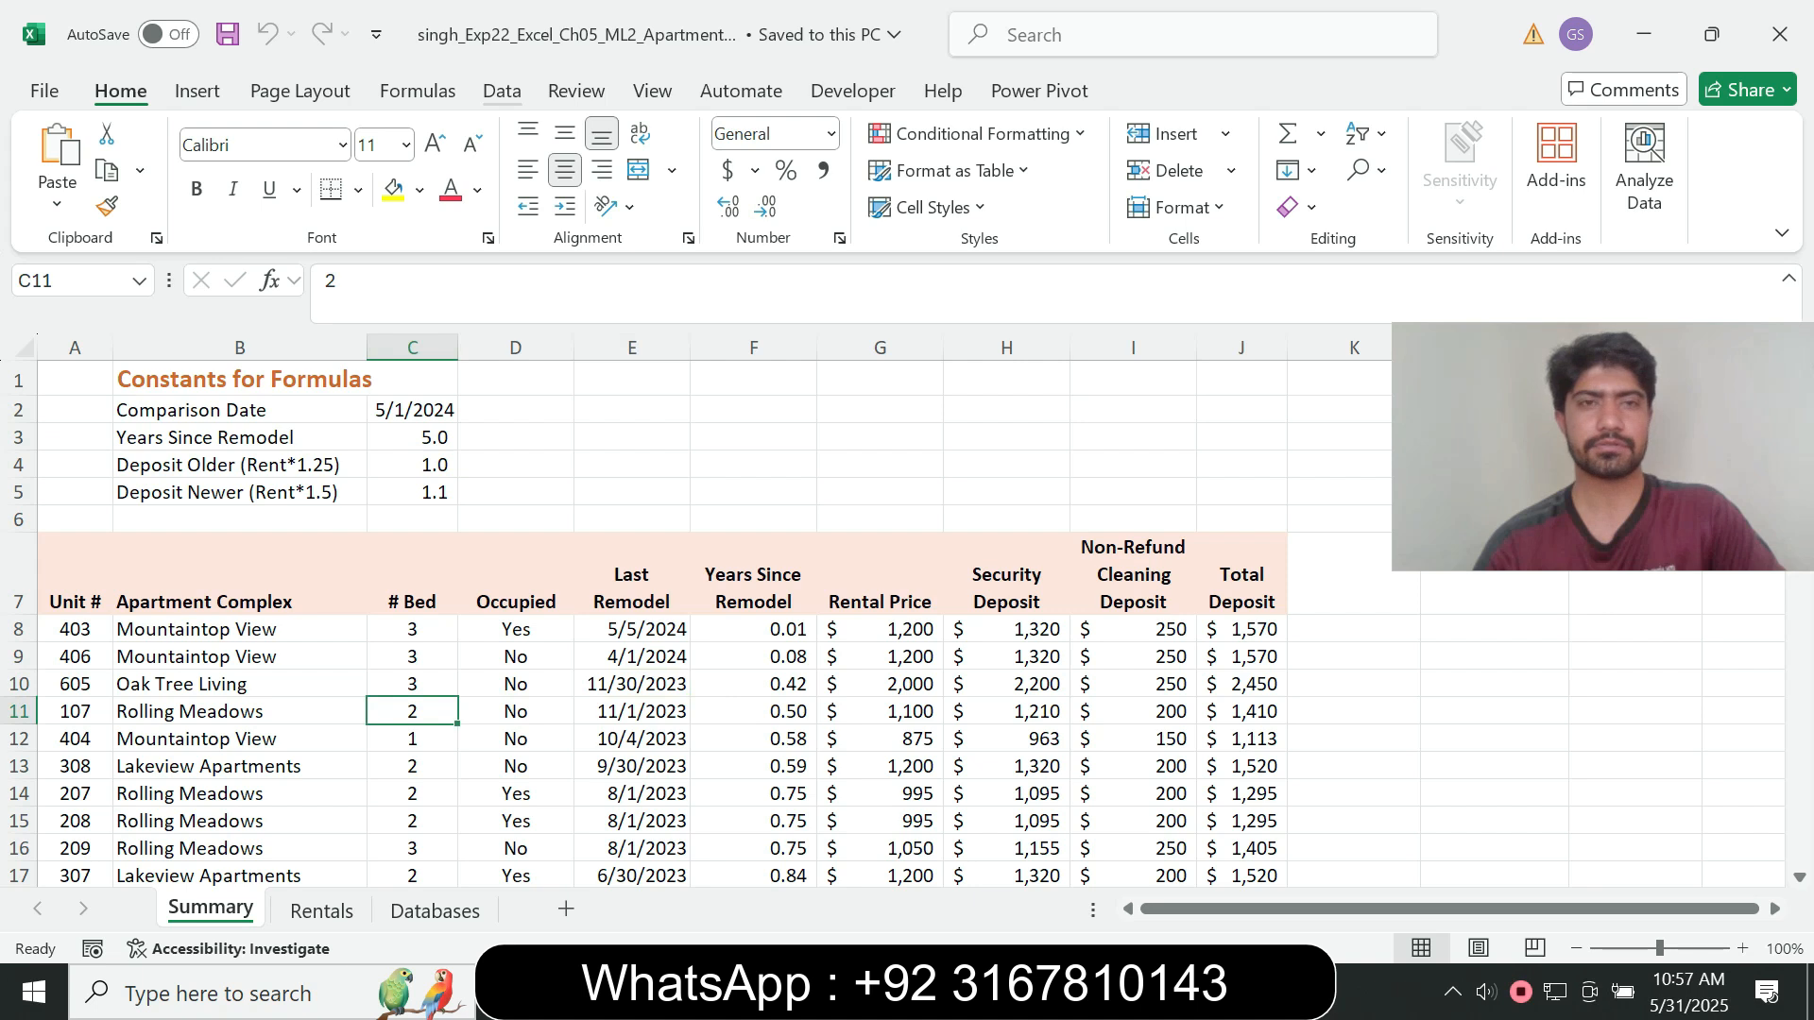
pyautogui.click(501, 91)
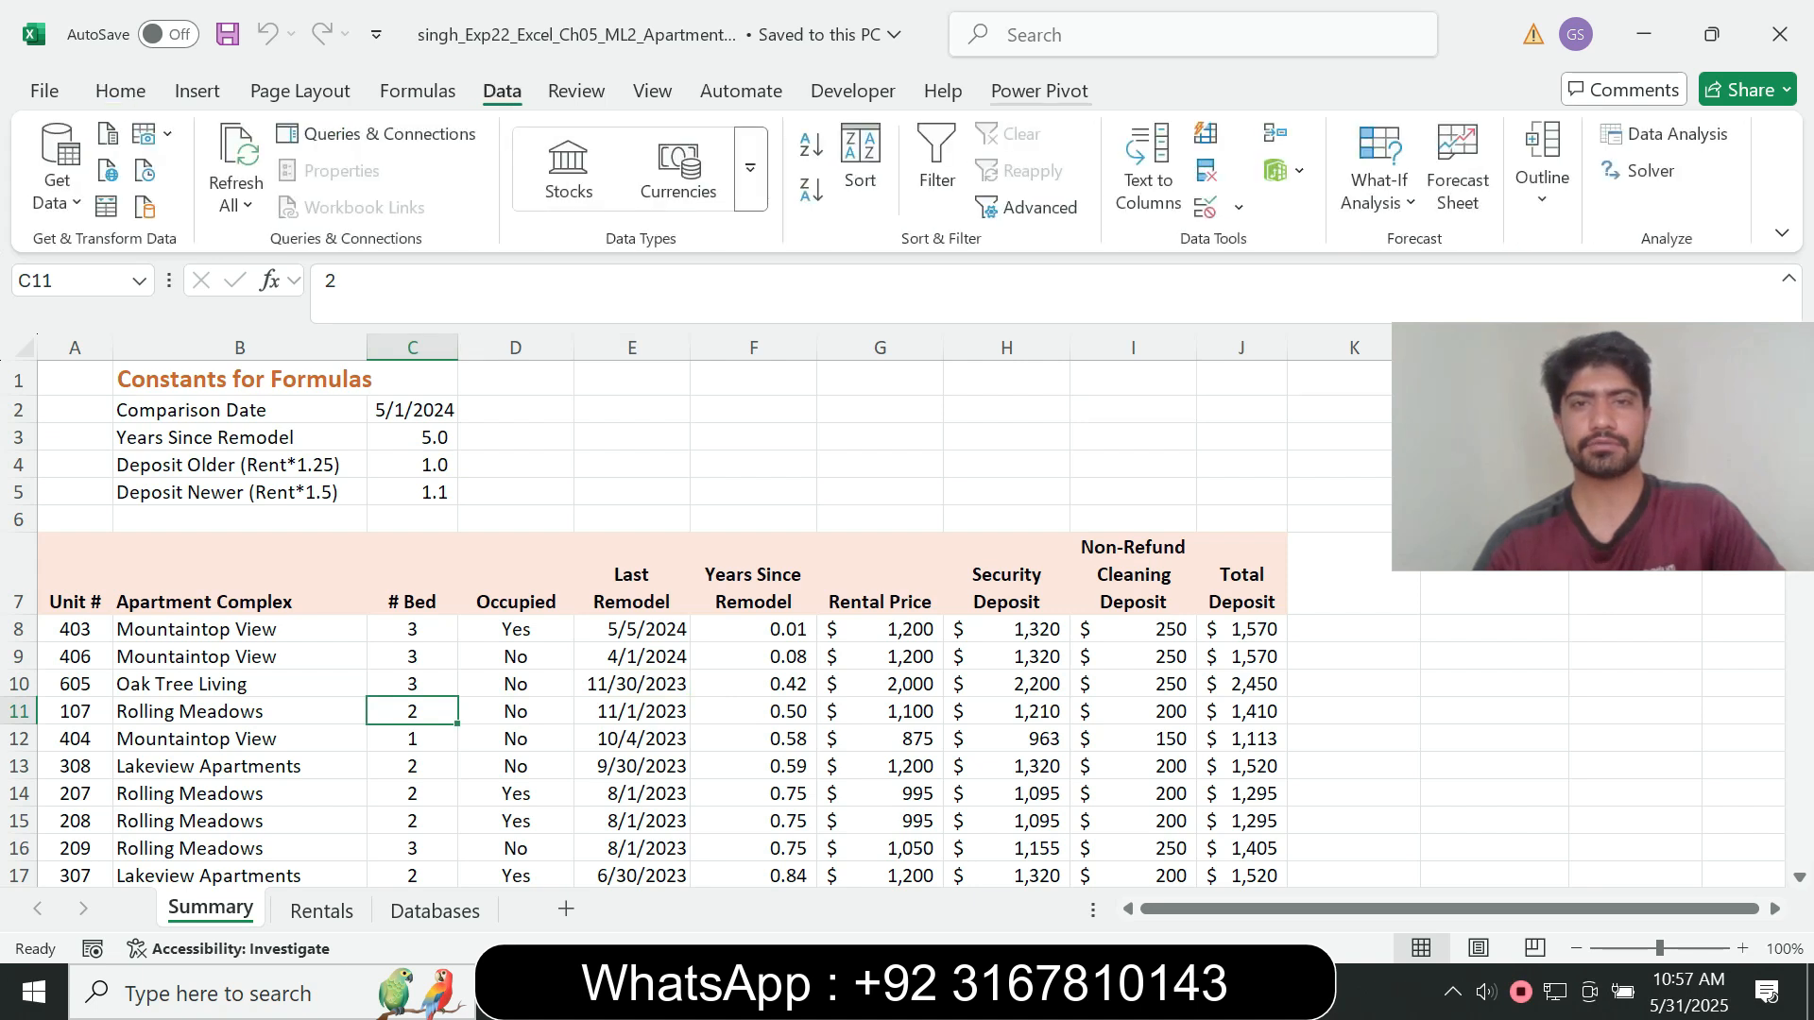
pyautogui.click(860, 156)
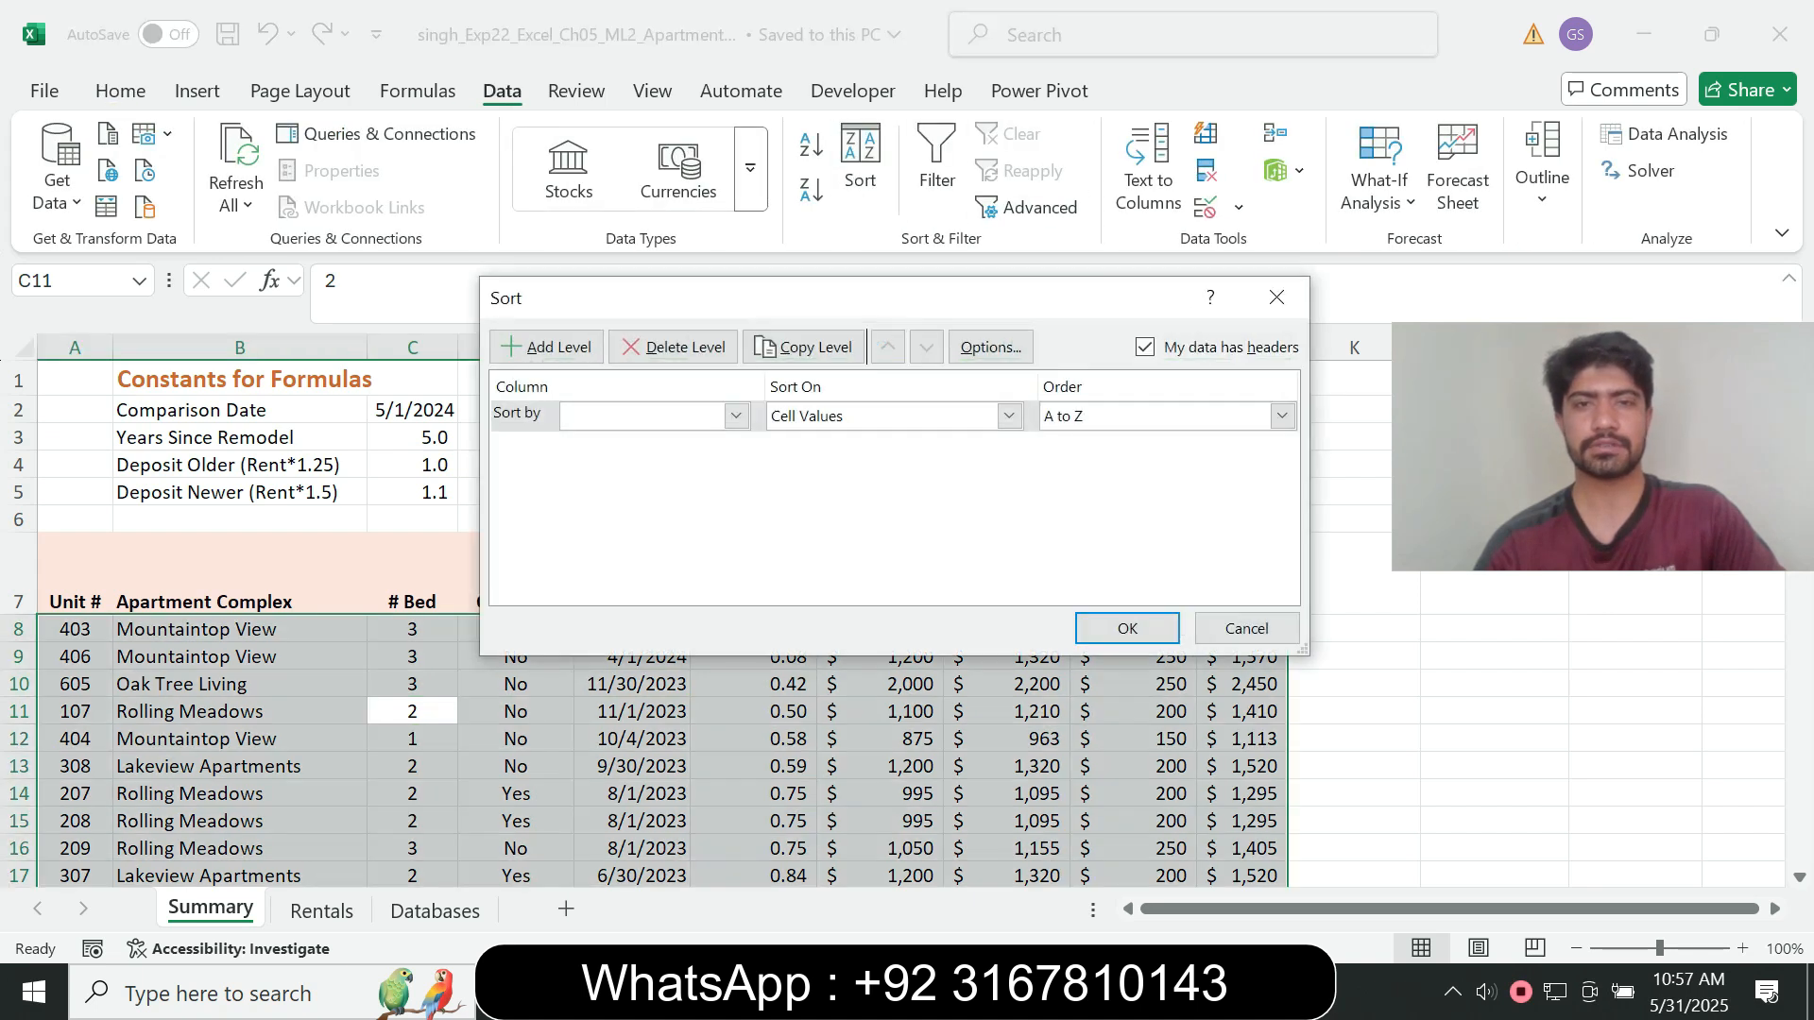
pyautogui.hotkey('alt', 'Tab')
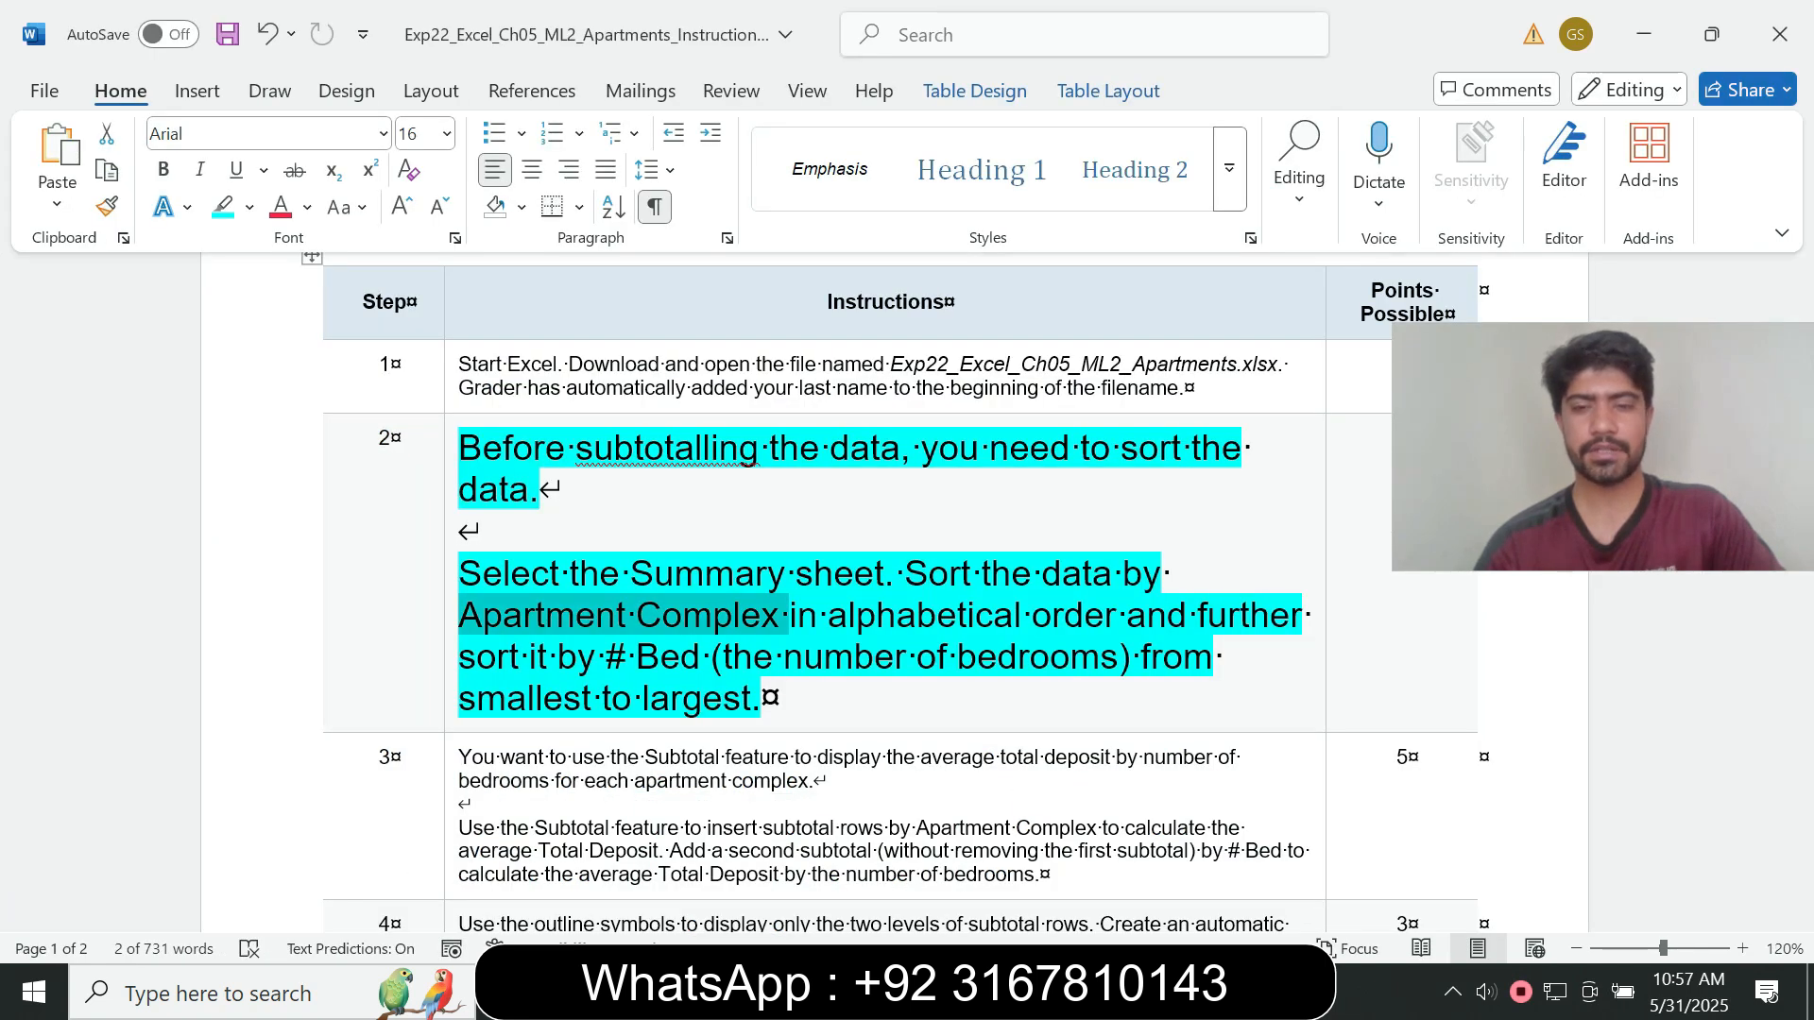
pyautogui.hotkey('alt', 'Tab')
pyautogui.click(736, 416)
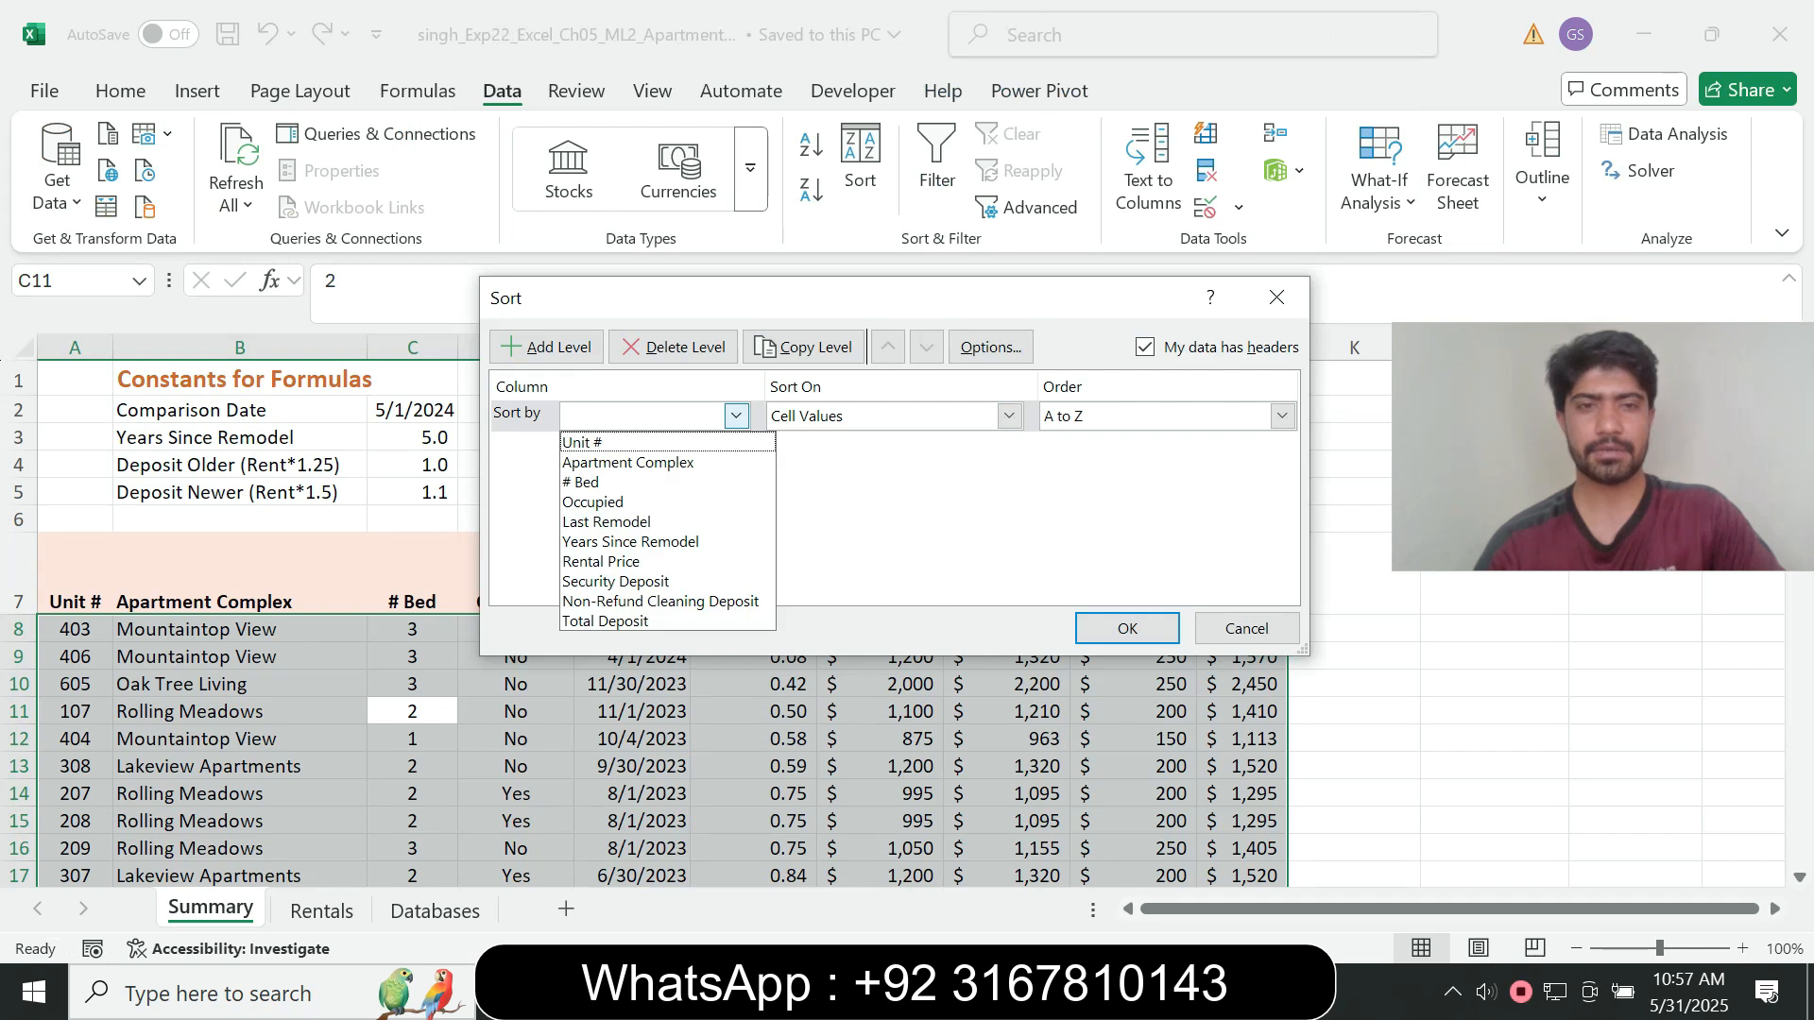
pyautogui.press('Return')
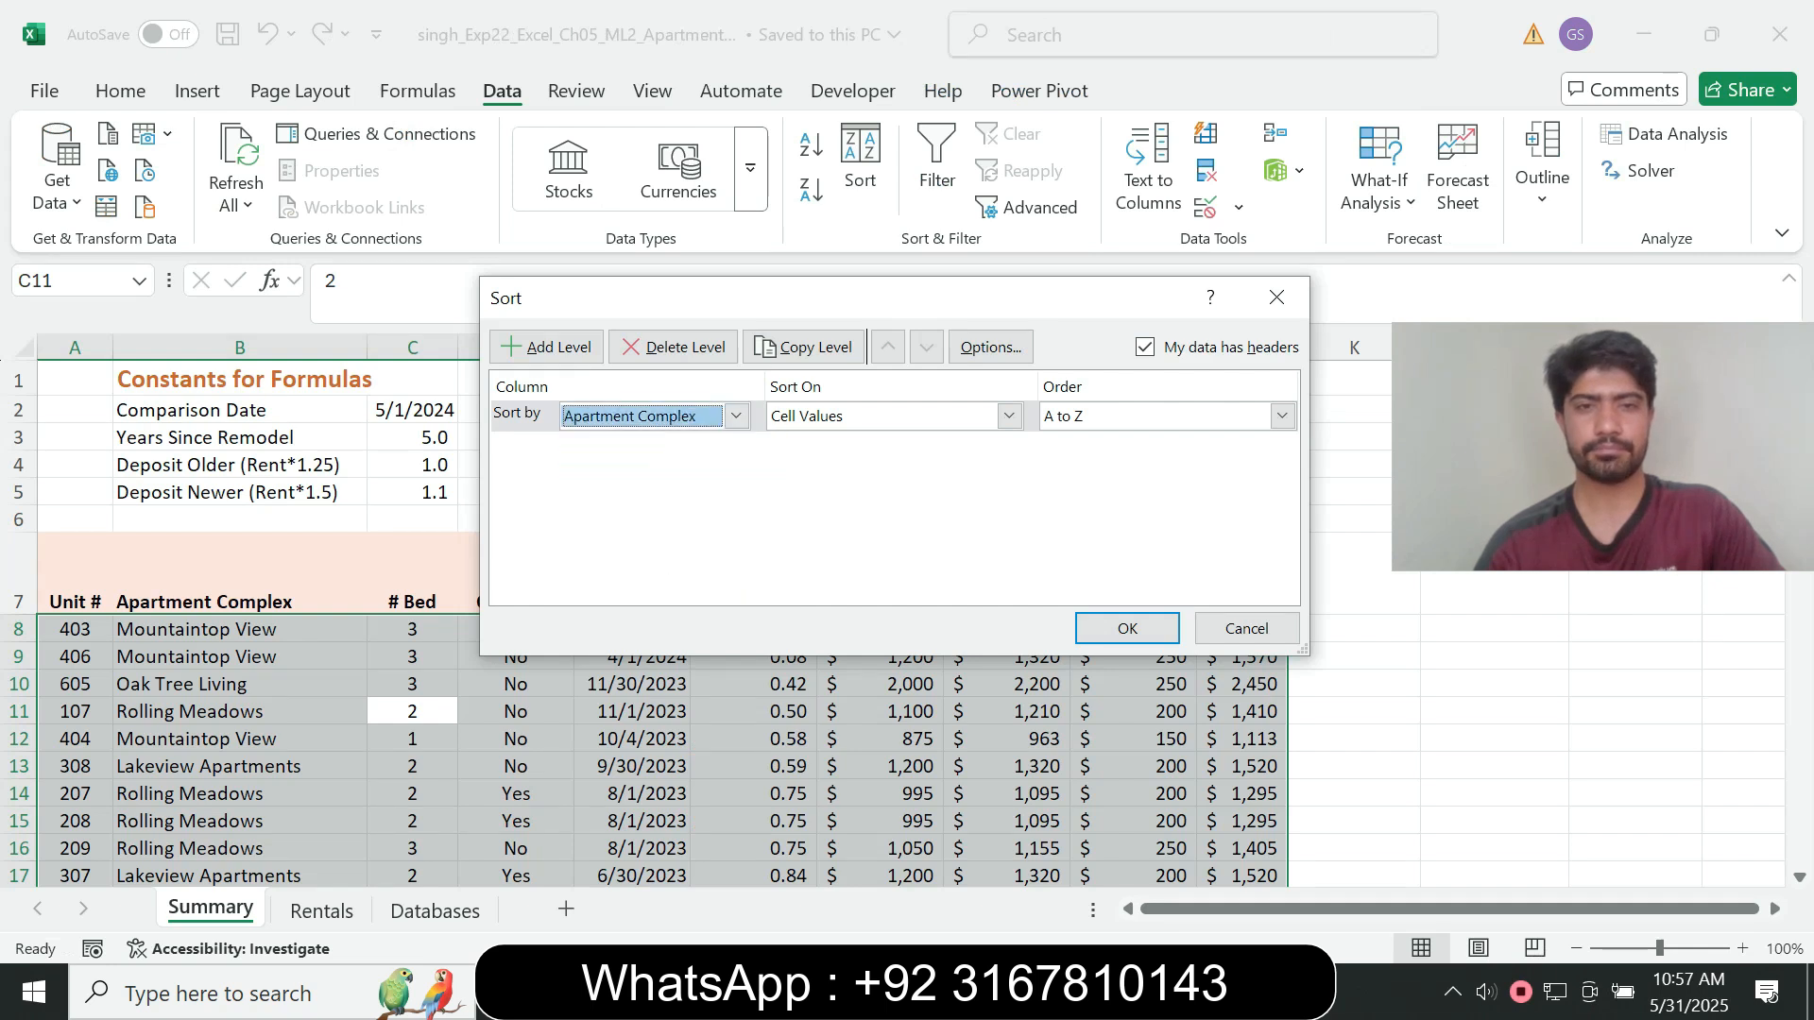
# - Check the second sort field in the Word instructions, add # Bed from smallest to largest as the second level, and apply the sort
pyautogui.hotkey('alt', 'Tab')
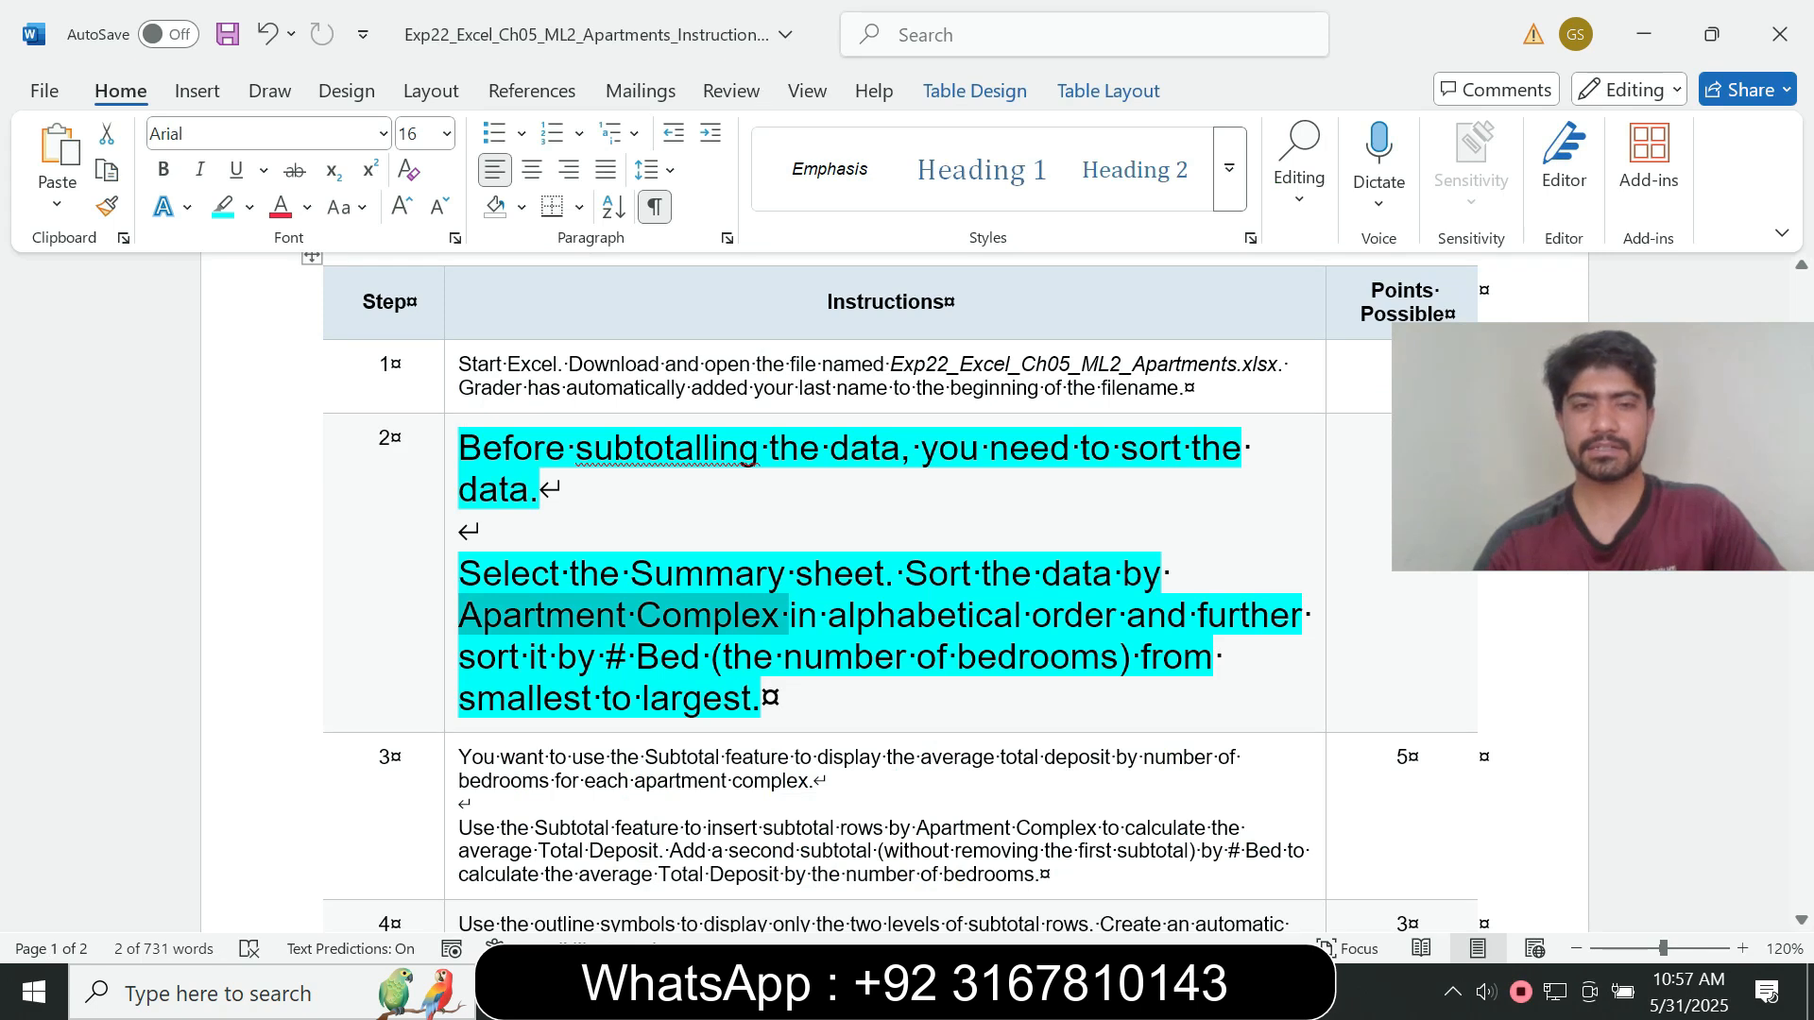
pyautogui.moveTo(605, 657); pyautogui.dragTo(709, 656)
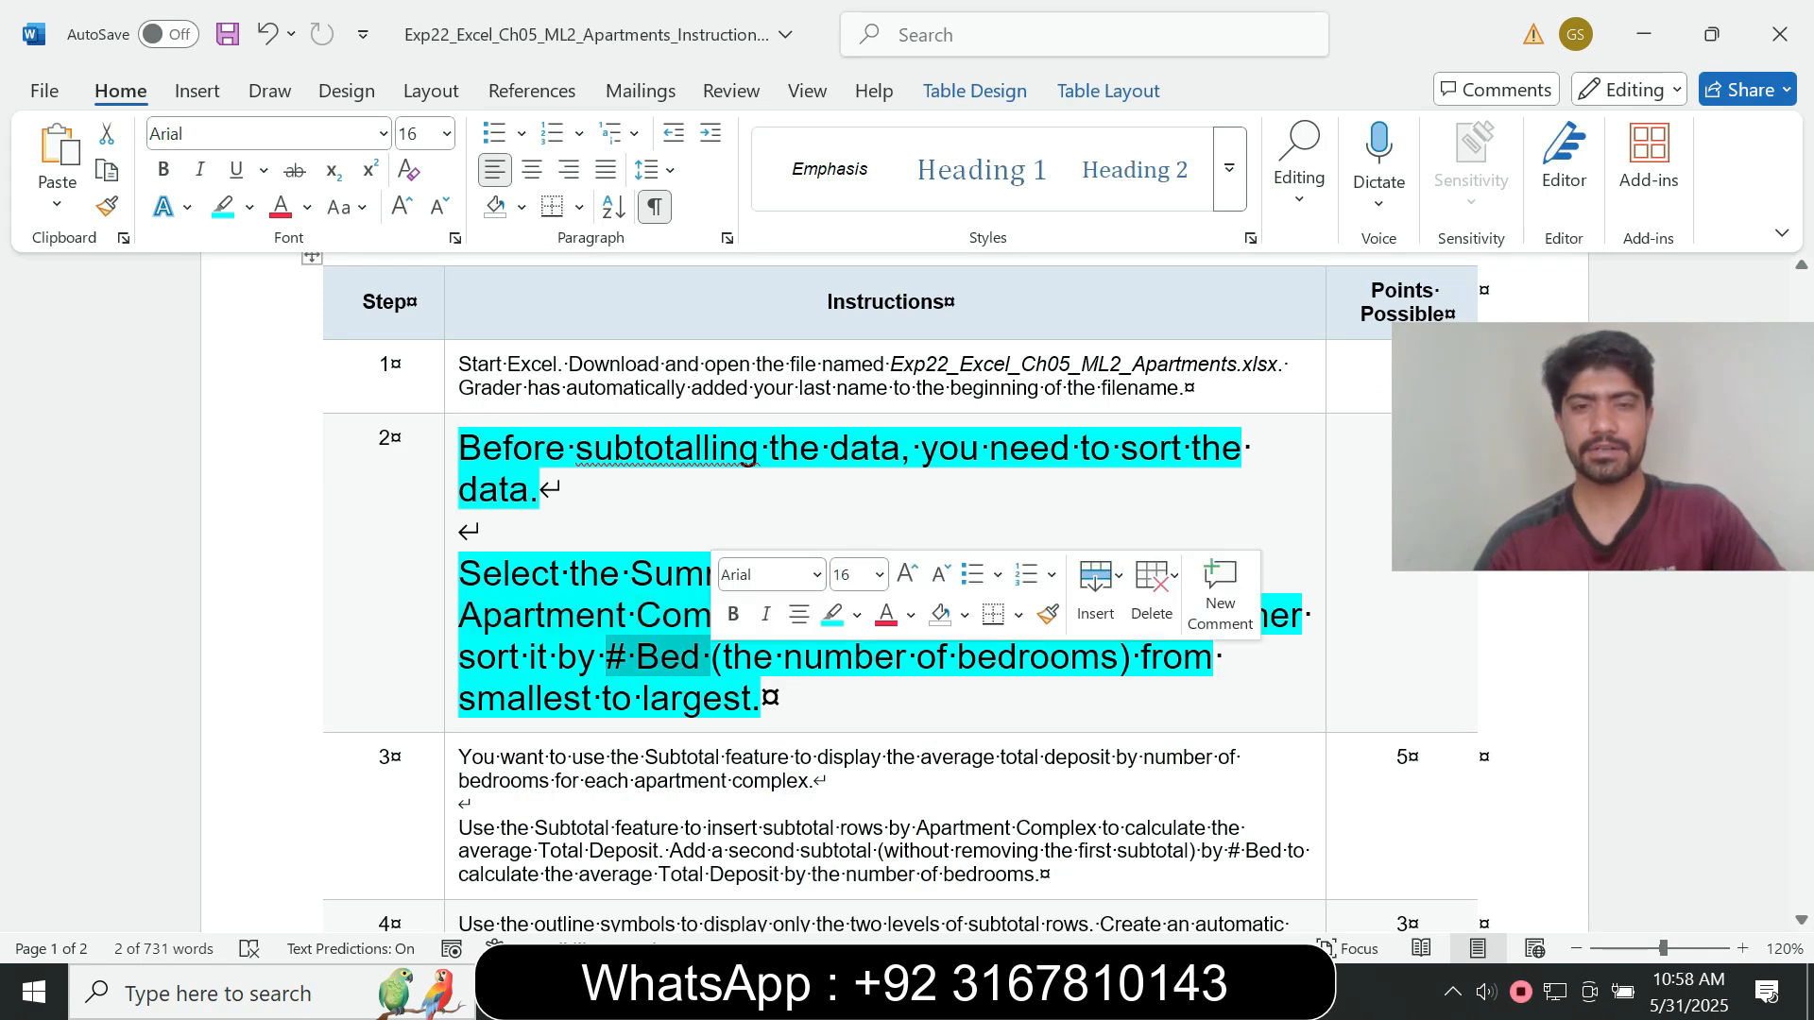
pyautogui.hotkey('alt', 'Tab')
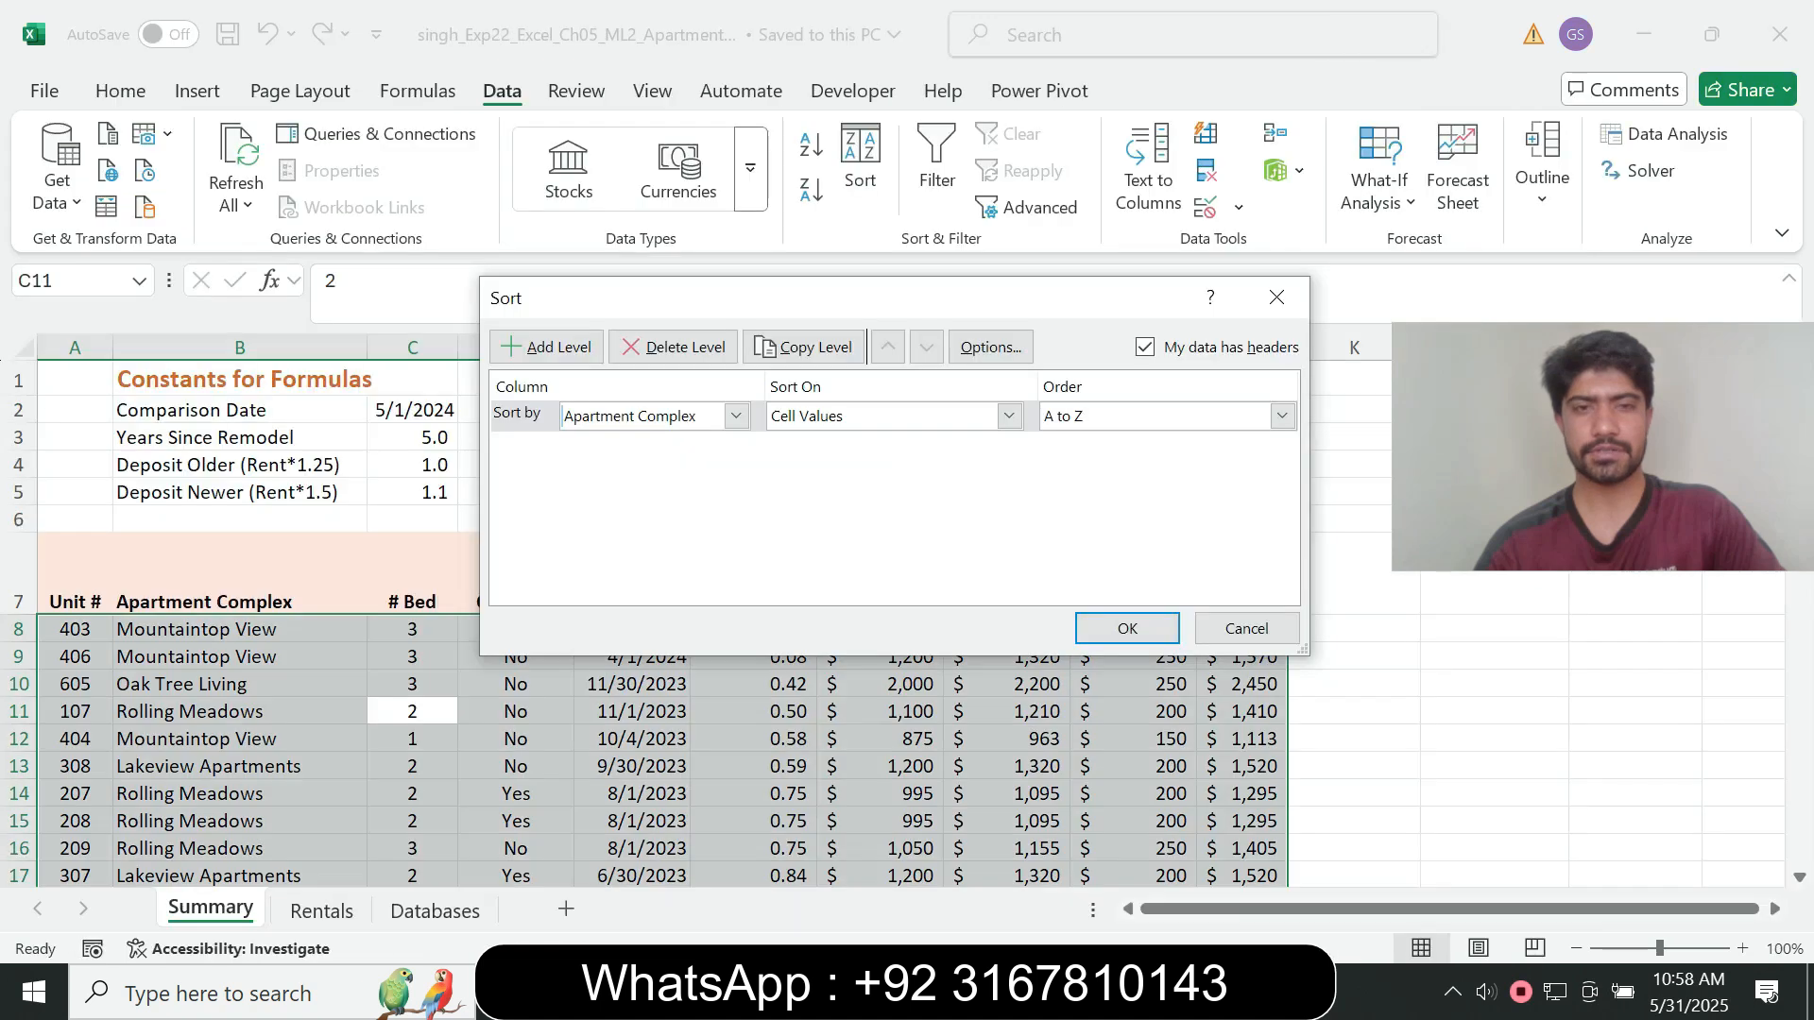
pyautogui.click(546, 347)
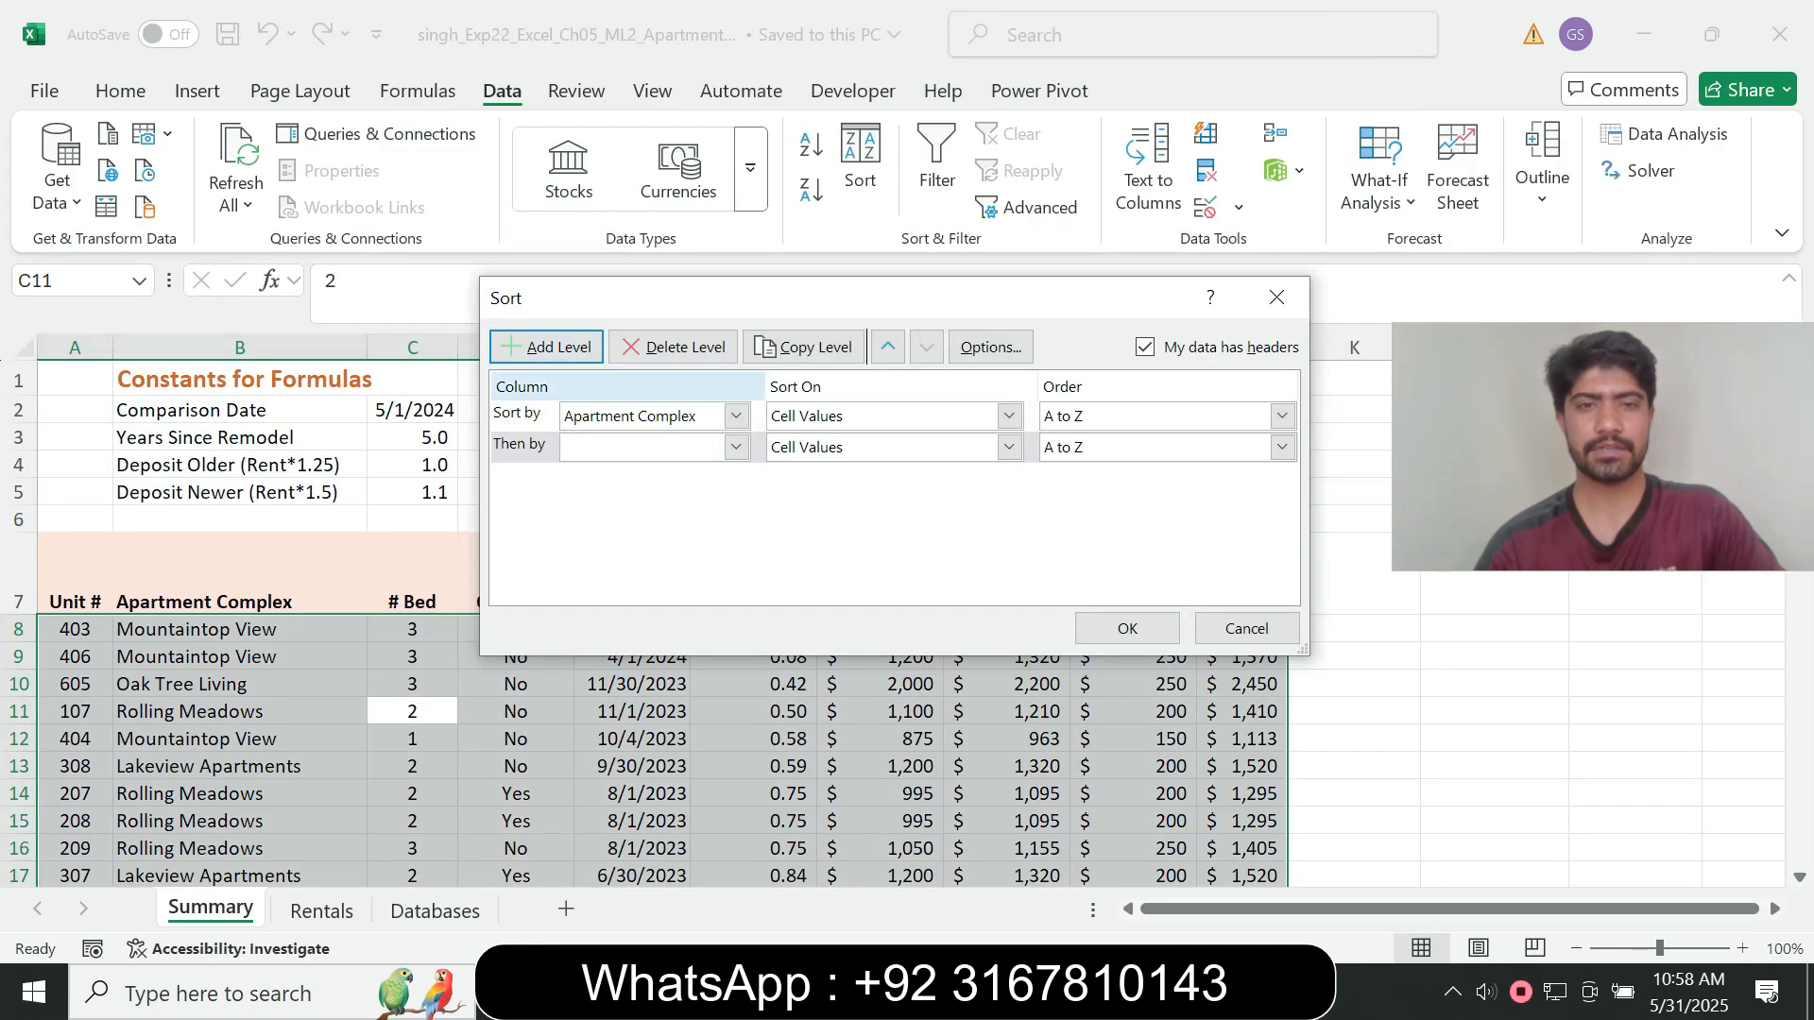
pyautogui.click(736, 447)
pyautogui.click(586, 513)
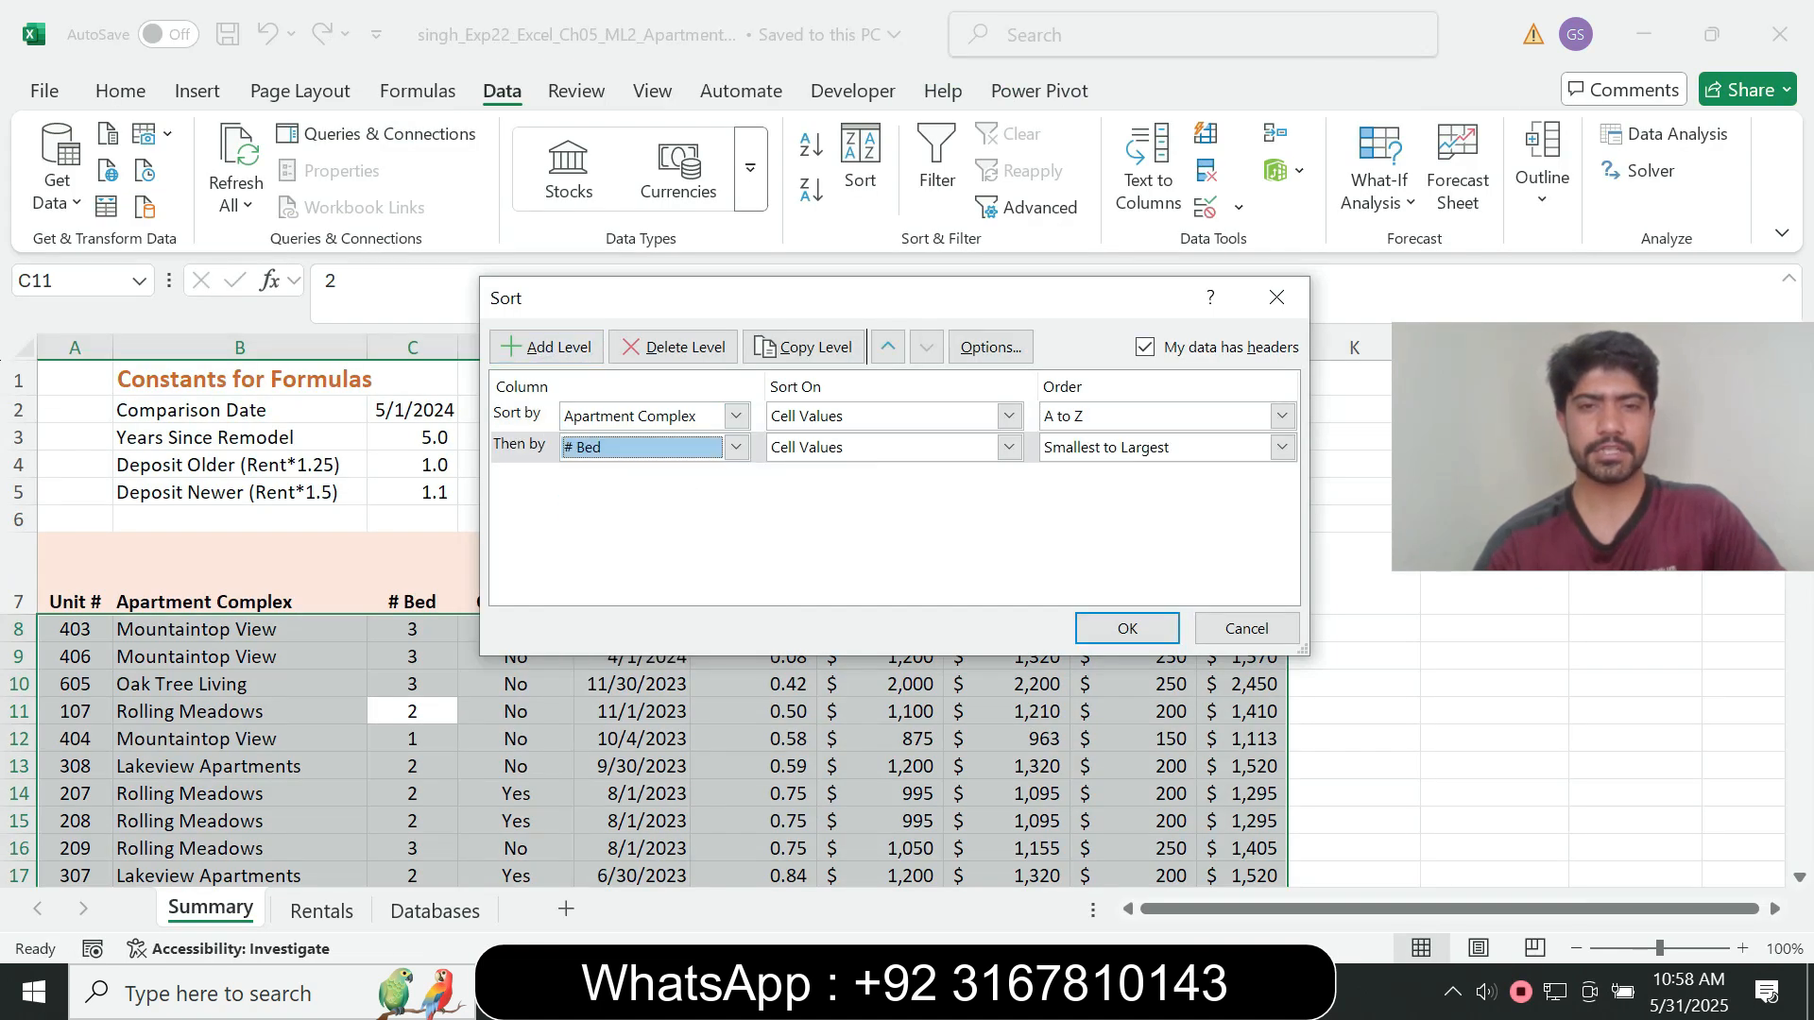
pyautogui.hotkey('alt', 'Tab')
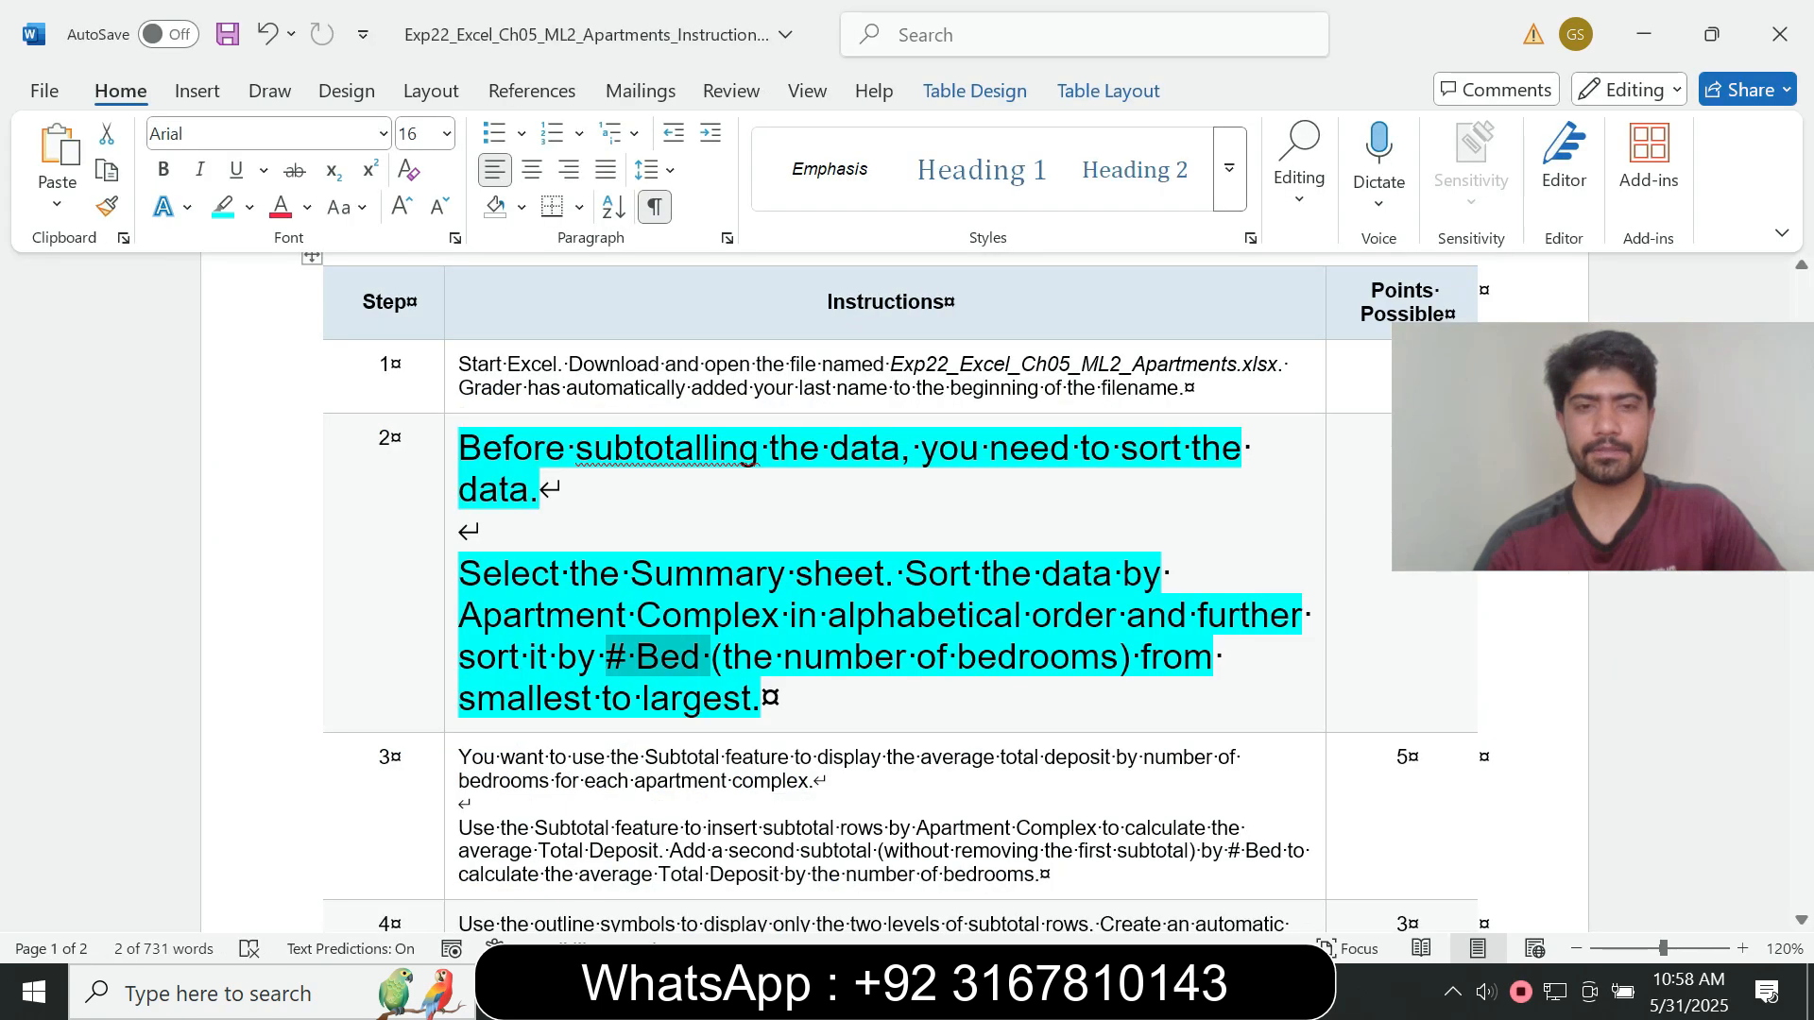
pyautogui.hotkey('alt', 'Tab')
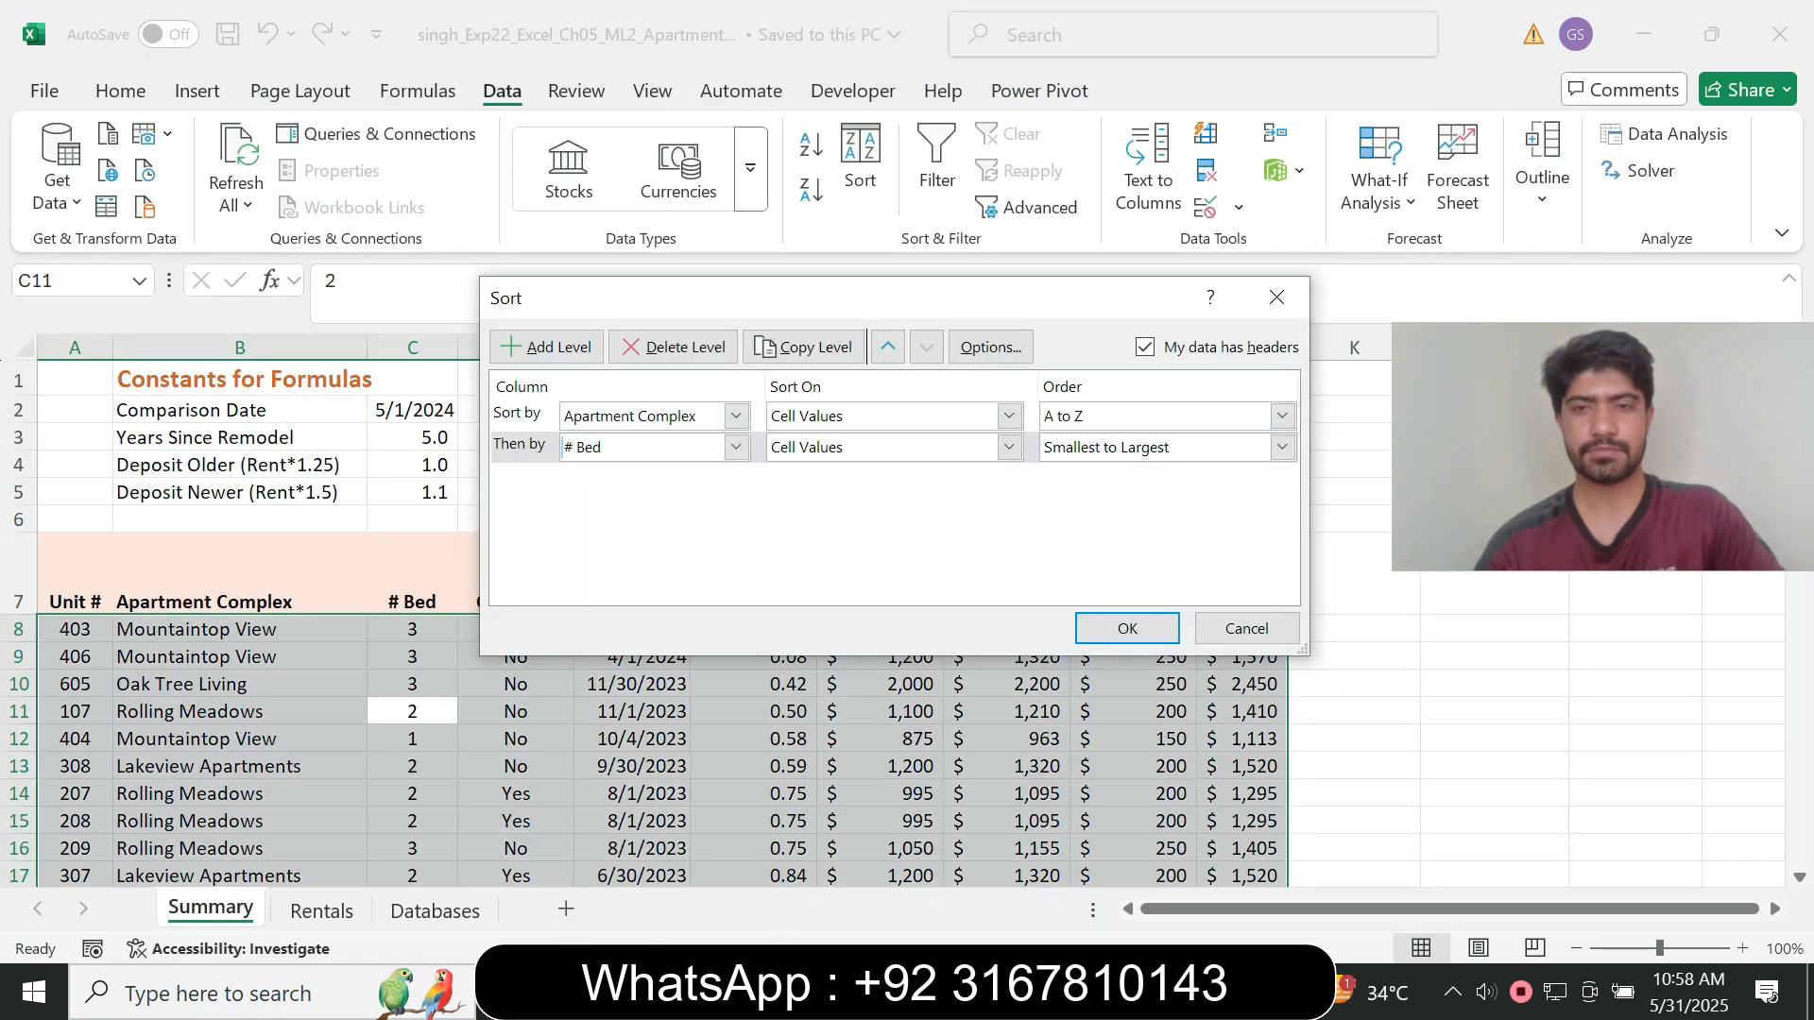
pyautogui.press('Return')
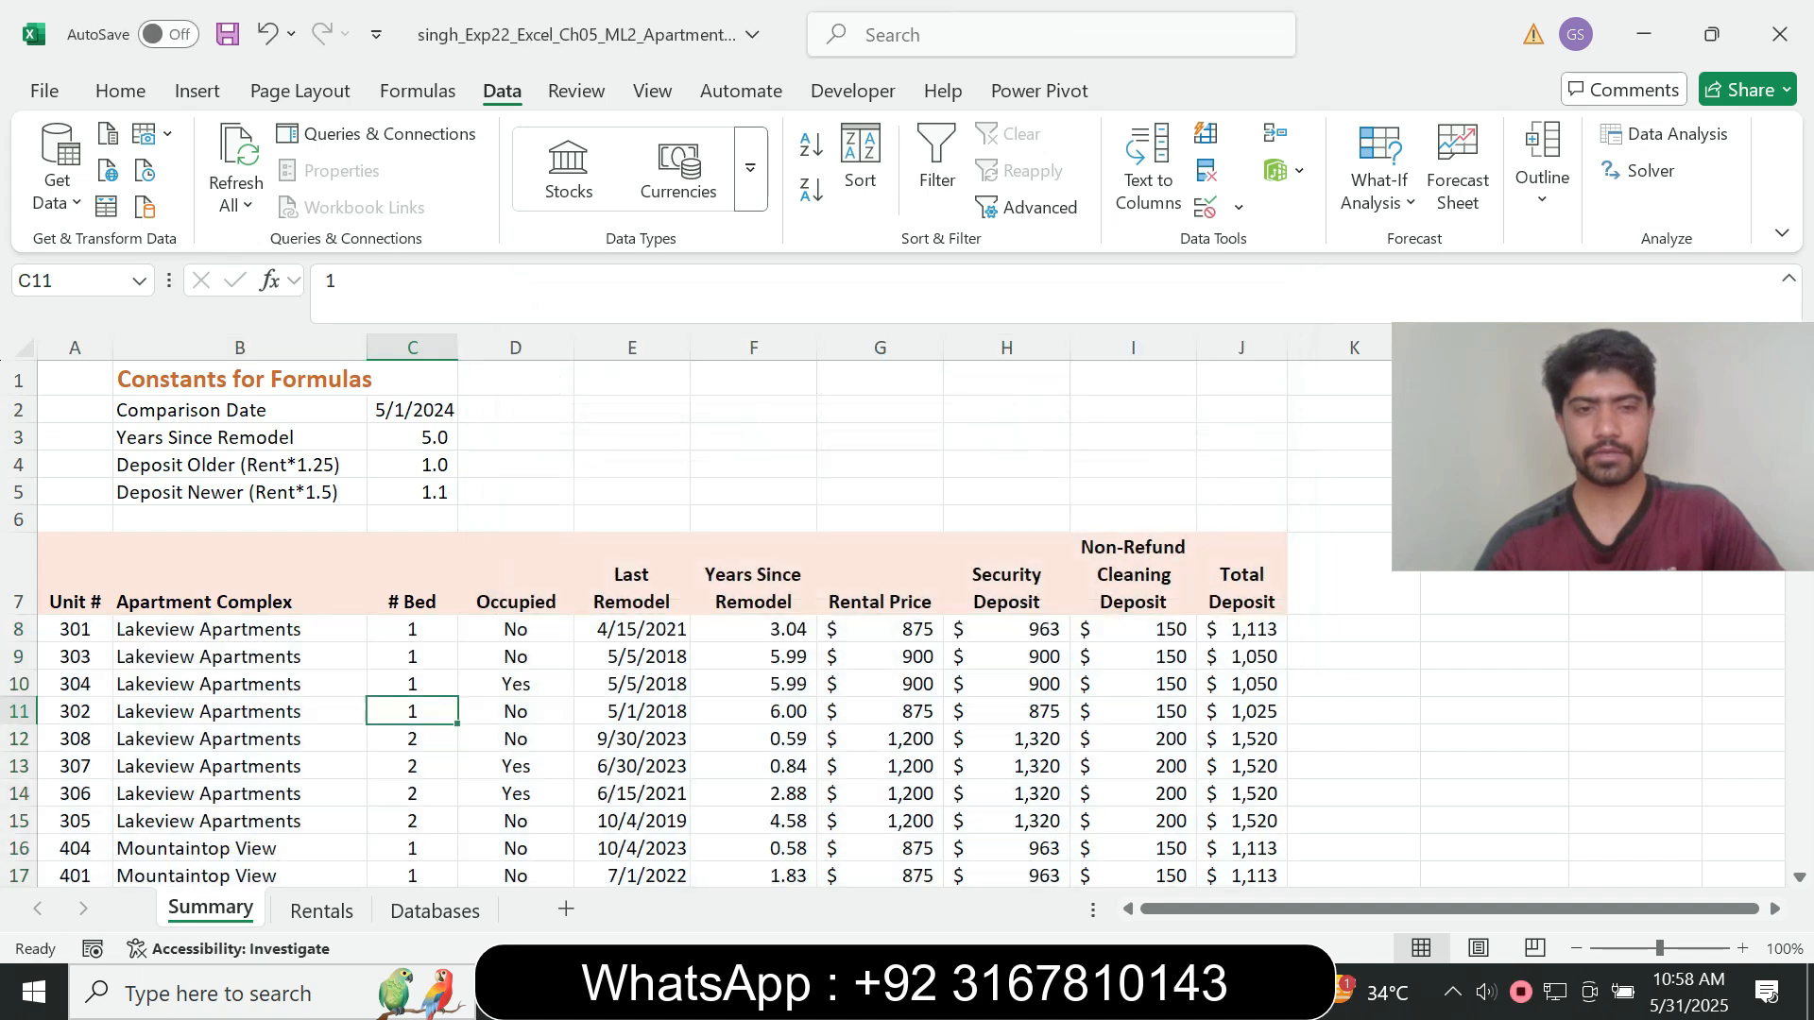
# - Return to the Word instructions, set the step 2 text to 9 pt and remove its highlight
pyautogui.hotkey('alt', 'Tab')
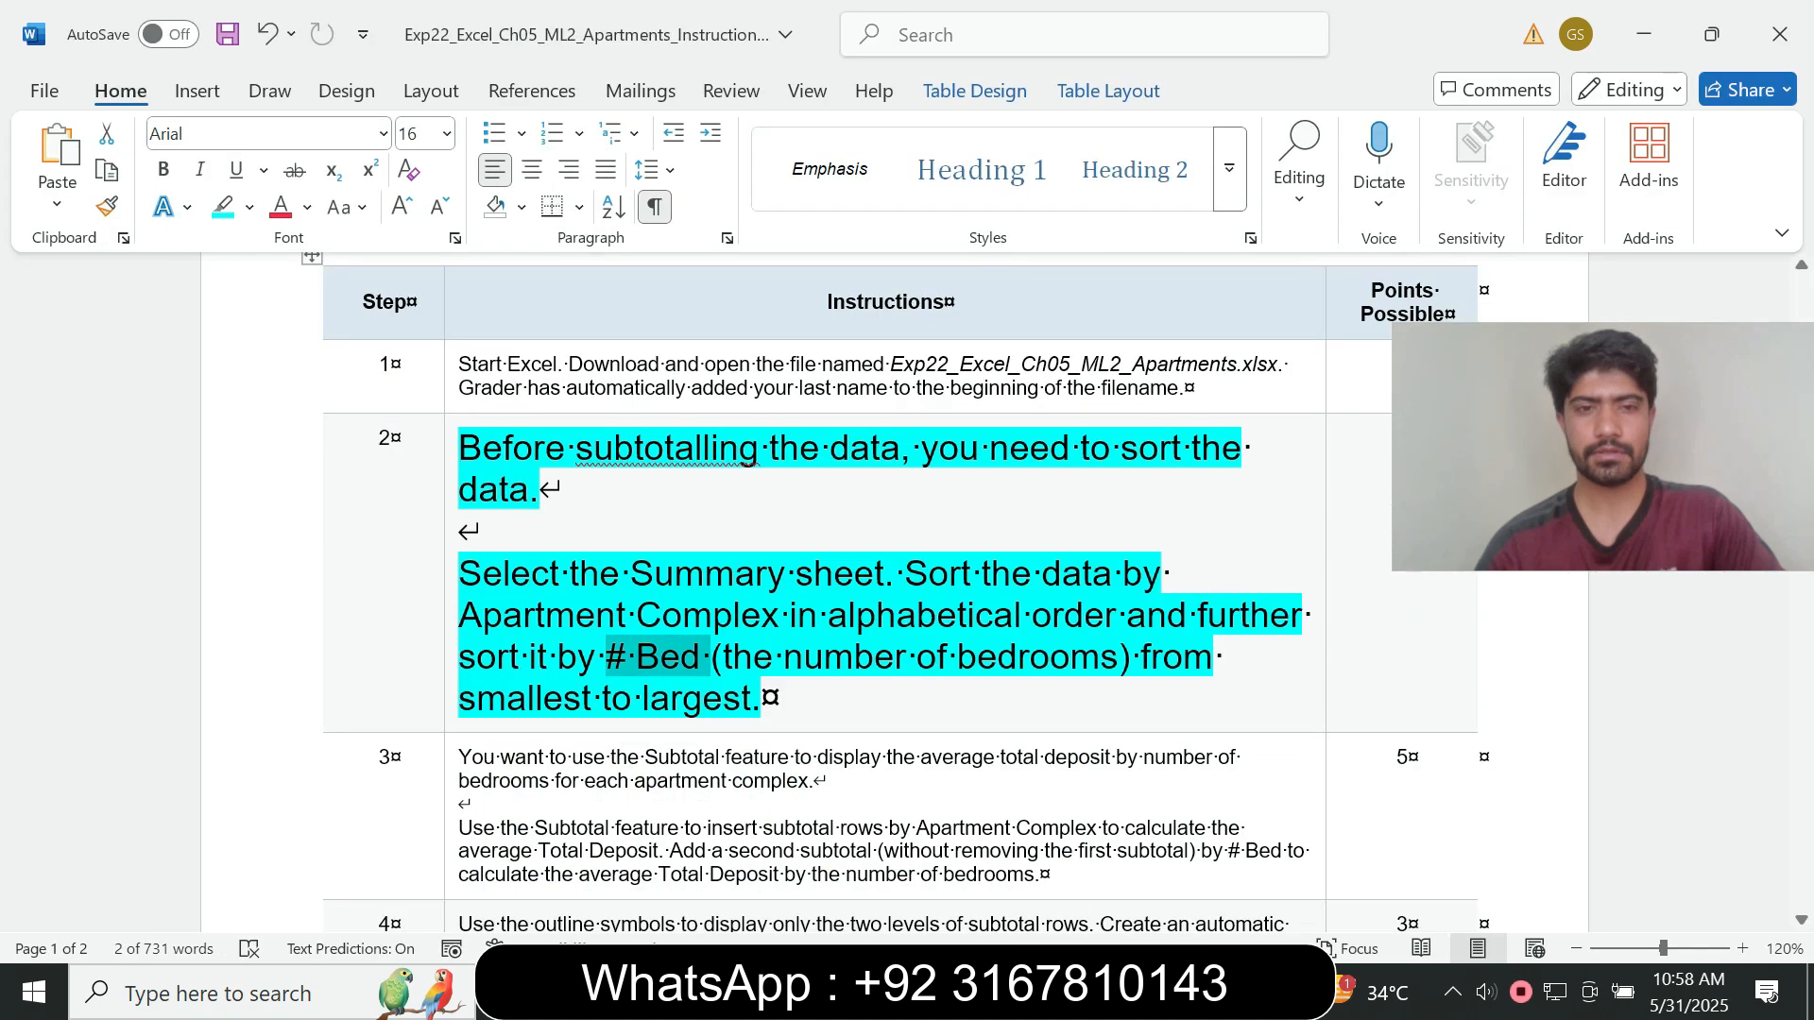
pyautogui.moveTo(761, 699); pyautogui.dragTo(460, 448)
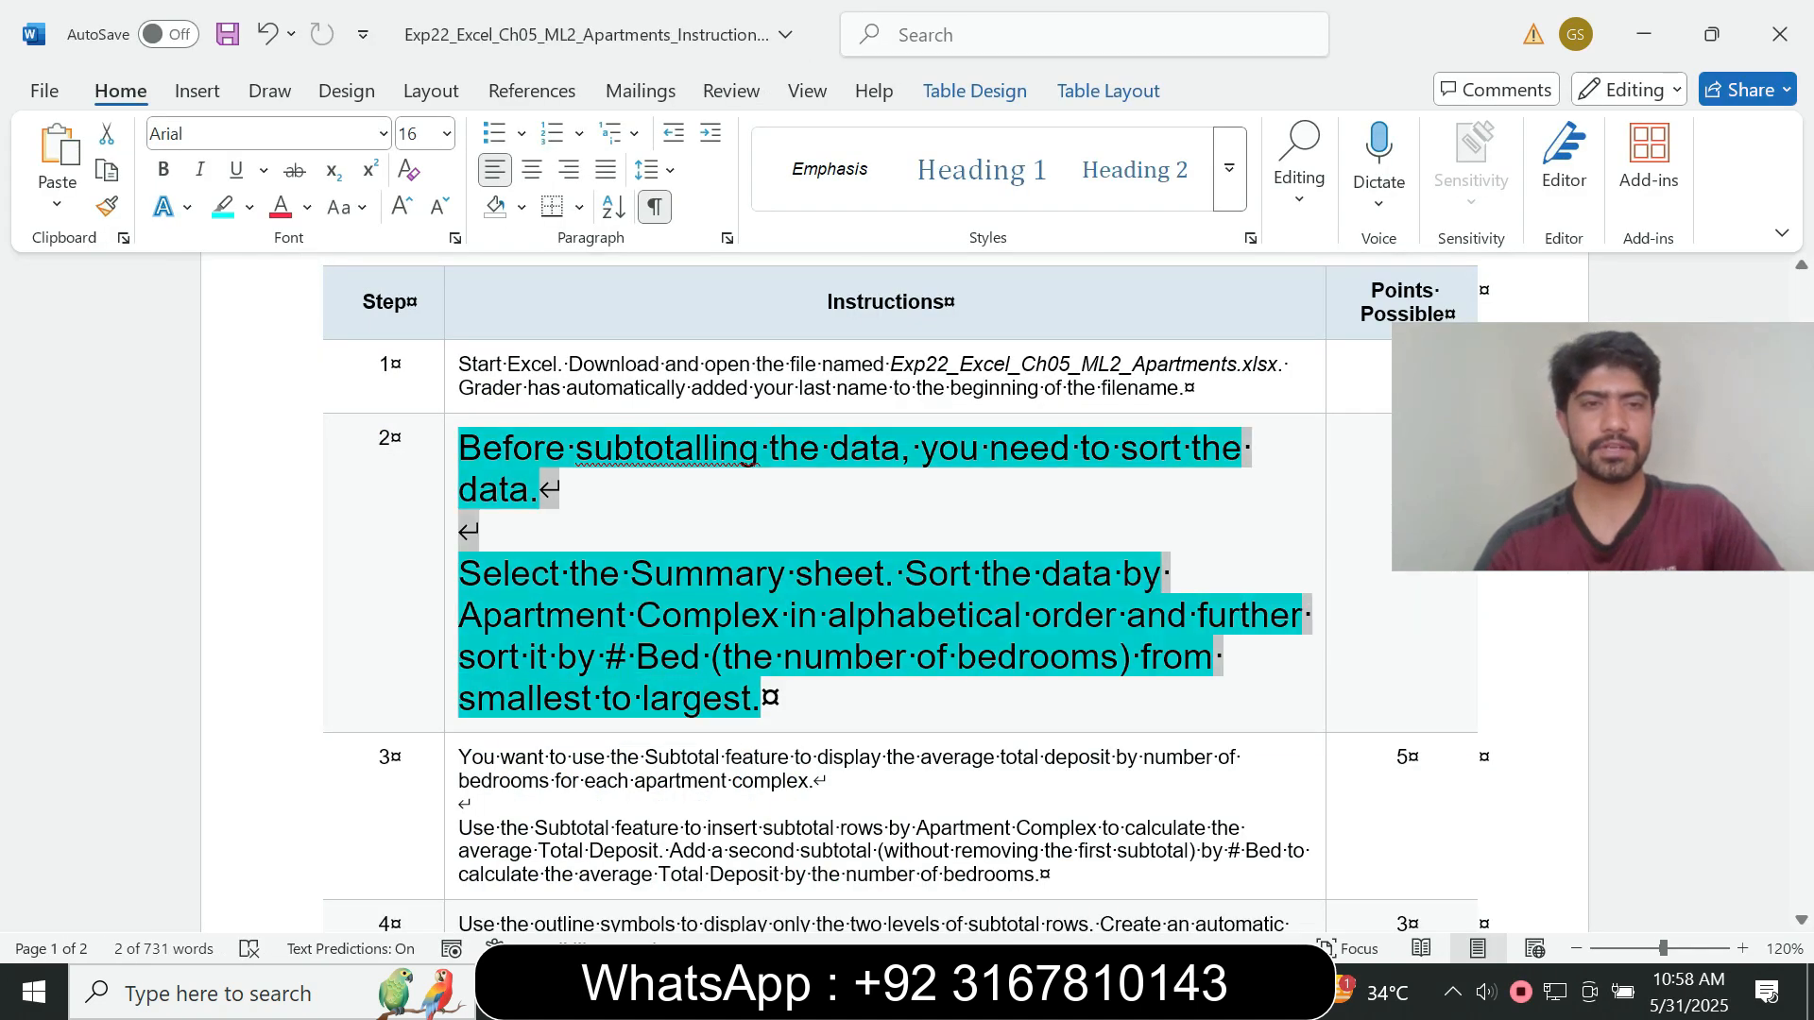
pyautogui.click(628, 345)
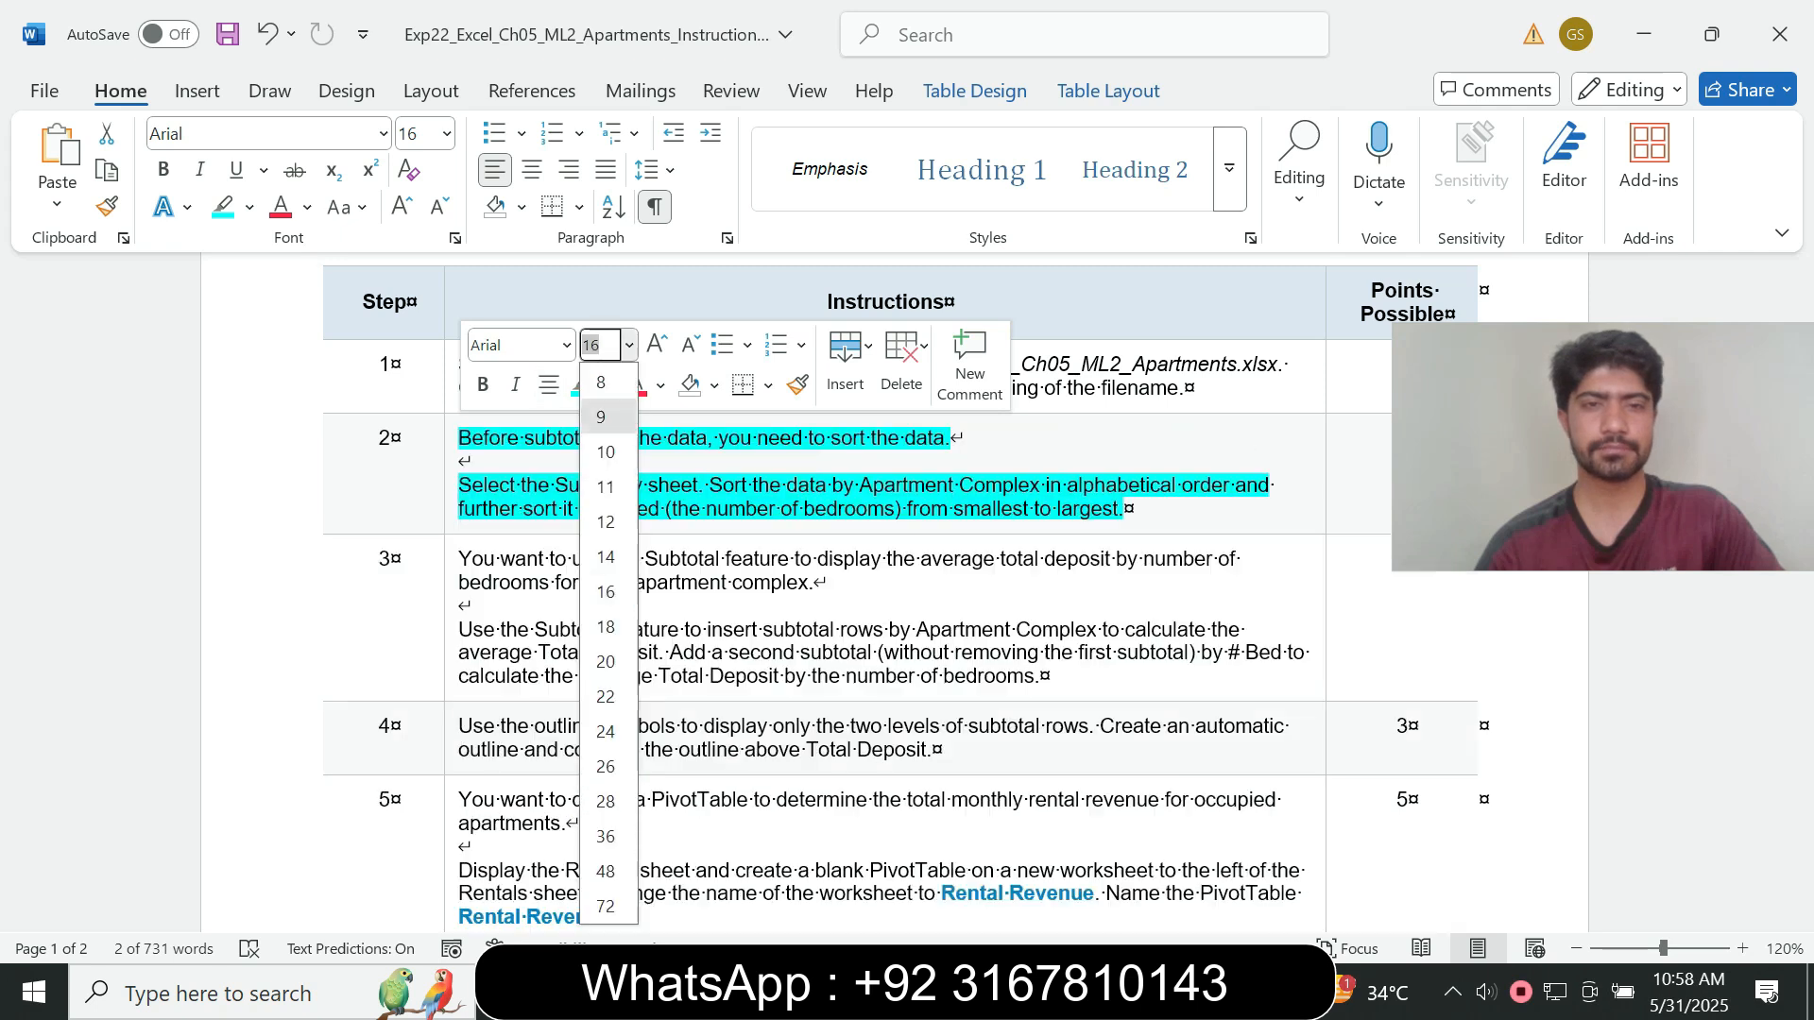
pyautogui.click(605, 414)
pyautogui.click(607, 386)
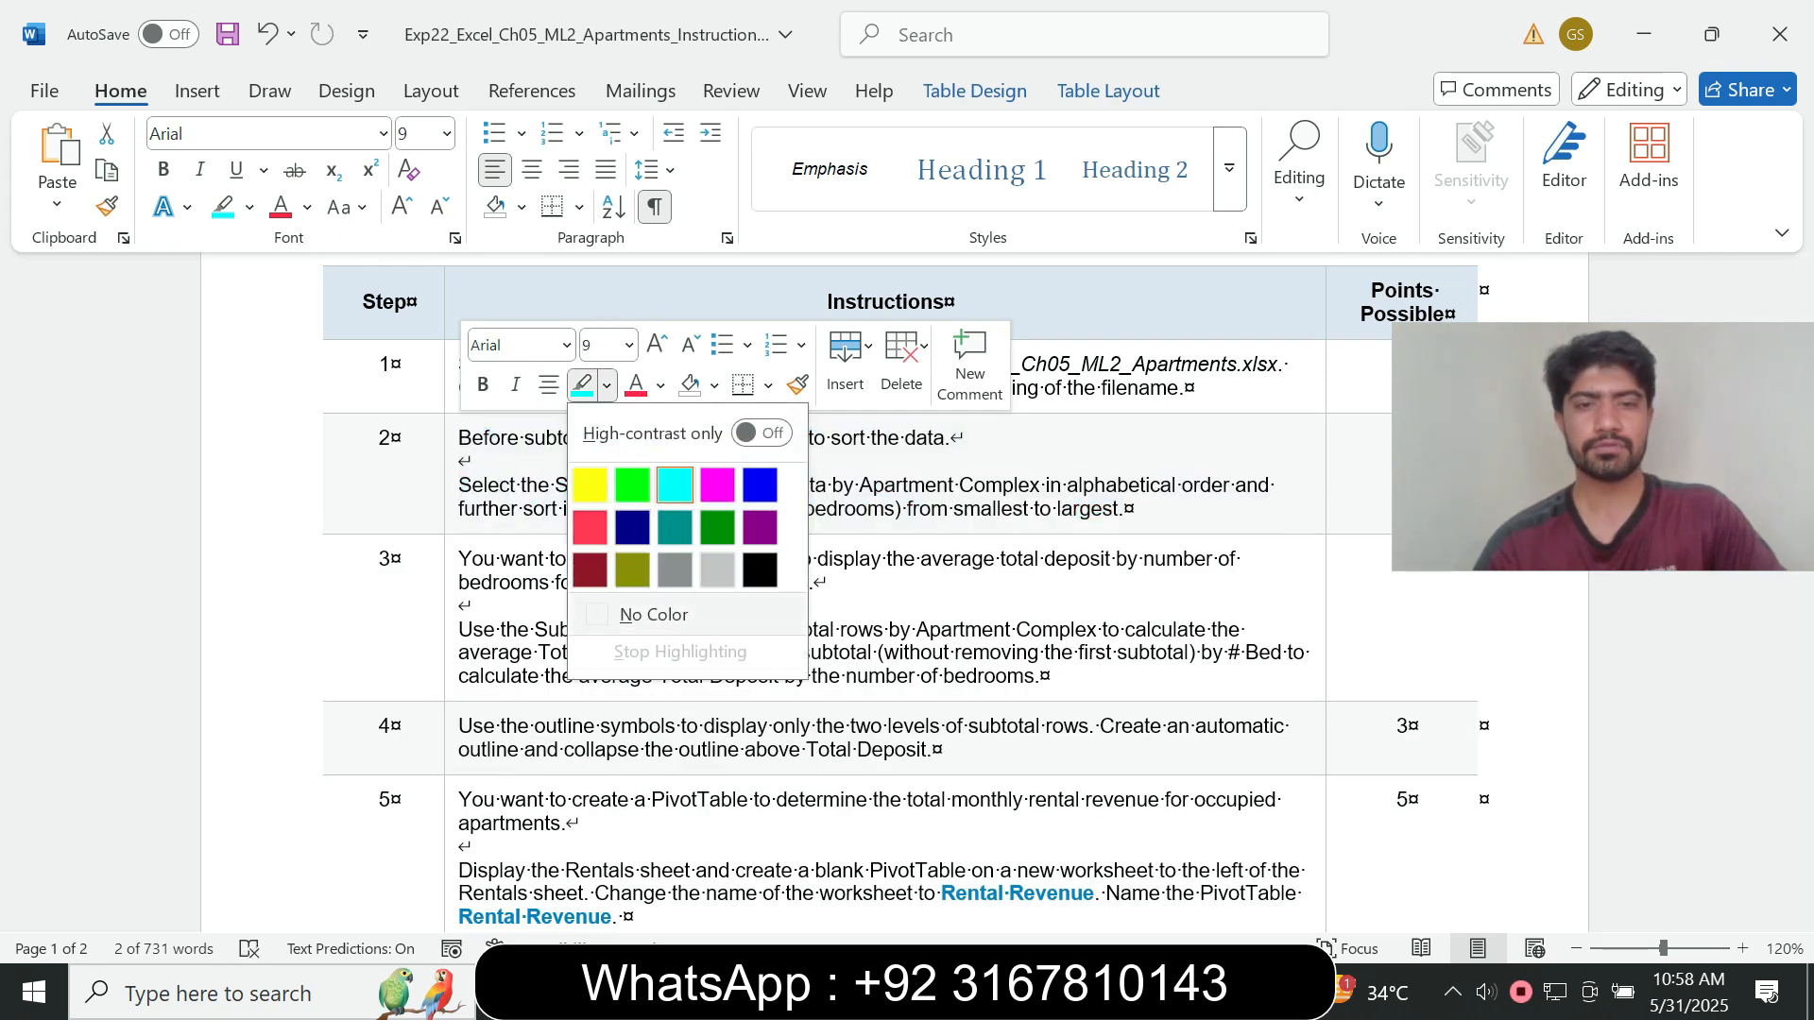
pyautogui.click(648, 615)
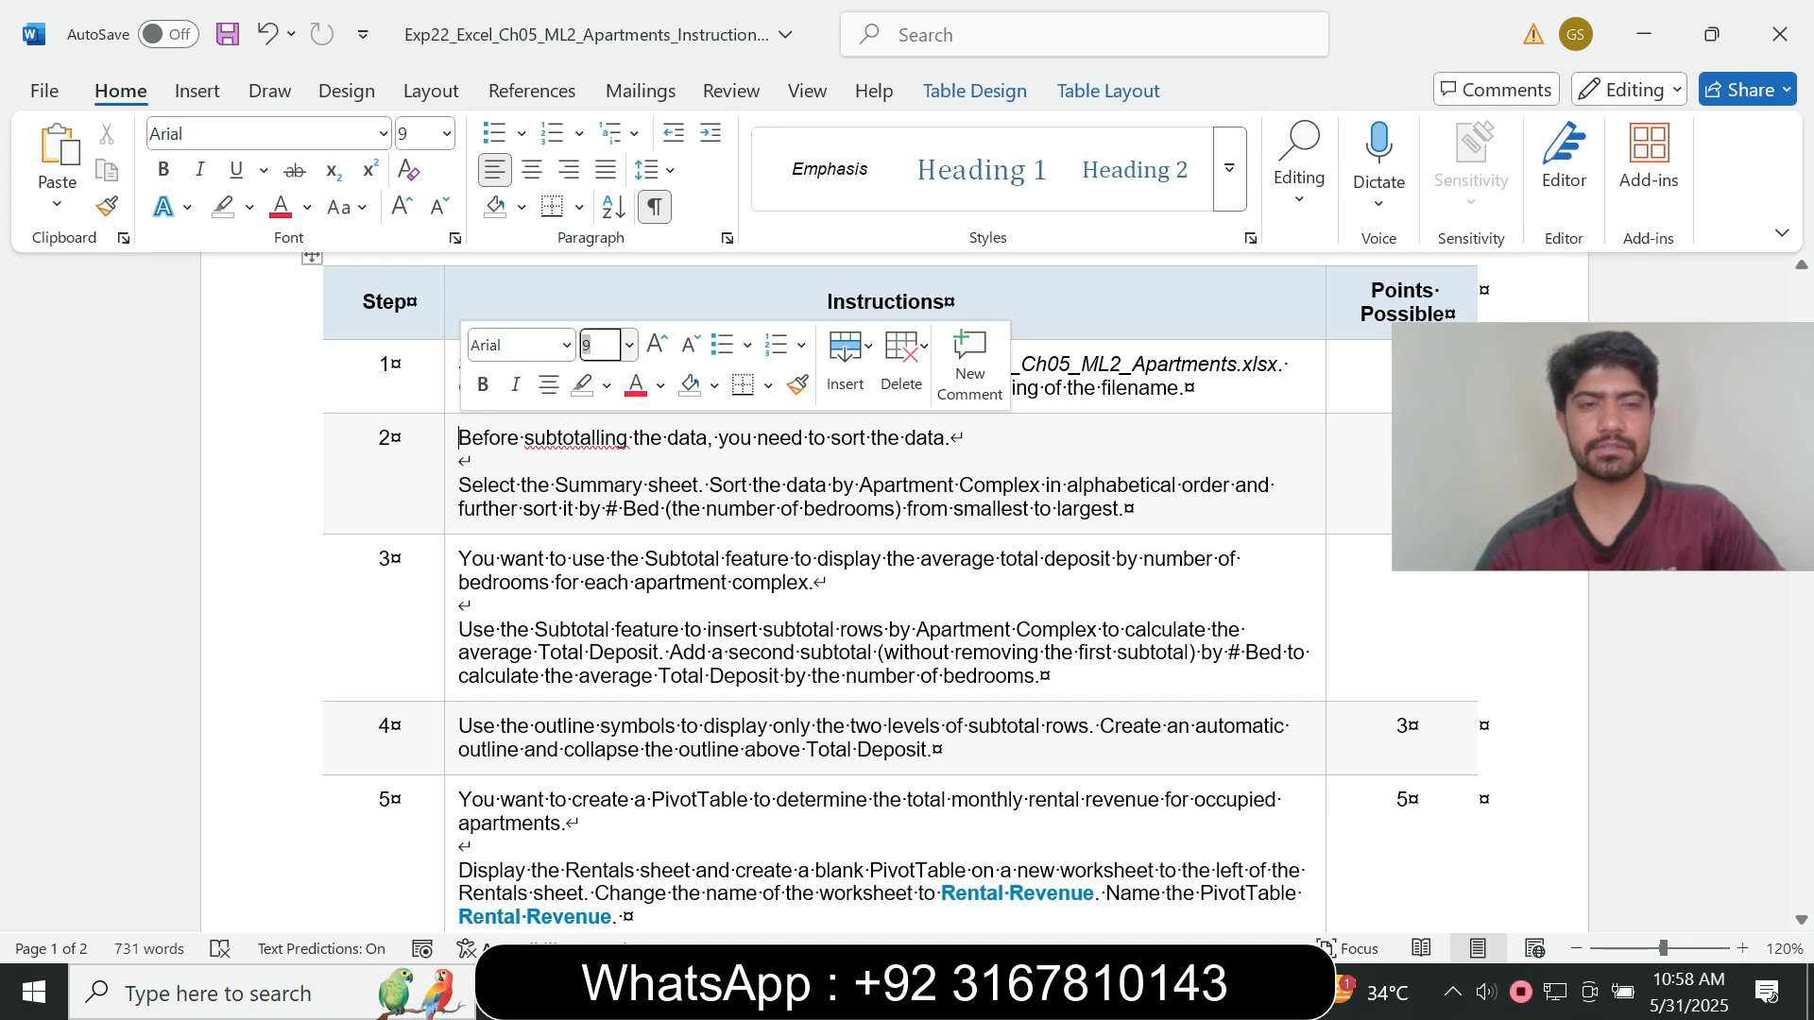
# - Set the step 3 instruction text to 14 pt and highlight it in turquoise
pyautogui.click(453, 605)
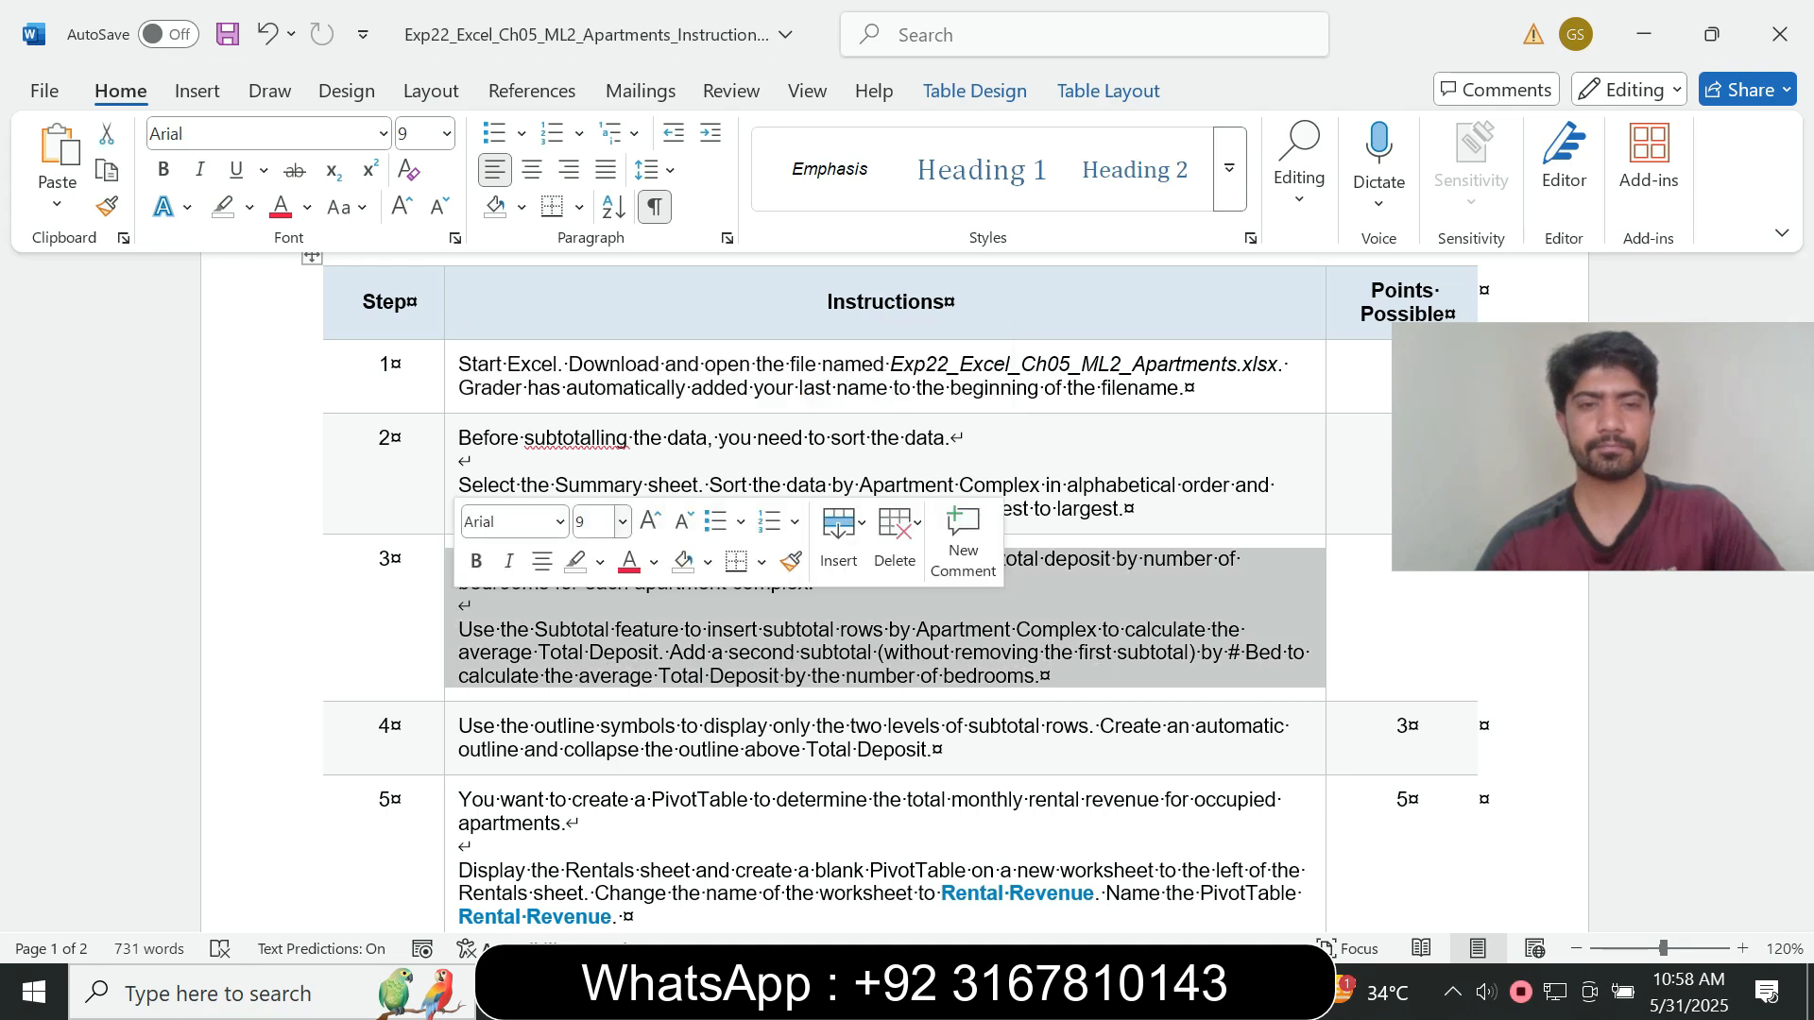
pyautogui.click(621, 522)
pyautogui.click(599, 200)
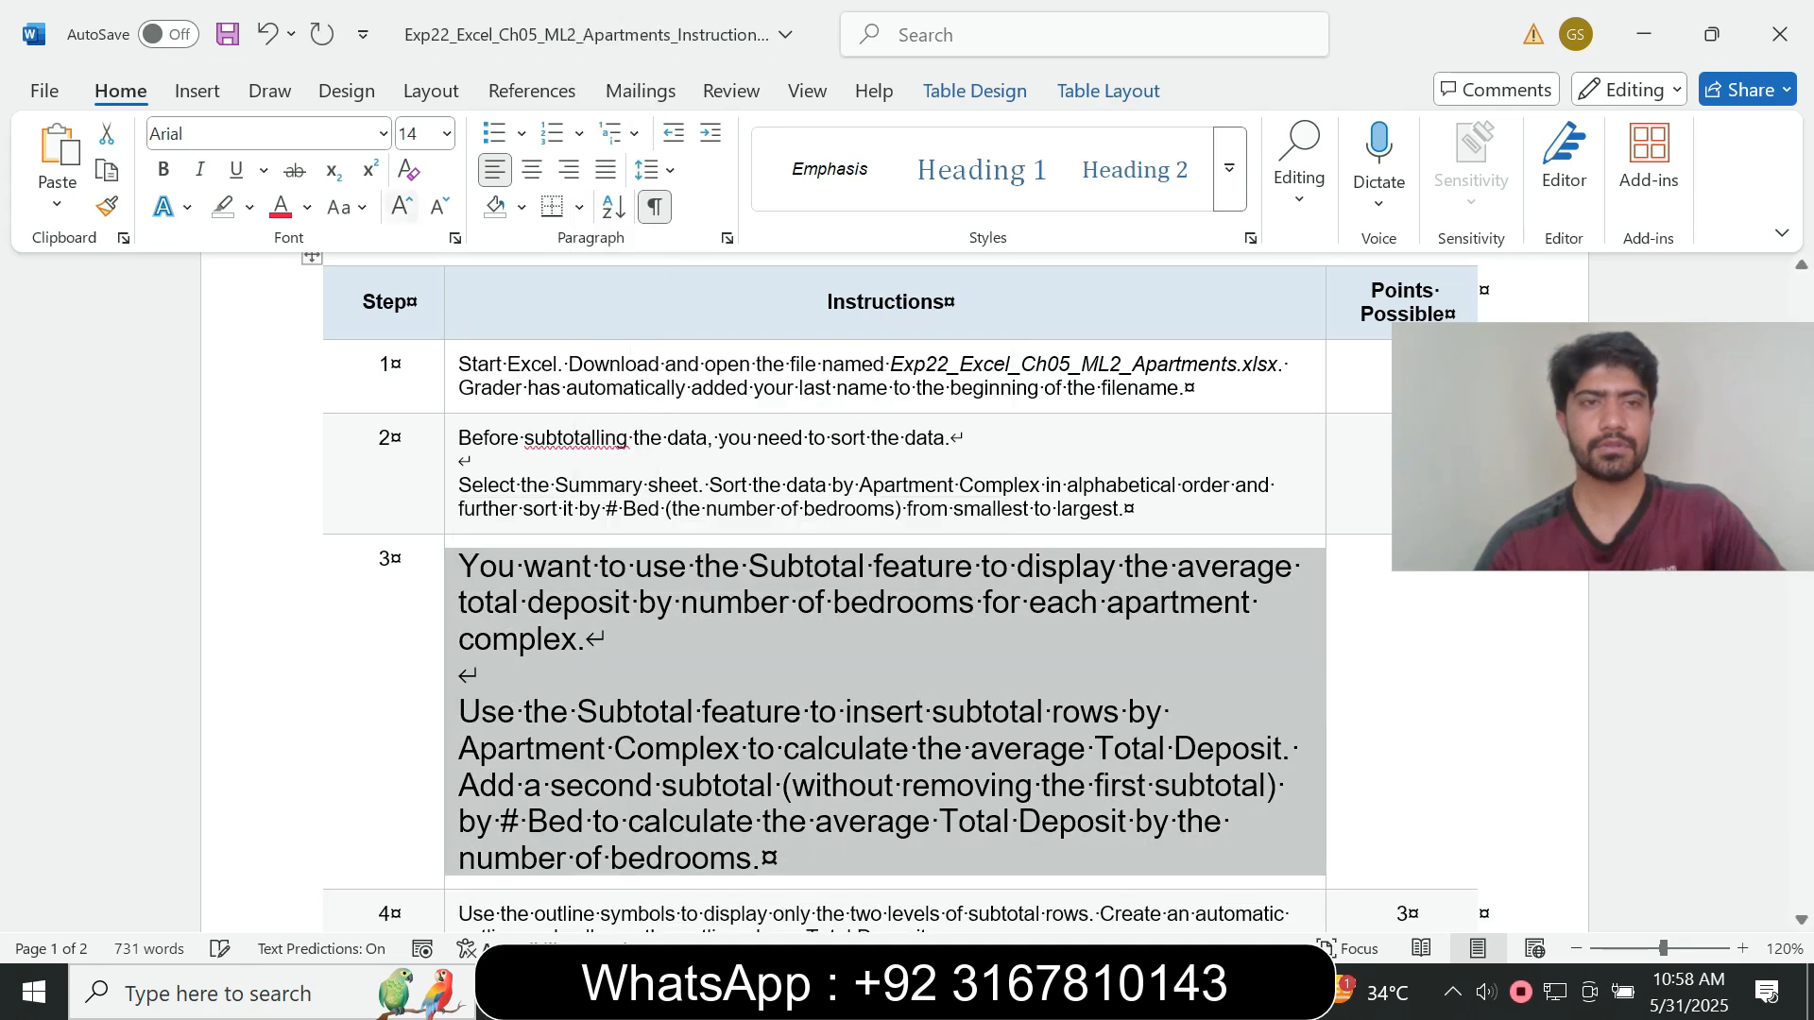
pyautogui.click(250, 207)
pyautogui.click(315, 306)
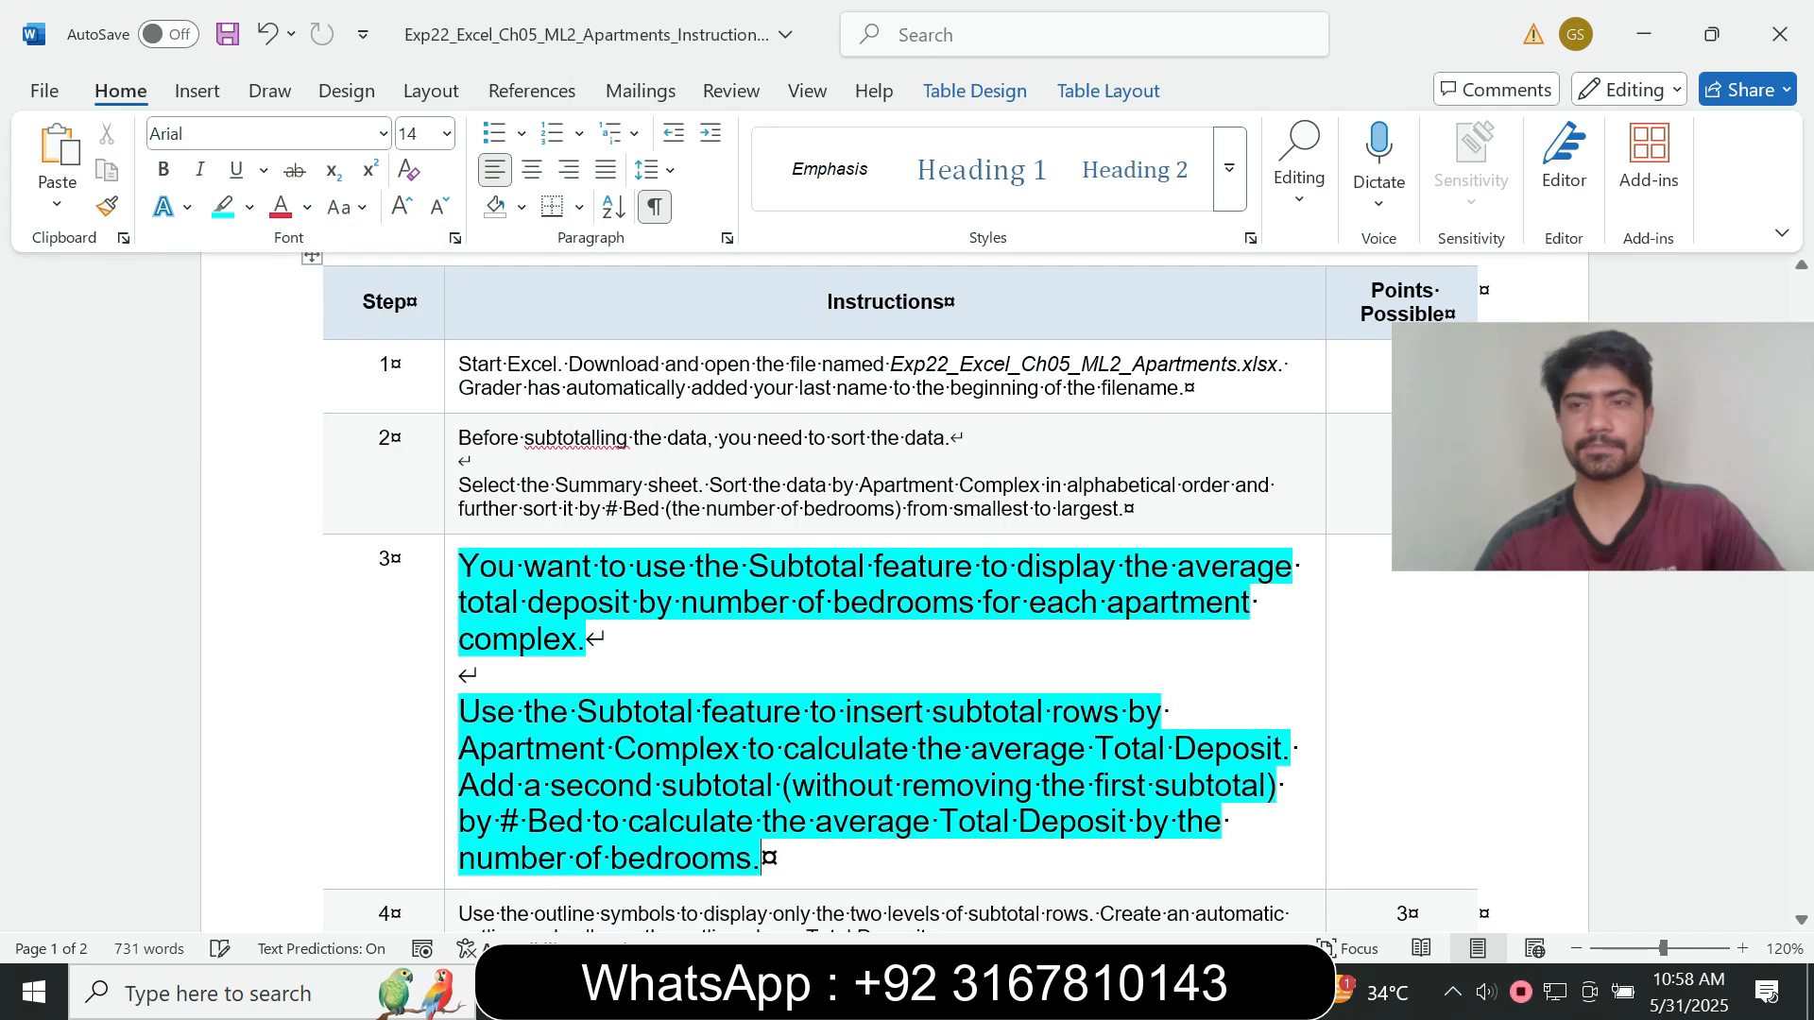
# - Read the step 3 instruction on inserting subtotal rows by Apartment Complex with the Subtotal feature
pyautogui.scroll(-2, 896, 592)
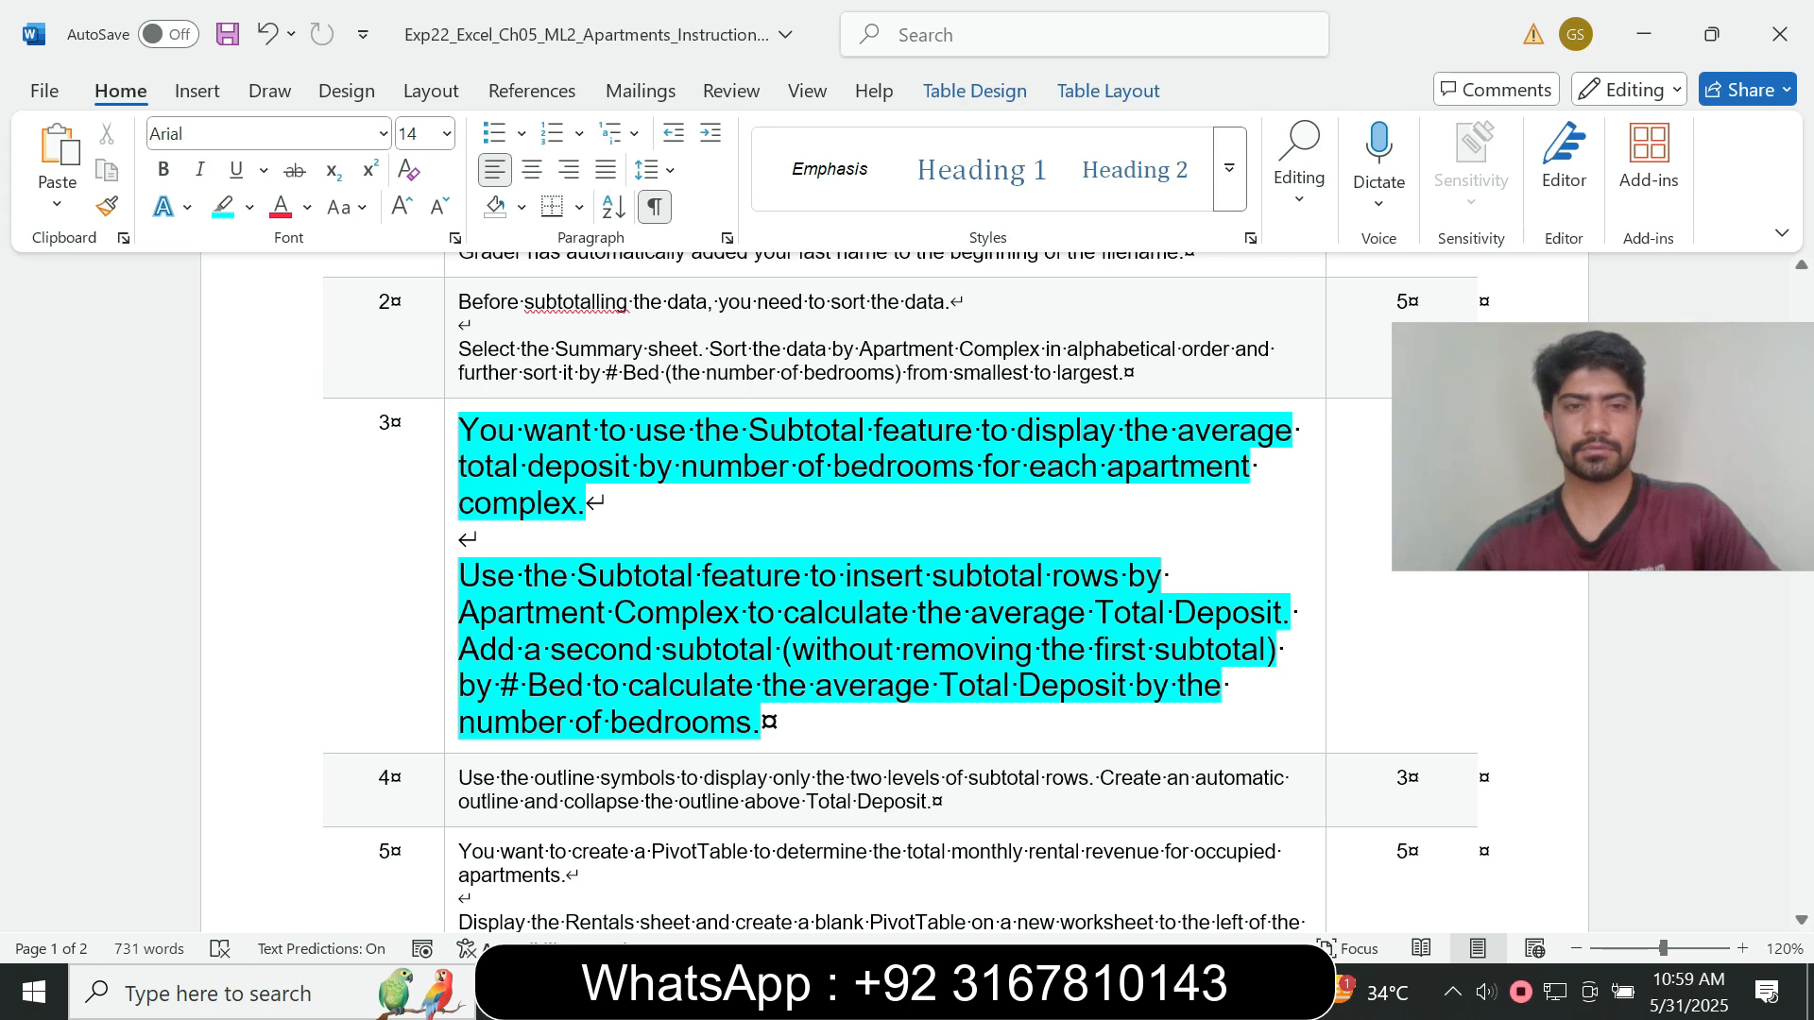
pyautogui.hotkey('ctrl', 'shift', 'Right')
pyautogui.hotkey('ctrl', 'shift', 'Right')
pyautogui.hotkey('ctrl', 'shift', 'Right')
pyautogui.hotkey('ctrl', 'shift', 'Right')
pyautogui.hotkey('ctrl', 'shift', 'Right')
pyautogui.hotkey('ctrl', 'shift', 'Right')
pyautogui.hotkey('ctrl', 'shift', 'Right')
pyautogui.hotkey('ctrl', 'shift', 'Right')
pyautogui.hotkey('ctrl', 'shift', 'Right')
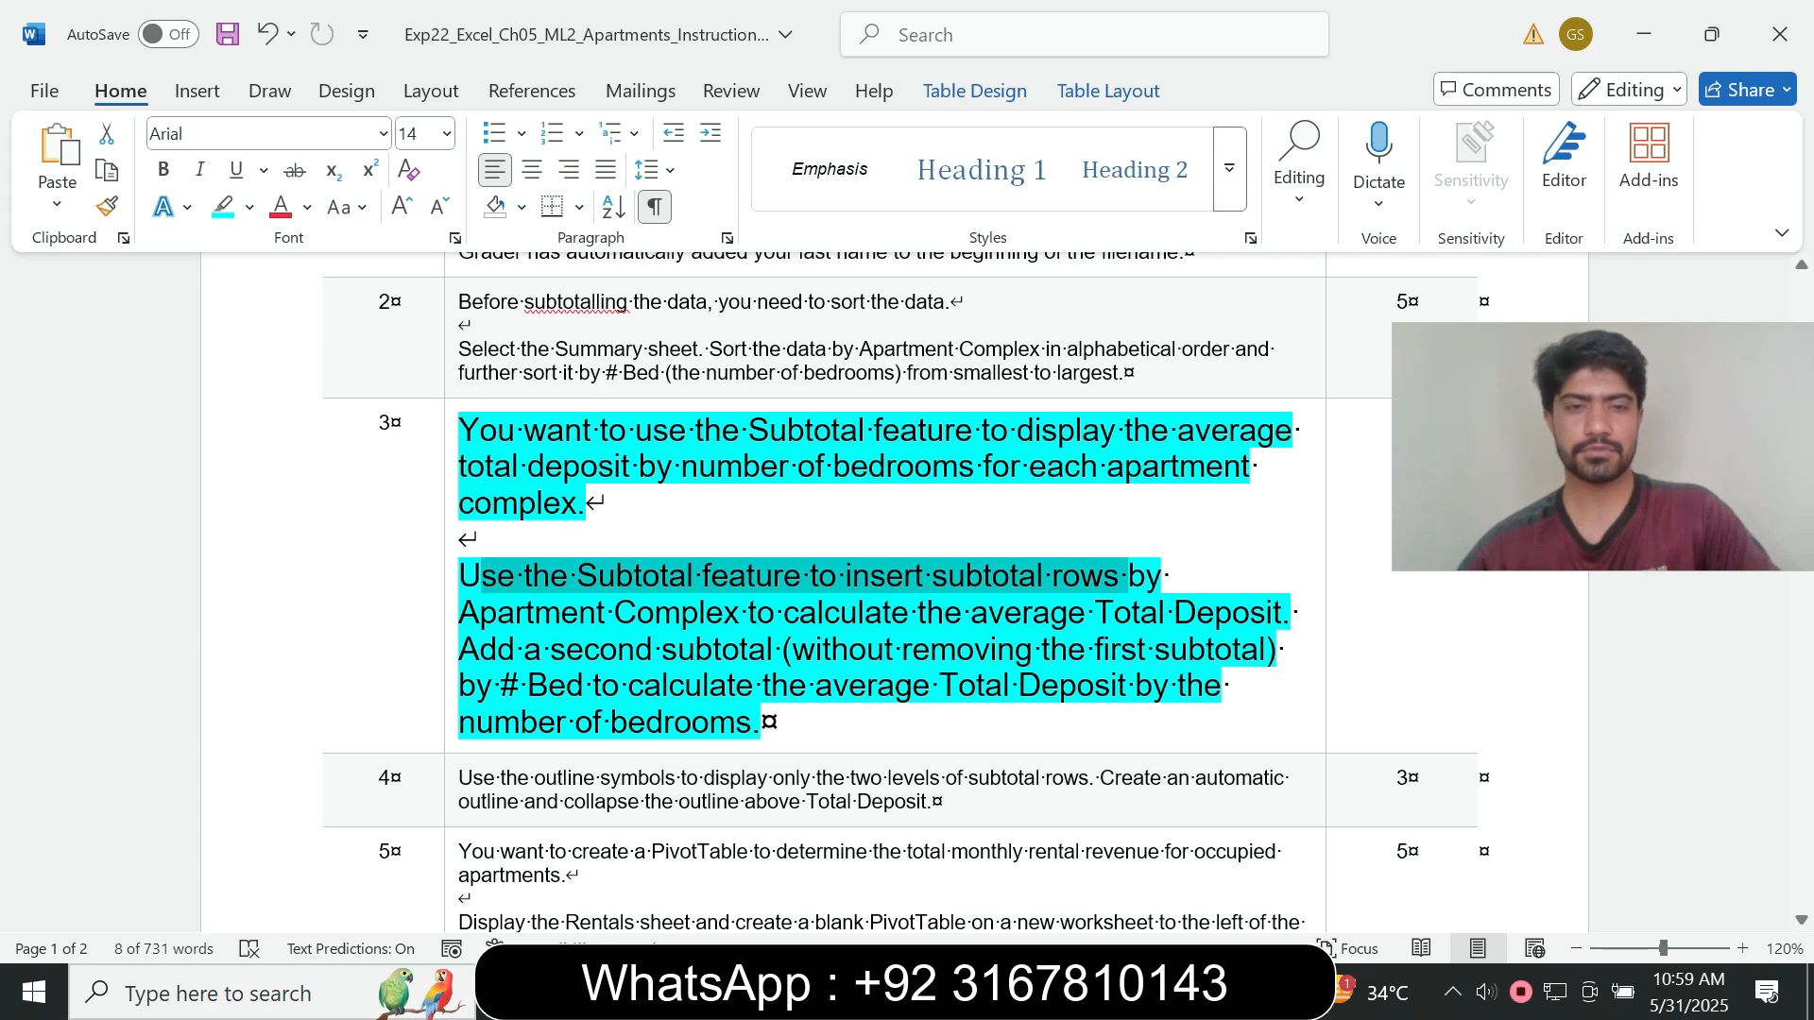
pyautogui.hotkey('ctrl', 'Right')
pyautogui.hotkey('shift', 'Right')
pyautogui.hotkey('shift', 'Right')
pyautogui.hotkey('shift', 'Right')
pyautogui.hotkey('shift', 'Right')
pyautogui.hotkey('shift', 'Right')
pyautogui.hotkey('shift', 'Right')
pyautogui.hotkey('shift', 'Right')
pyautogui.hotkey('shift', 'Right')
pyautogui.hotkey('shift', 'Right')
pyautogui.hotkey('shift', 'Right')
pyautogui.hotkey('shift', 'Right')
pyautogui.hotkey('shift', 'Right')
pyautogui.hotkey('shift', 'Right')
pyautogui.hotkey('shift', 'Right')
pyautogui.hotkey('shift', 'Right')
pyautogui.hotkey('shift', 'Right')
pyautogui.hotkey('shift', 'Right')
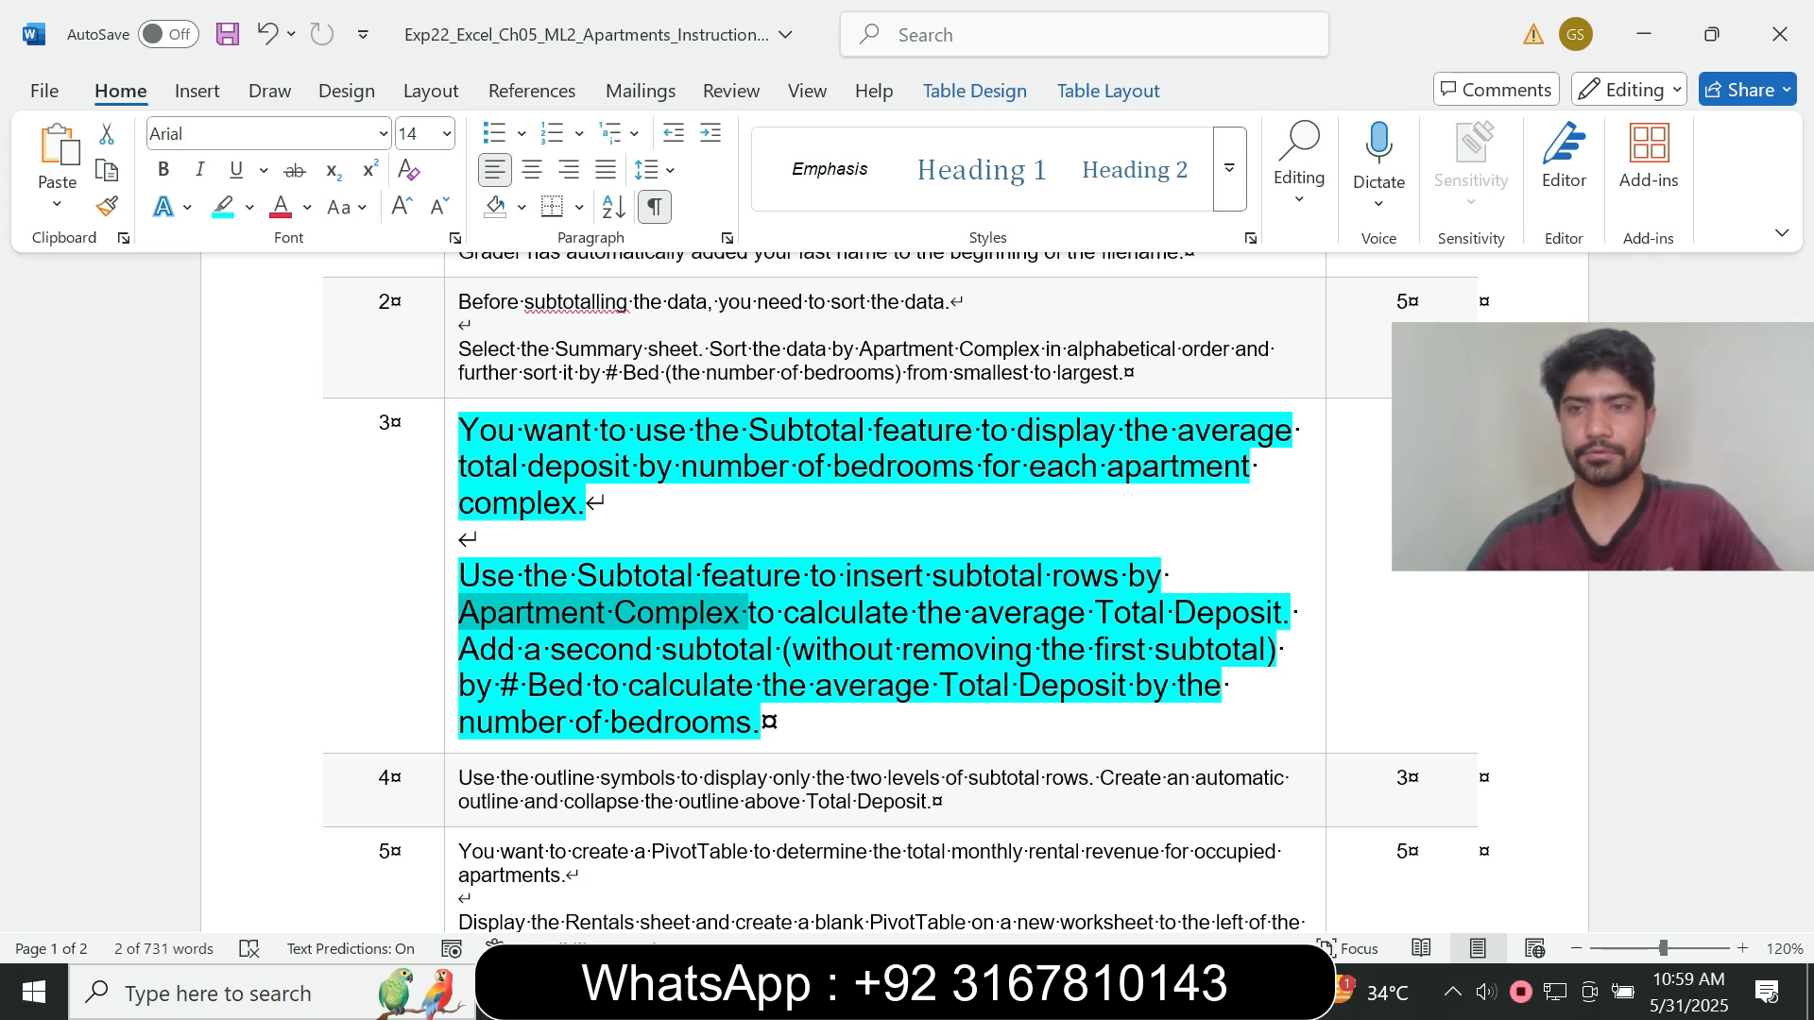
pyautogui.moveTo(524, 575); pyautogui.dragTo(843, 576)
# - Switch to the Excel workbook and start a Subtotal on the Summary data at each change in Apartment Complex
pyautogui.hotkey('alt', 'Tab')
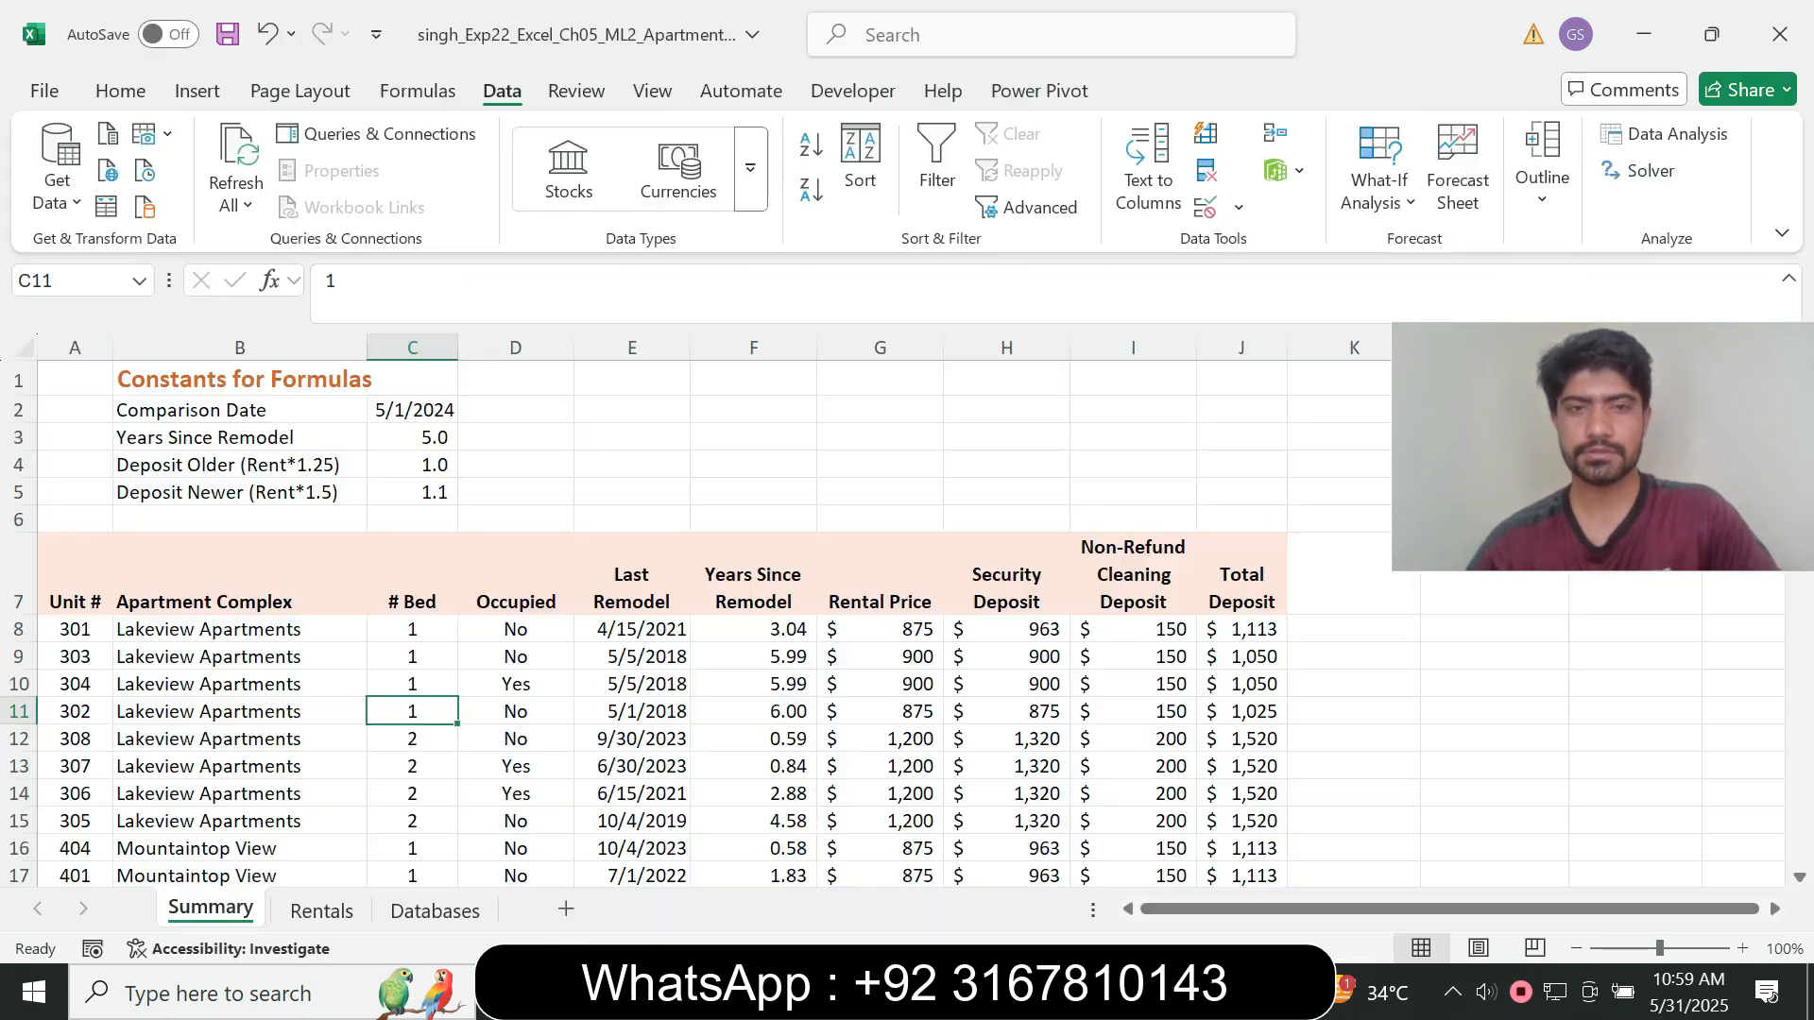
pyautogui.click(753, 767)
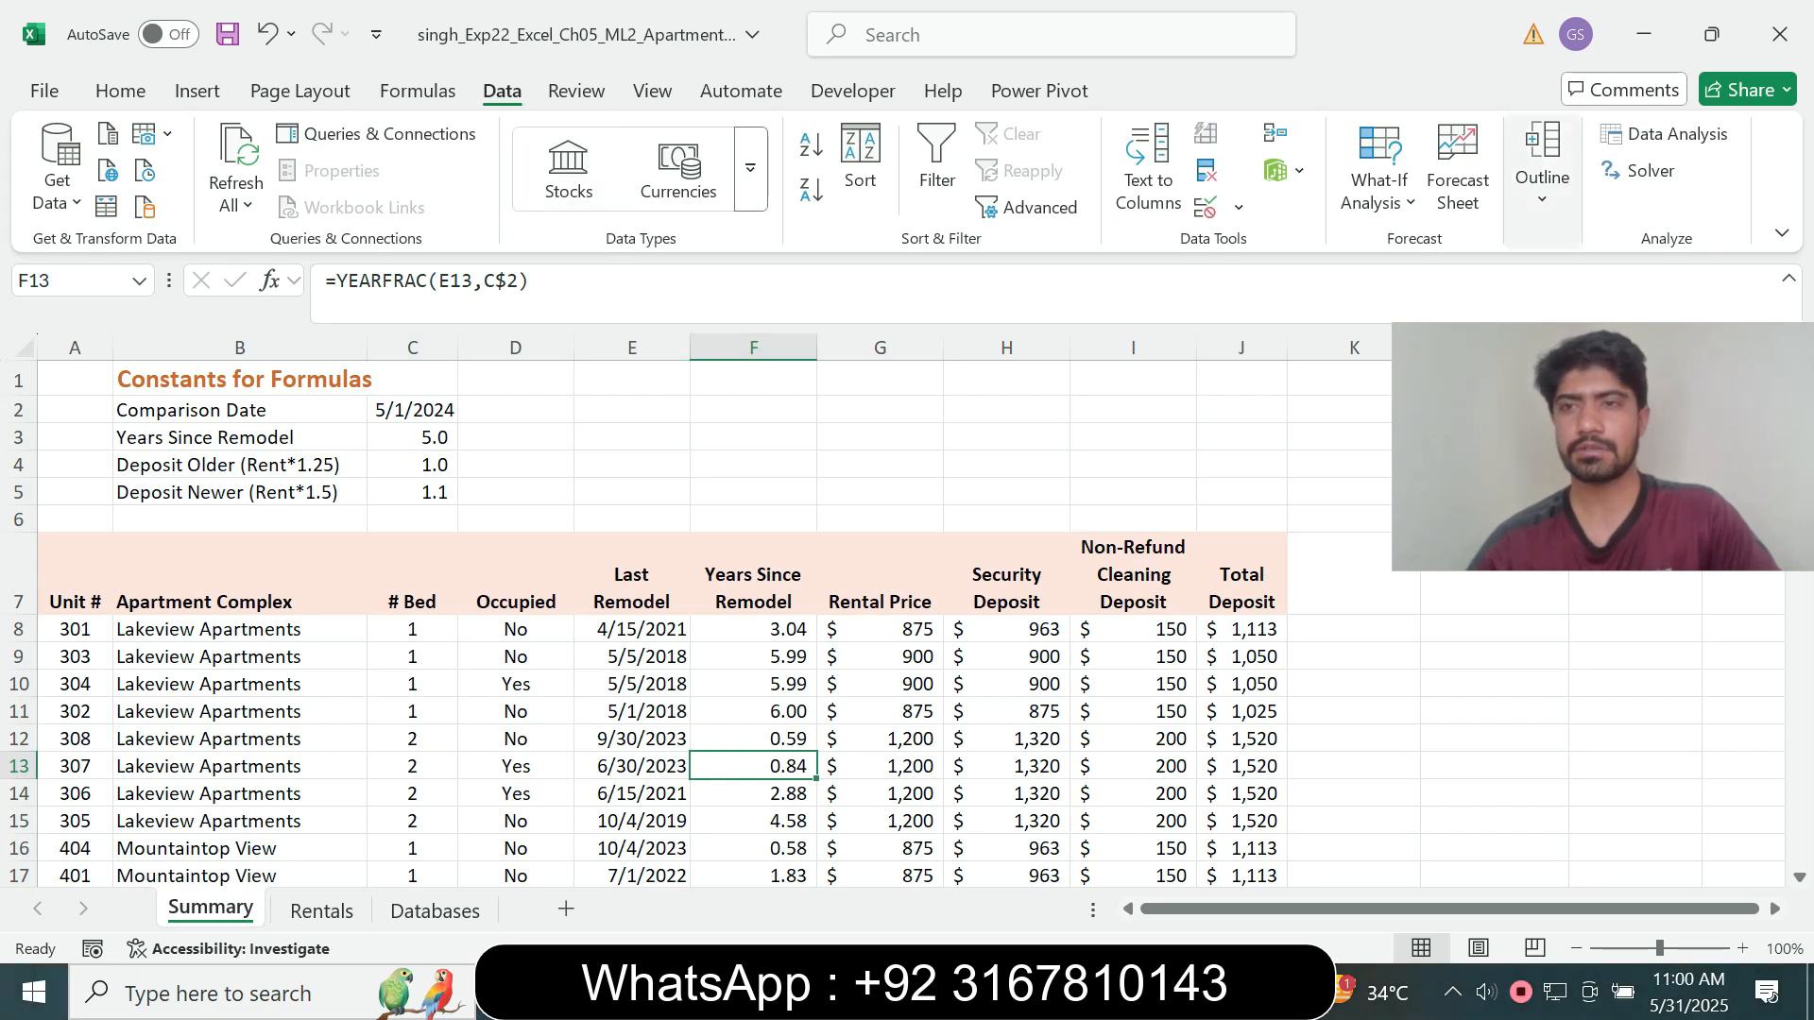
pyautogui.click(1542, 166)
pyautogui.click(1639, 293)
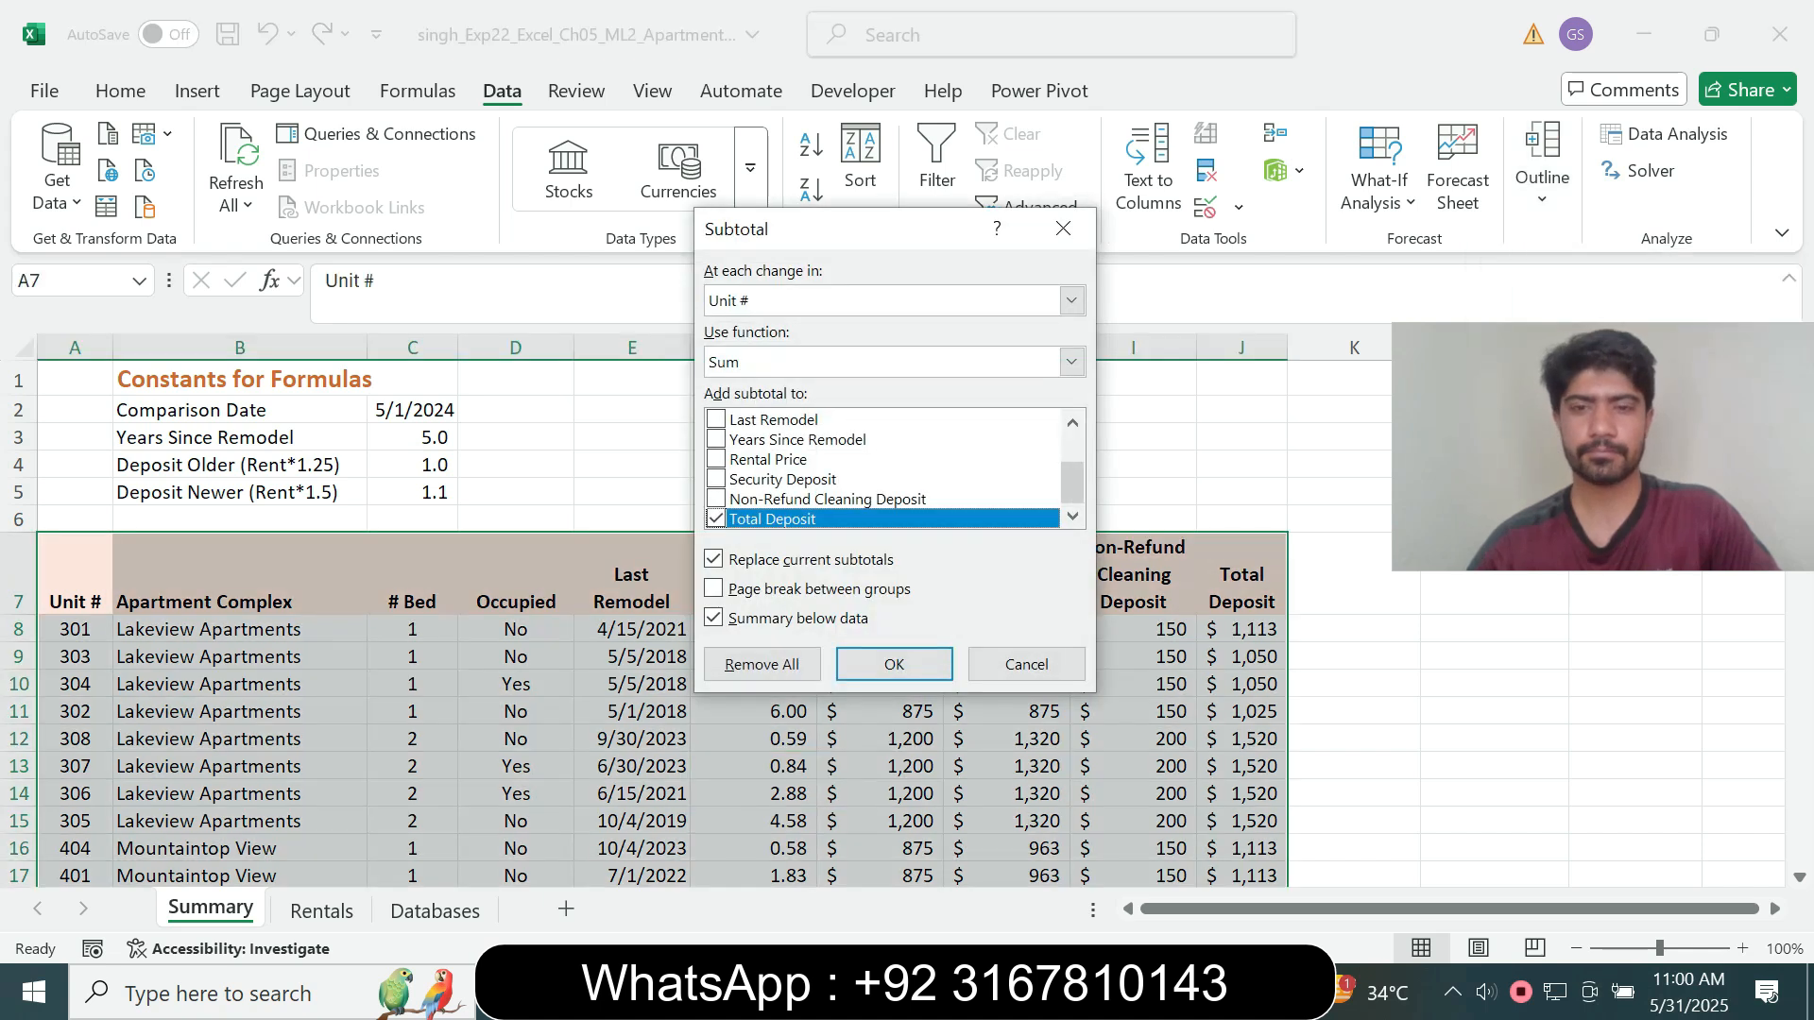
pyautogui.click(1082, 855)
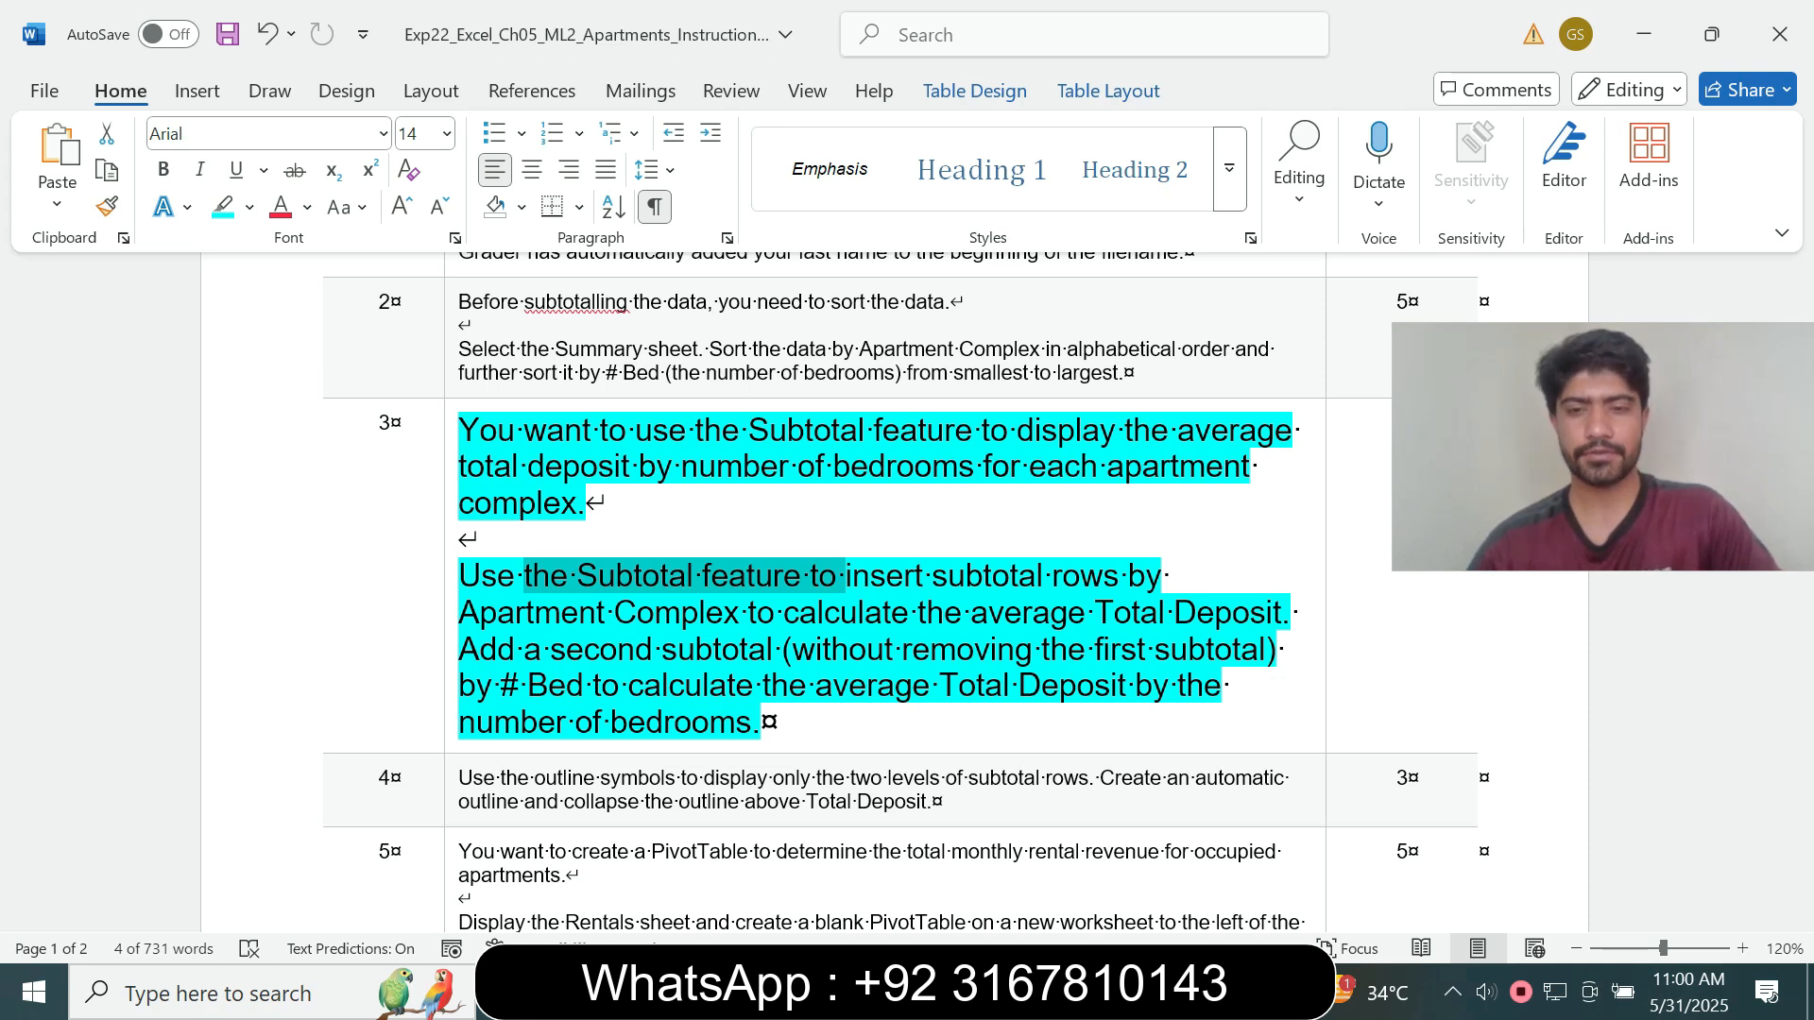
pyautogui.hotkey('alt', 'Tab')
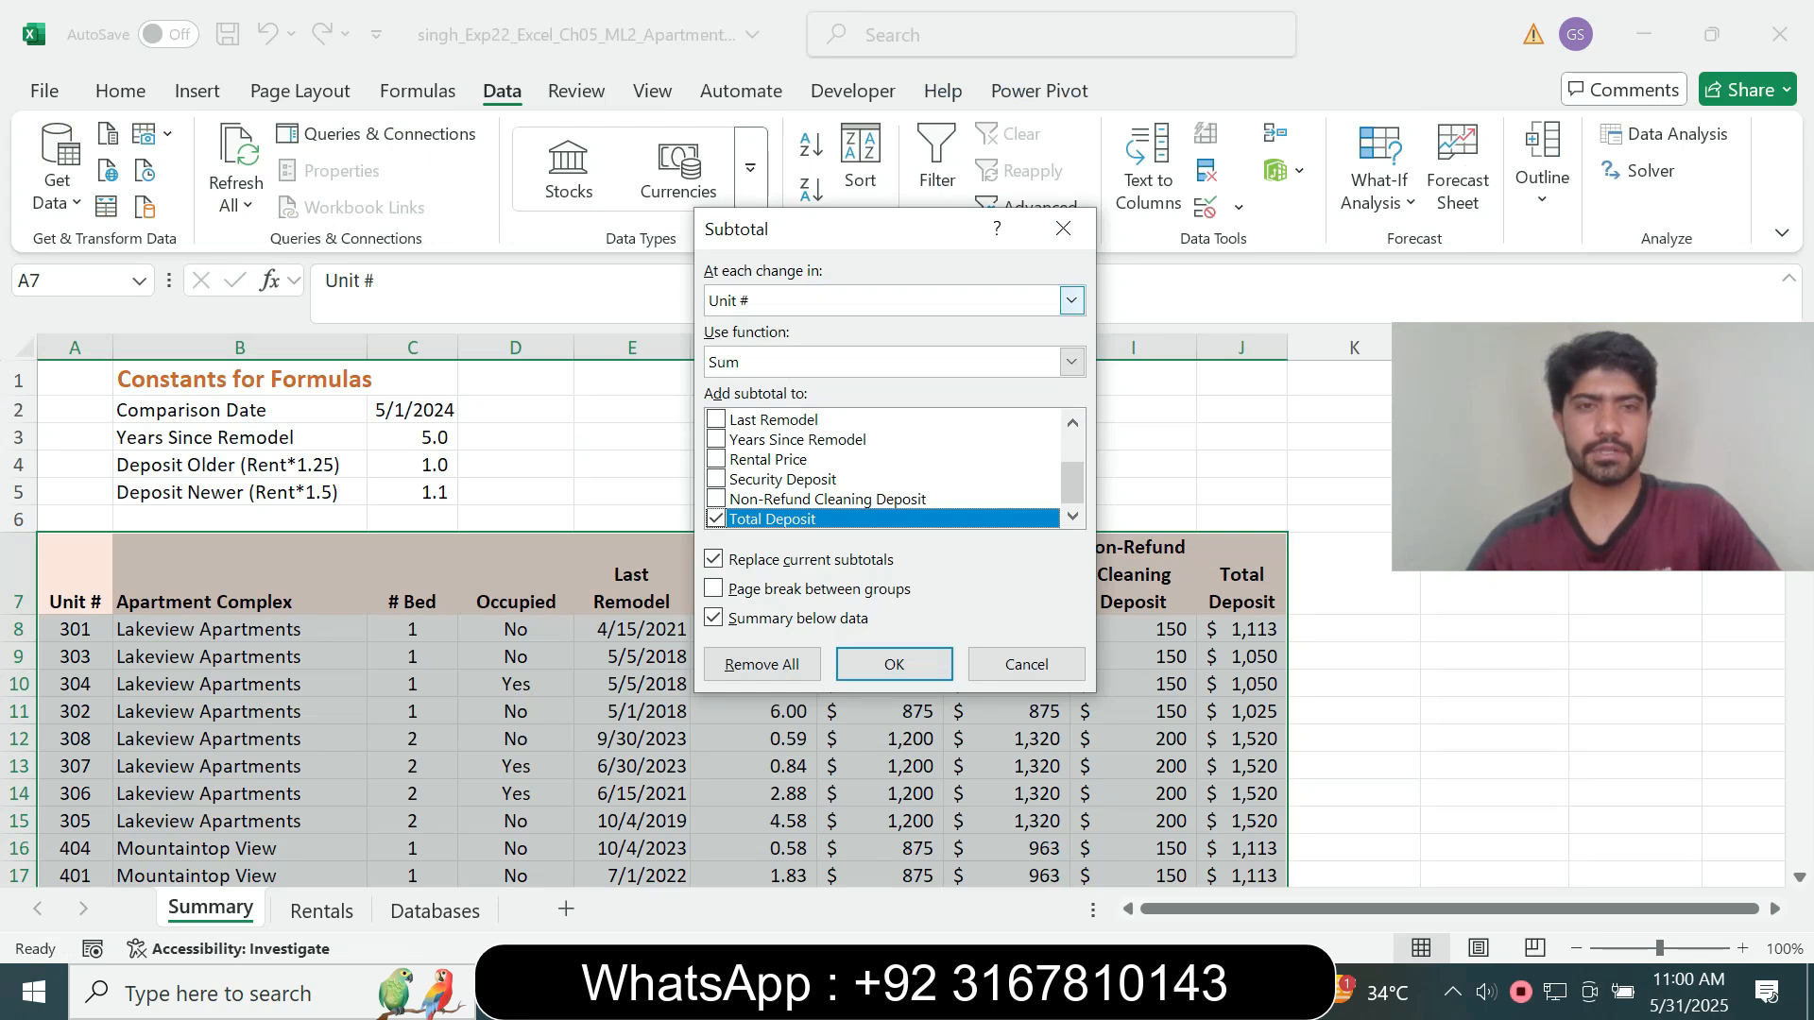
pyautogui.click(1071, 300)
pyautogui.click(851, 342)
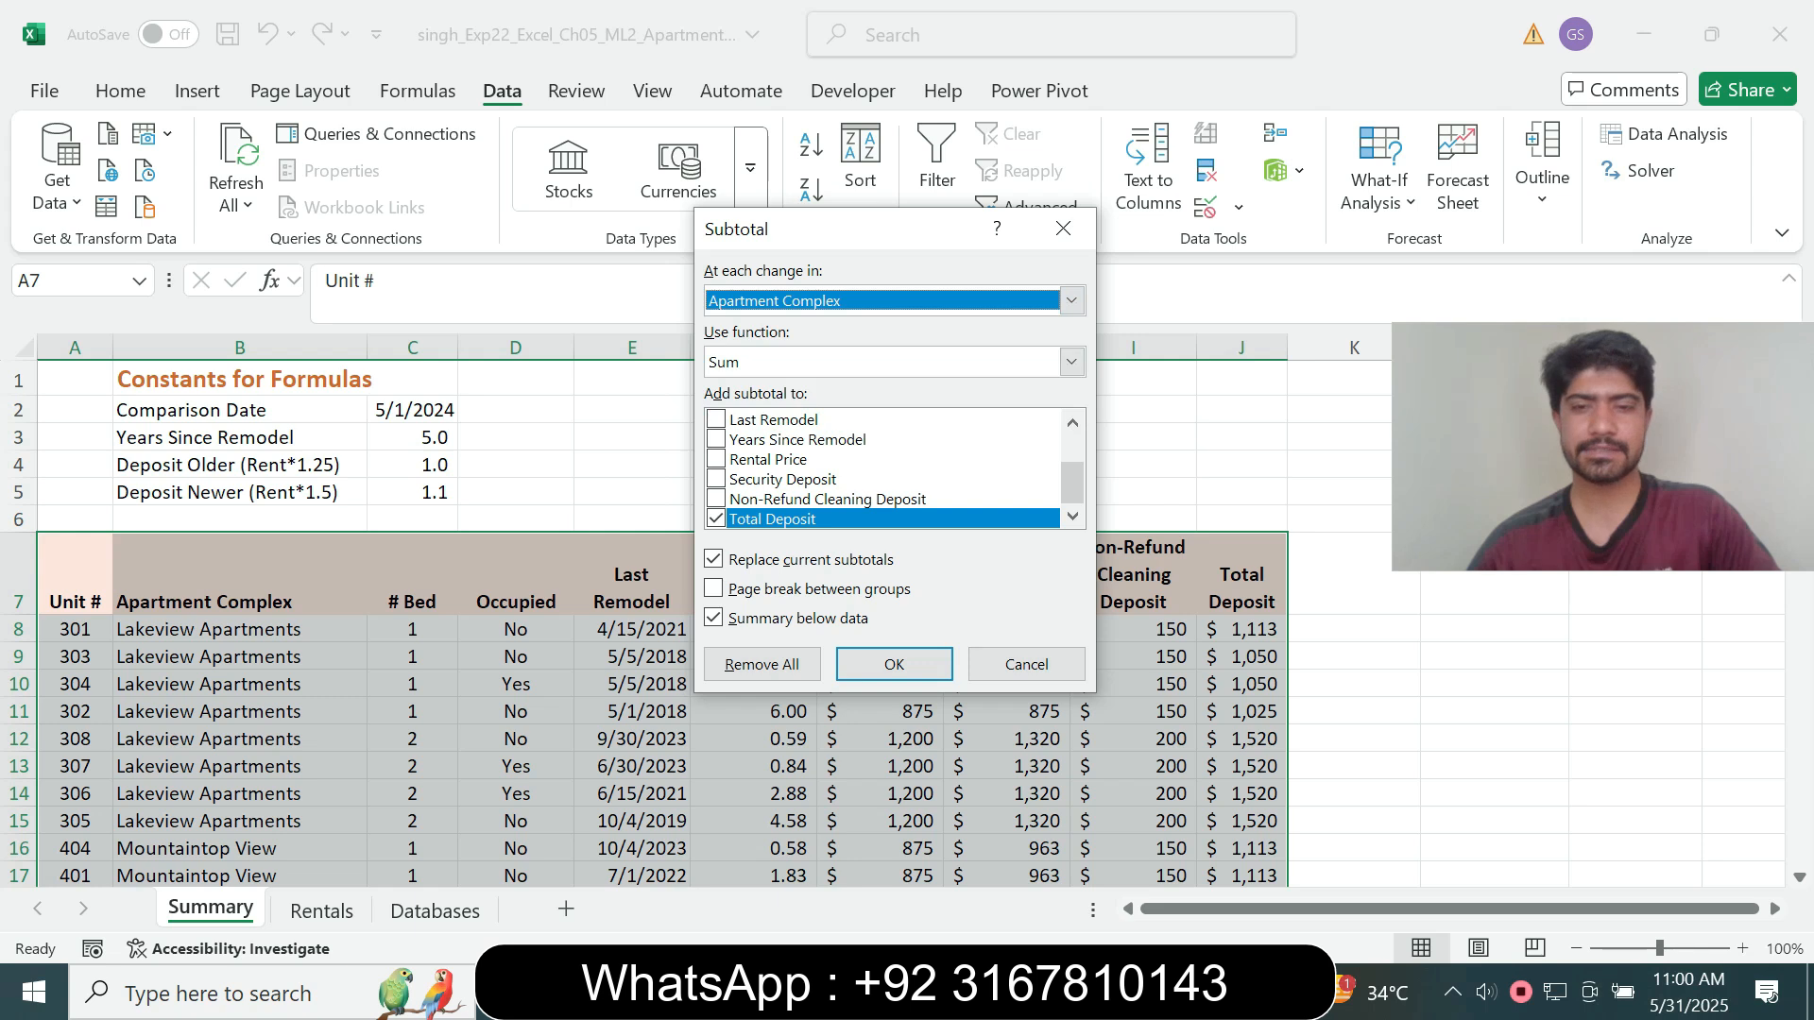
# - Consult the step 3 instruction in Word and apply the Apartment Complex subtotals in Excel with the Average function on Total Deposit
pyautogui.hotkey('alt', 'Tab')
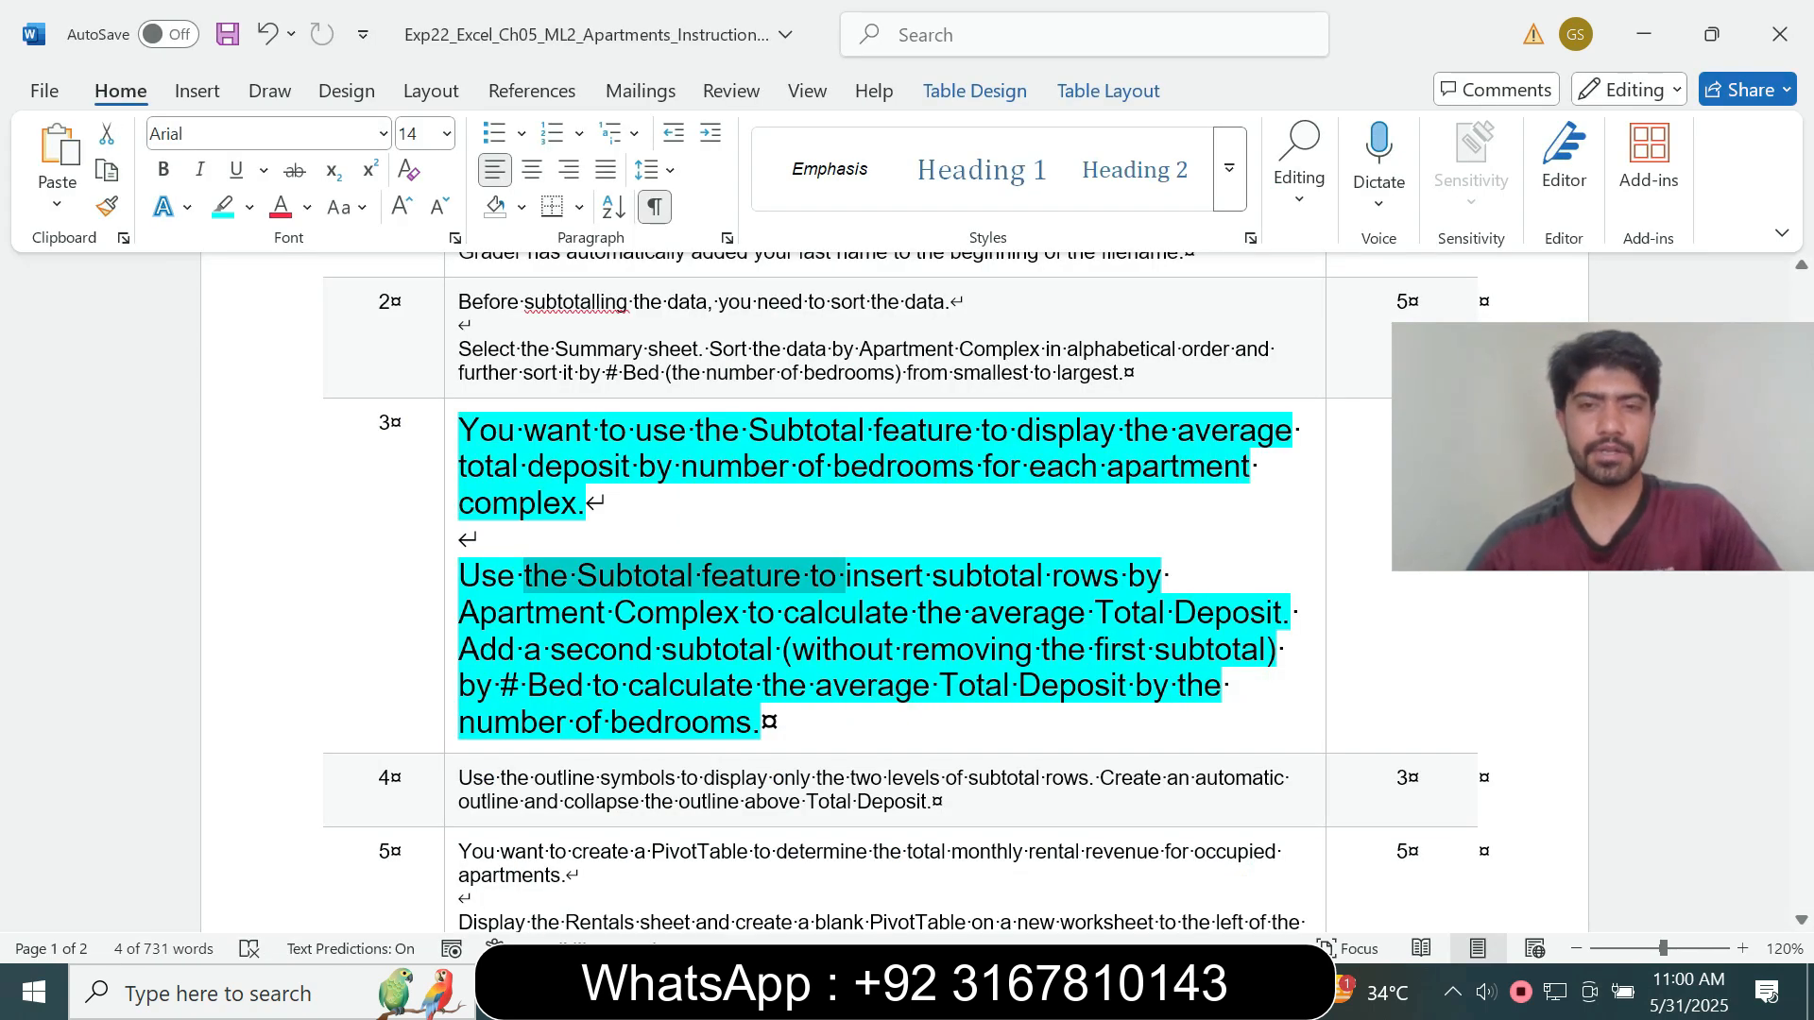
pyautogui.moveTo(460, 613); pyautogui.dragTo(1173, 612)
pyautogui.click(723, 650)
pyautogui.hotkey('alt', 'Tab')
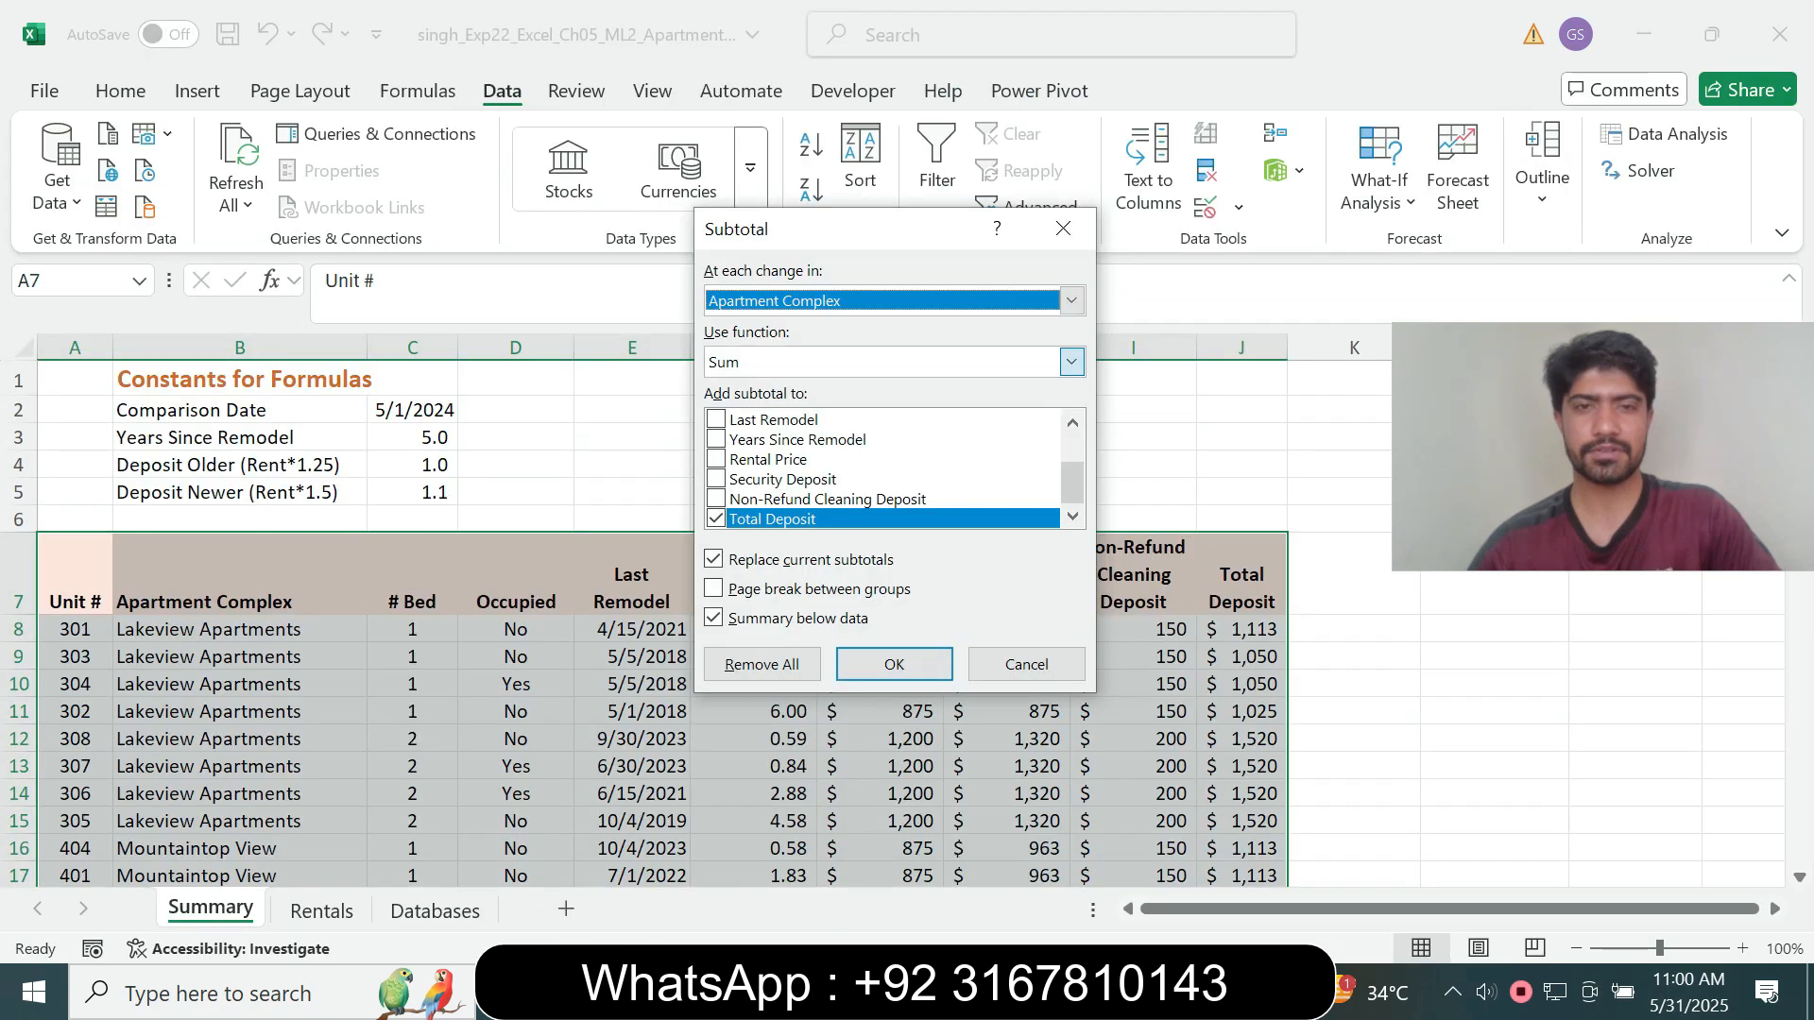
pyautogui.click(1072, 362)
pyautogui.click(741, 428)
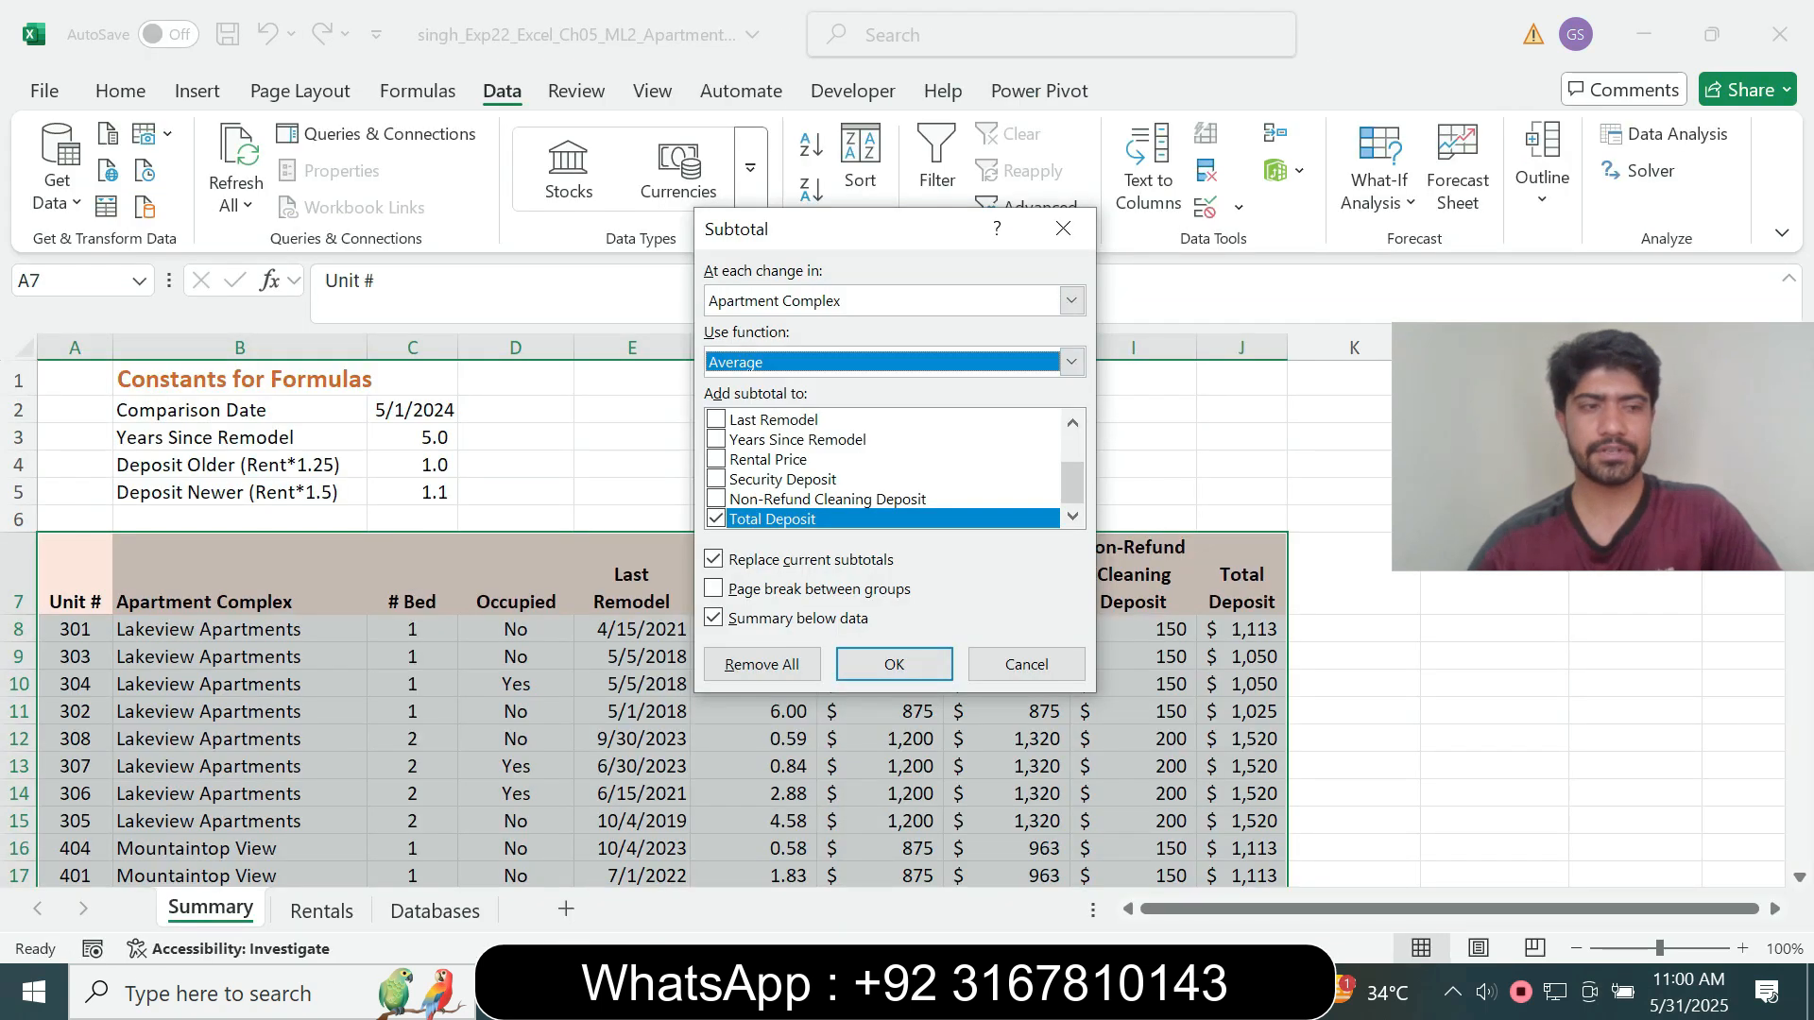
pyautogui.hotkey('alt', 'Tab')
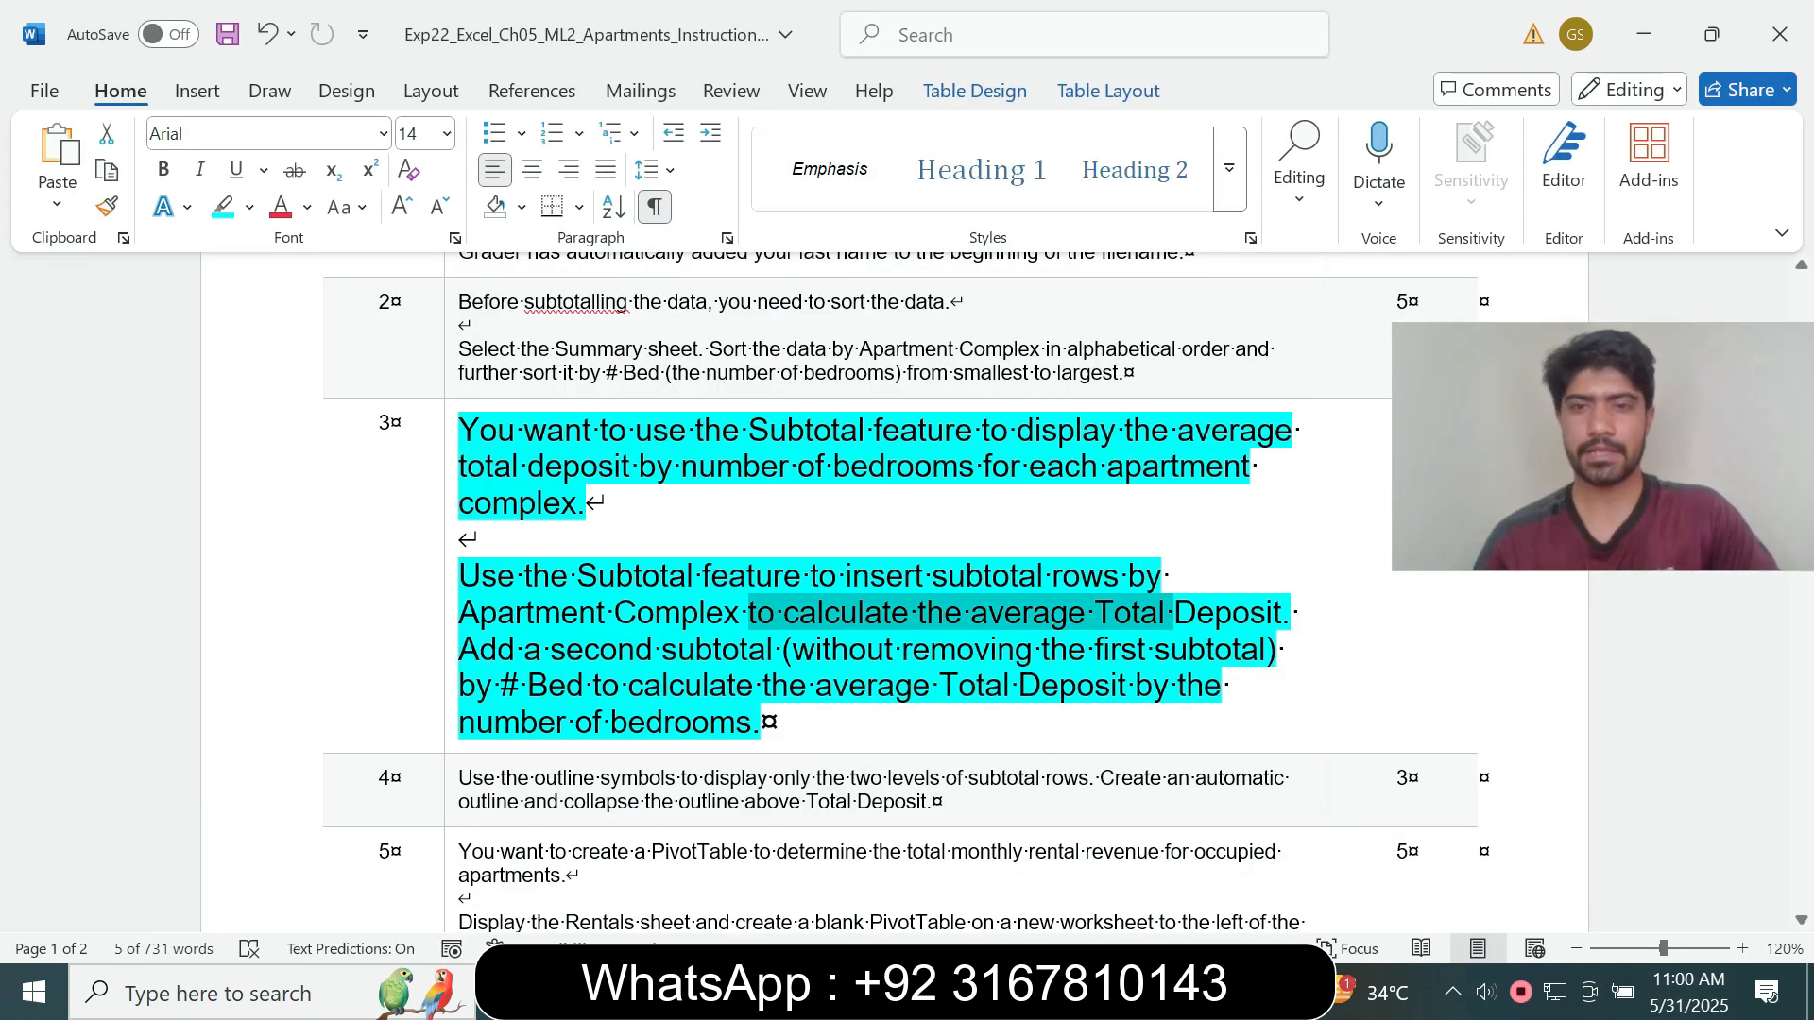
pyautogui.hotkey('alt', 'Tab')
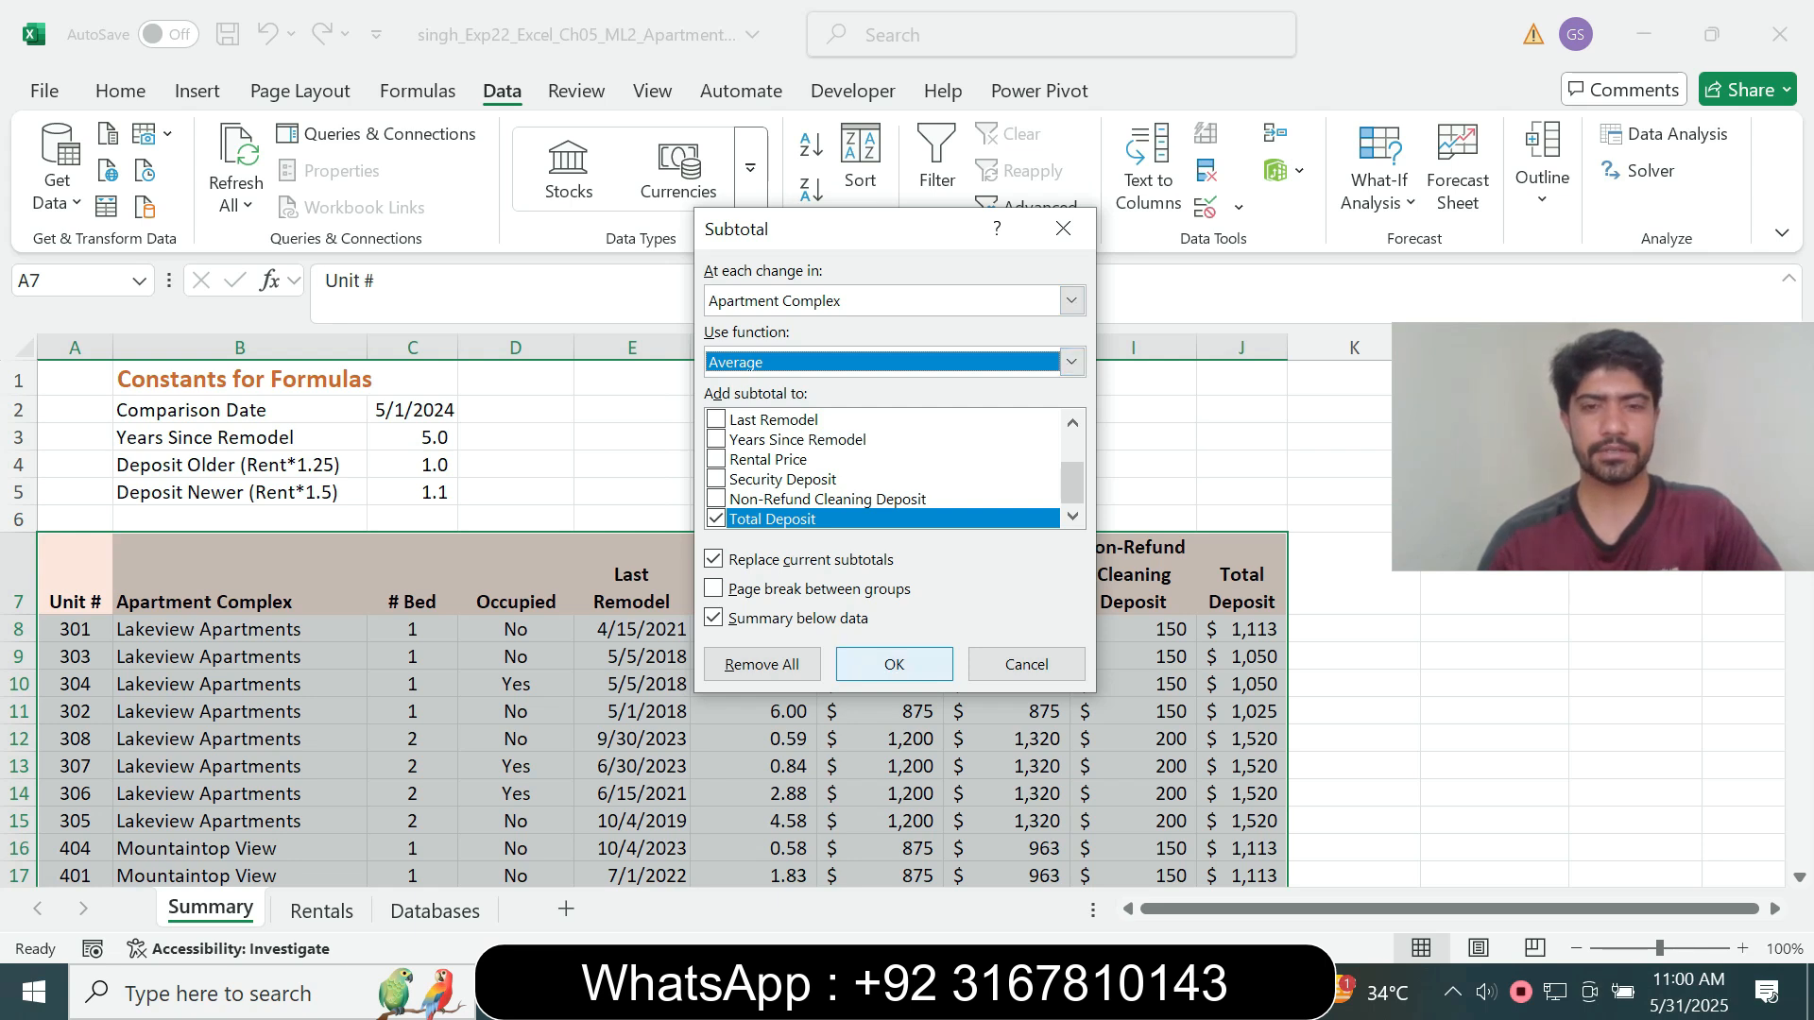
pyautogui.click(894, 665)
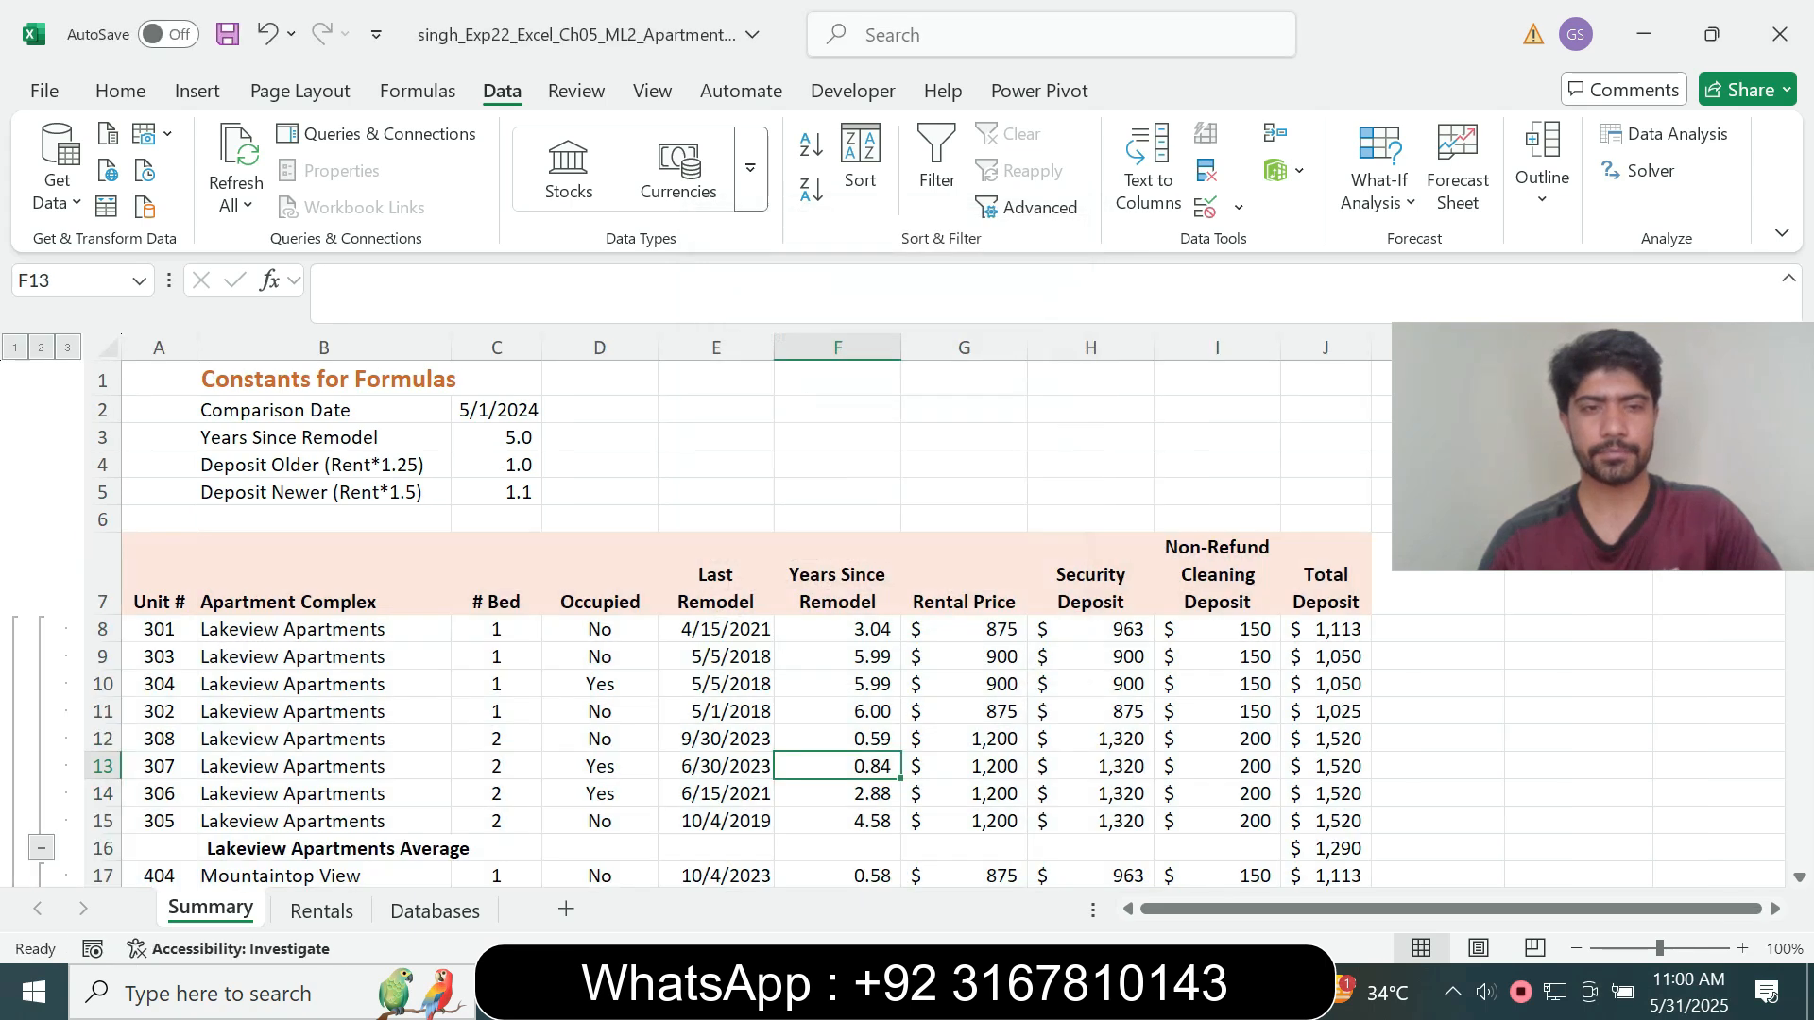
# - Read in the Word instructions how to add the second subtotal by # Bed without removing the first
pyautogui.hotkey('alt', 'Tab')
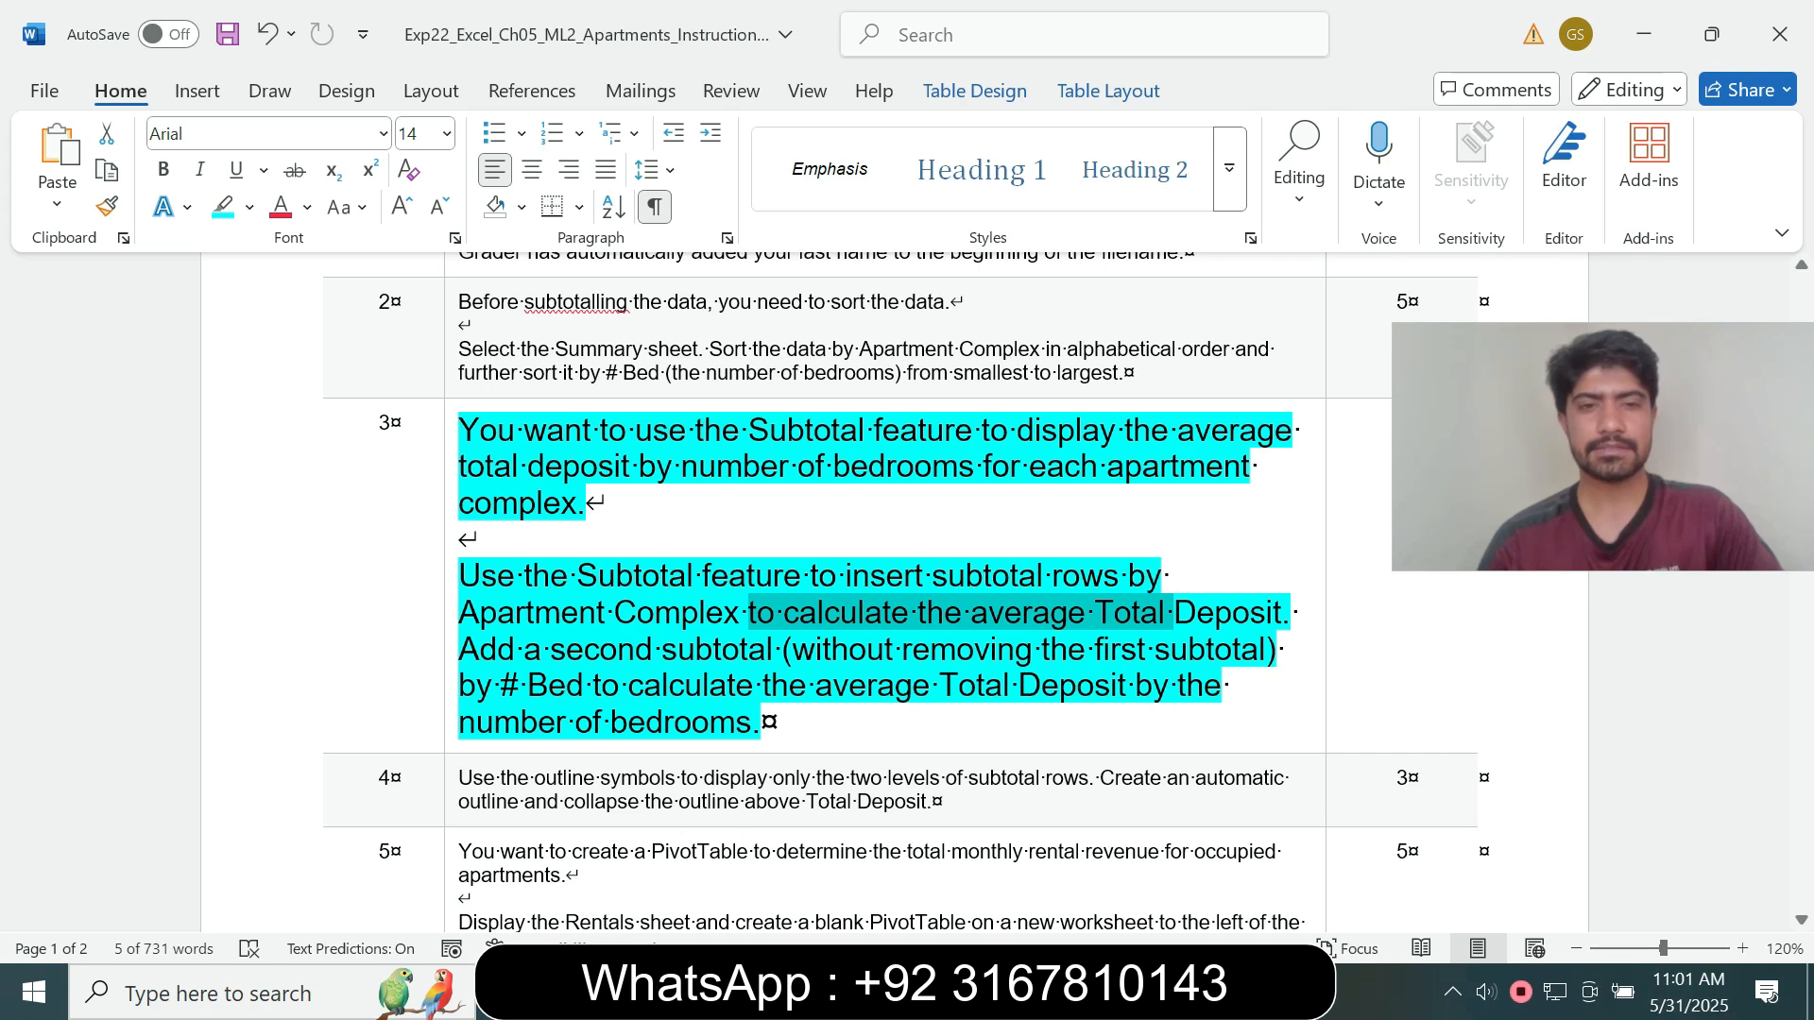
pyautogui.moveTo(463, 649); pyautogui.dragTo(761, 722)
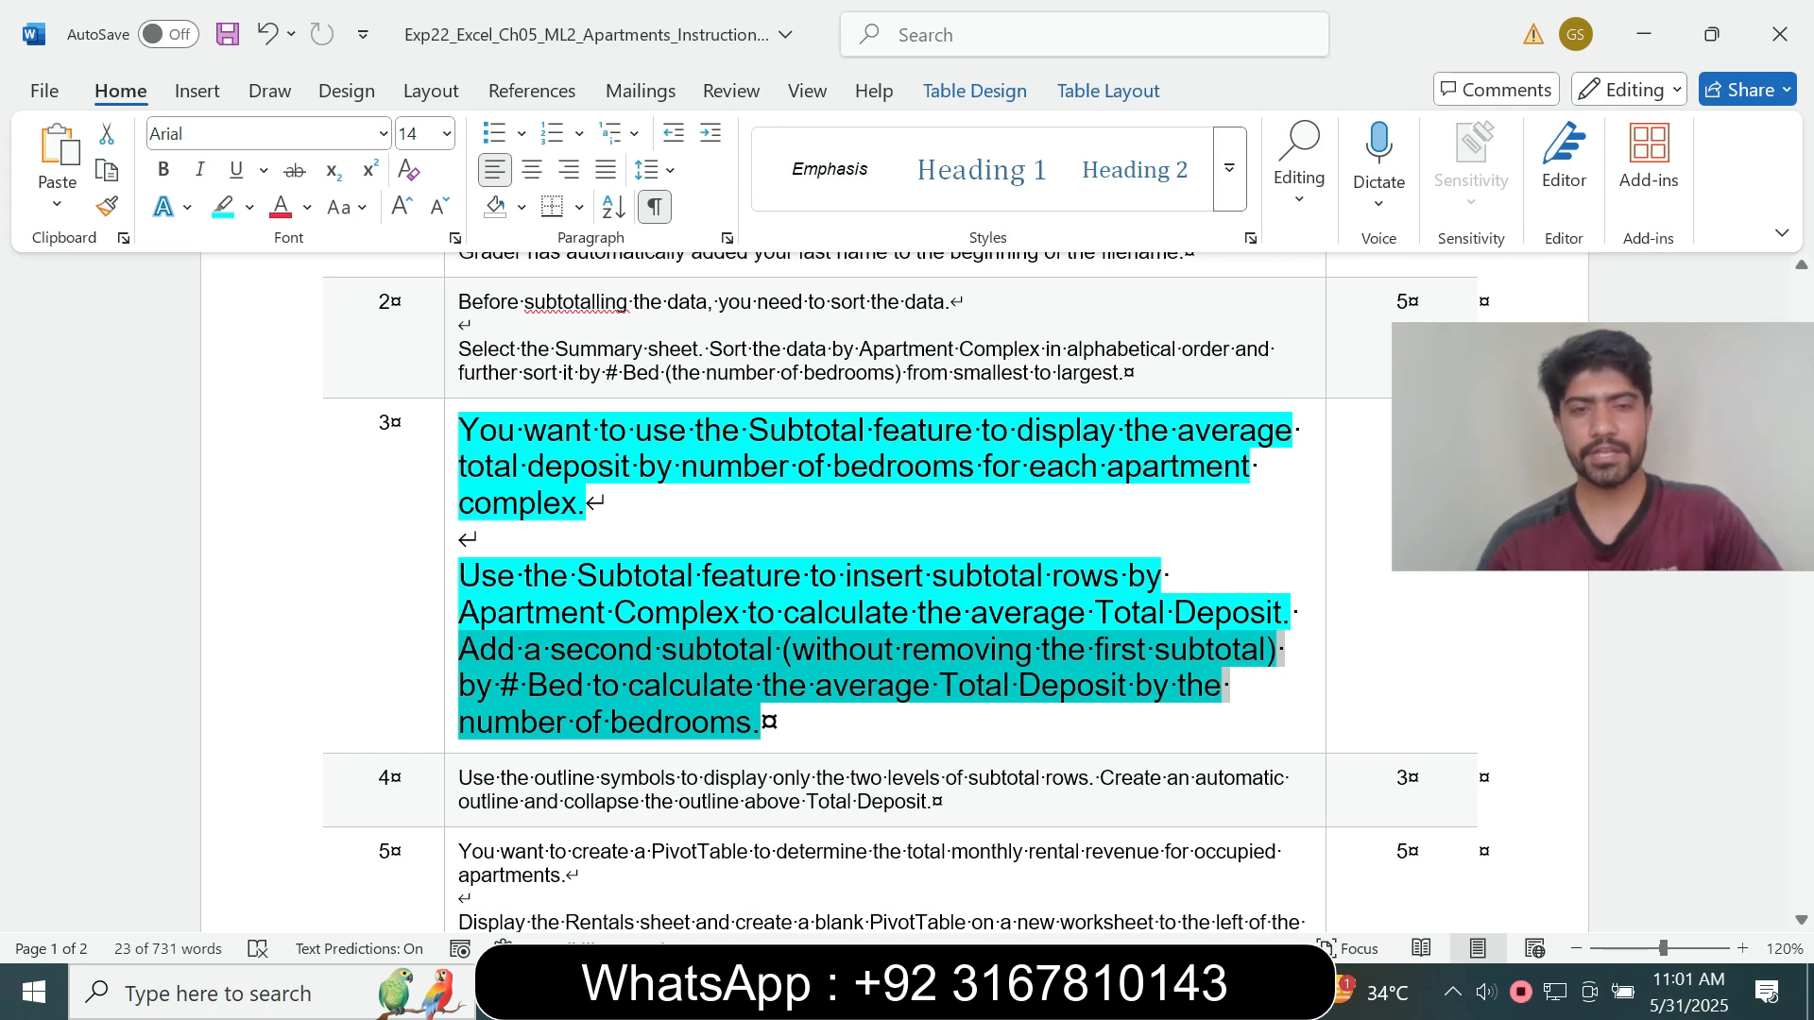
pyautogui.click(959, 685)
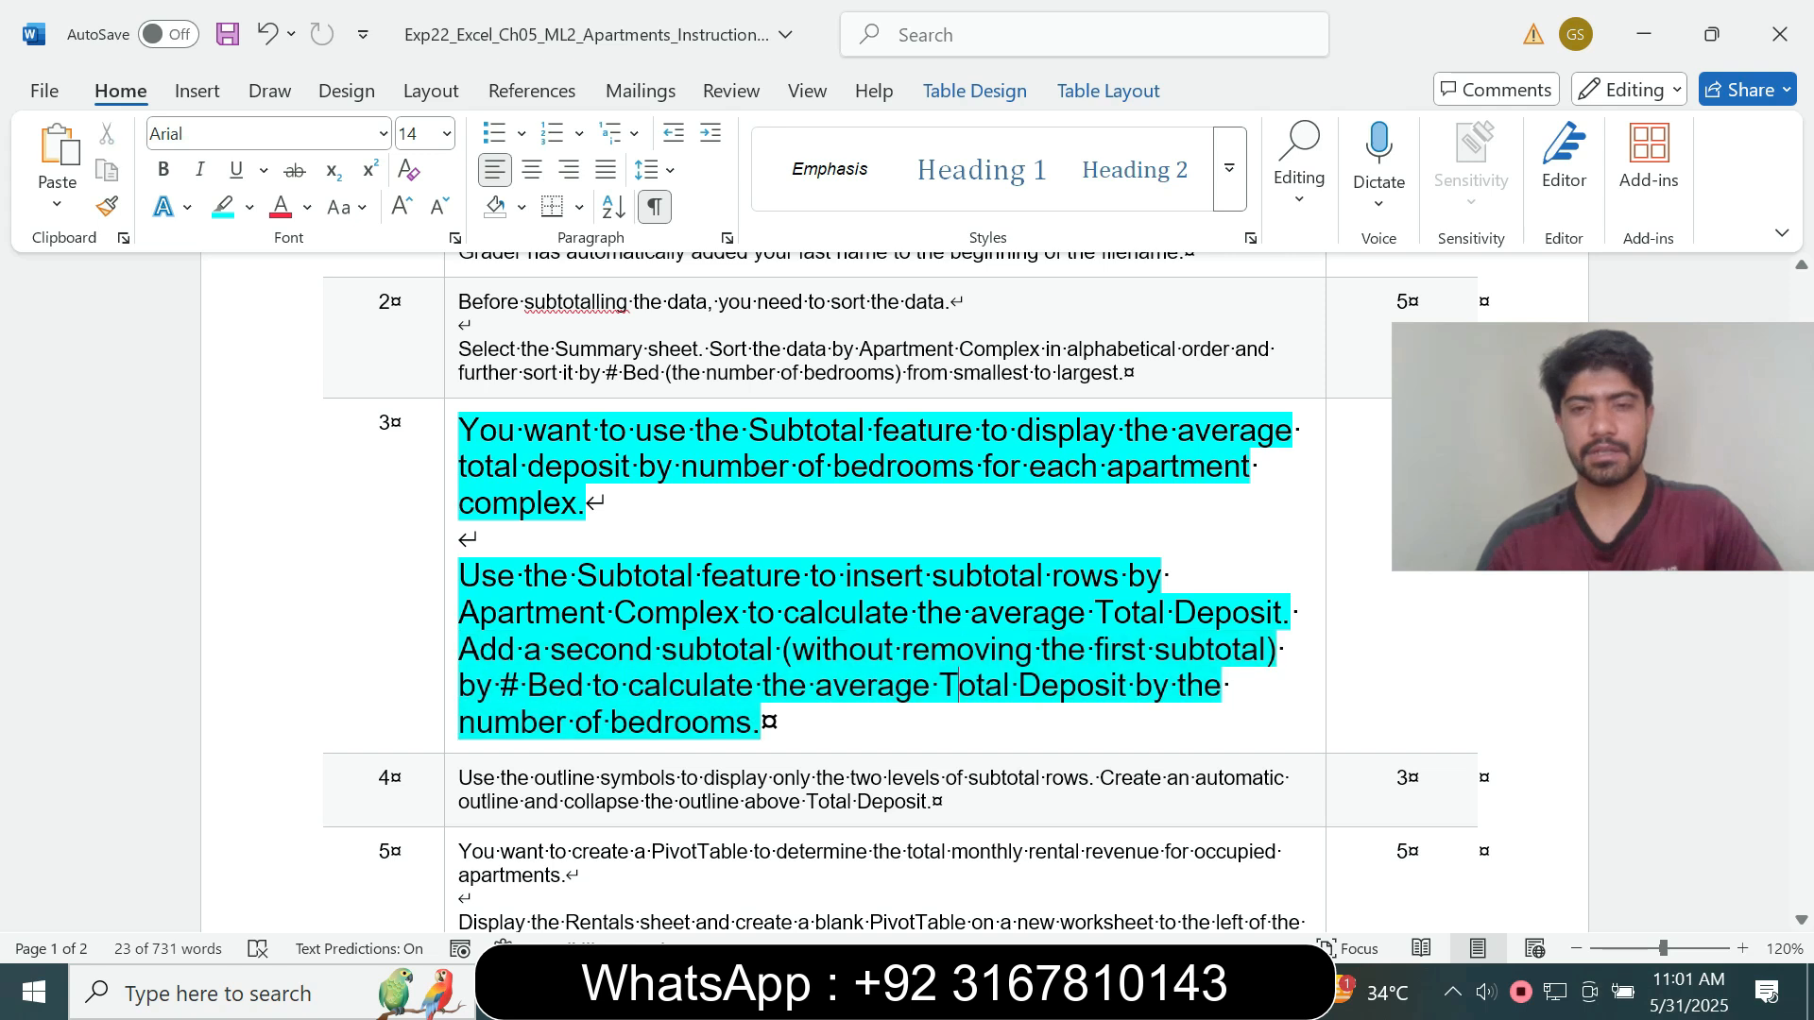
pyautogui.moveTo(460, 723); pyautogui.dragTo(501, 686)
pyautogui.click(762, 723)
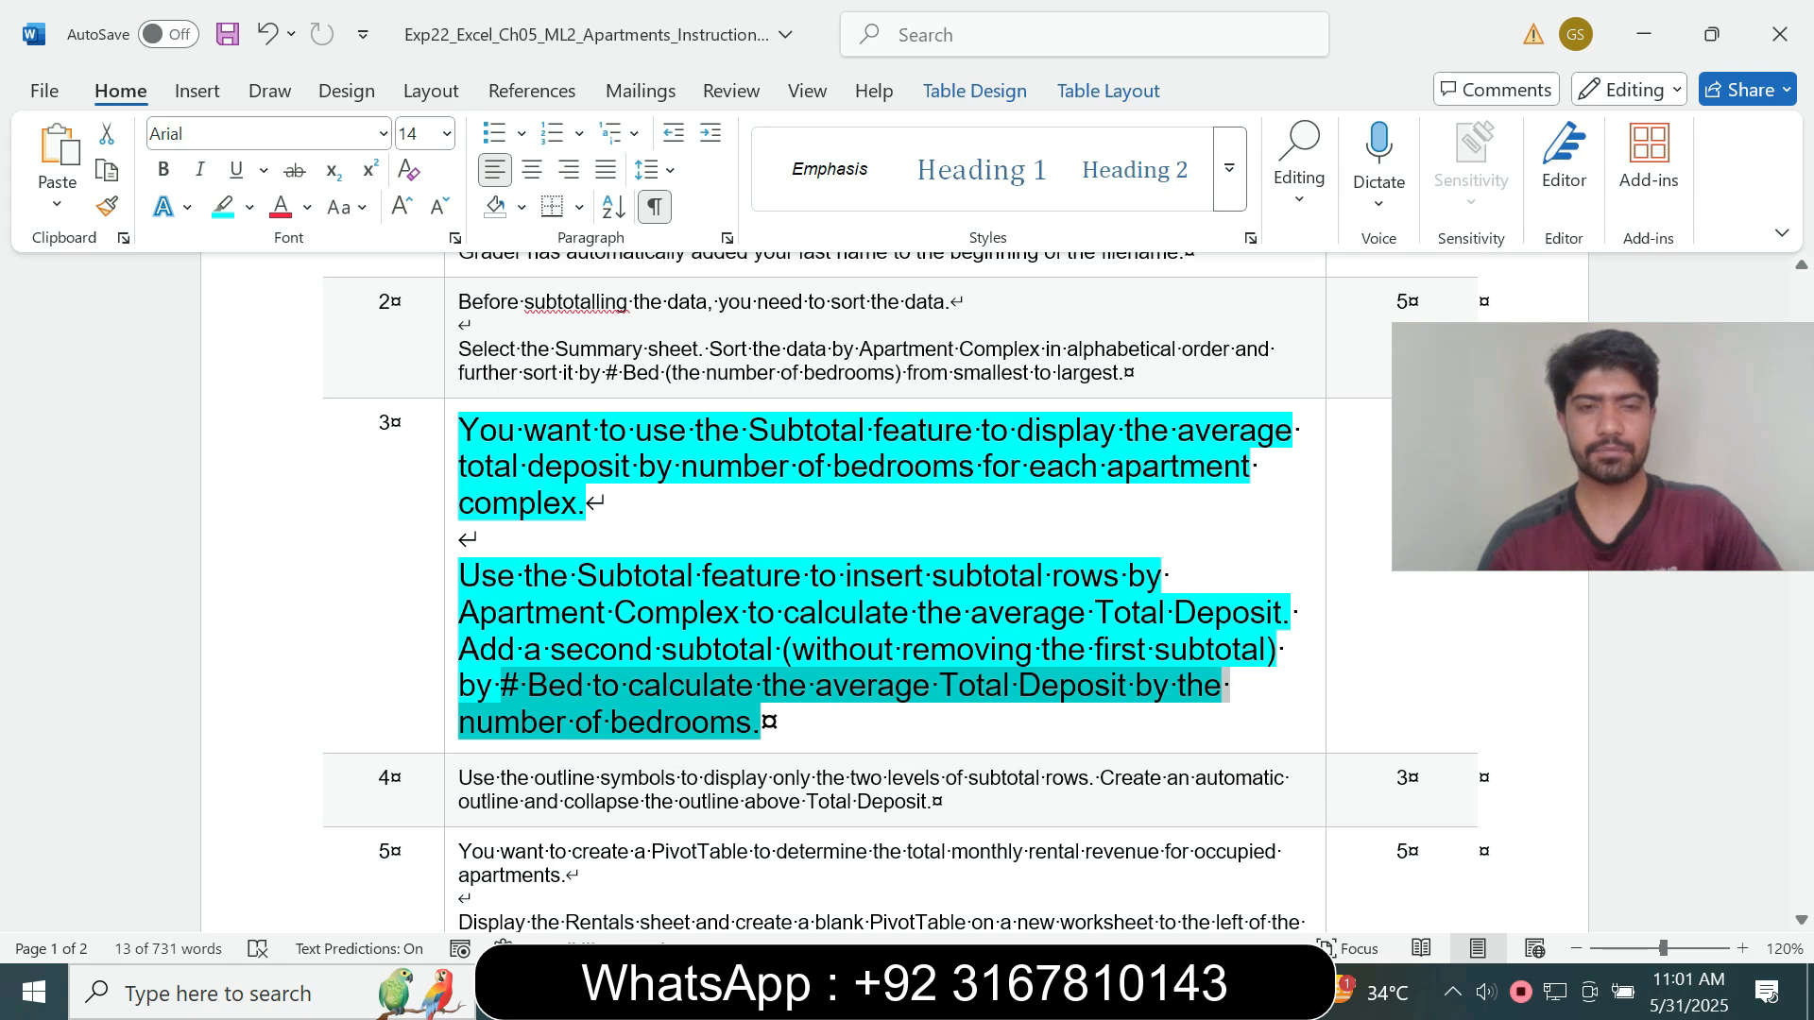
# - In the Excel workbook, add a second subtotal at each change in # Bed, averaging Total Deposit, without replacing the current subtotals
pyautogui.hotkey('alt', 'Tab')
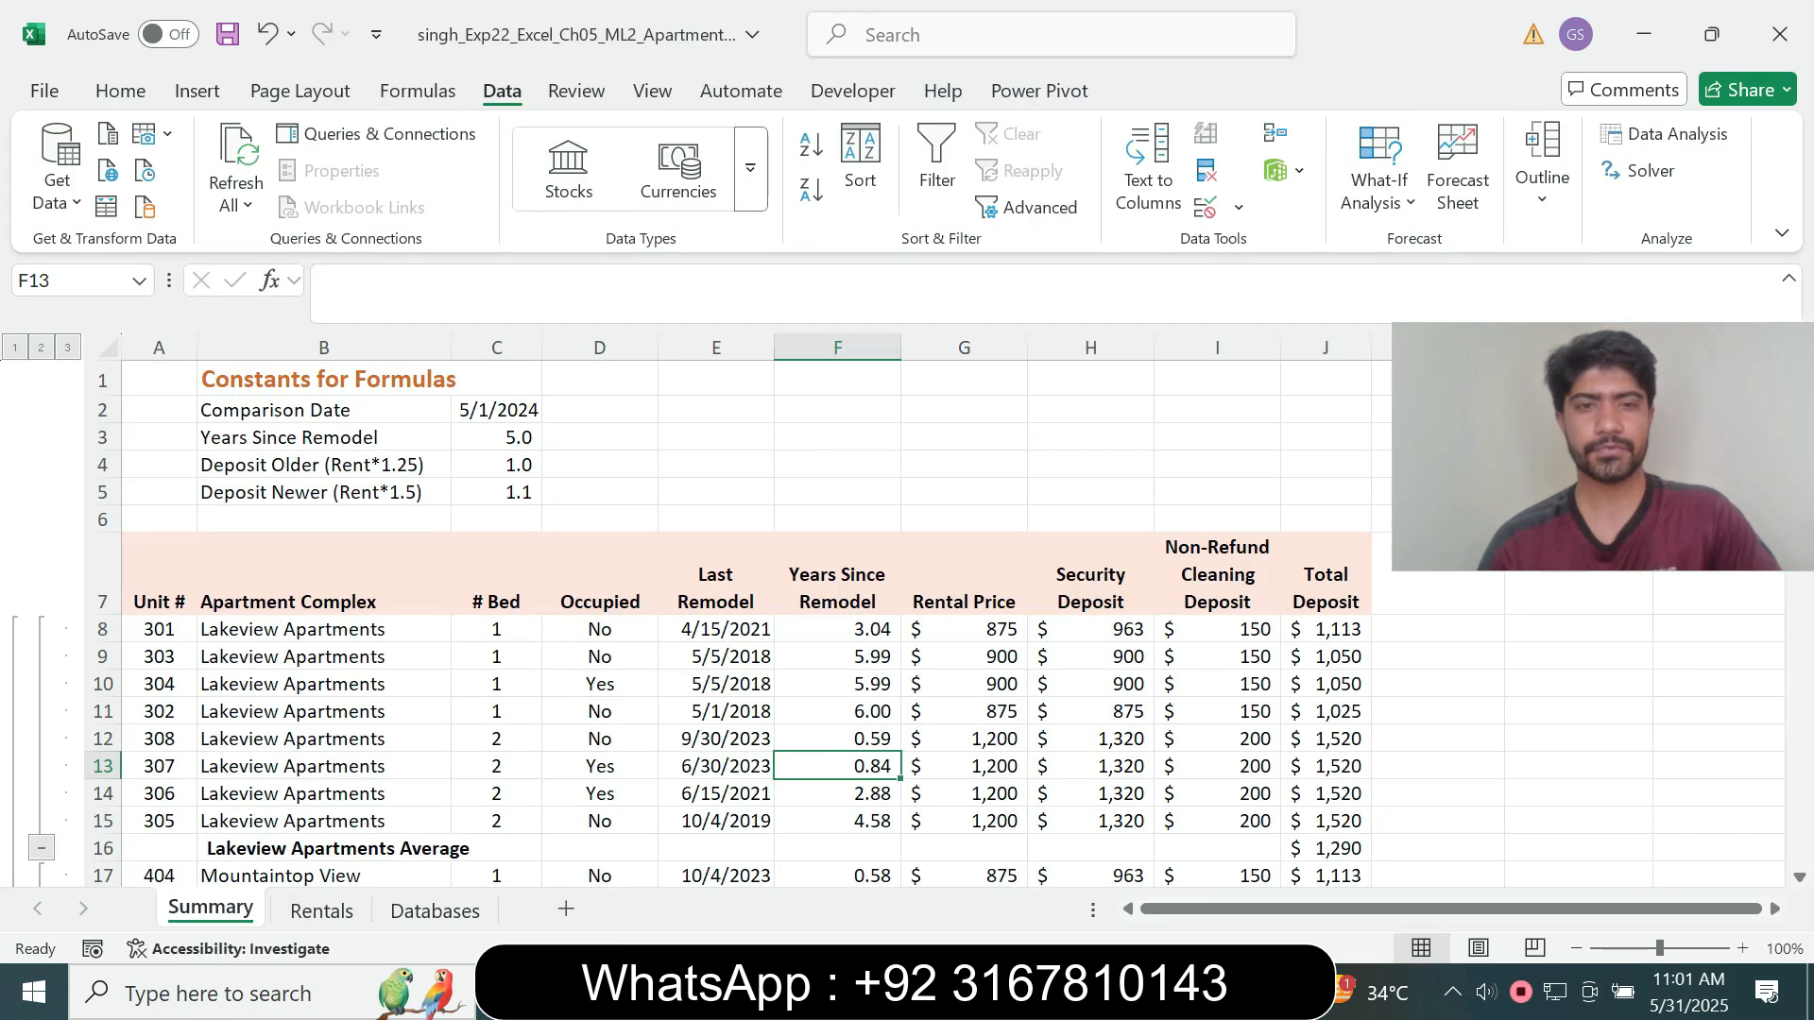
pyautogui.click(716, 739)
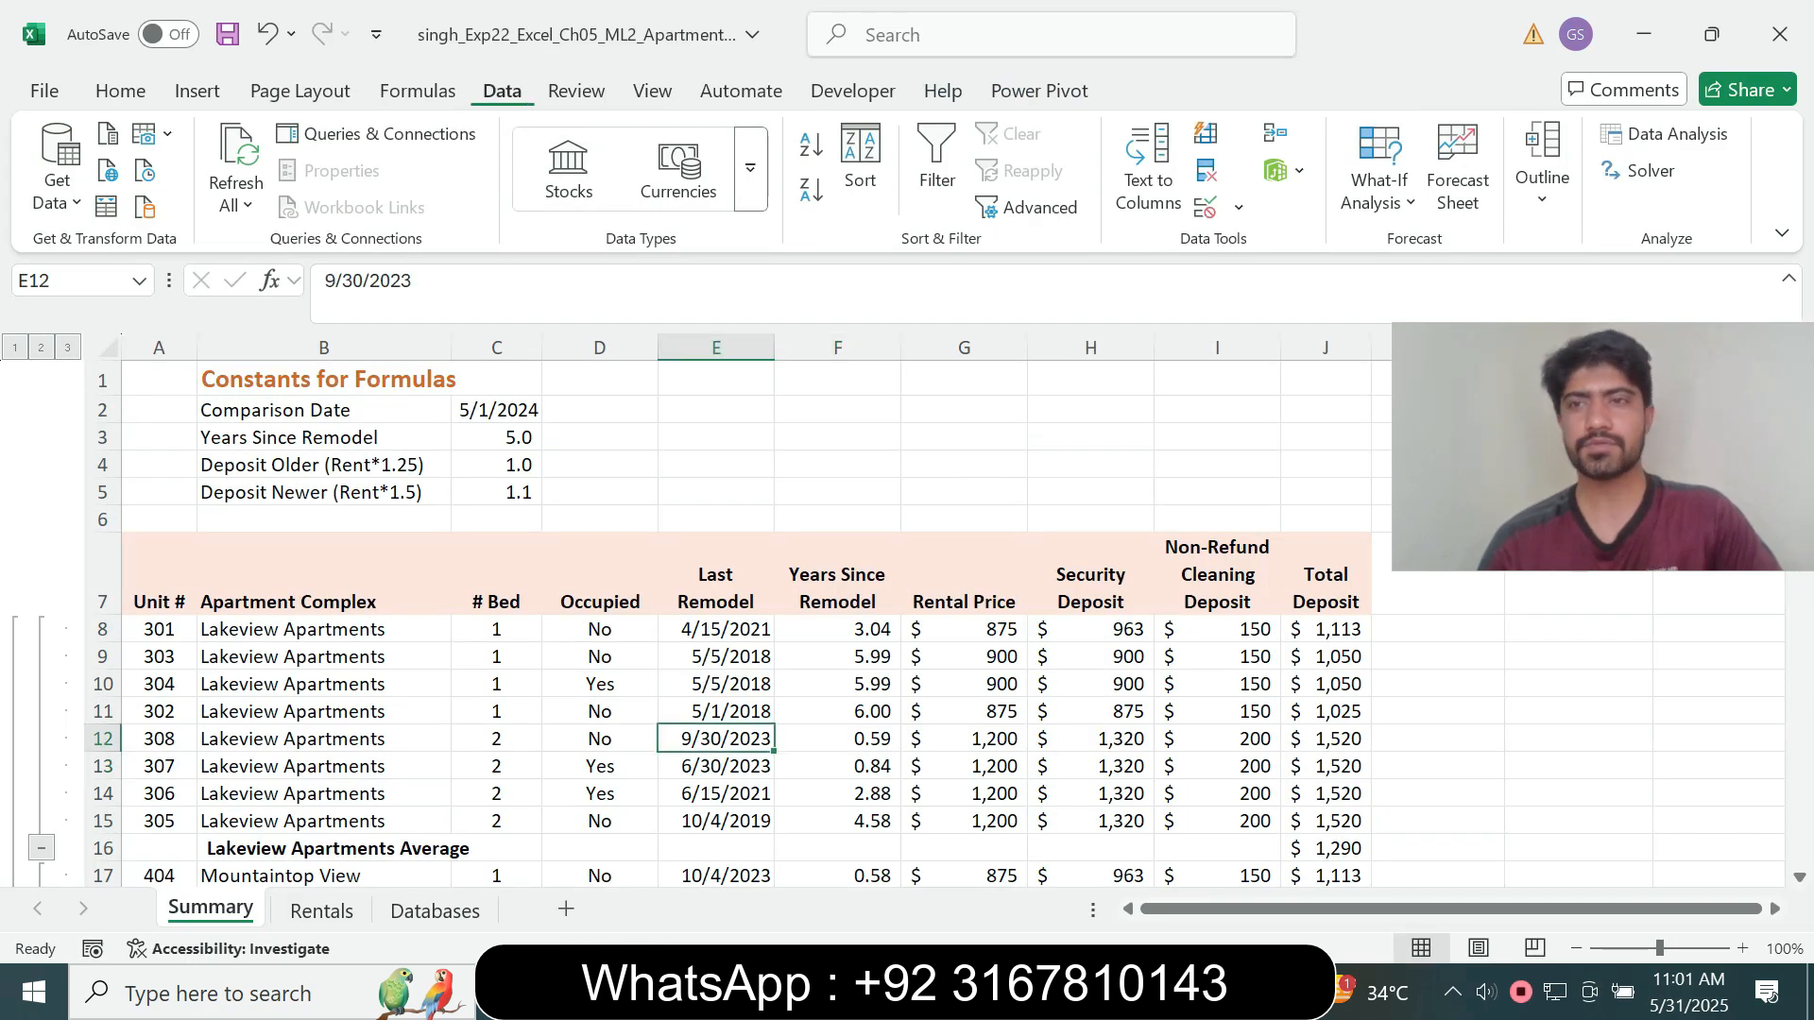
pyautogui.click(1542, 166)
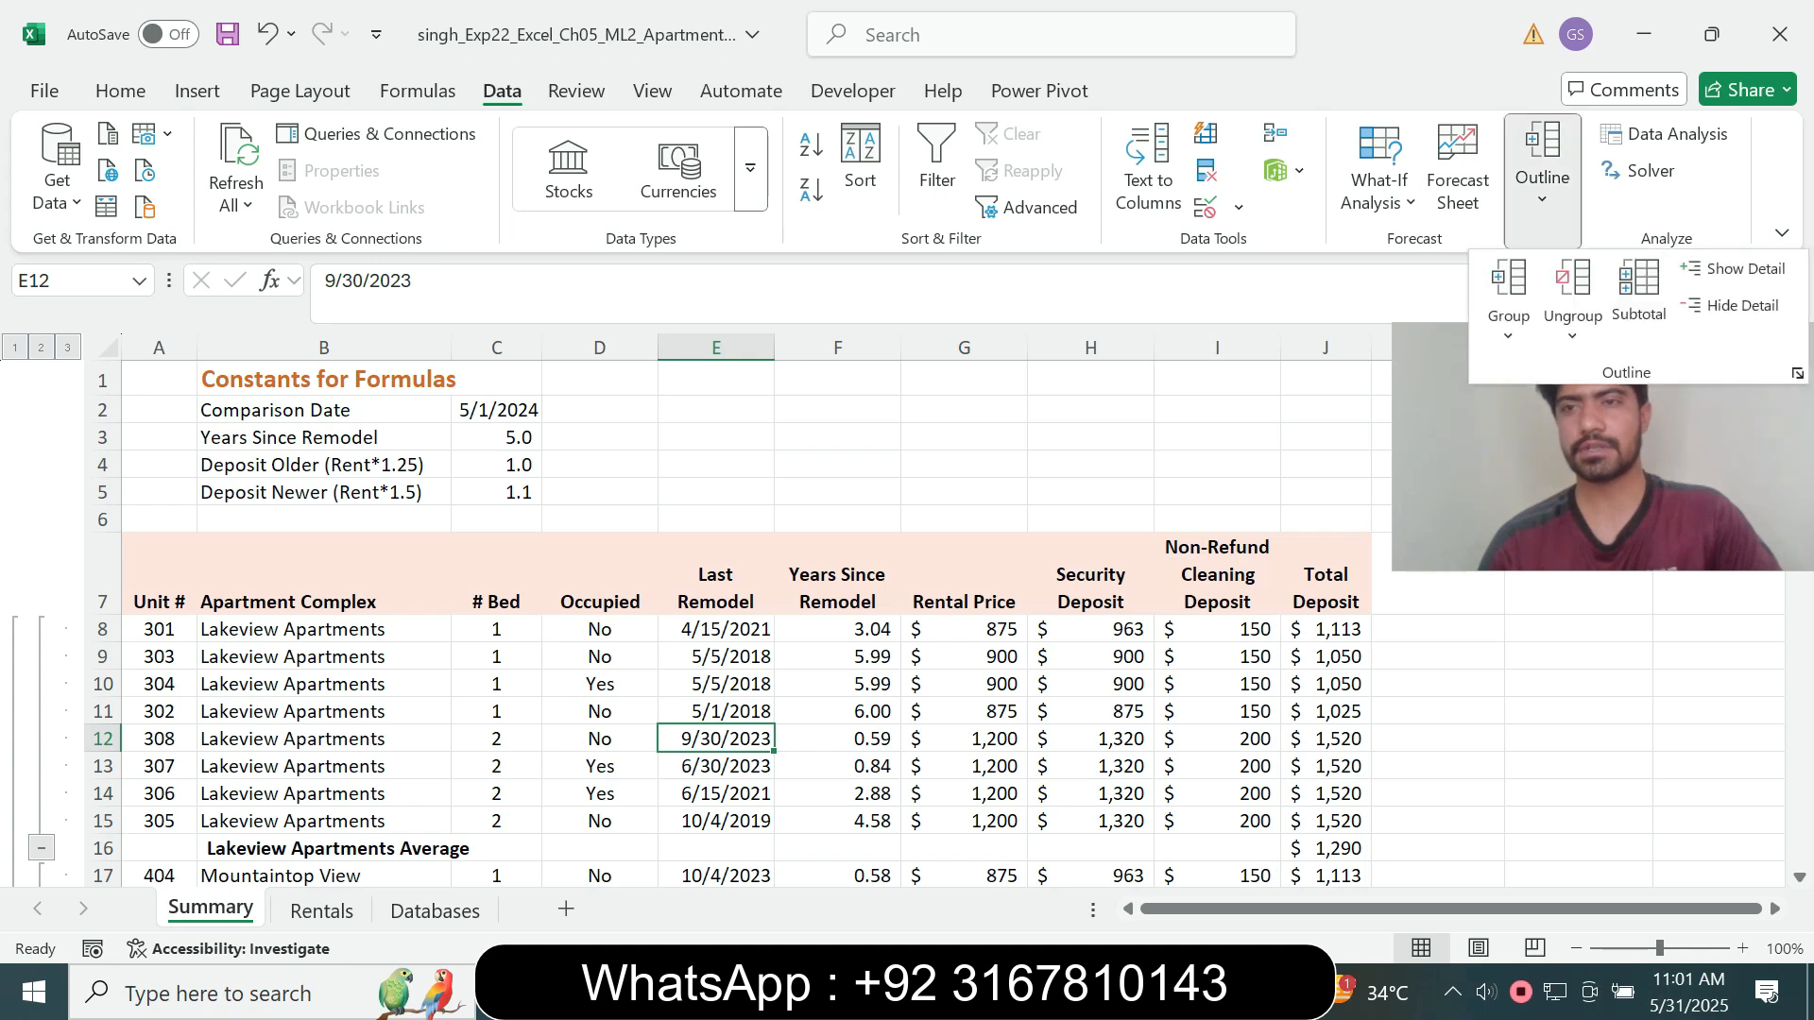
pyautogui.click(1638, 288)
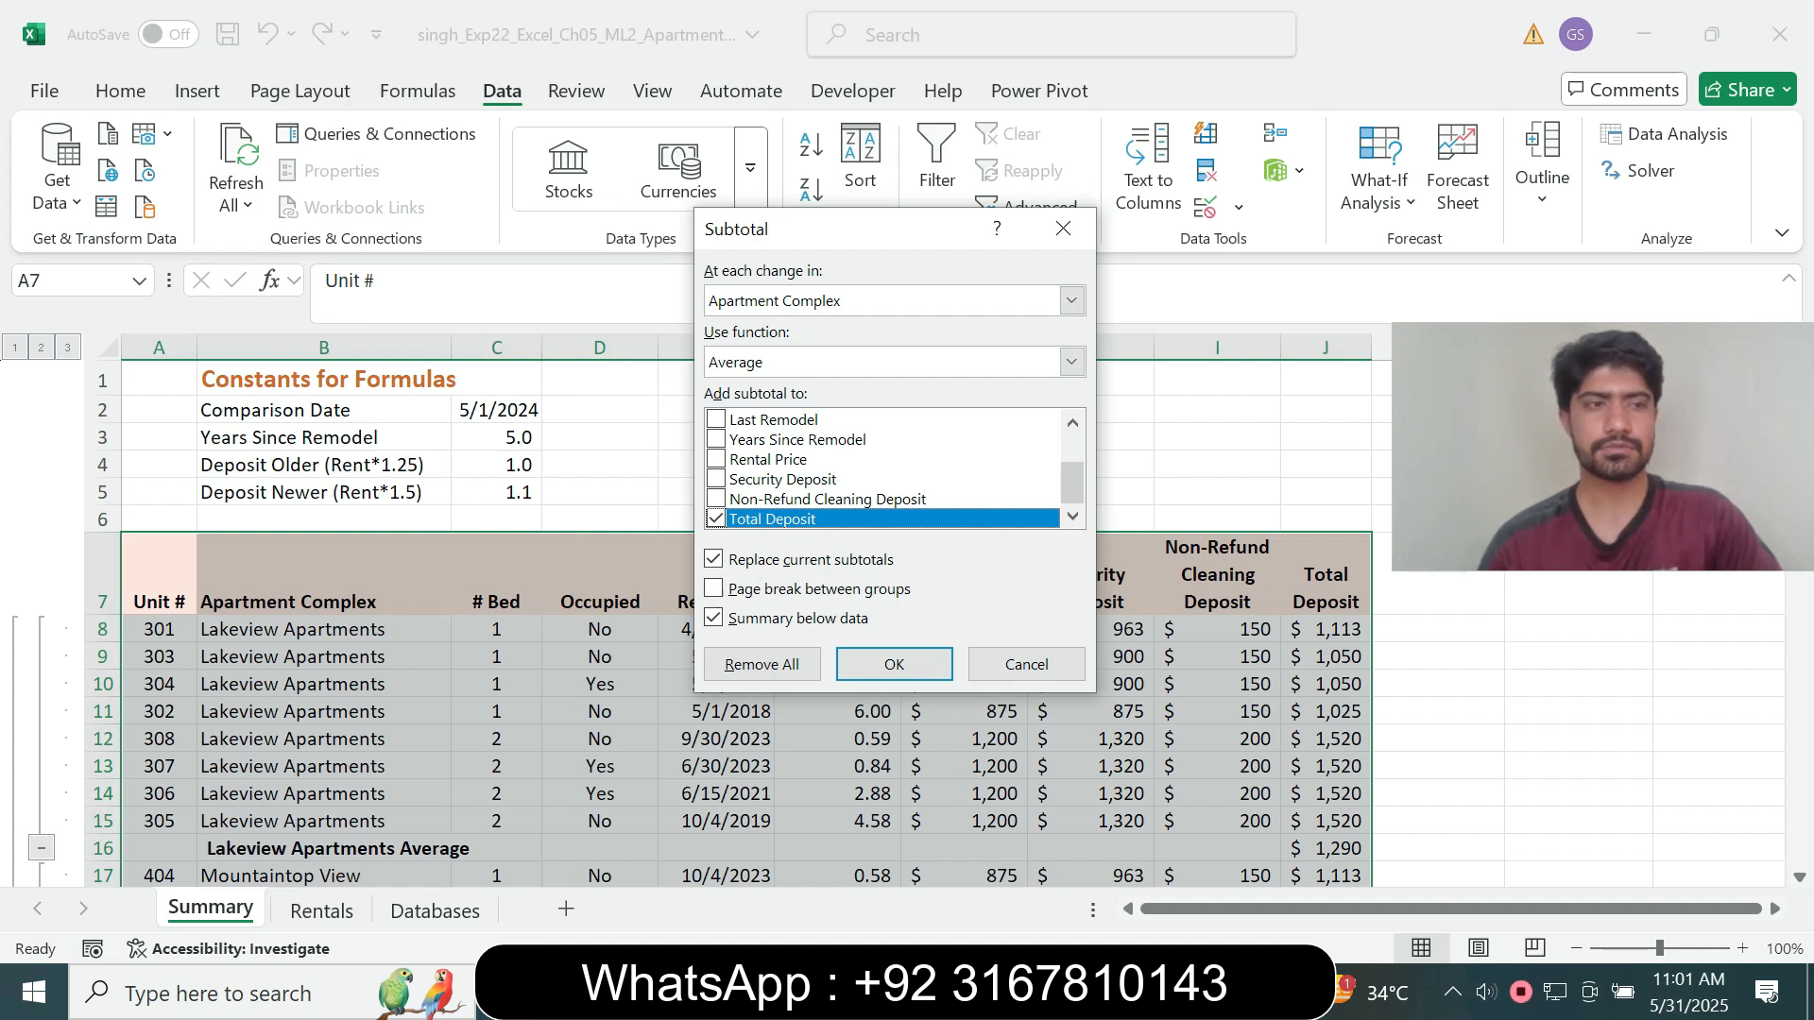
pyautogui.click(1072, 300)
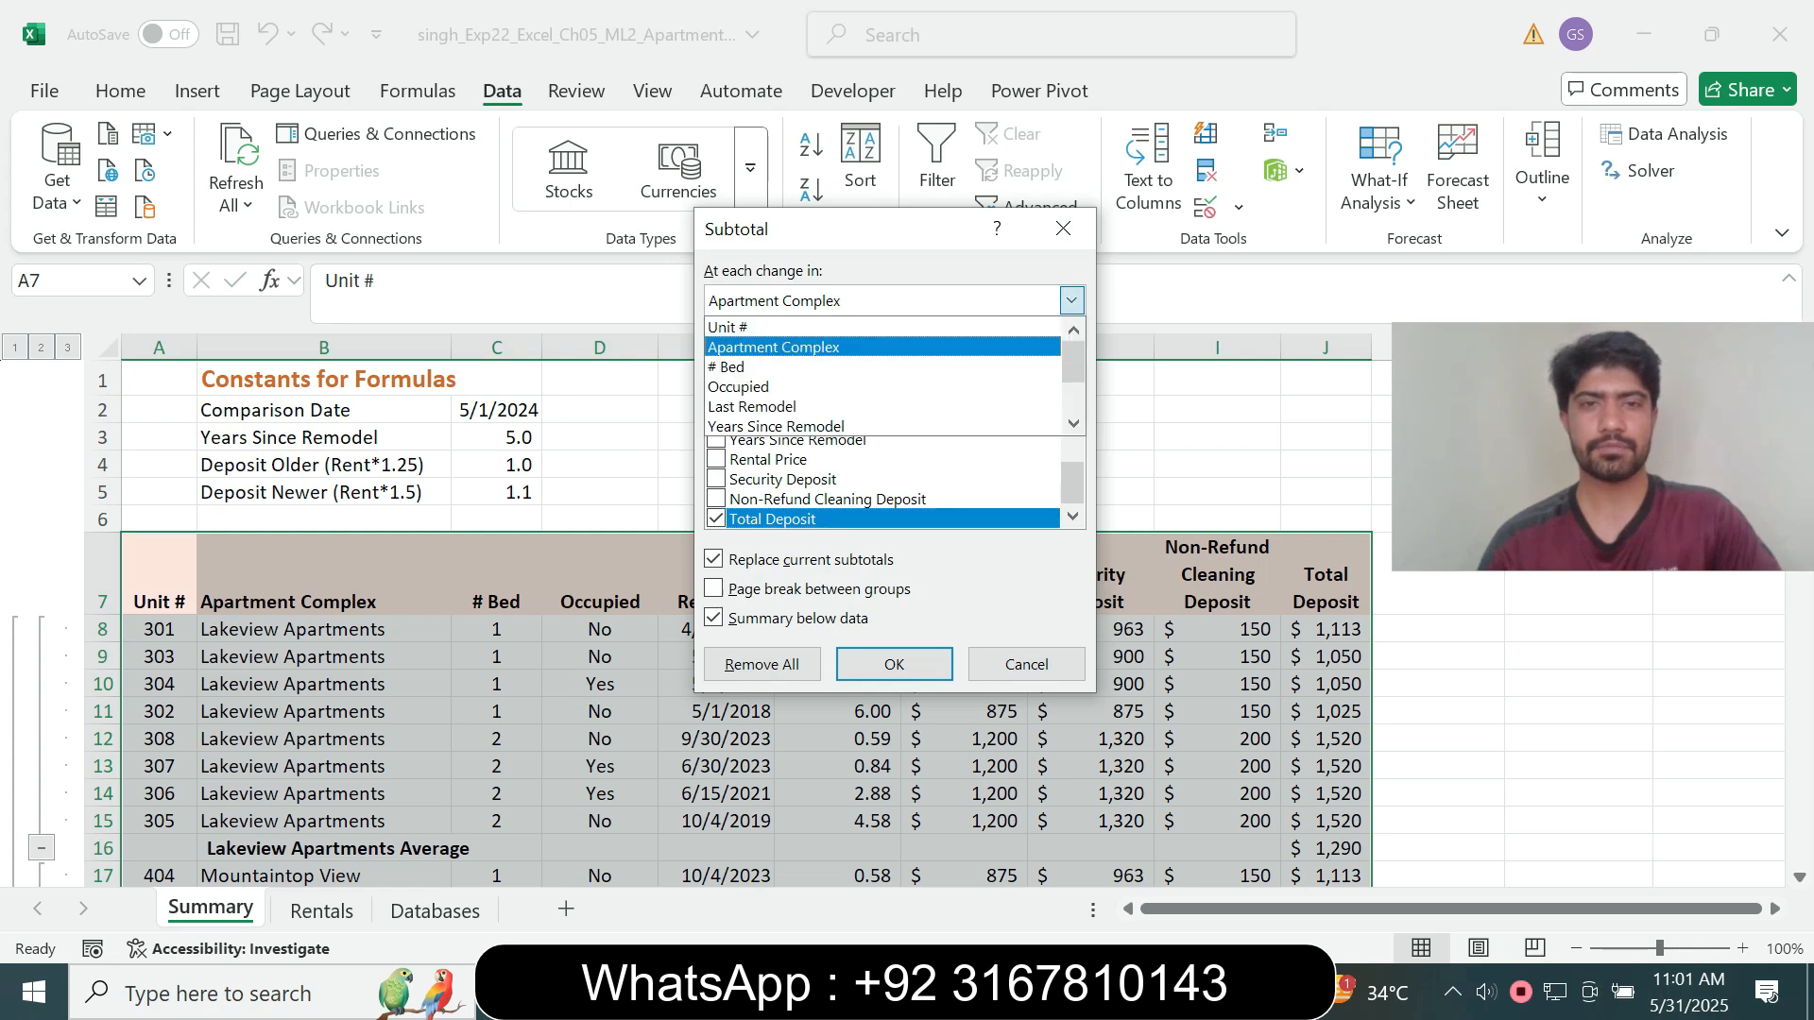
pyautogui.click(726, 366)
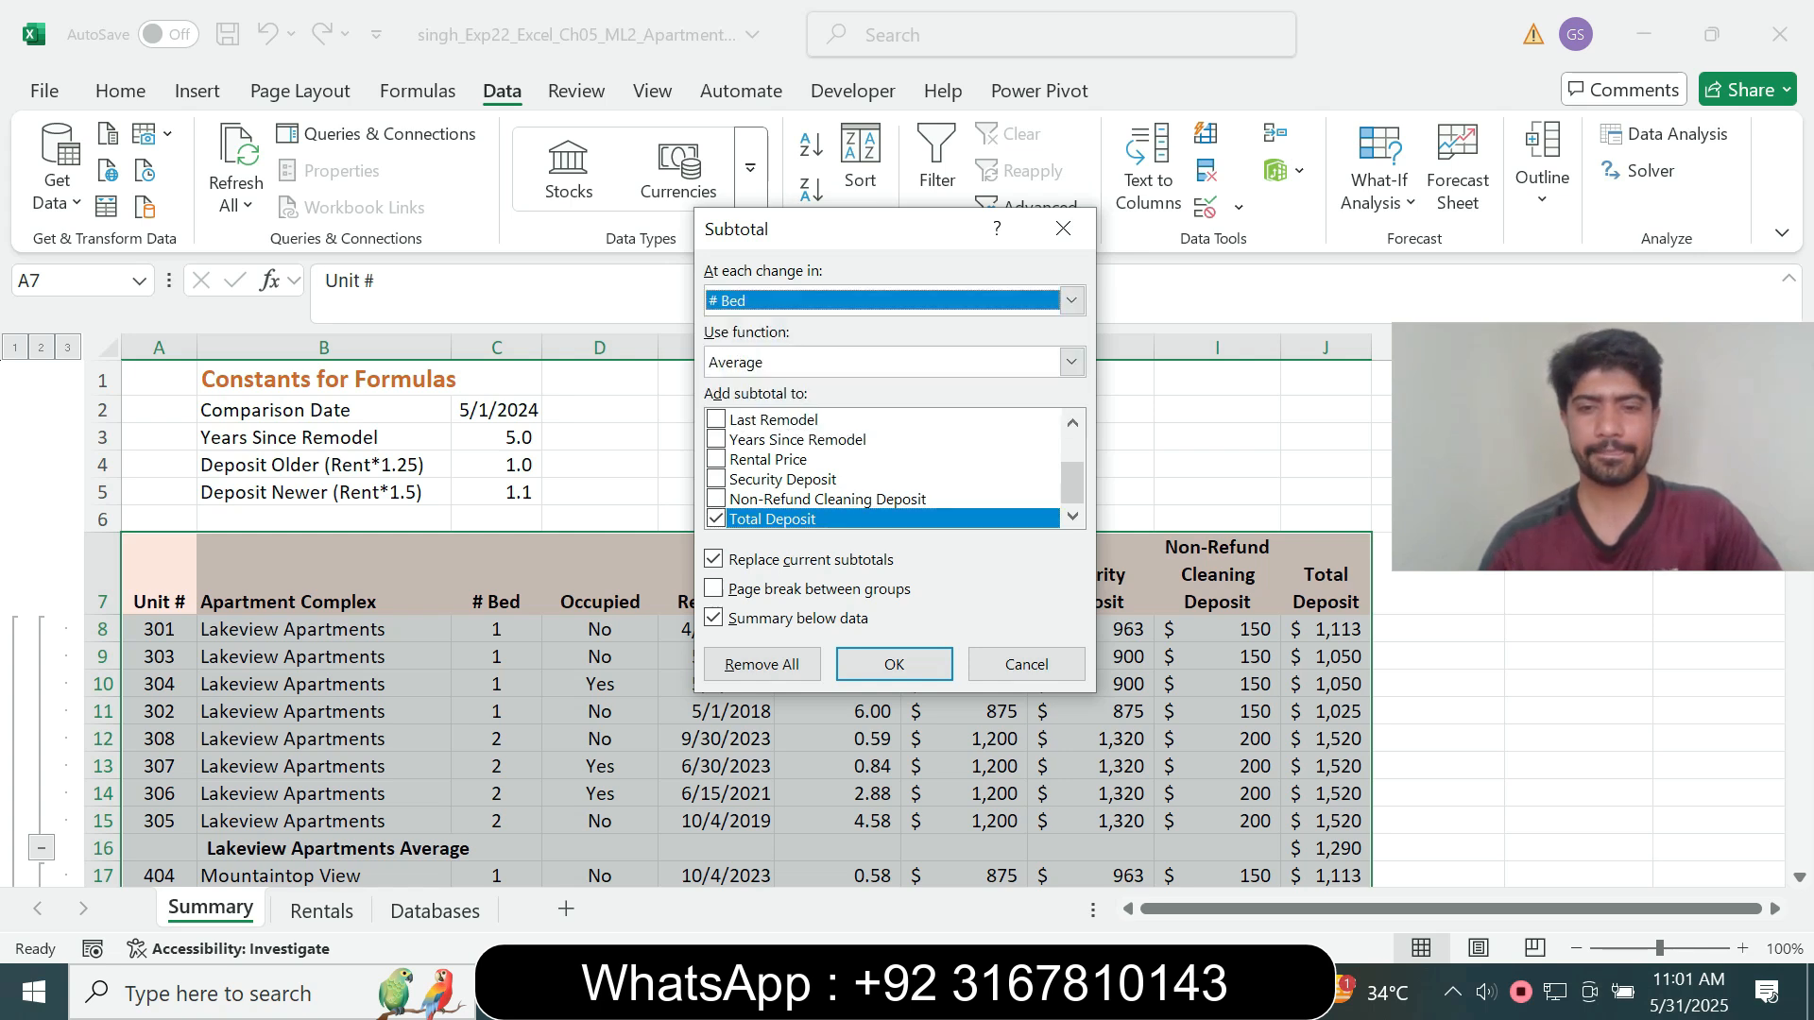
pyautogui.hotkey('alt', 'Tab')
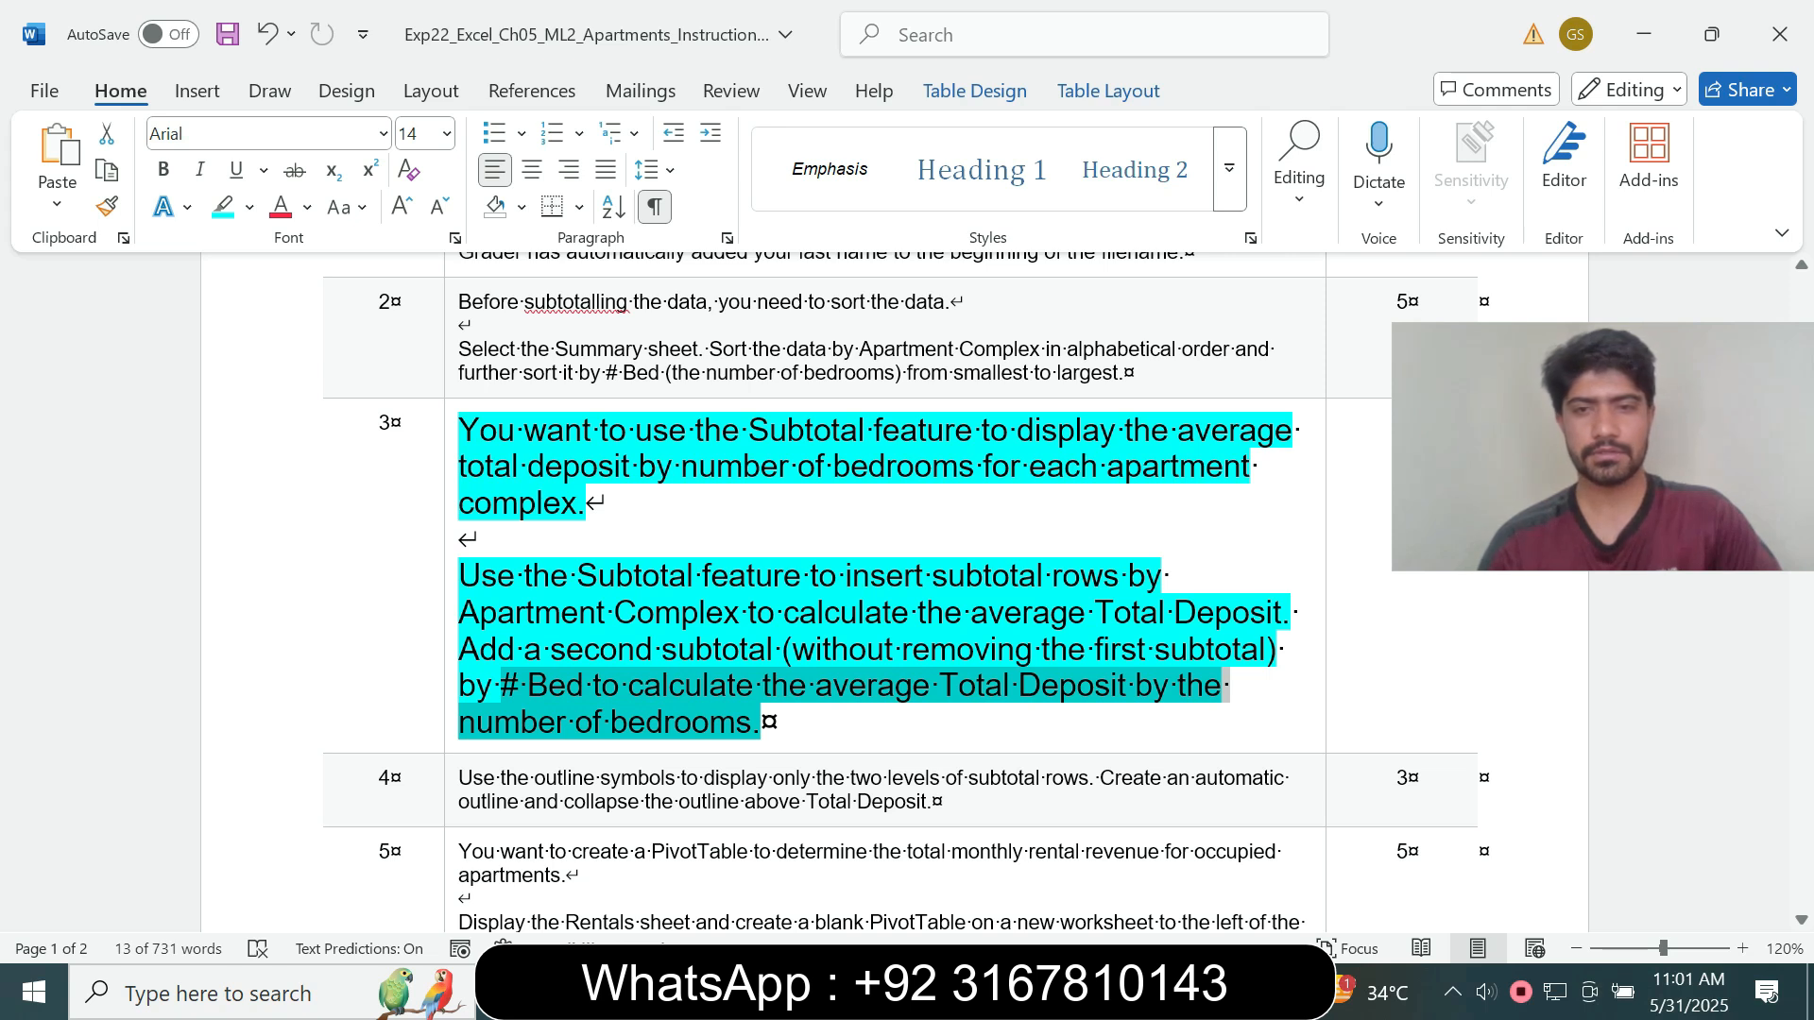
pyautogui.hotkey('alt', 'Tab')
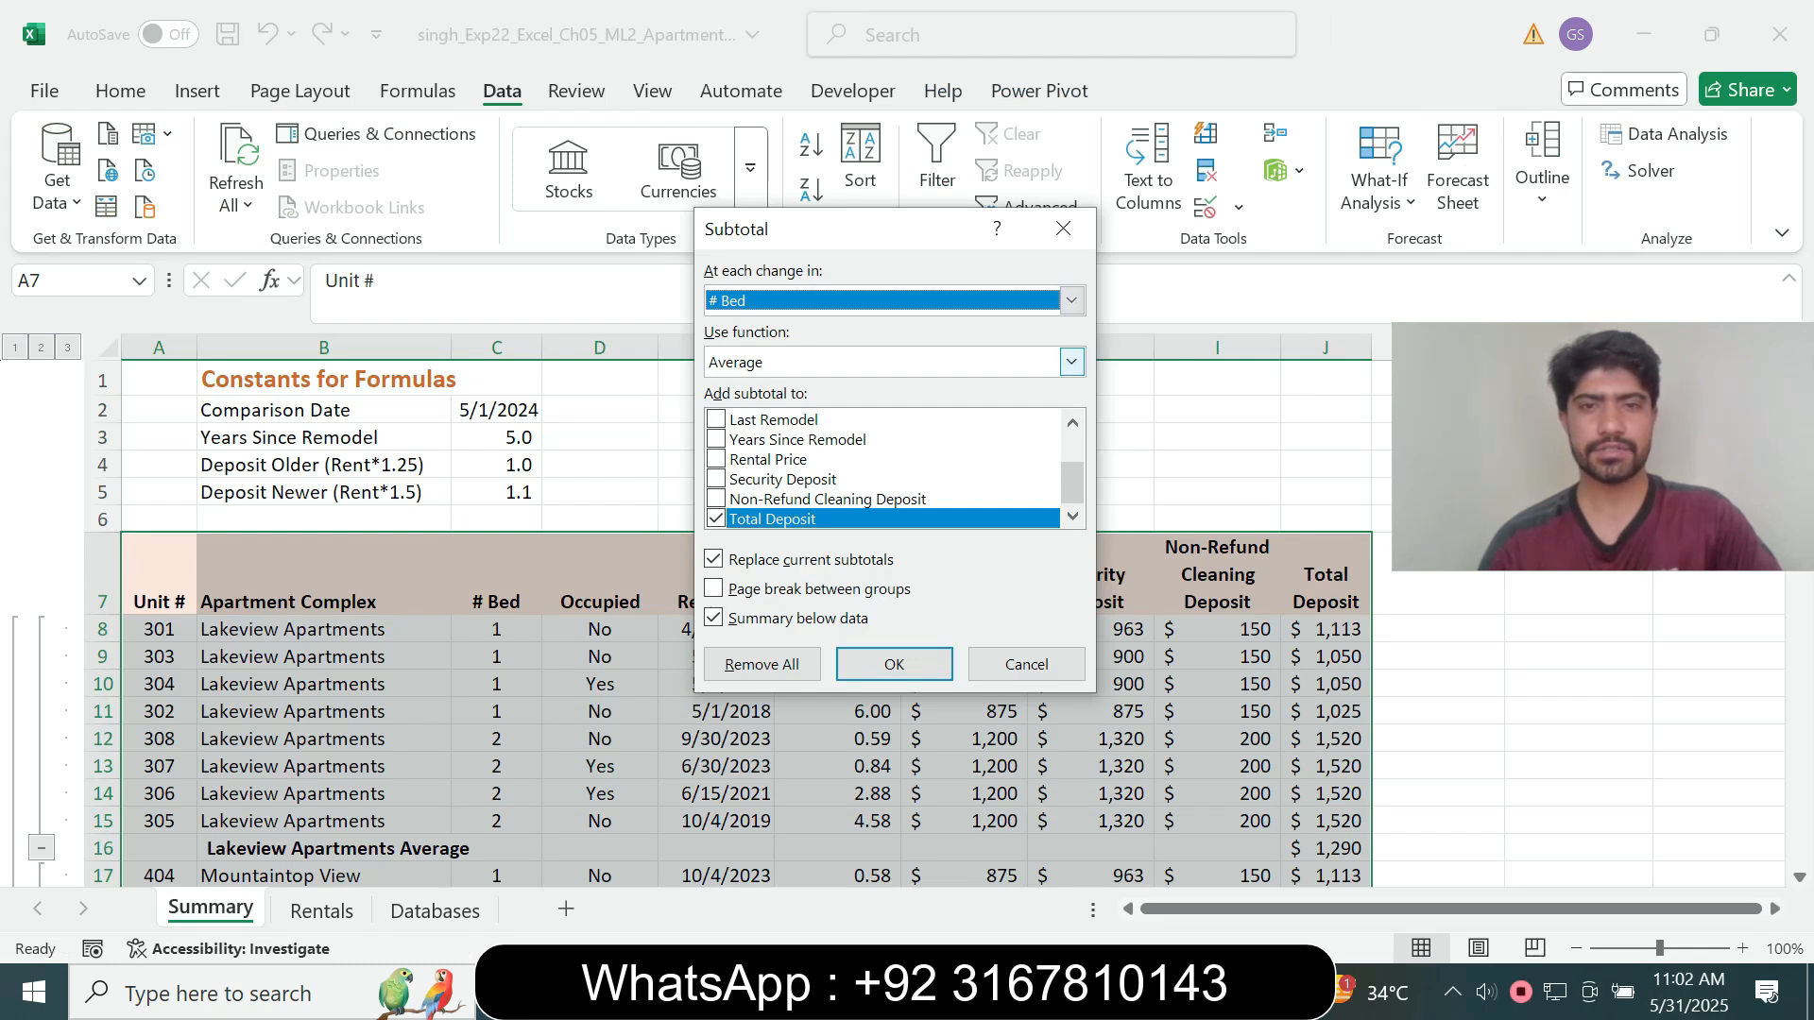
pyautogui.click(1072, 362)
pyautogui.click(749, 425)
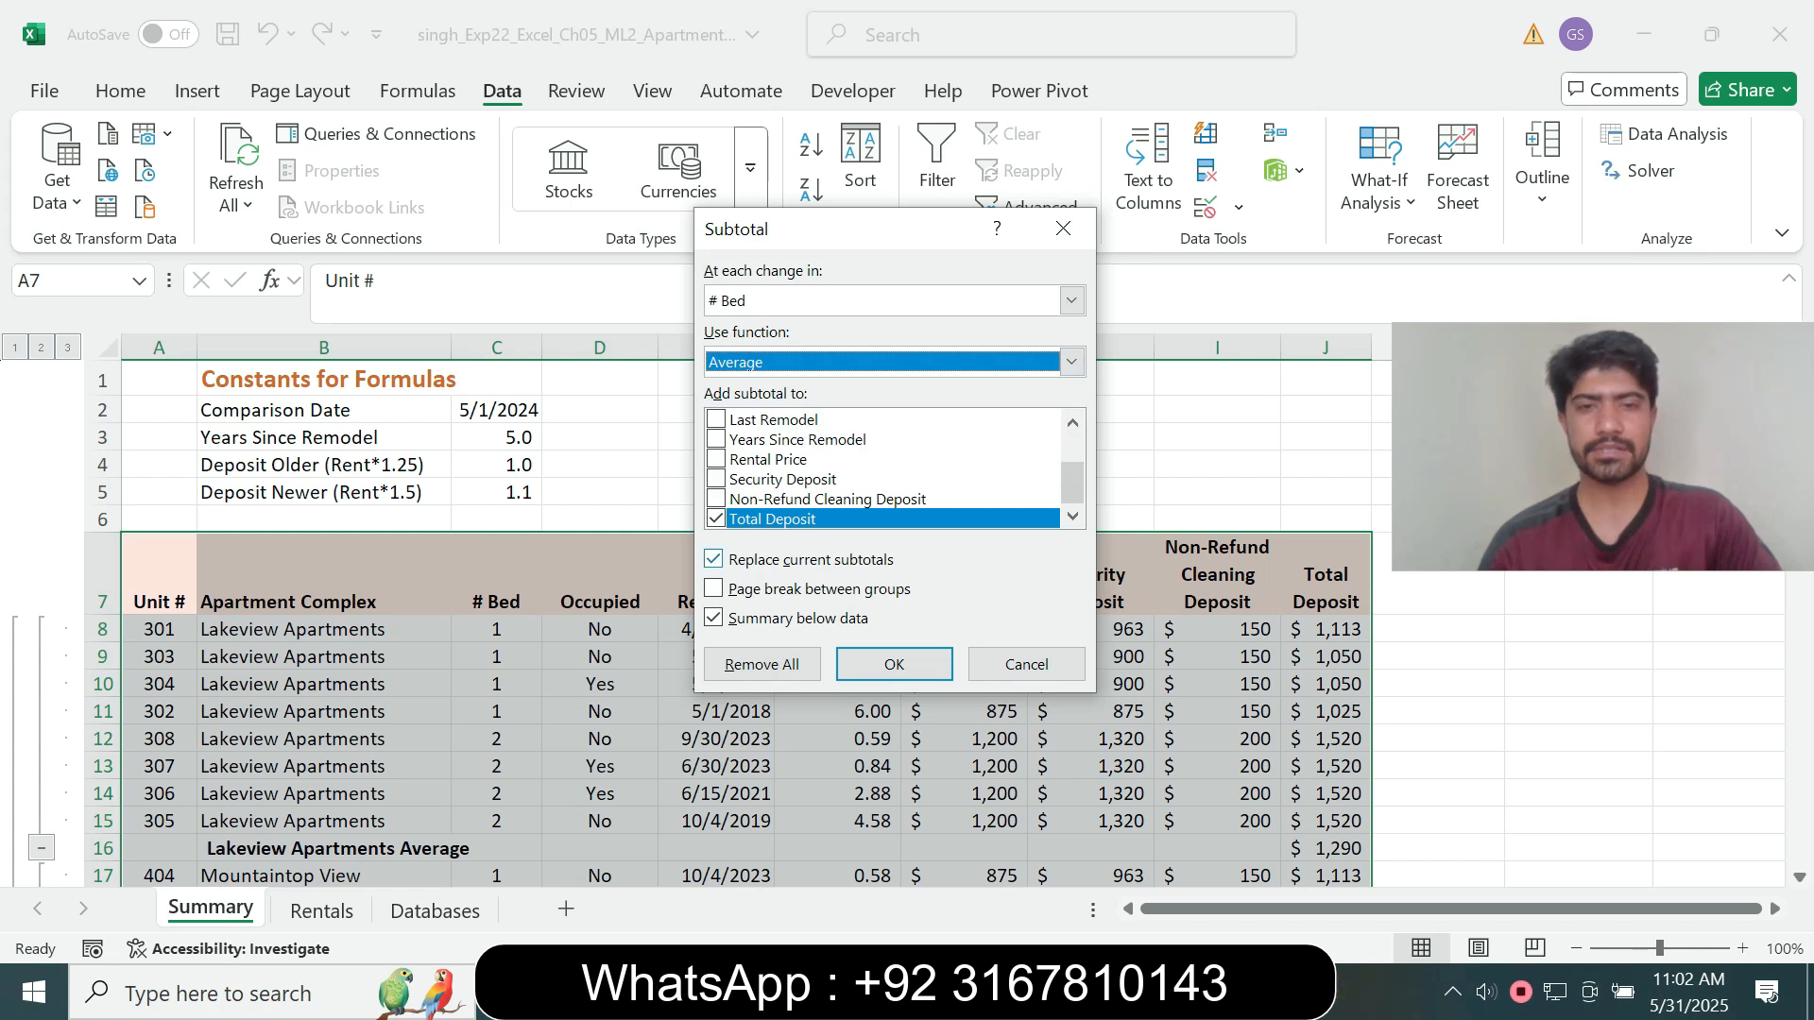
pyautogui.click(713, 559)
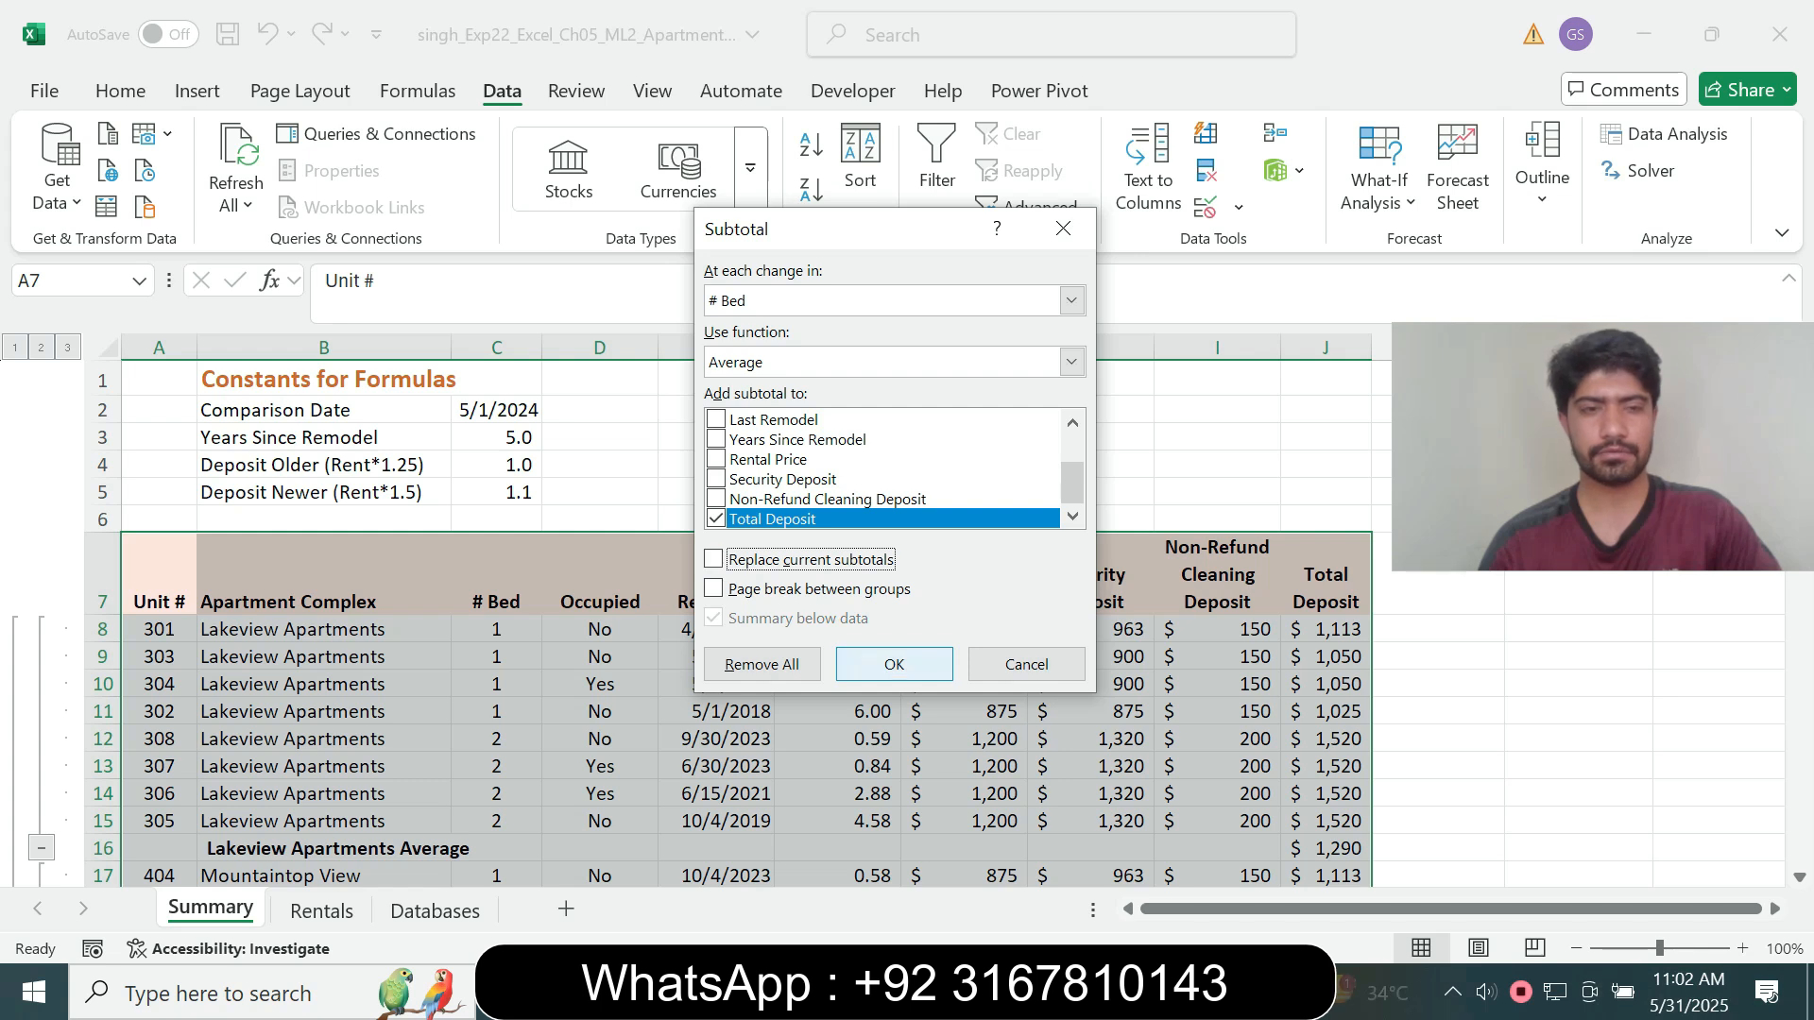
pyautogui.press('Return')
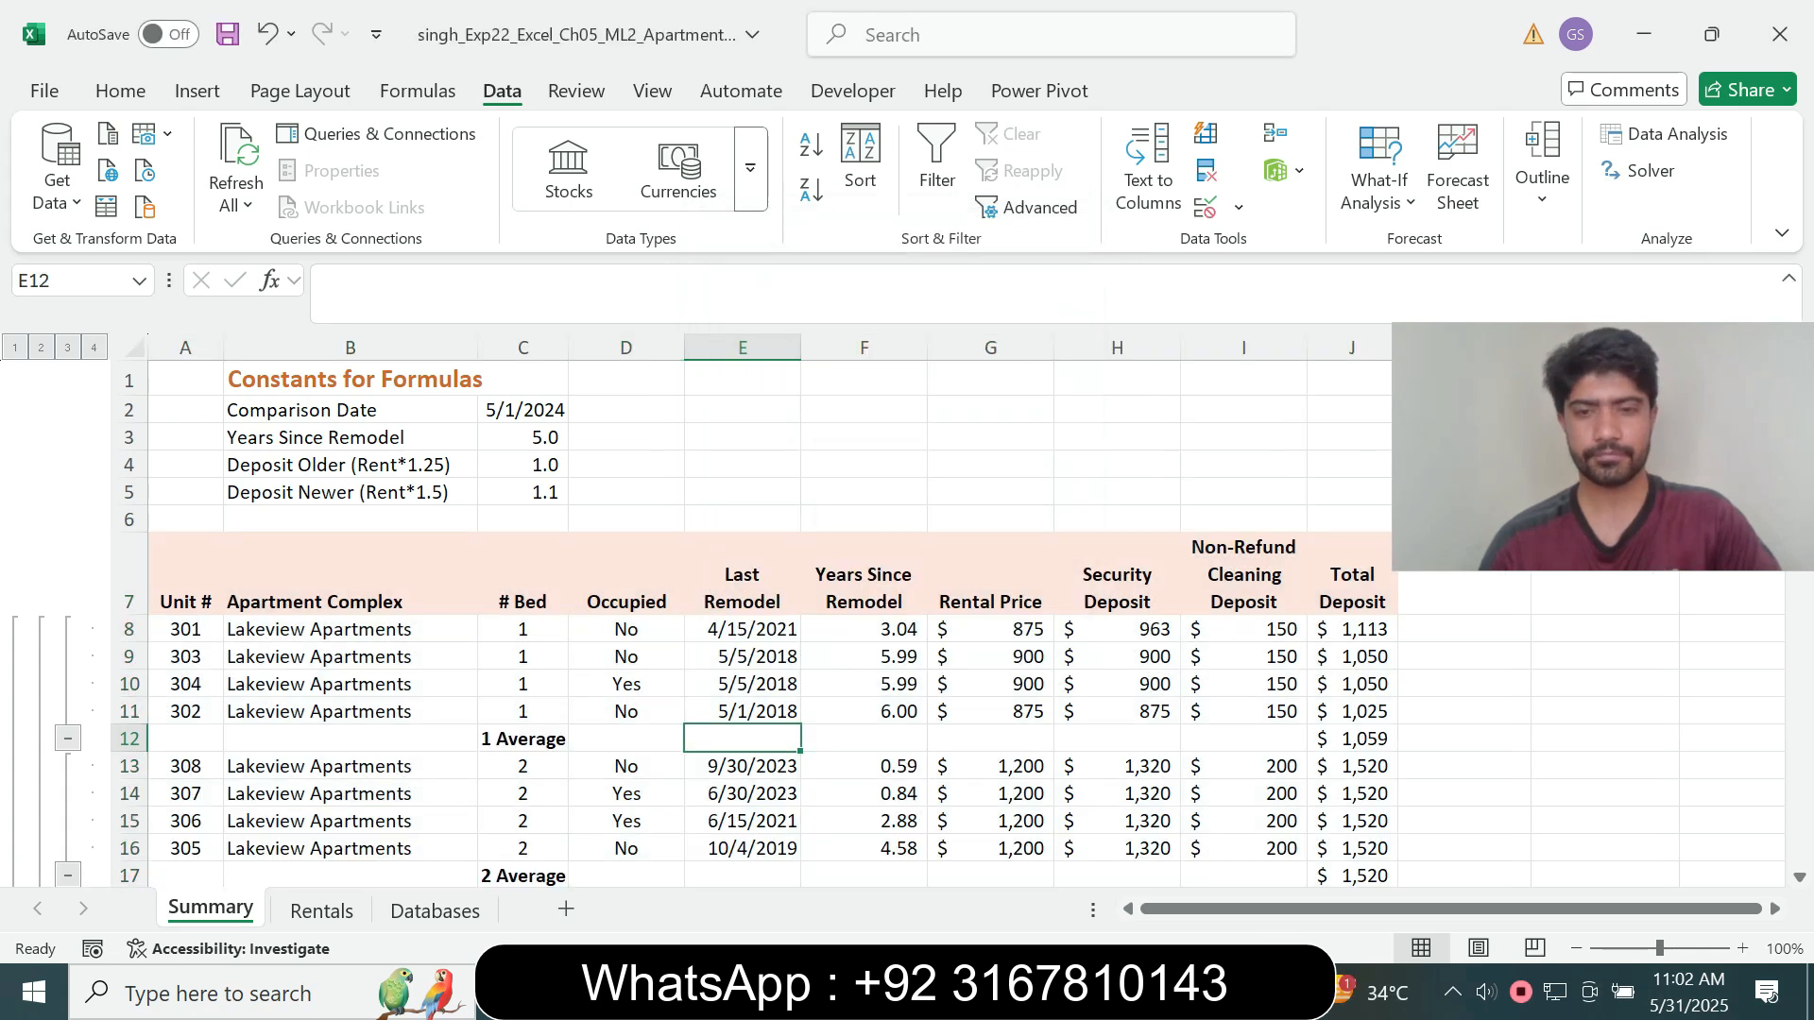
# - Return to the Word instructions, set the step 3 text to 9 pt and remove its highlight
pyautogui.hotkey('alt', 'Tab')
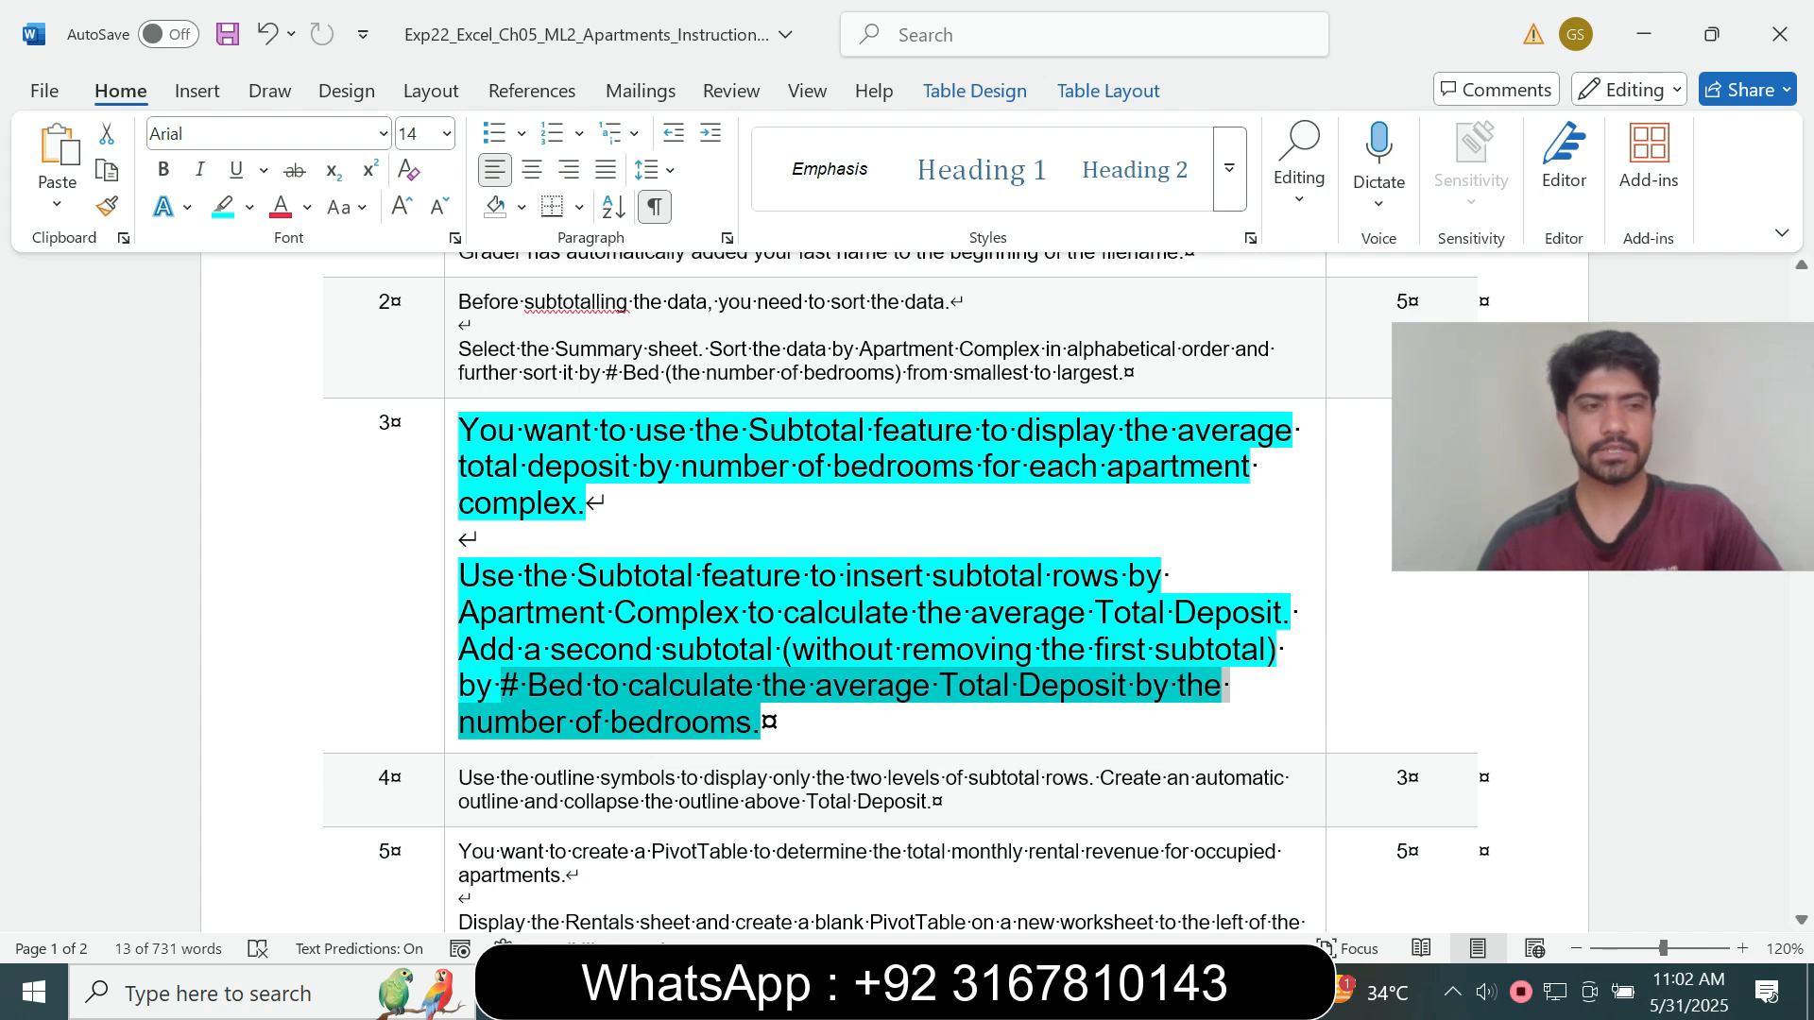
pyautogui.click(452, 682)
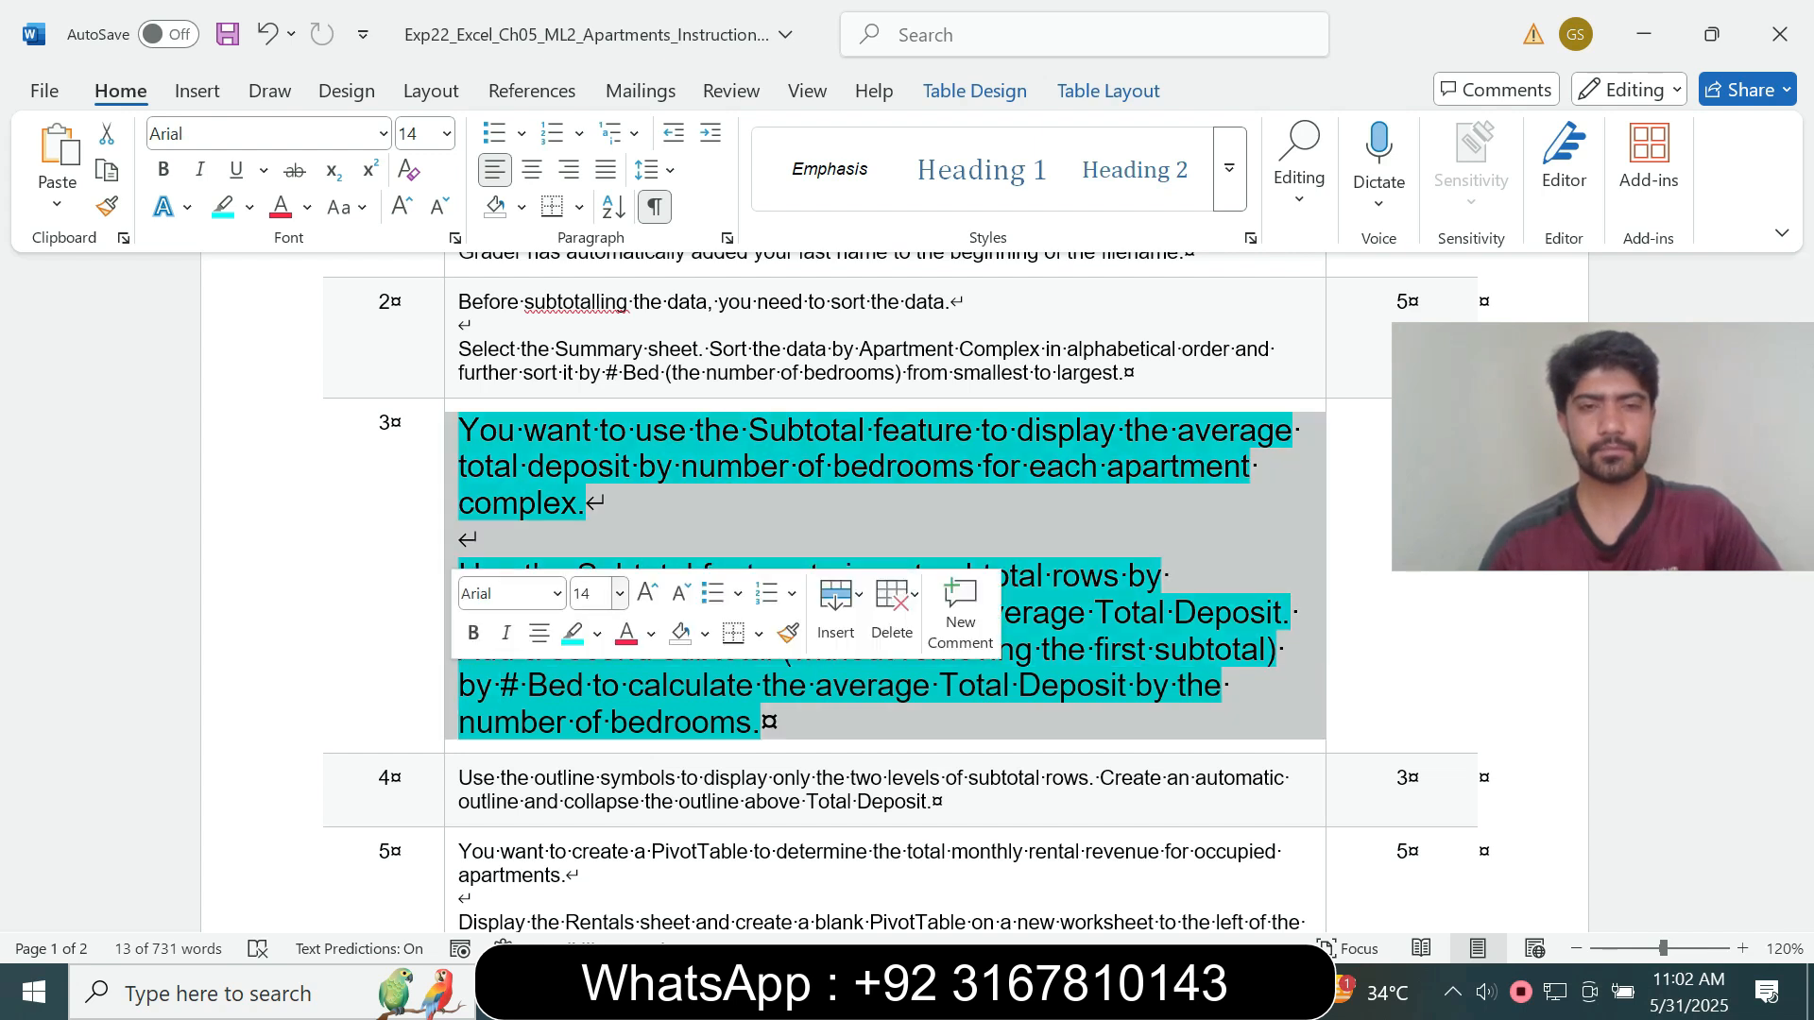
pyautogui.click(619, 593)
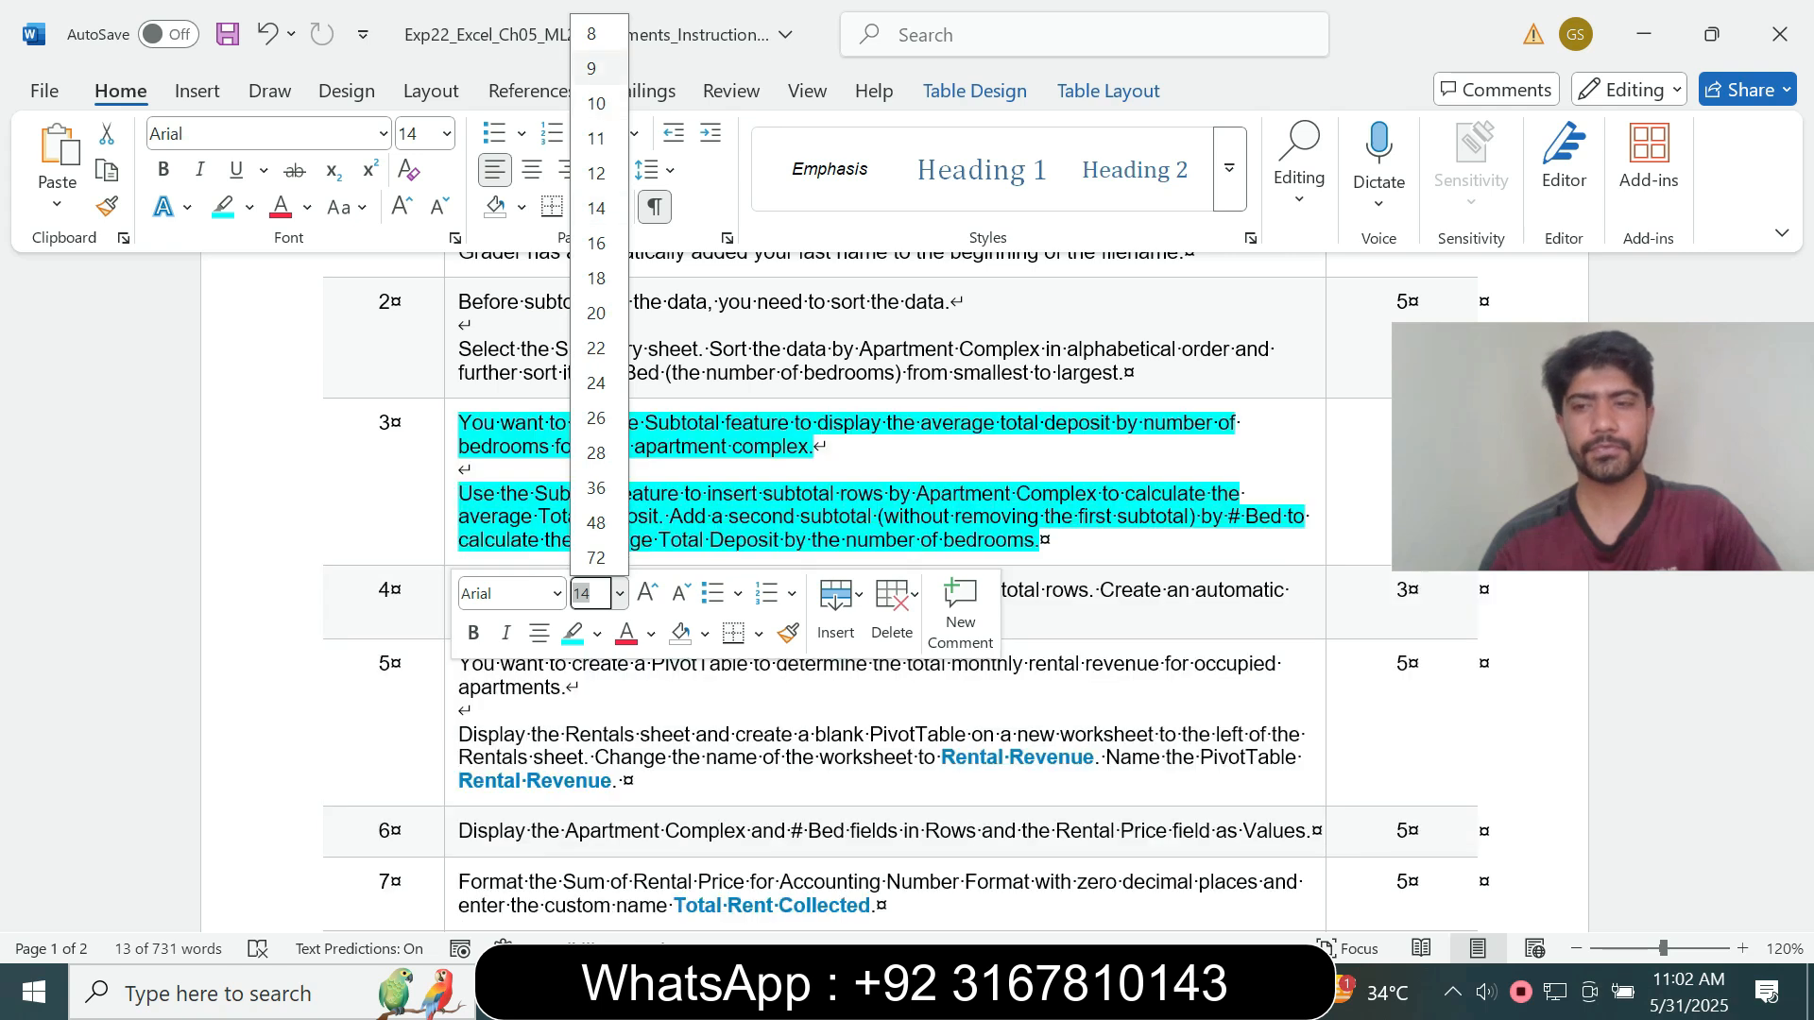
pyautogui.click(592, 68)
pyautogui.click(249, 207)
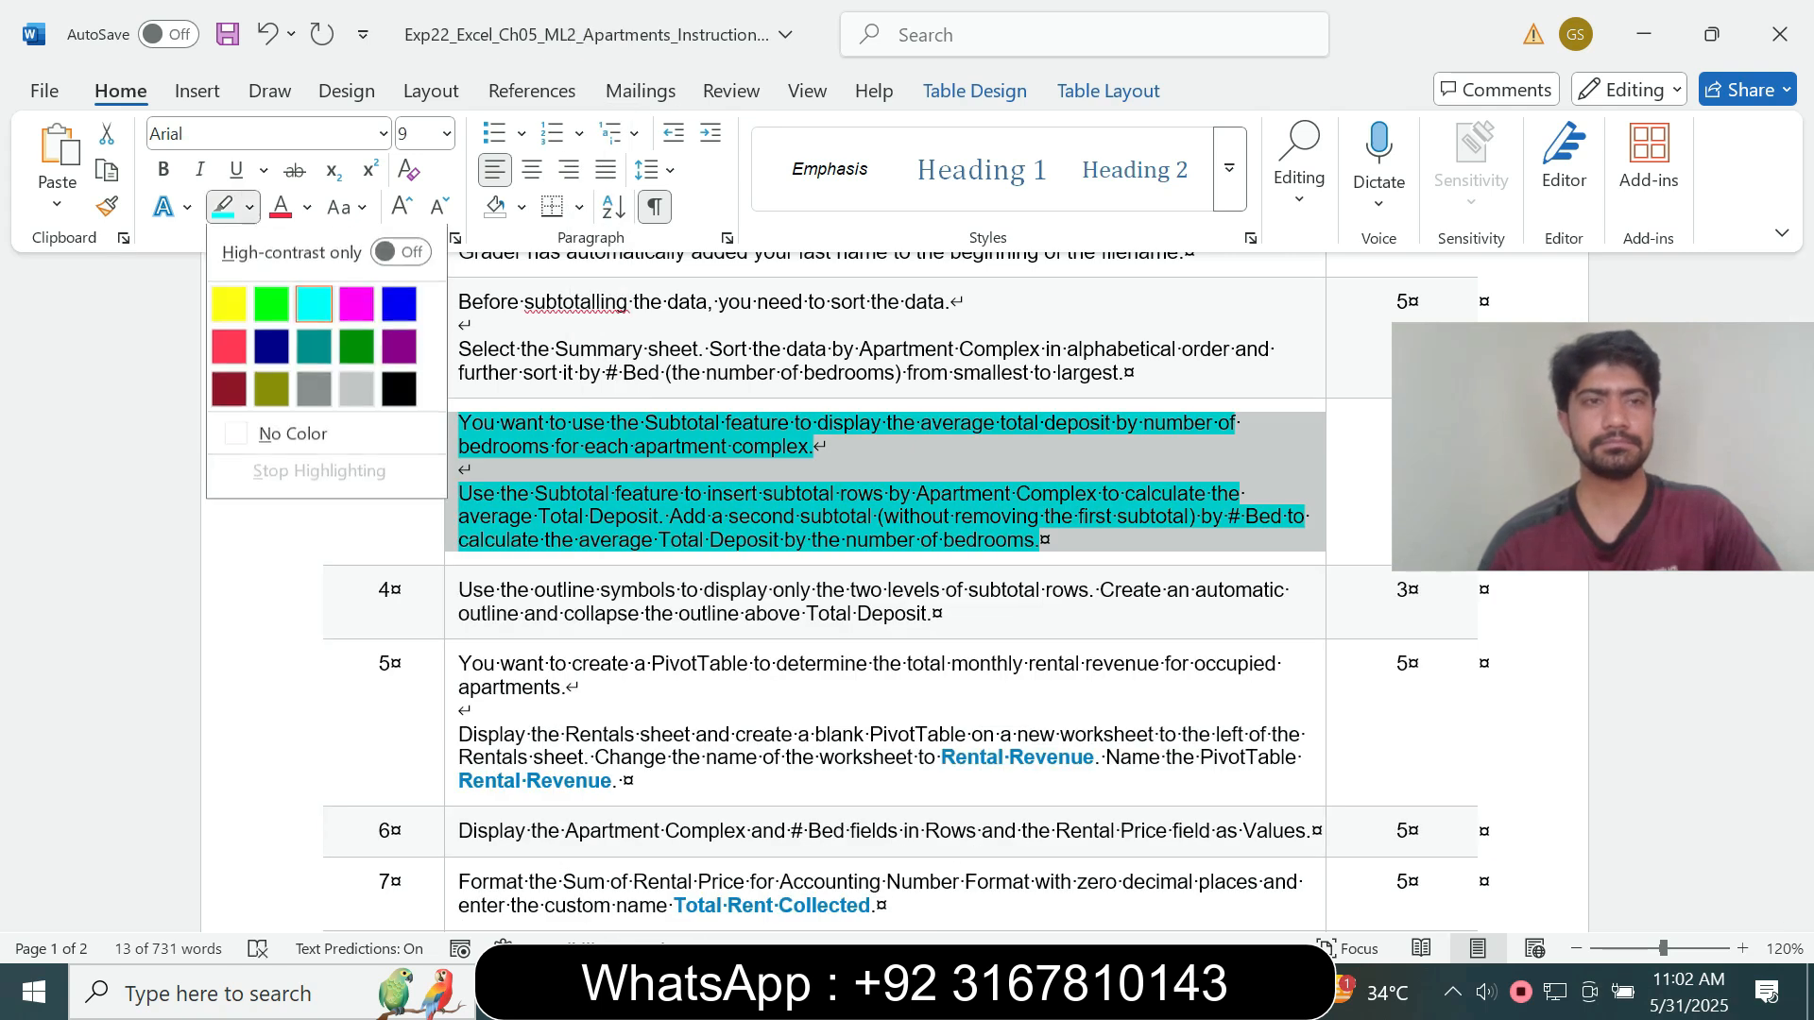
pyautogui.click(292, 436)
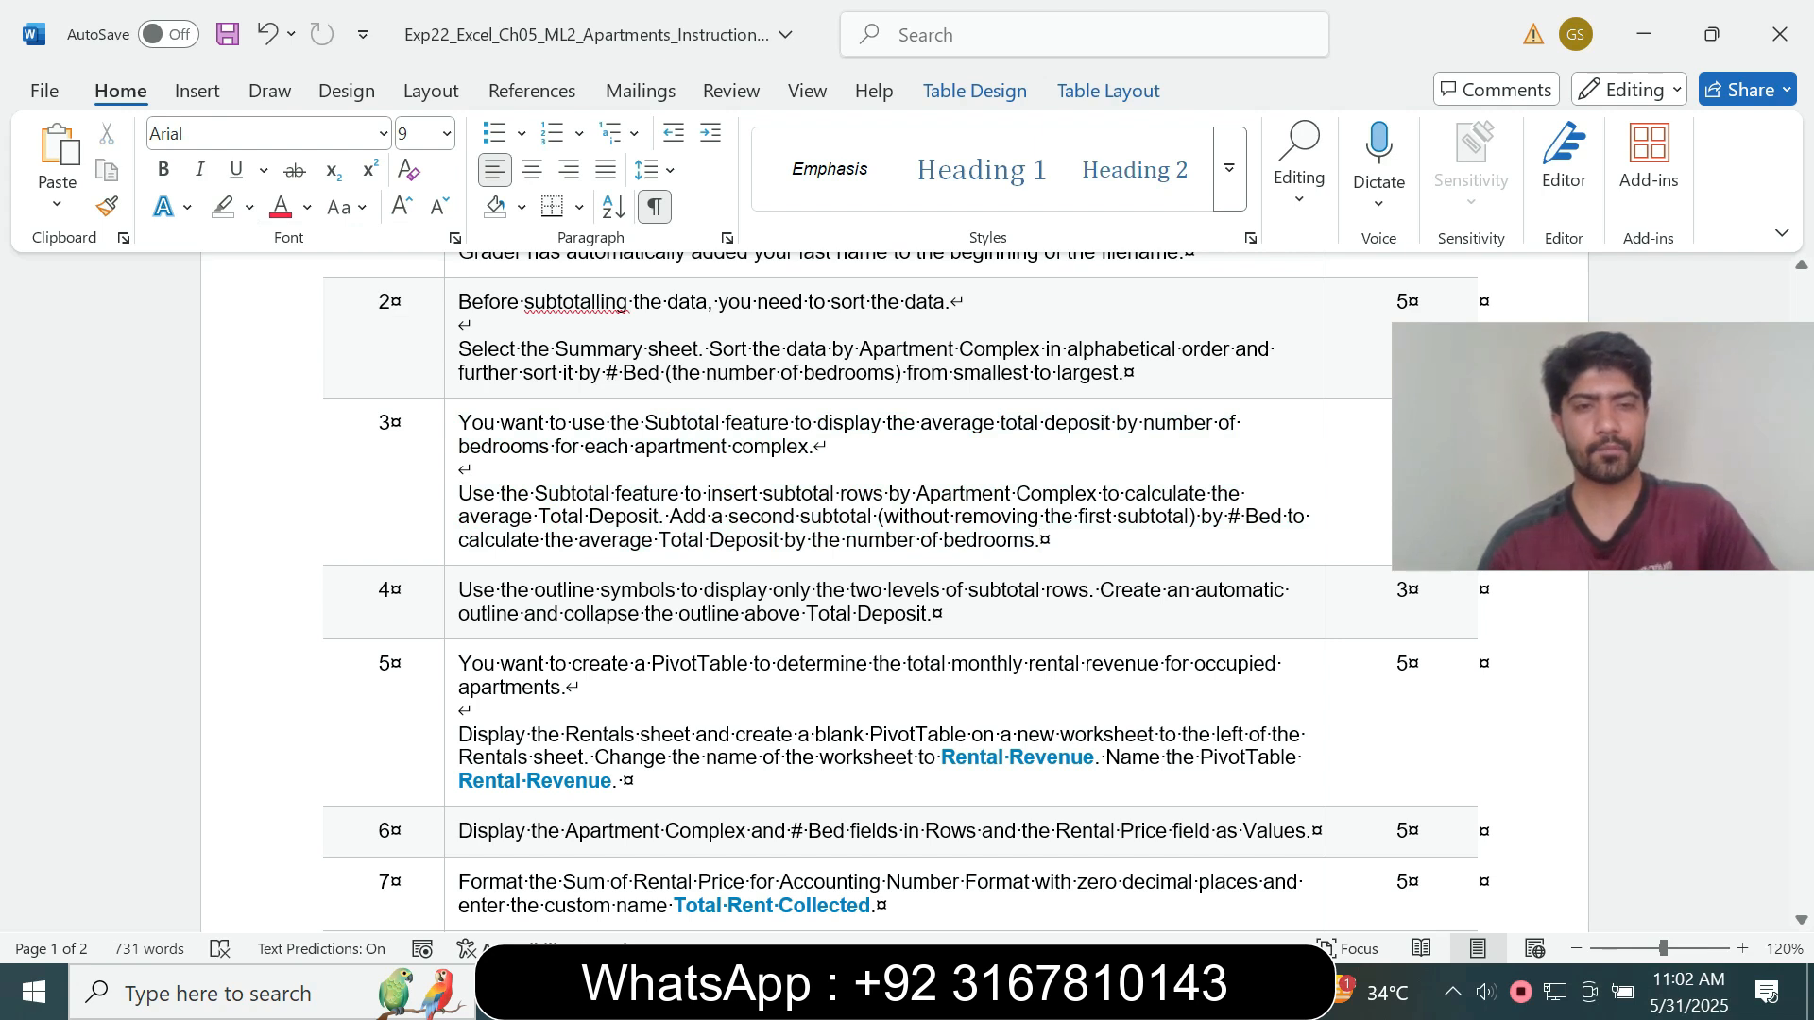
# - Set the step 4 instruction text to 14 pt and highlight it in turquoise
pyautogui.click(451, 597)
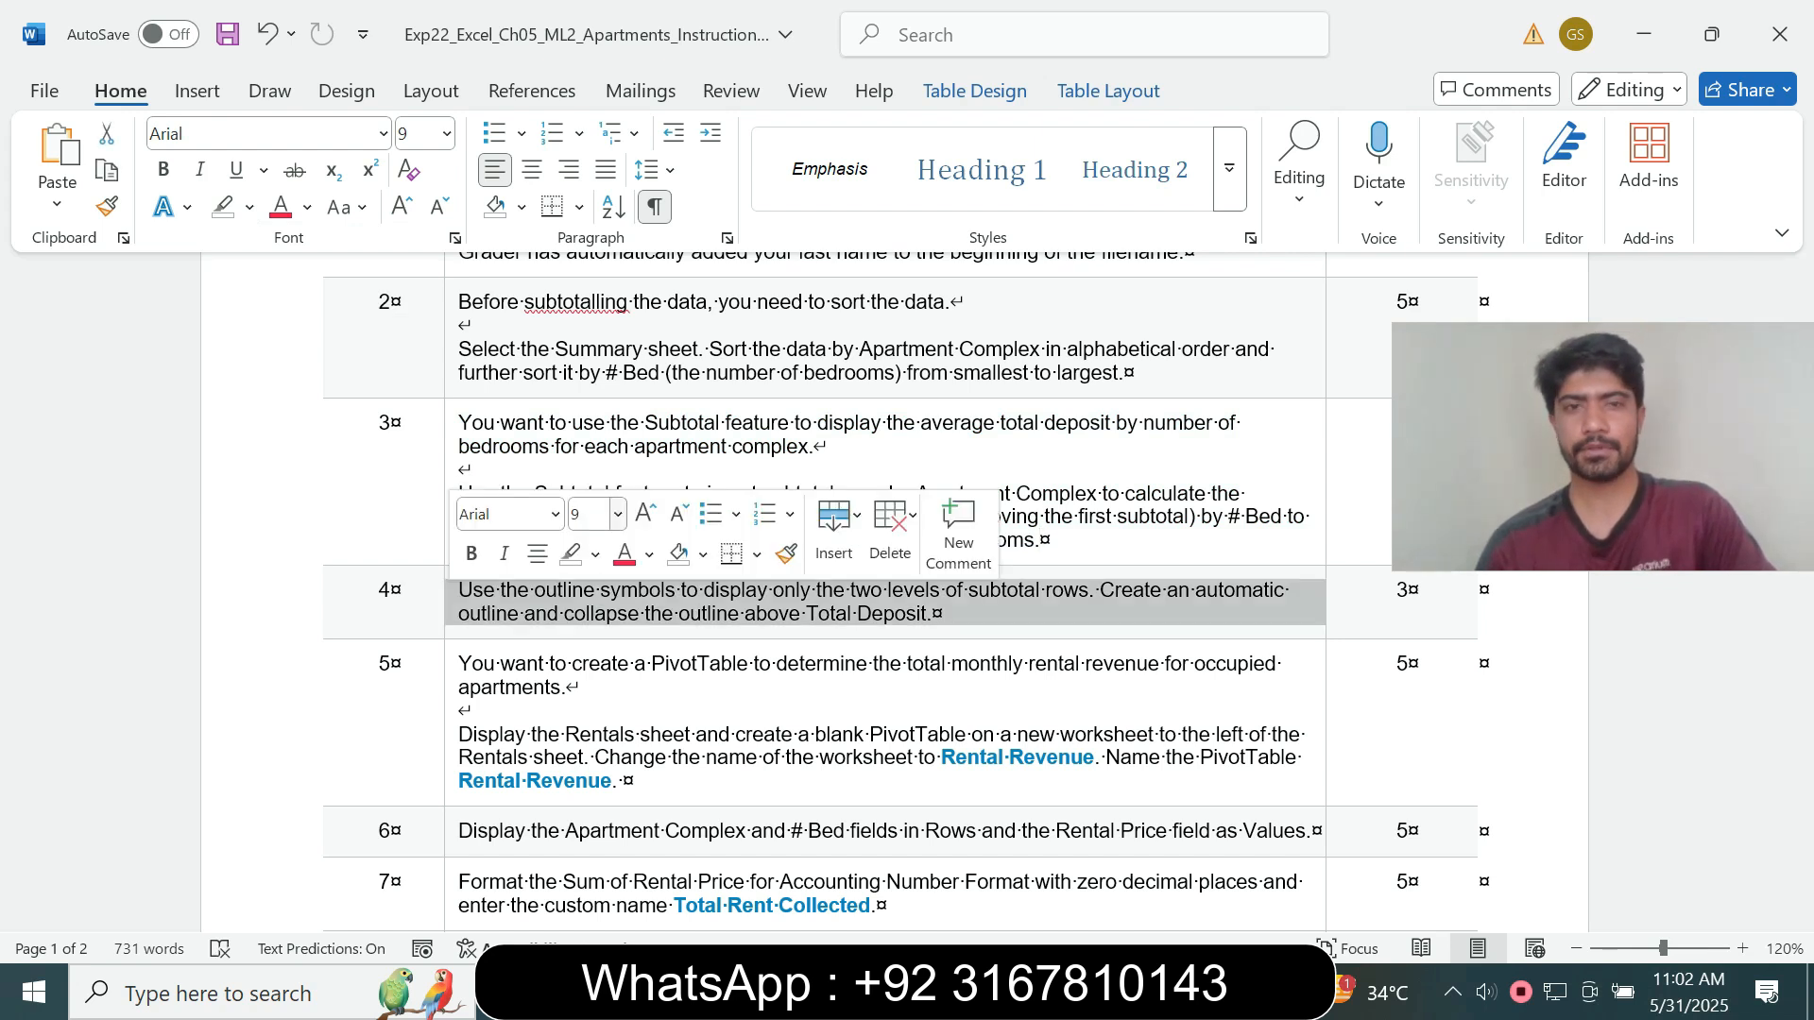
pyautogui.click(618, 515)
pyautogui.click(595, 194)
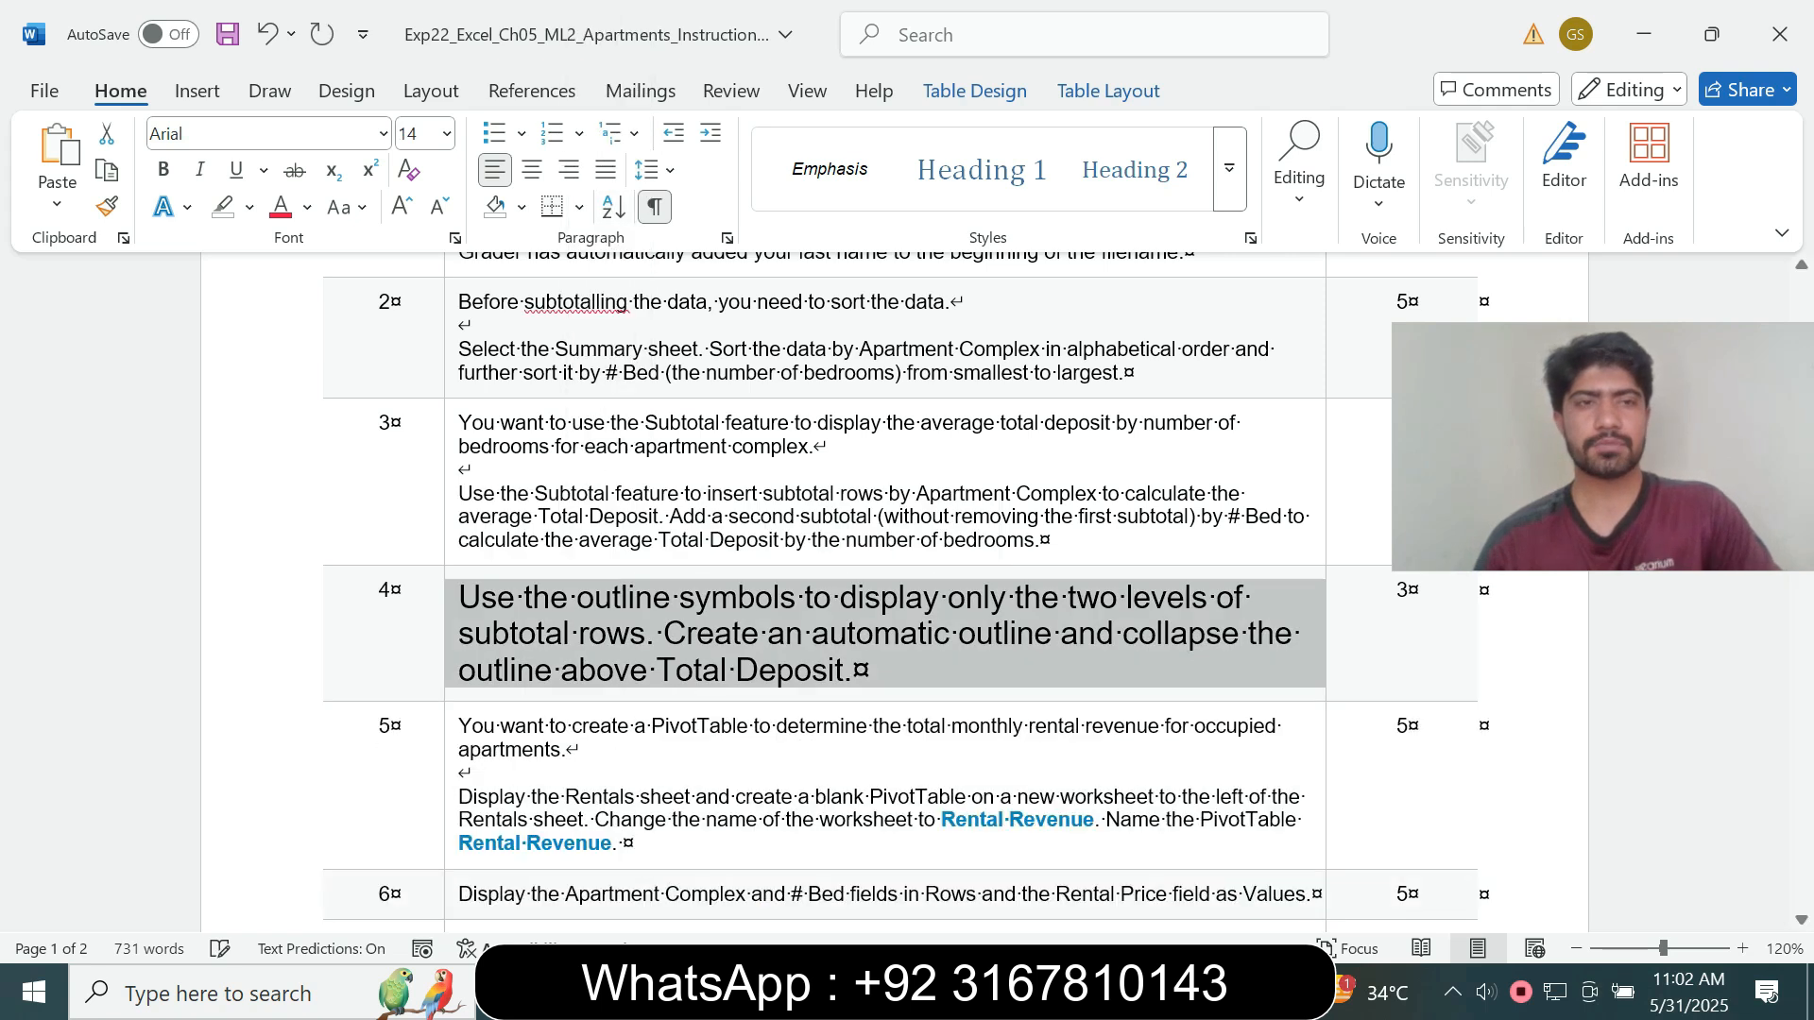
pyautogui.click(249, 207)
pyautogui.click(272, 349)
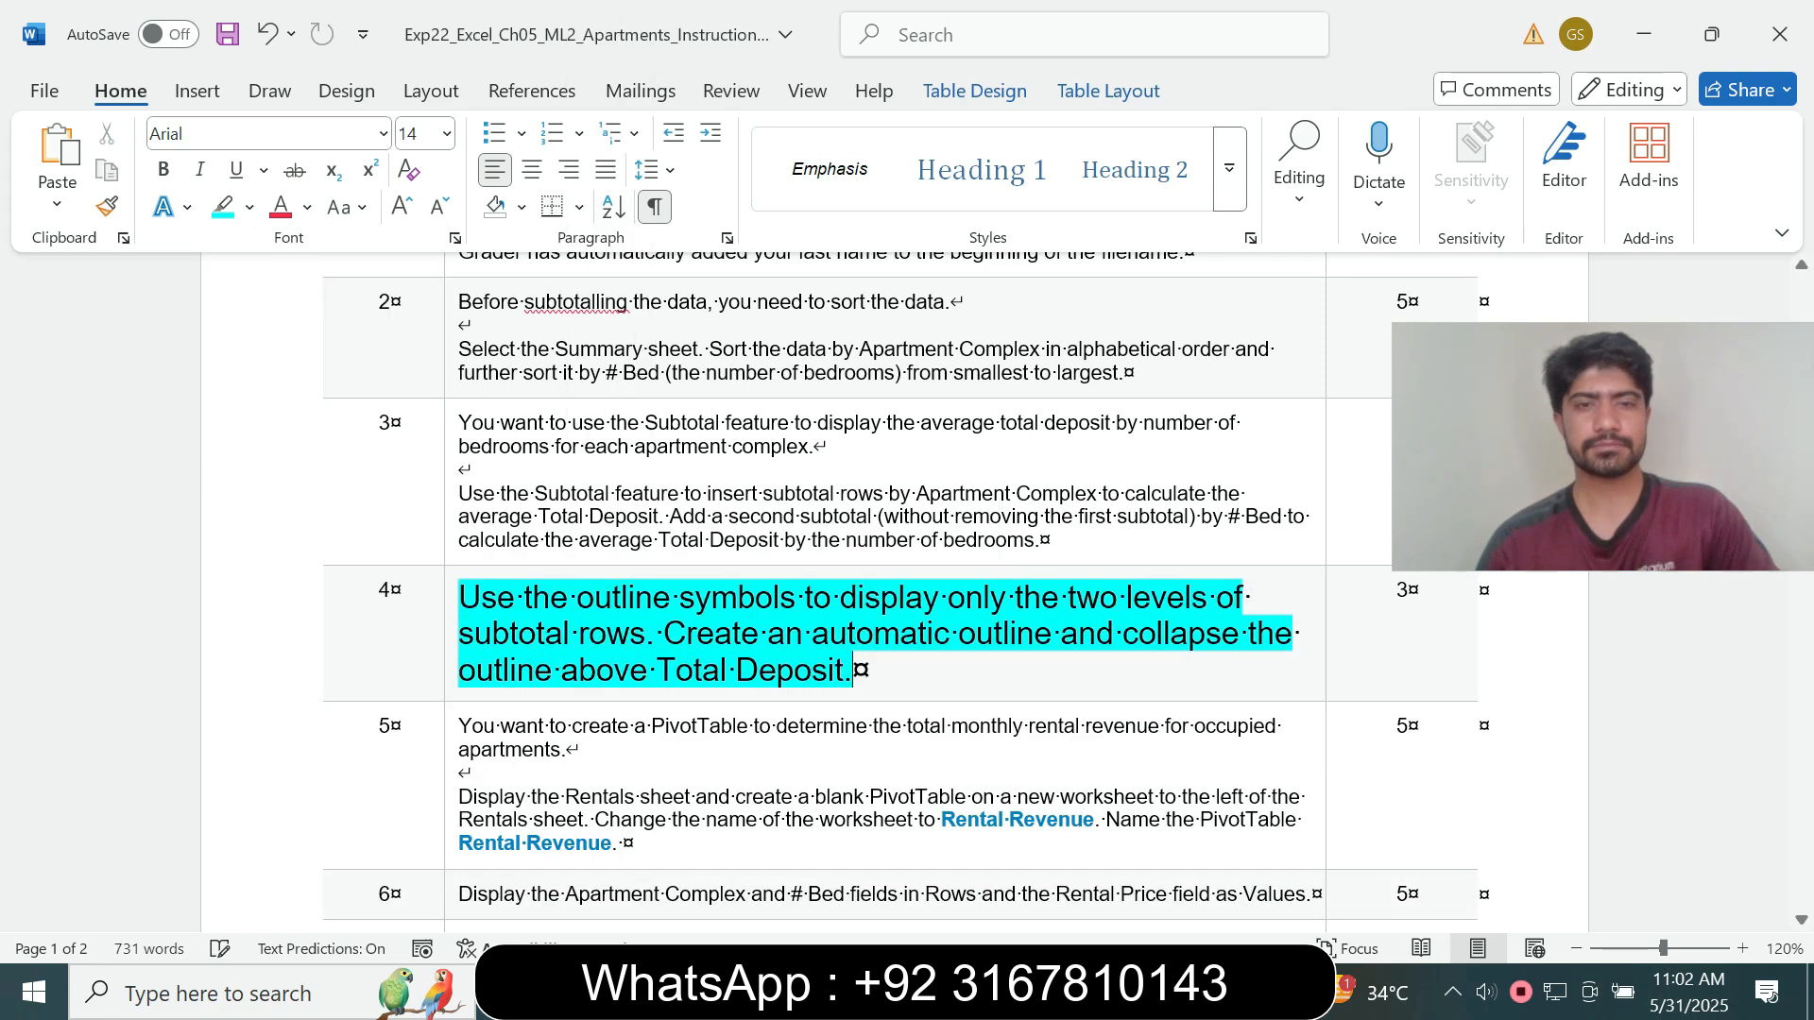
# - Consult step 4 in Word, switch to the Excel workbook and create an automatic outline on the Summary sheet, modifying the existing outline
pyautogui.scroll(-1, 907, 593)
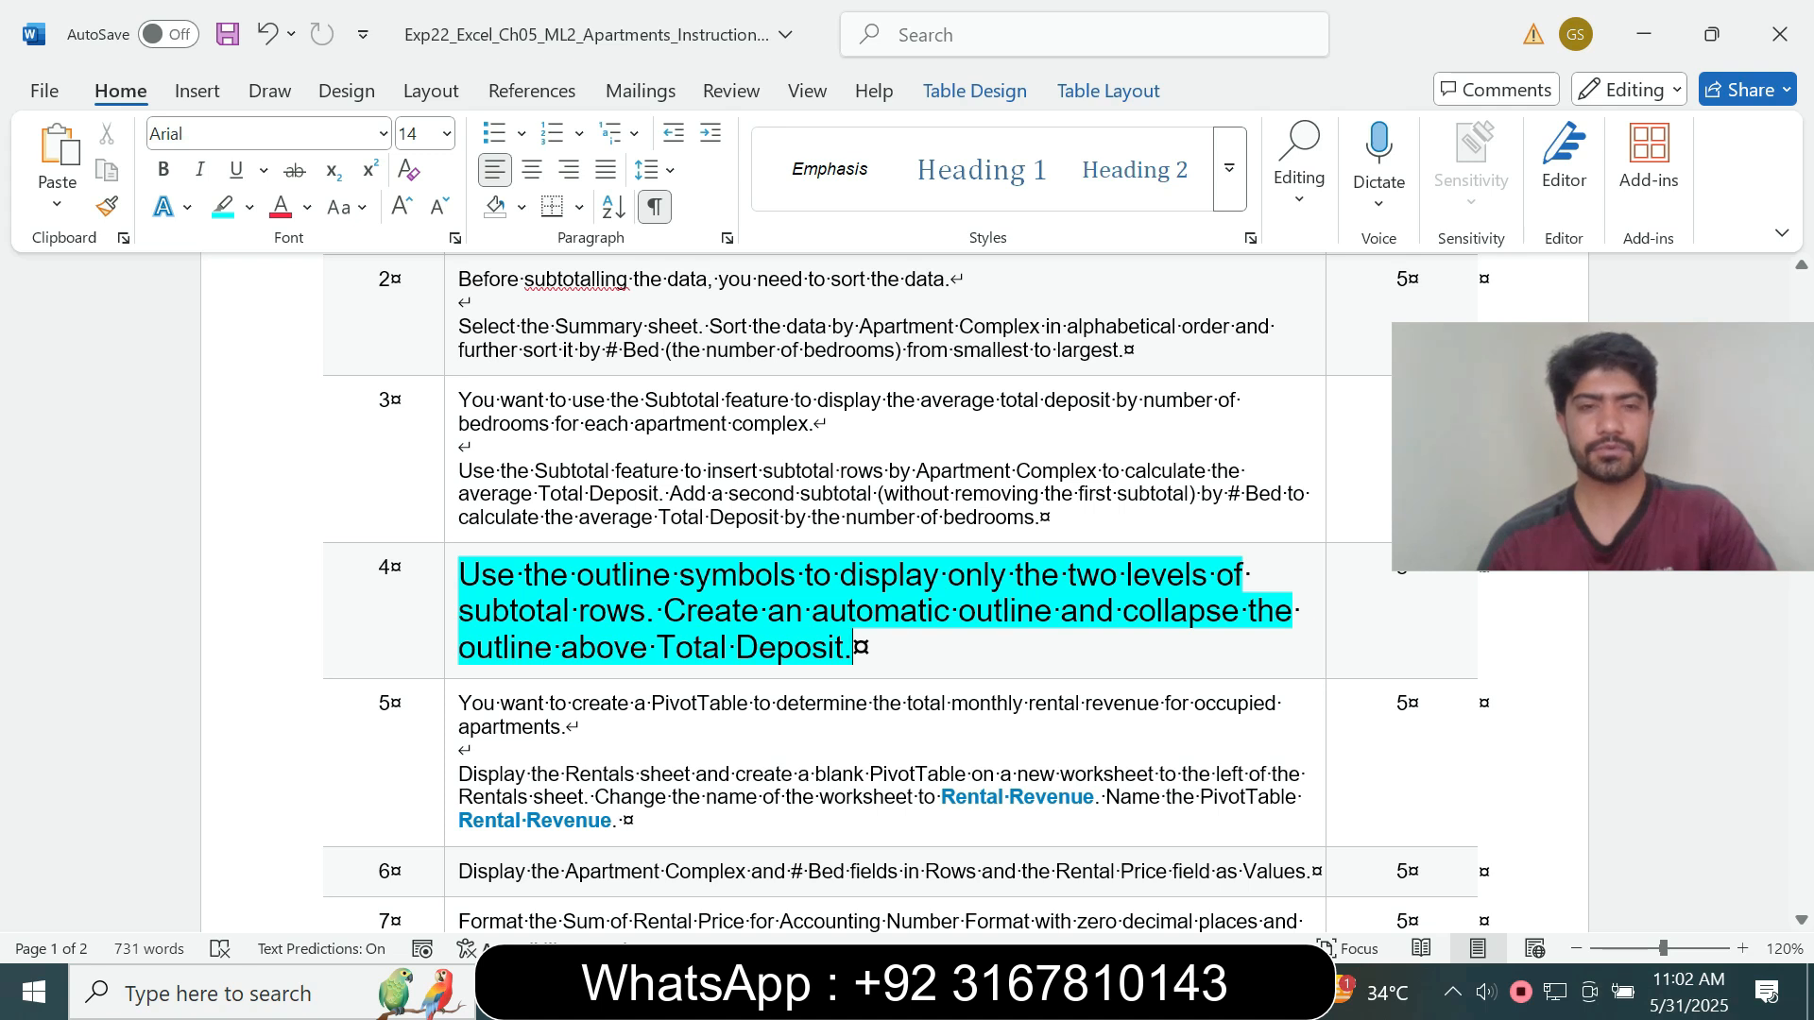
pyautogui.moveTo(593, 574); pyautogui.dragTo(801, 574)
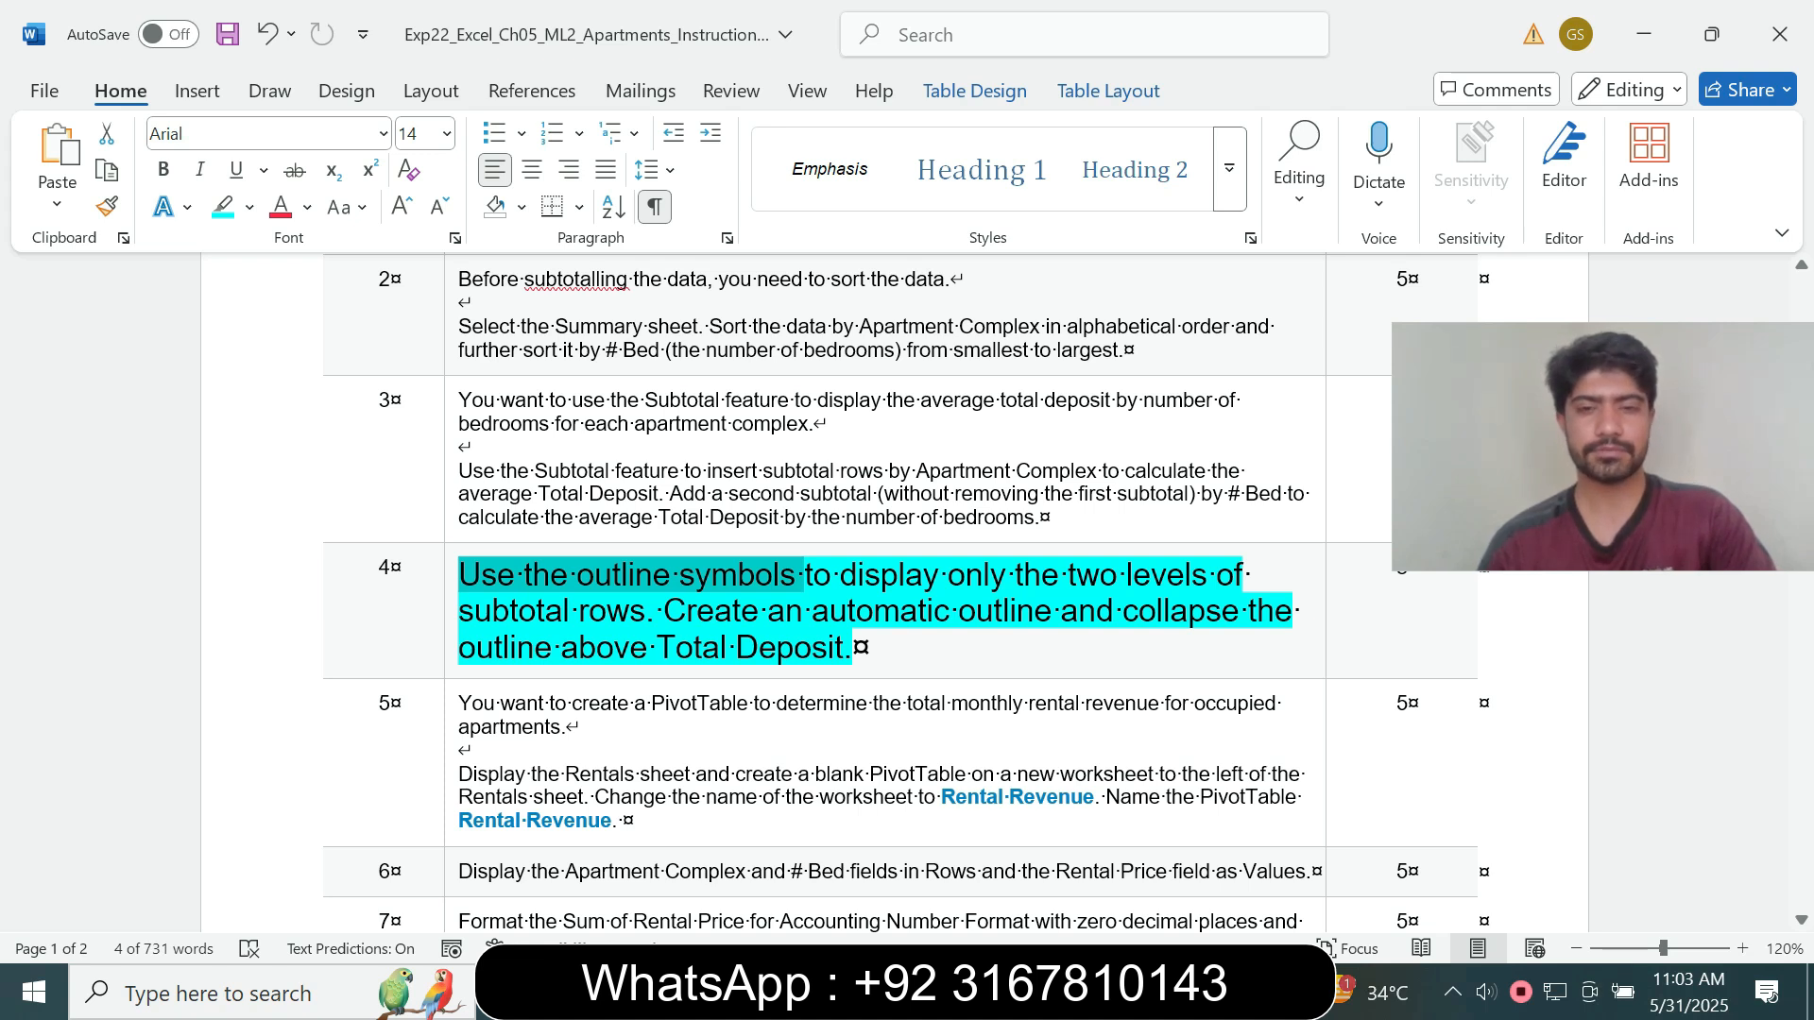
pyautogui.hotkey('alt', 'Tab')
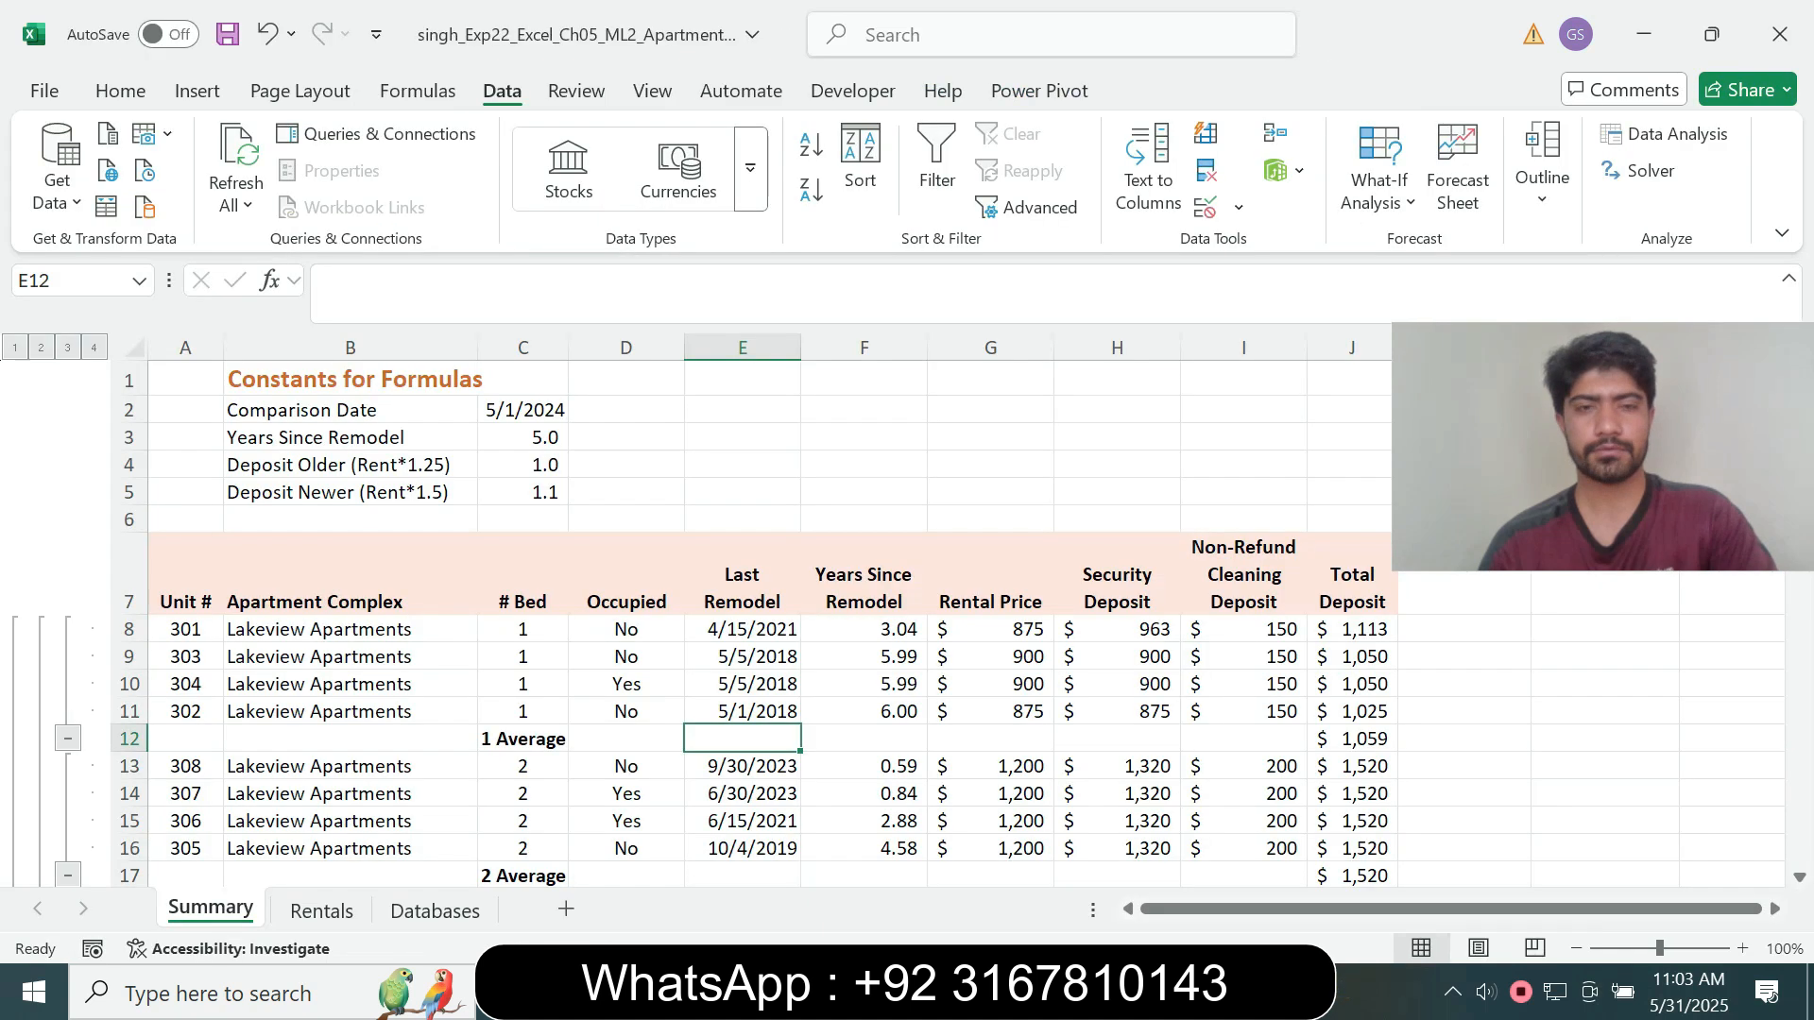
pyautogui.click(864, 712)
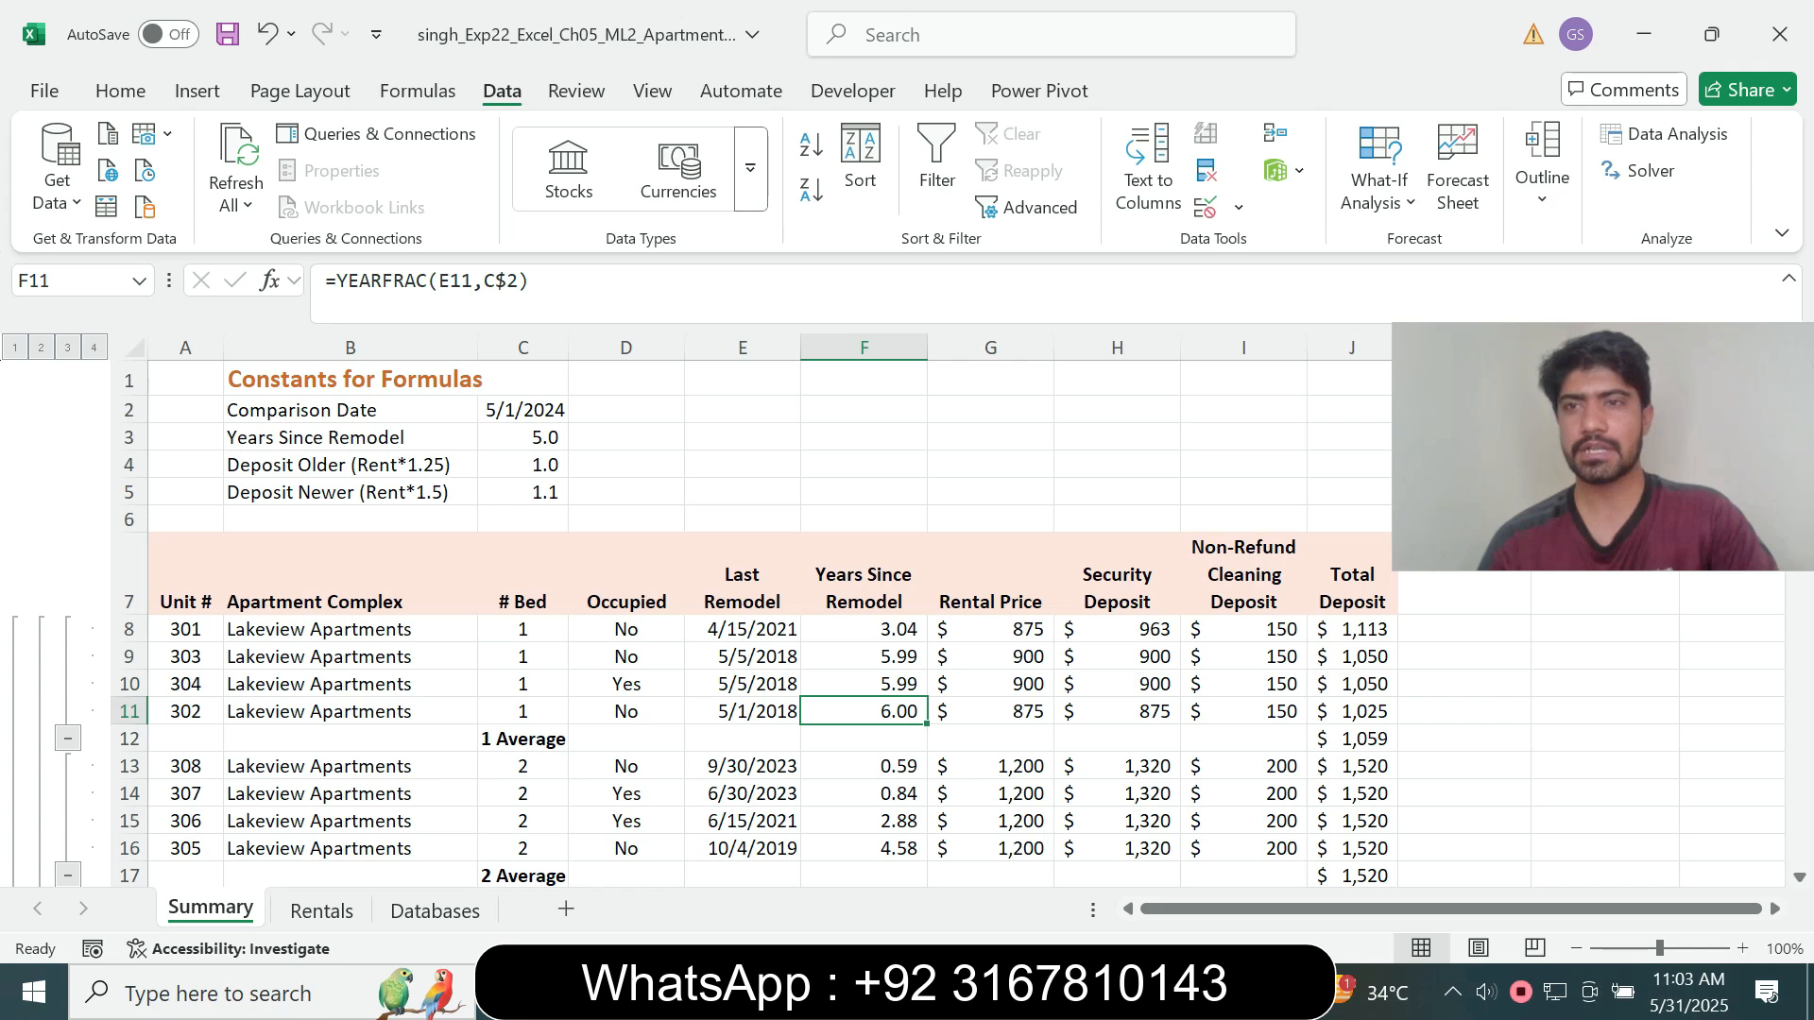
pyautogui.click(1542, 174)
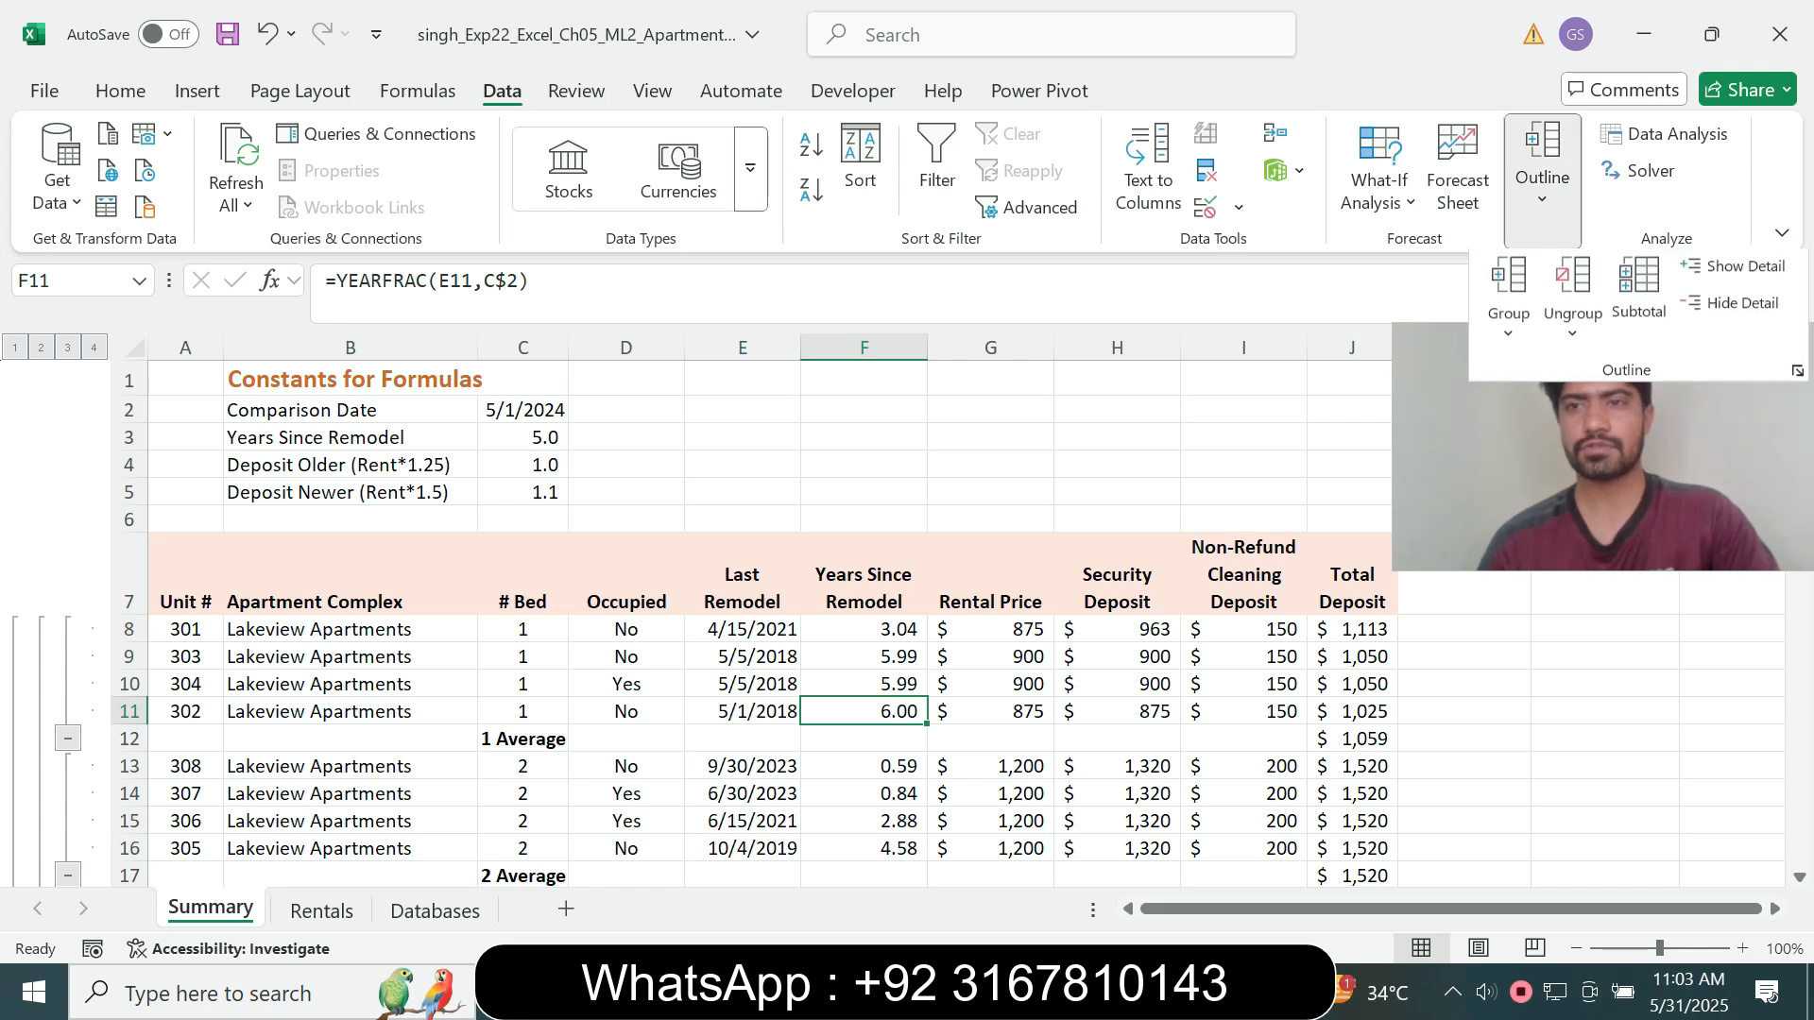
pyautogui.click(1509, 317)
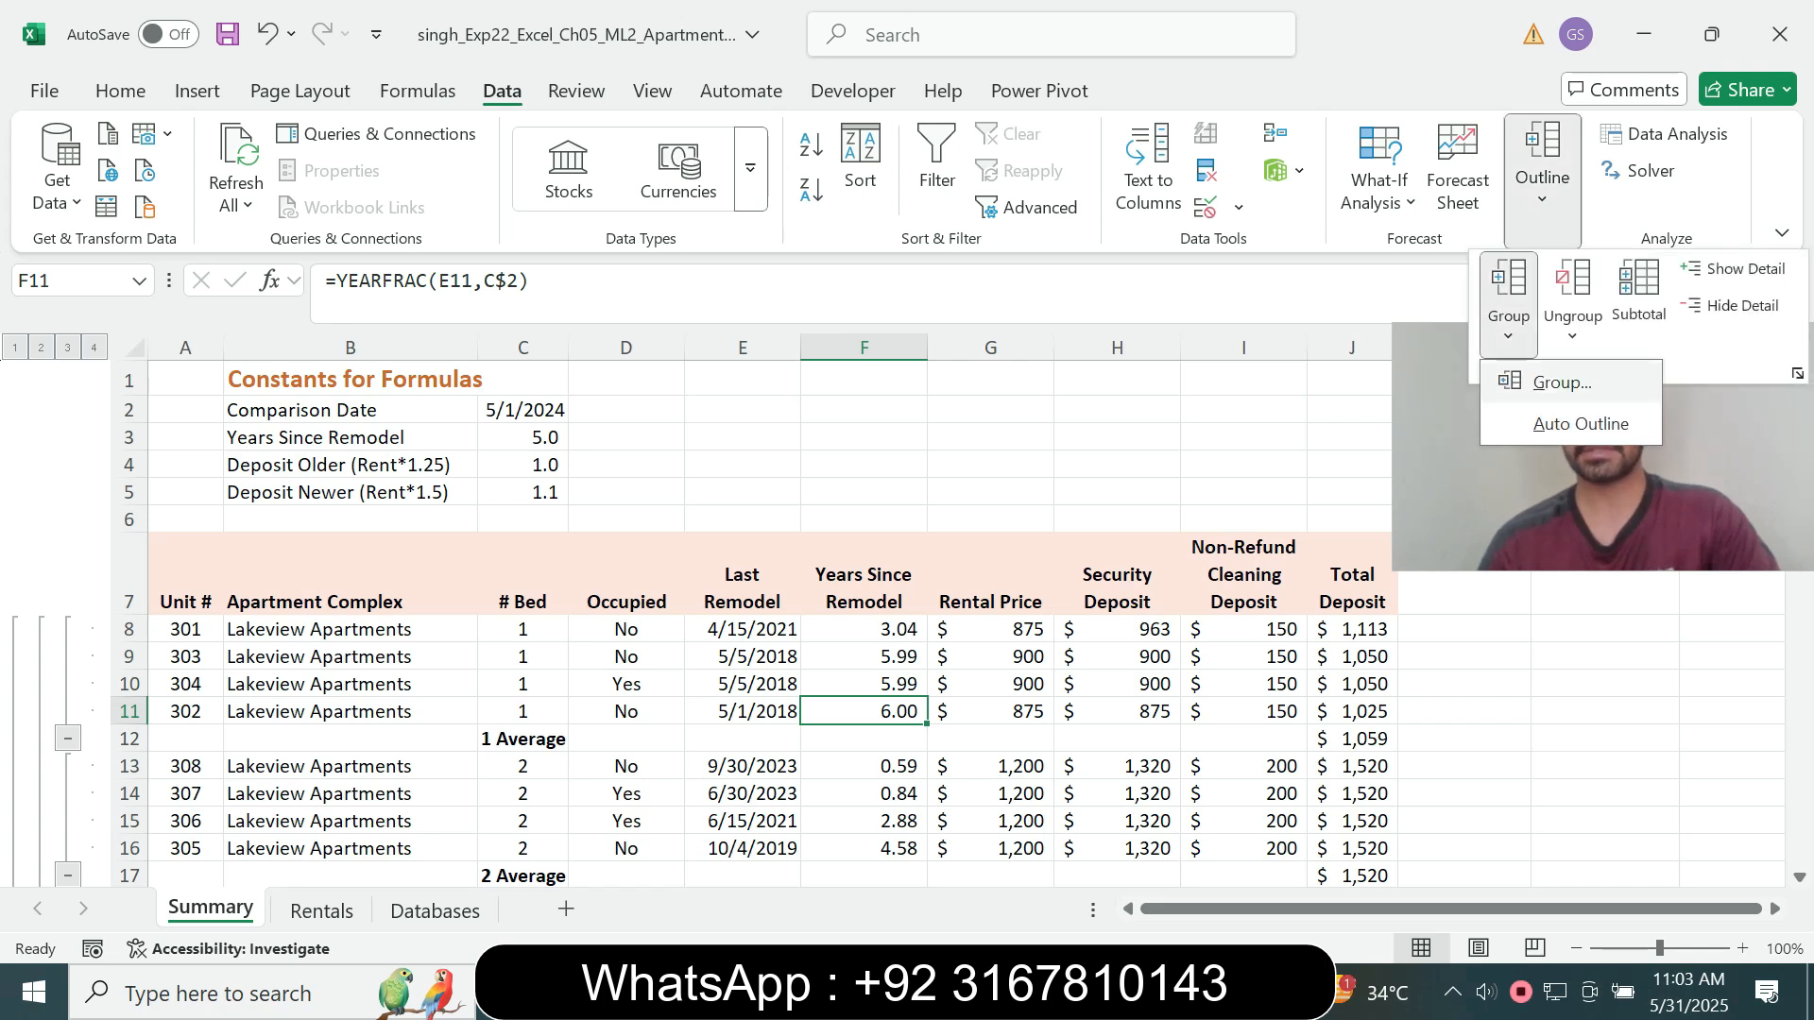
pyautogui.click(1580, 423)
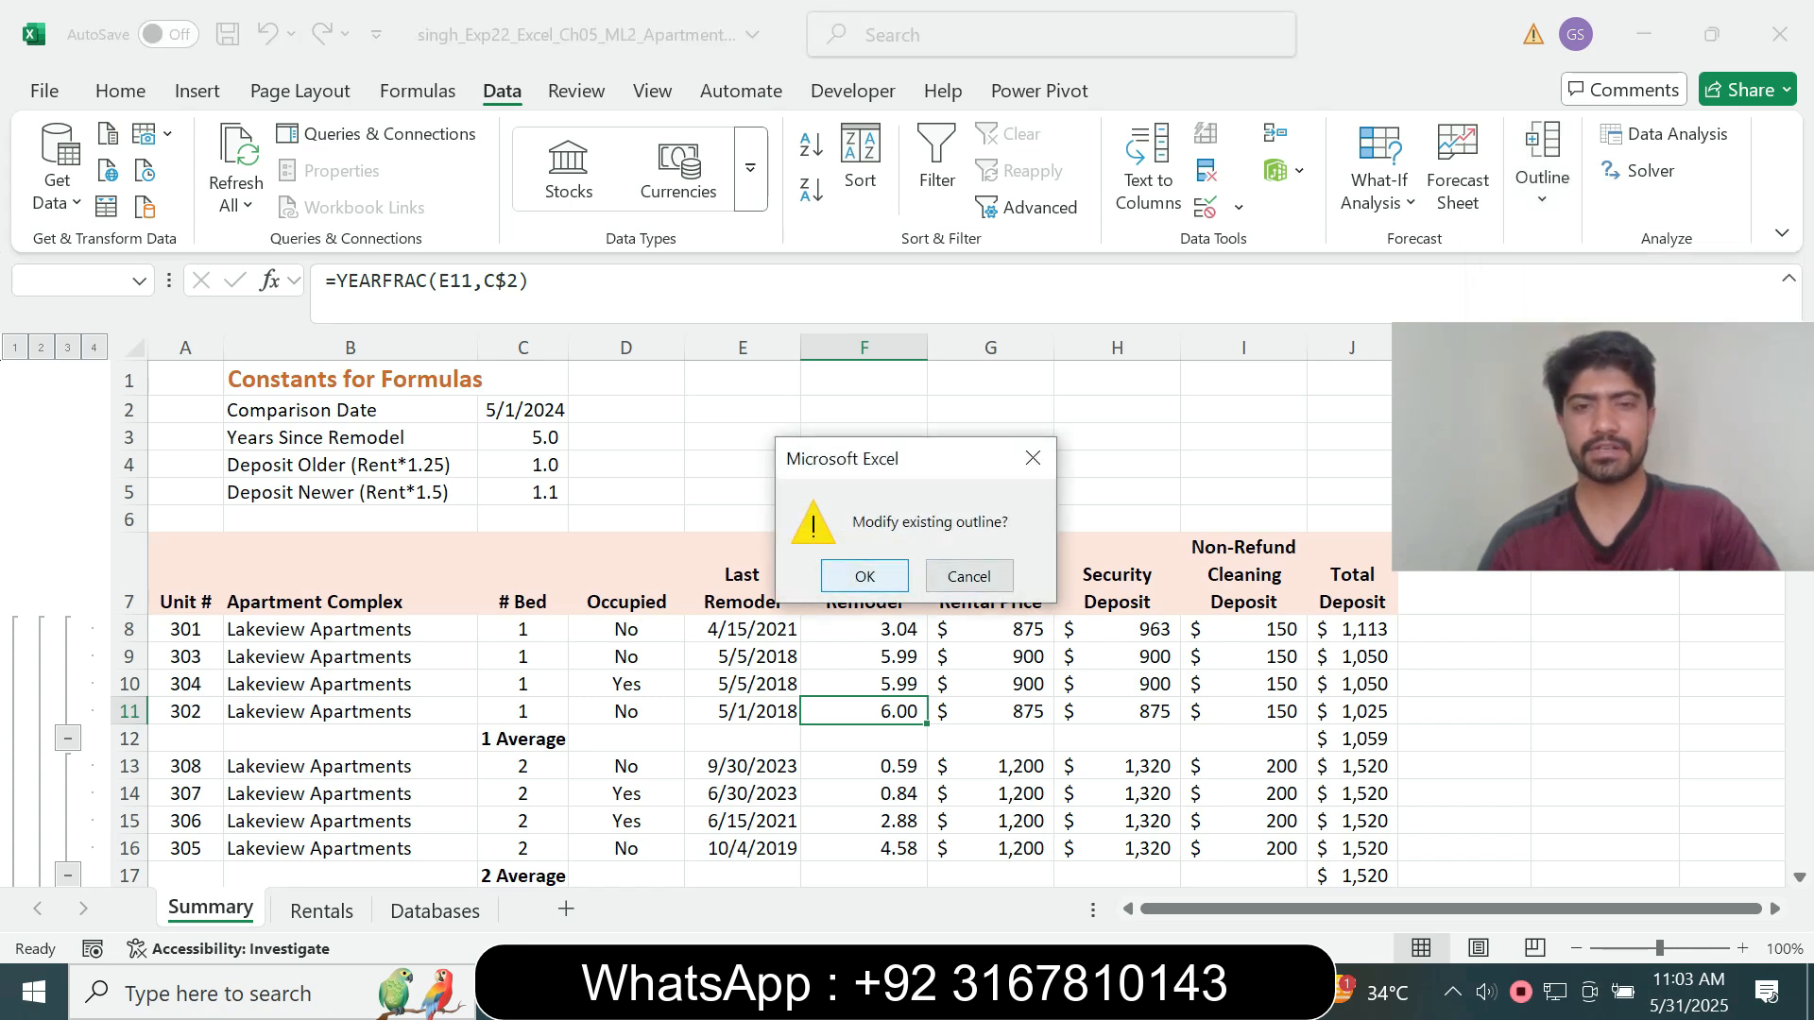
pyautogui.press('Return')
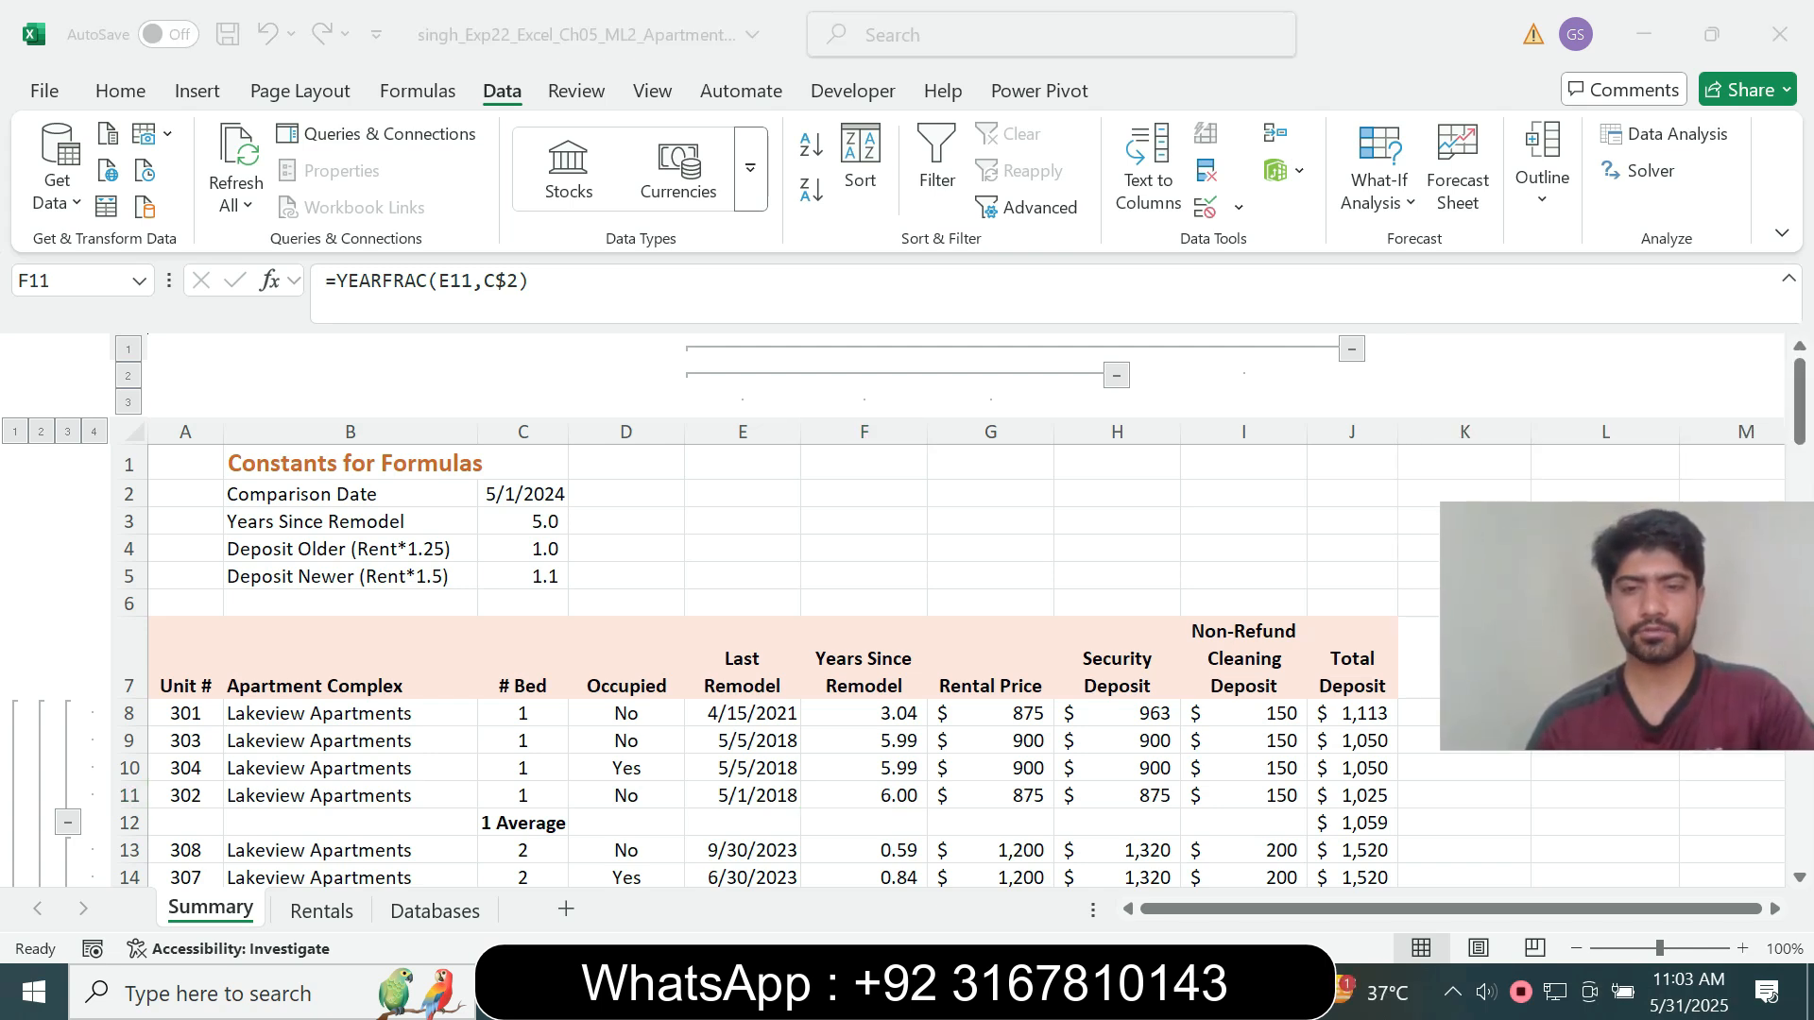
# - Check the rest of step 4 in the Word instructions and collapse the column outline above Total Deposit in the Excel workbook
pyautogui.hotkey('alt', 'Tab')
pyautogui.moveTo(948, 576); pyautogui.dragTo(1125, 576)
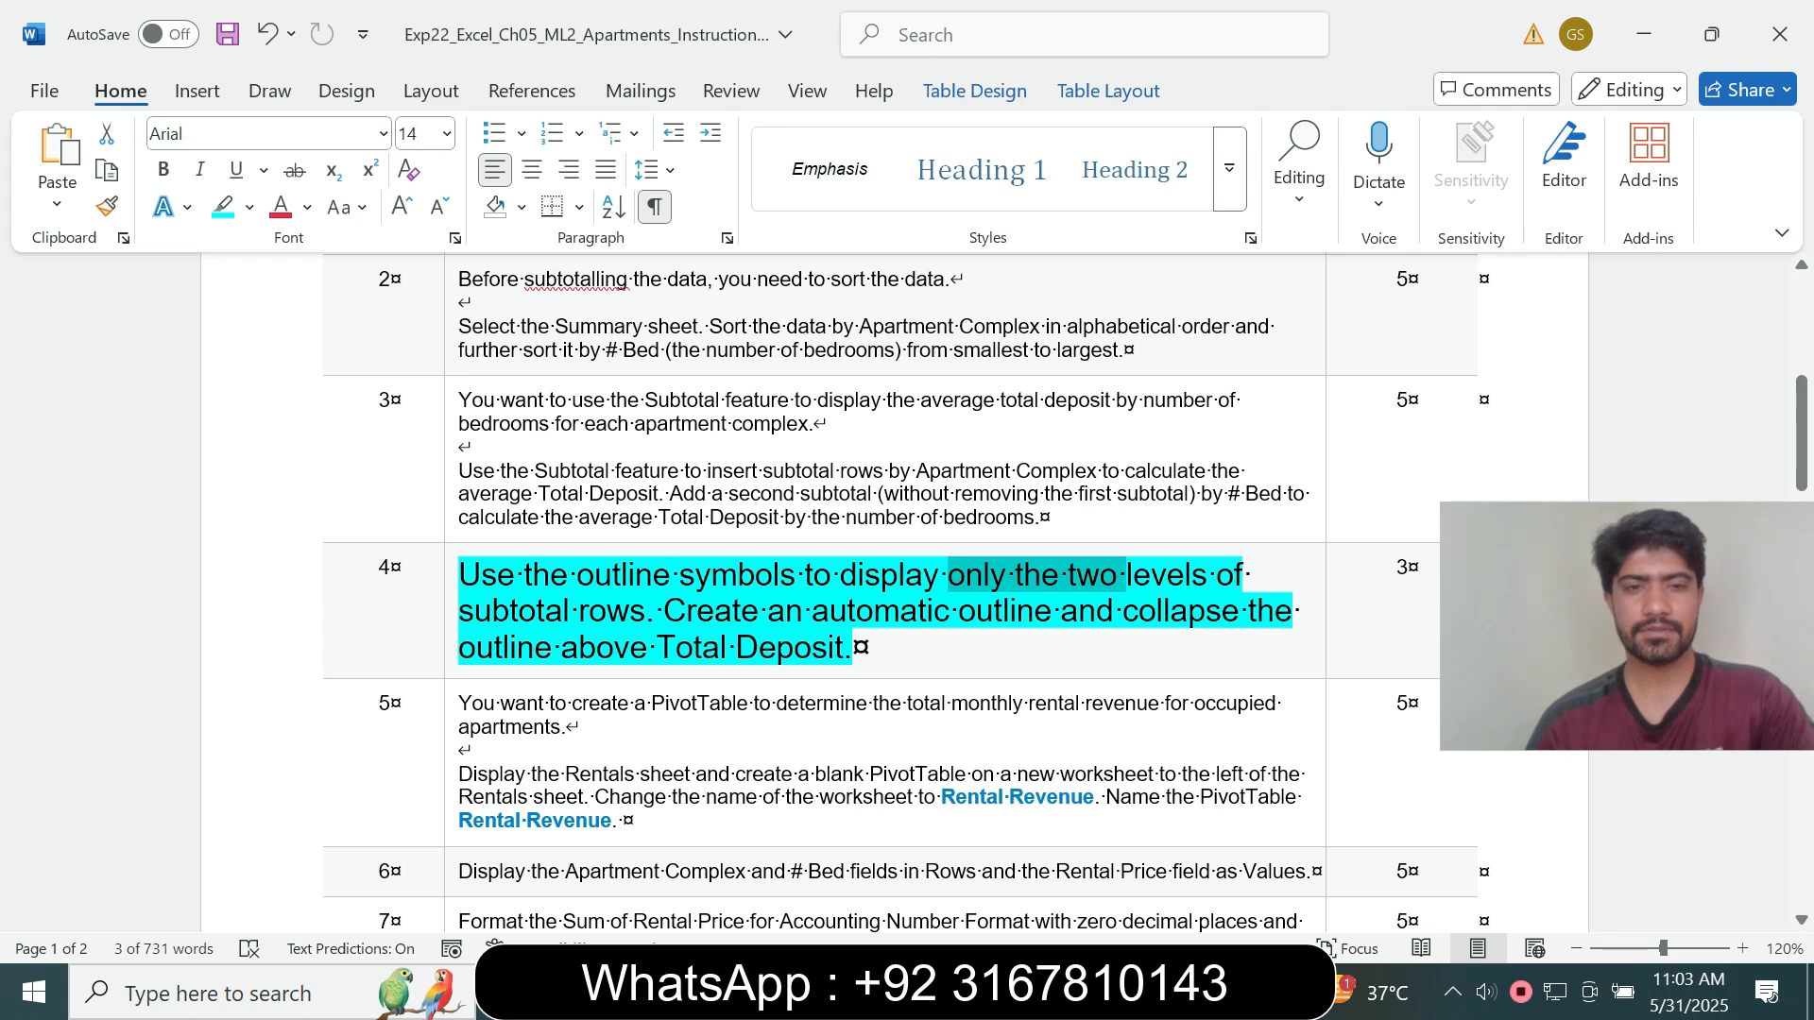
pyautogui.keyDown('ctrl'); pyautogui.click(944, 613); pyautogui.keyUp('ctrl')
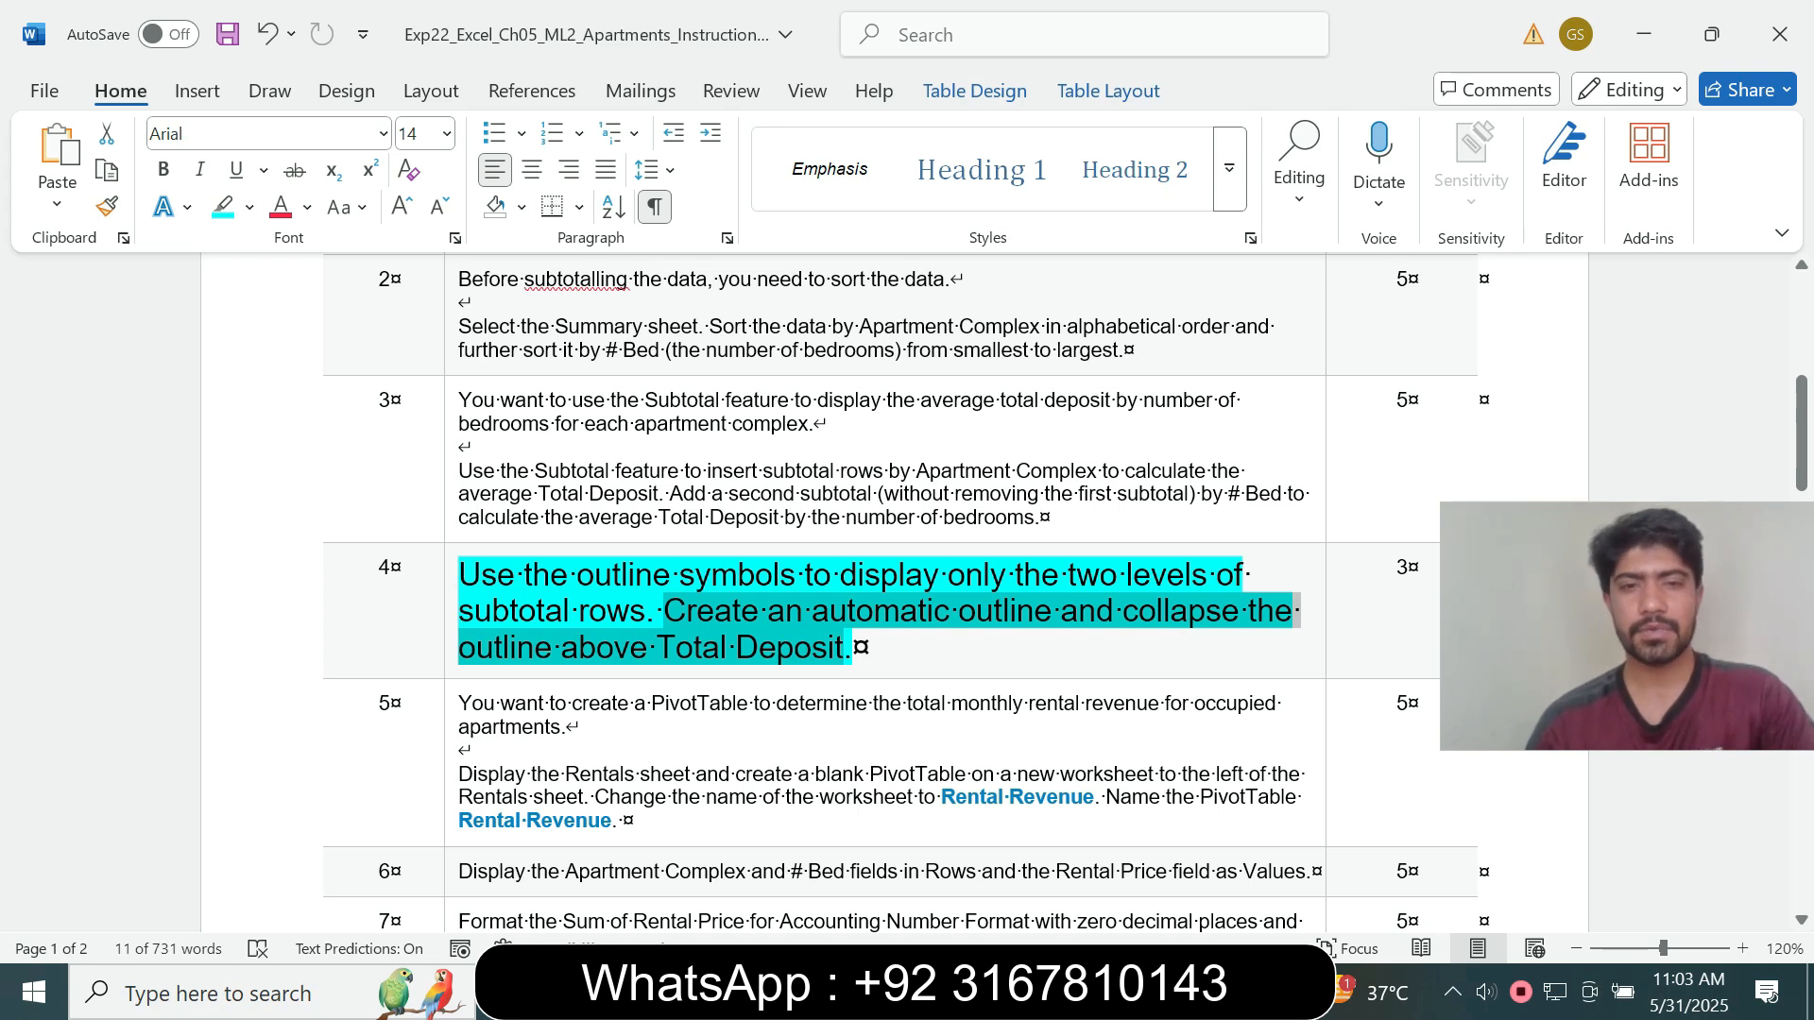
pyautogui.hotkey('alt', 'Tab')
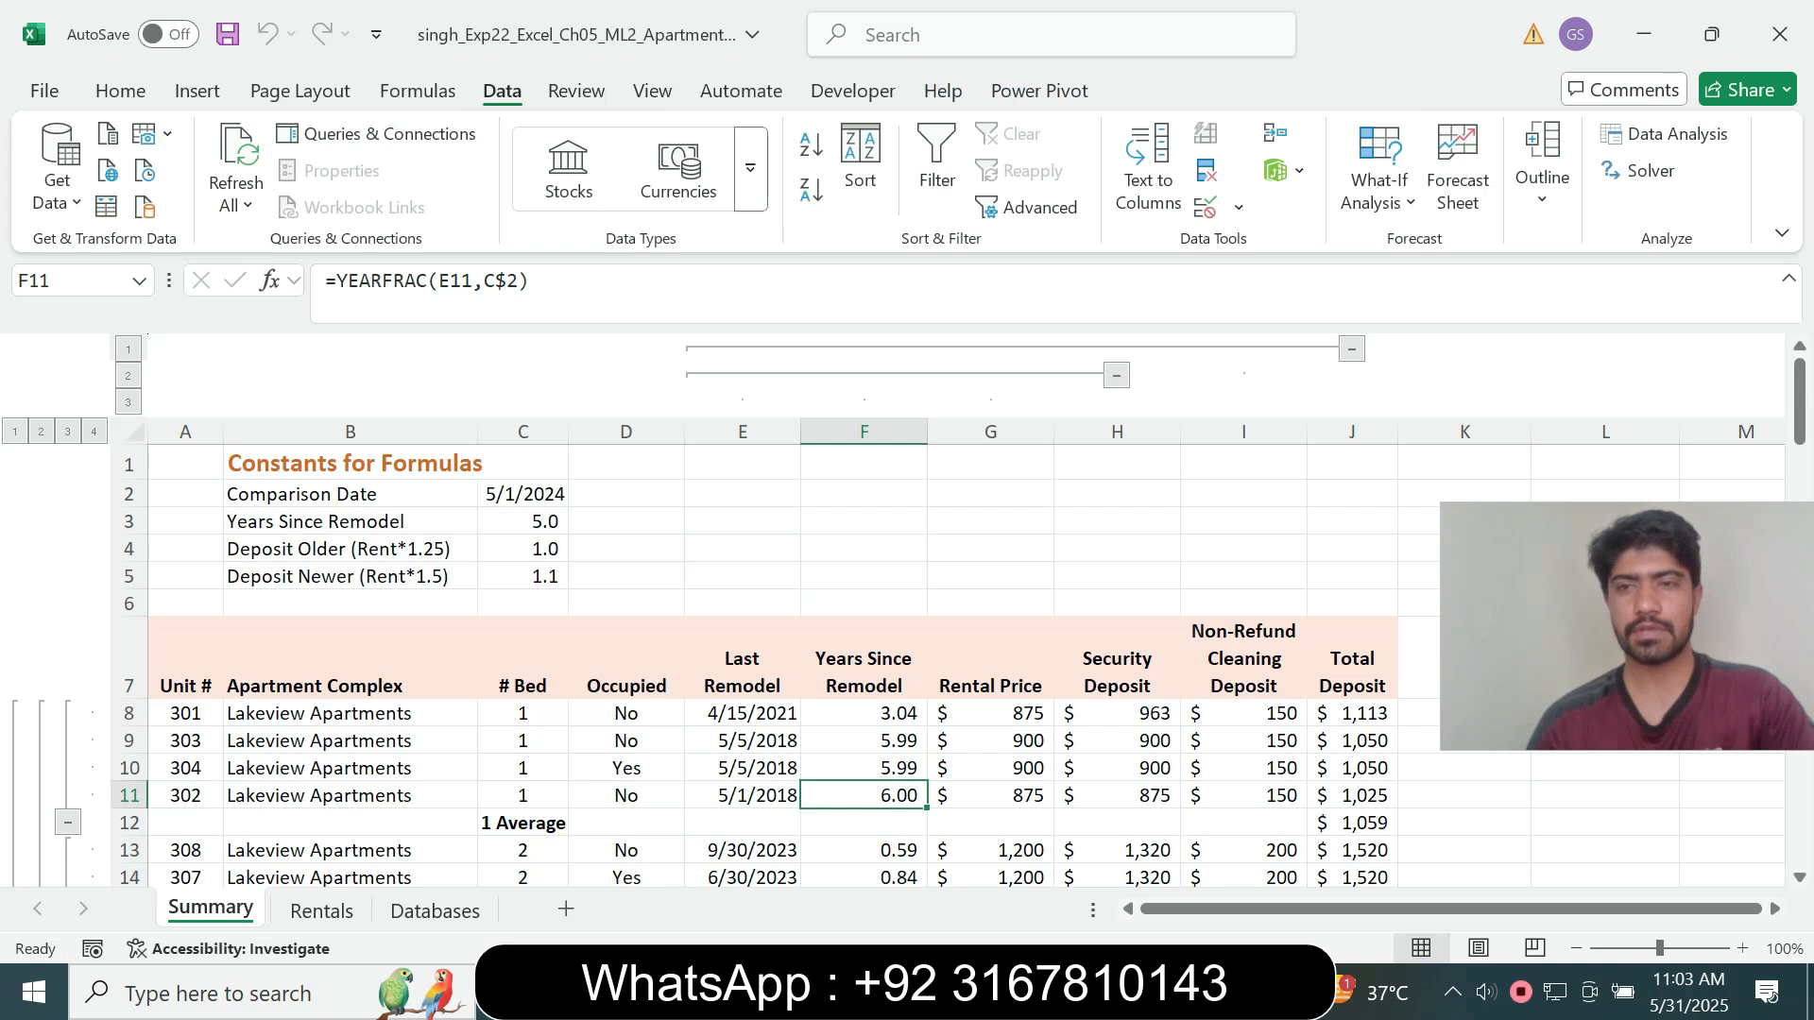
pyautogui.click(1352, 349)
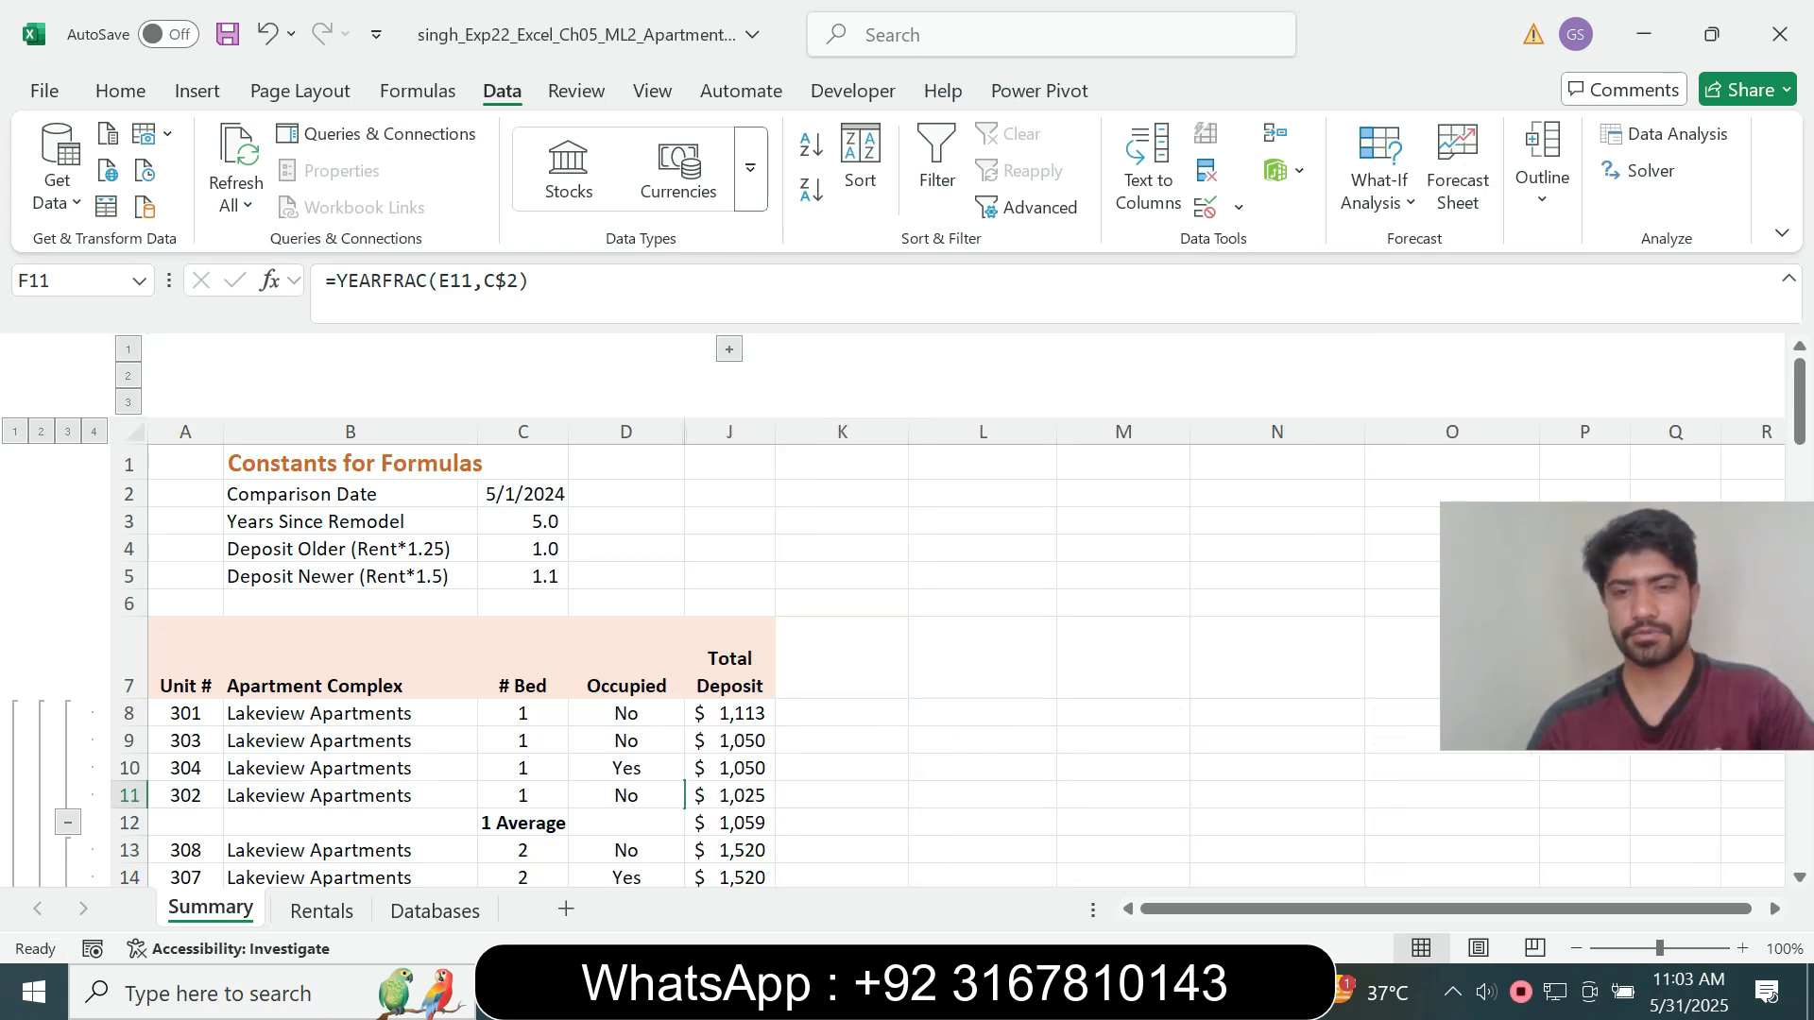
# - Return to the Word instructions, set the step 4 text to 9 pt and remove its highlight
pyautogui.hotkey('alt', 'Tab')
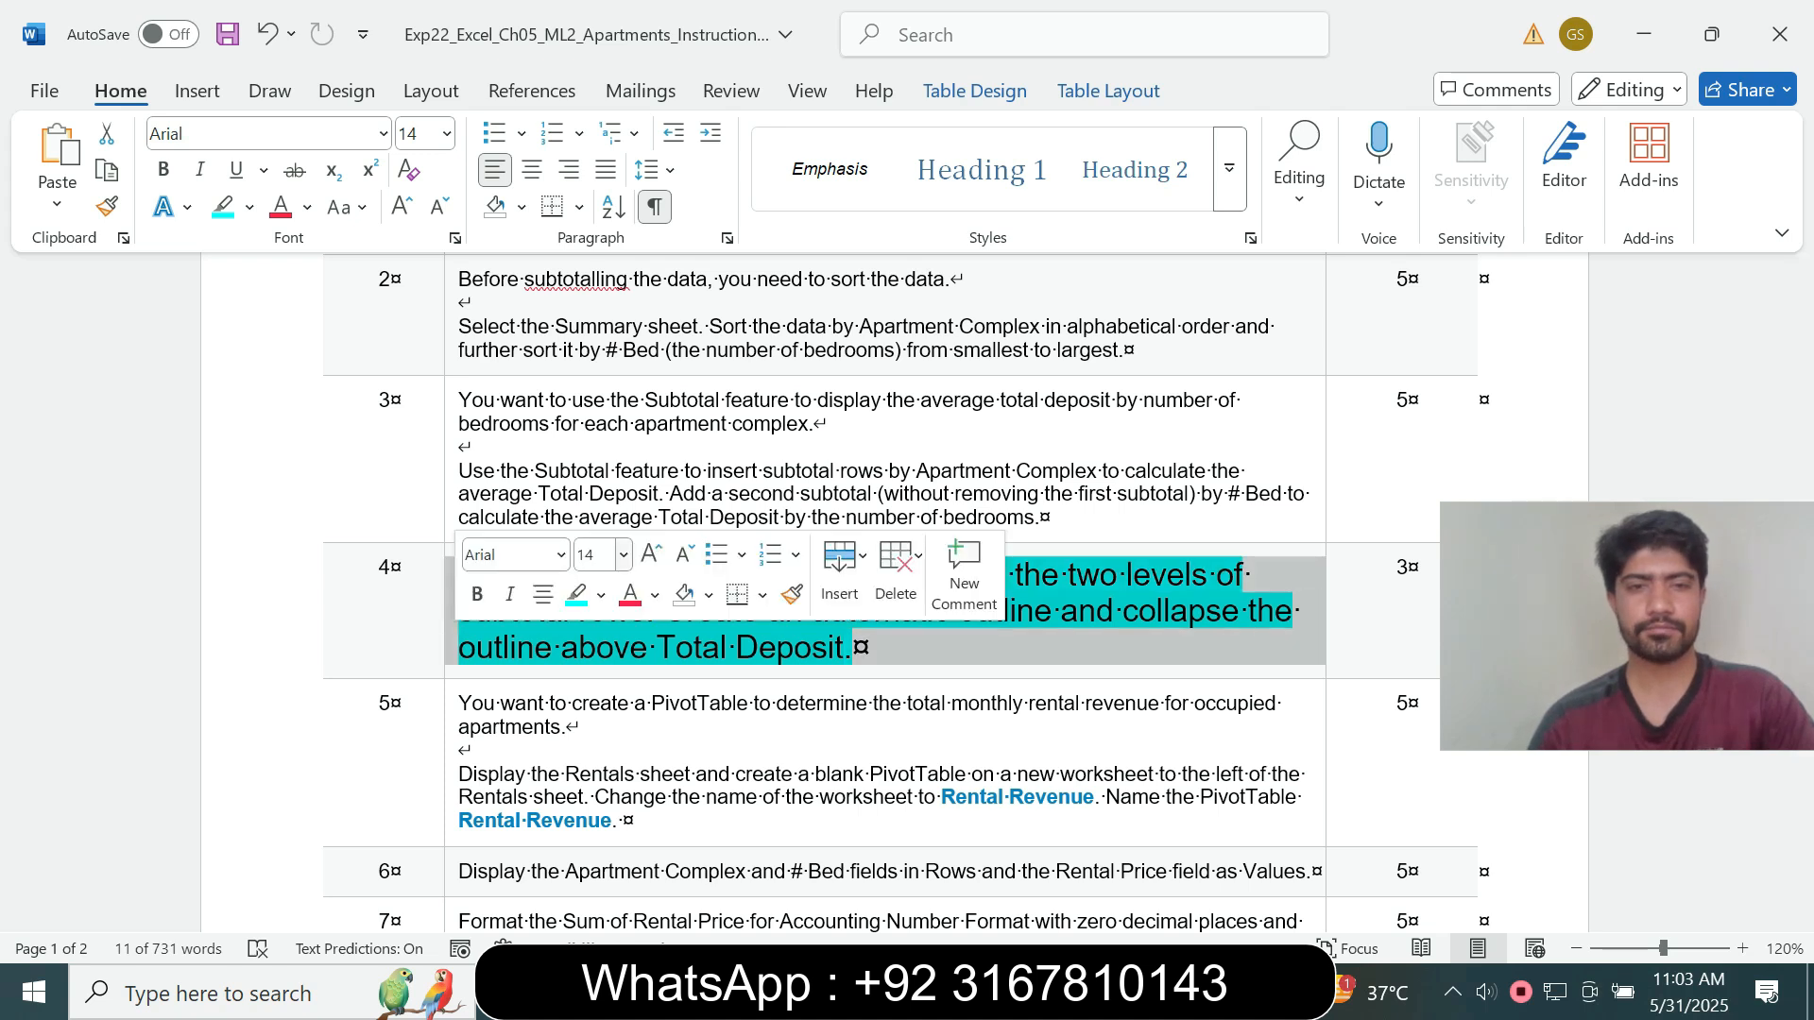
pyautogui.click(622, 555)
pyautogui.click(595, 55)
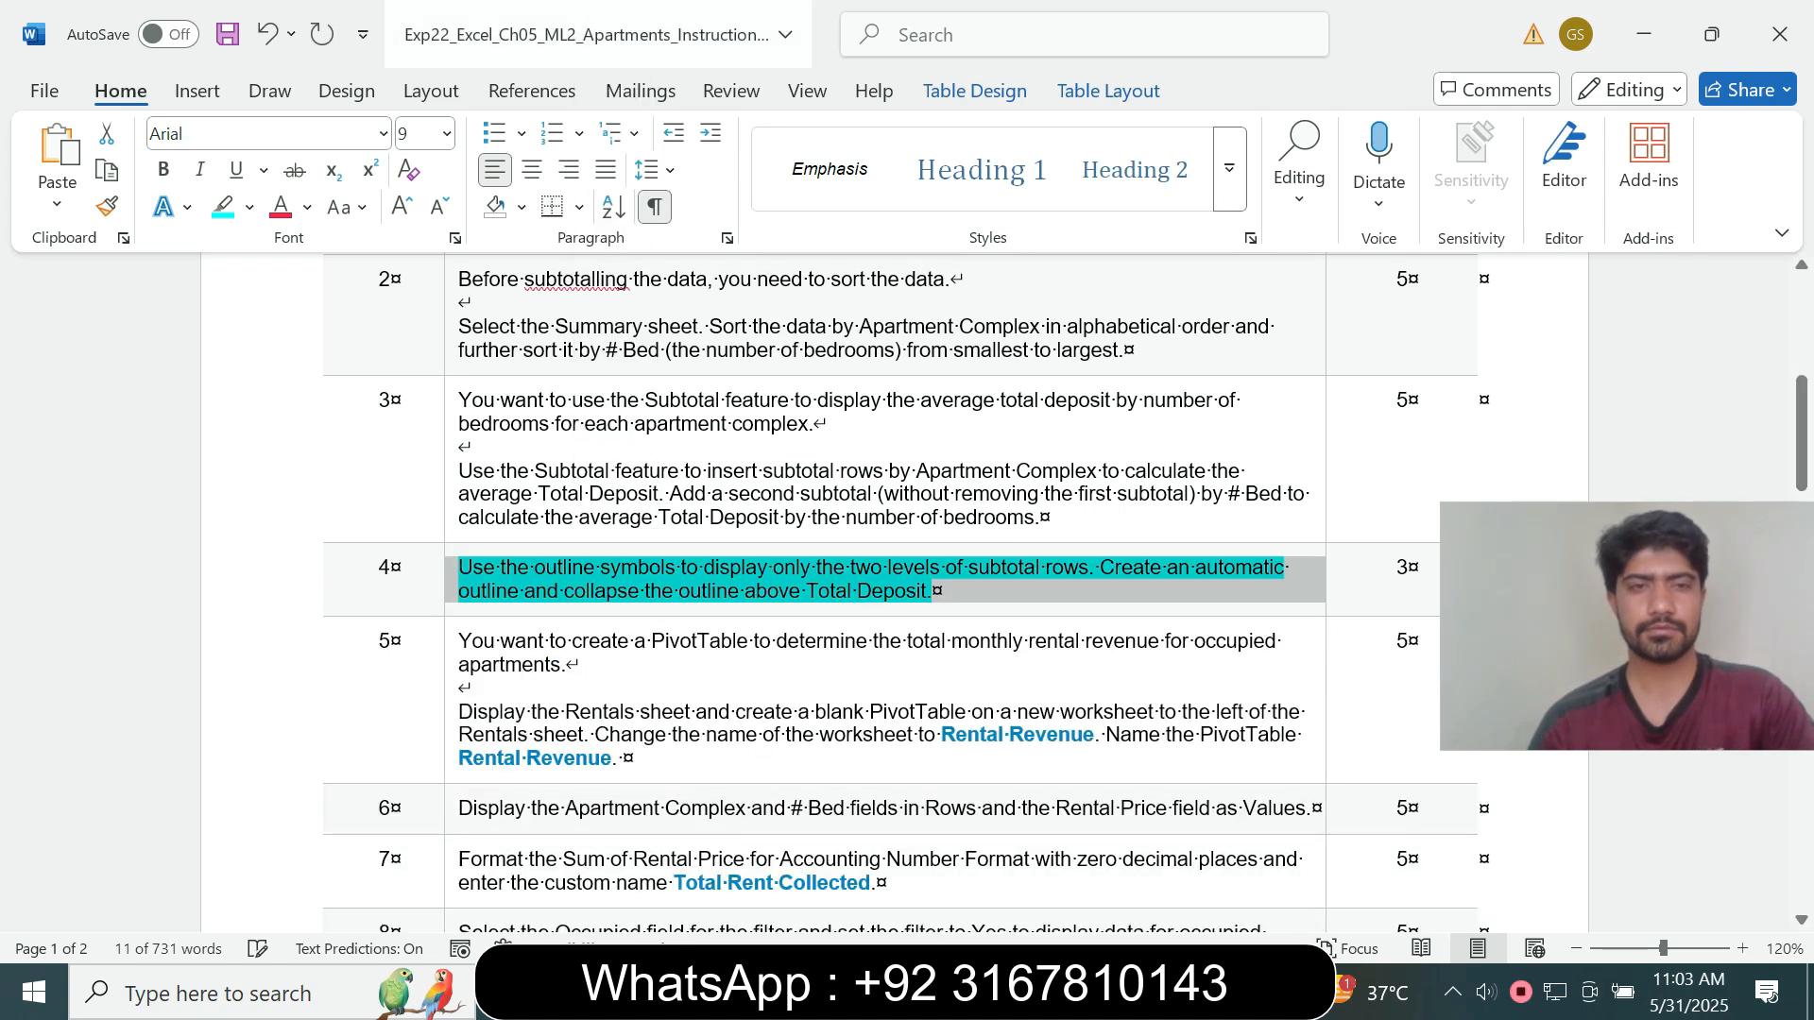
pyautogui.click(249, 207)
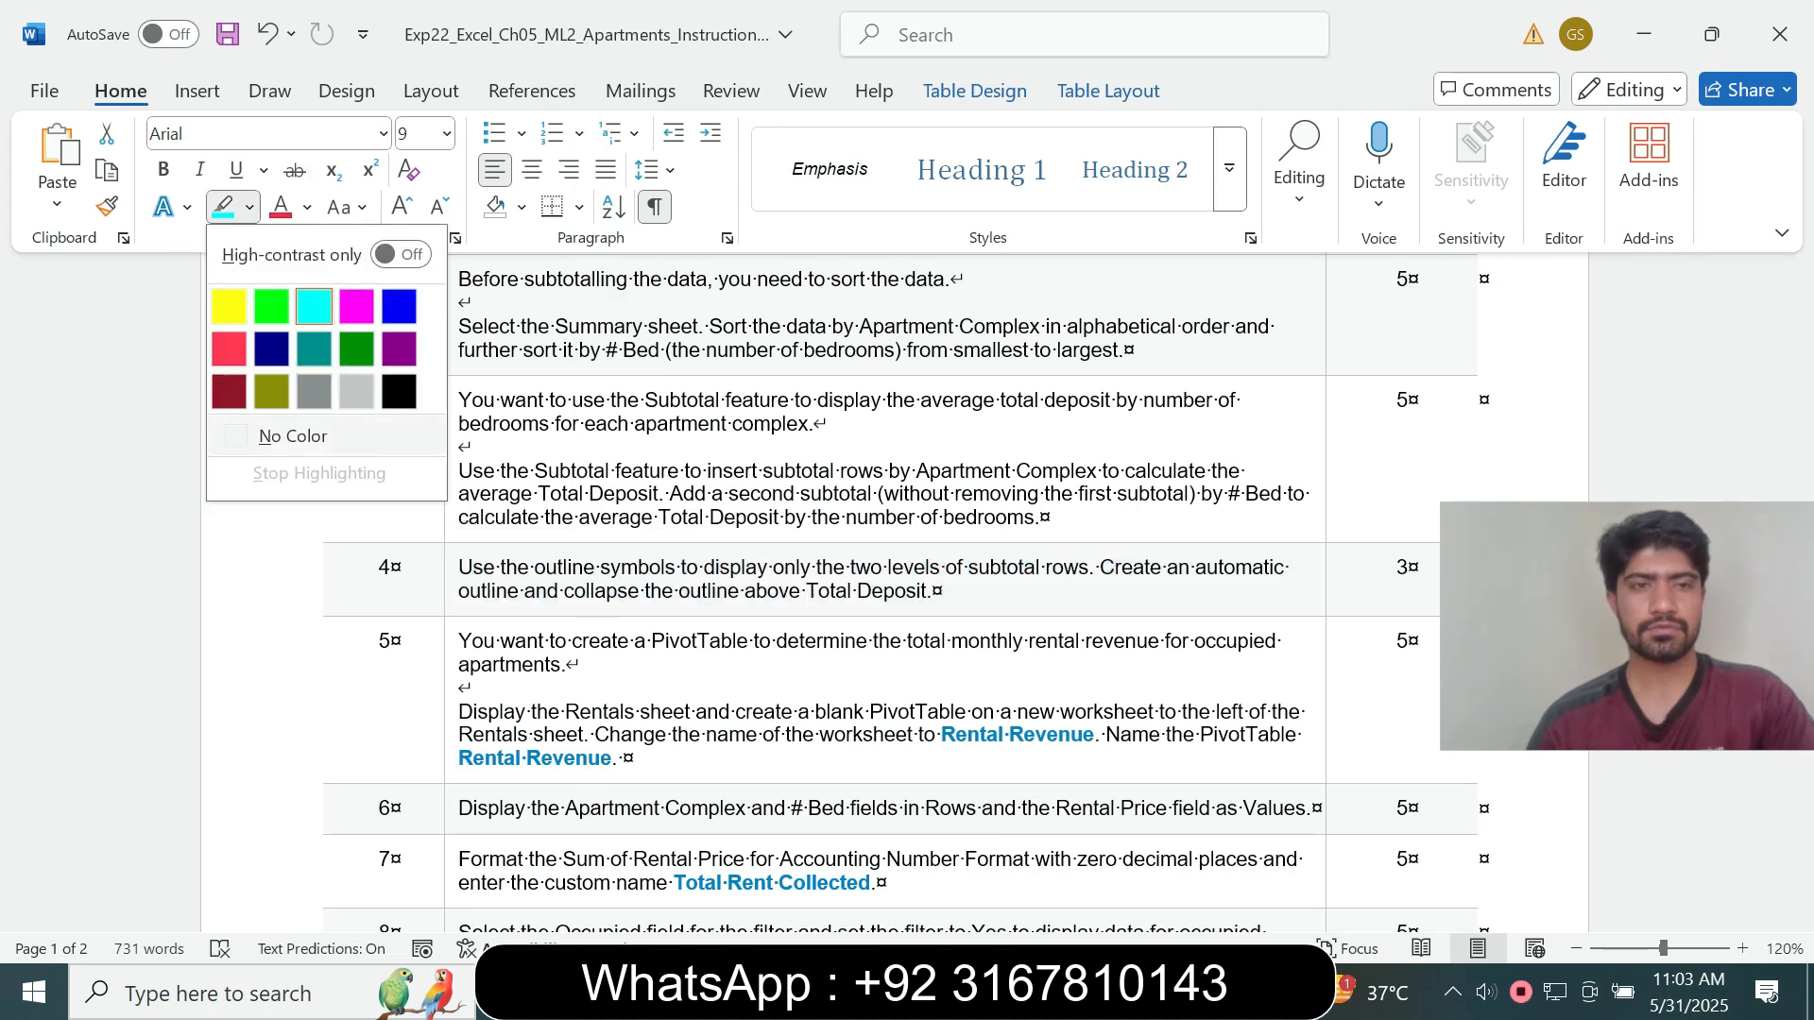
pyautogui.click(289, 432)
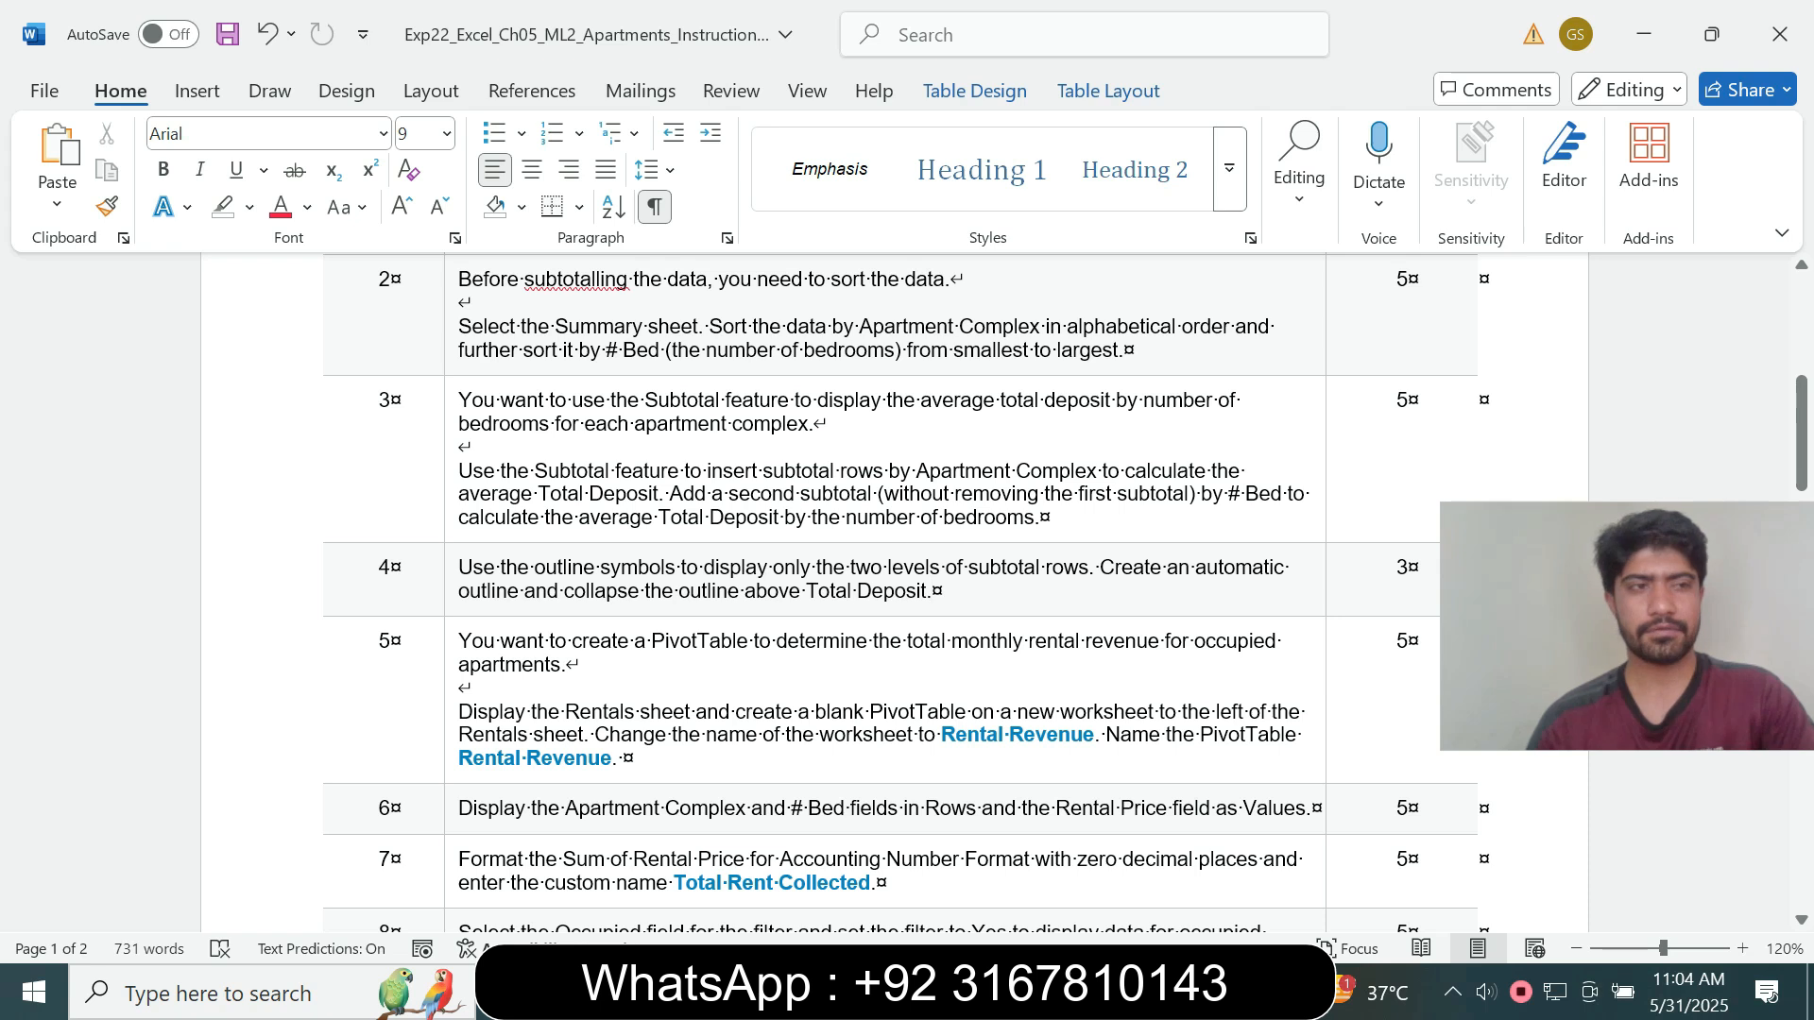
# - Set the step 5 instruction text to 14 pt and highlight it in turquoise
pyautogui.click(454, 662)
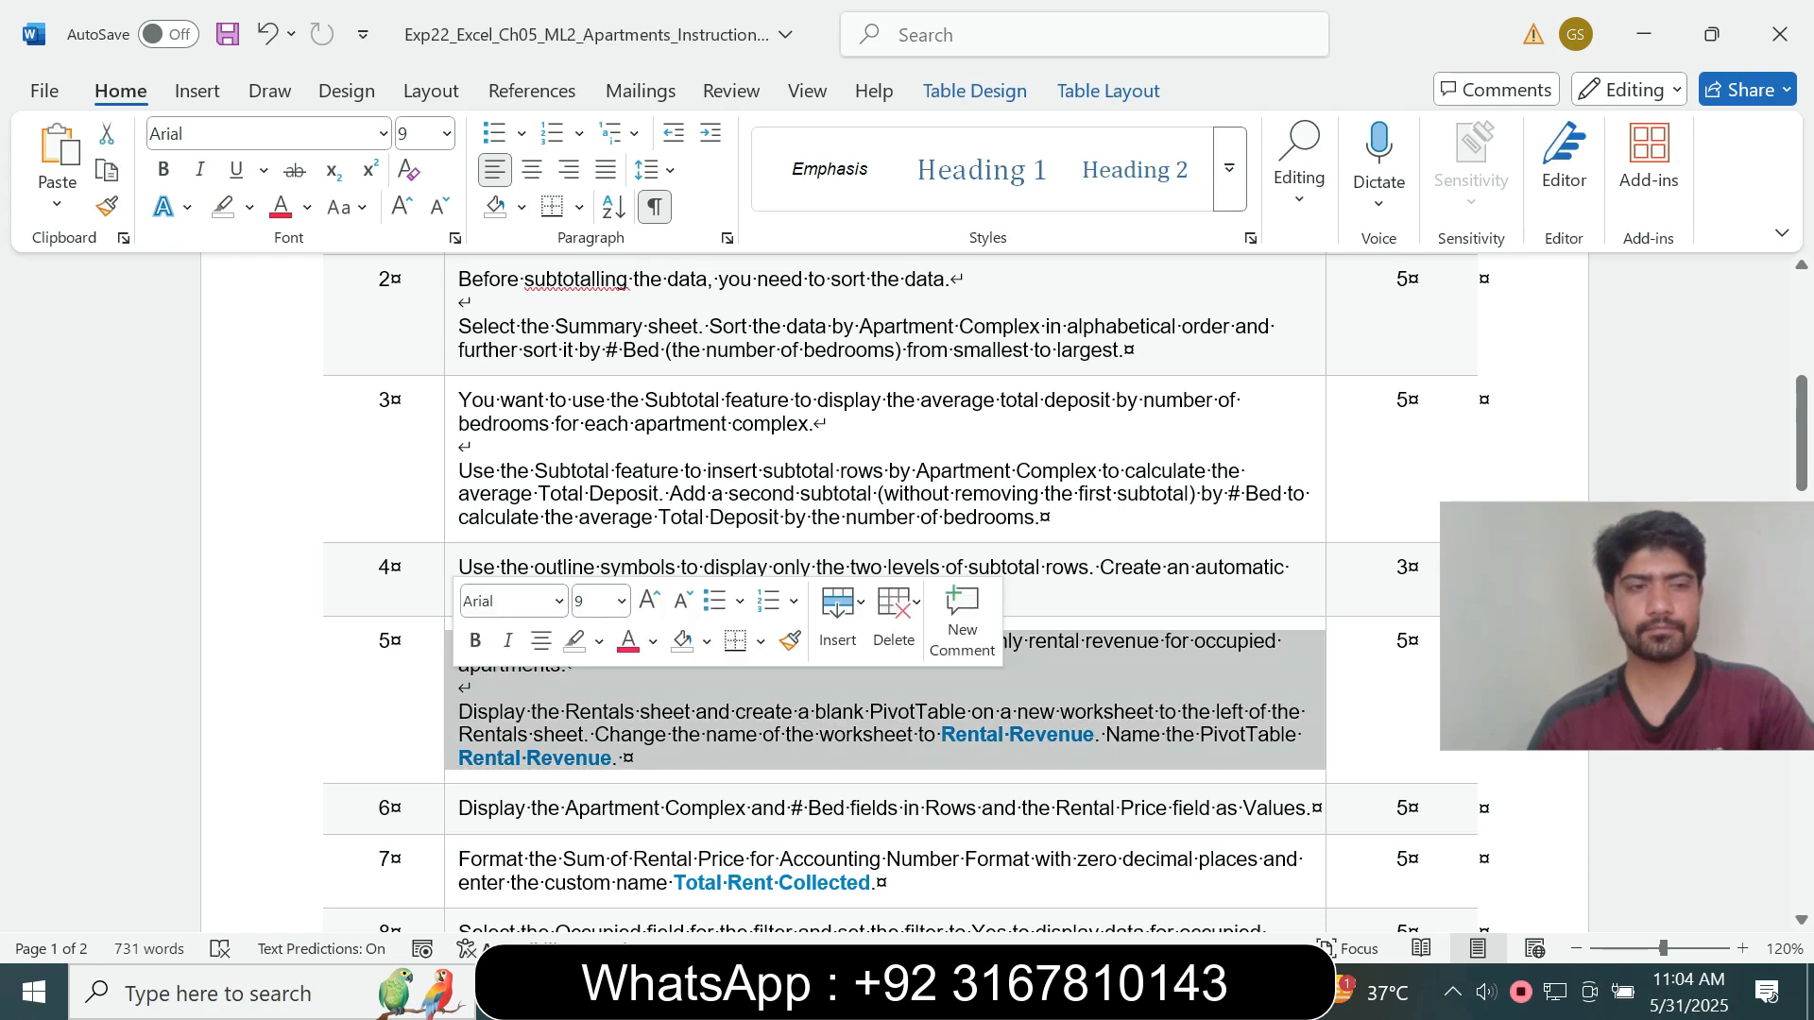
pyautogui.click(621, 600)
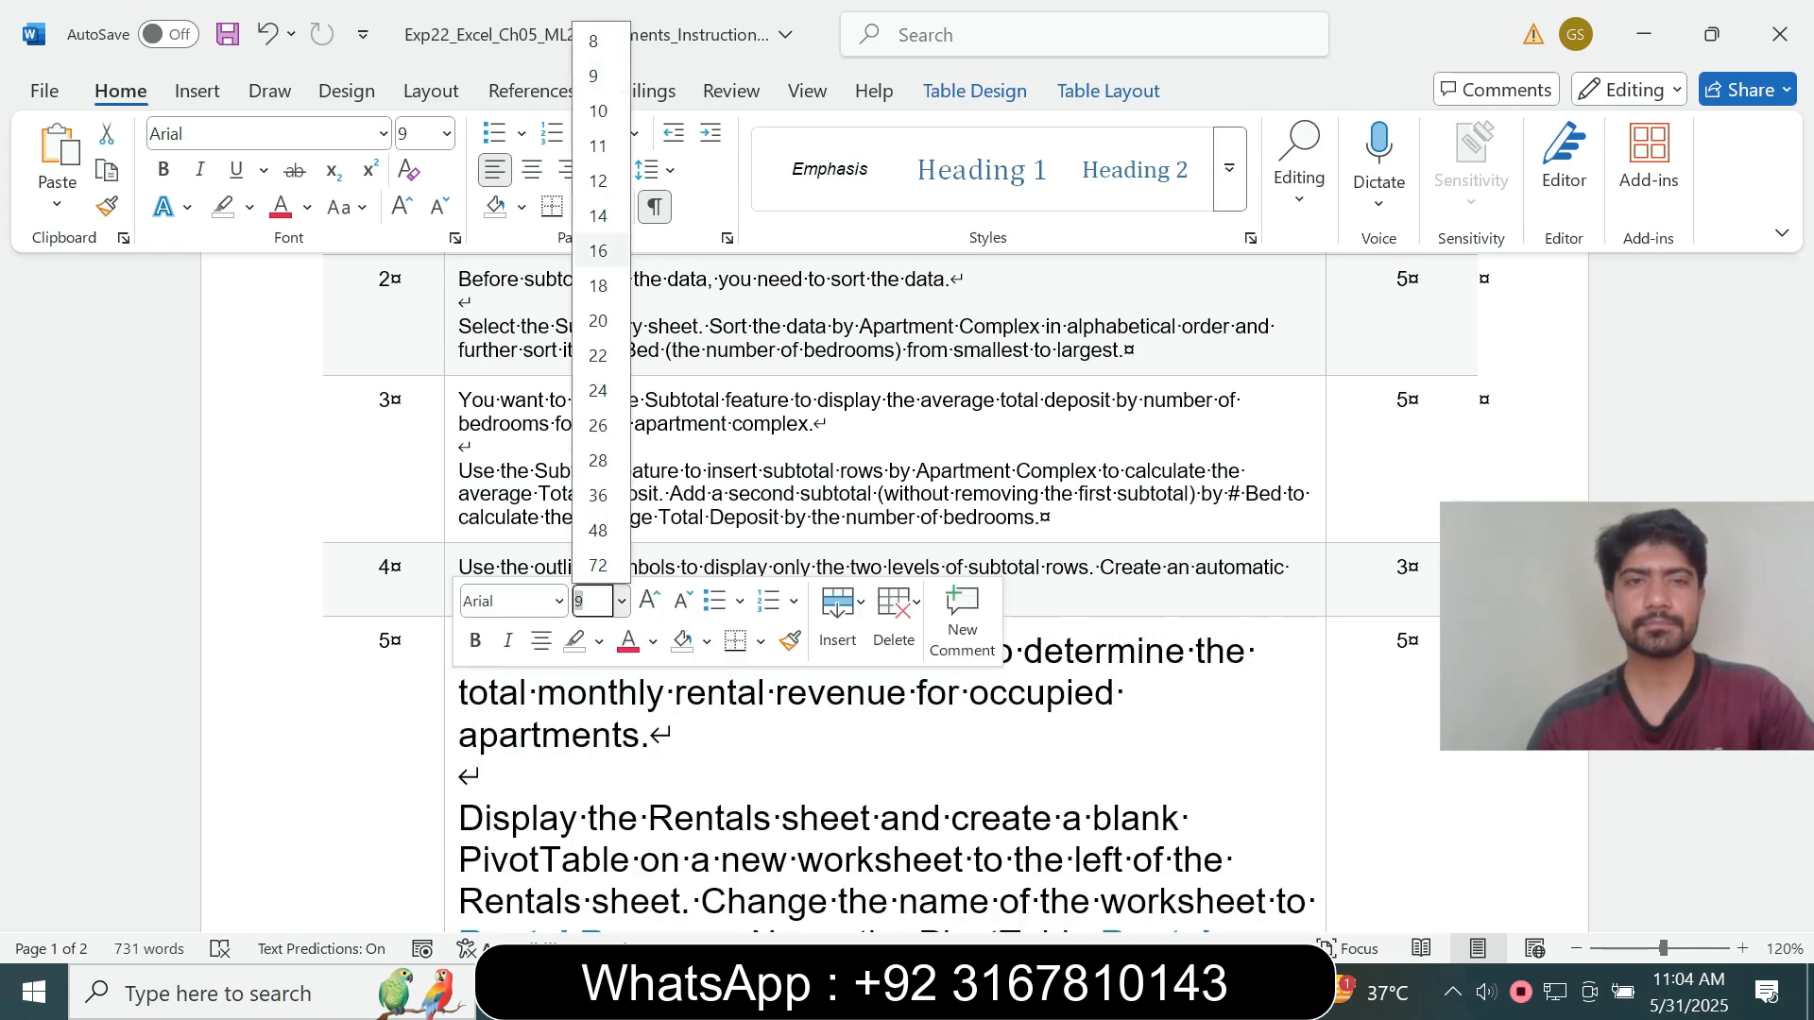
pyautogui.click(598, 216)
pyautogui.click(249, 207)
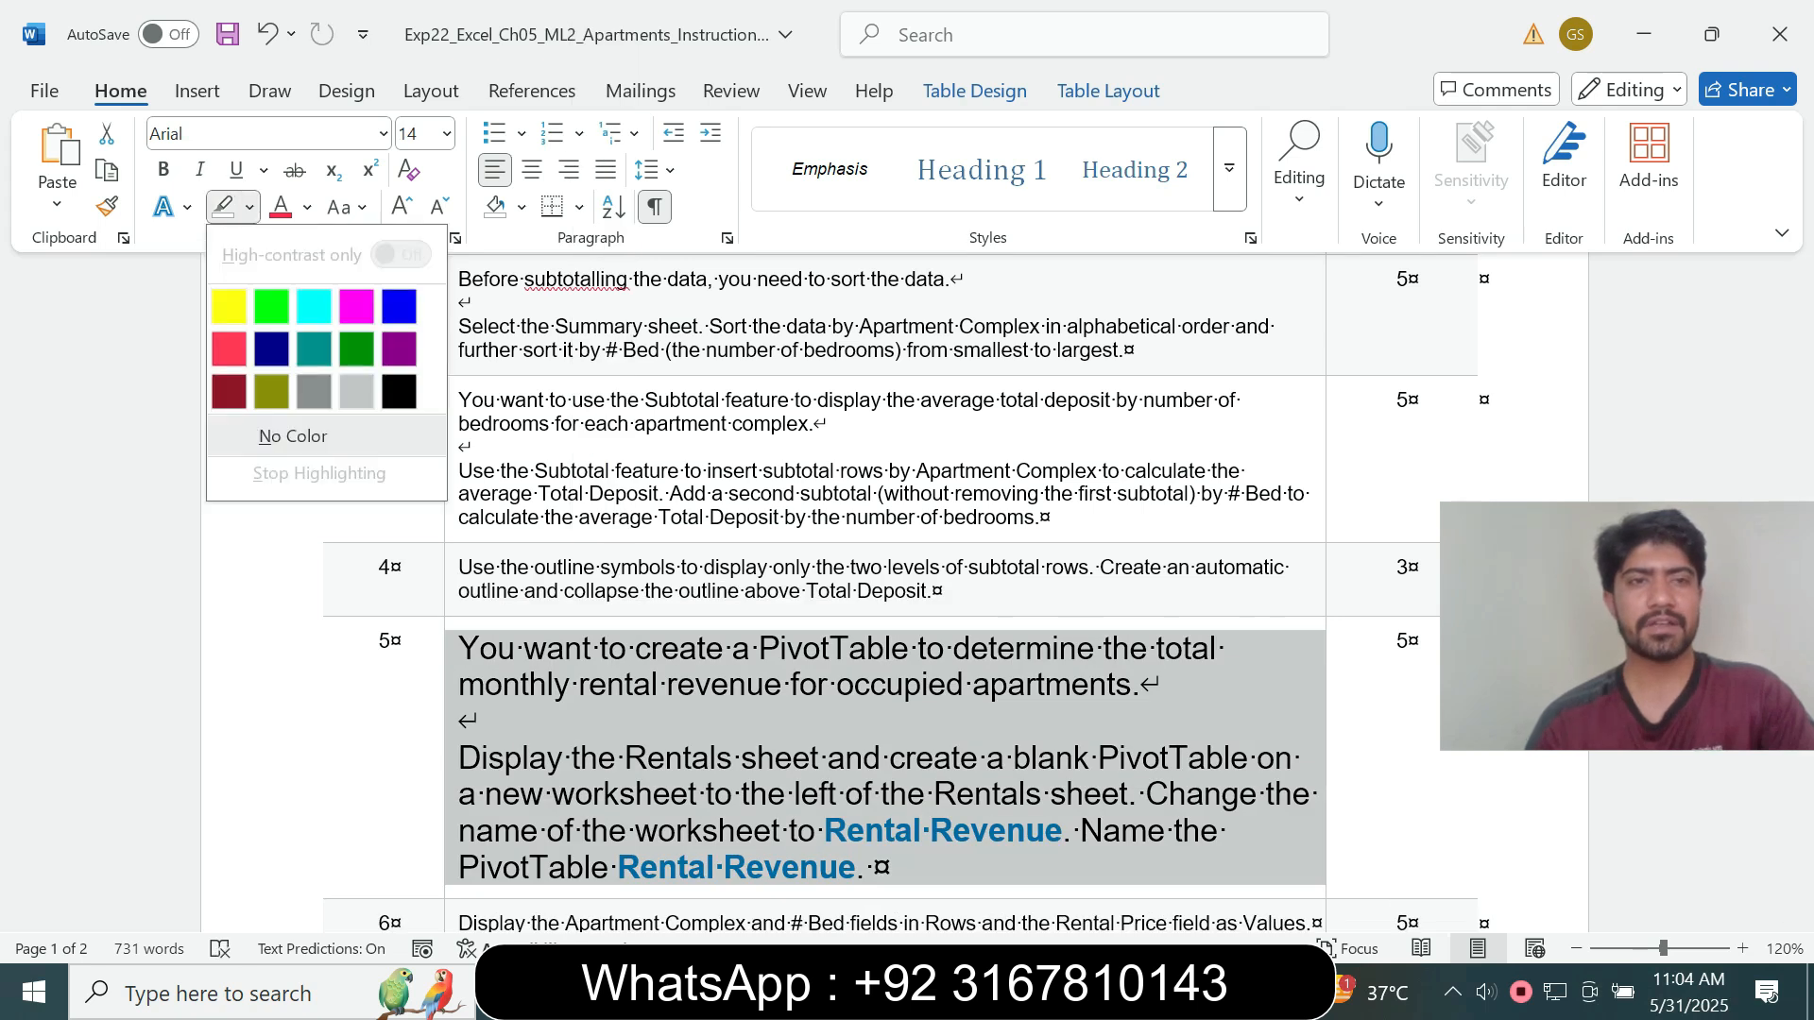
pyautogui.click(314, 305)
pyautogui.scroll(-2, 874, 866)
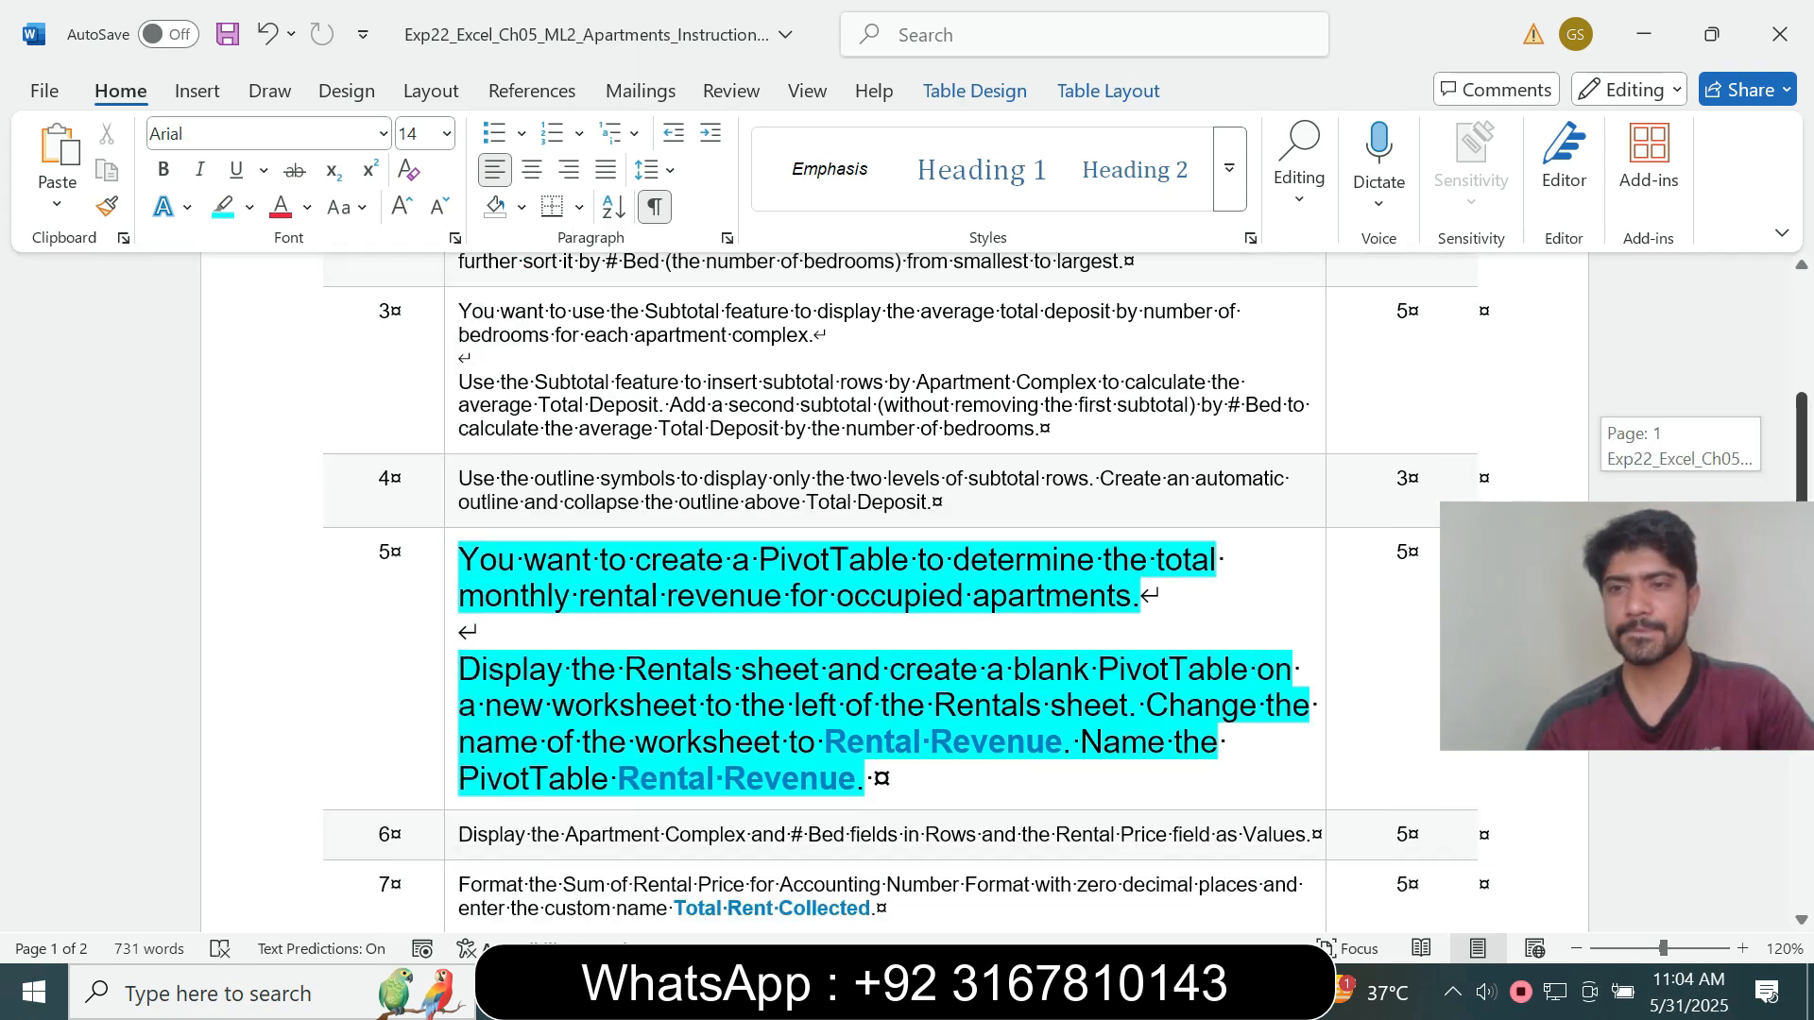
# - Read the start of the step 5 instructions and display the Rentals sheet in the Excel workbook
pyautogui.click(874, 669)
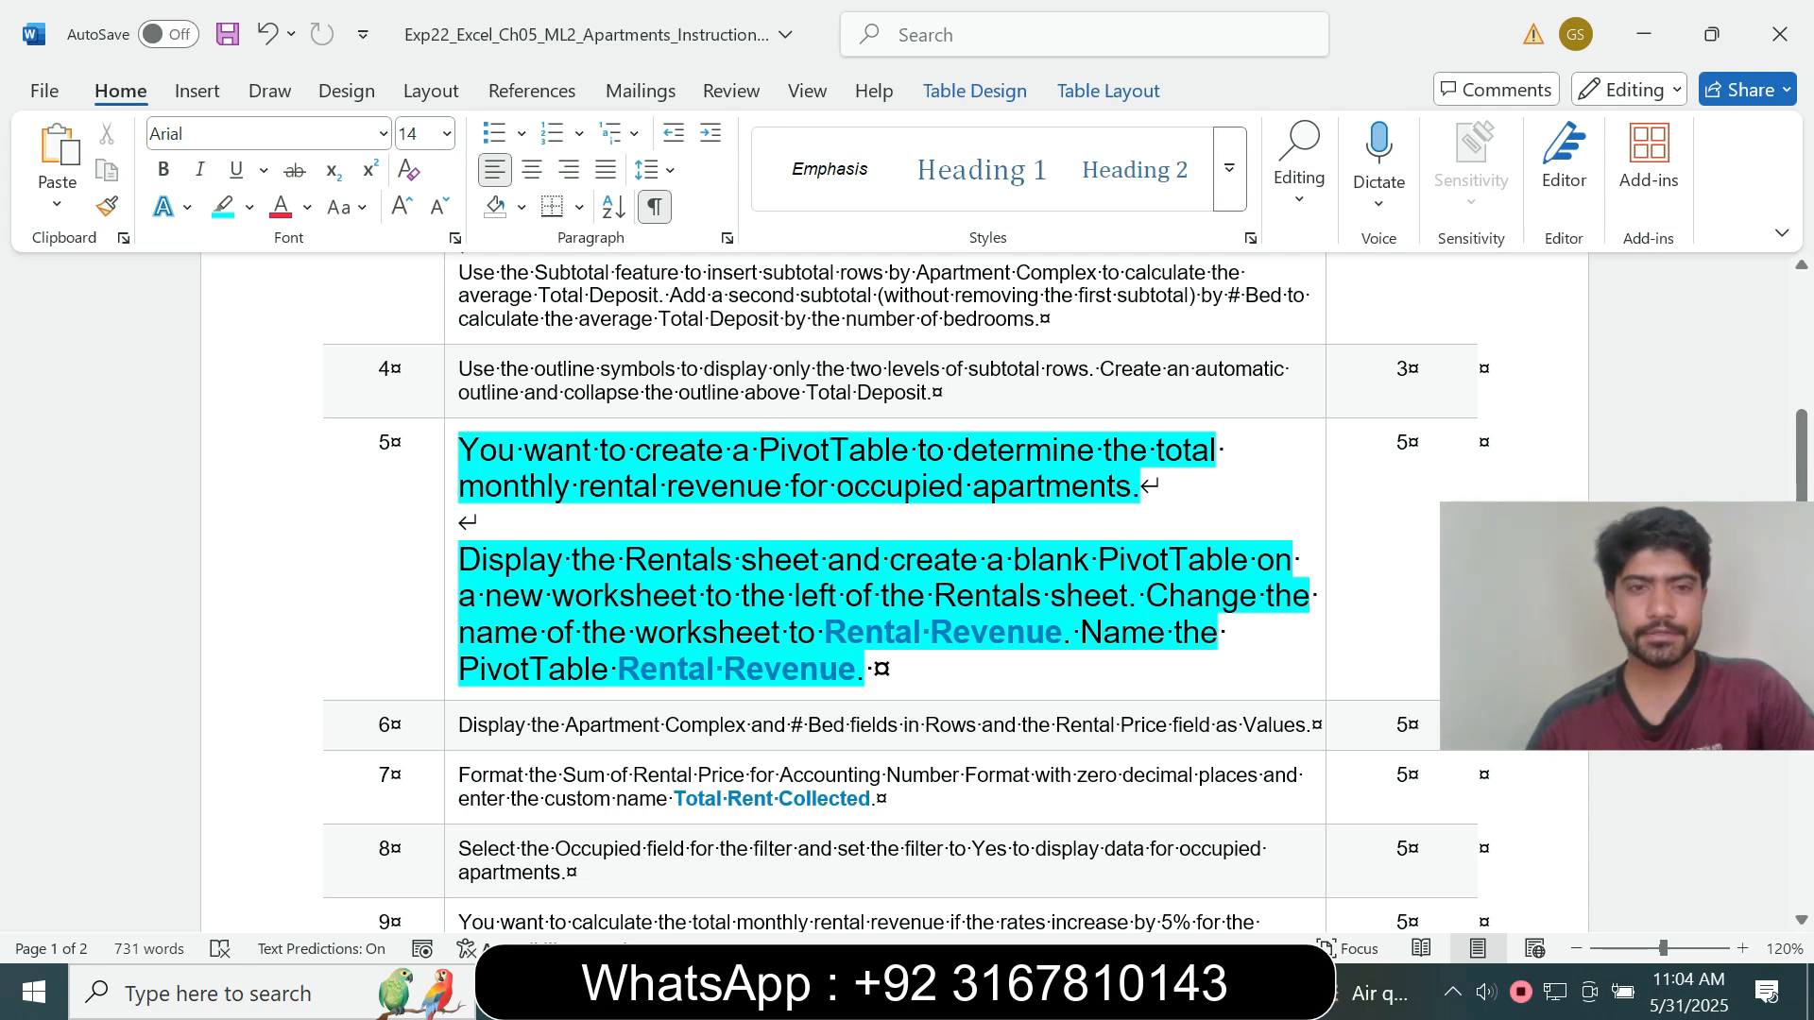
pyautogui.moveTo(459, 559); pyautogui.dragTo(827, 561)
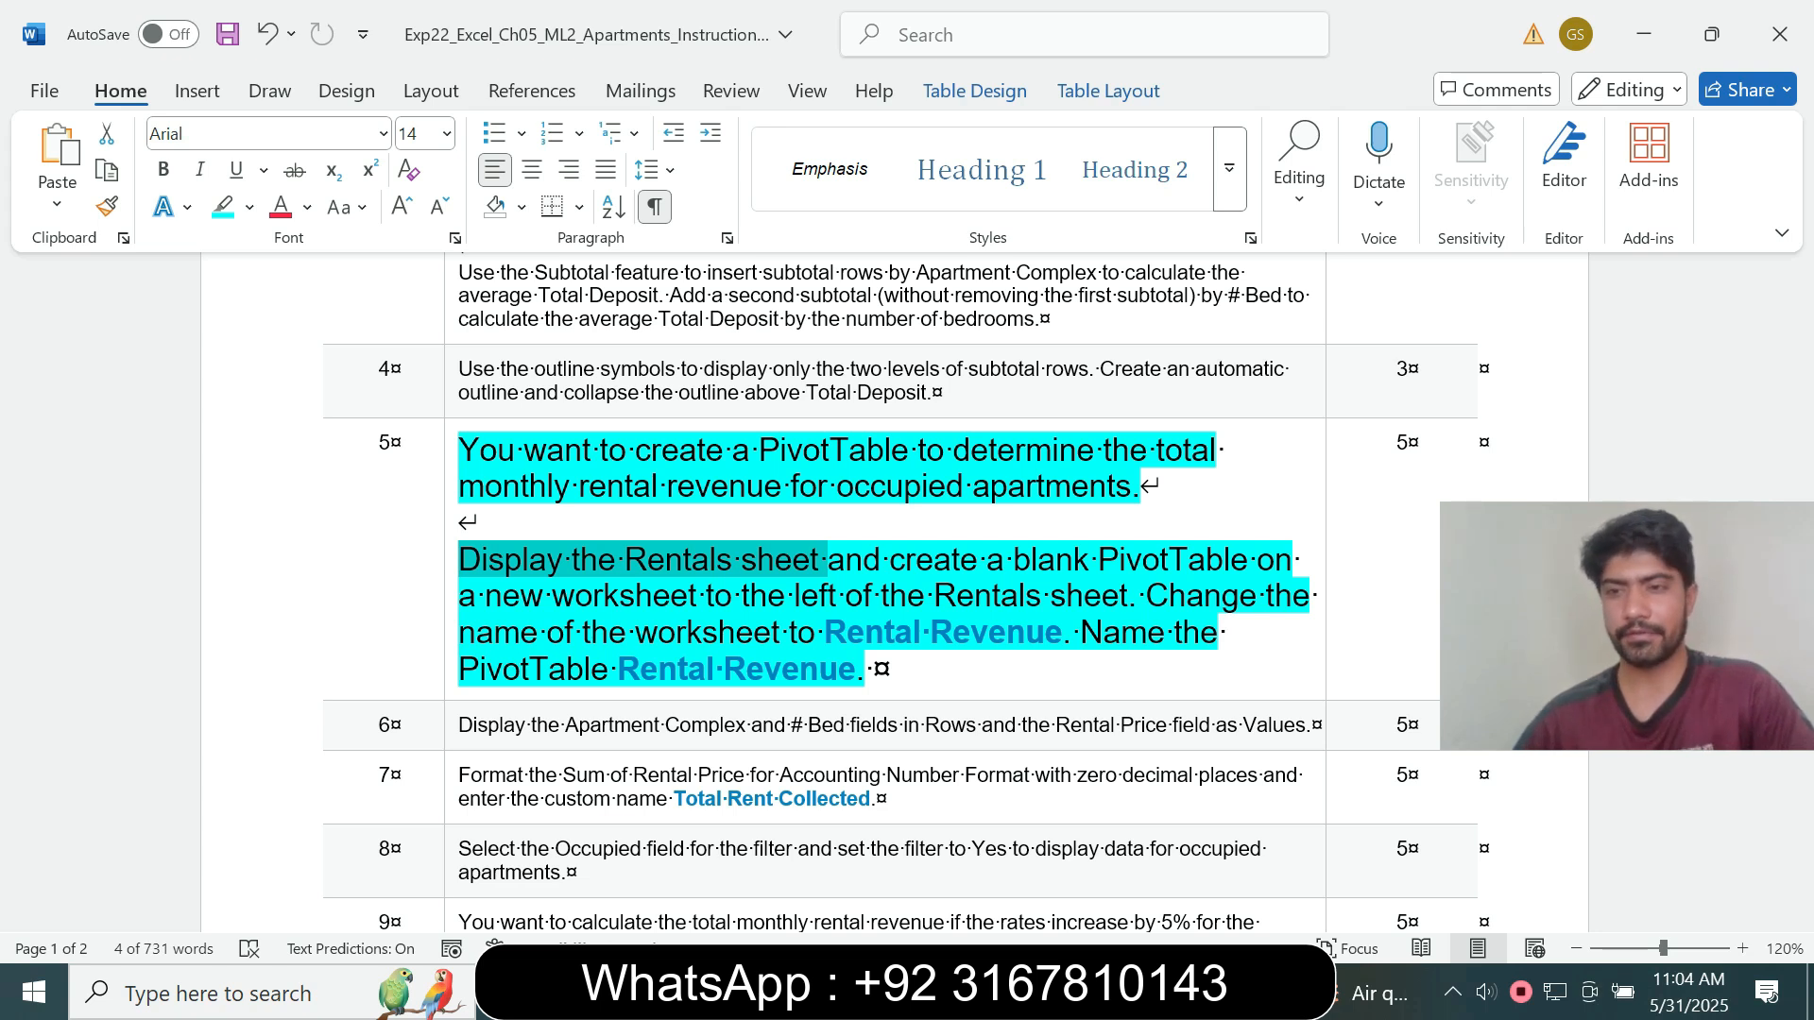
pyautogui.moveTo(625, 560); pyautogui.dragTo(822, 560)
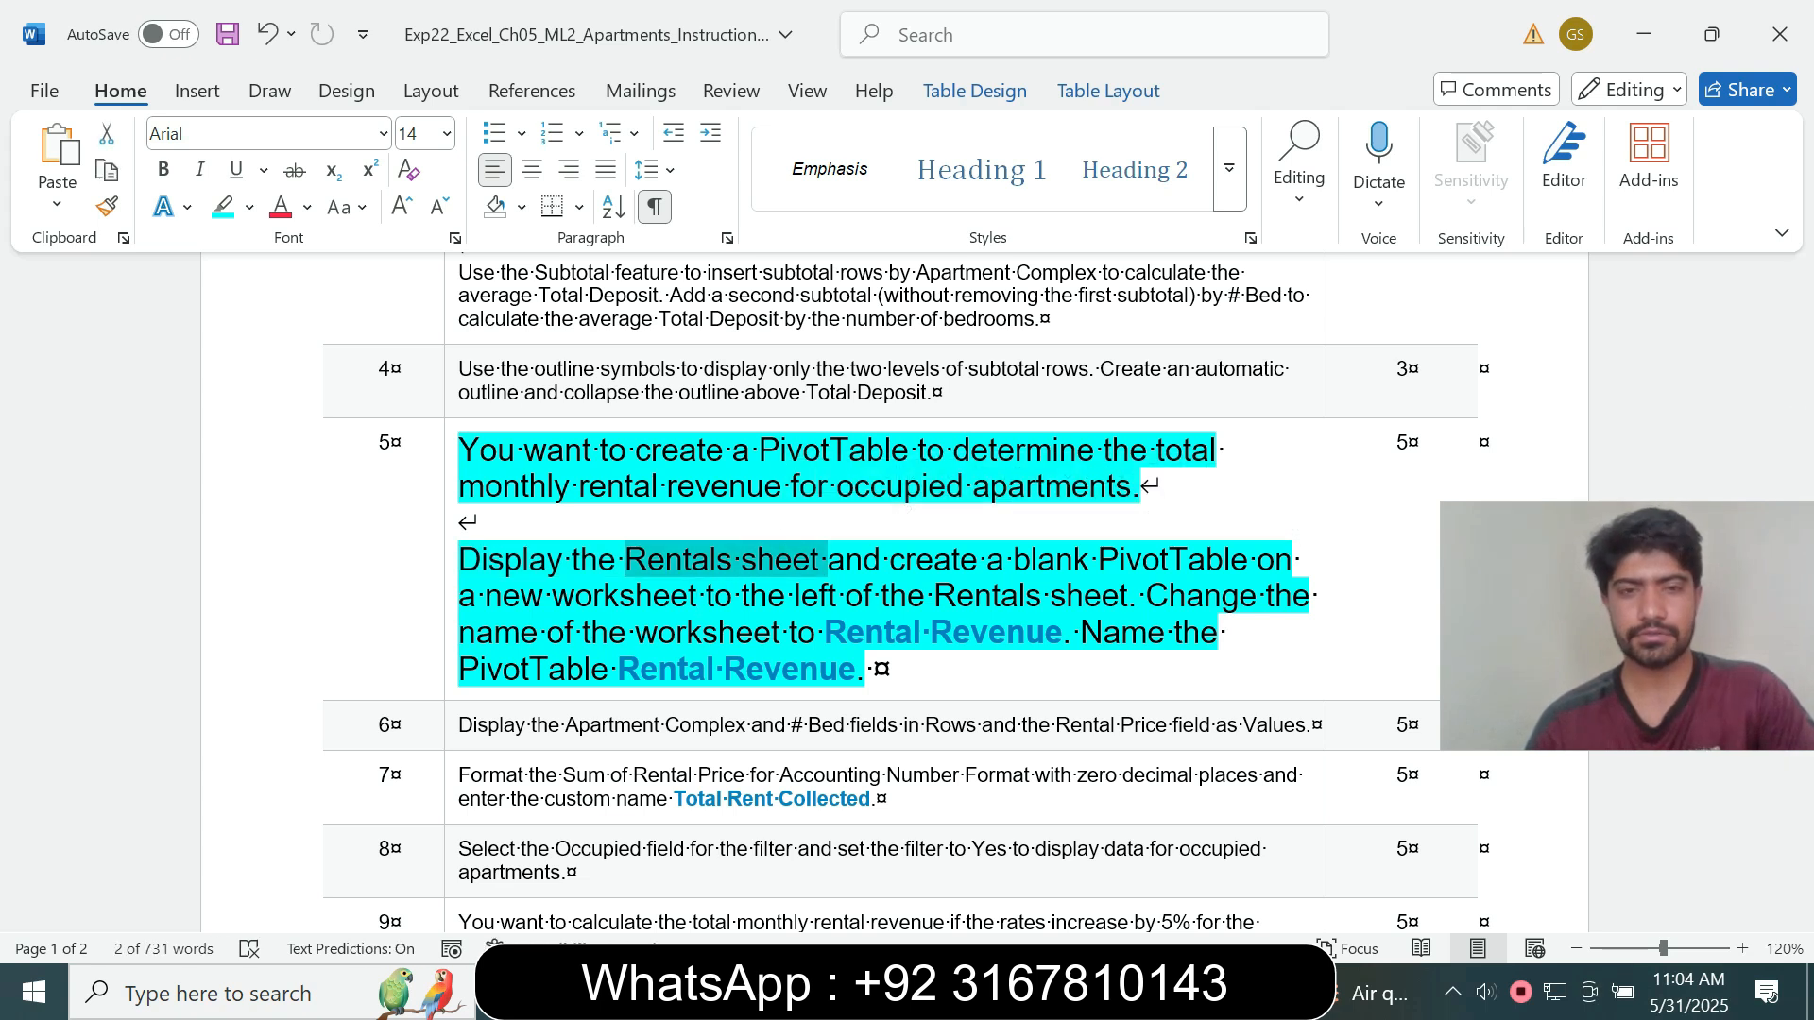
pyautogui.hotkey('alt', 'Tab')
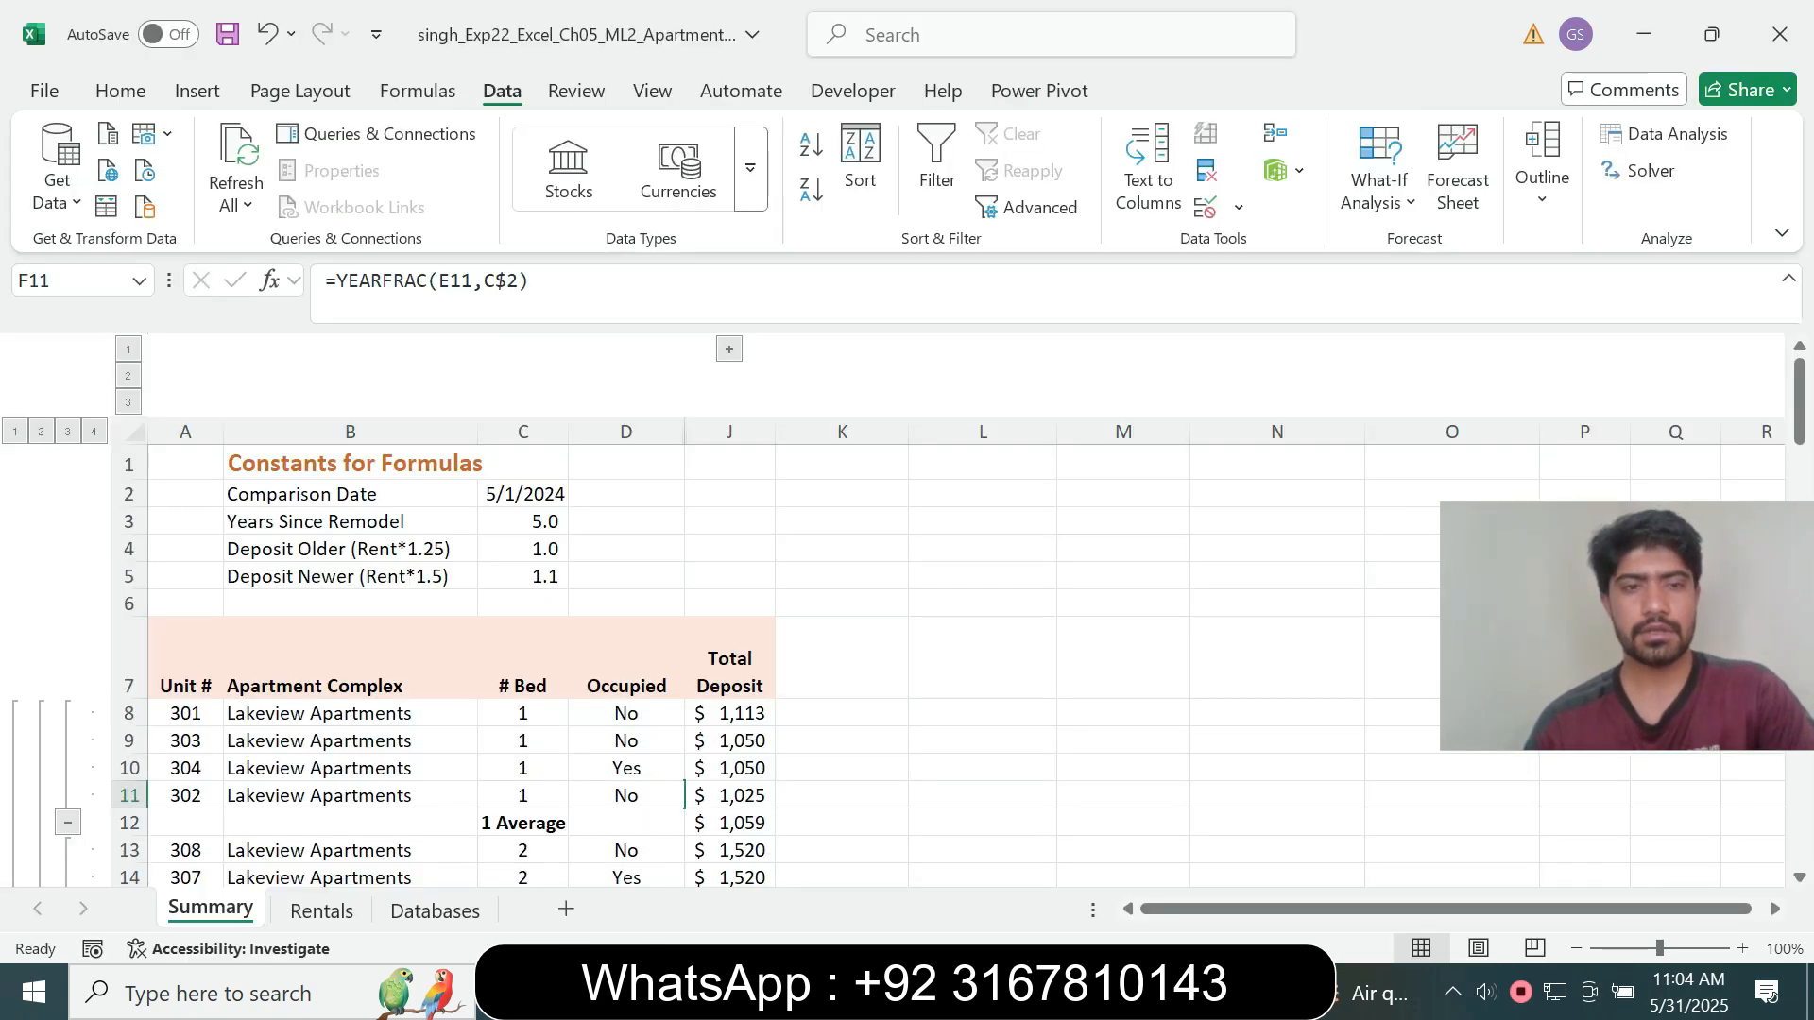
pyautogui.click(321, 910)
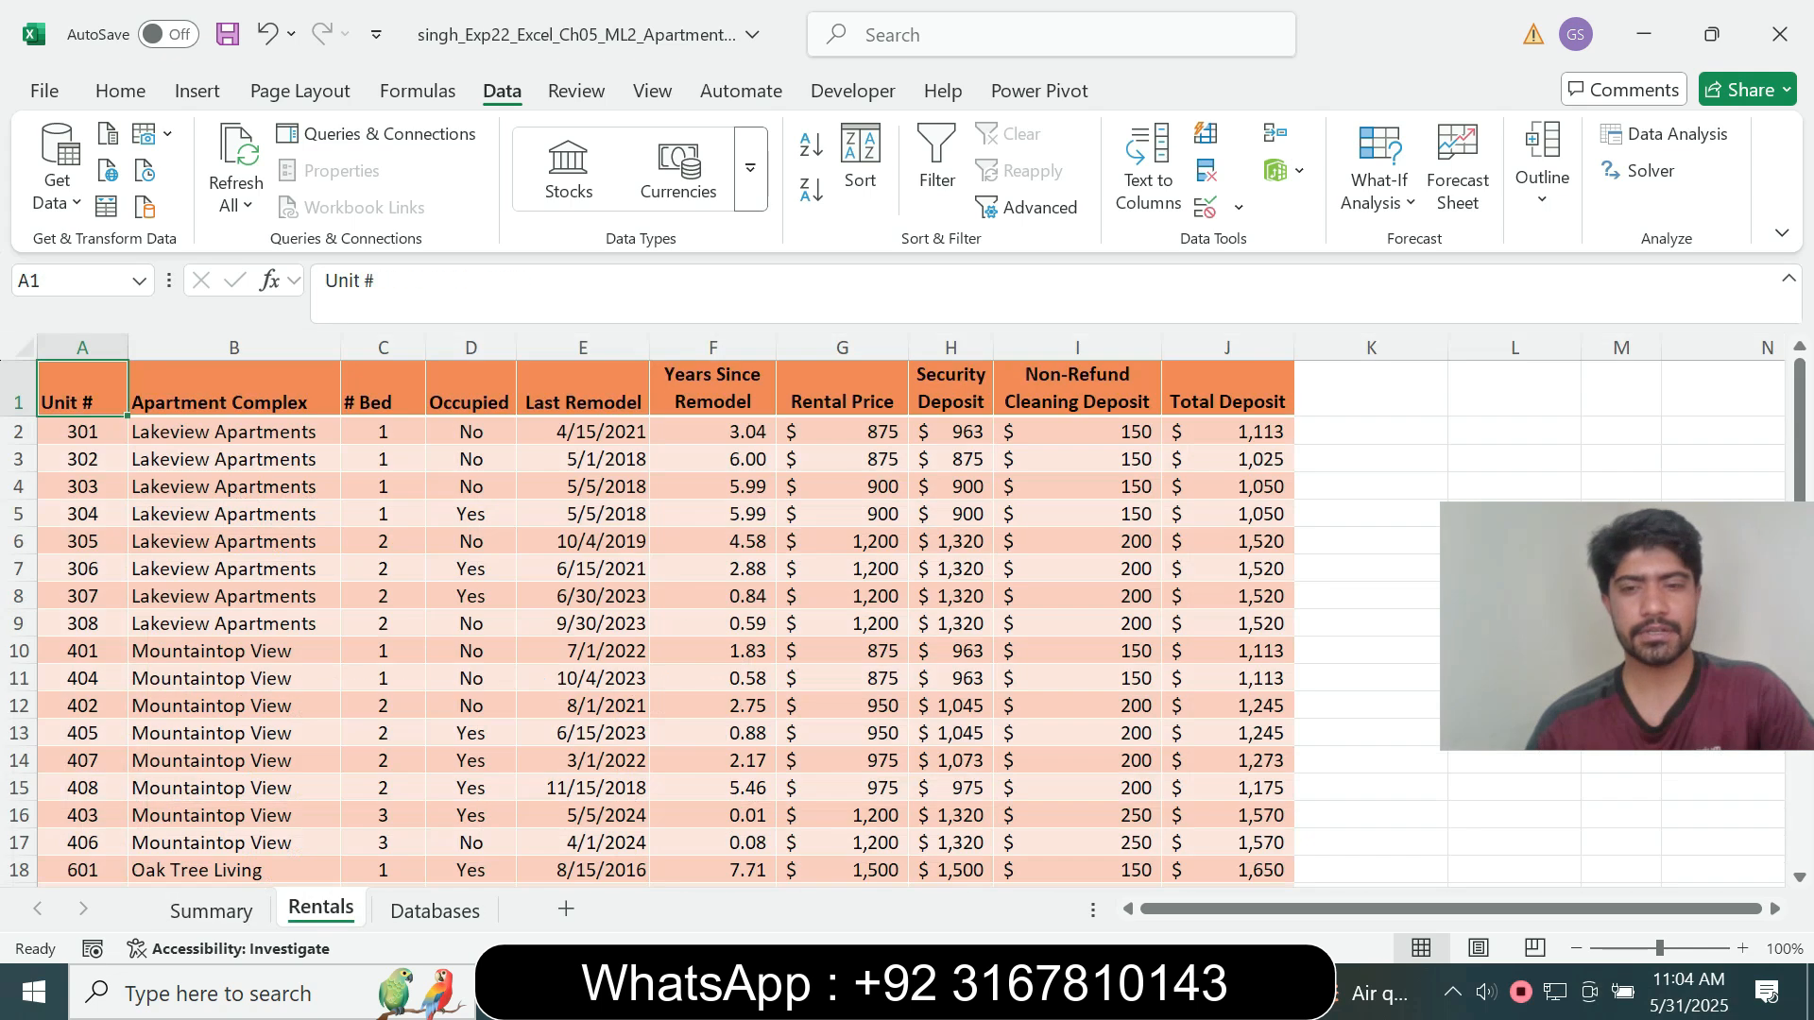
# - Consult step 5 in Word, insert a blank PivotTable from Rentals range A1:J51 on a new worksheet in Excel, and return to Word
pyautogui.hotkey('alt', 'Tab')
pyautogui.moveTo(888, 559); pyautogui.dragTo(1097, 560)
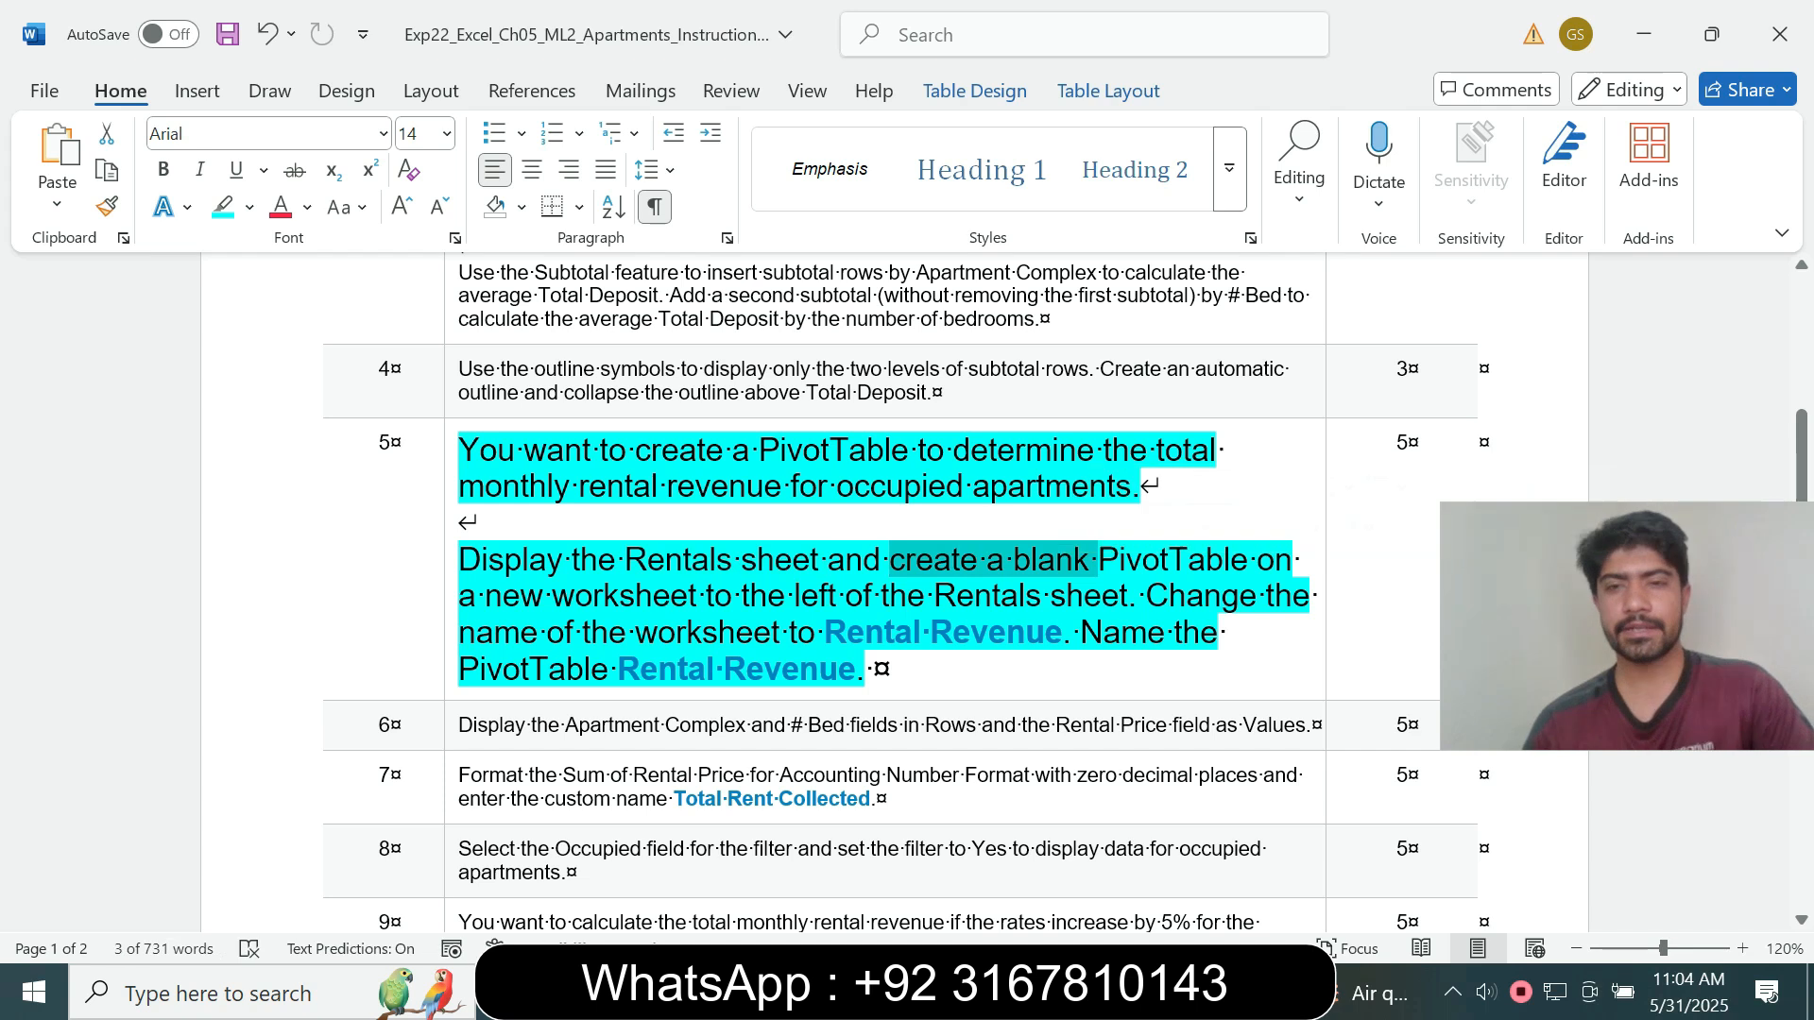
pyautogui.moveTo(484, 595); pyautogui.dragTo(742, 596)
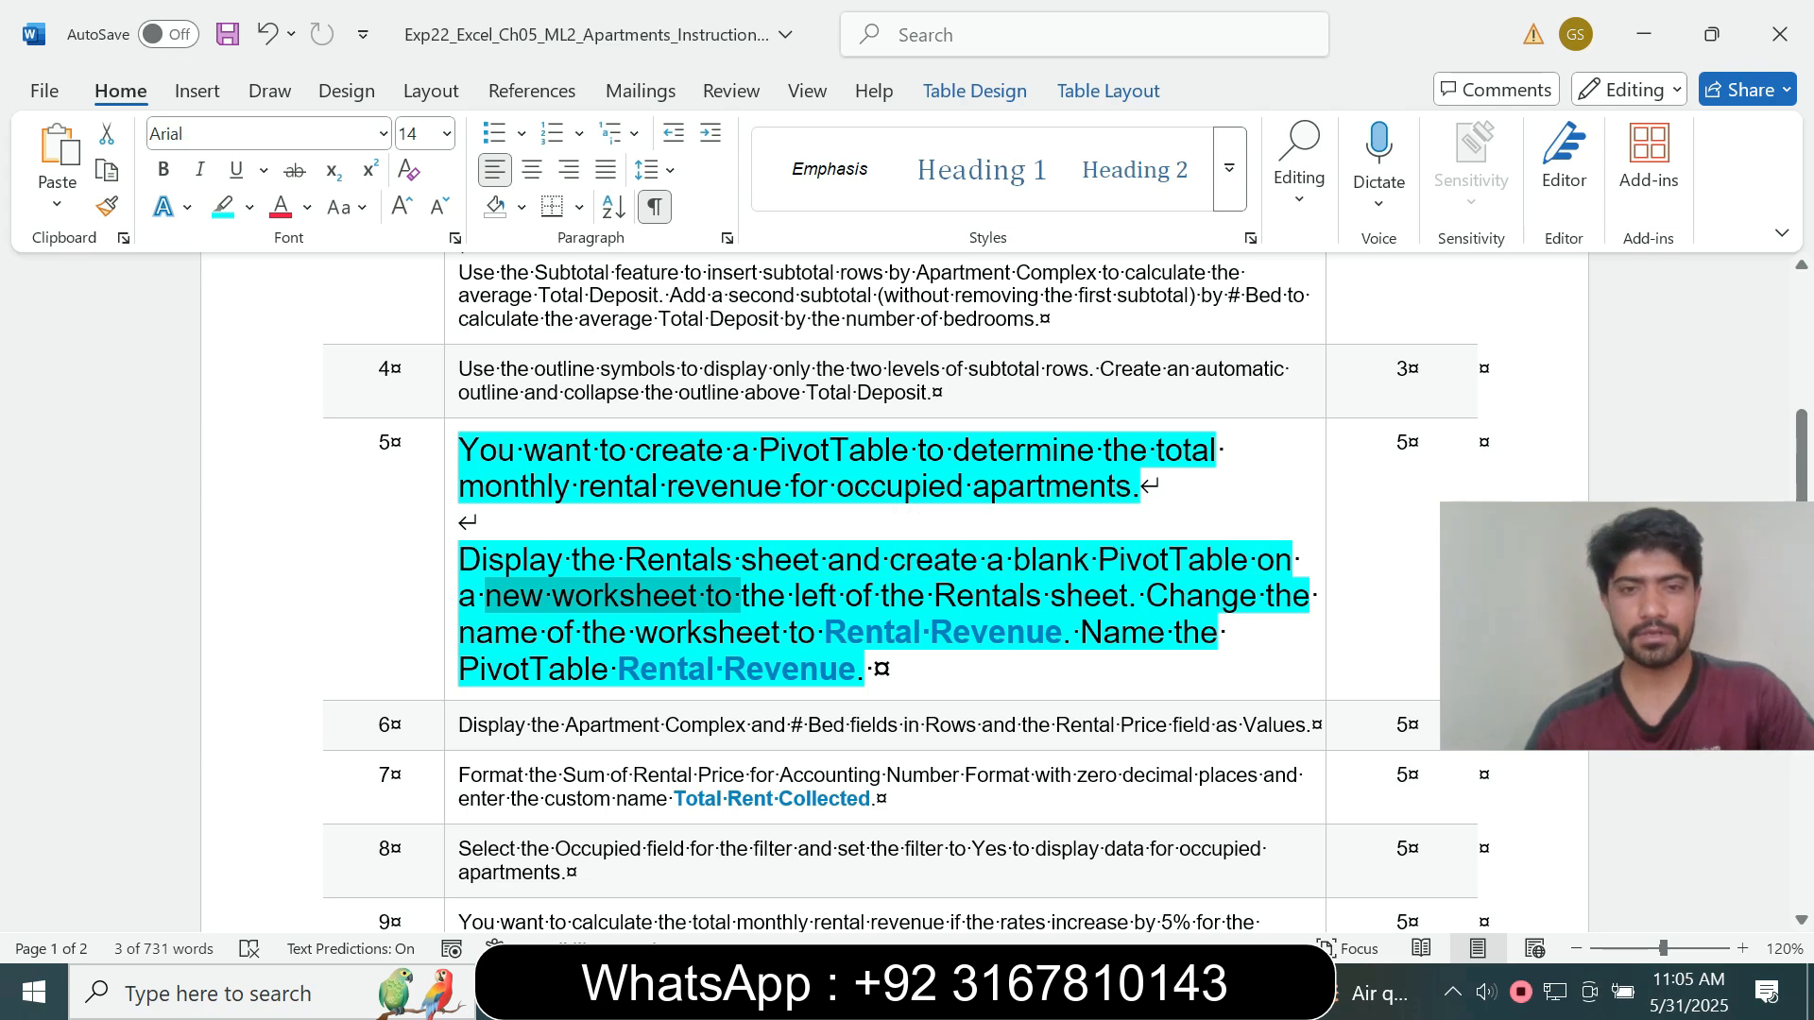
pyautogui.hotkey('alt', 'Tab')
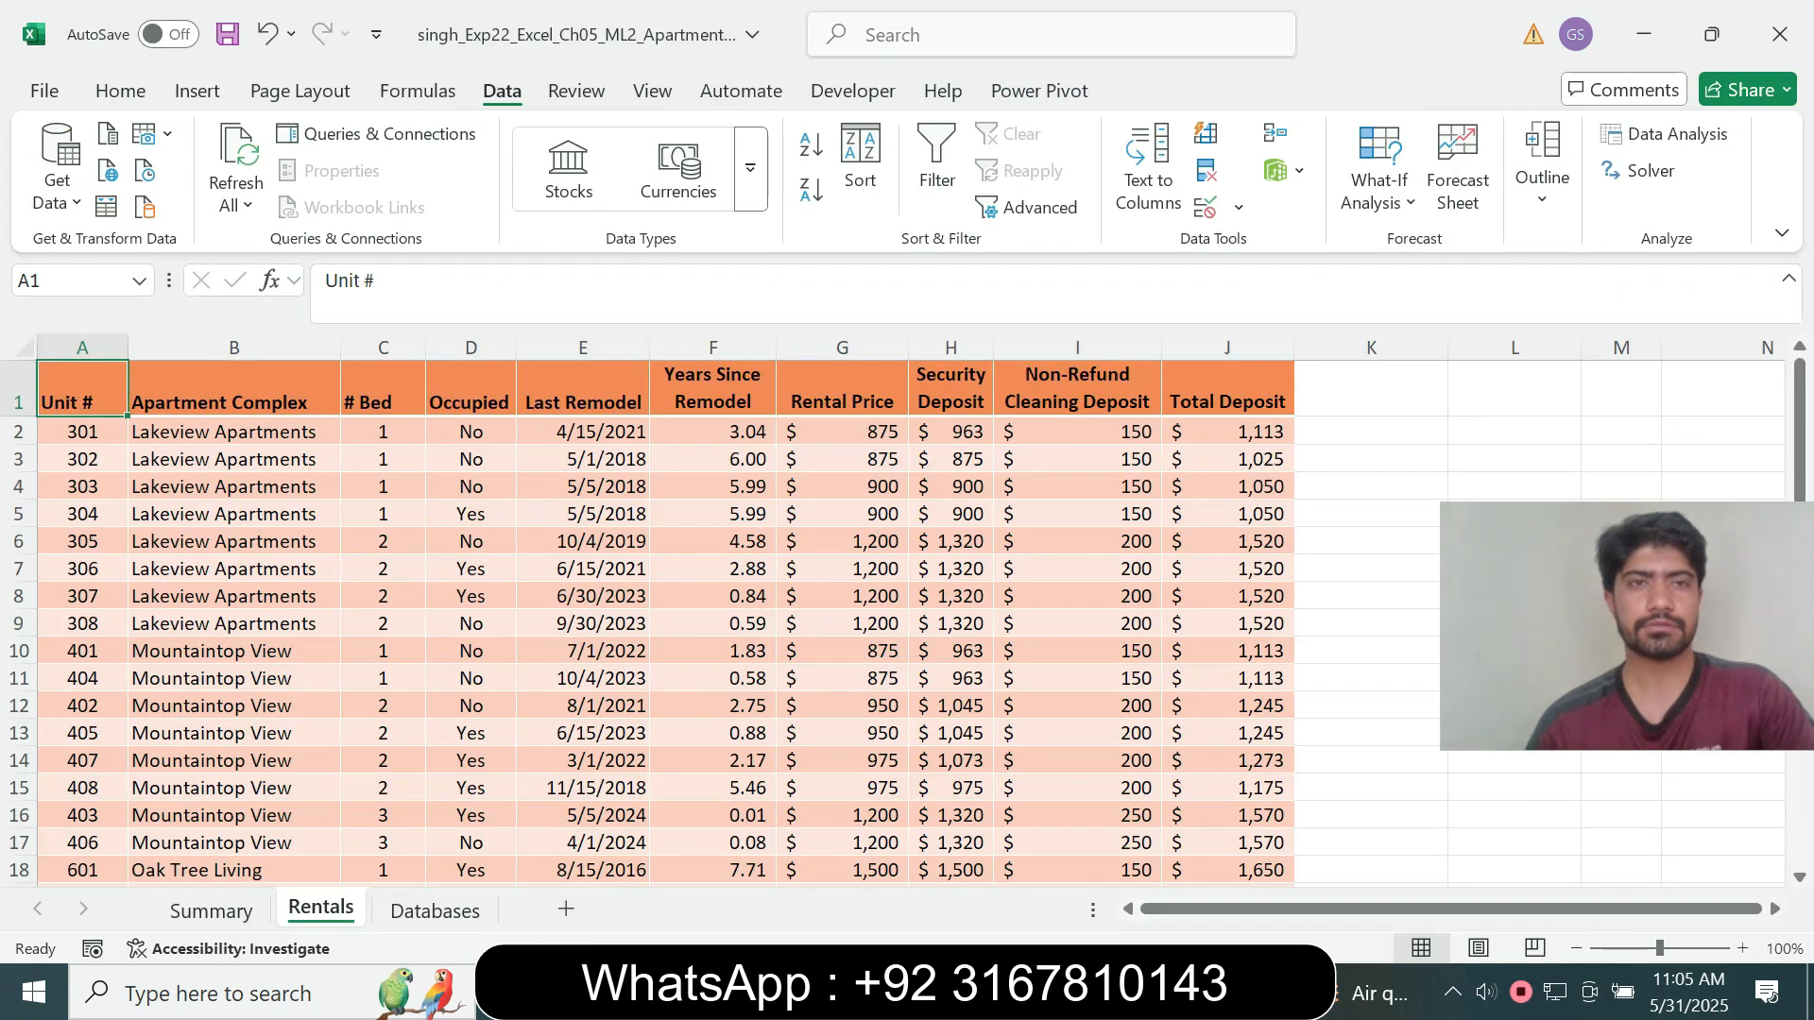
pyautogui.click(120, 90)
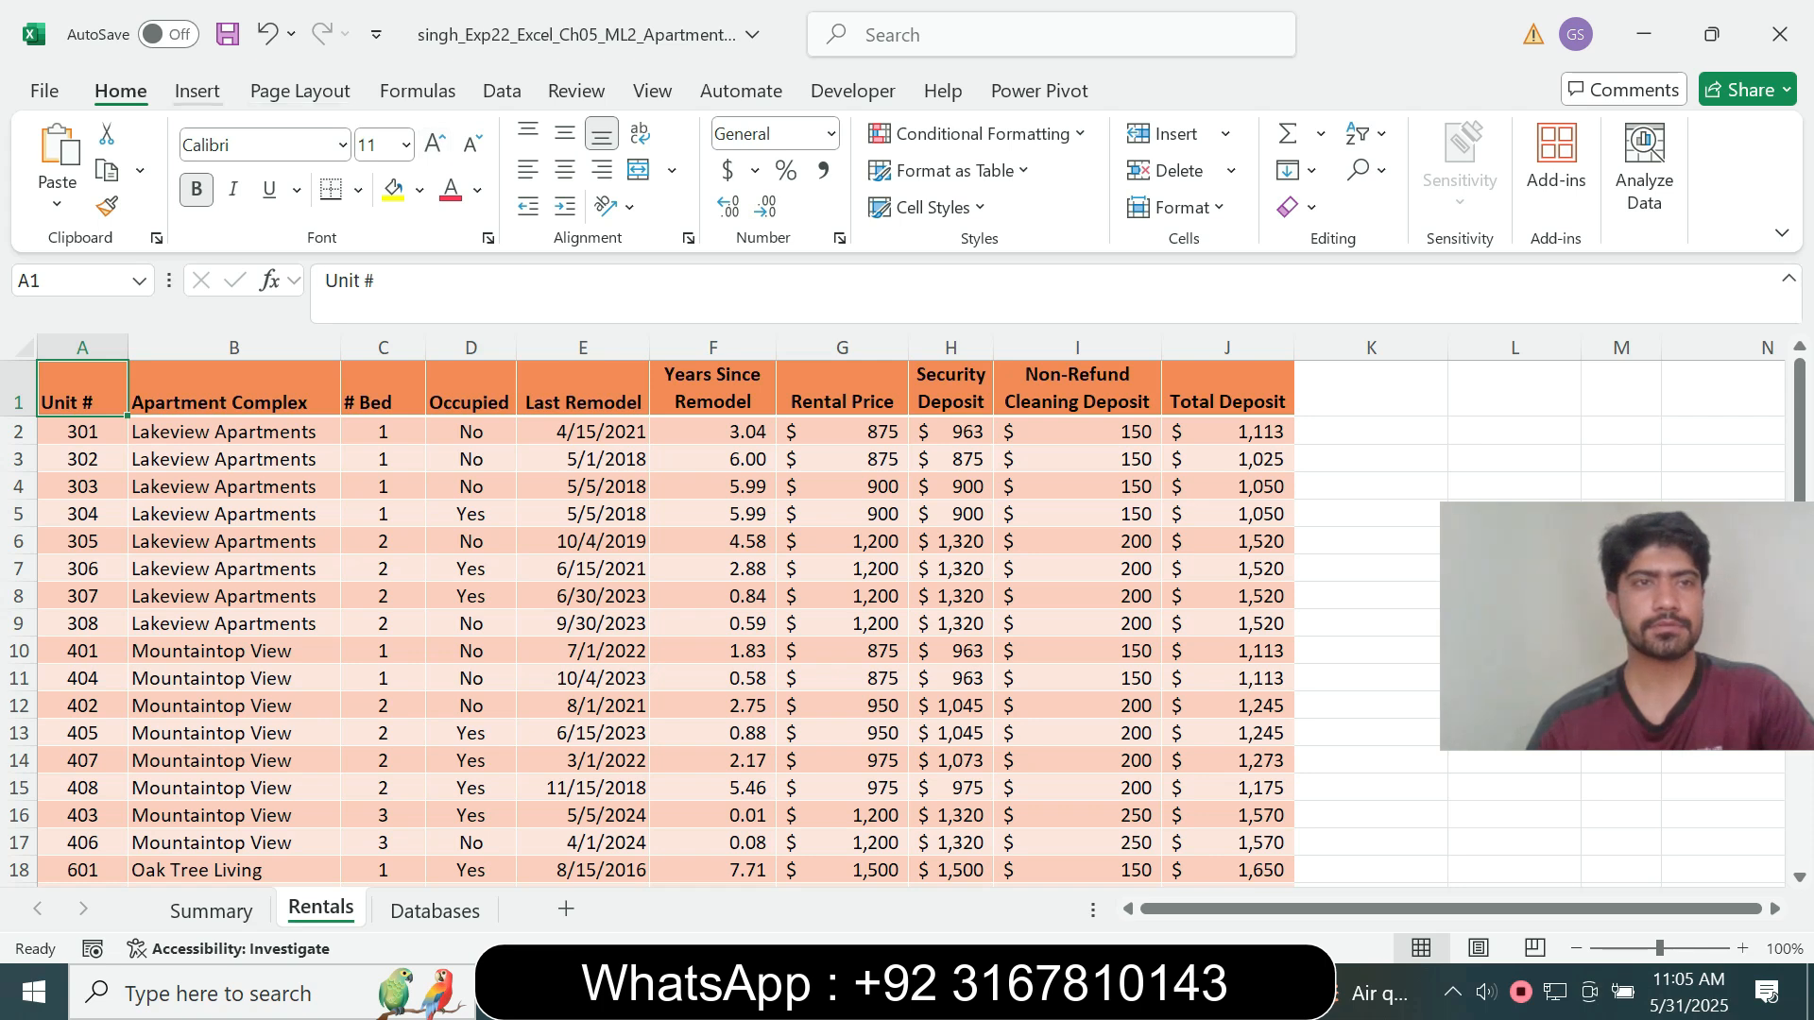
pyautogui.click(196, 91)
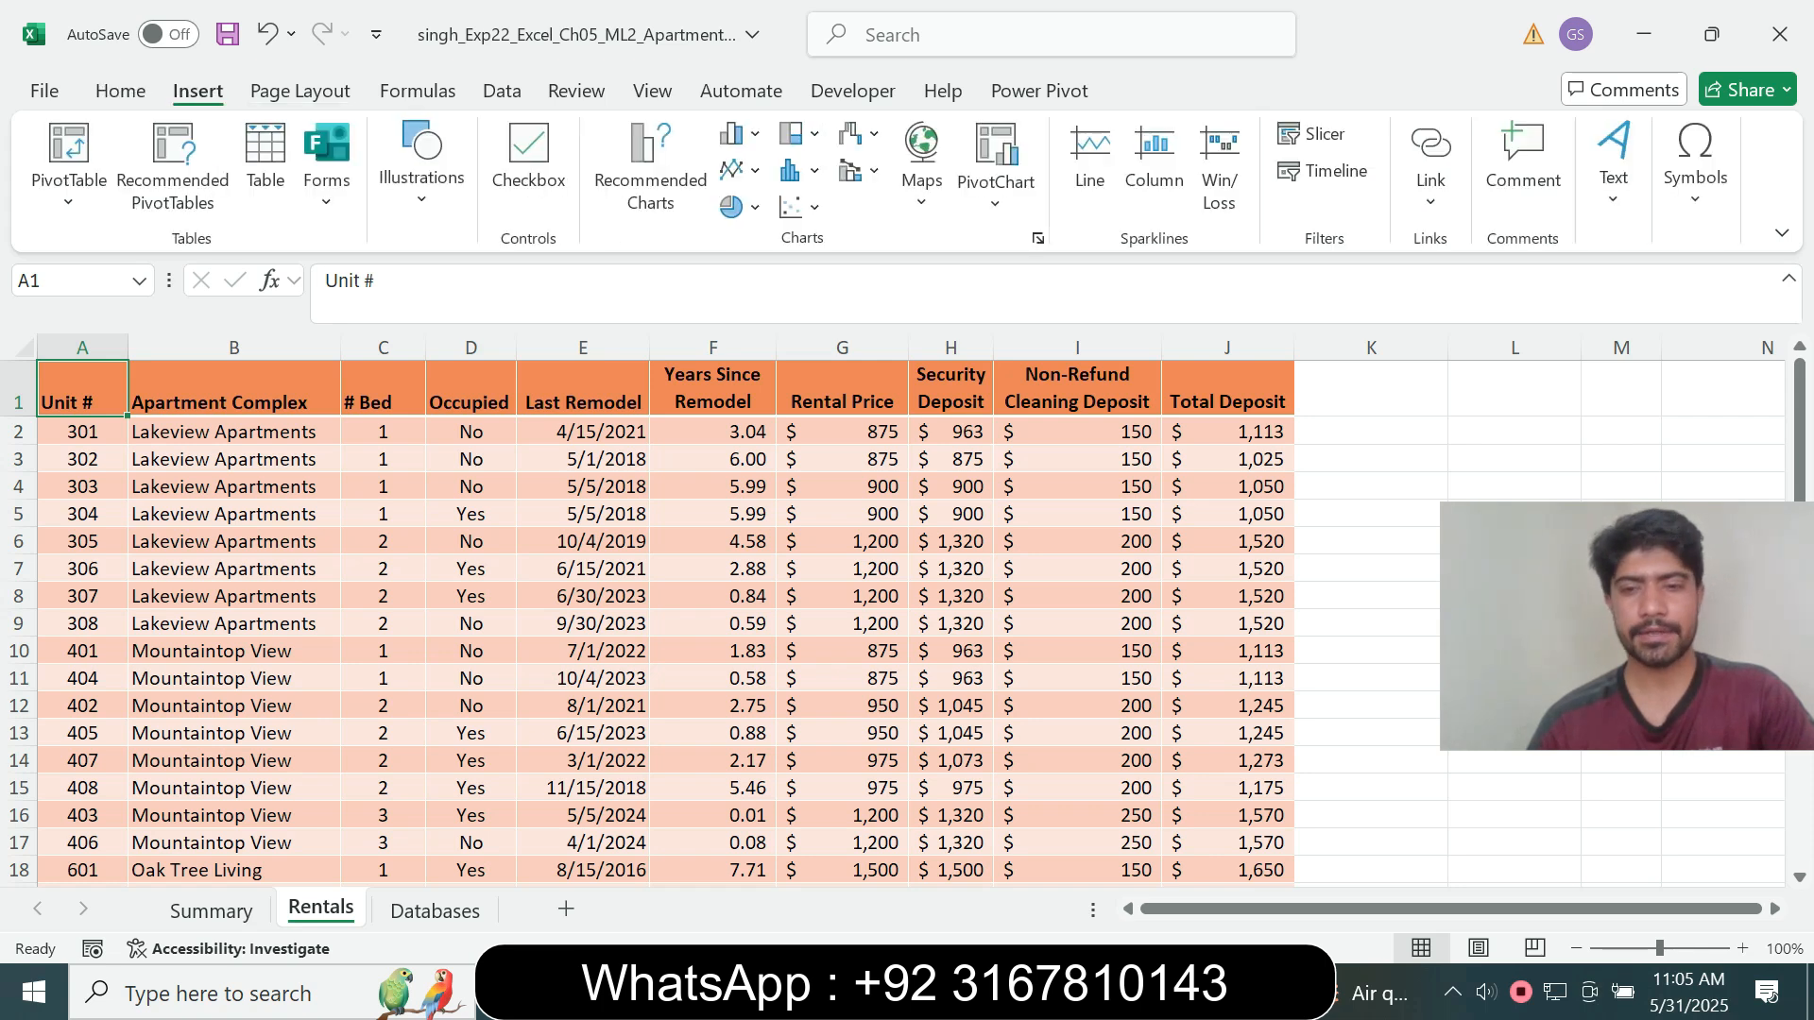
pyautogui.hotkey('alt', 'Tab')
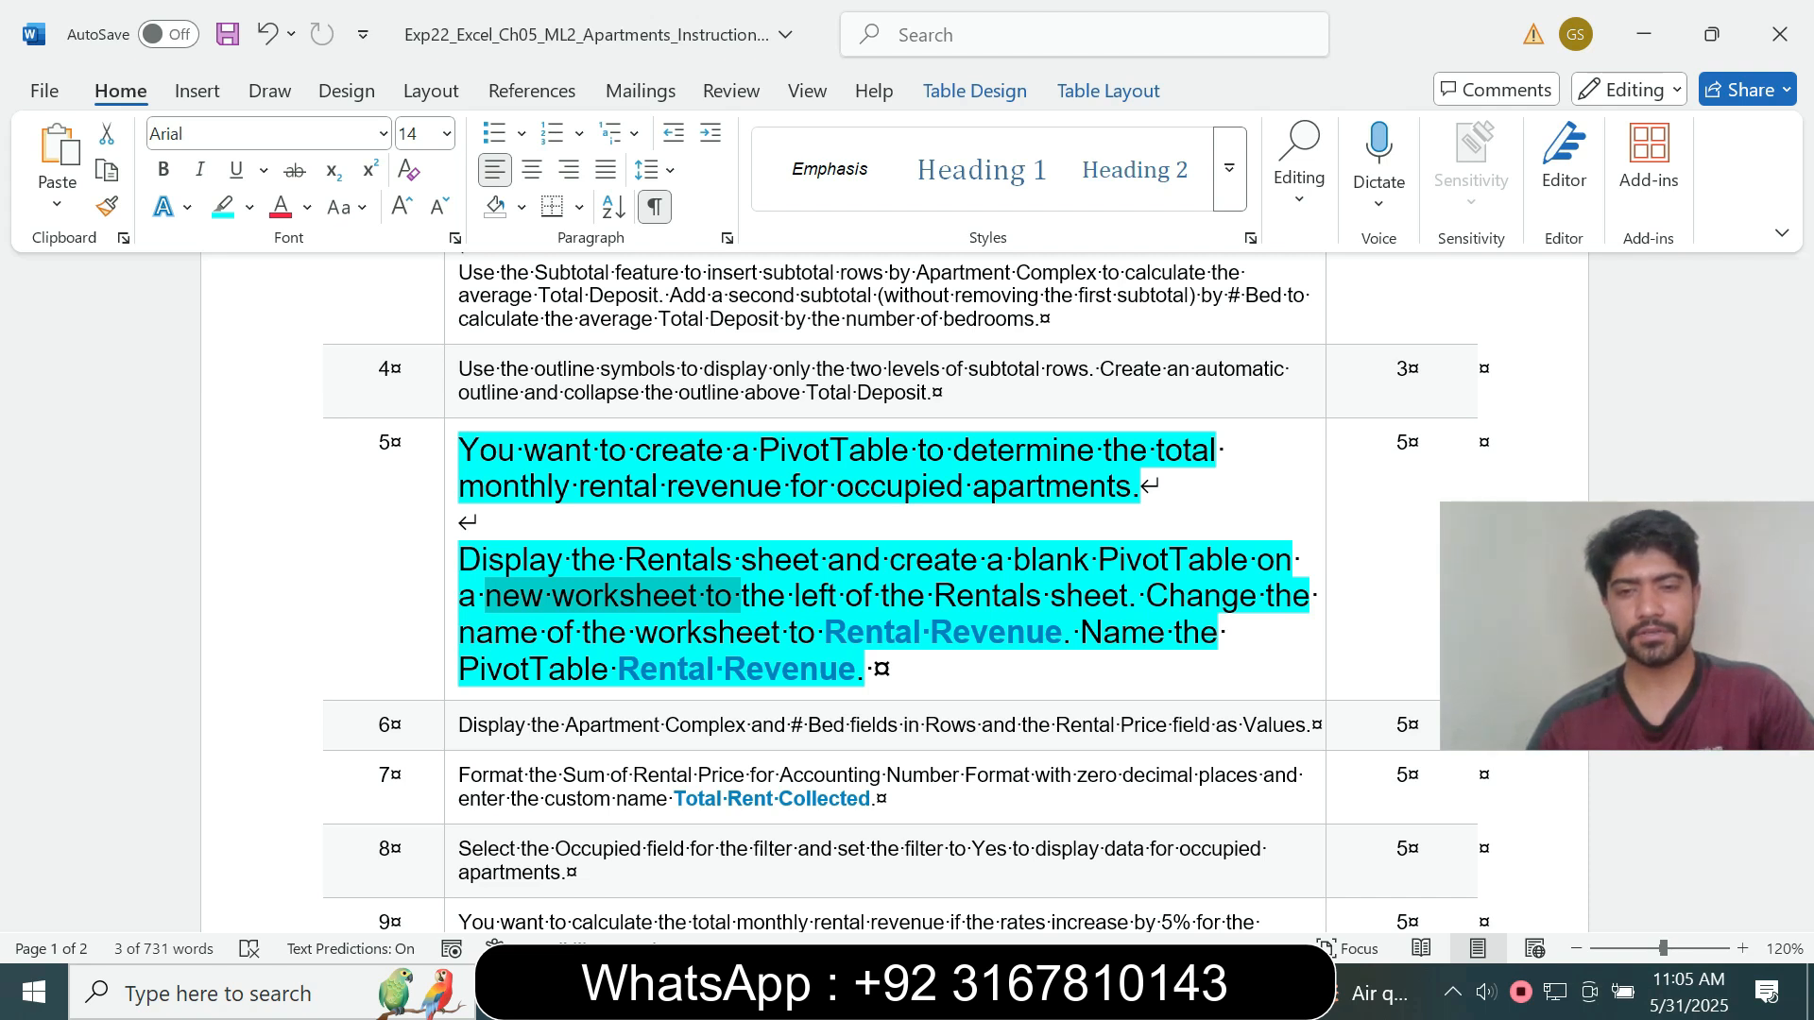
pyautogui.hotkey('alt', 'Tab')
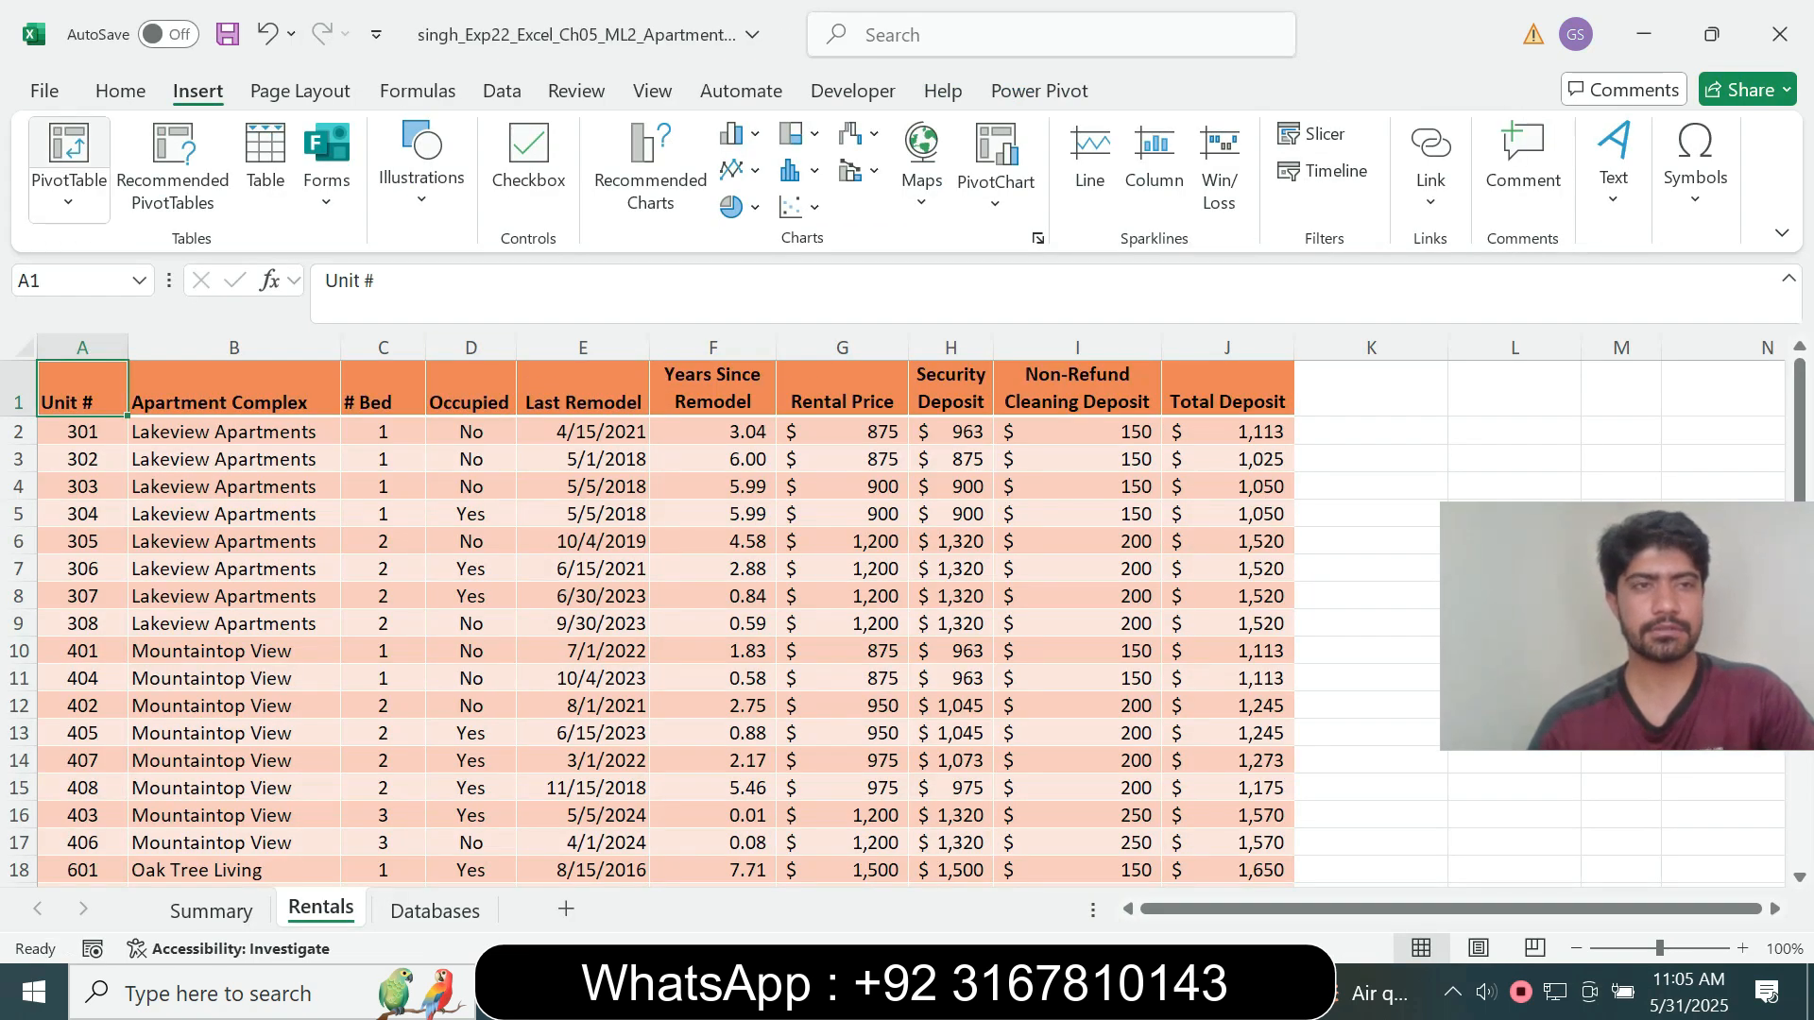
pyautogui.click(68, 151)
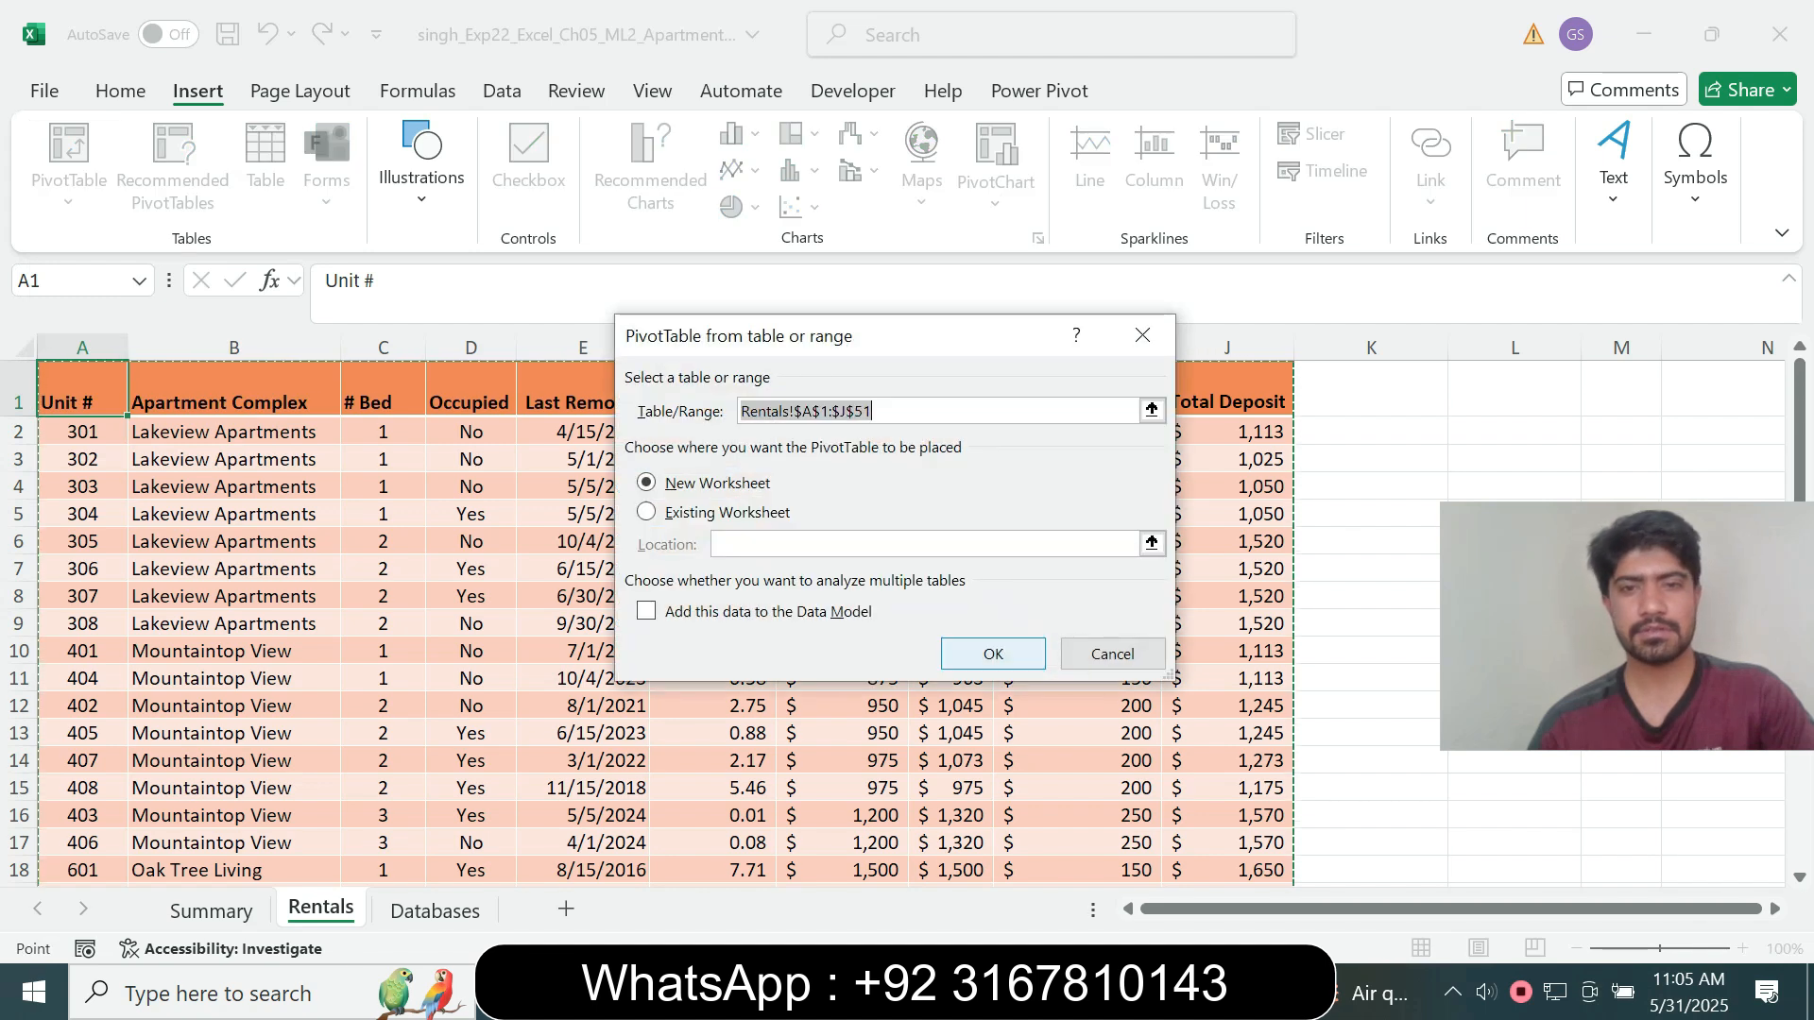
pyautogui.press('Return')
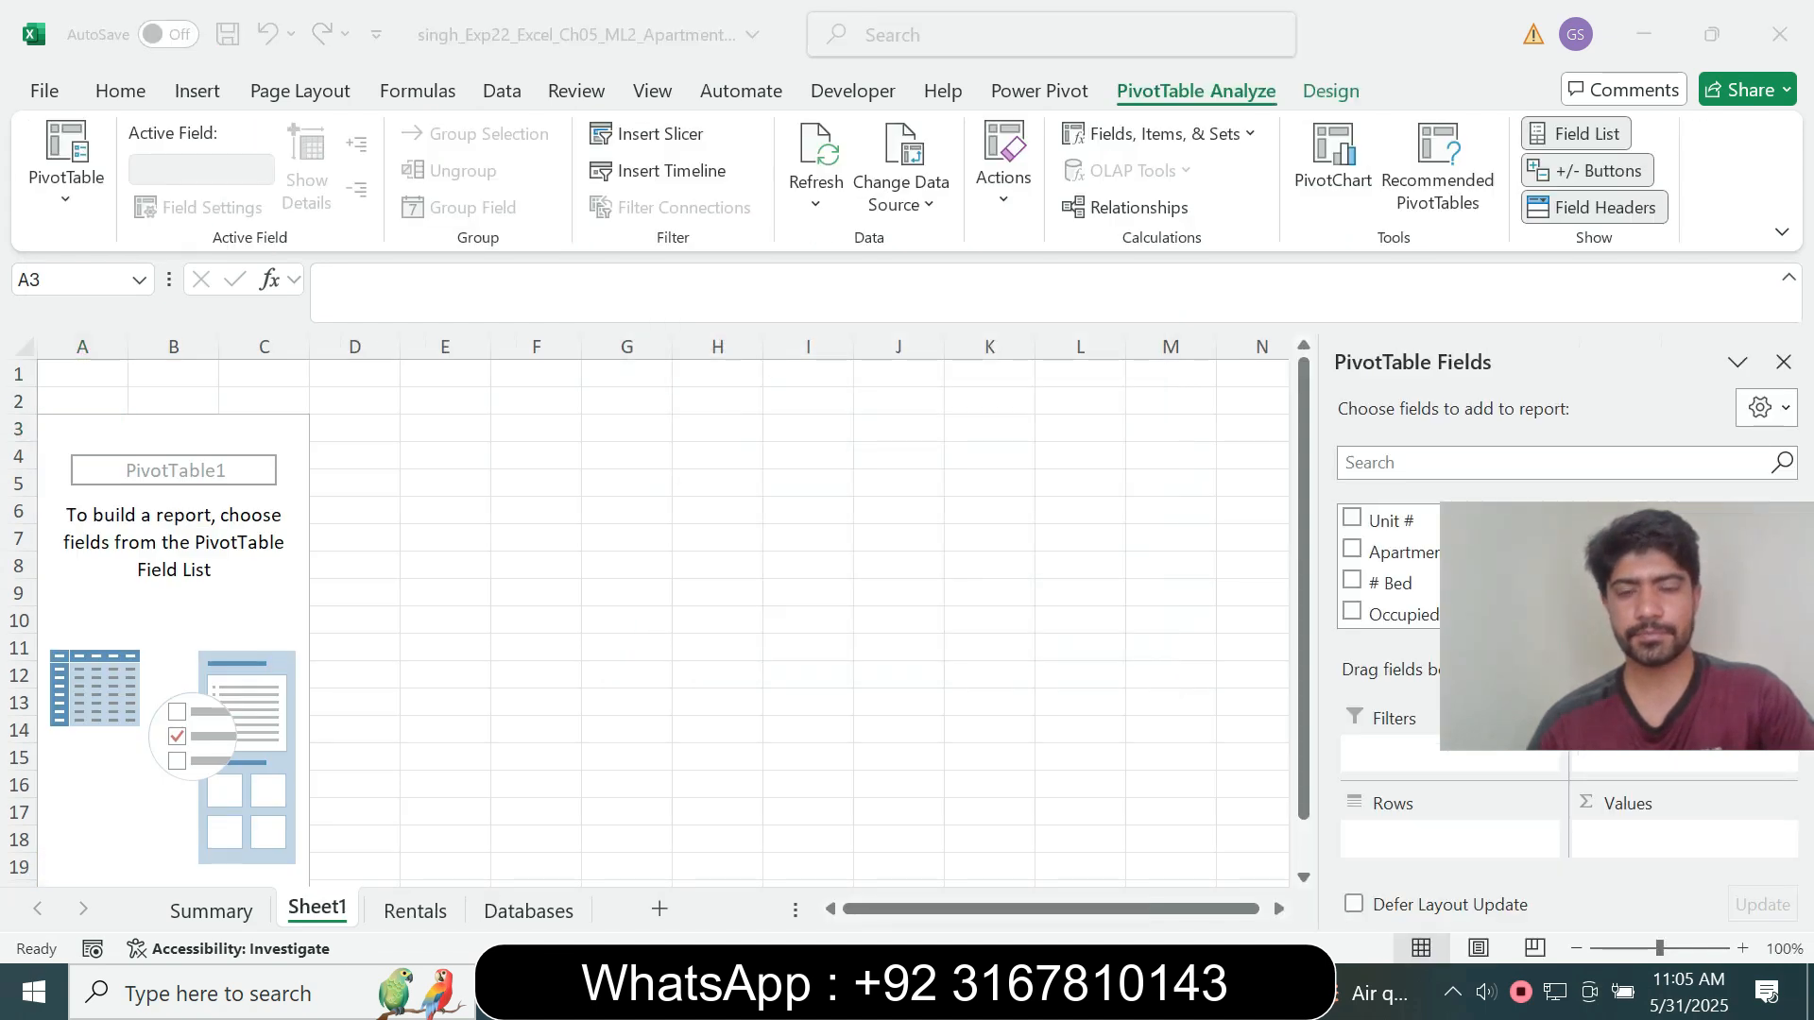
pyautogui.hotkey('alt', 'Tab')
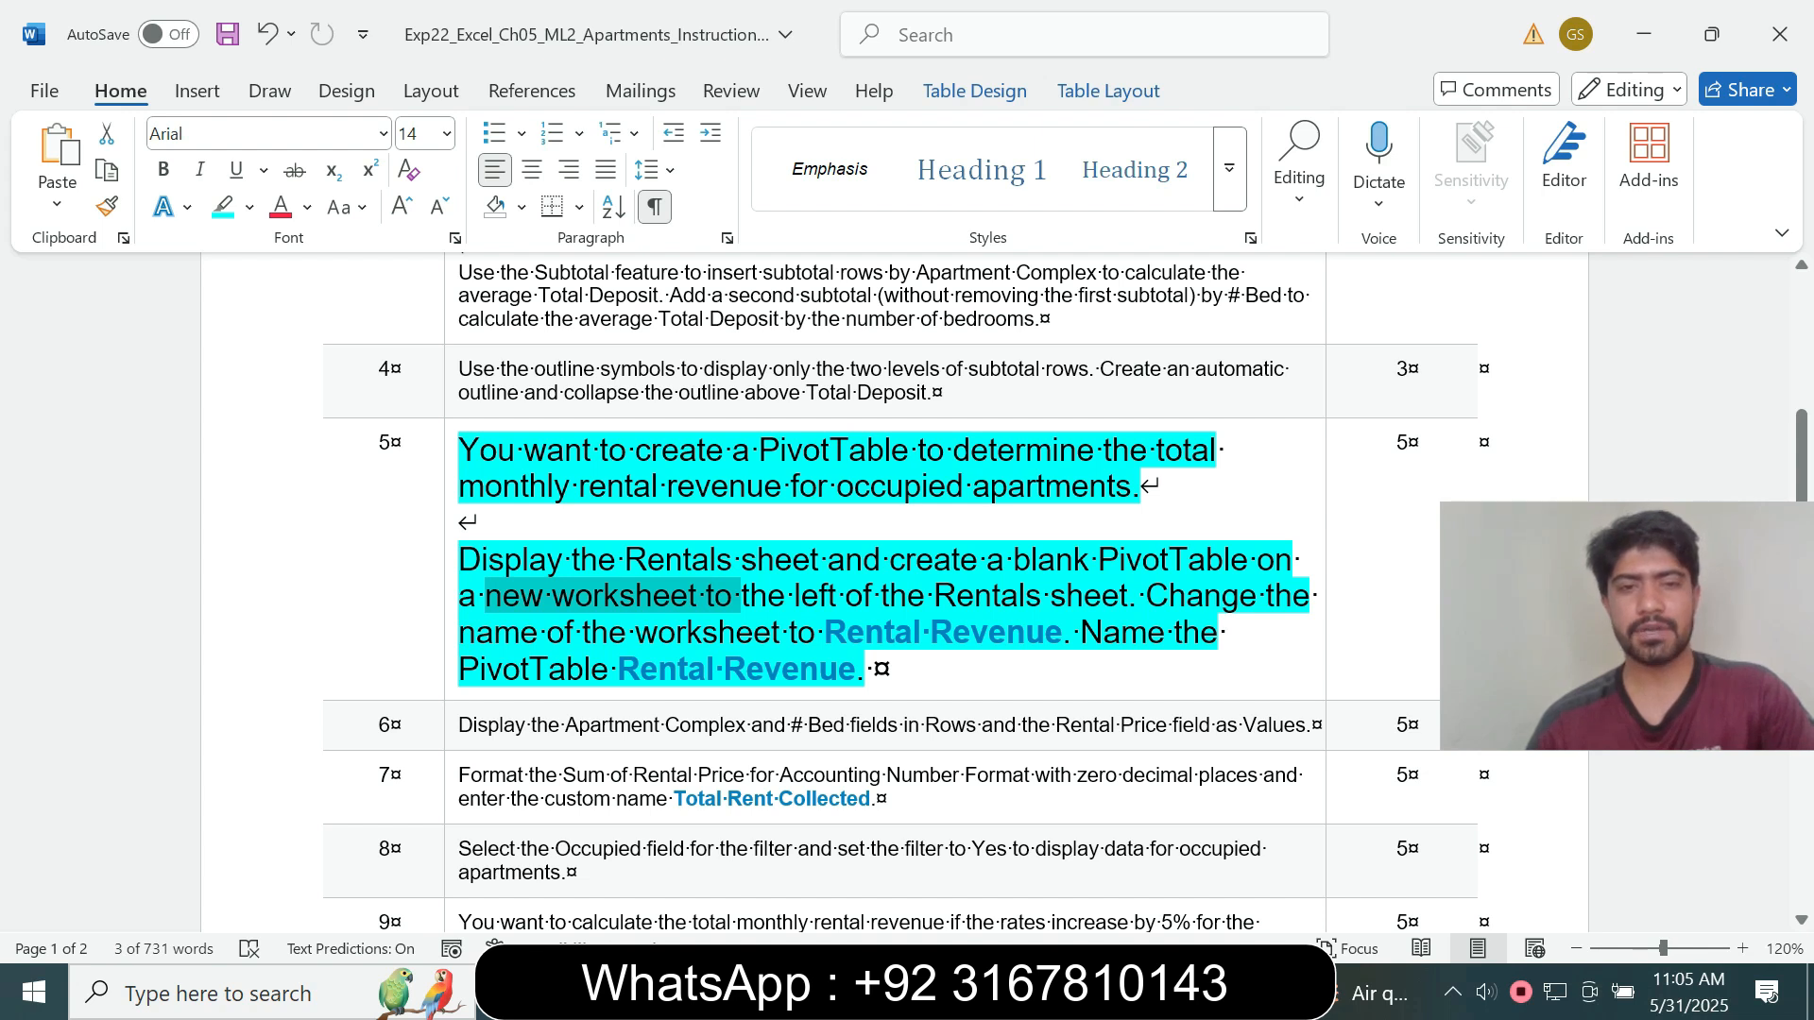
# - Copy the worksheet name from step 5 in Word and rename Sheet1 in the Excel workbook as Rental Revenue
pyautogui.moveTo(825, 632); pyautogui.dragTo(1062, 632)
pyautogui.hotkey('ctrl', 'c')
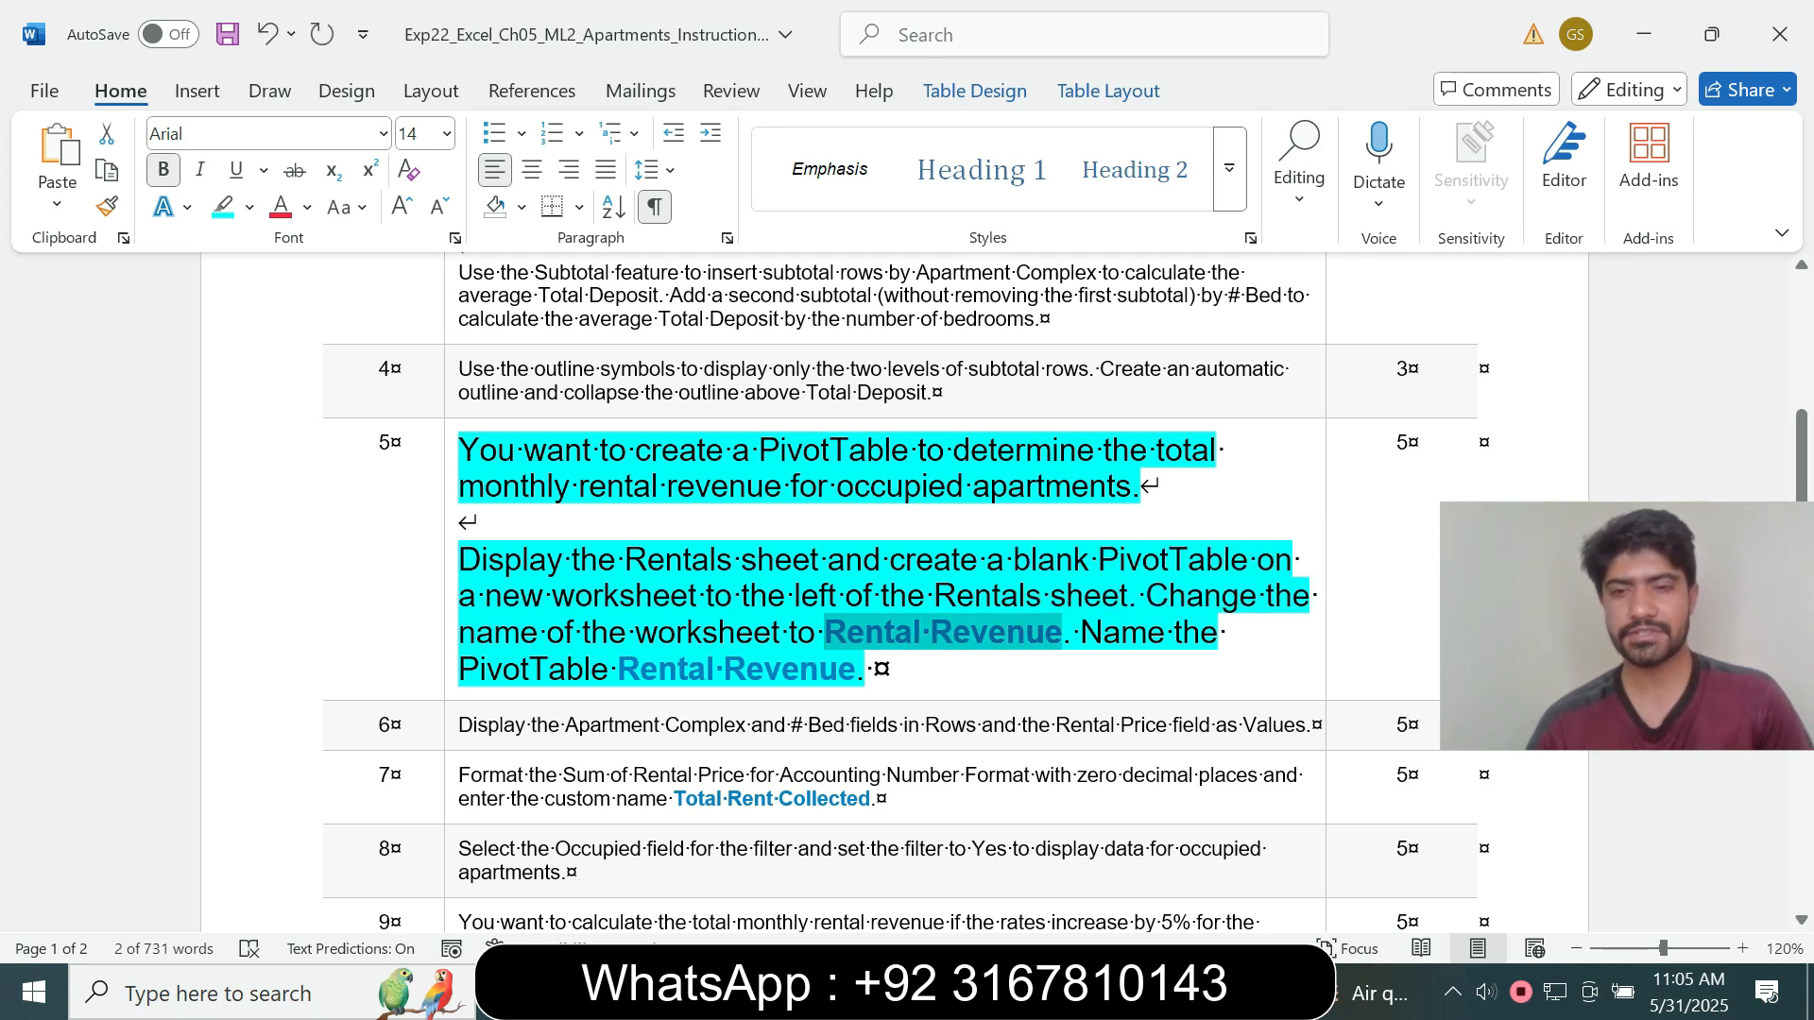
pyautogui.hotkey('alt', 'Tab')
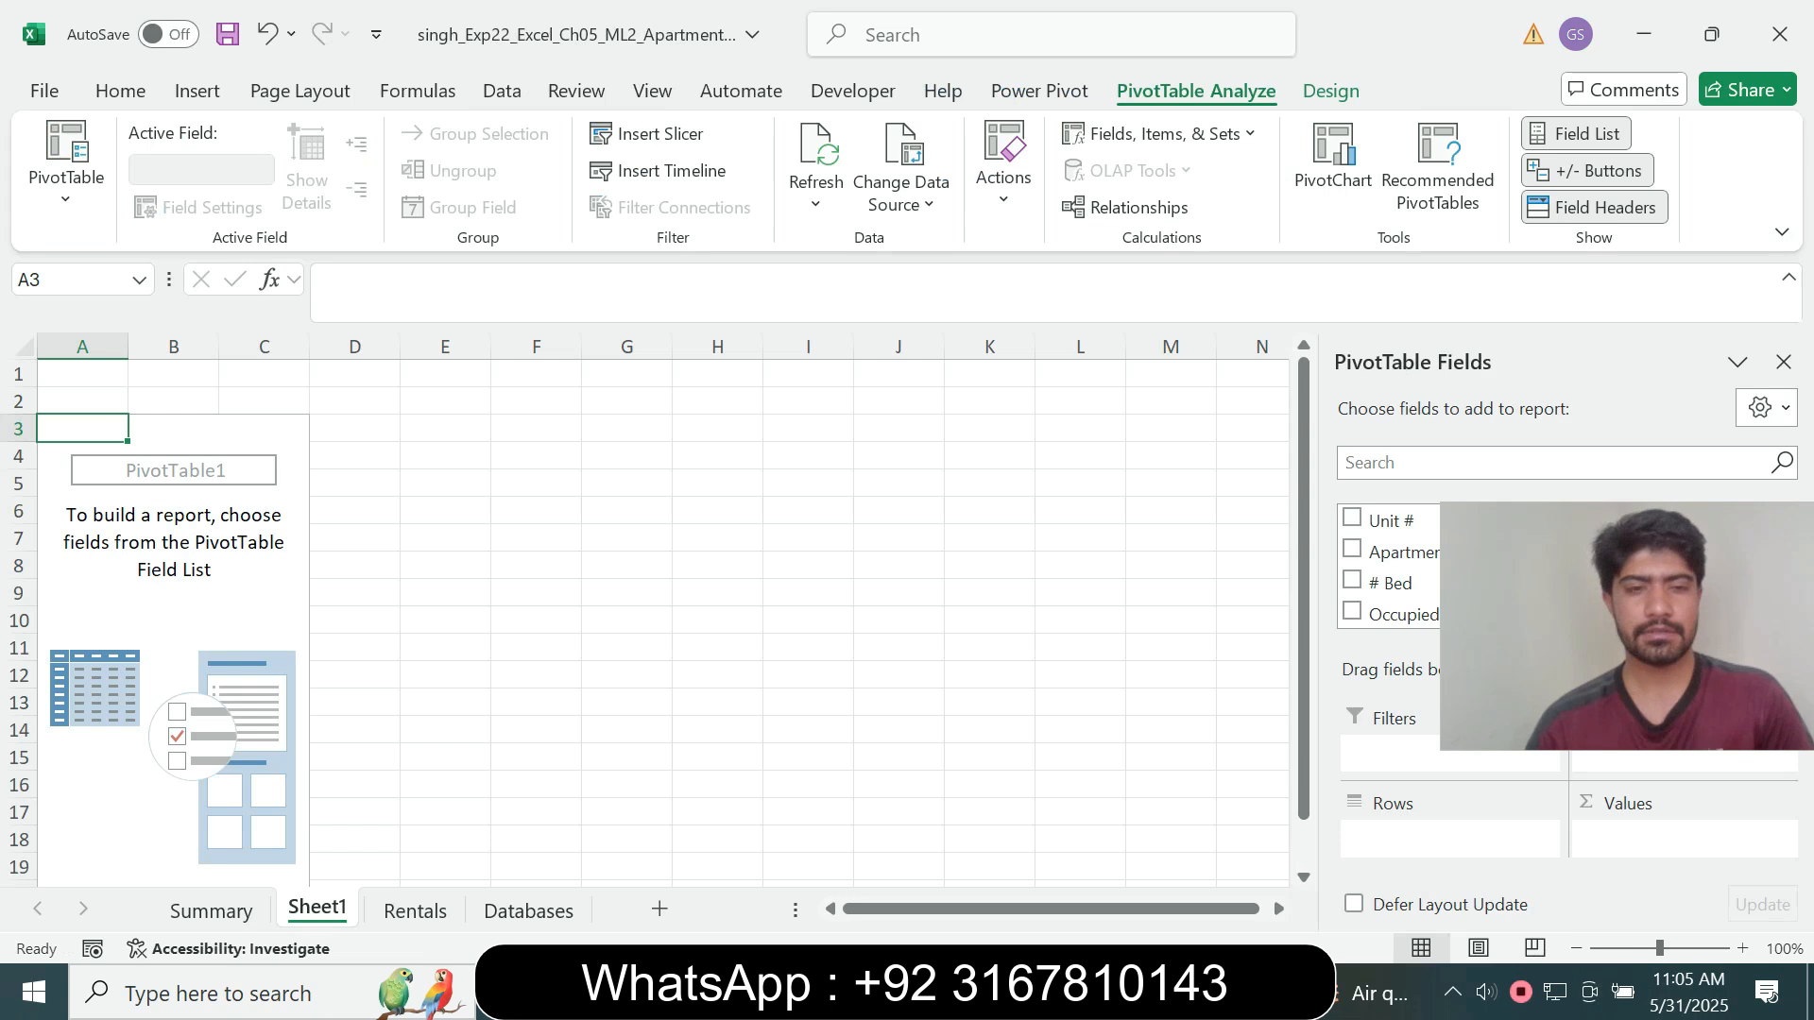
pyautogui.rightClick(318, 909)
pyautogui.click(377, 547)
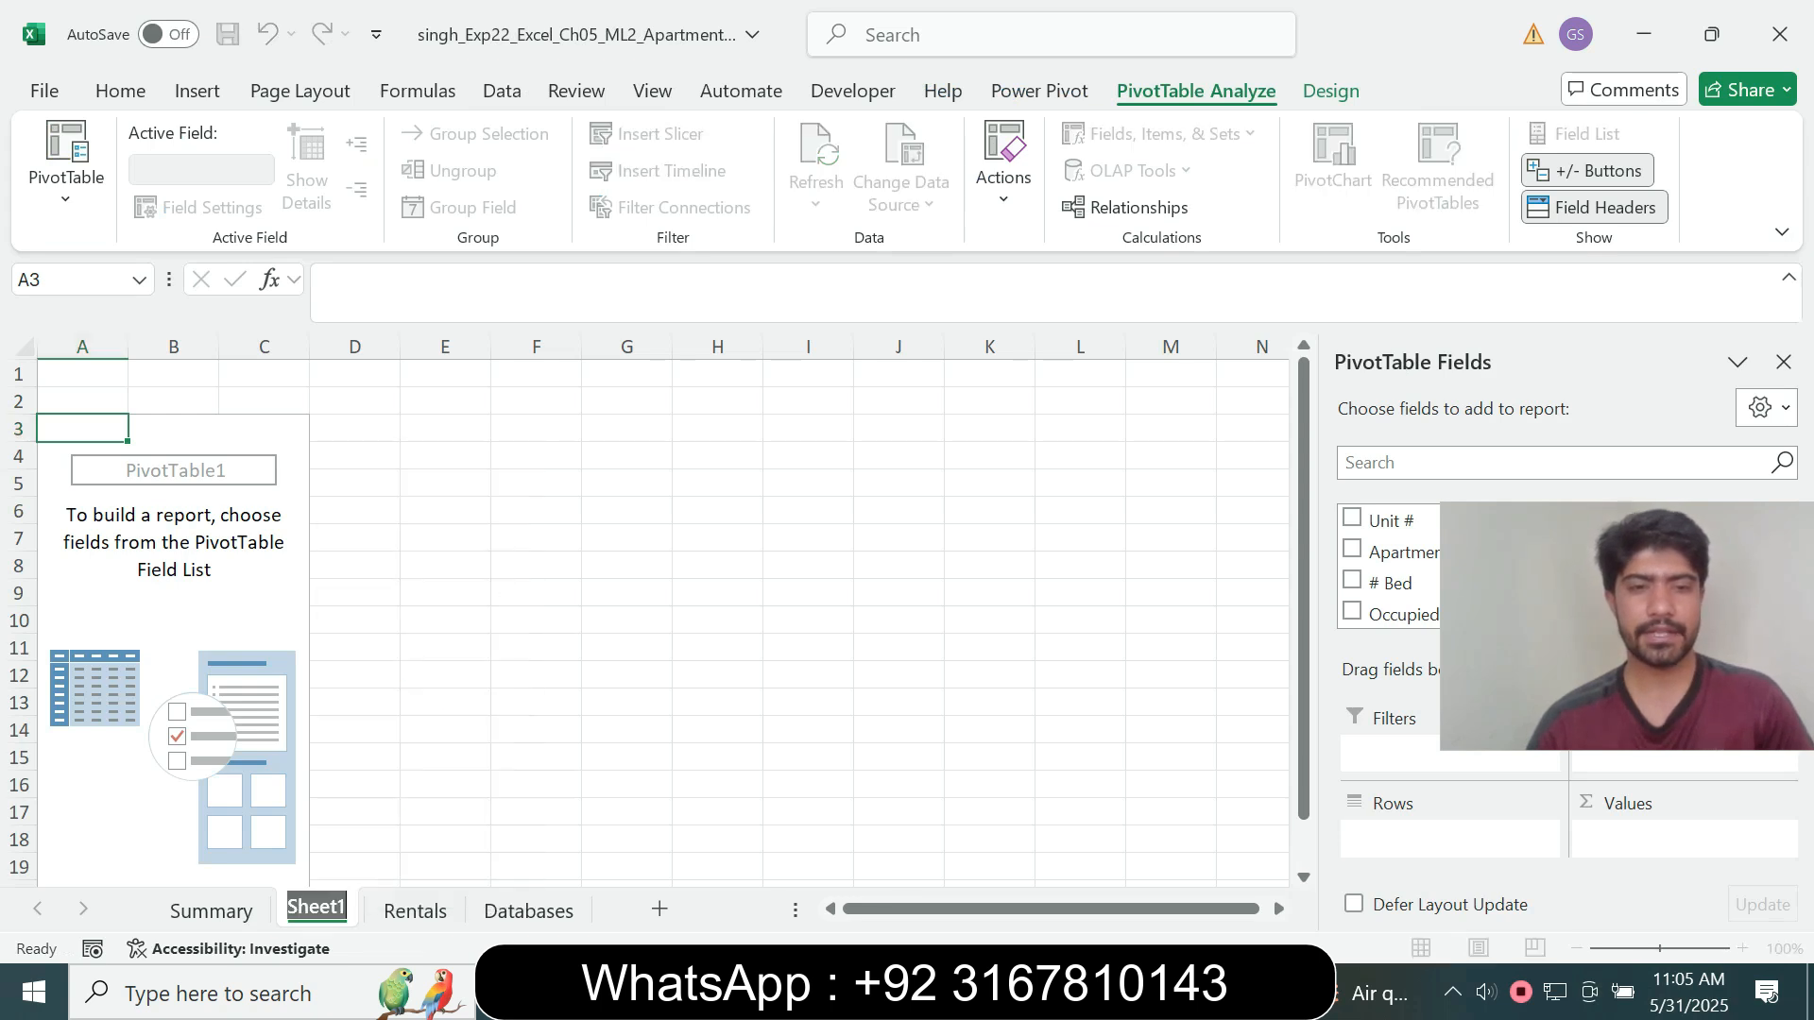
pyautogui.write('Rental Revenue')
pyautogui.press('Return')
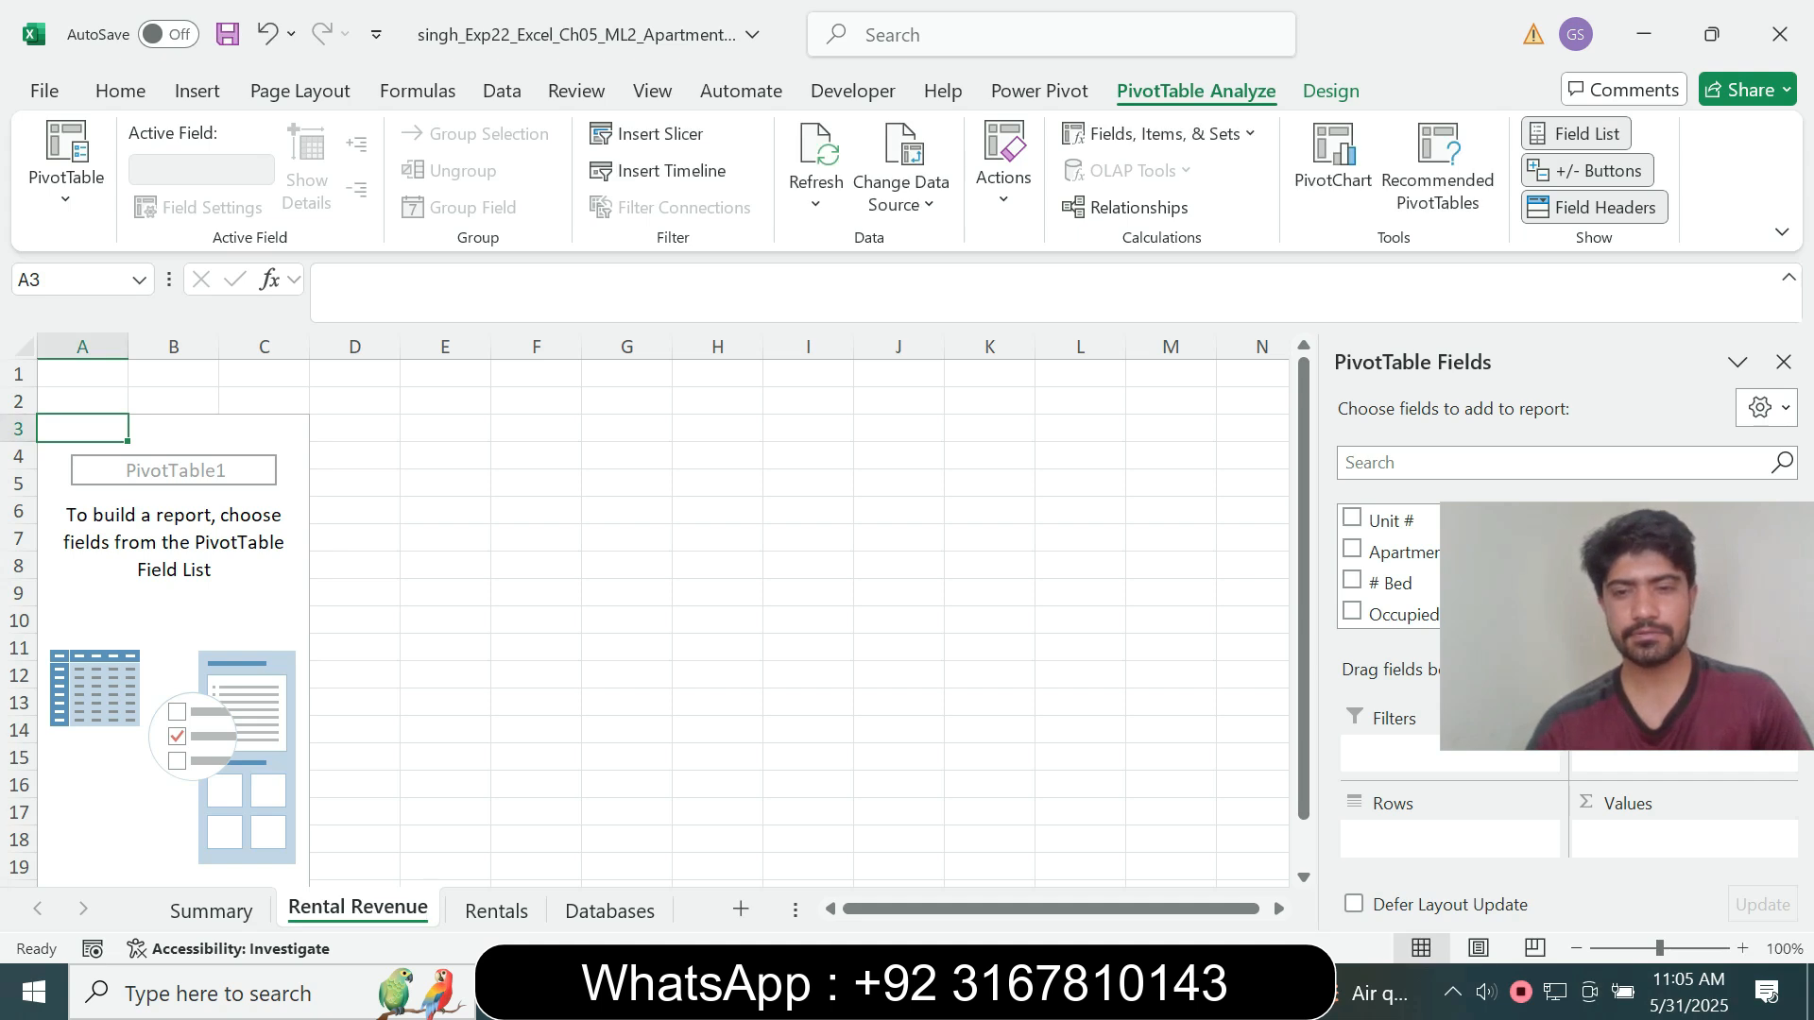
# - Check the PivotTable name required by step 5 in Word, and in Excel name the blank PivotTable Rental Revenue
pyautogui.hotkey('alt', 'Tab')
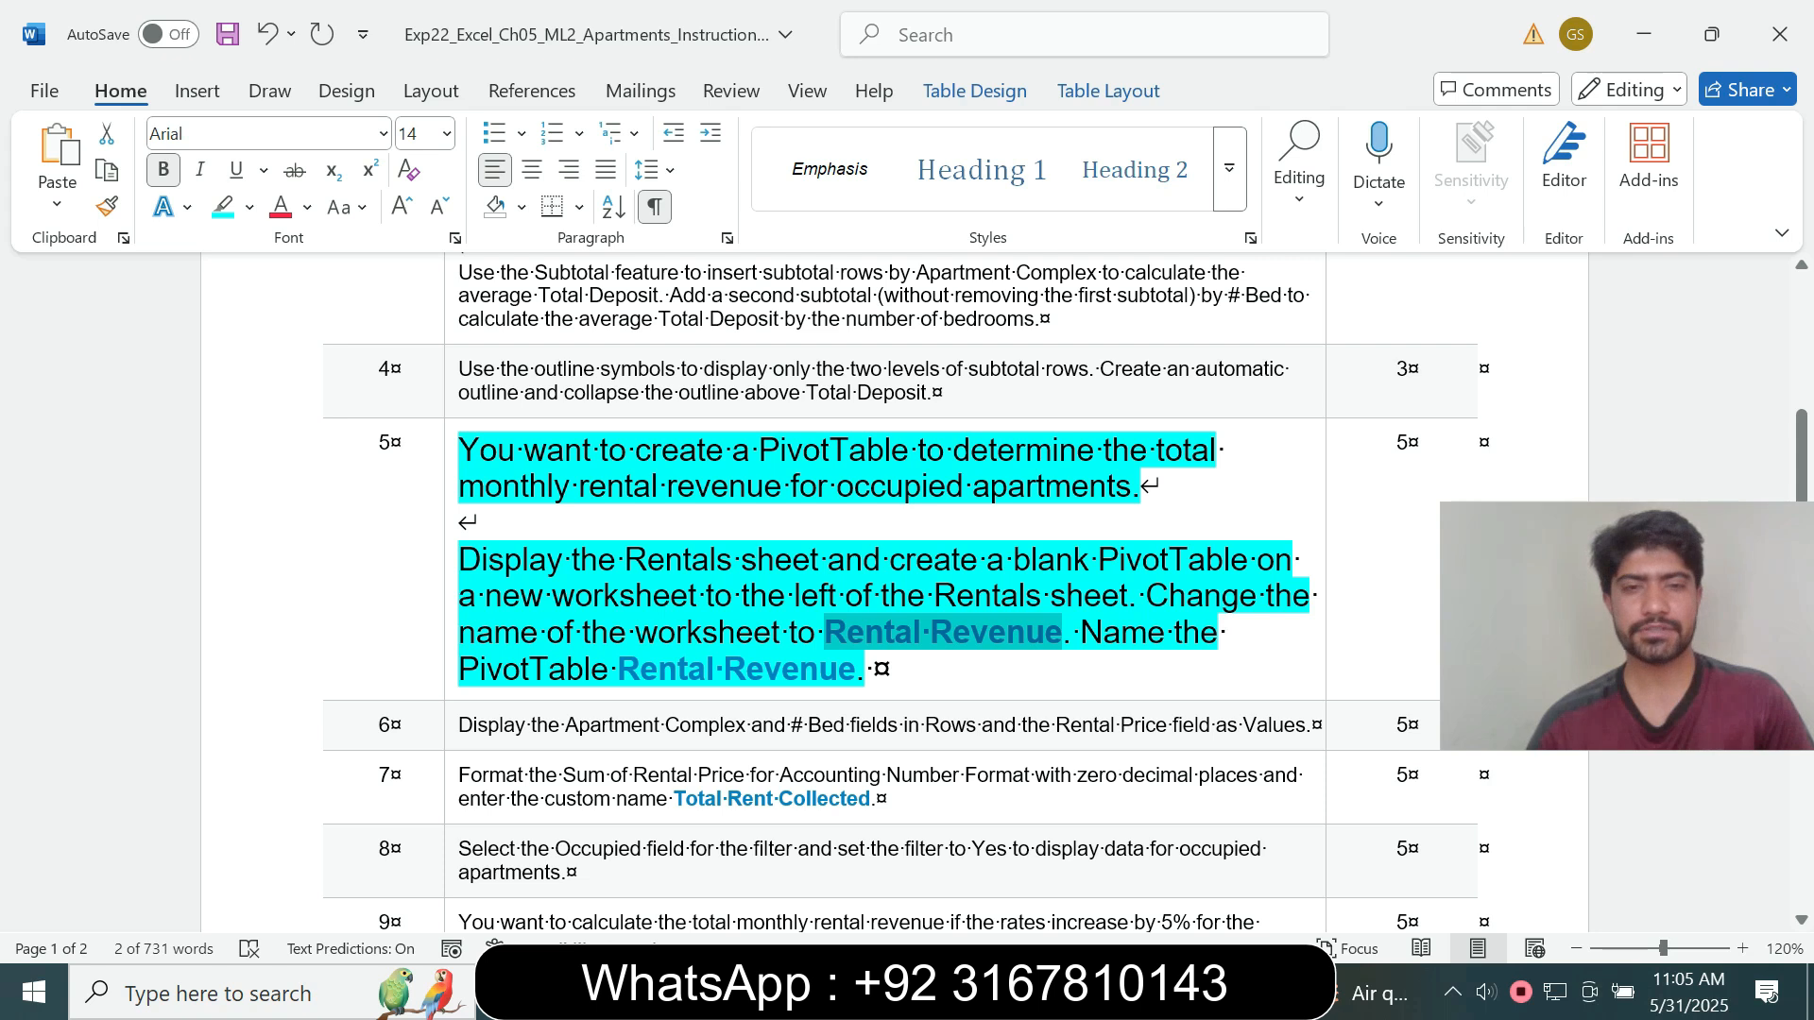
pyautogui.moveTo(619, 669); pyautogui.dragTo(856, 669)
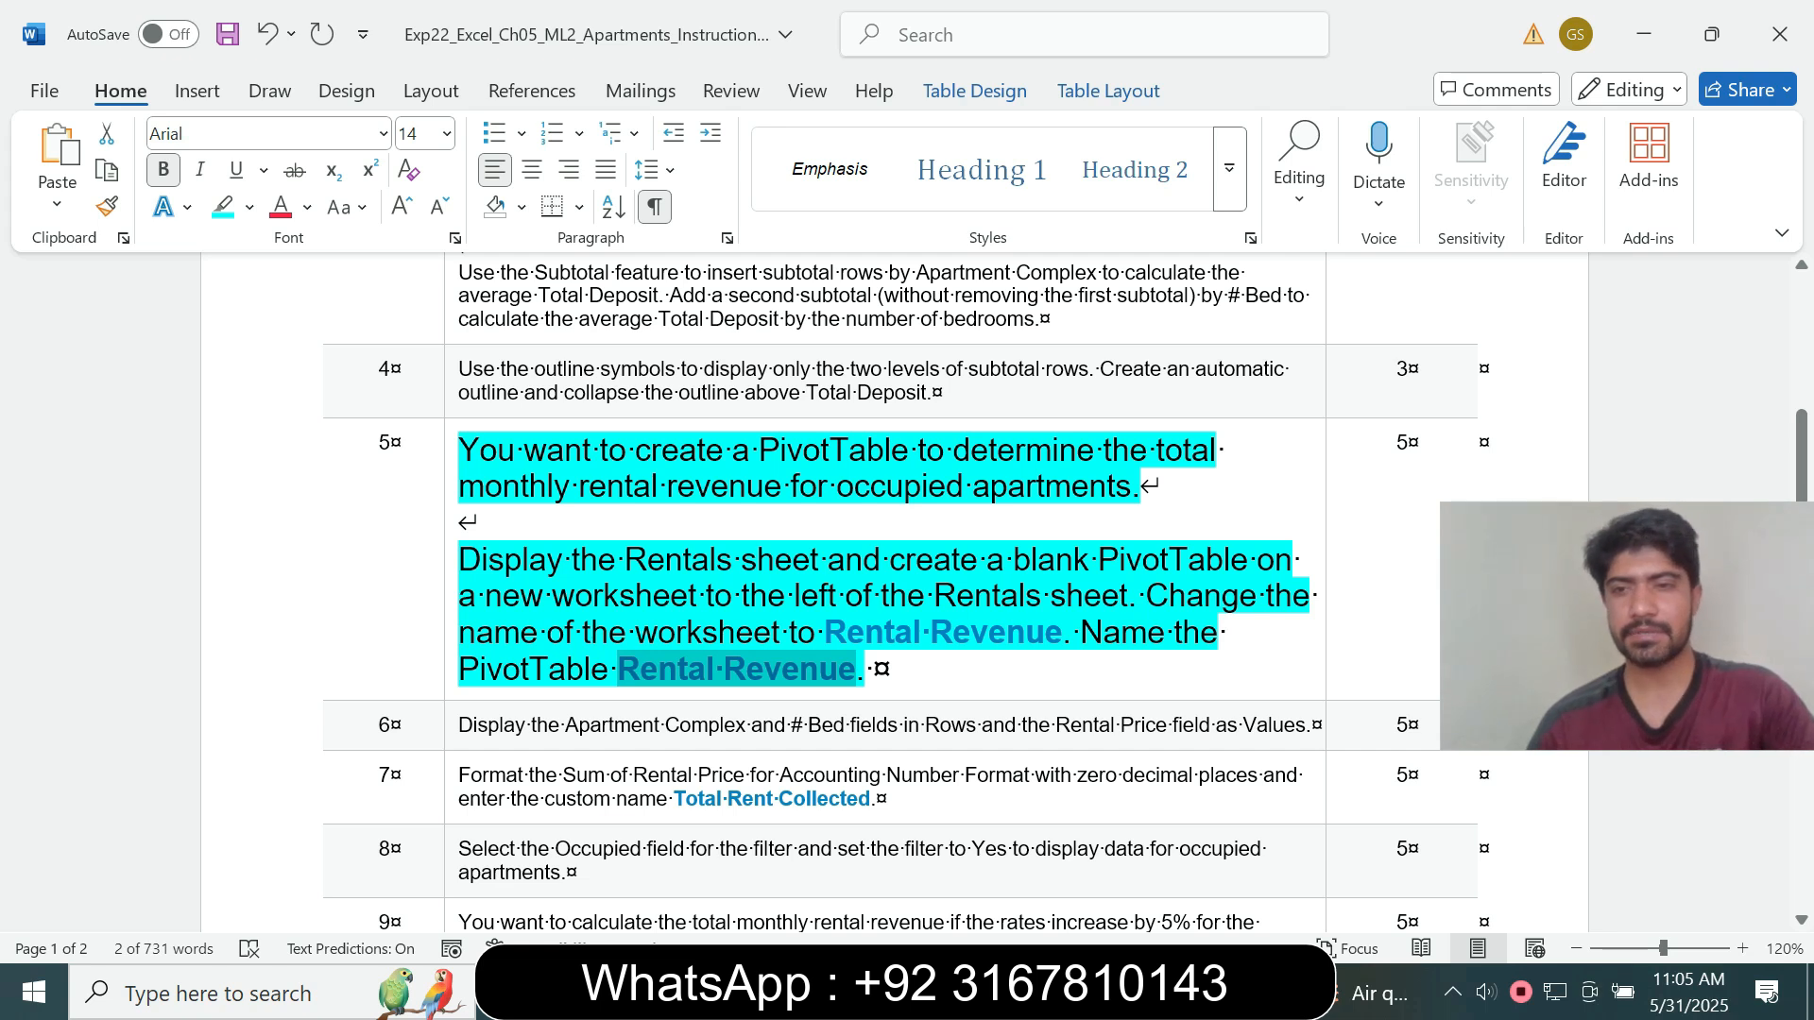
pyautogui.hotkey('alt', 'Tab')
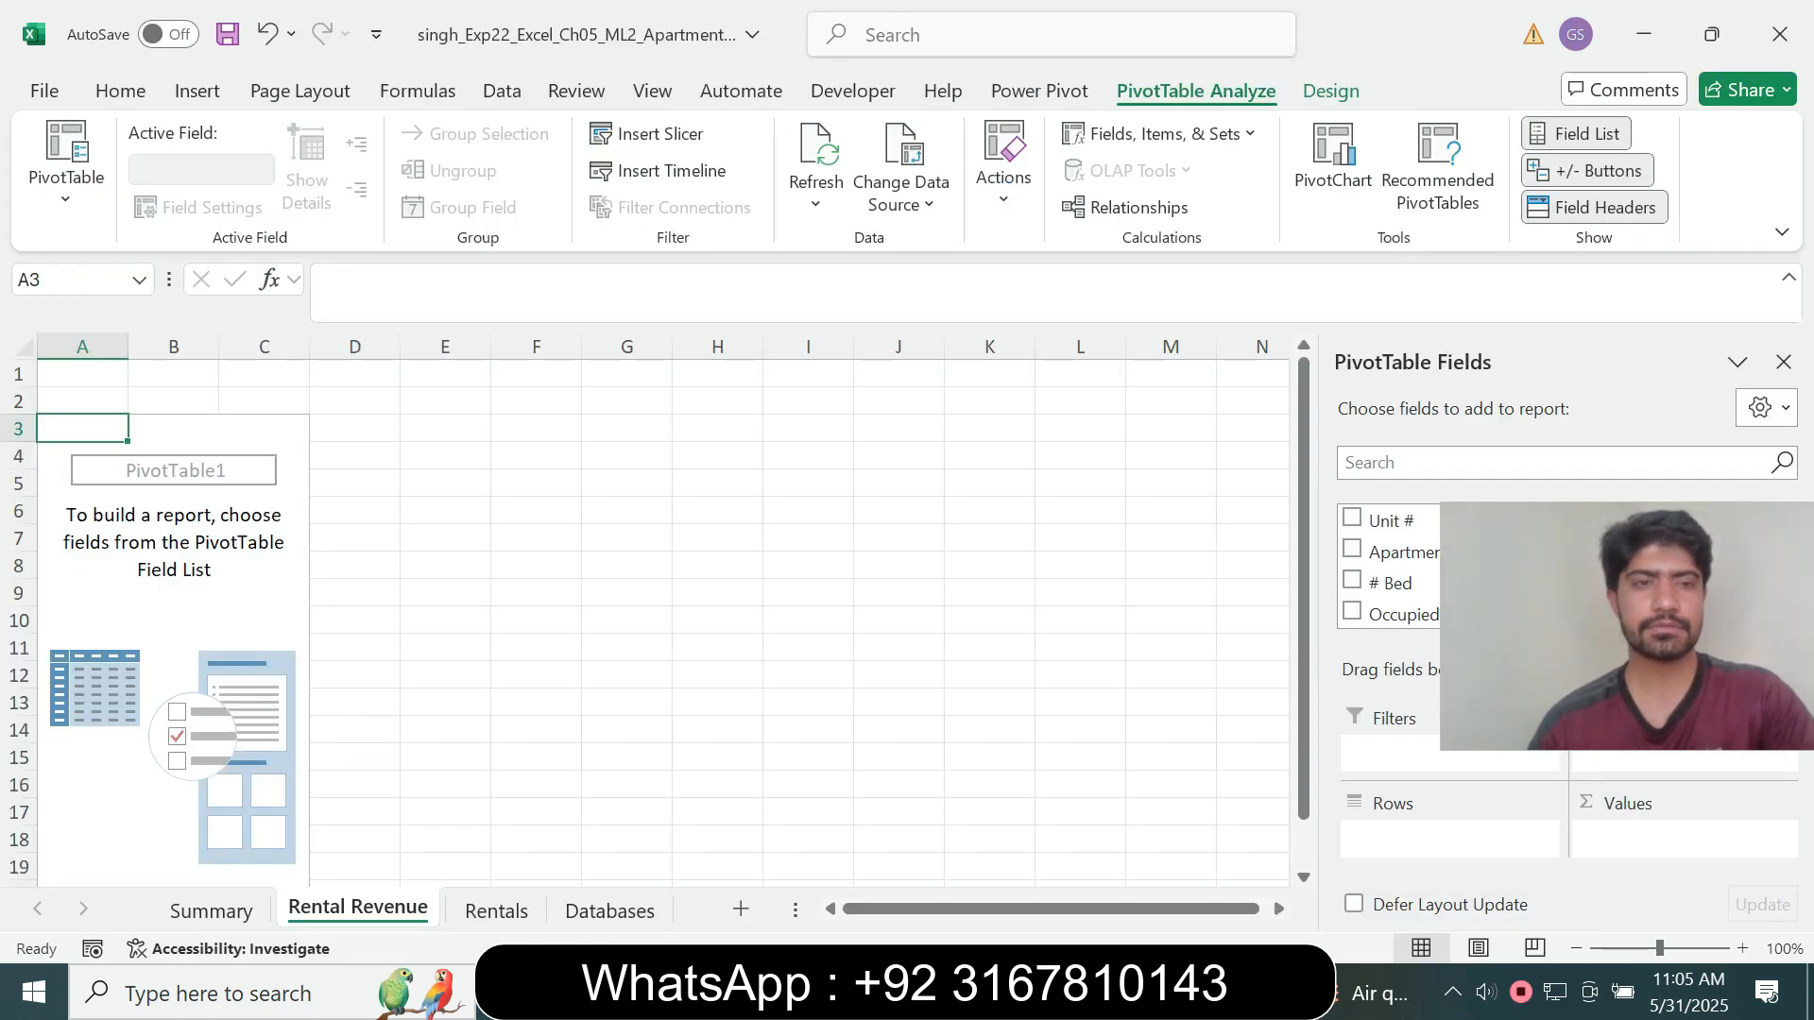
pyautogui.click(263, 428)
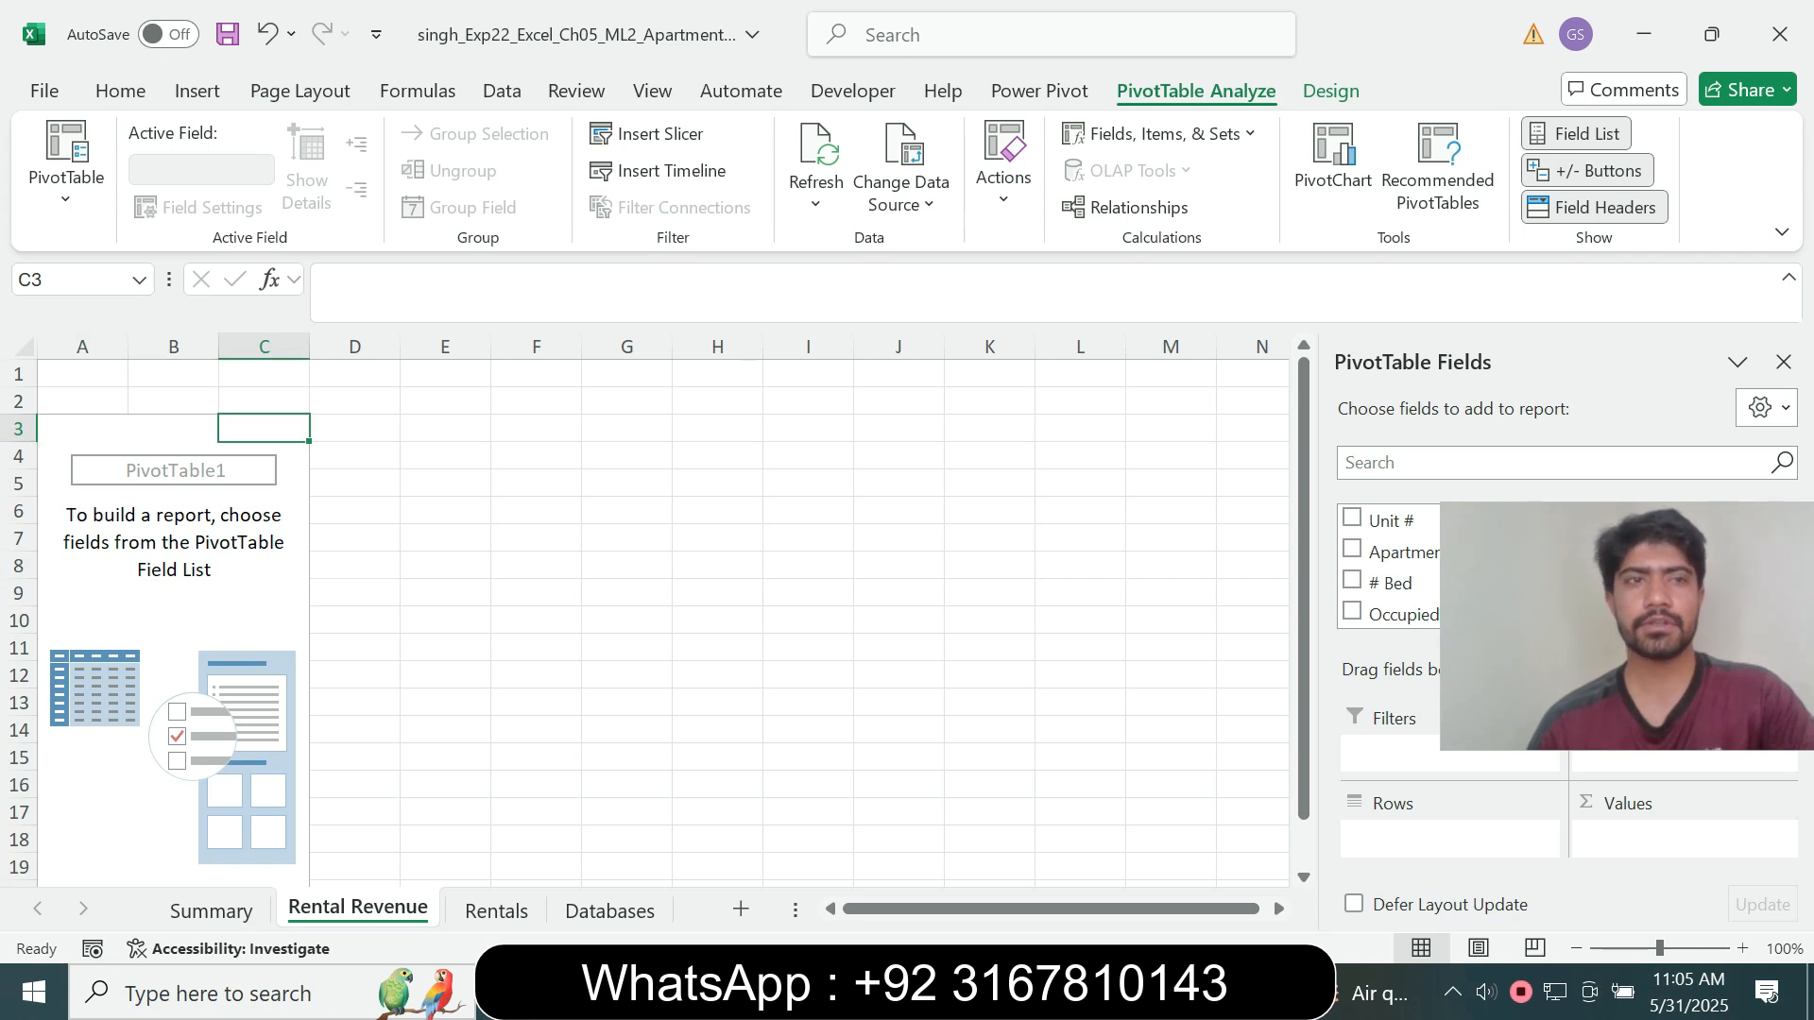
pyautogui.click(173, 428)
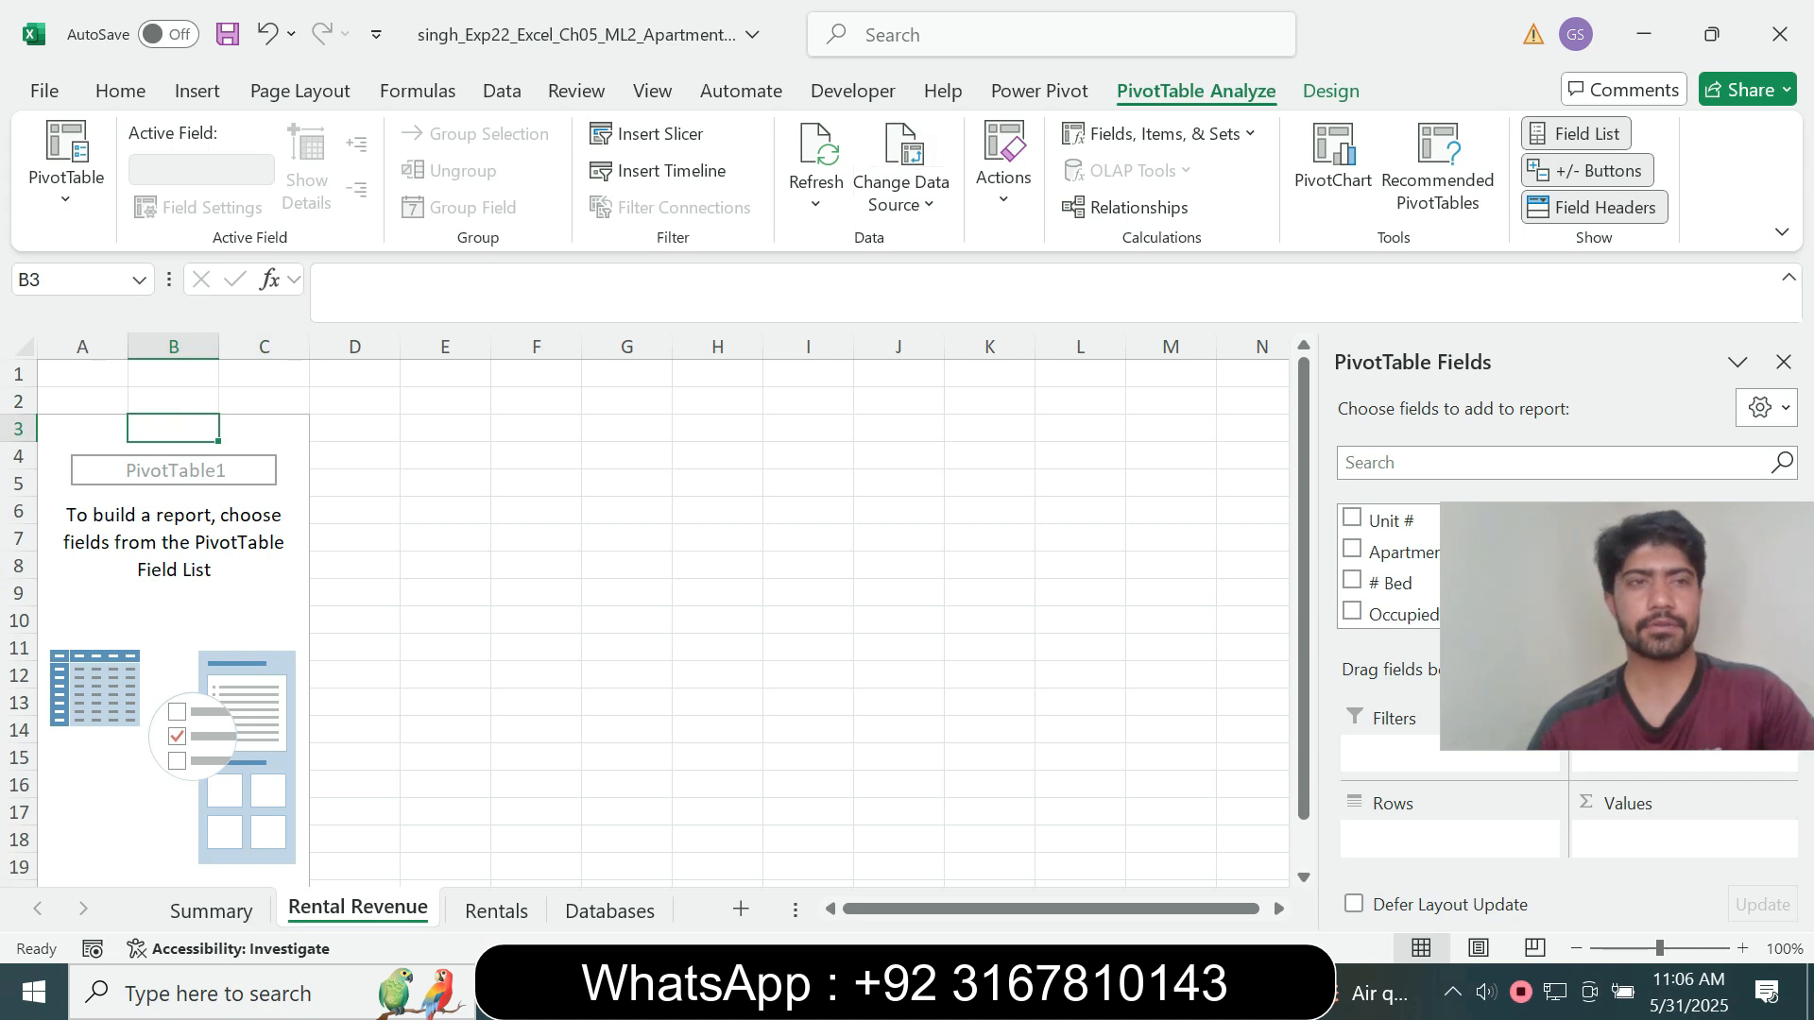
pyautogui.click(65, 165)
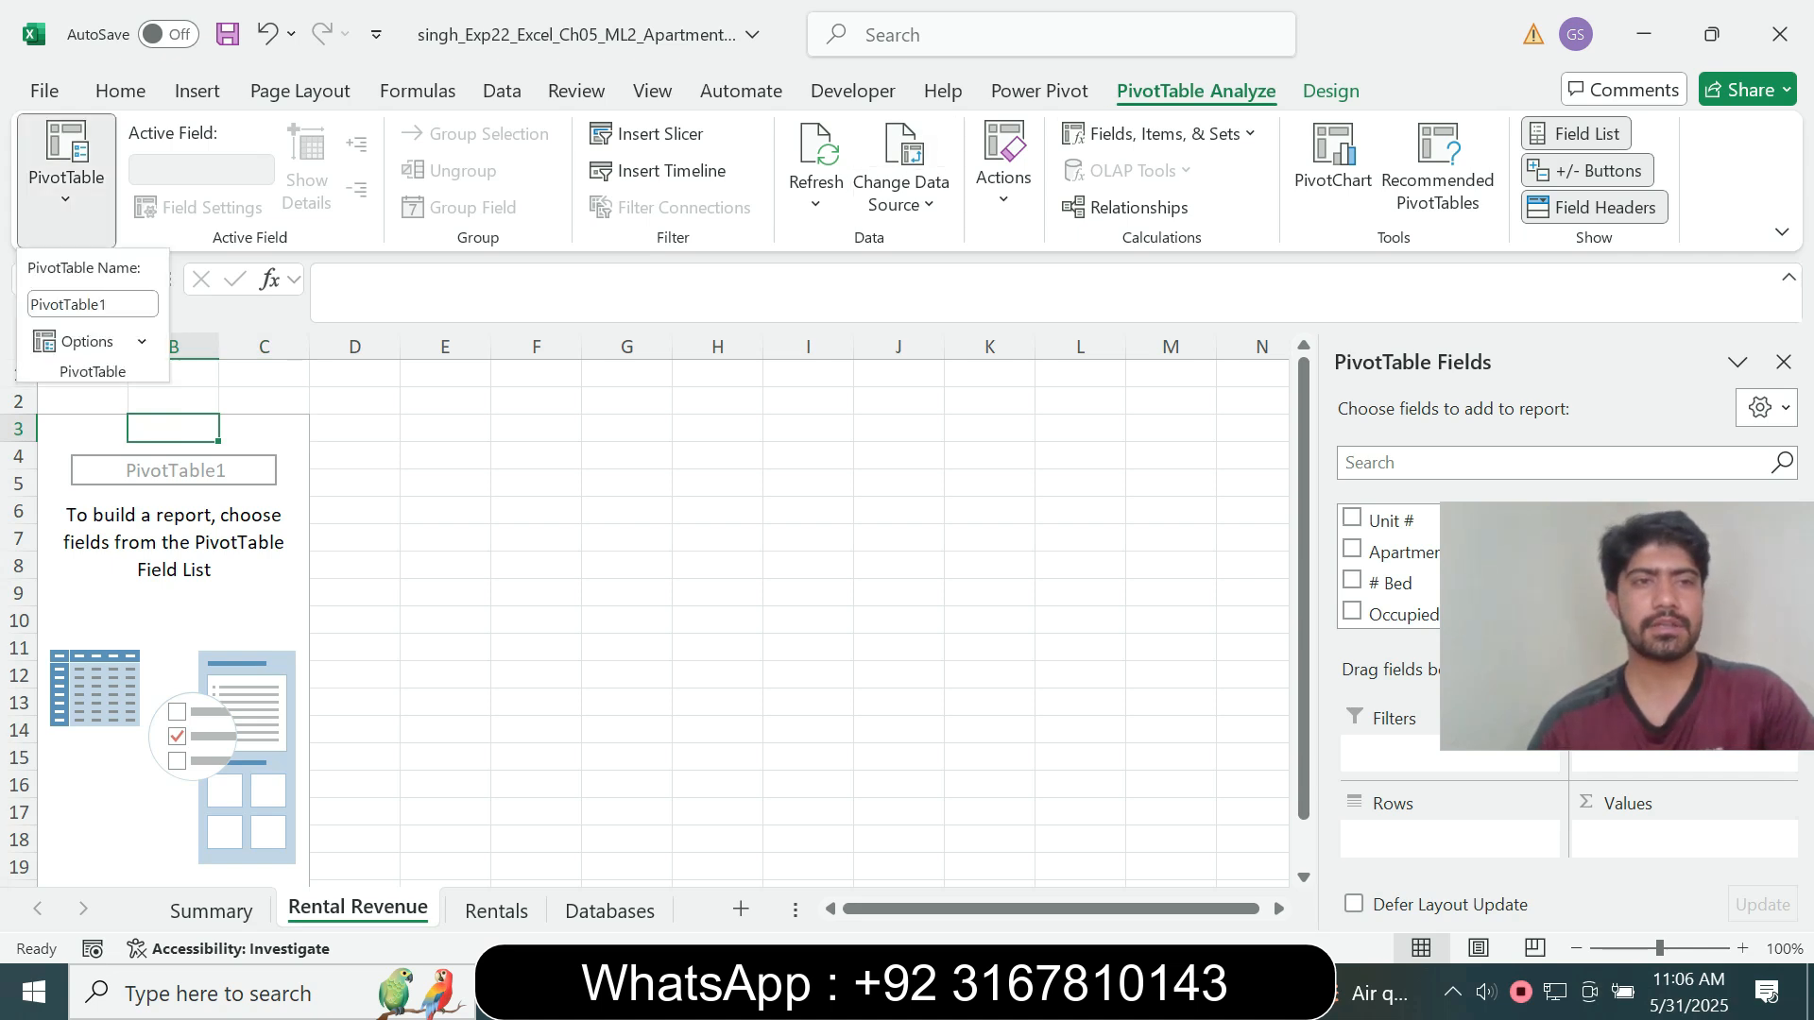
pyautogui.click(68, 303)
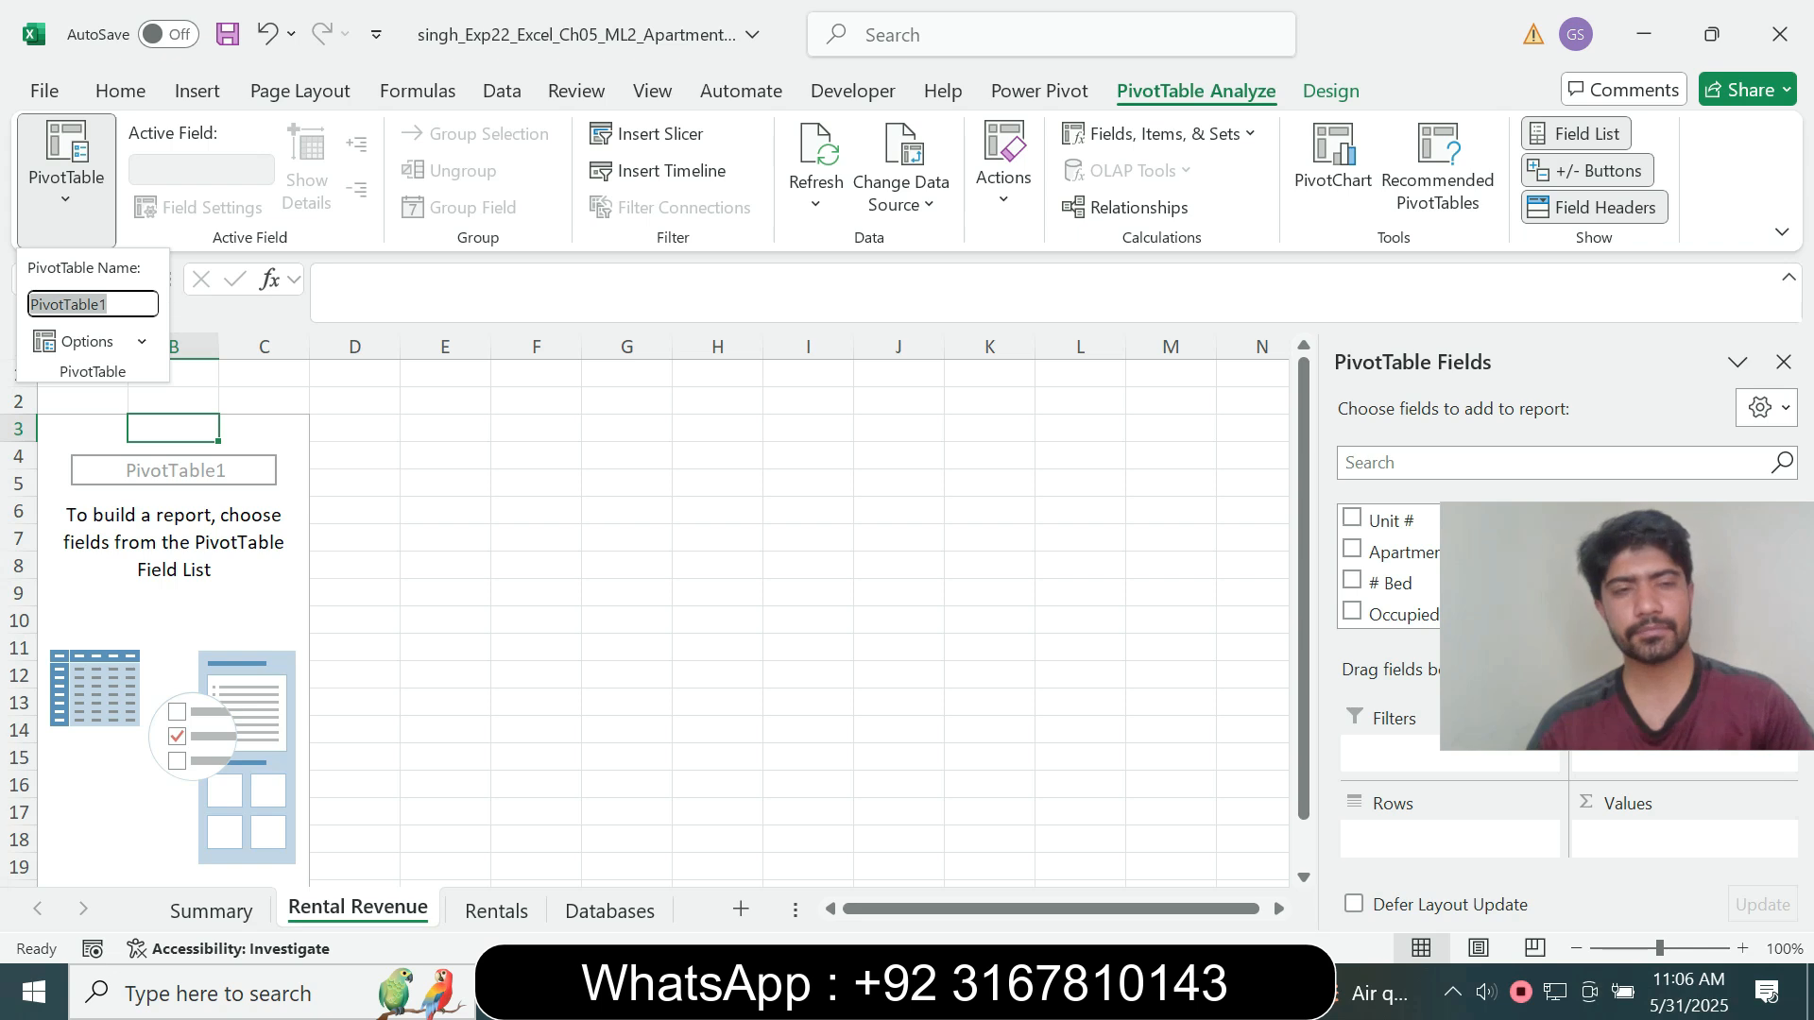
pyautogui.hotkey('ctrl', 'v')
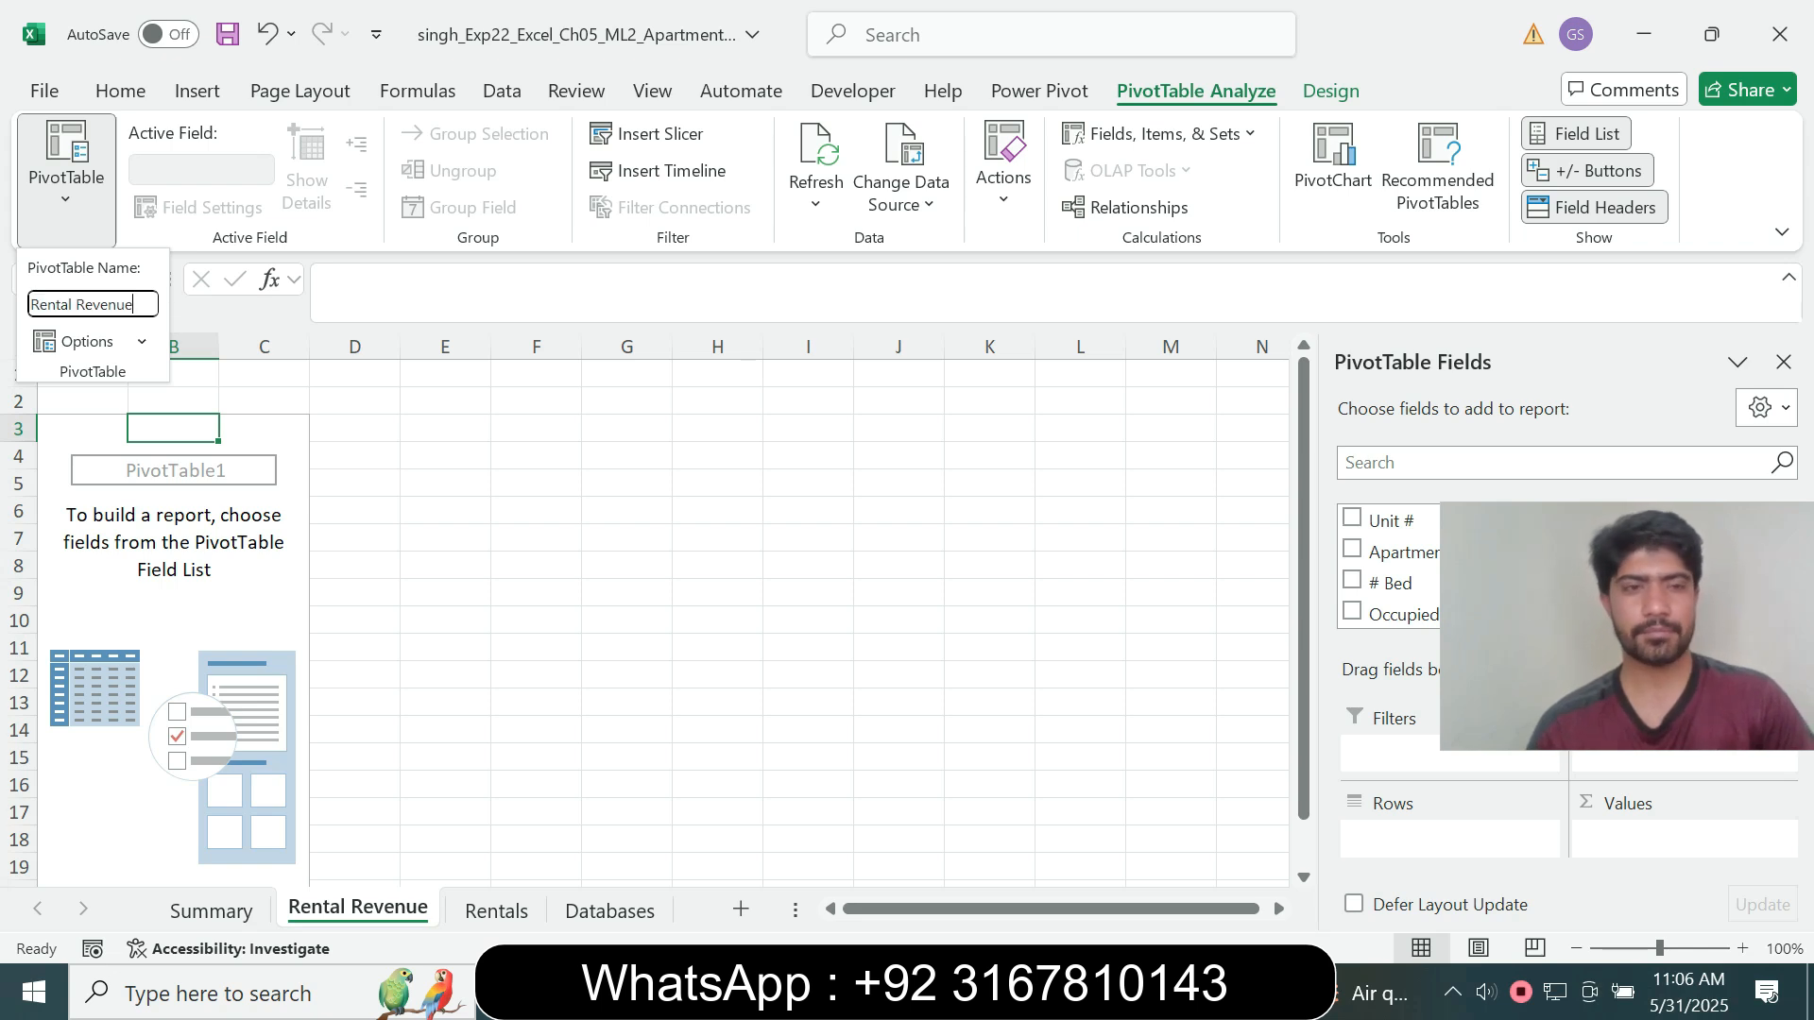
pyautogui.press('Return')
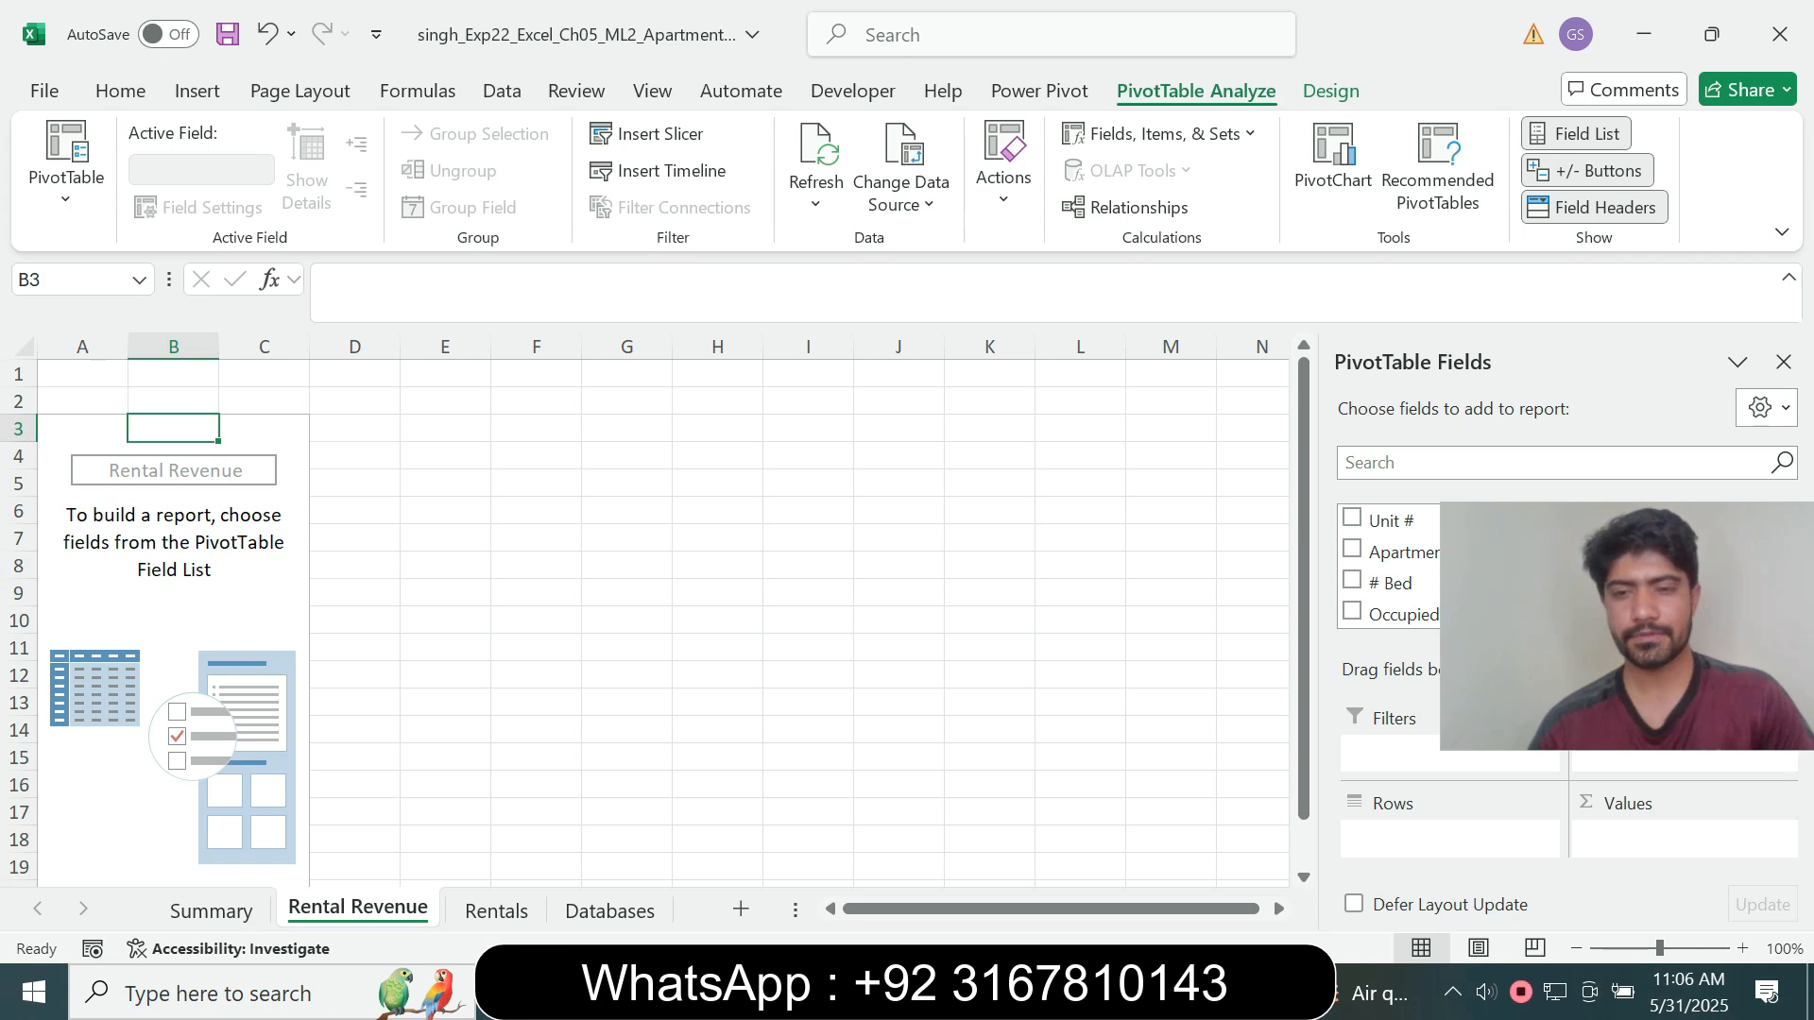
# - Return to the Word instructions, set the step 5 text to 9 pt and remove its highlight
pyautogui.hotkey('alt', 'Tab')
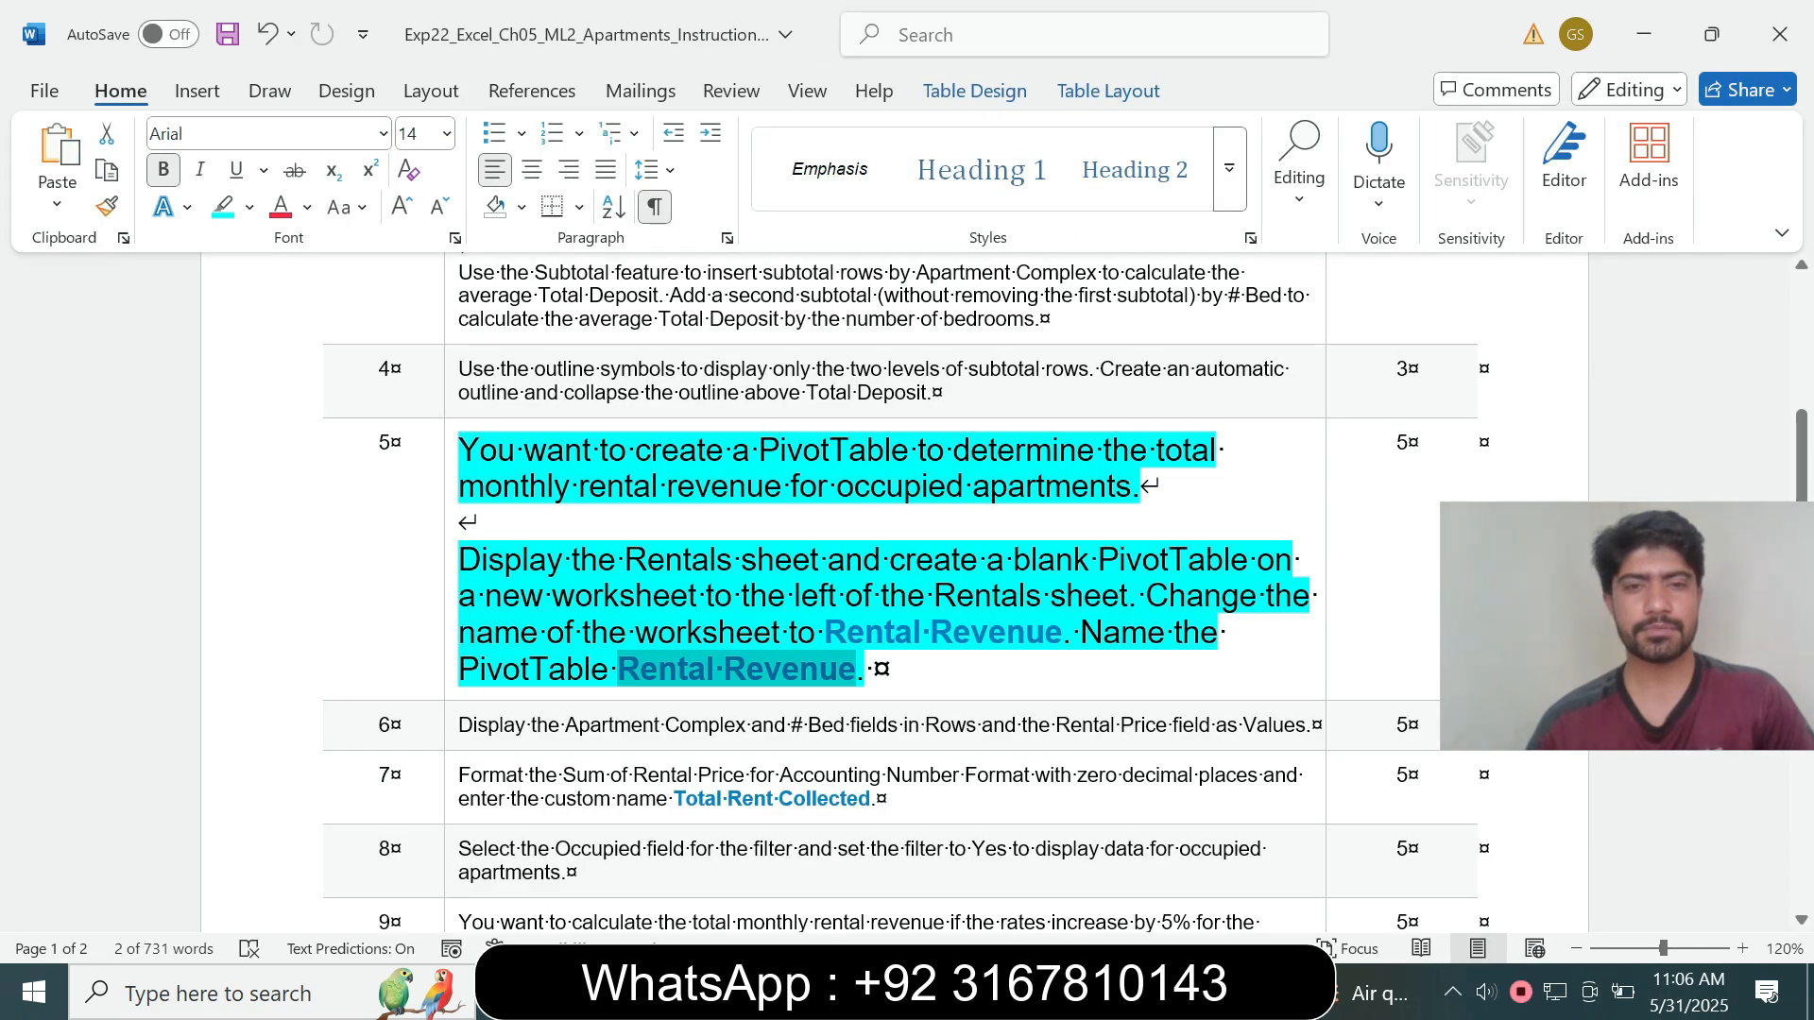
pyautogui.click(452, 567)
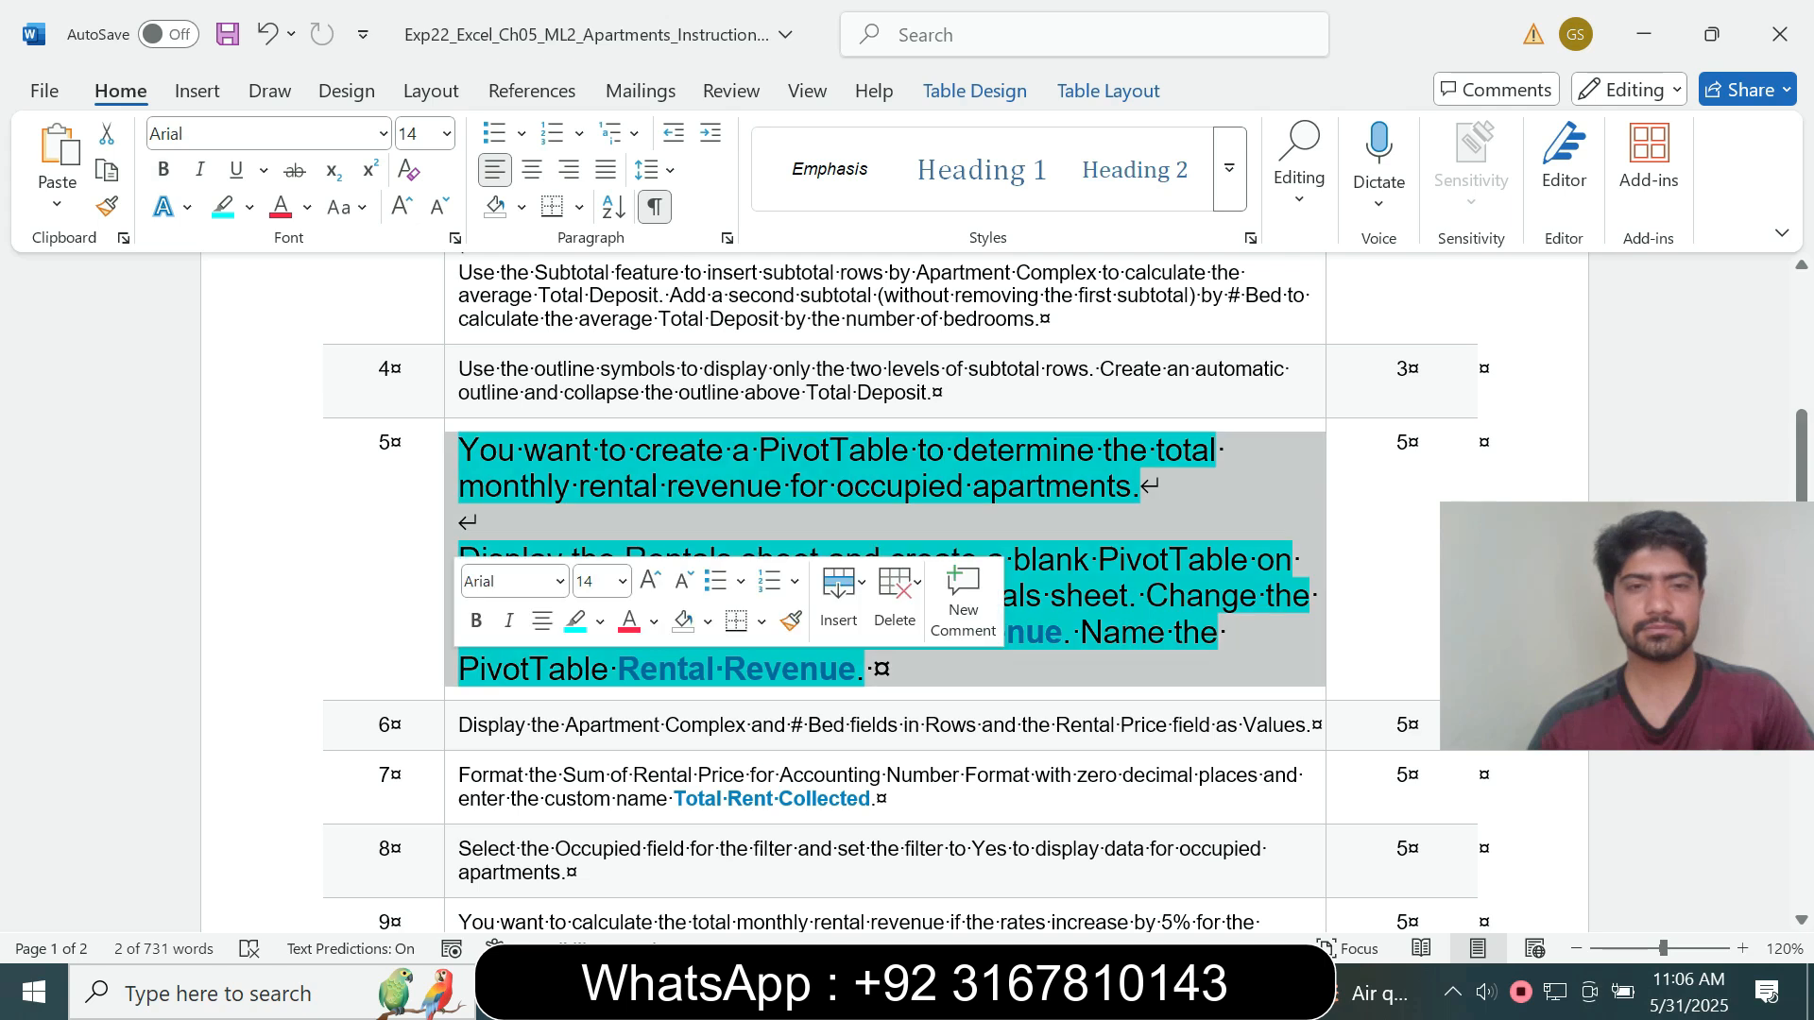
pyautogui.click(622, 581)
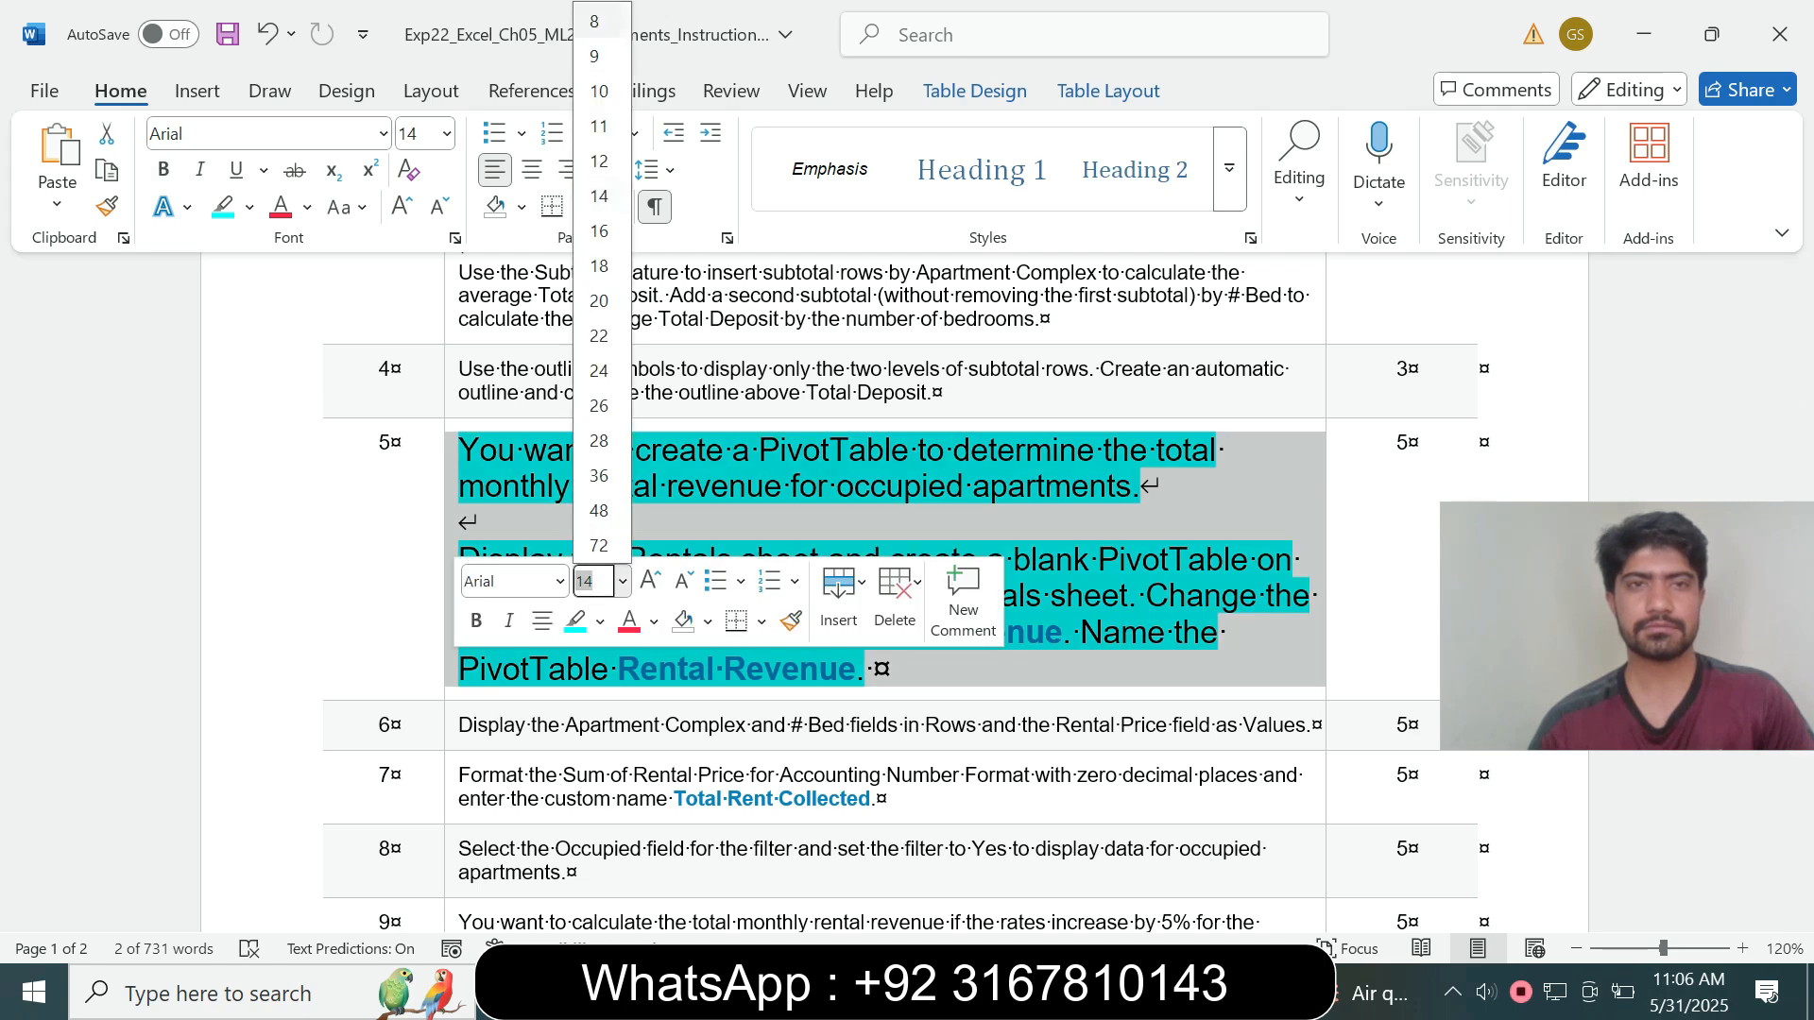
pyautogui.click(601, 55)
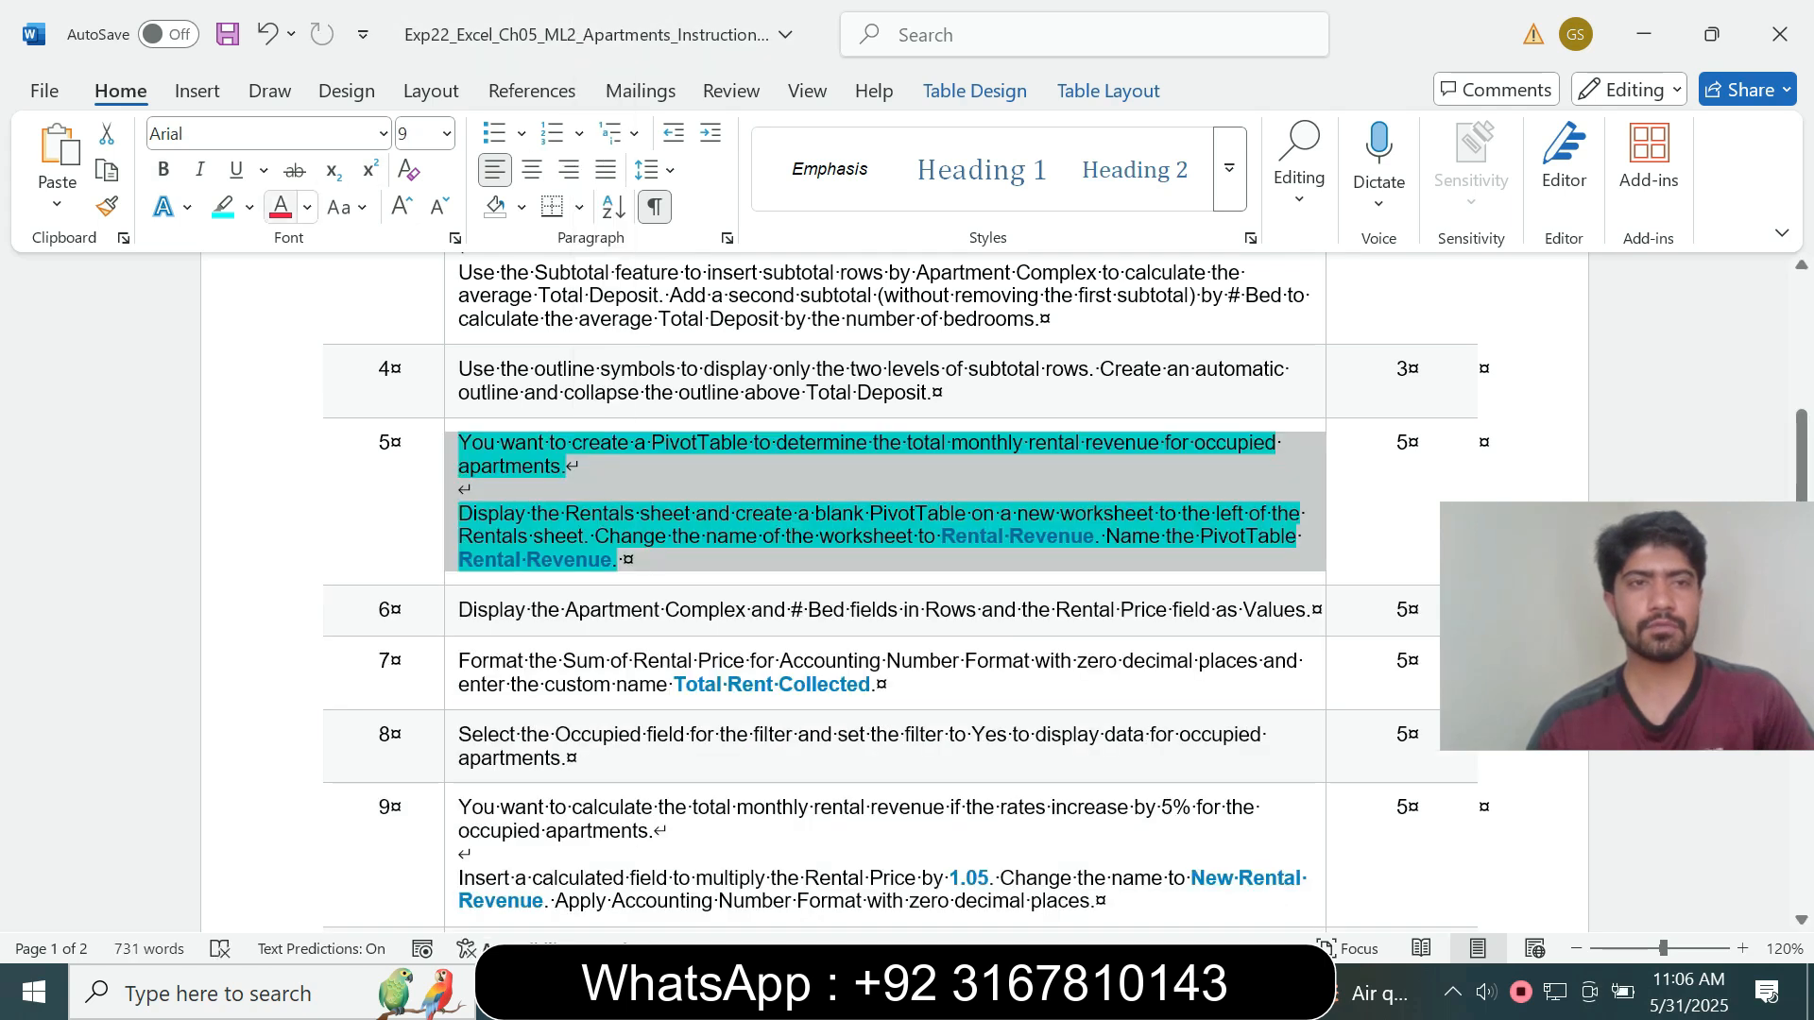
pyautogui.click(249, 208)
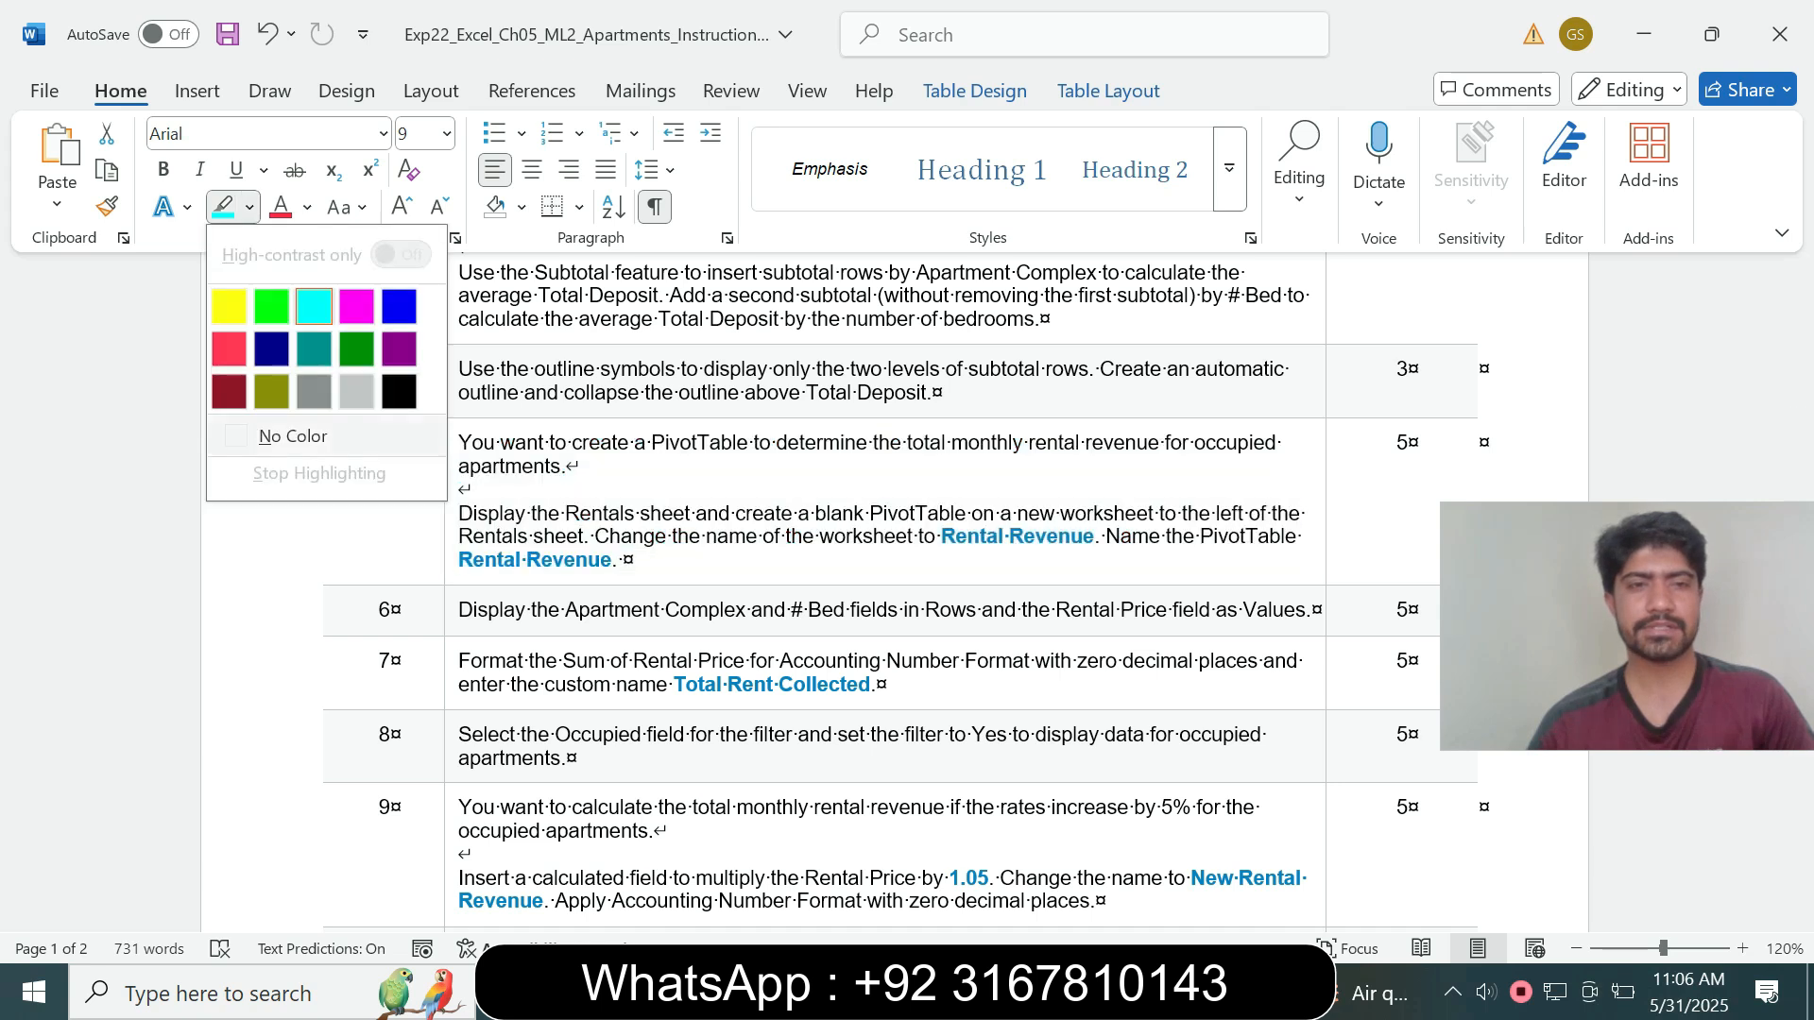
pyautogui.click(293, 436)
pyautogui.click(623, 560)
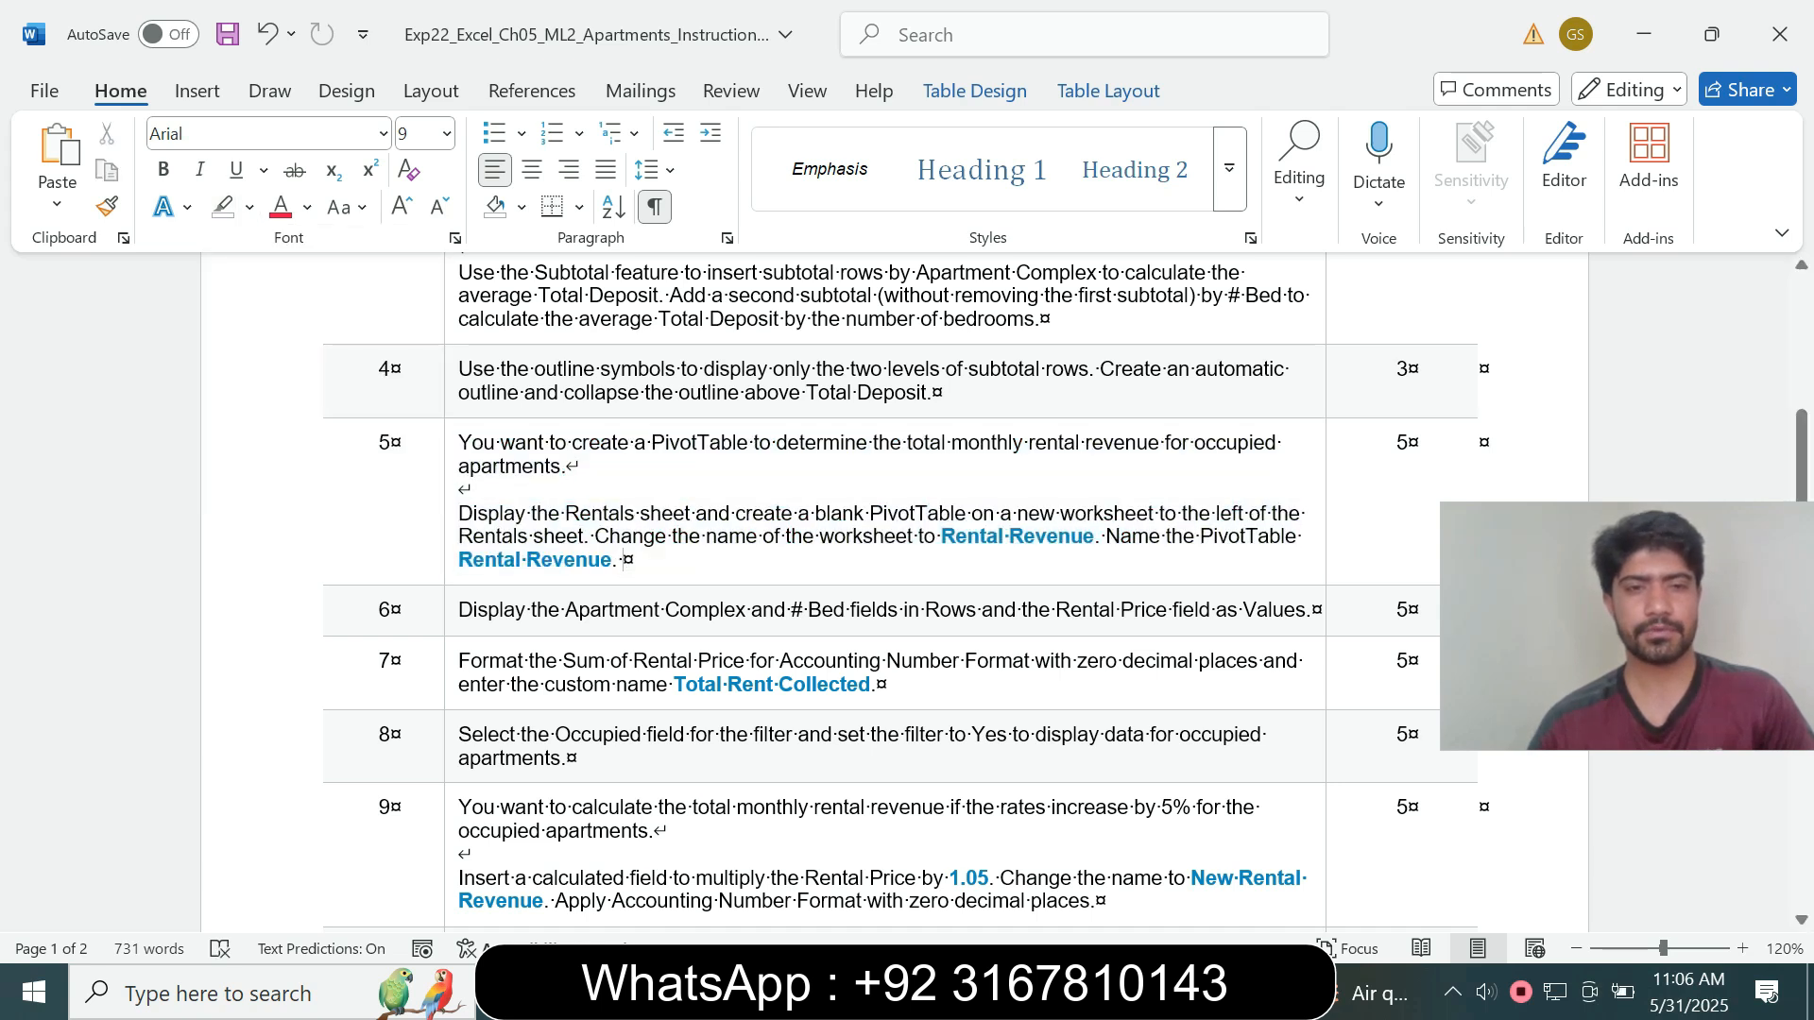
# - Set the step 6 instruction text to 14 pt and highlight it in turquoise
pyautogui.click(453, 609)
pyautogui.click(622, 529)
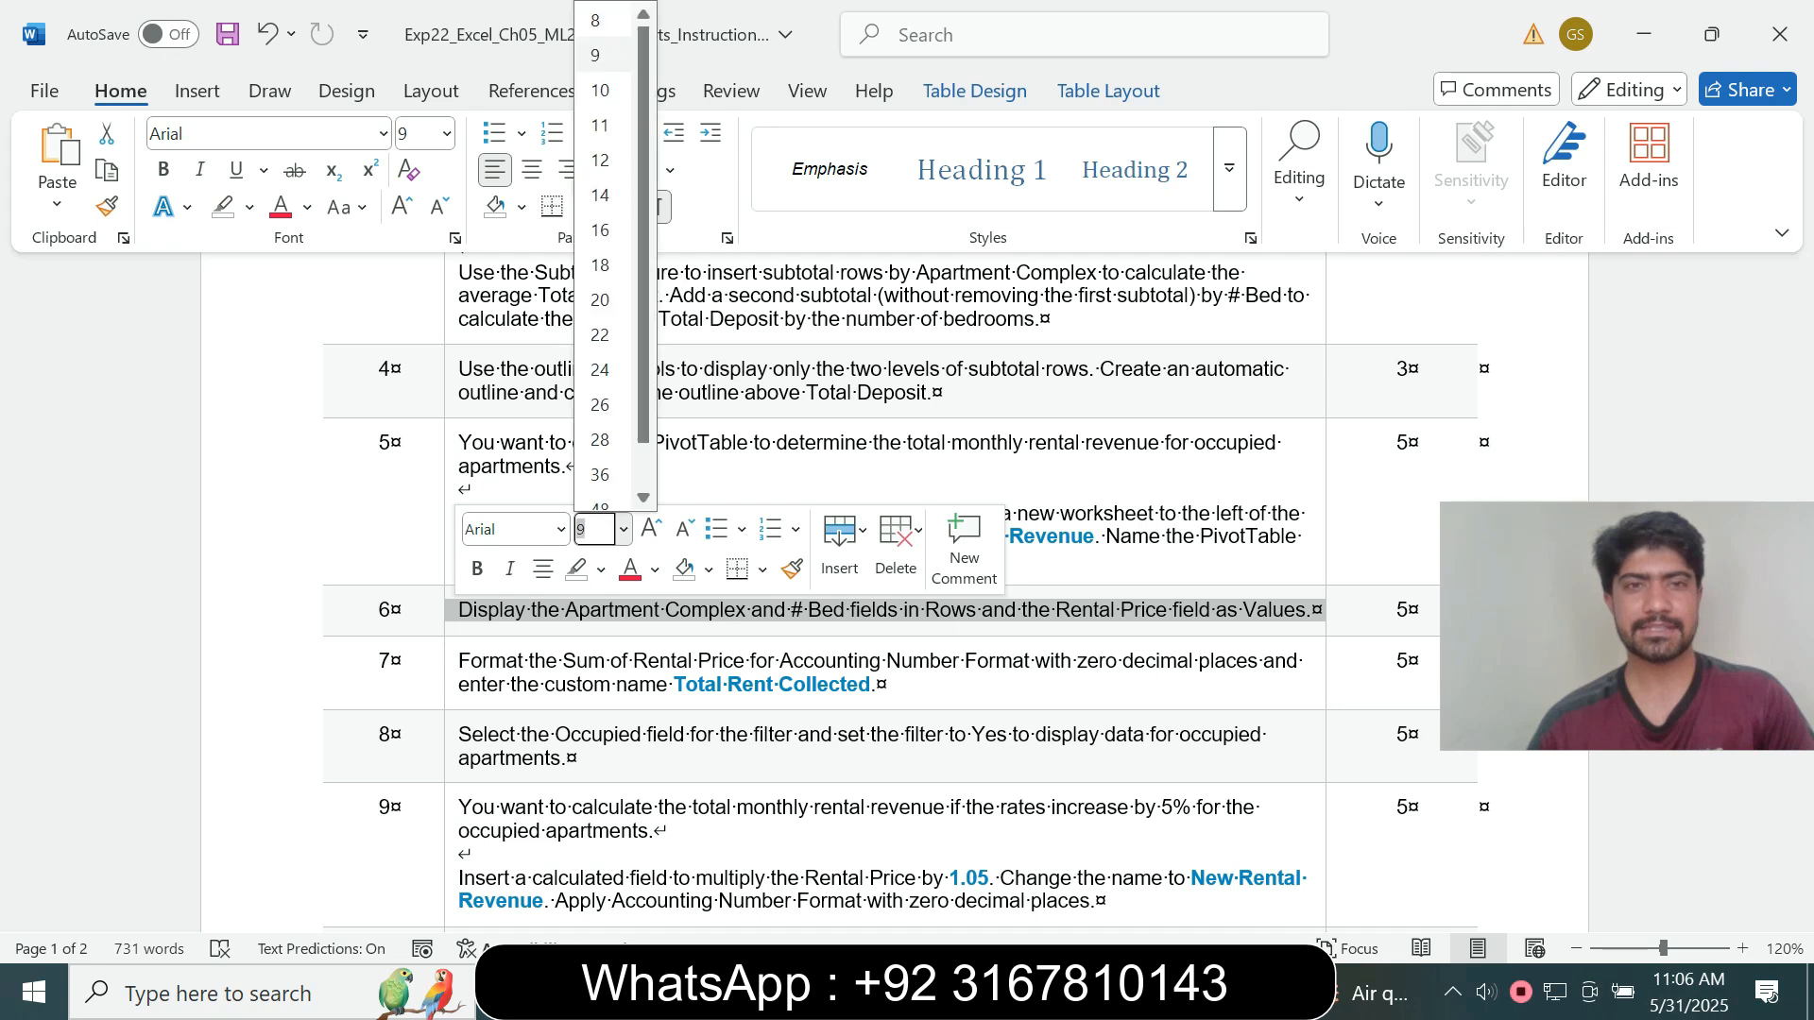
pyautogui.click(600, 195)
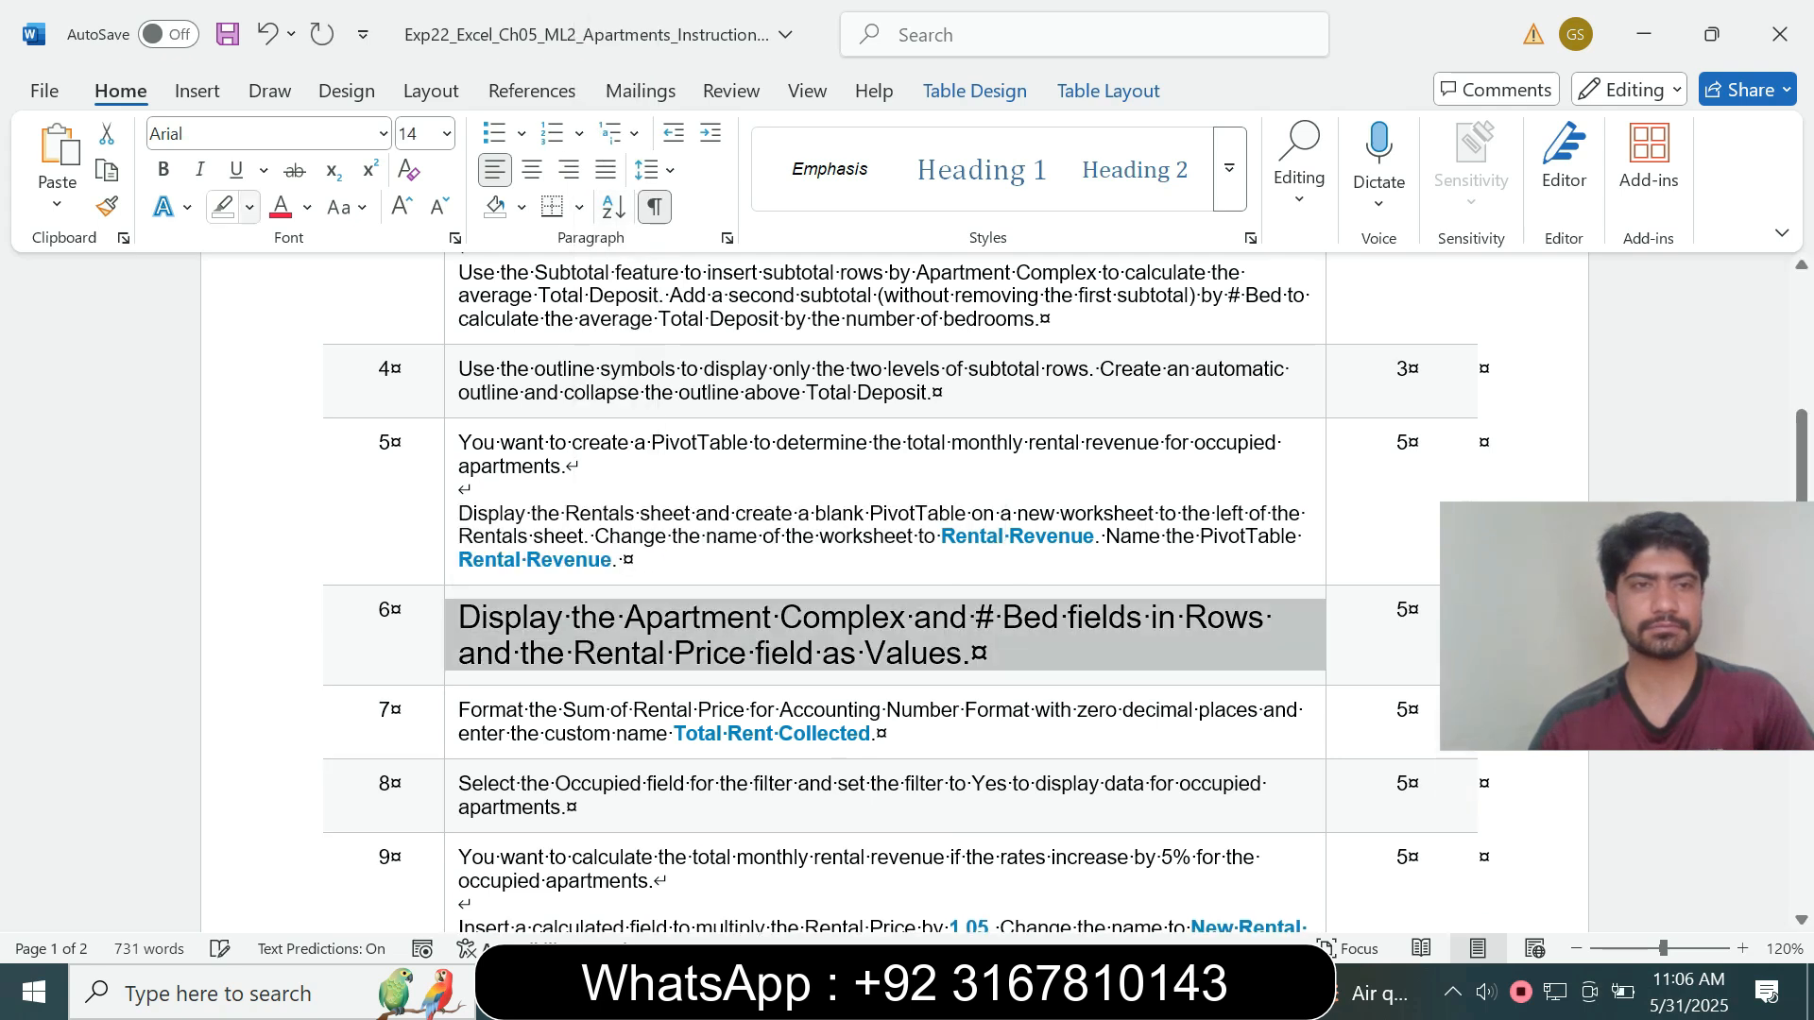
pyautogui.click(250, 207)
pyautogui.click(315, 306)
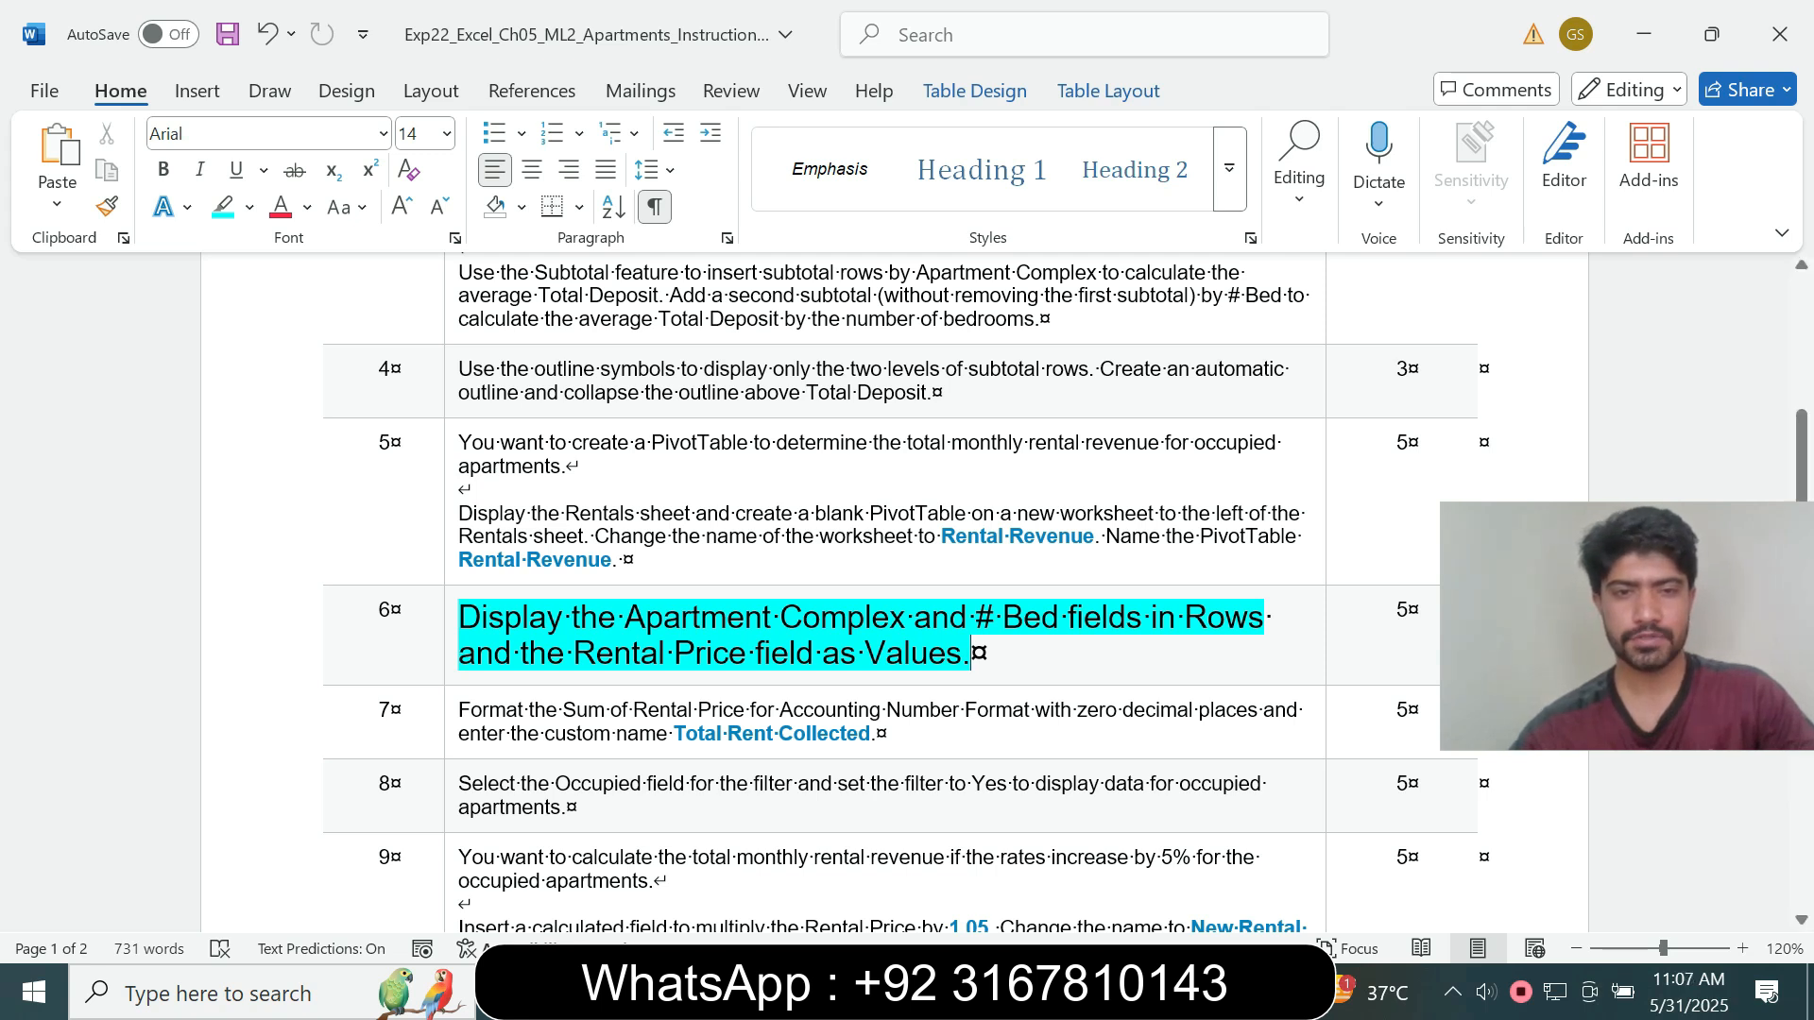
# - Read step 6 in Word, and in Excel add the Apartment Complex field to the rows of the Rental Revenue PivotTable
pyautogui.hotkey('shift', 'Up')
pyautogui.hotkey('shift', 'Down')
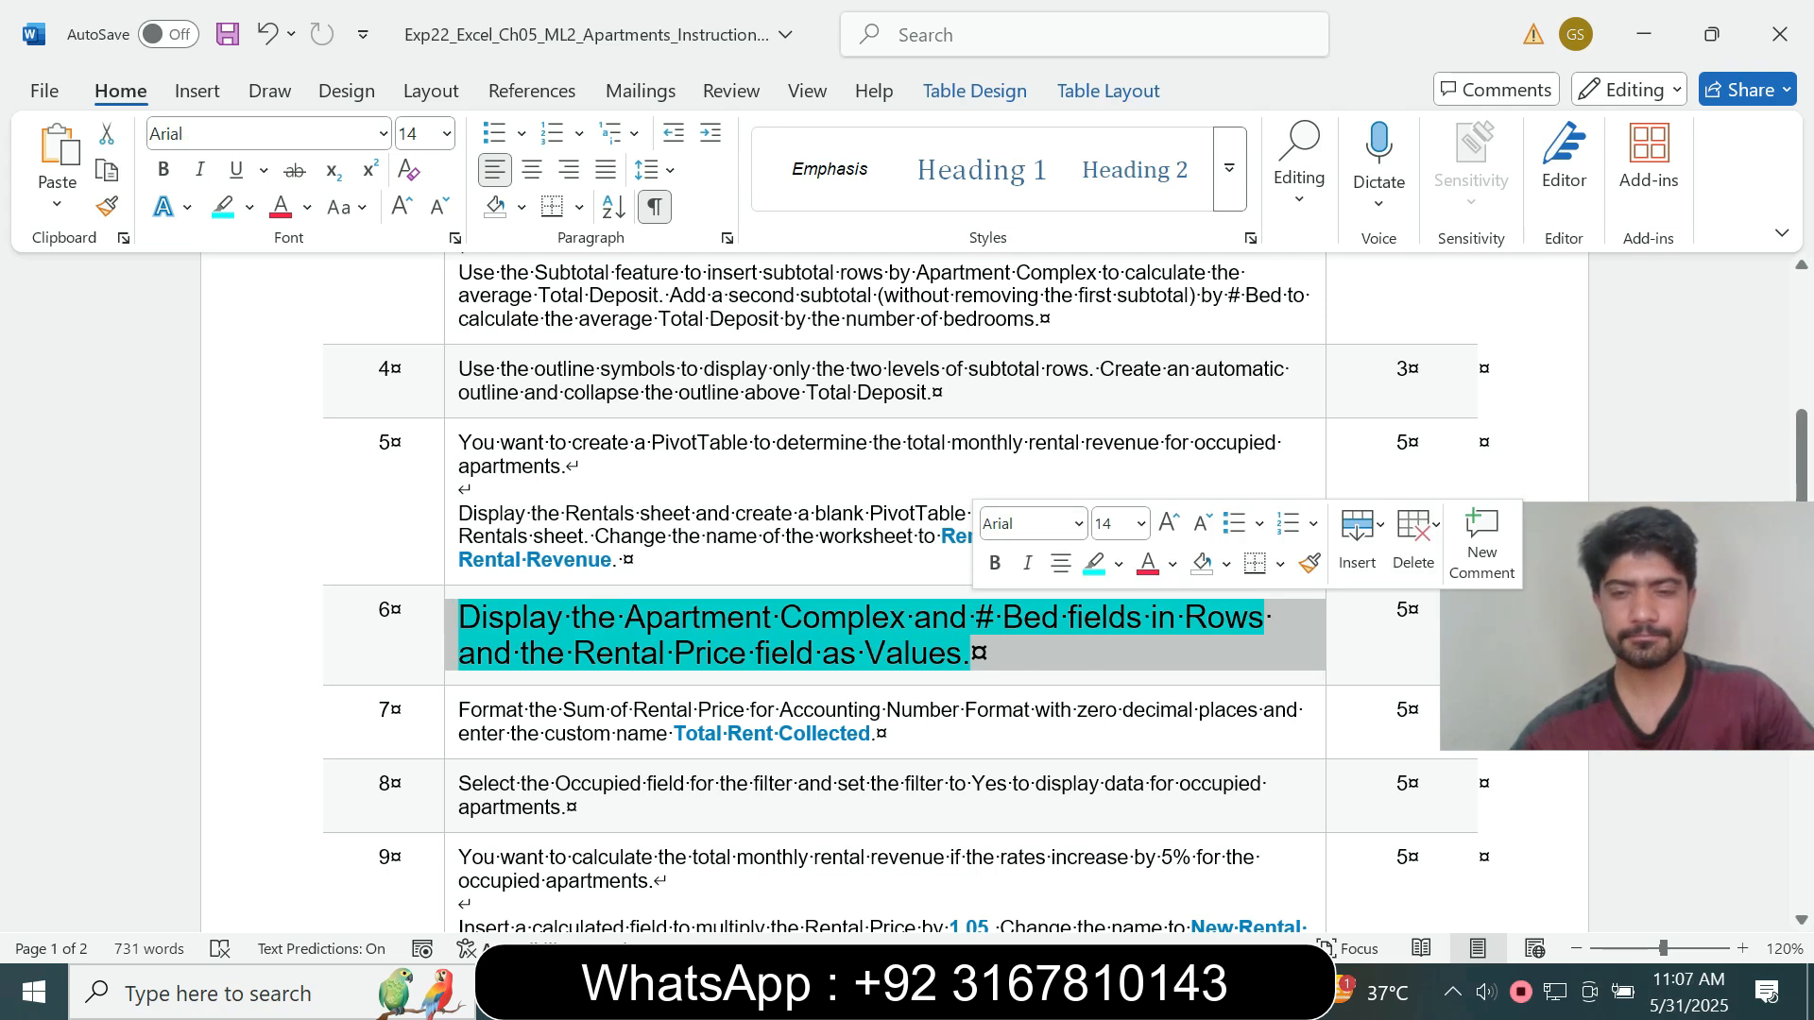
pyautogui.hotkey('alt', 'Tab')
pyautogui.click(989, 758)
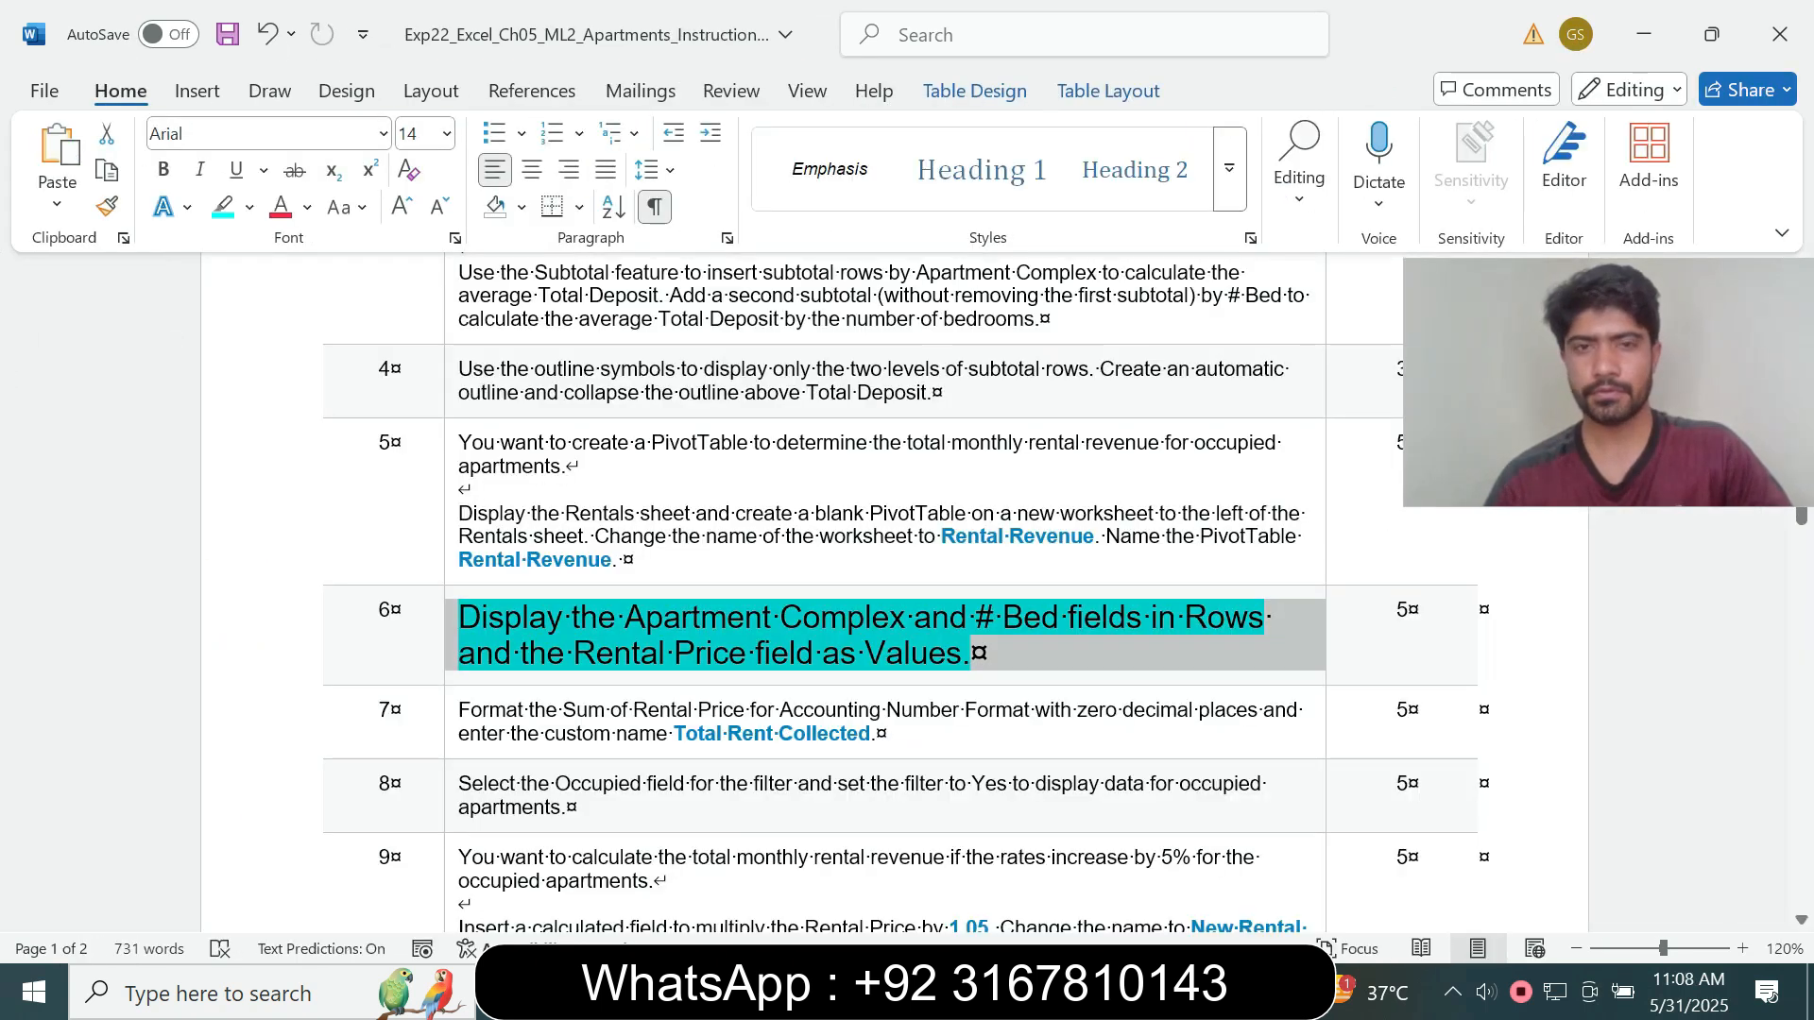
pyautogui.hotkey('alt', 'Tab')
pyautogui.click(692, 616)
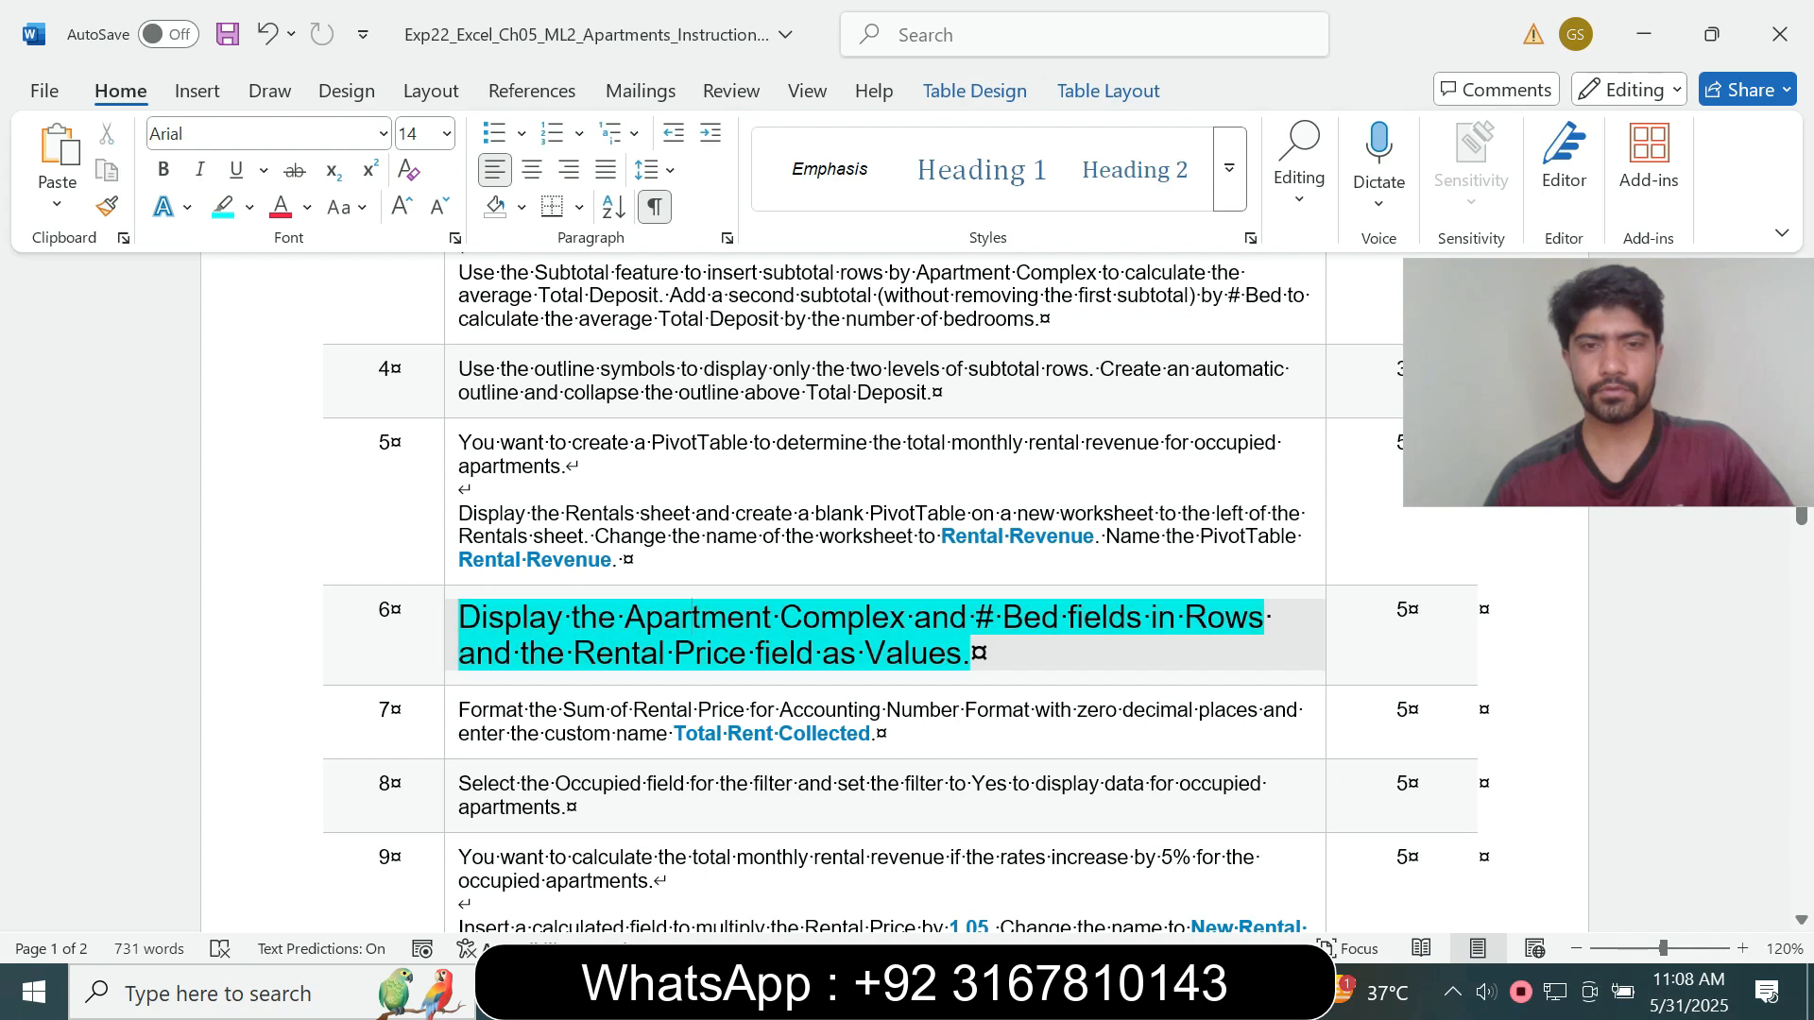
pyautogui.hotkey('alt', 'Tab')
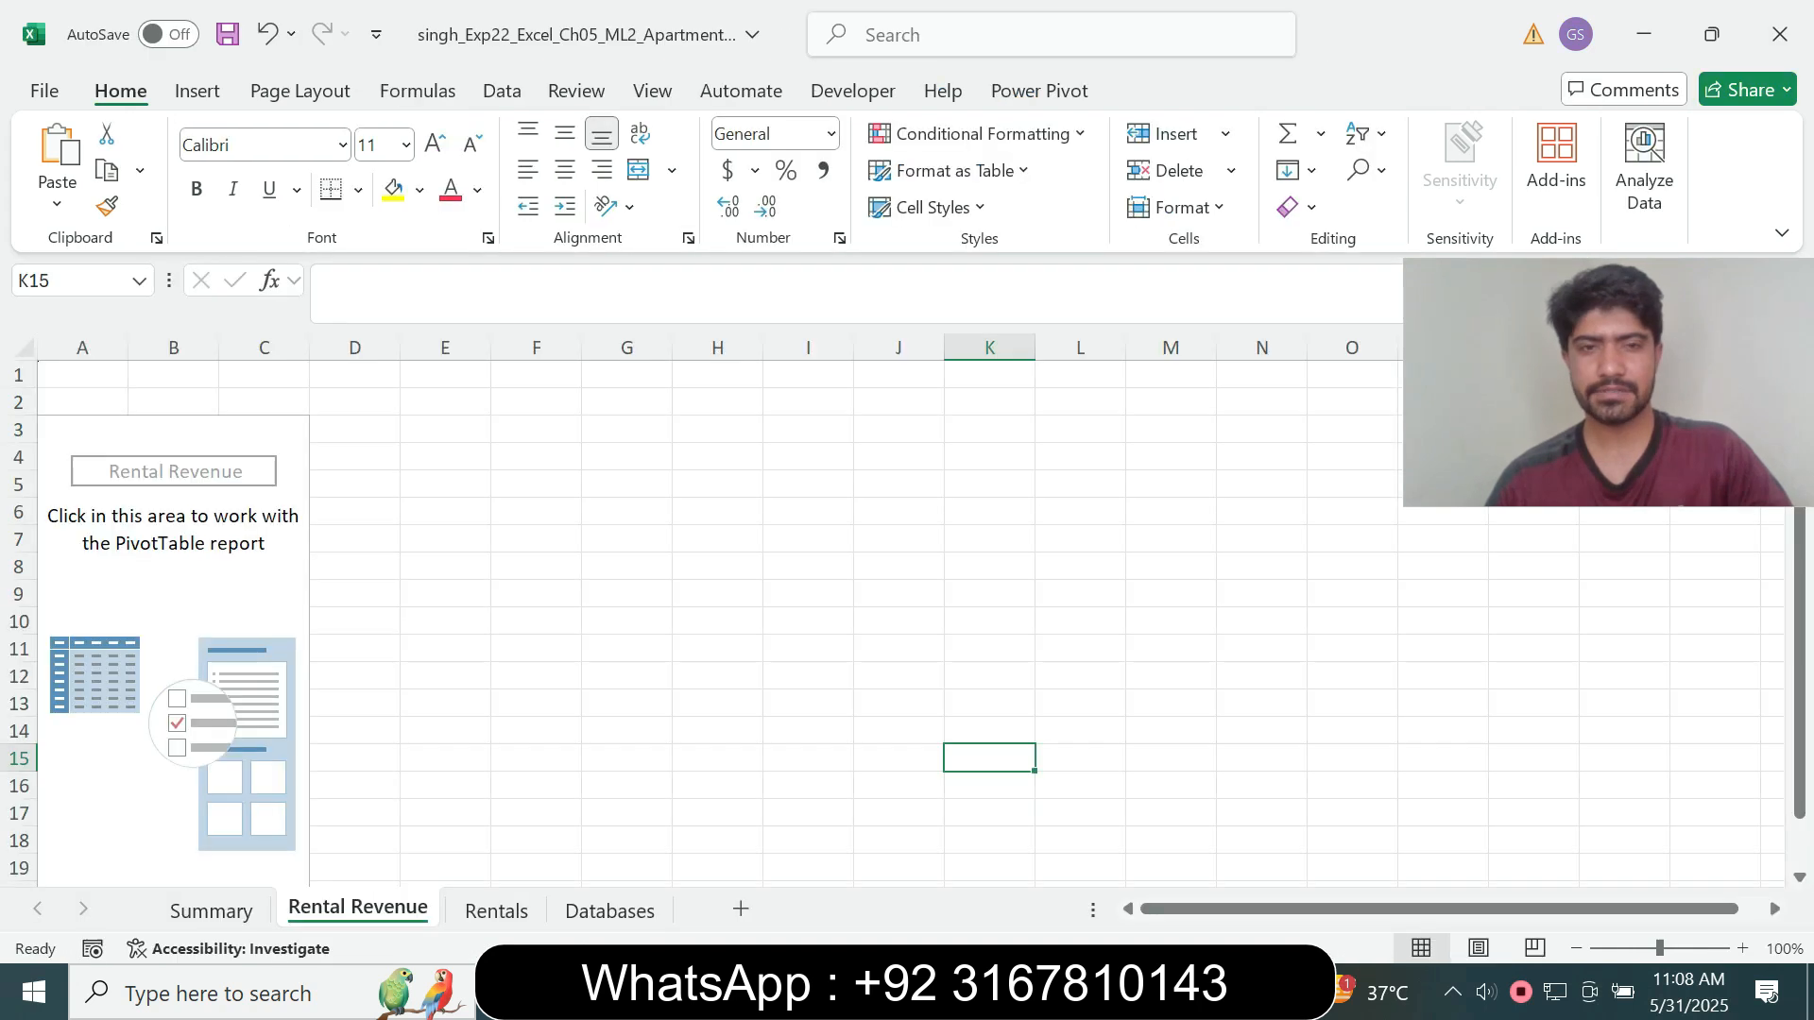
pyautogui.click(264, 429)
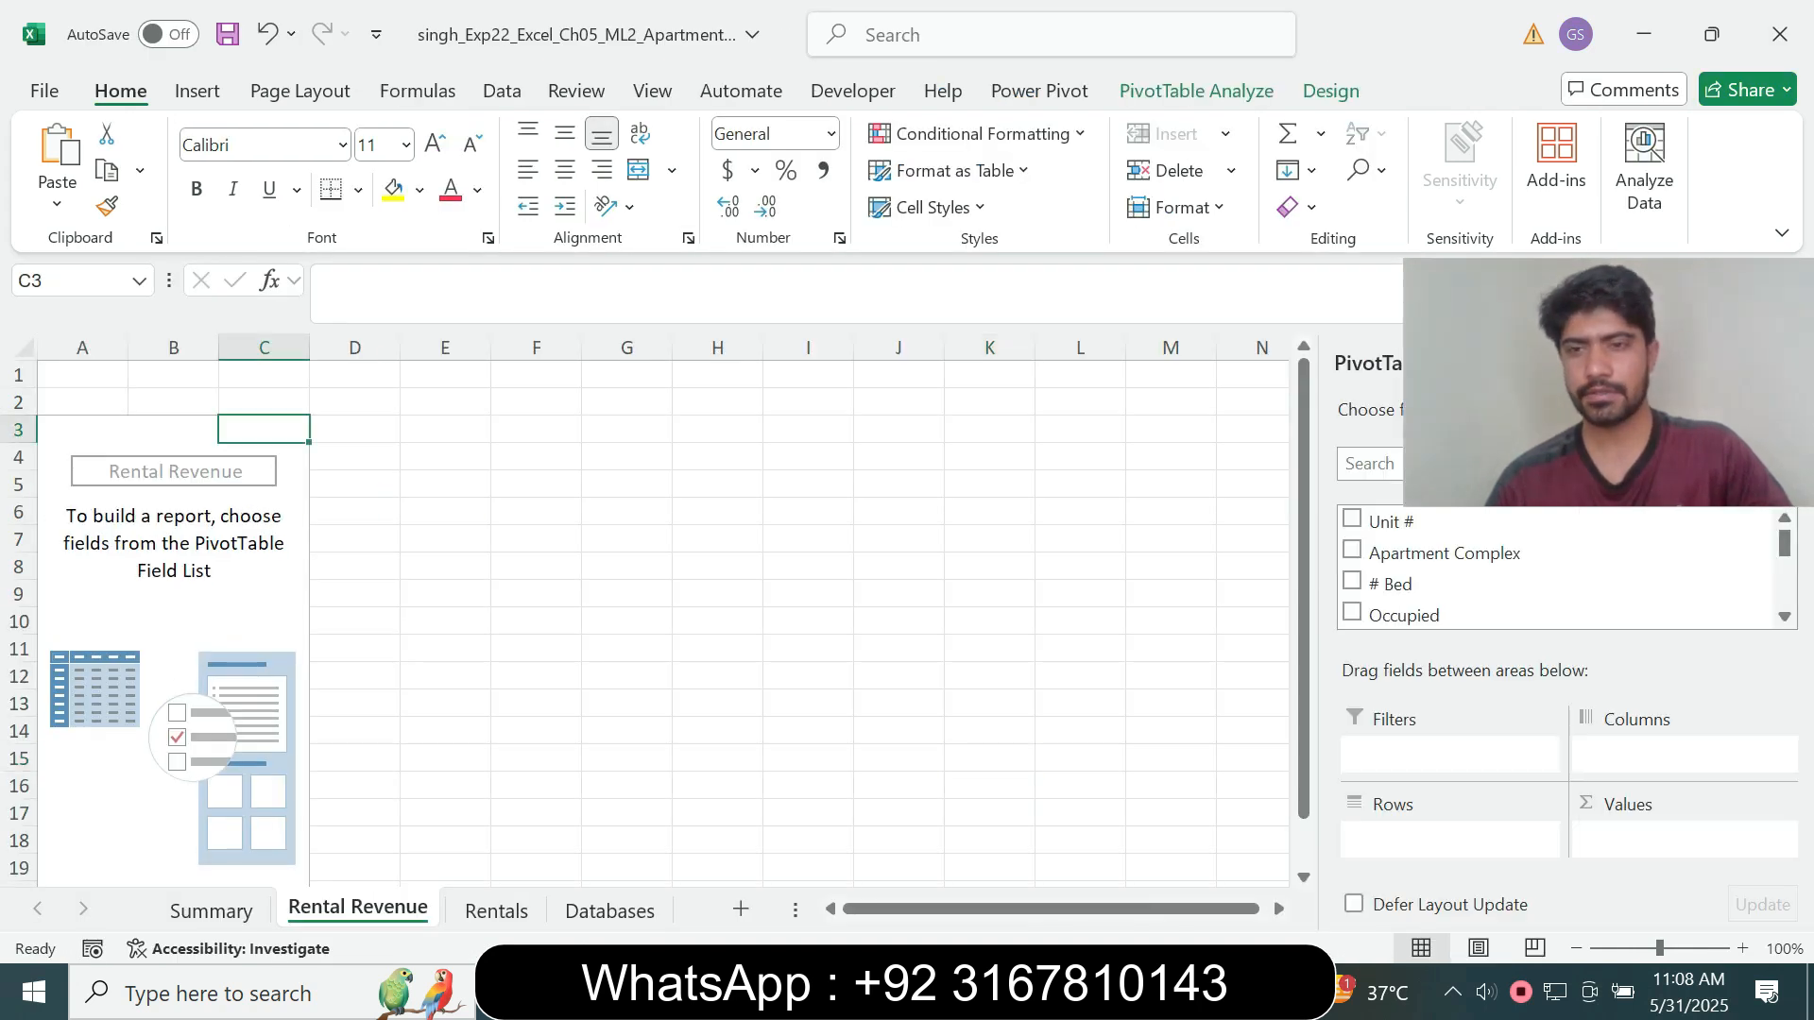
pyautogui.click(1352, 550)
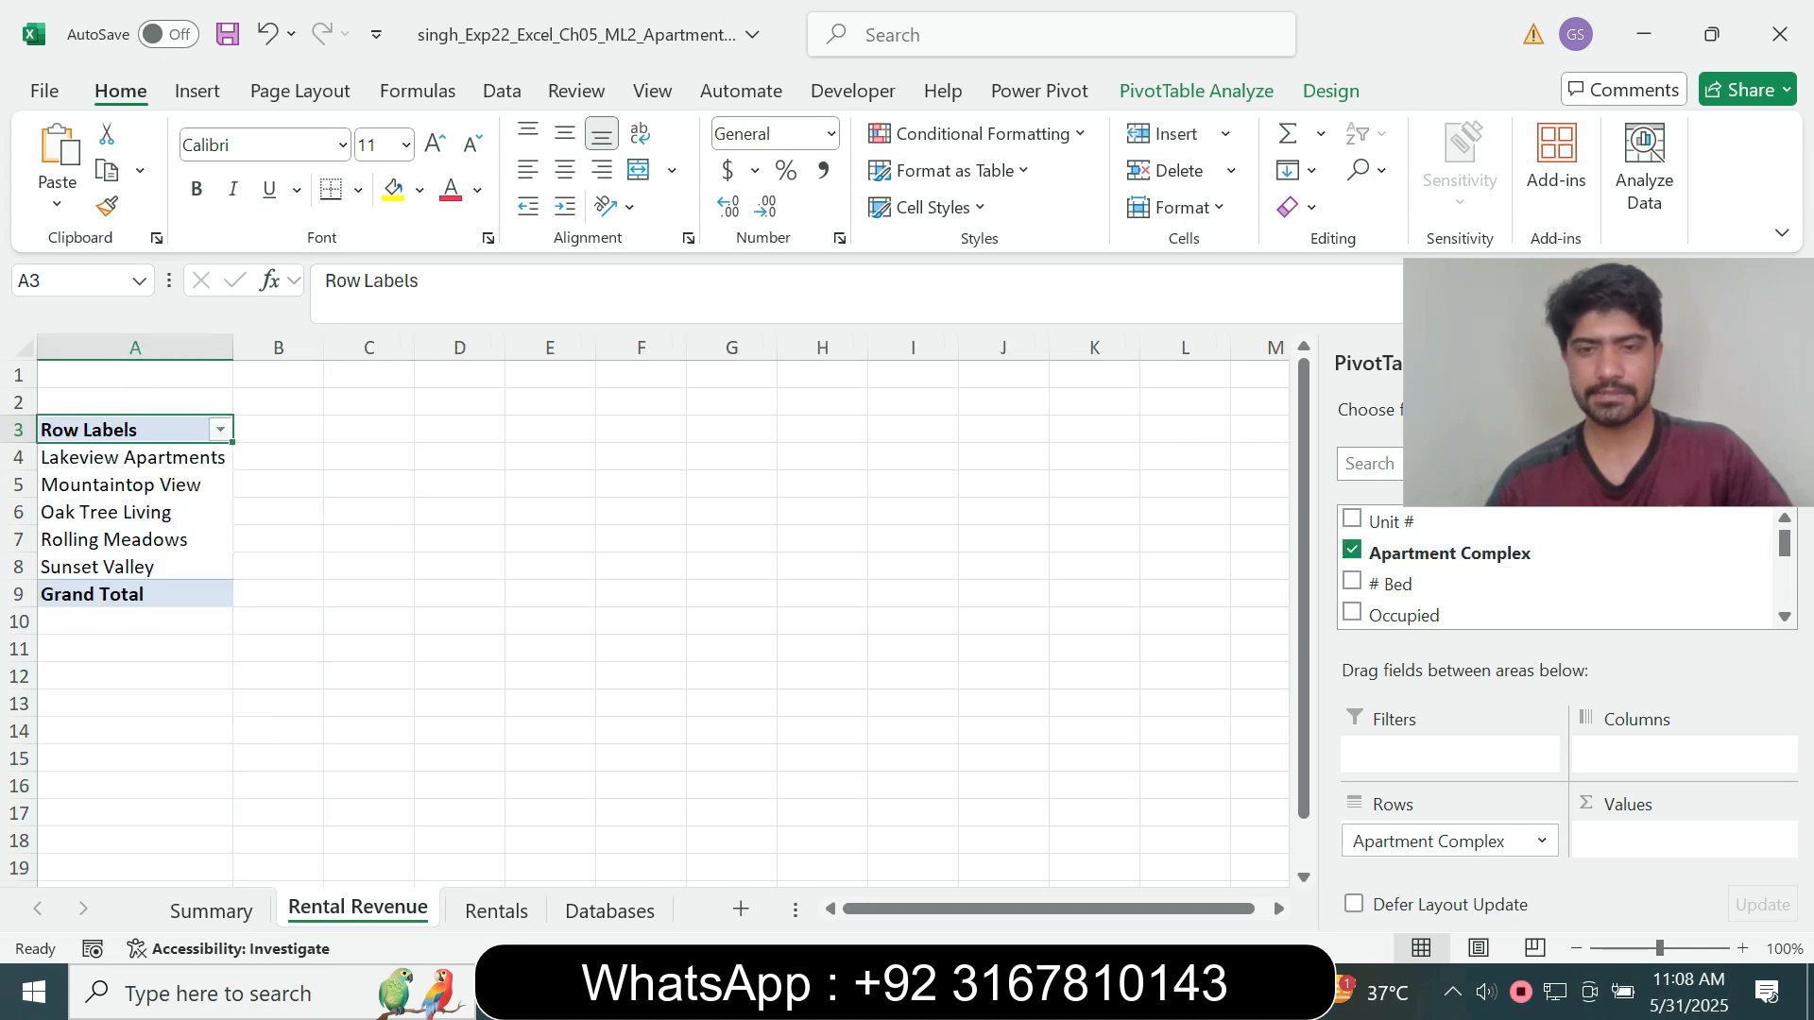
# - Recheck step 6 in Word, add the # Bed field to the PivotTable in Excel and move it from Values to Rows
pyautogui.hotkey('alt', 'Tab')
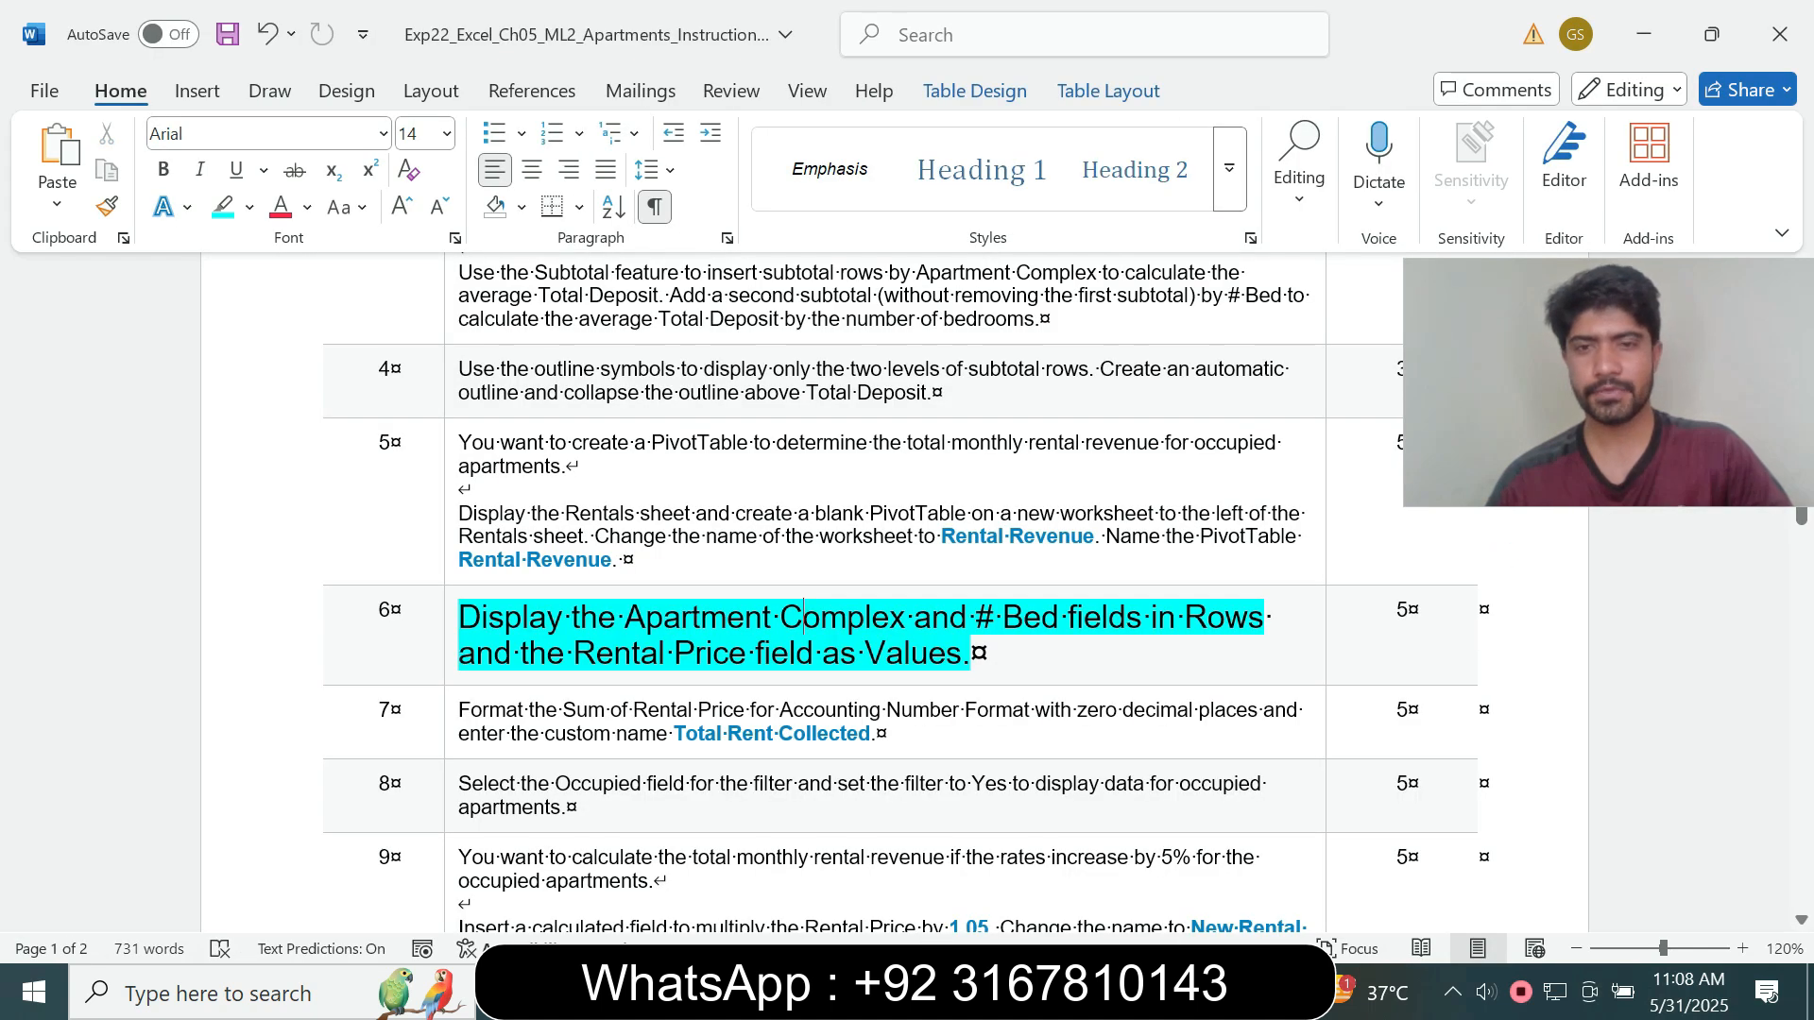
pyautogui.hotkey('alt', 'Tab')
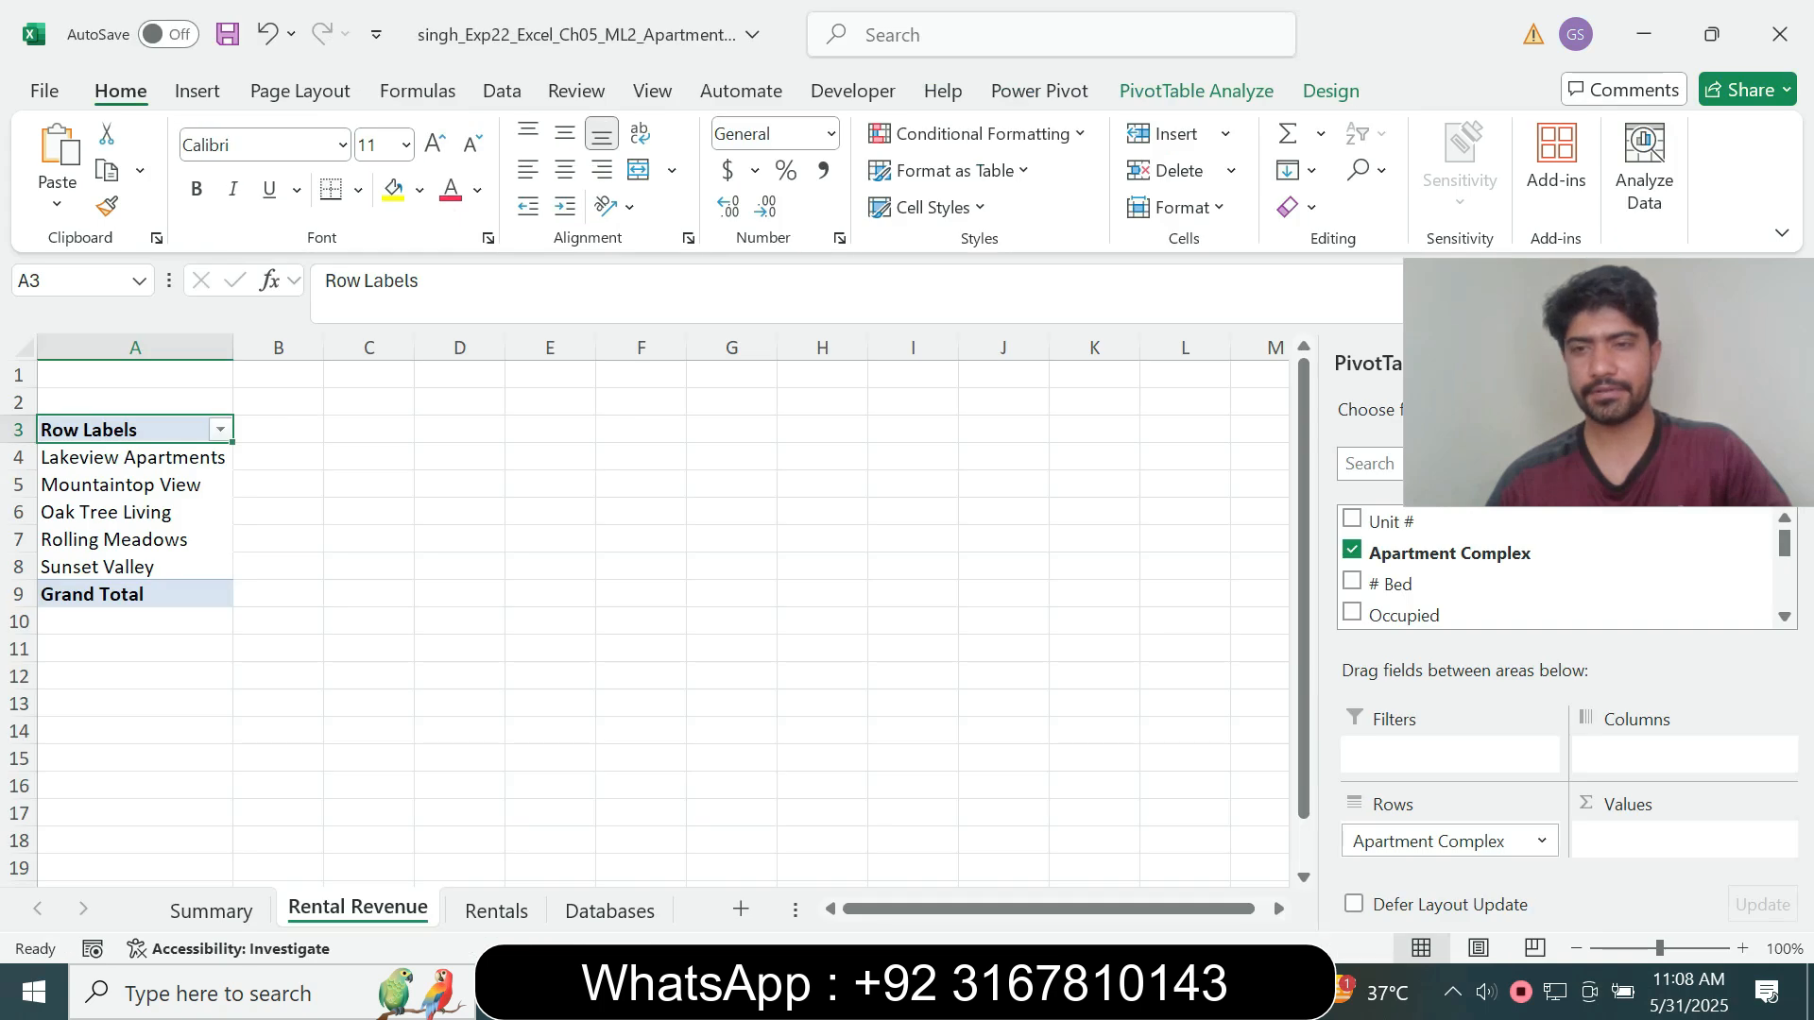
pyautogui.click(1352, 581)
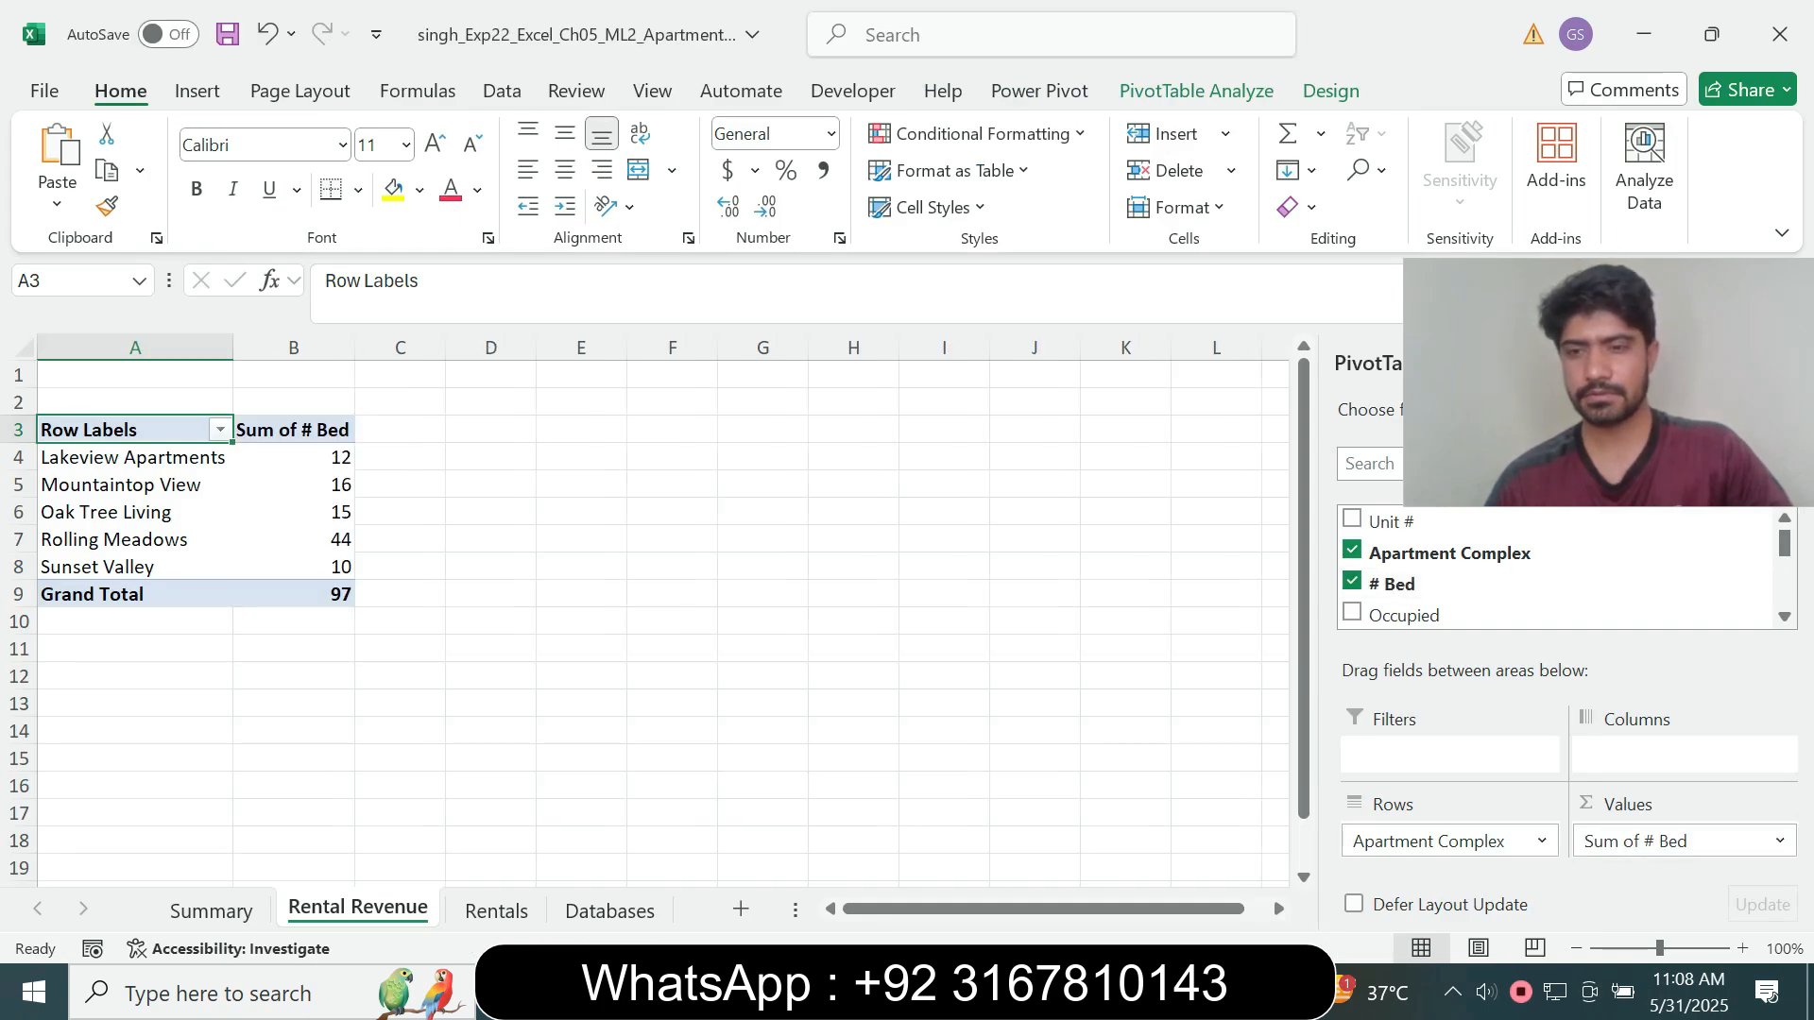
pyautogui.moveTo(1685, 841); pyautogui.dragTo(1450, 856)
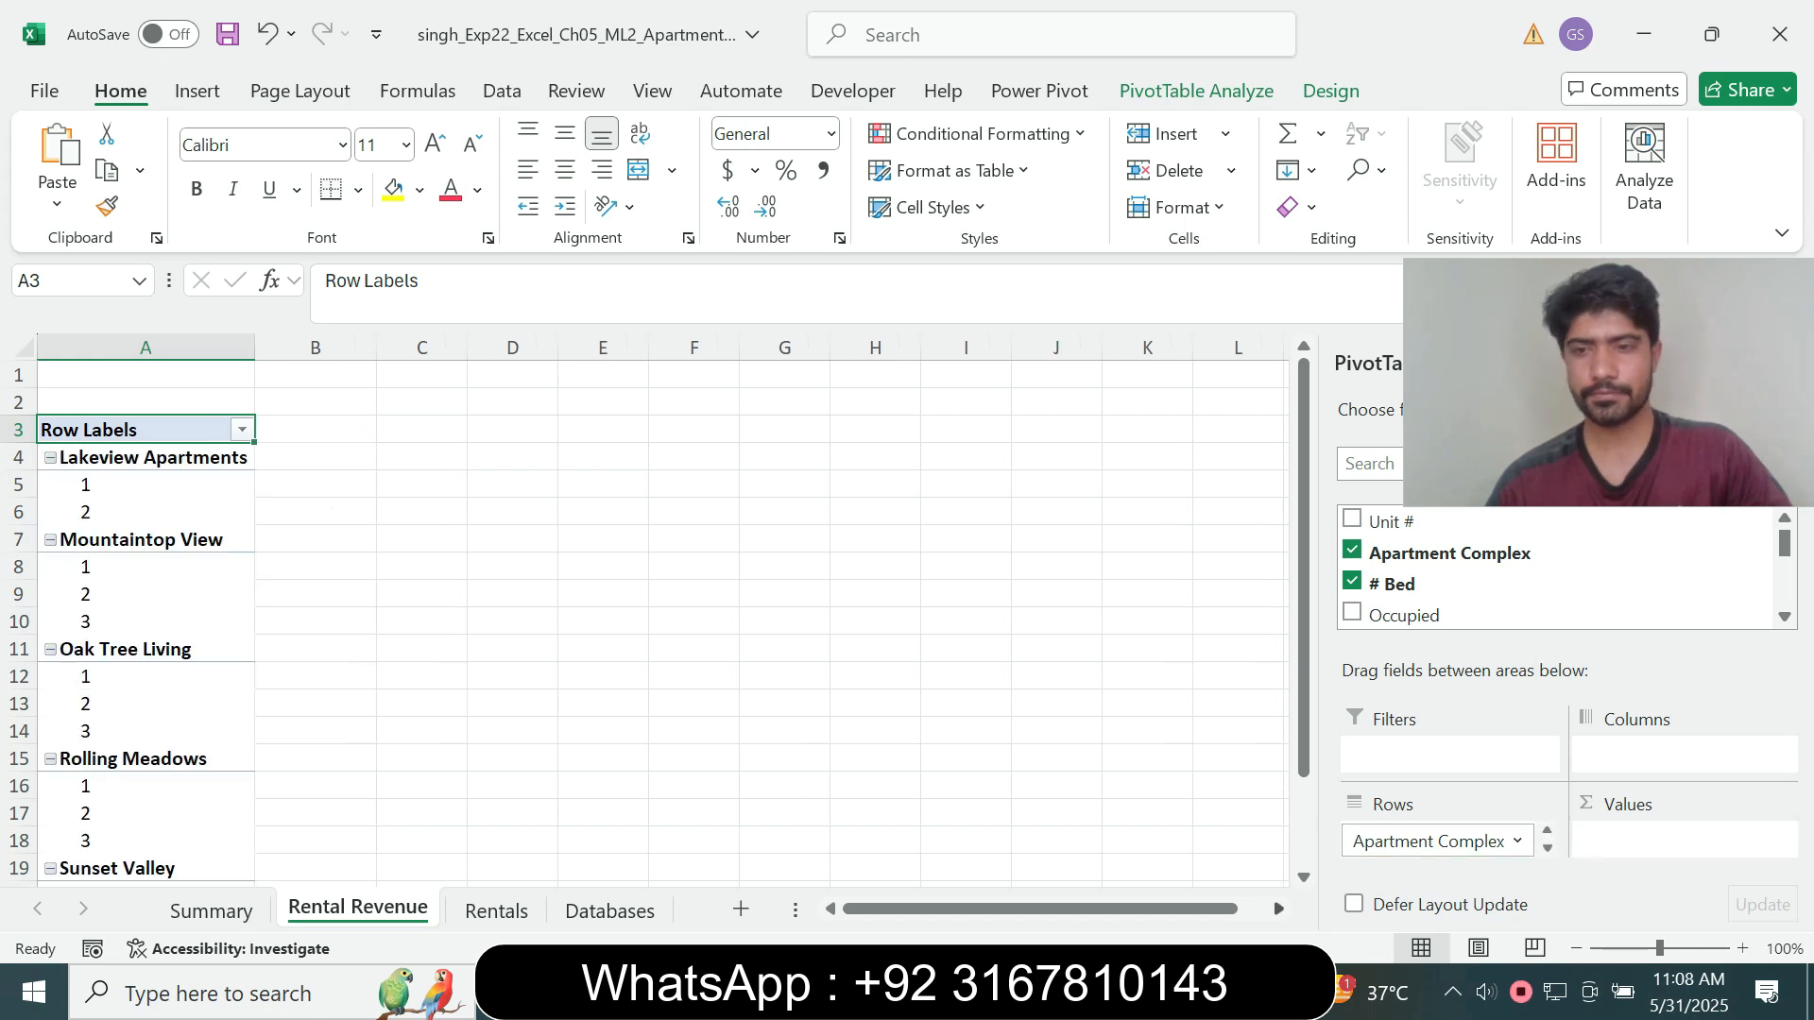
# - Recheck the Rental Price part of step 6 in Word, and in Excel add the Rental Price field to the PivotTable's values
pyautogui.hotkey('alt', 'Tab')
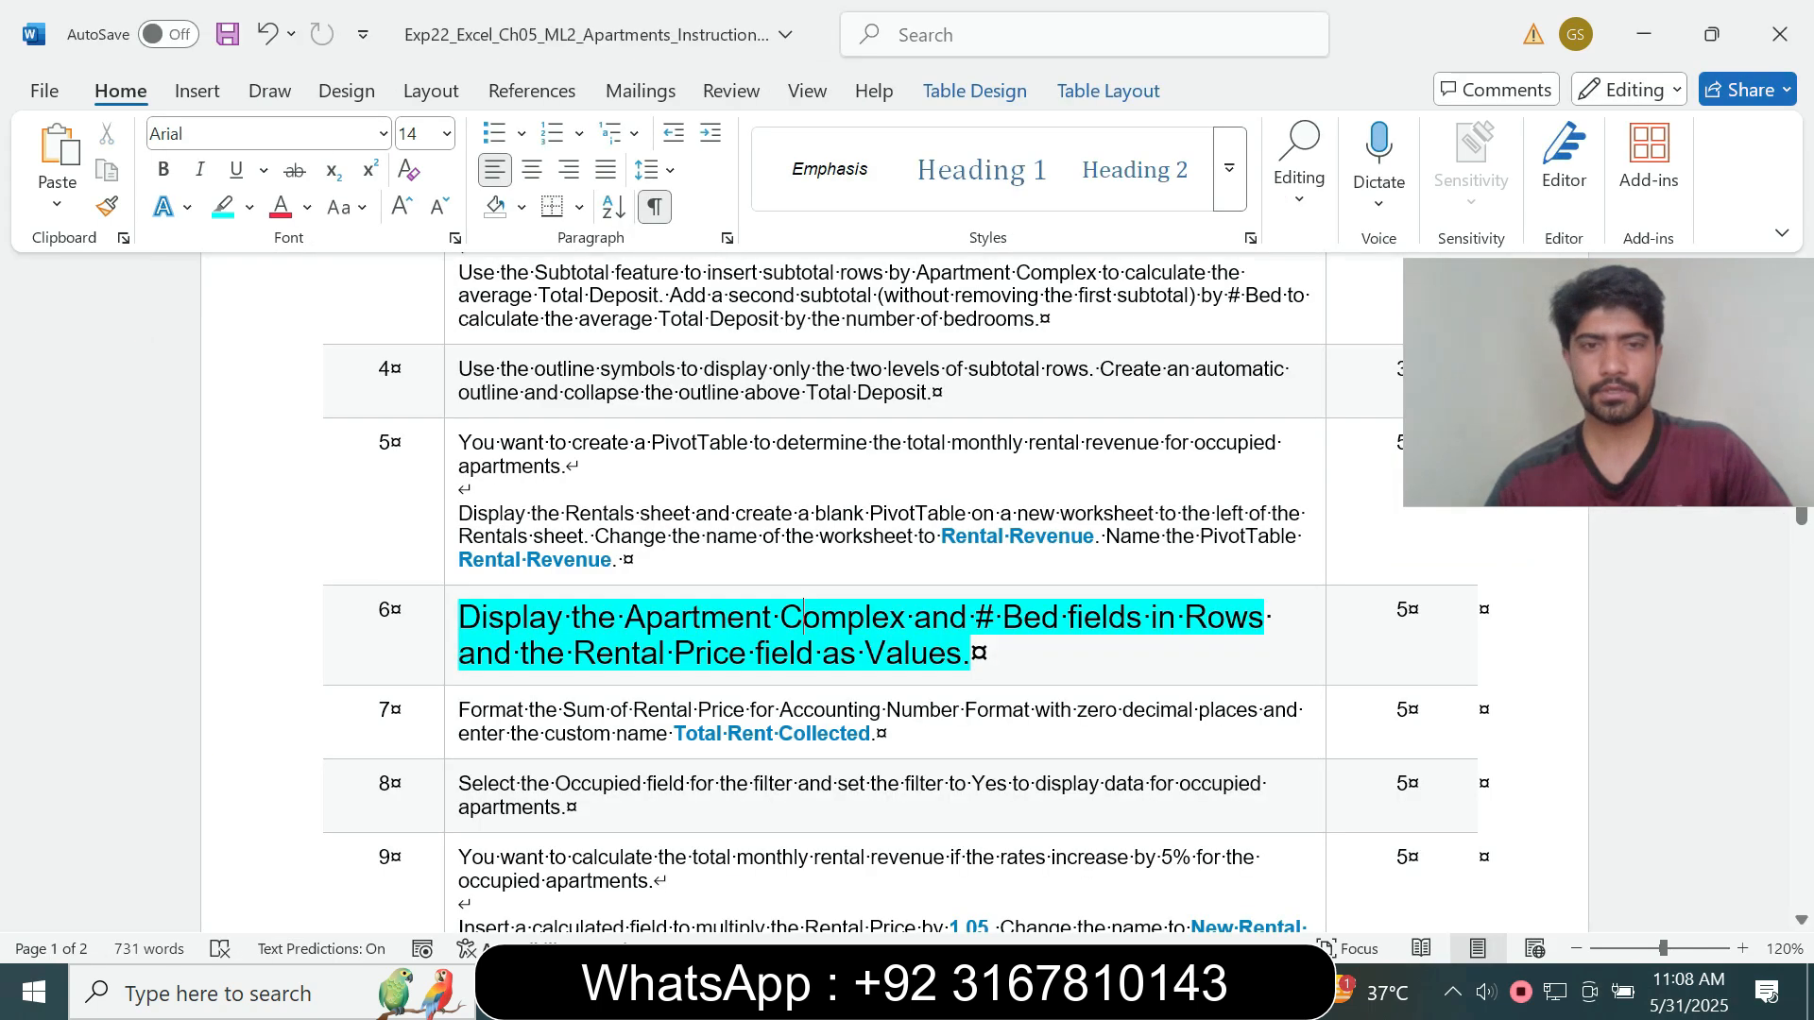
pyautogui.moveTo(573, 654); pyautogui.dragTo(963, 654)
pyautogui.hotkey('alt', 'Tab')
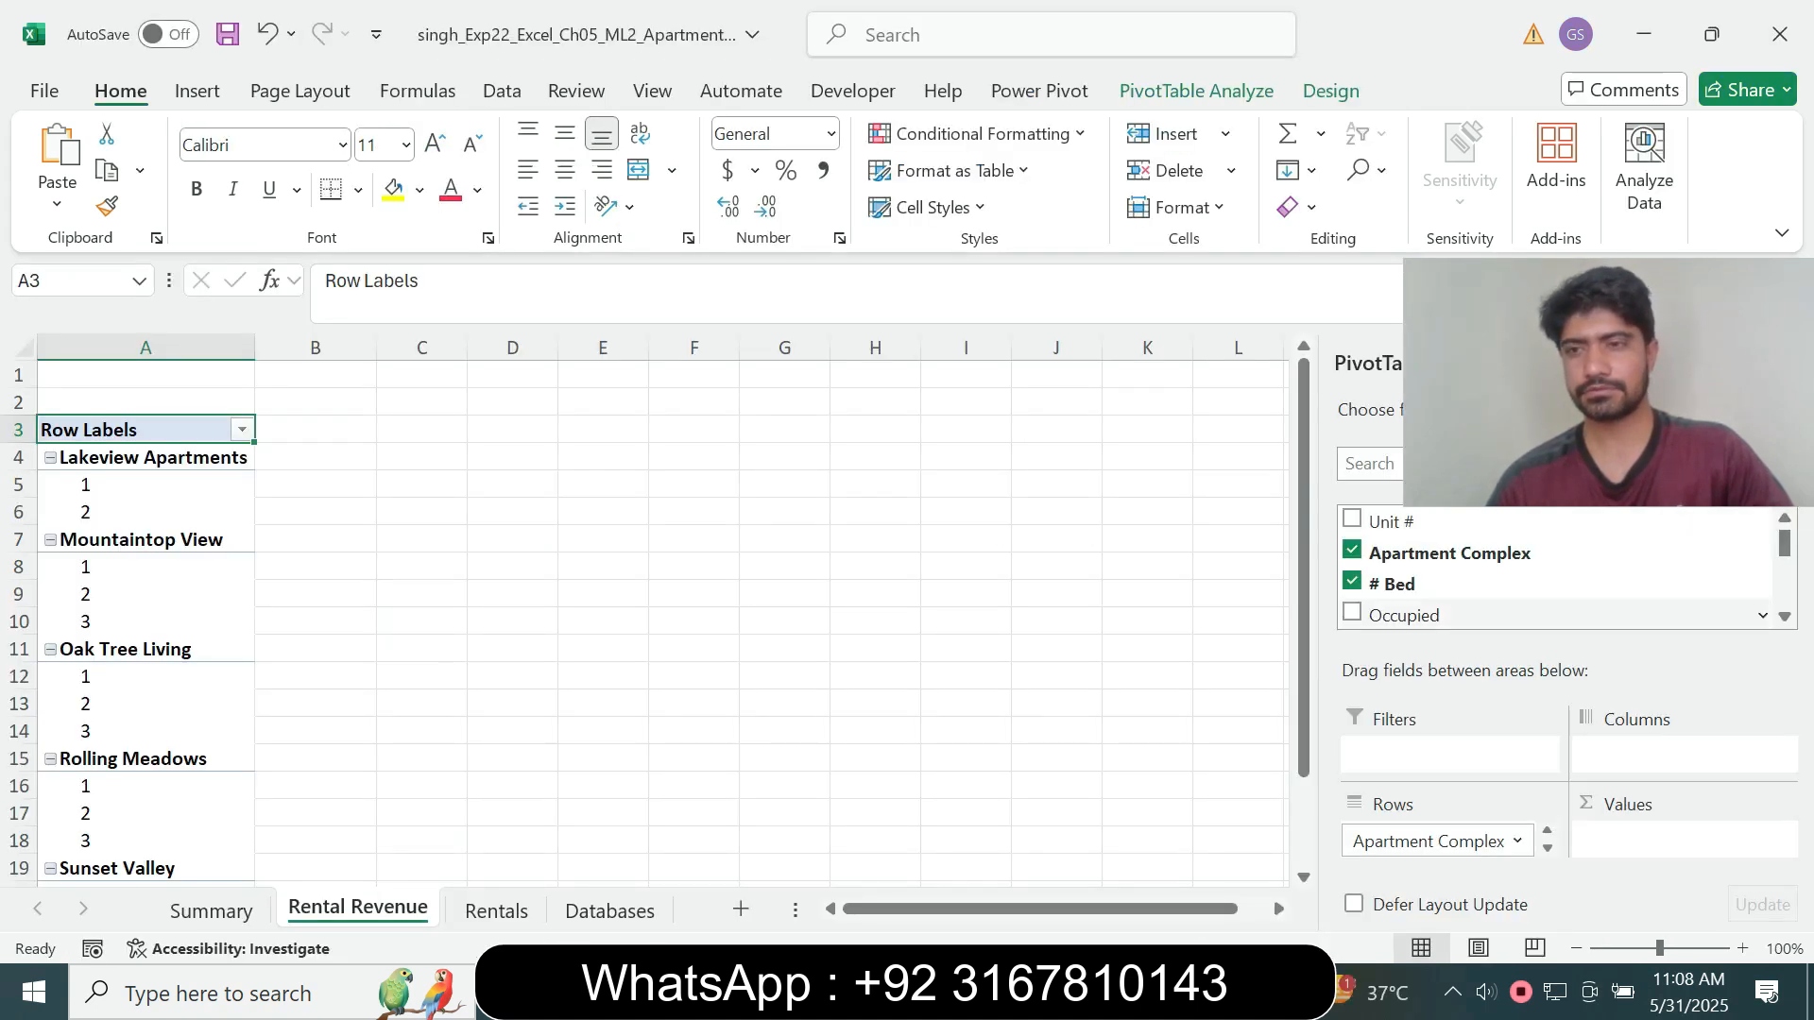
pyautogui.scroll(-3, 1554, 567)
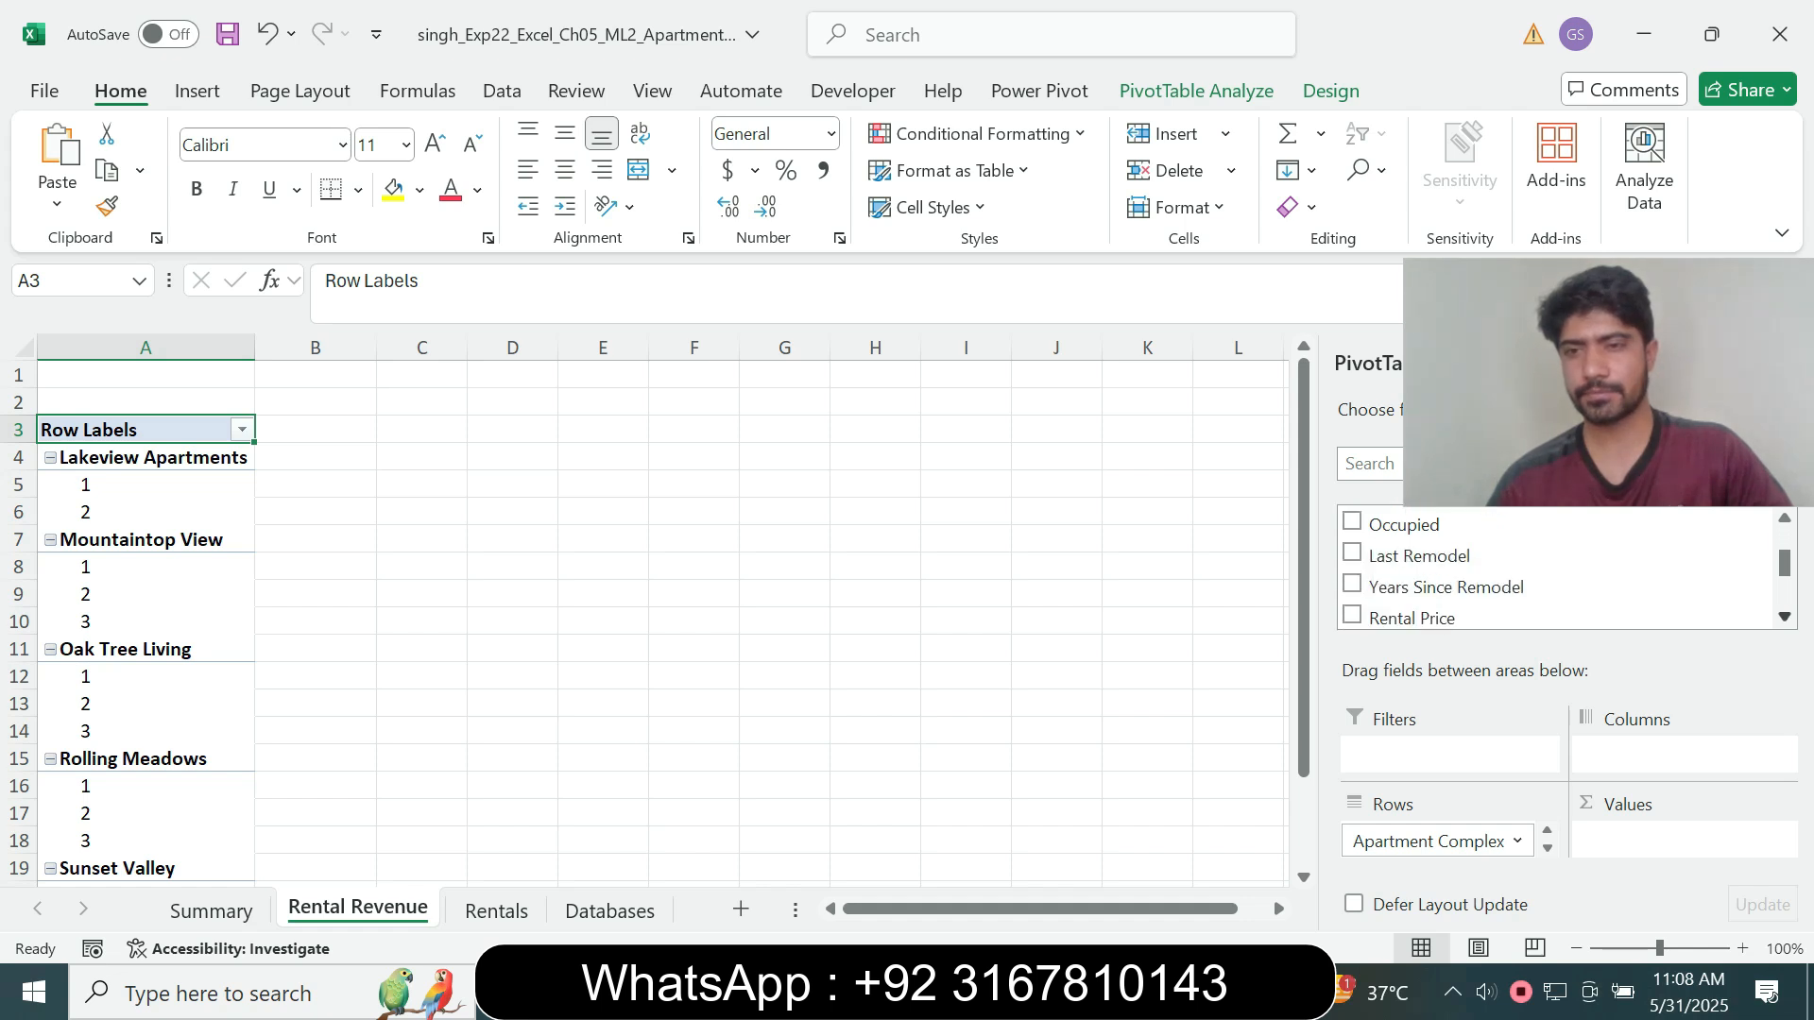
pyautogui.hotkey('alt', 'Tab')
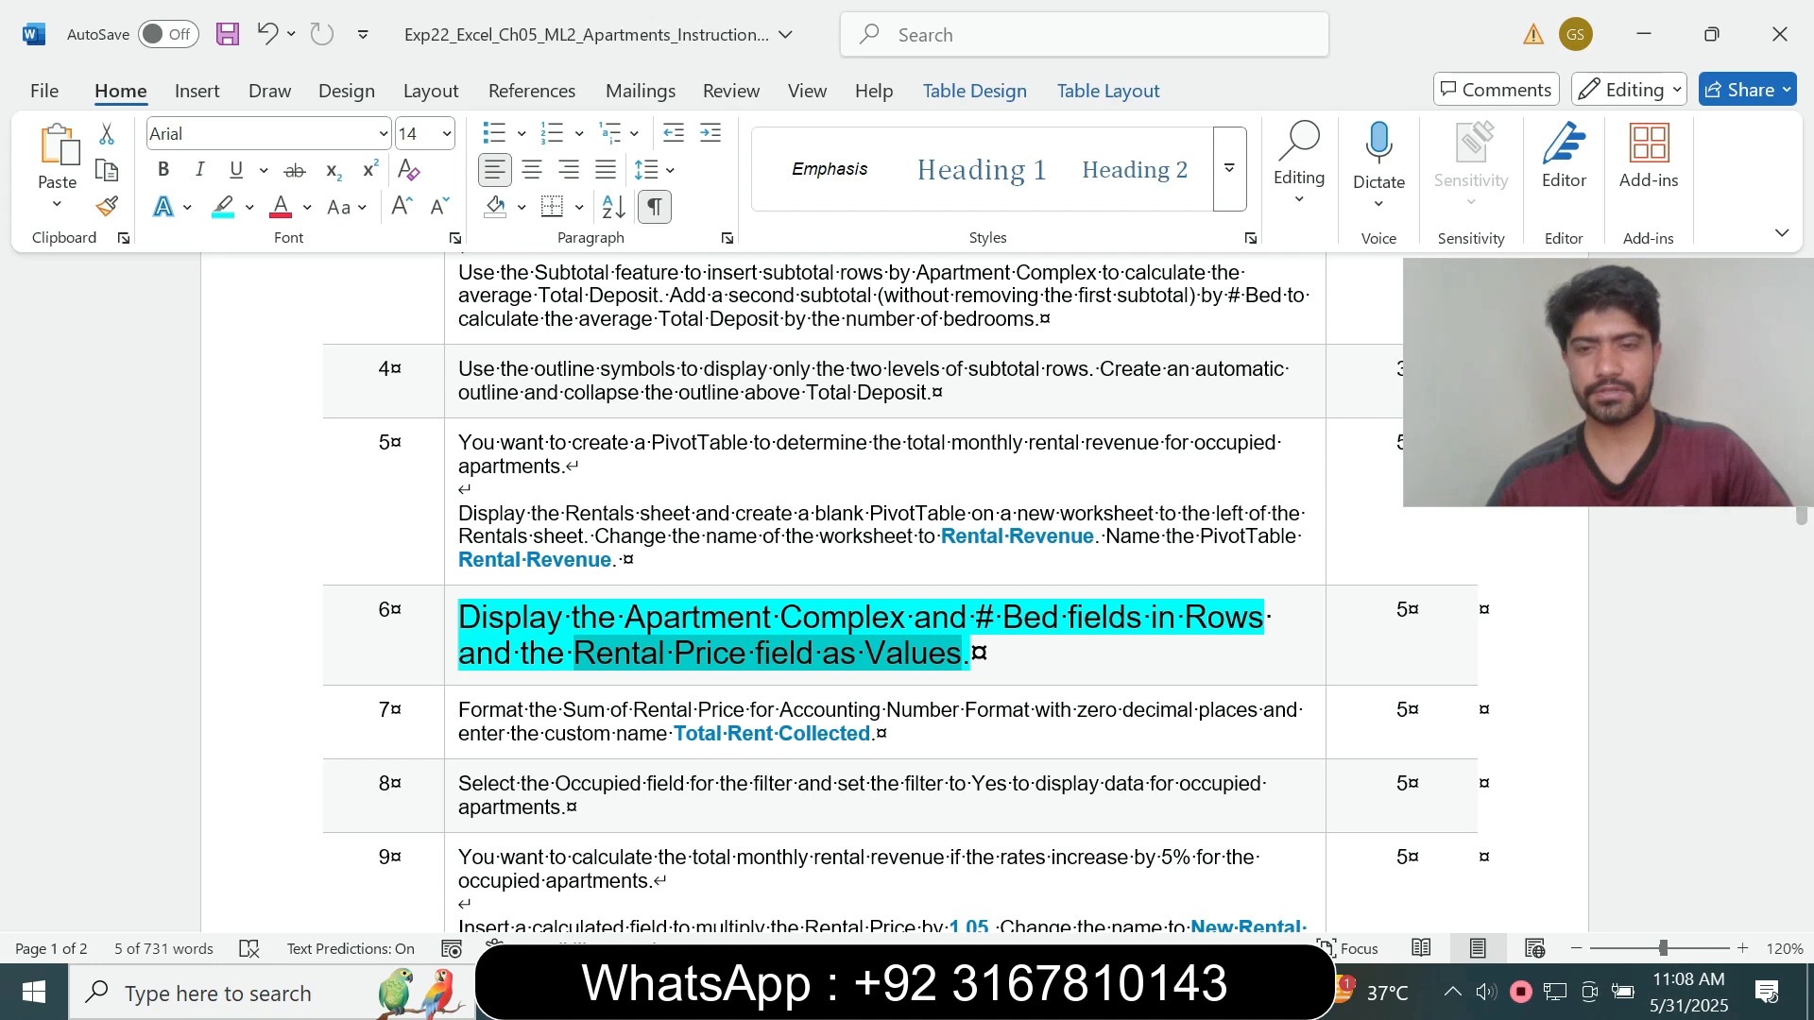
pyautogui.hotkey('alt', 'Tab')
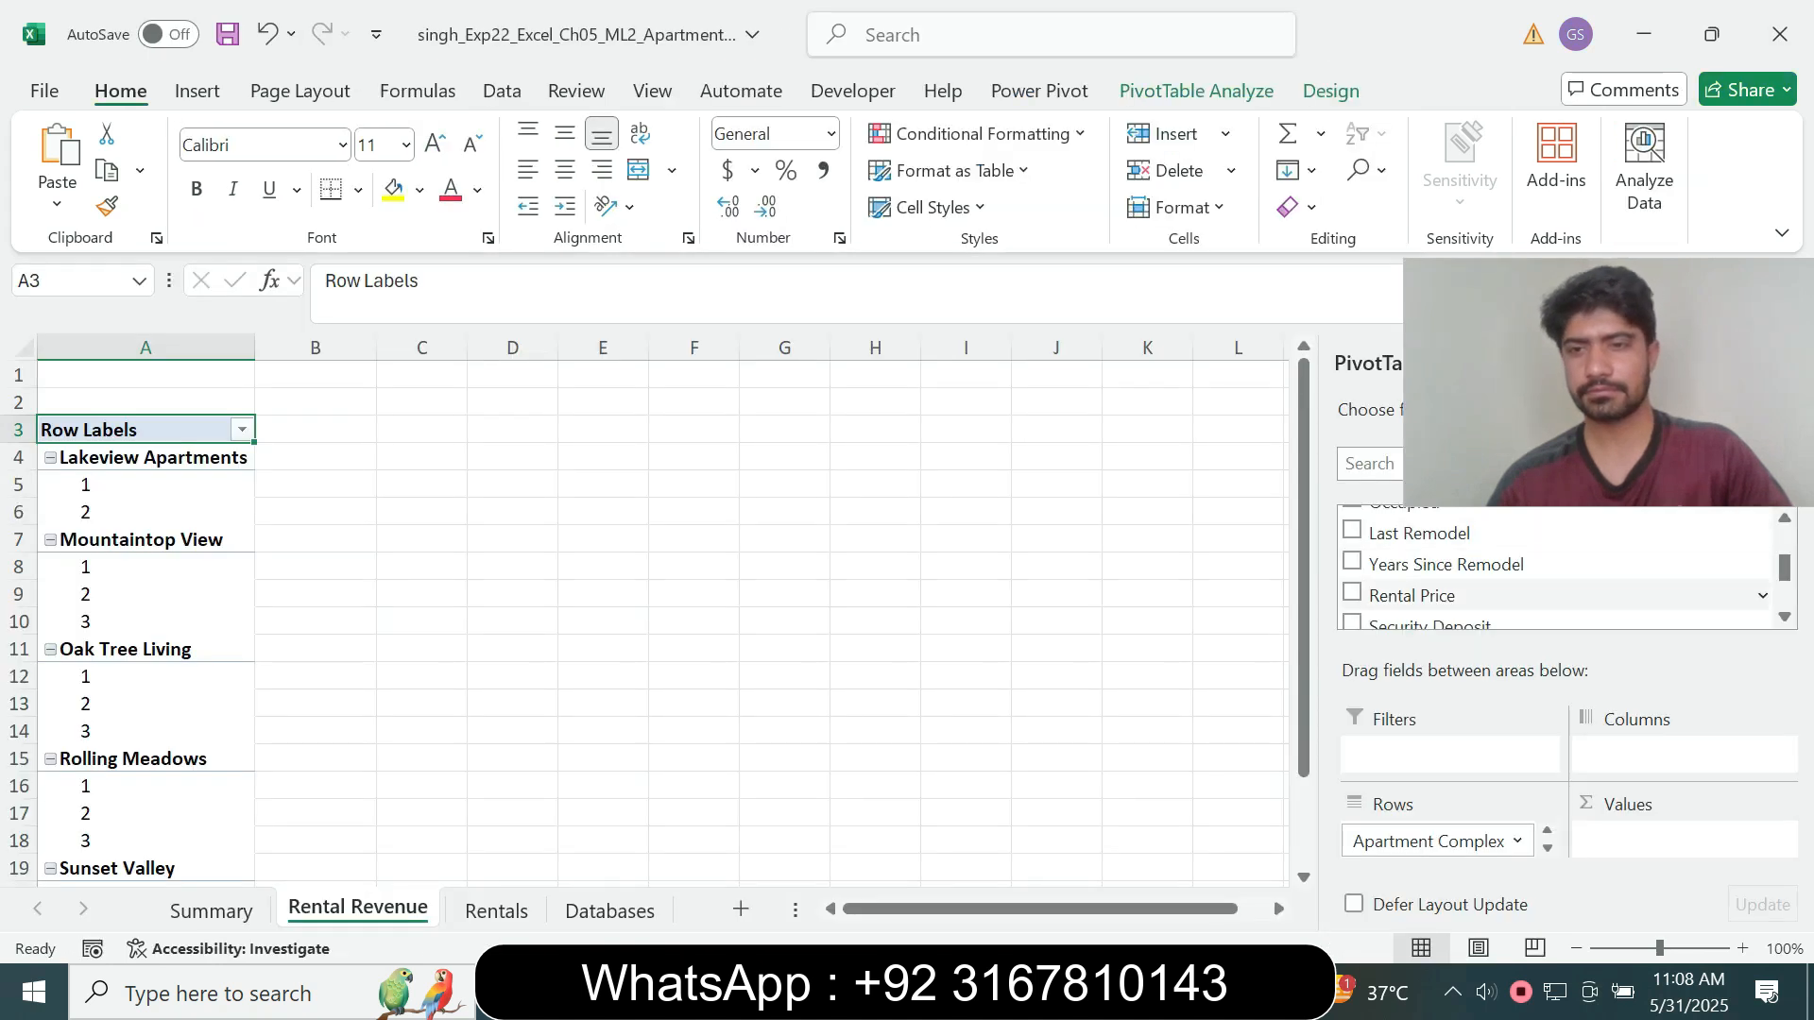
pyautogui.scroll(-1, 1559, 566)
pyautogui.click(1352, 548)
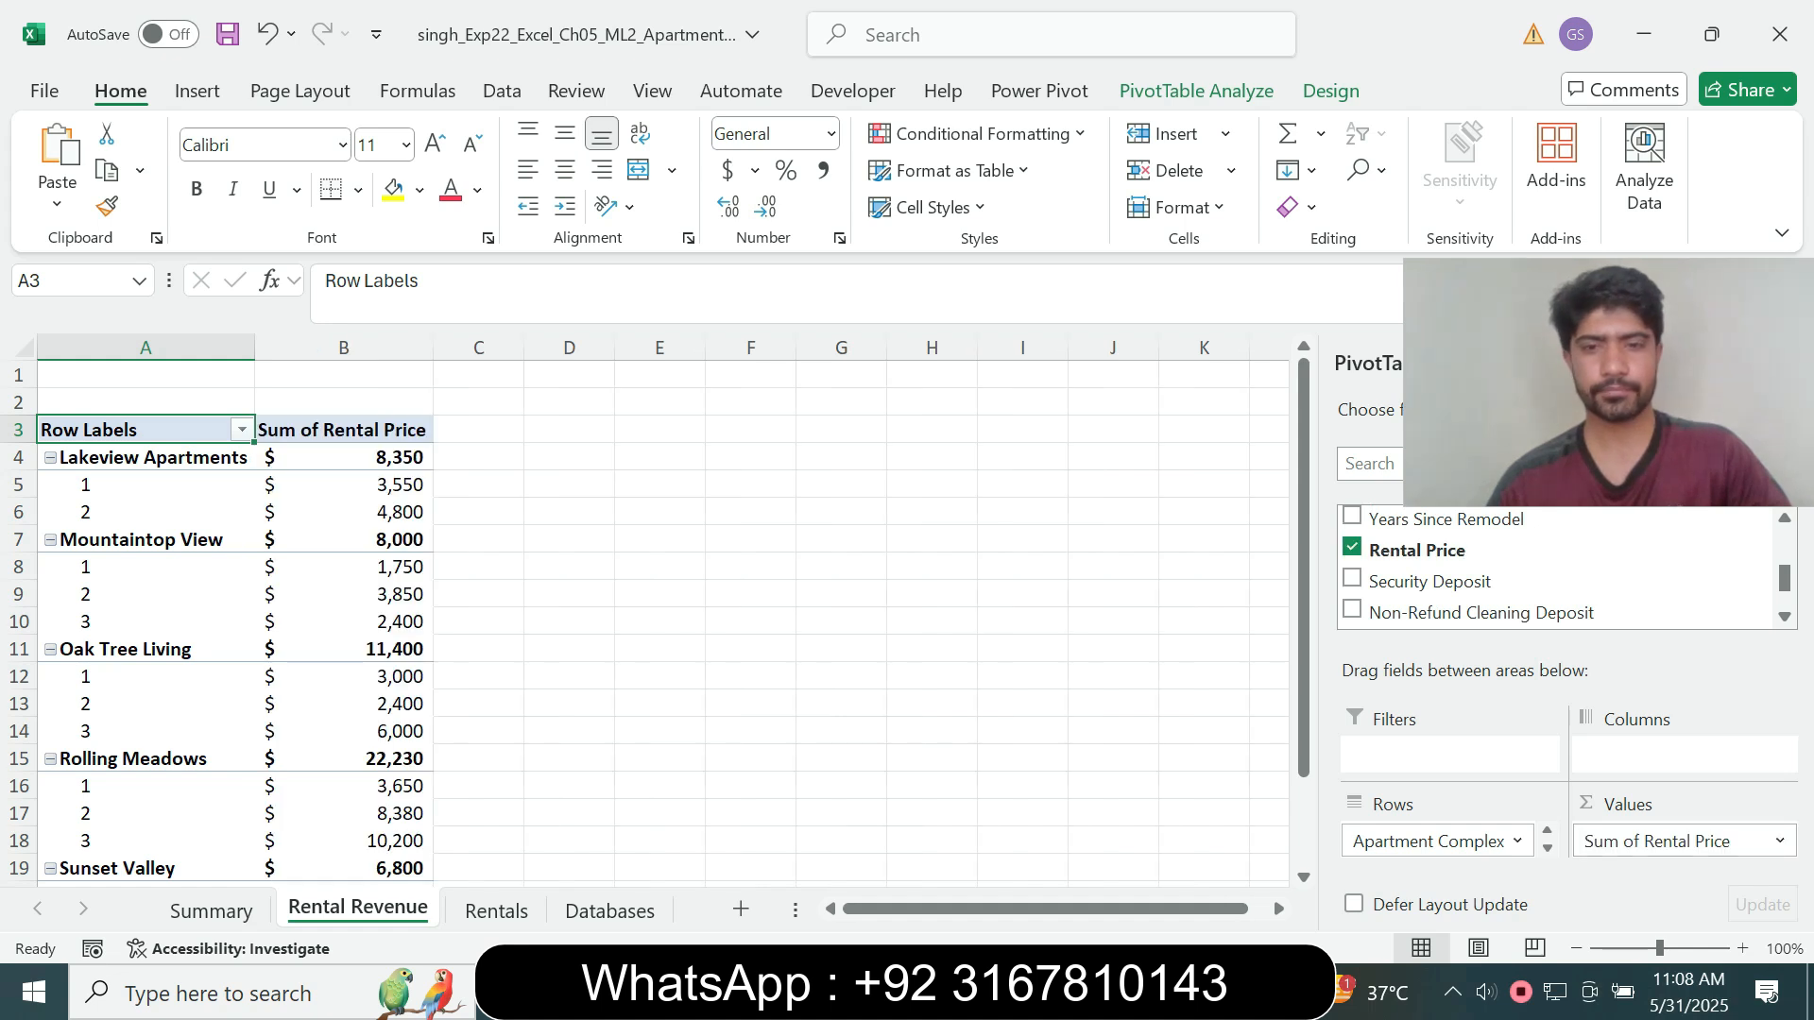
# - Compare the PivotTable in Excel with step 6 in Word, and remove the highlight from the step 6 instruction text
pyautogui.hotkey('alt', 'Tab')
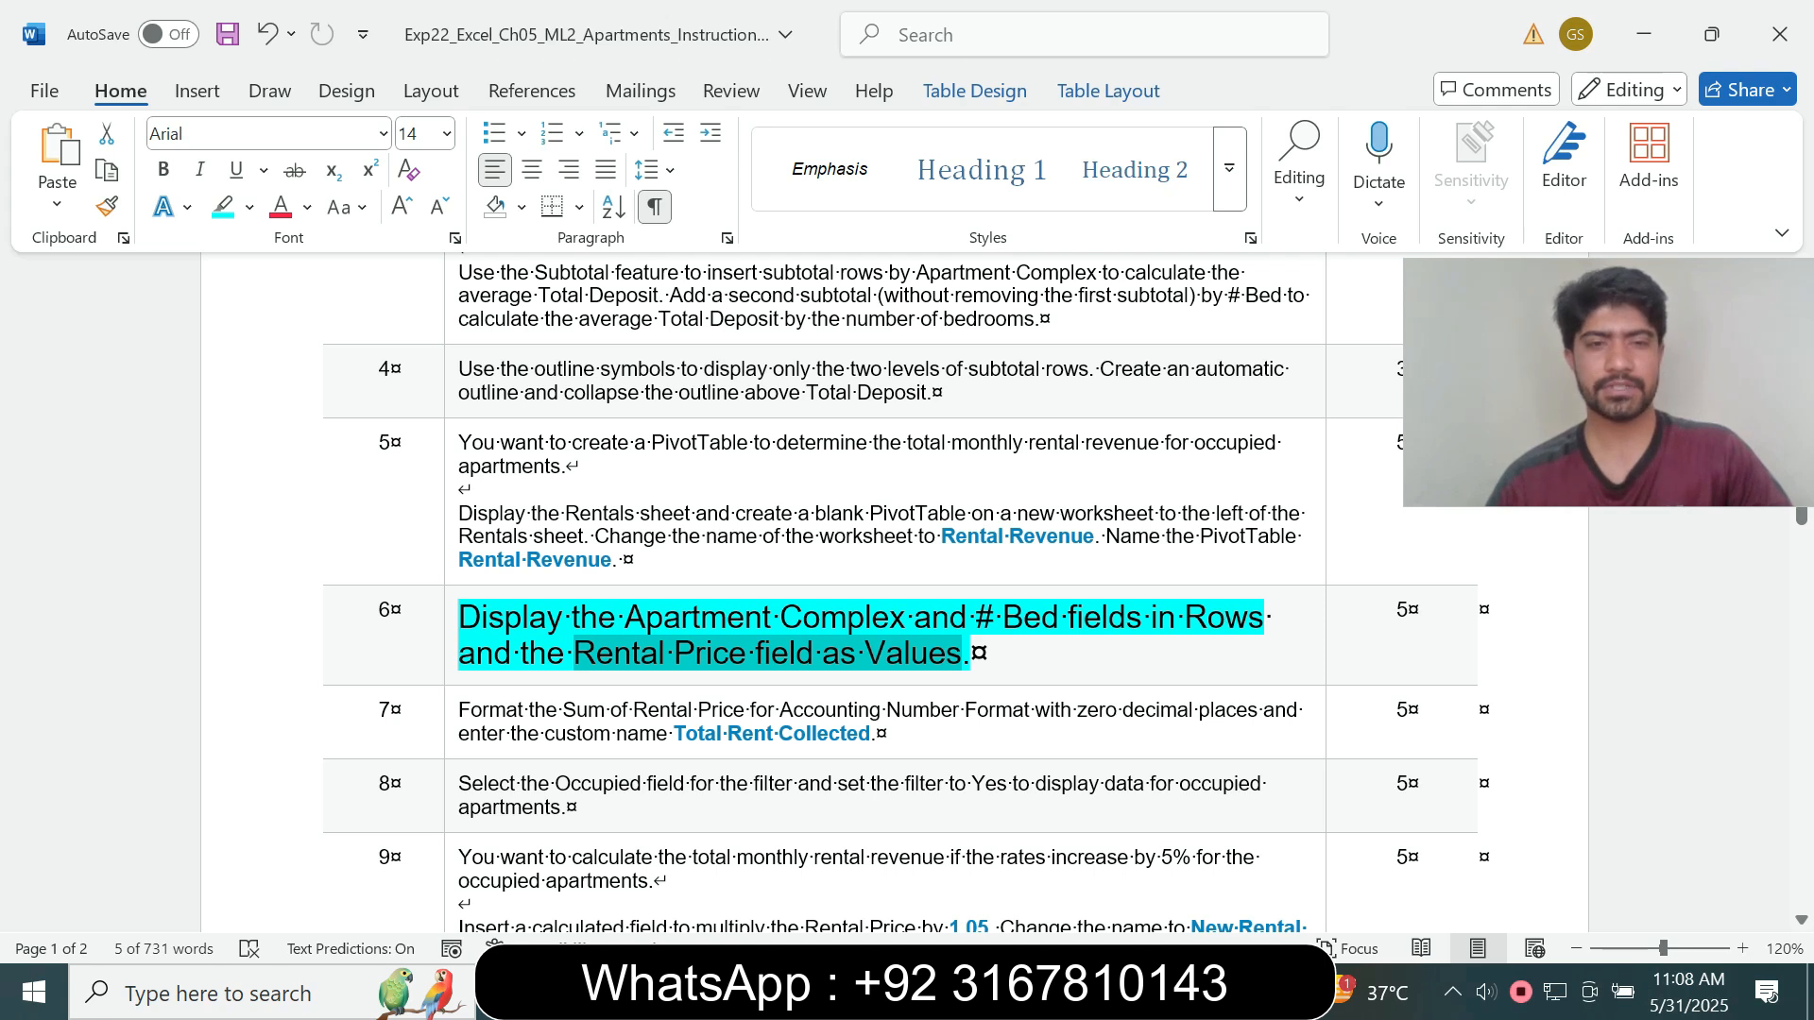
pyautogui.click(451, 619)
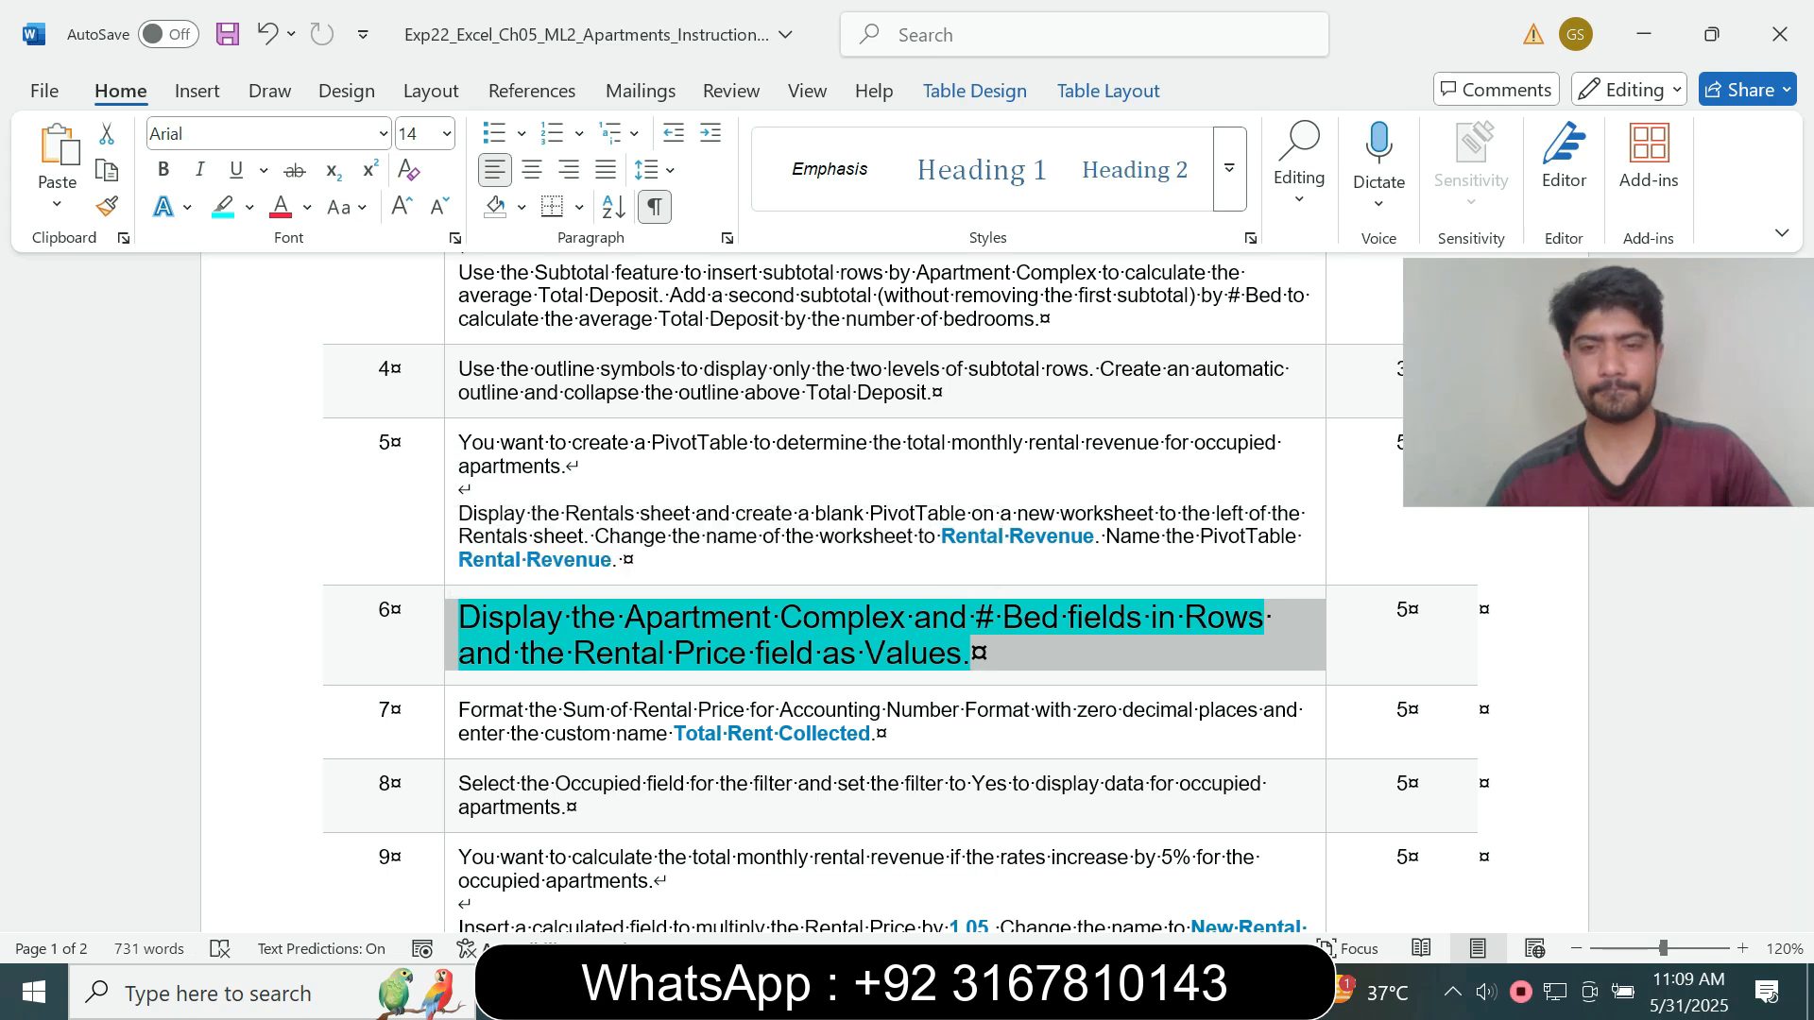
pyautogui.hotkey('alt', 'Tab')
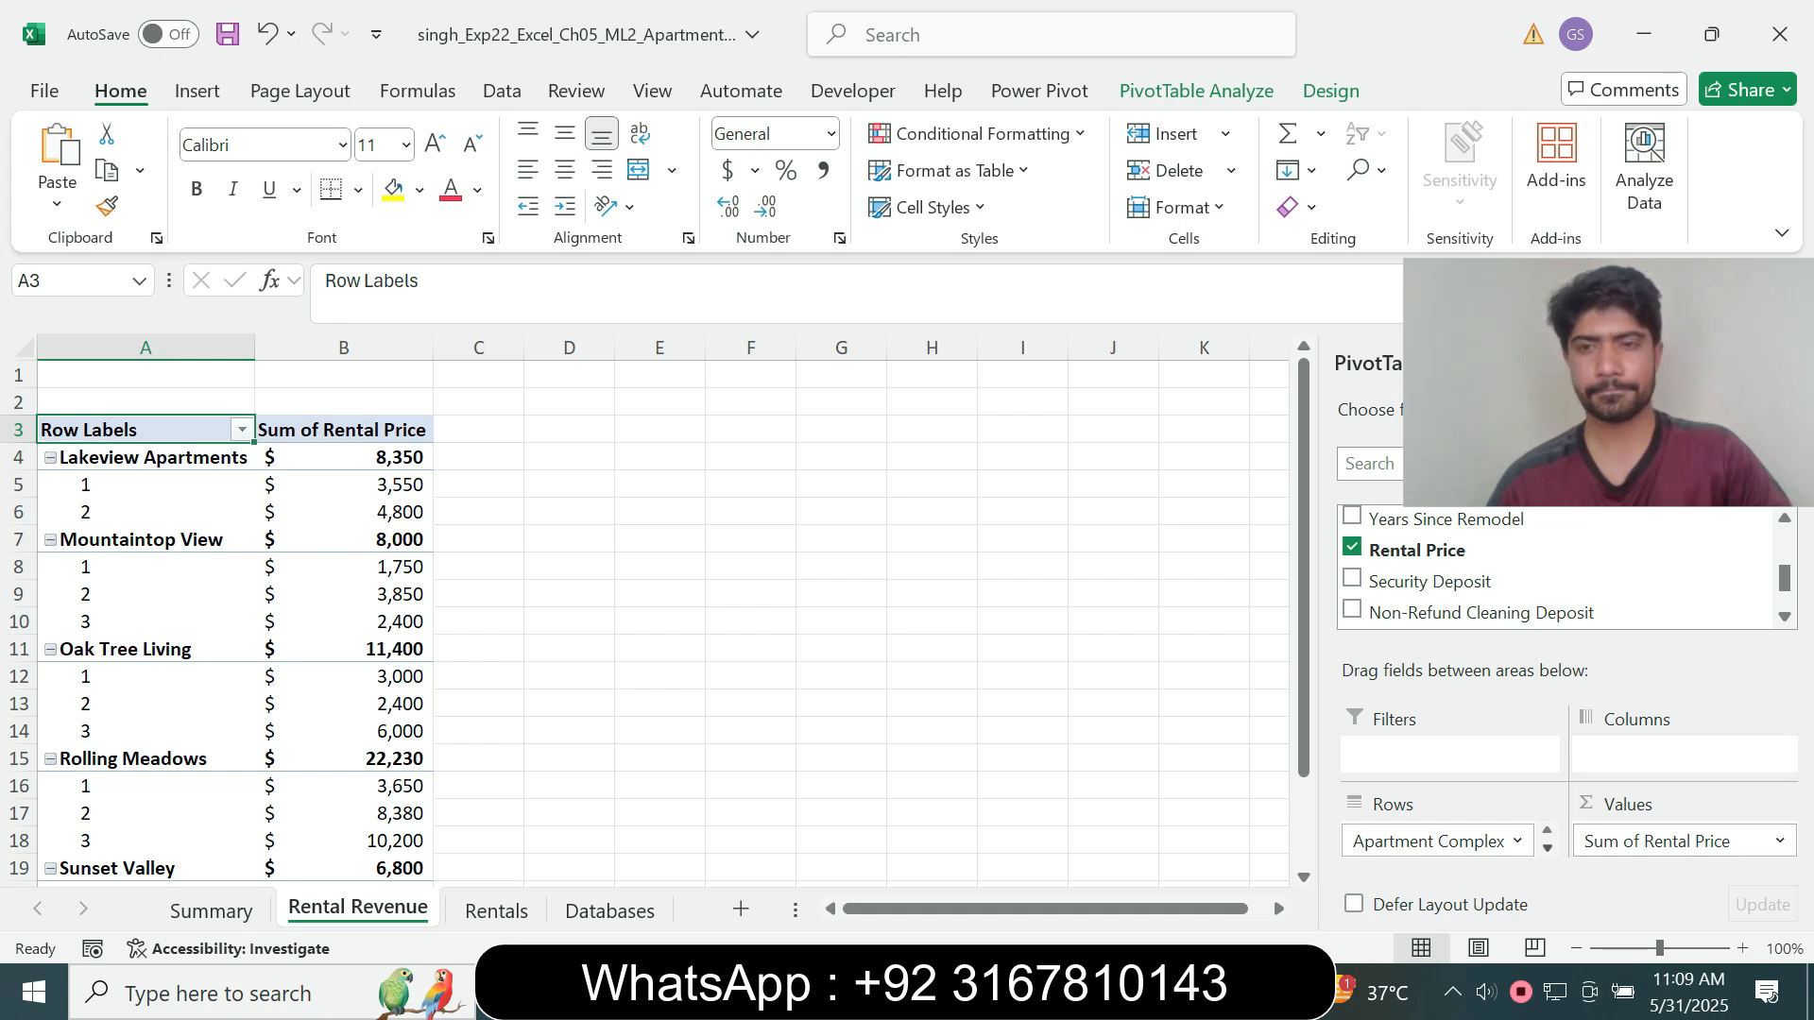
pyautogui.hotkey('alt', 'Tab')
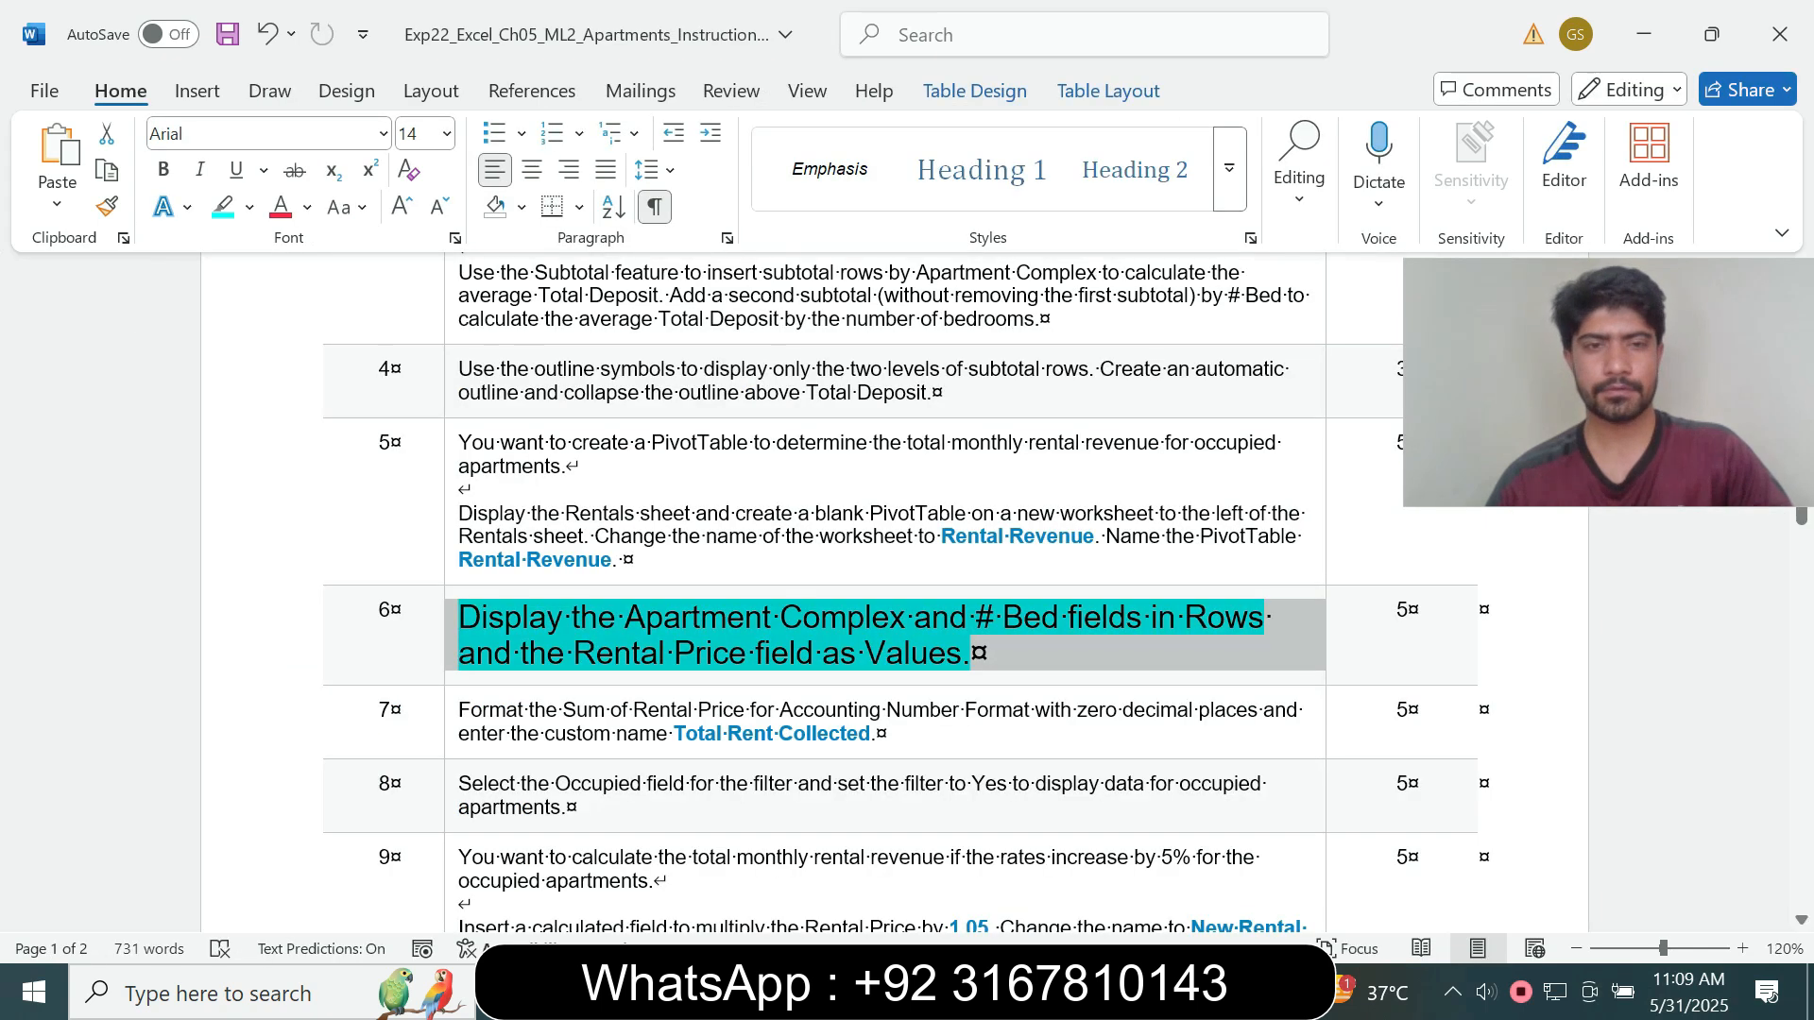
pyautogui.click(249, 208)
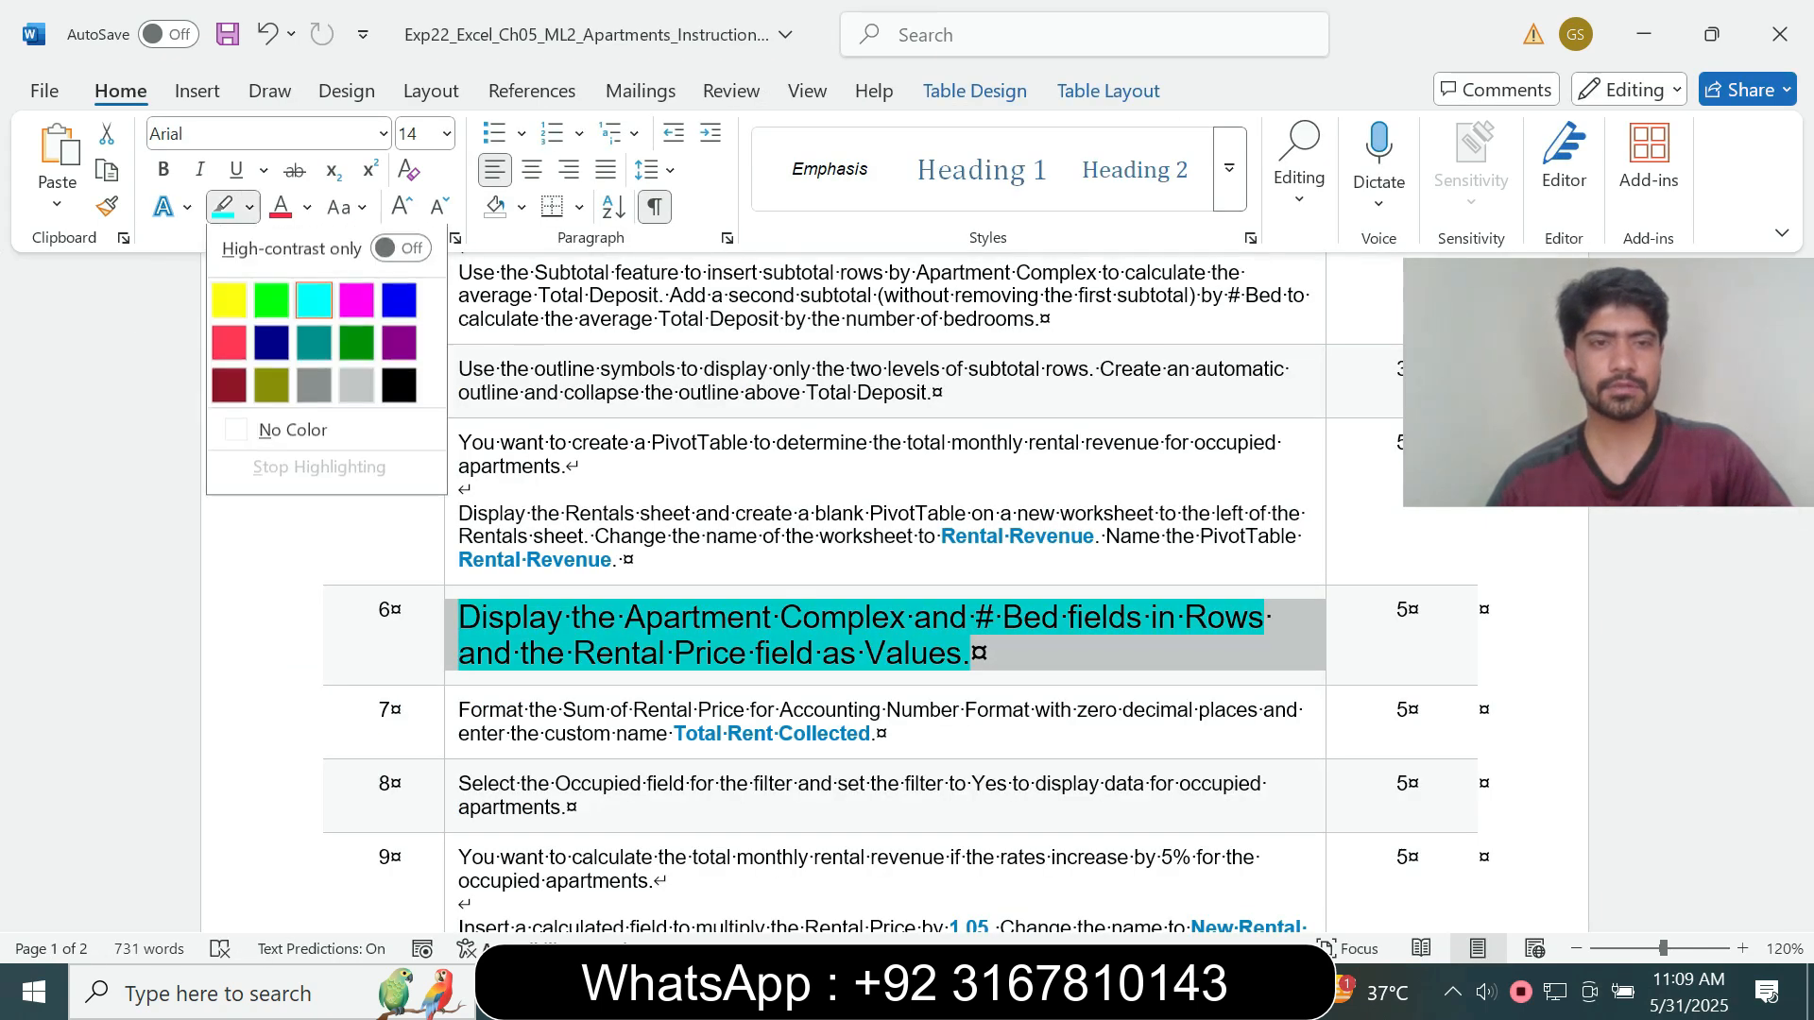
pyautogui.click(293, 435)
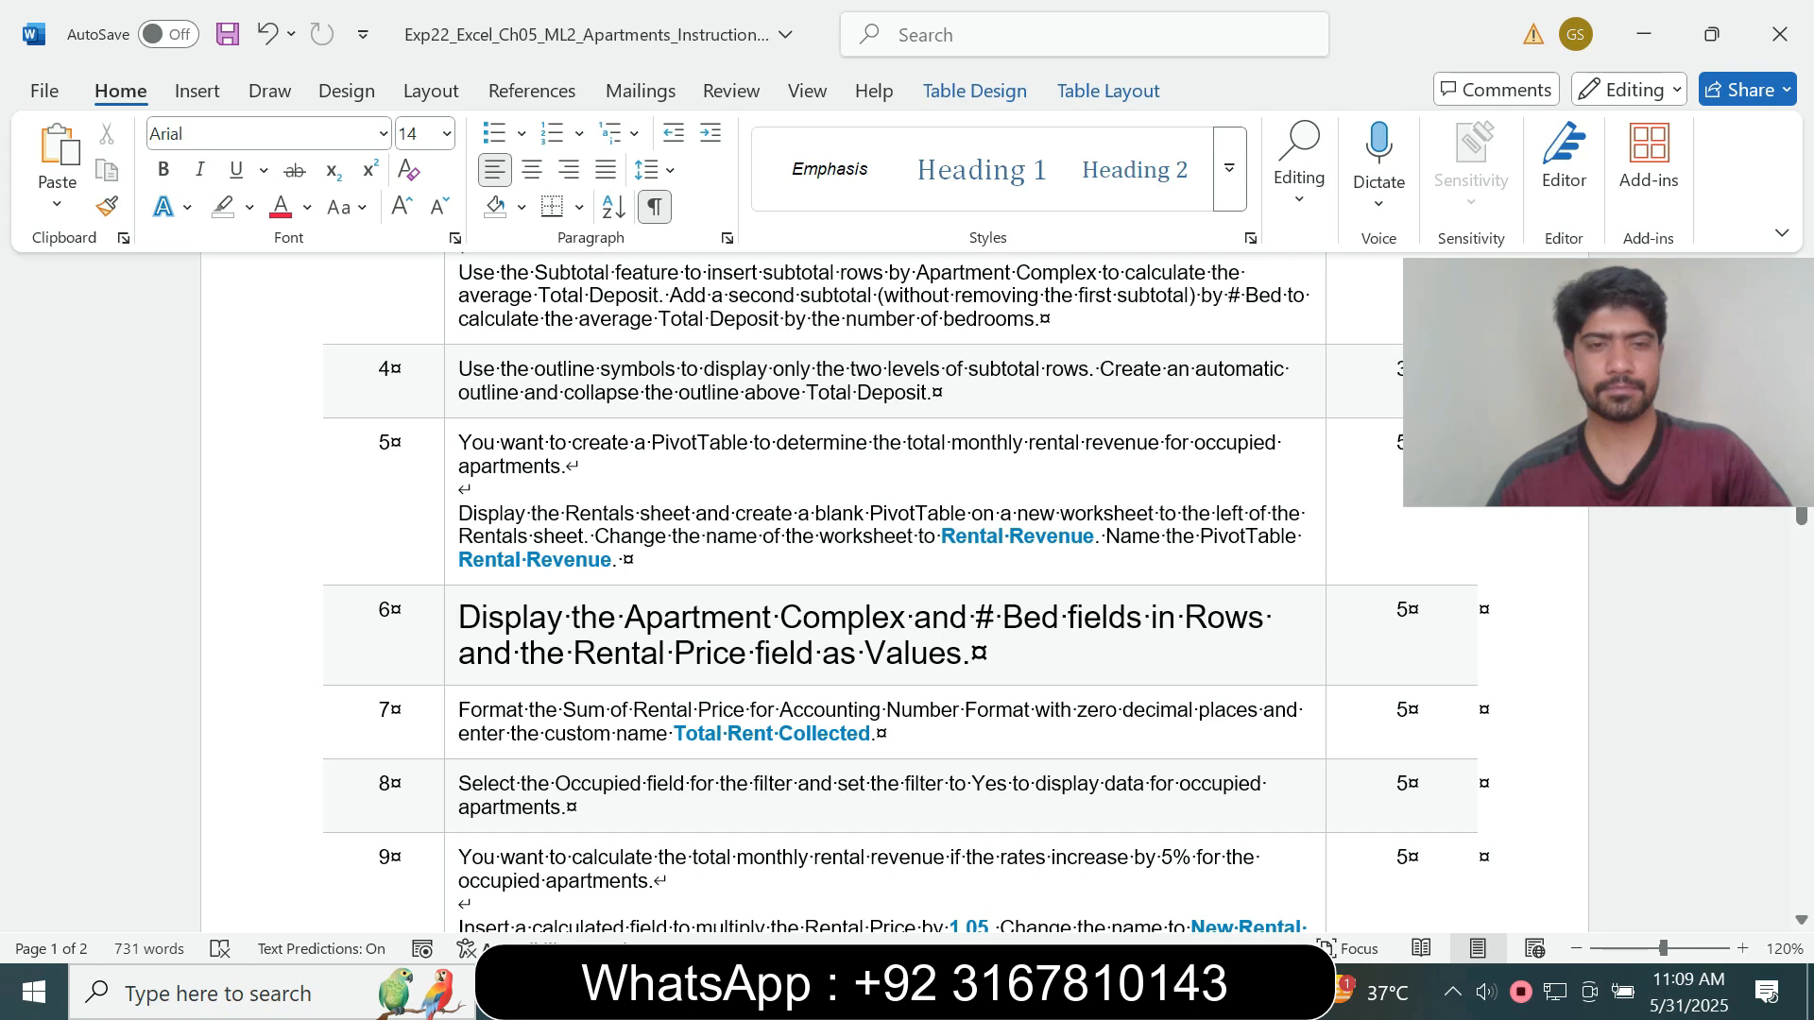
# - Set the step 7 instruction text to 16 pt and highlight it in turquoise
pyautogui.click(452, 720)
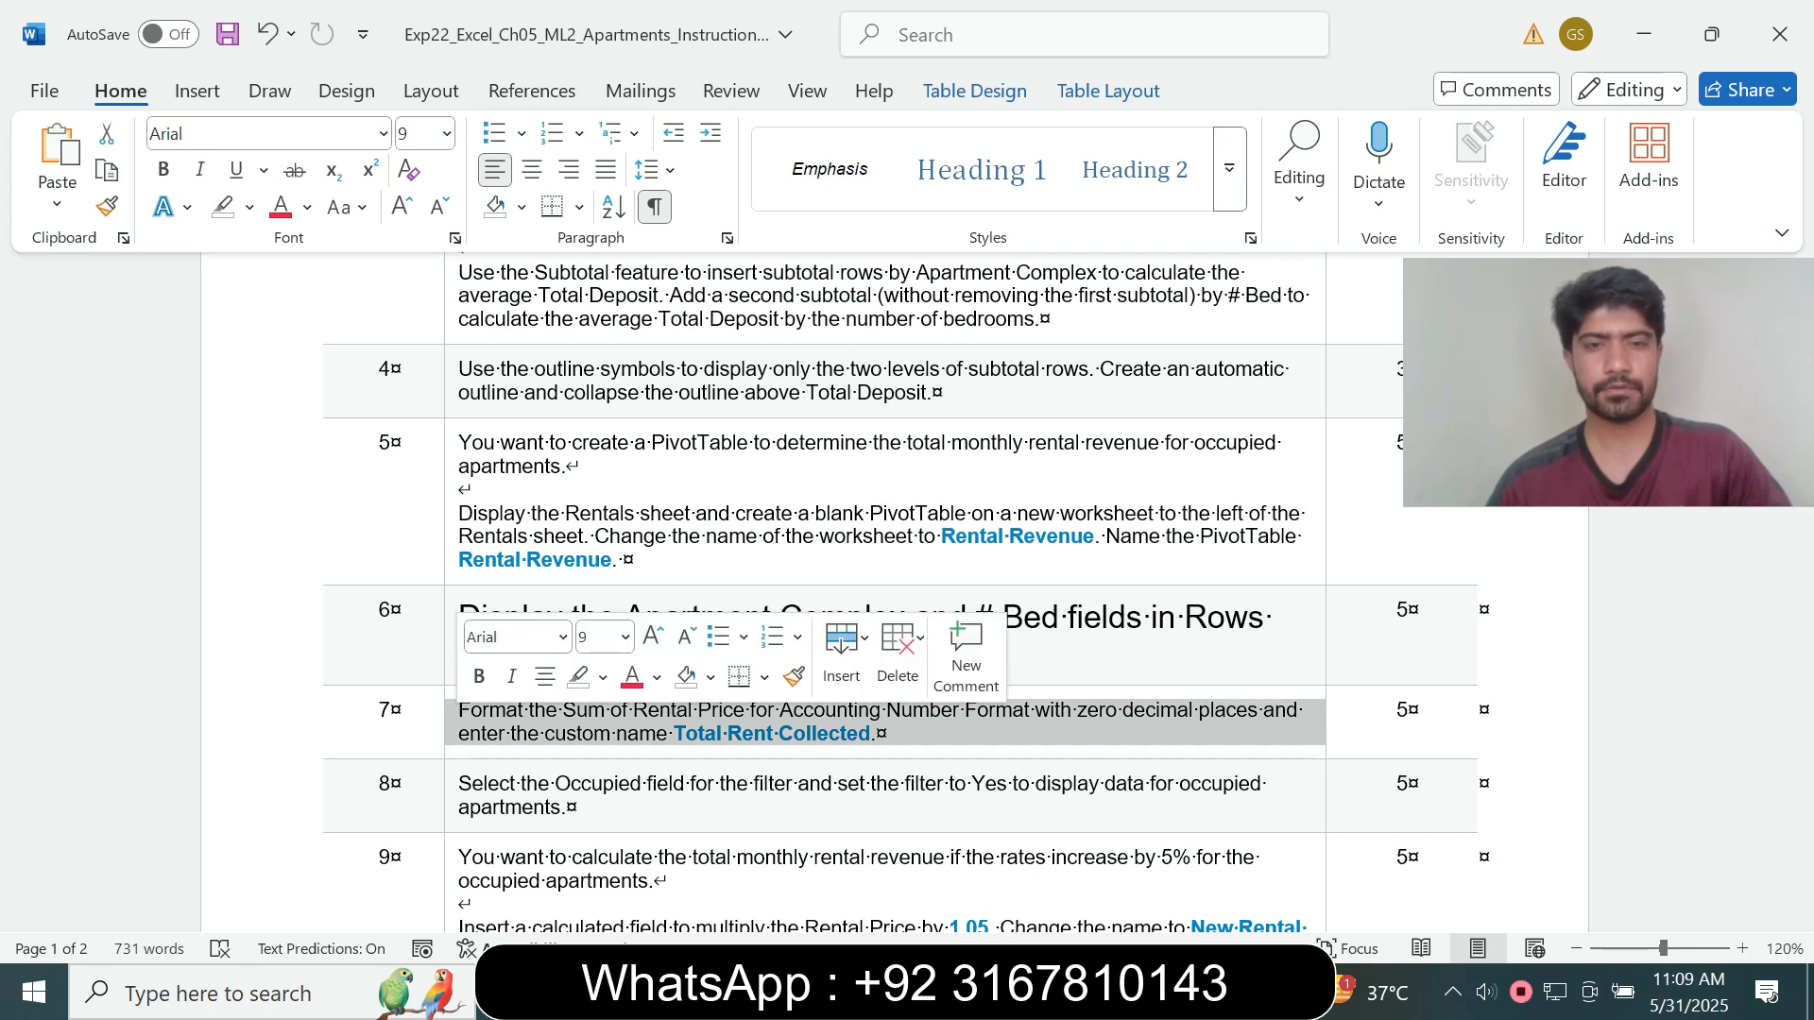
pyautogui.click(624, 637)
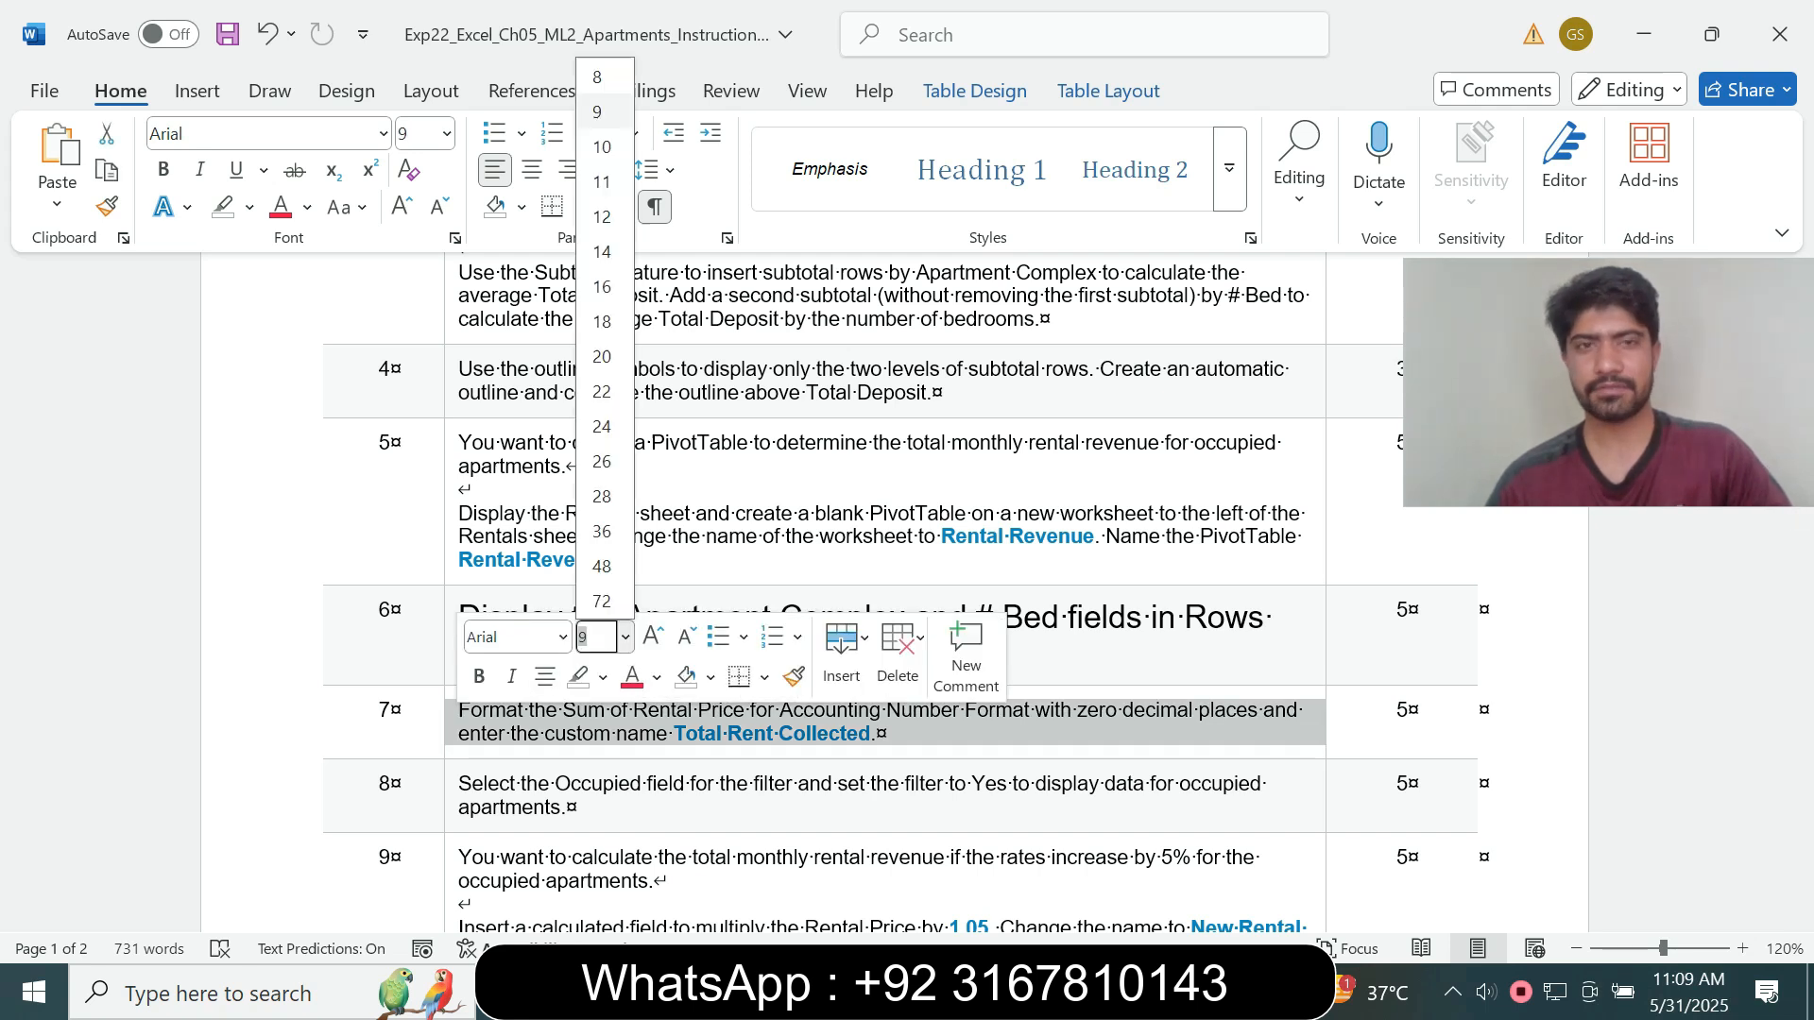
pyautogui.click(605, 320)
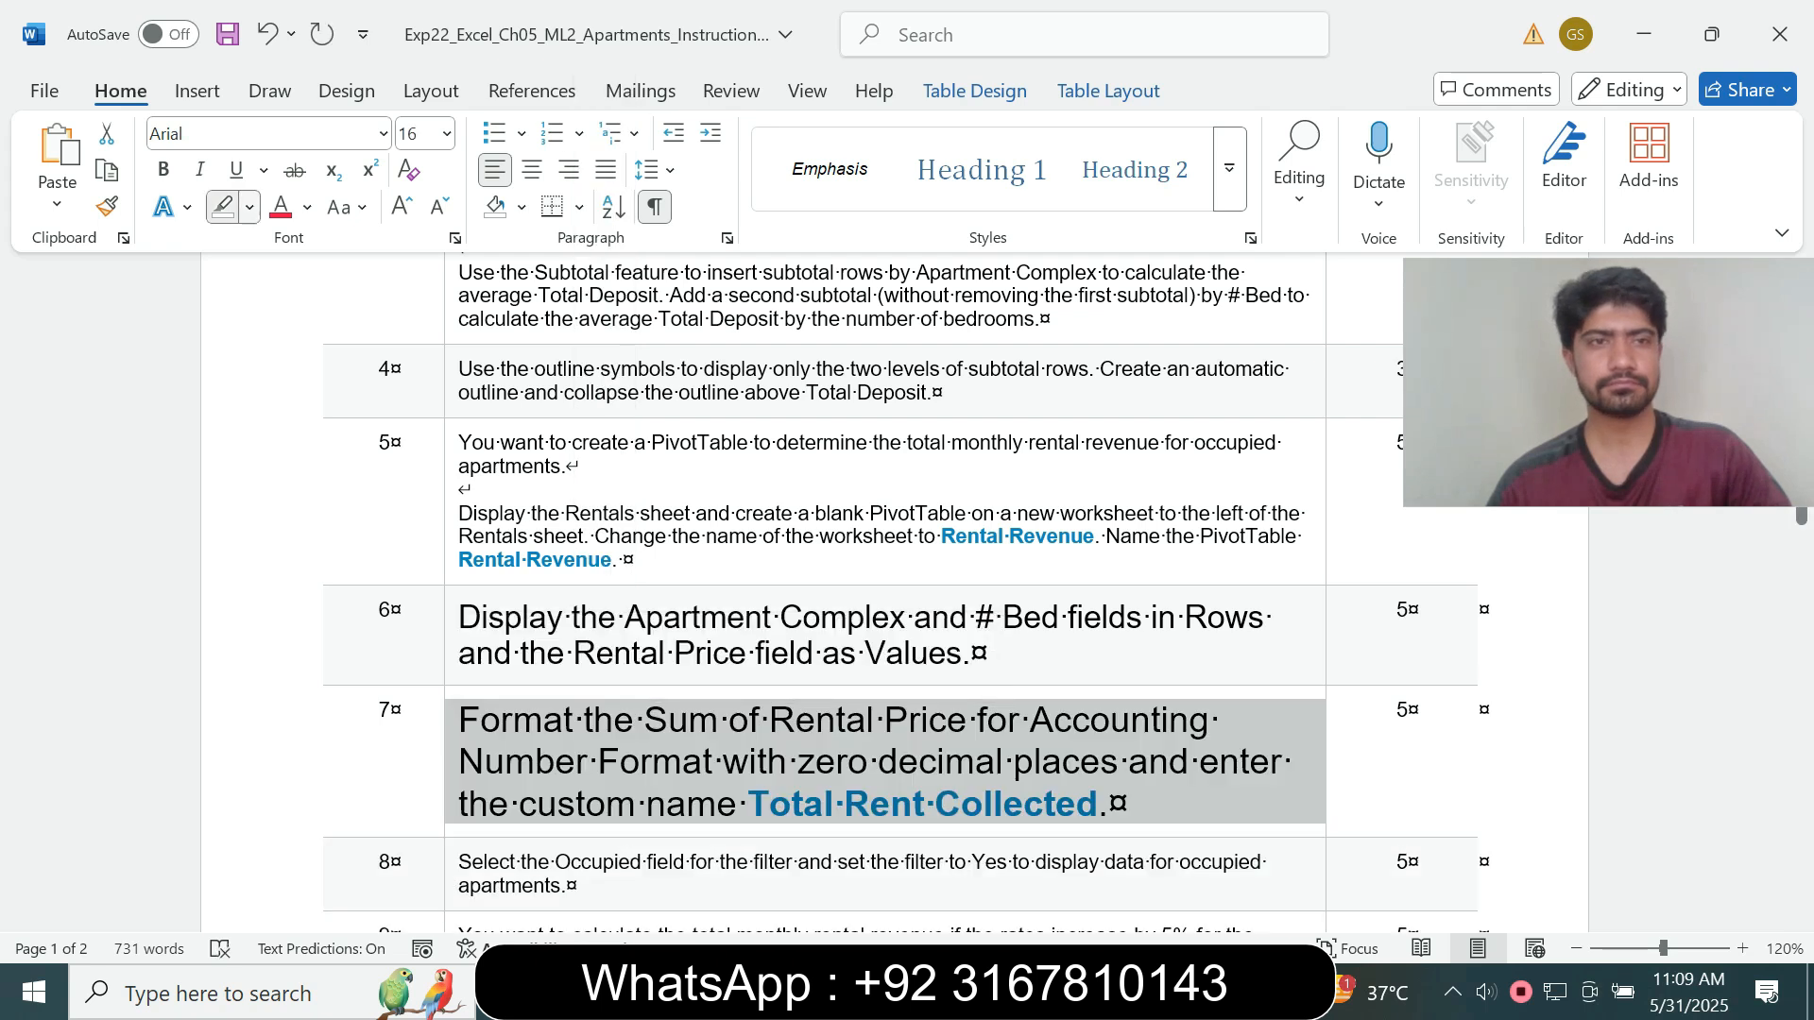
pyautogui.click(250, 207)
pyautogui.click(315, 306)
pyautogui.moveTo(1801, 517)
pyautogui.mouseDown()
pyautogui.moveTo(1800, 803)
pyautogui.moveTo(1801, 517)
pyautogui.mouseUp()
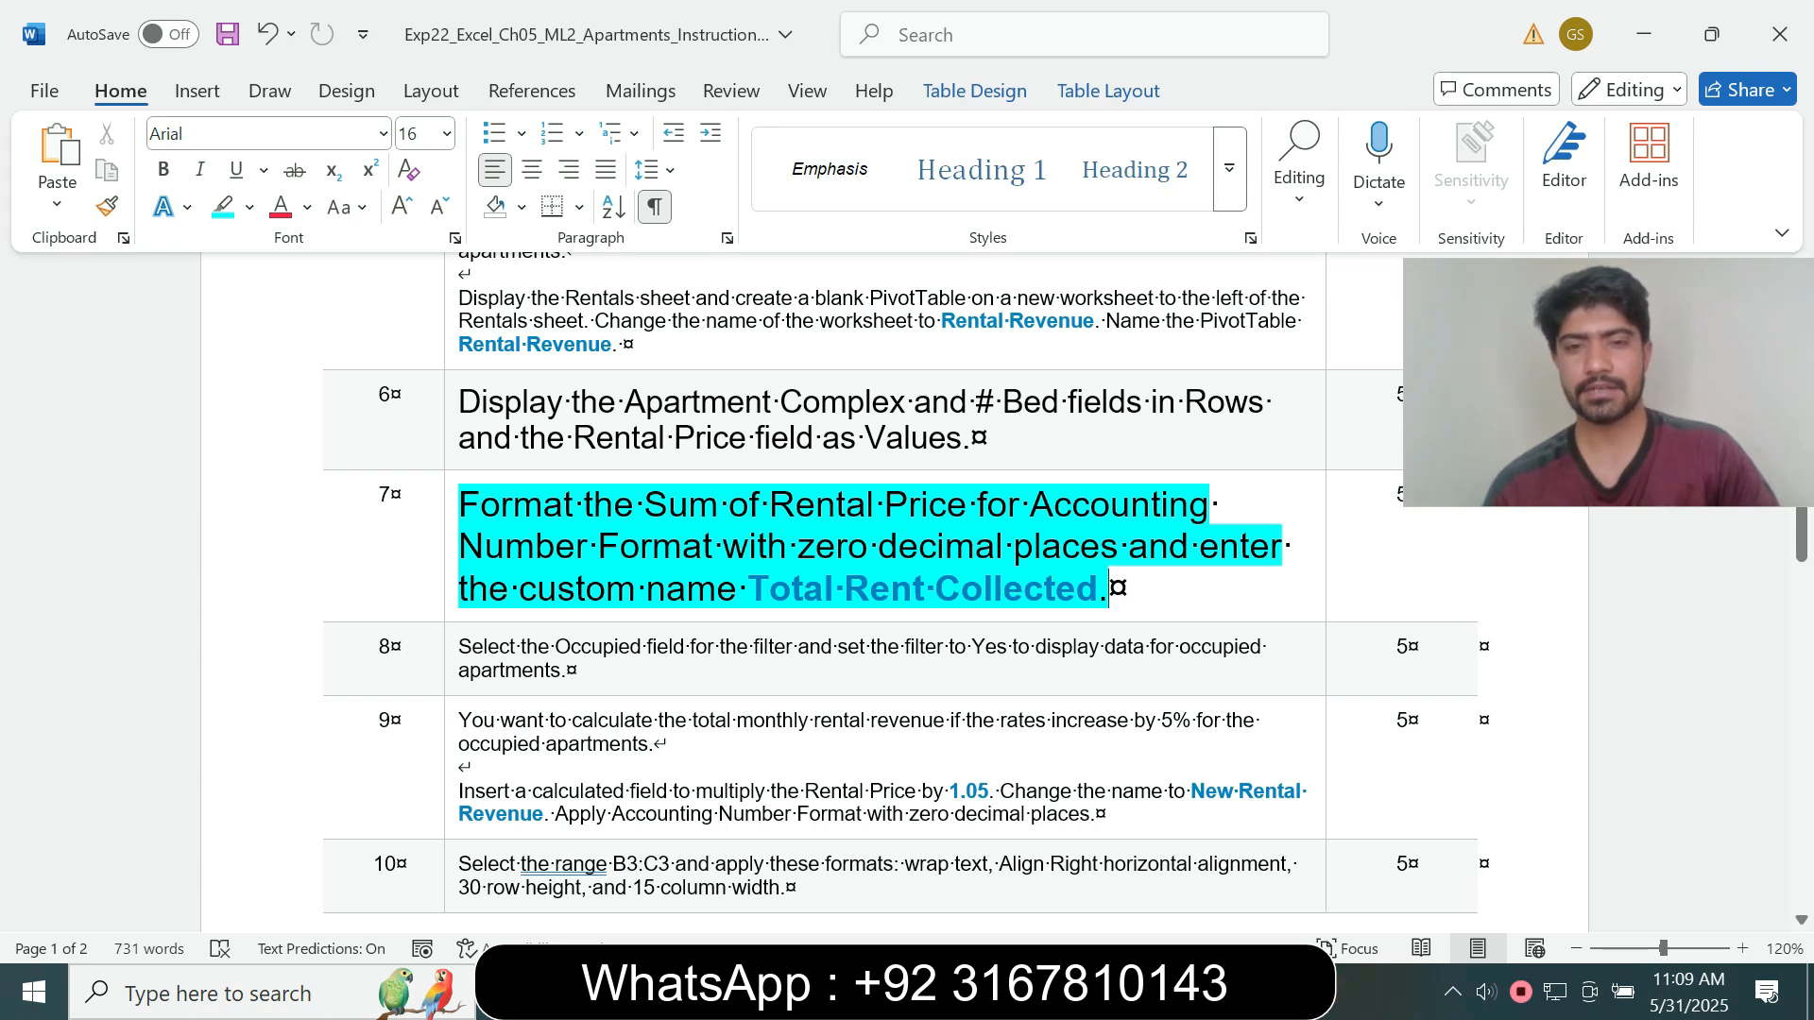
# - Read step 7 against the rental price values in Excel, and copy the custom name Total Rent Collected from the Word instructions
pyautogui.moveTo(460, 503); pyautogui.dragTo(884, 504)
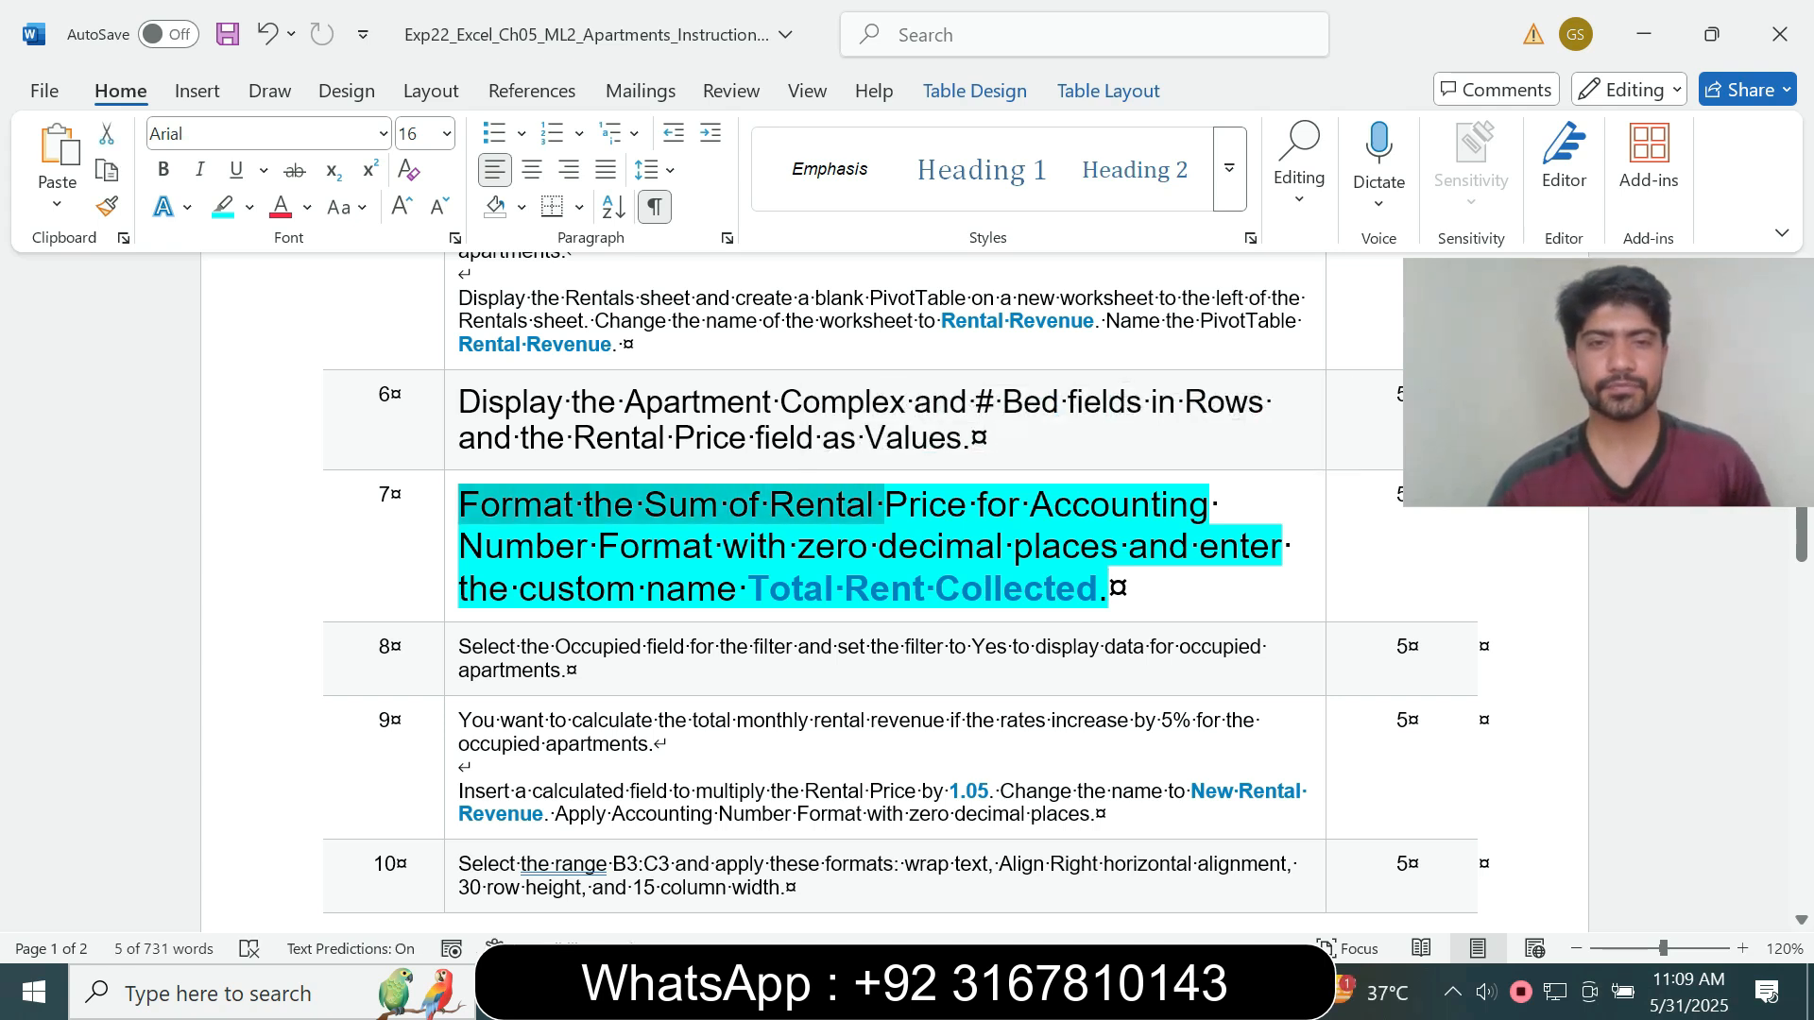
pyautogui.hotkey('alt', 'Tab')
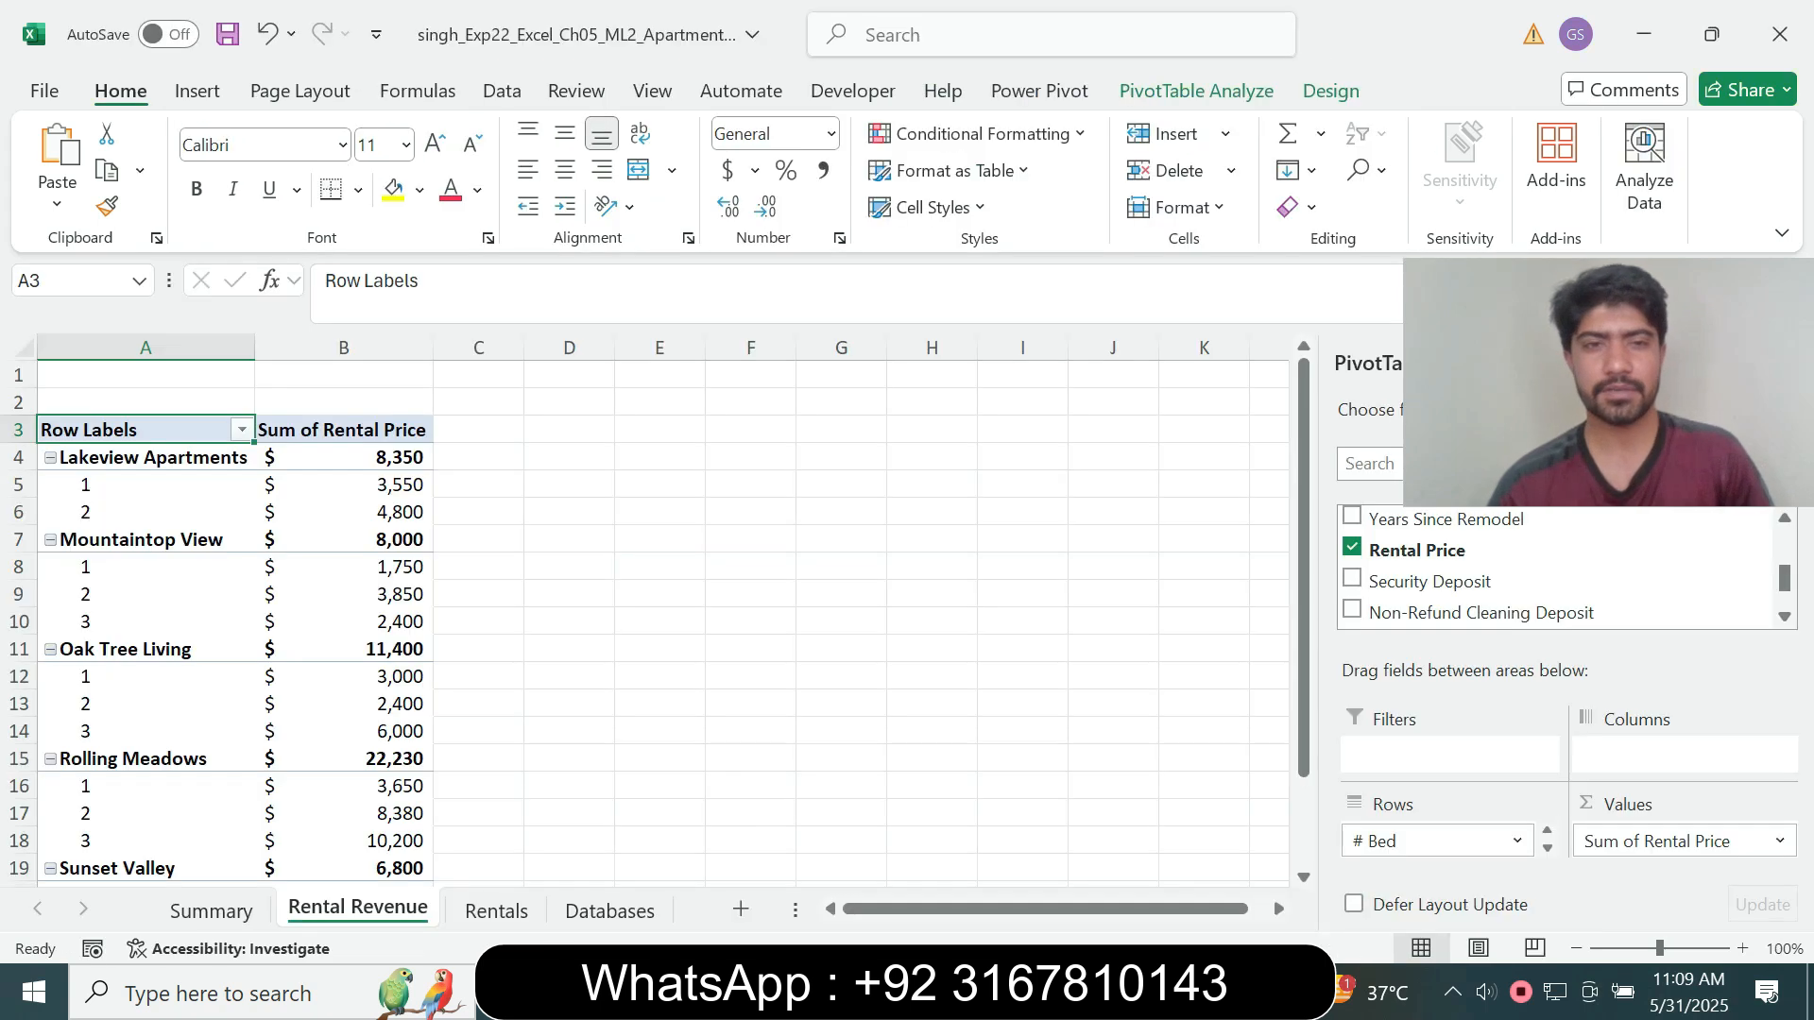
pyautogui.click(343, 512)
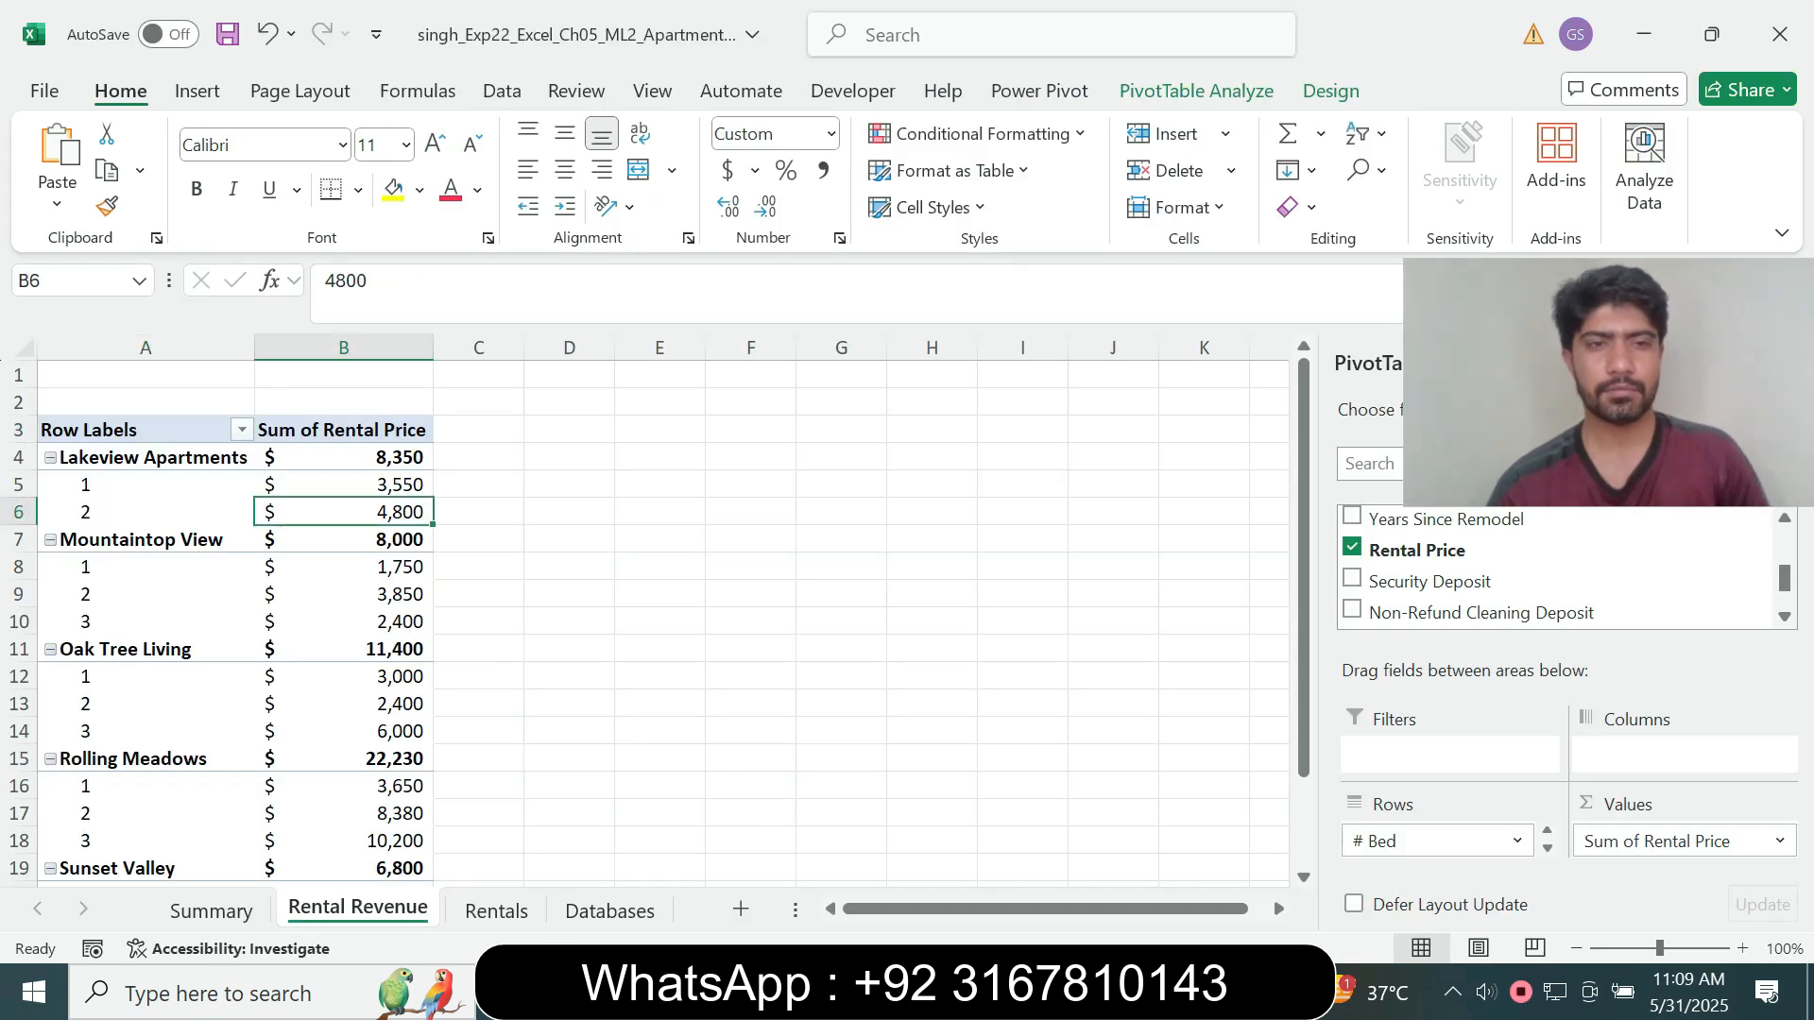
pyautogui.hotkey('alt', 'Tab')
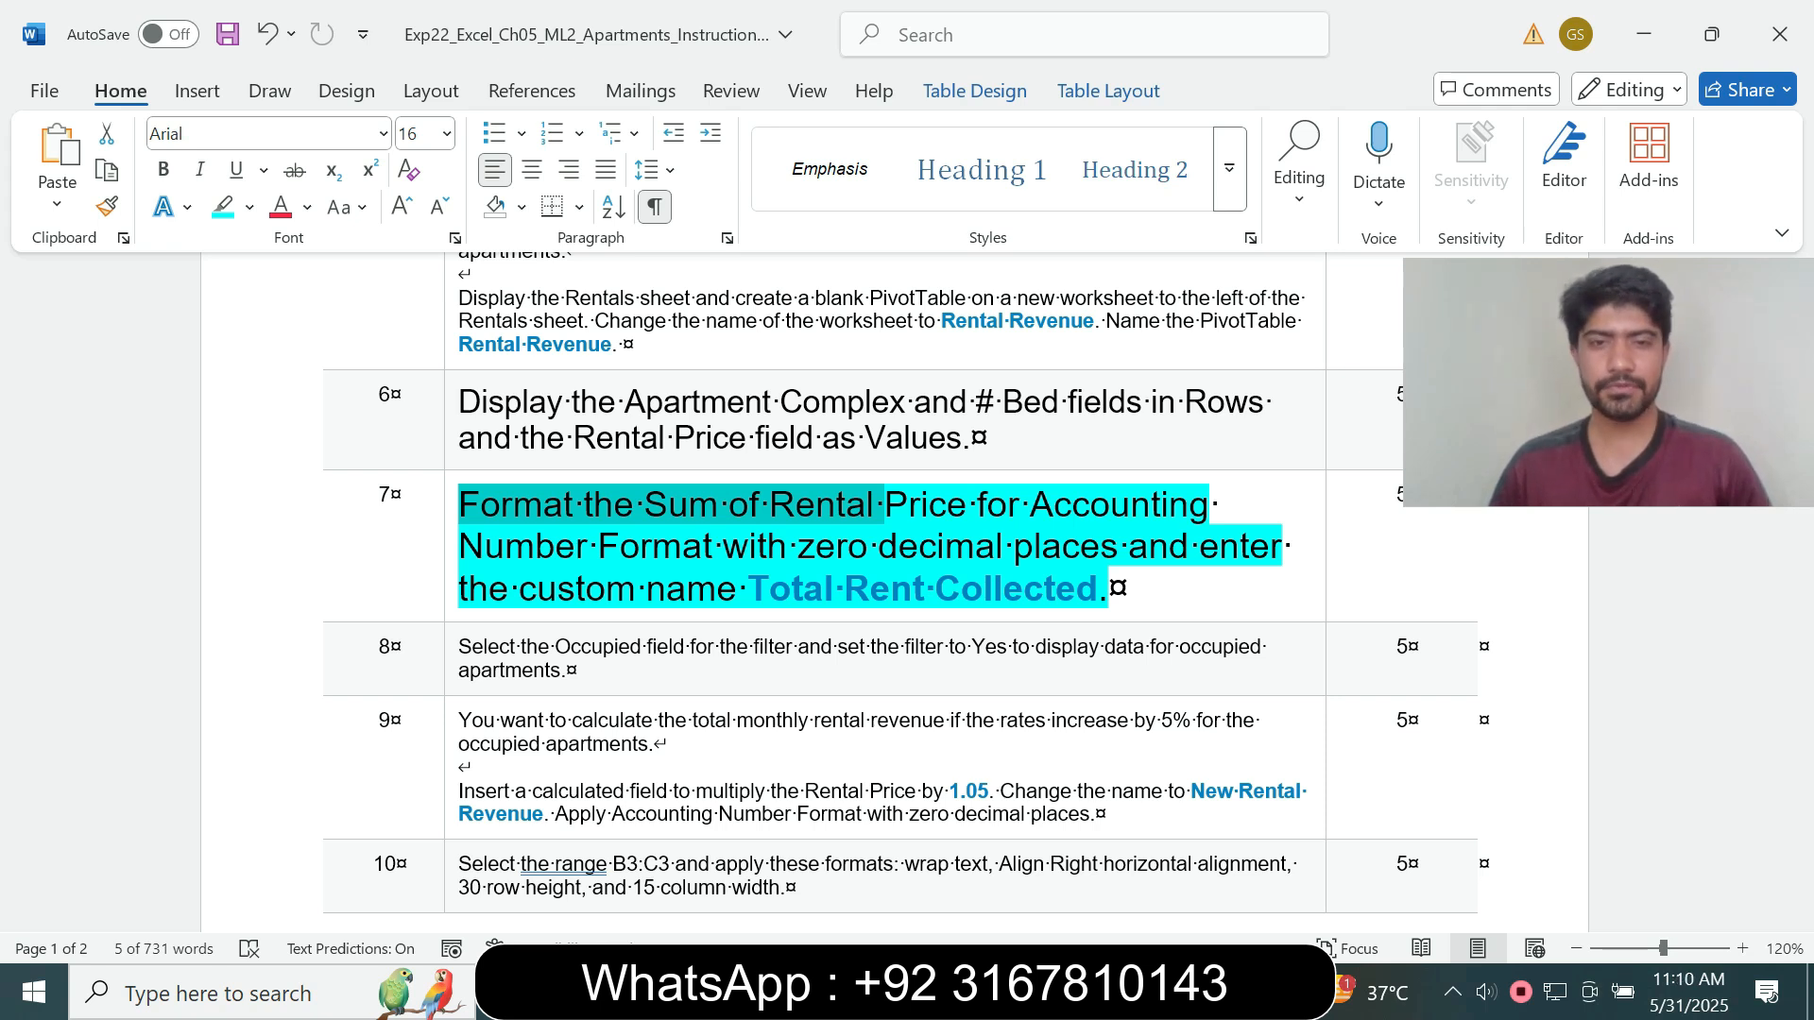
pyautogui.moveTo(748, 589); pyautogui.dragTo(1105, 588)
pyautogui.hotkey('ctrl', 'c')
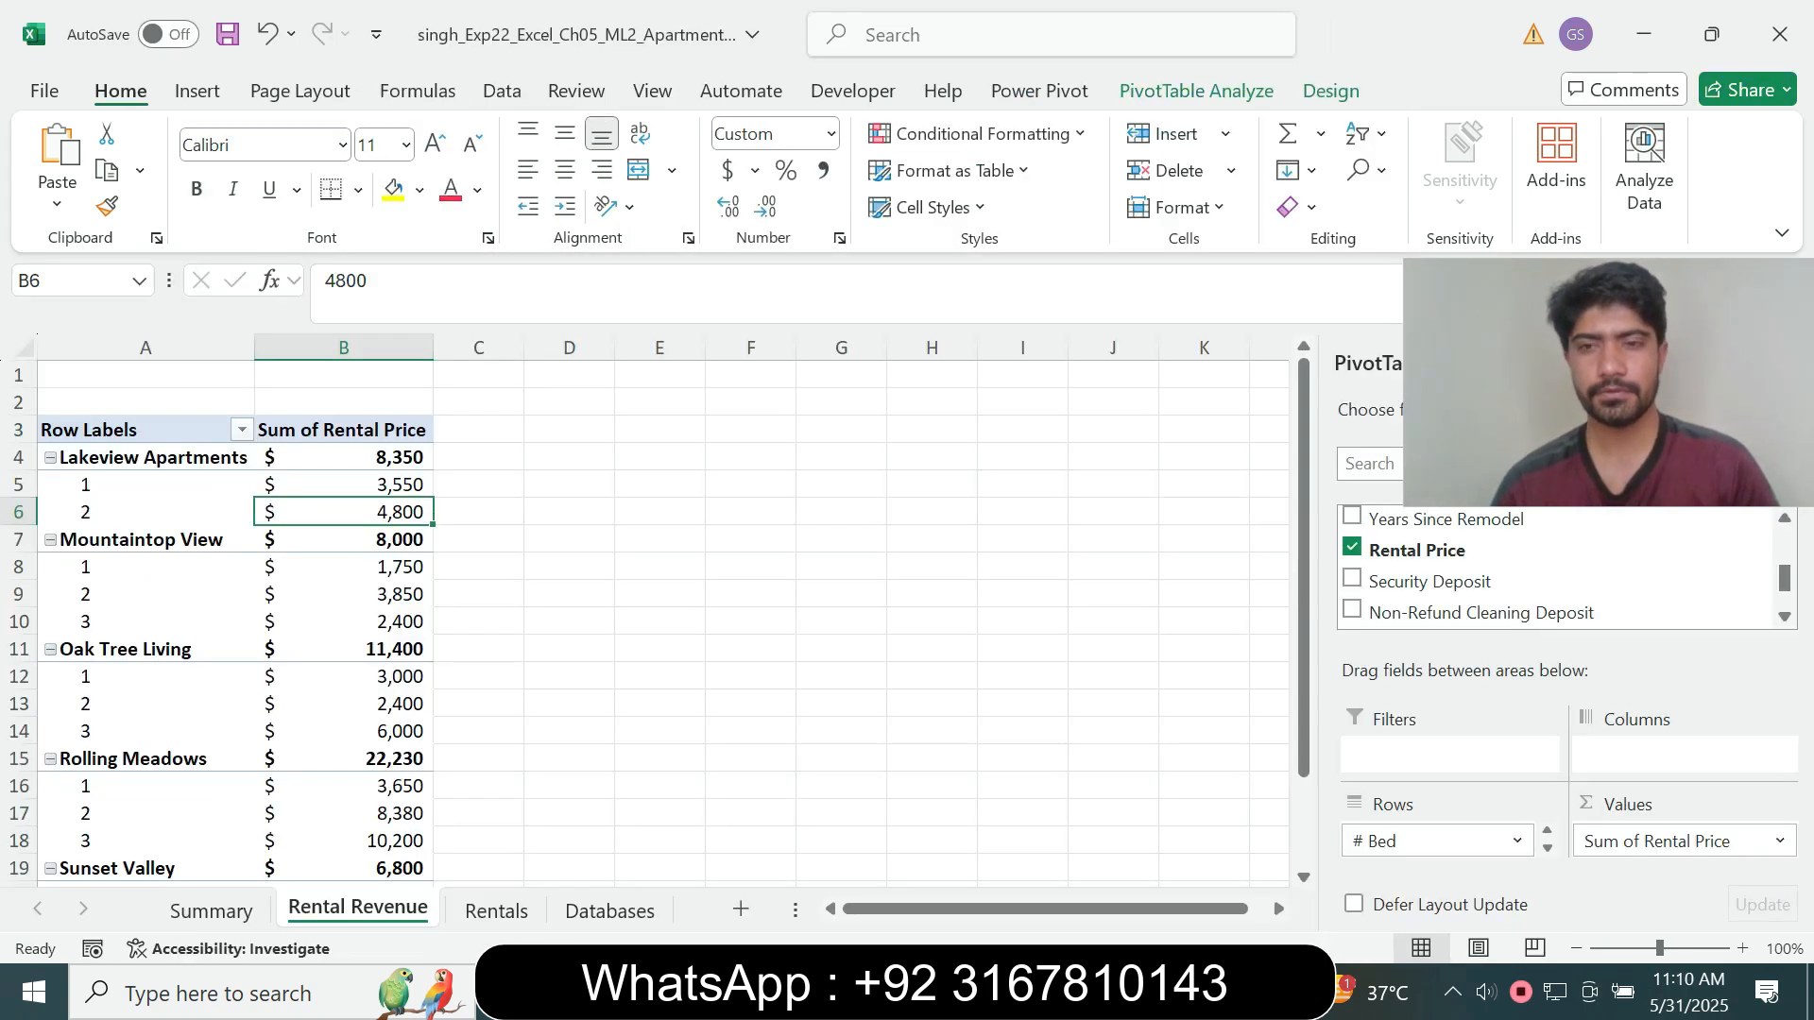
# - In Excel, format the Sum of Rental Price value field as Accounting with zero decimal places, checking the format in Word's step 7
pyautogui.click(1757, 840)
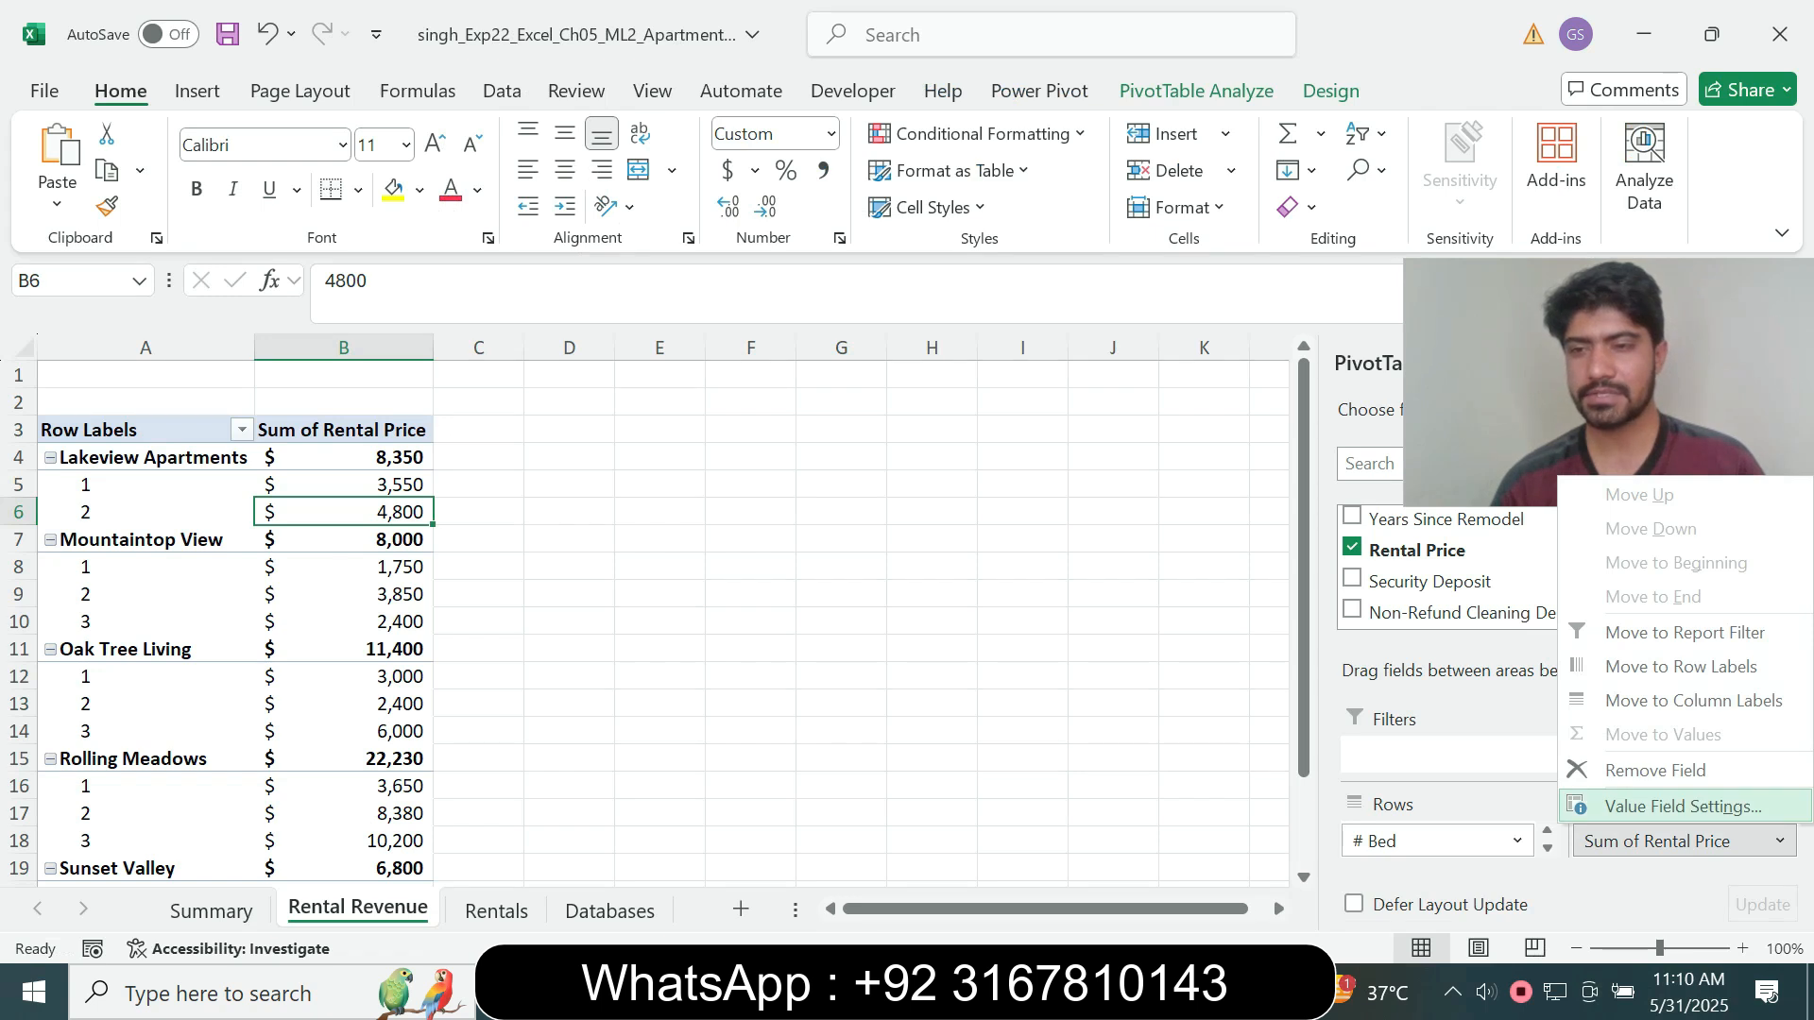
pyautogui.click(1682, 805)
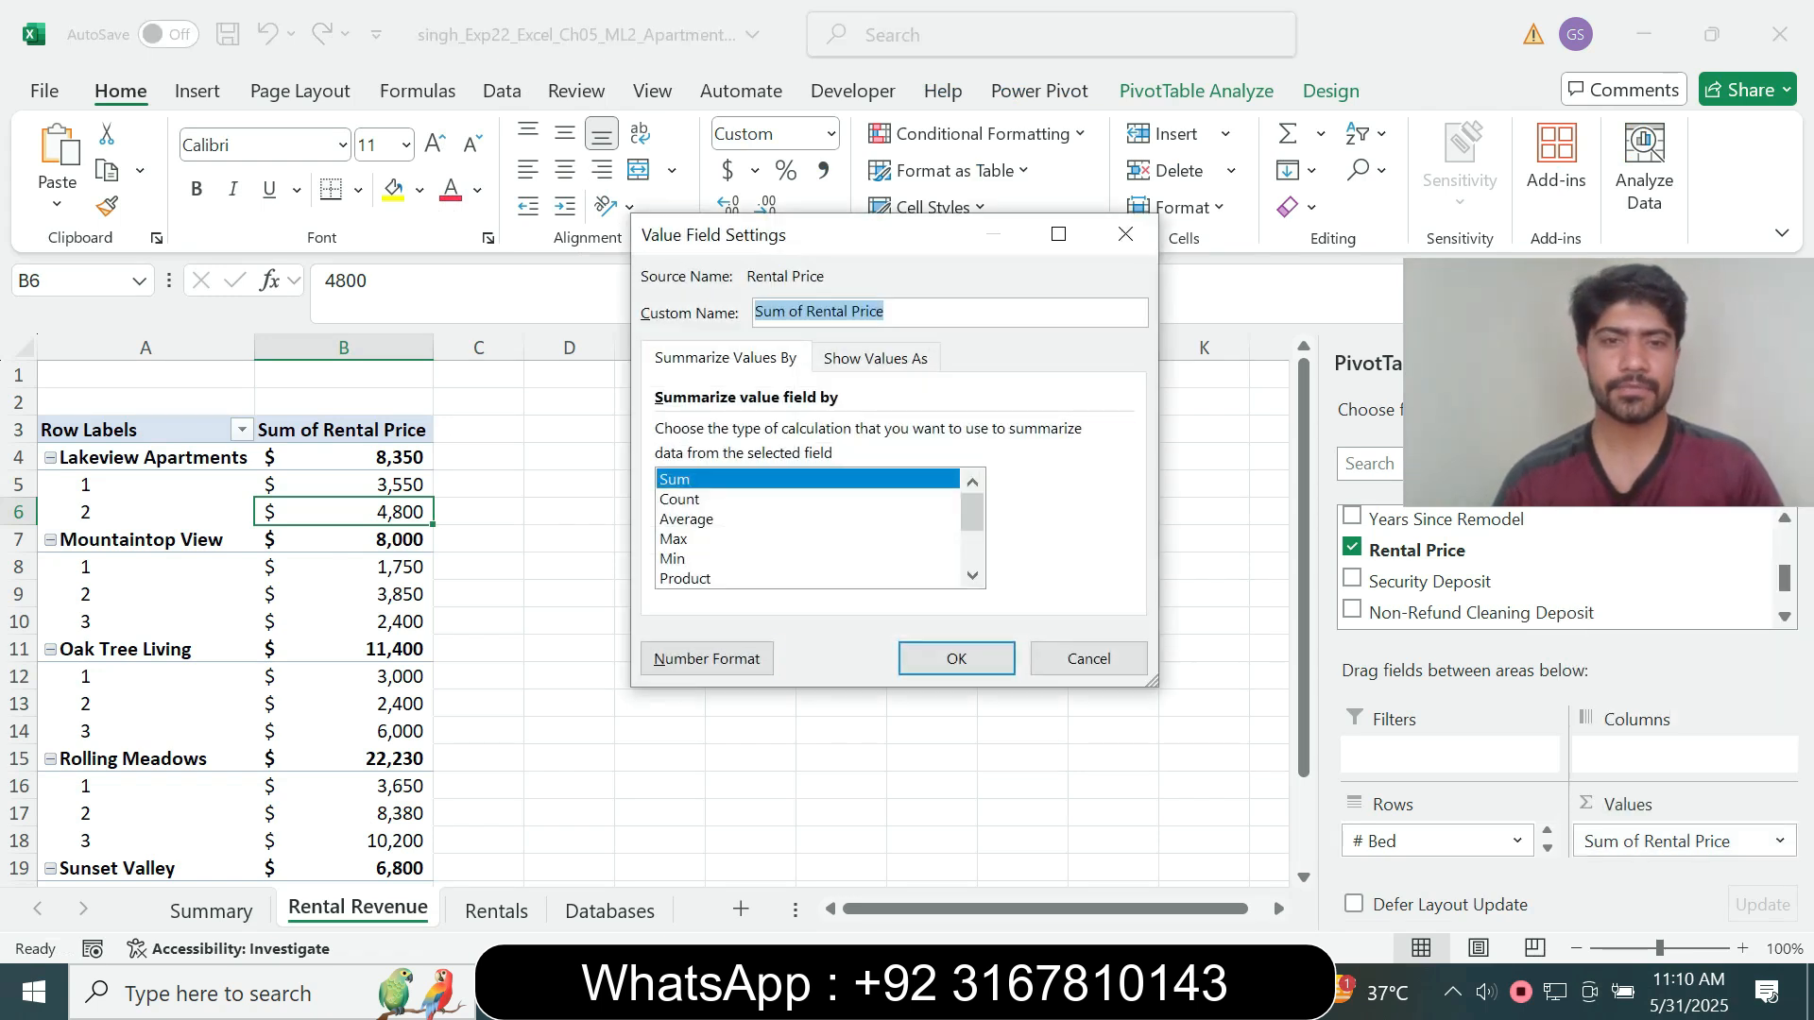
pyautogui.click(706, 659)
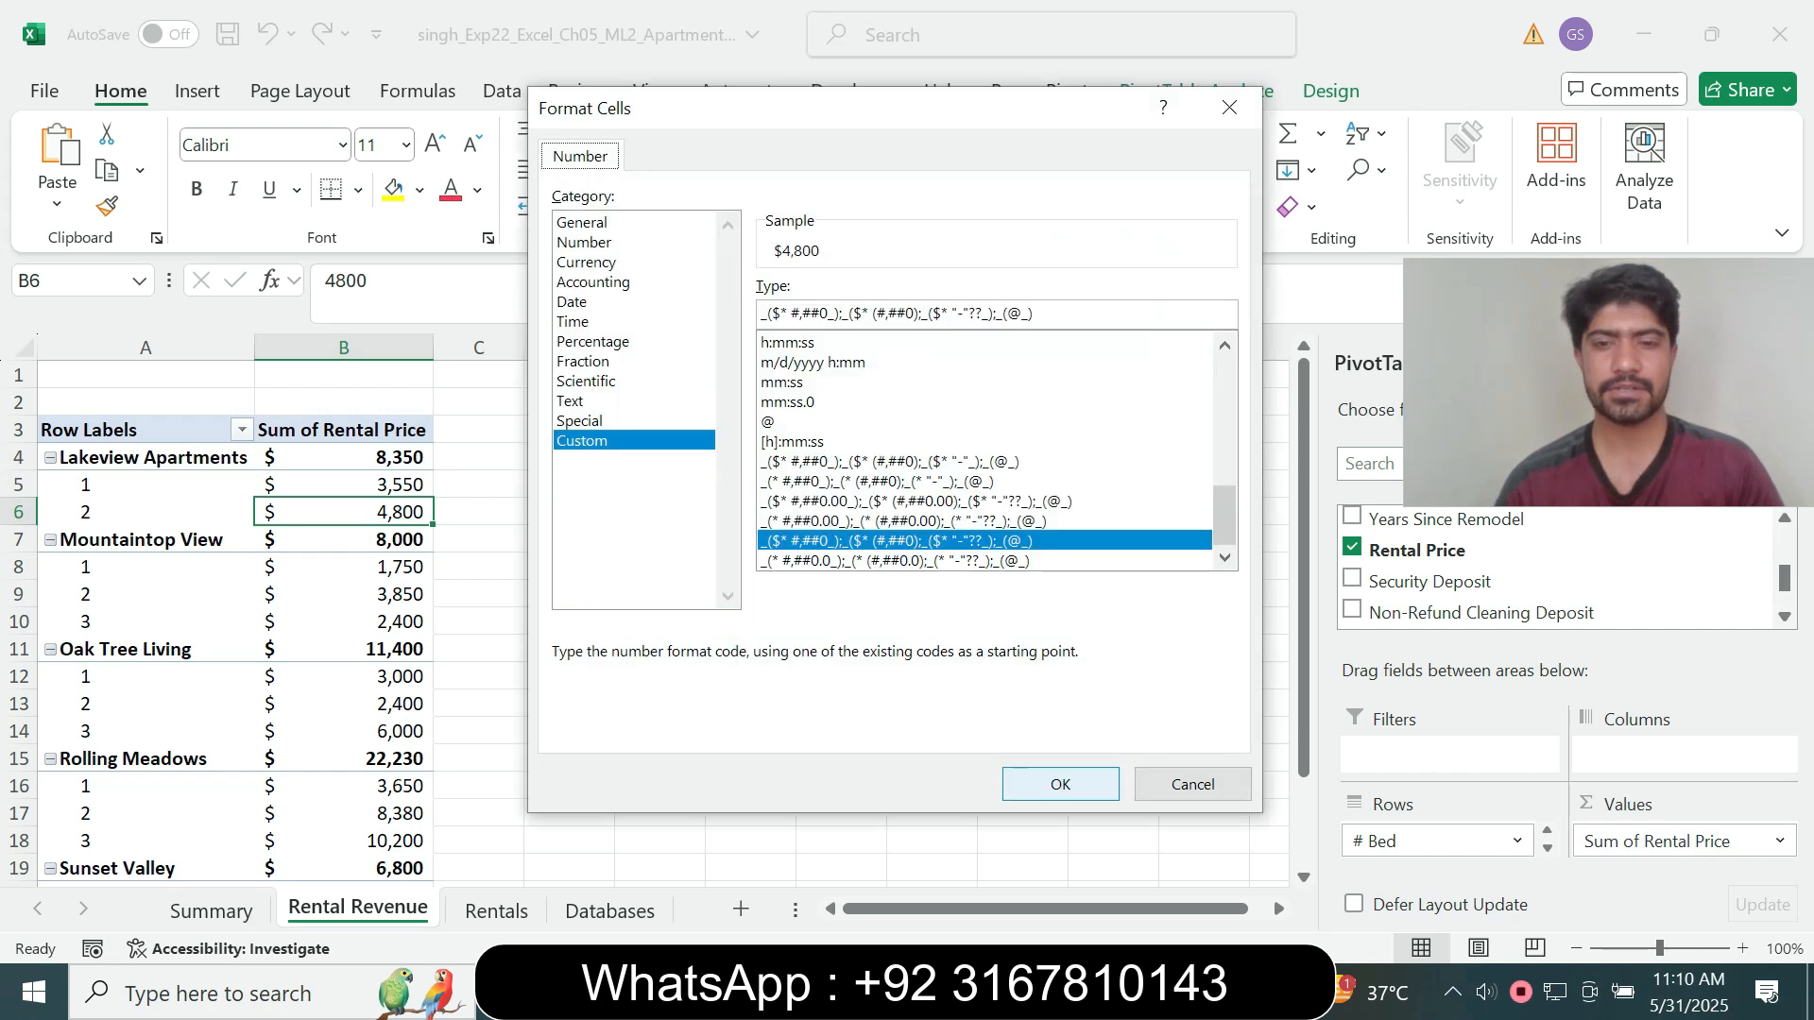
pyautogui.hotkey('alt', 'Tab')
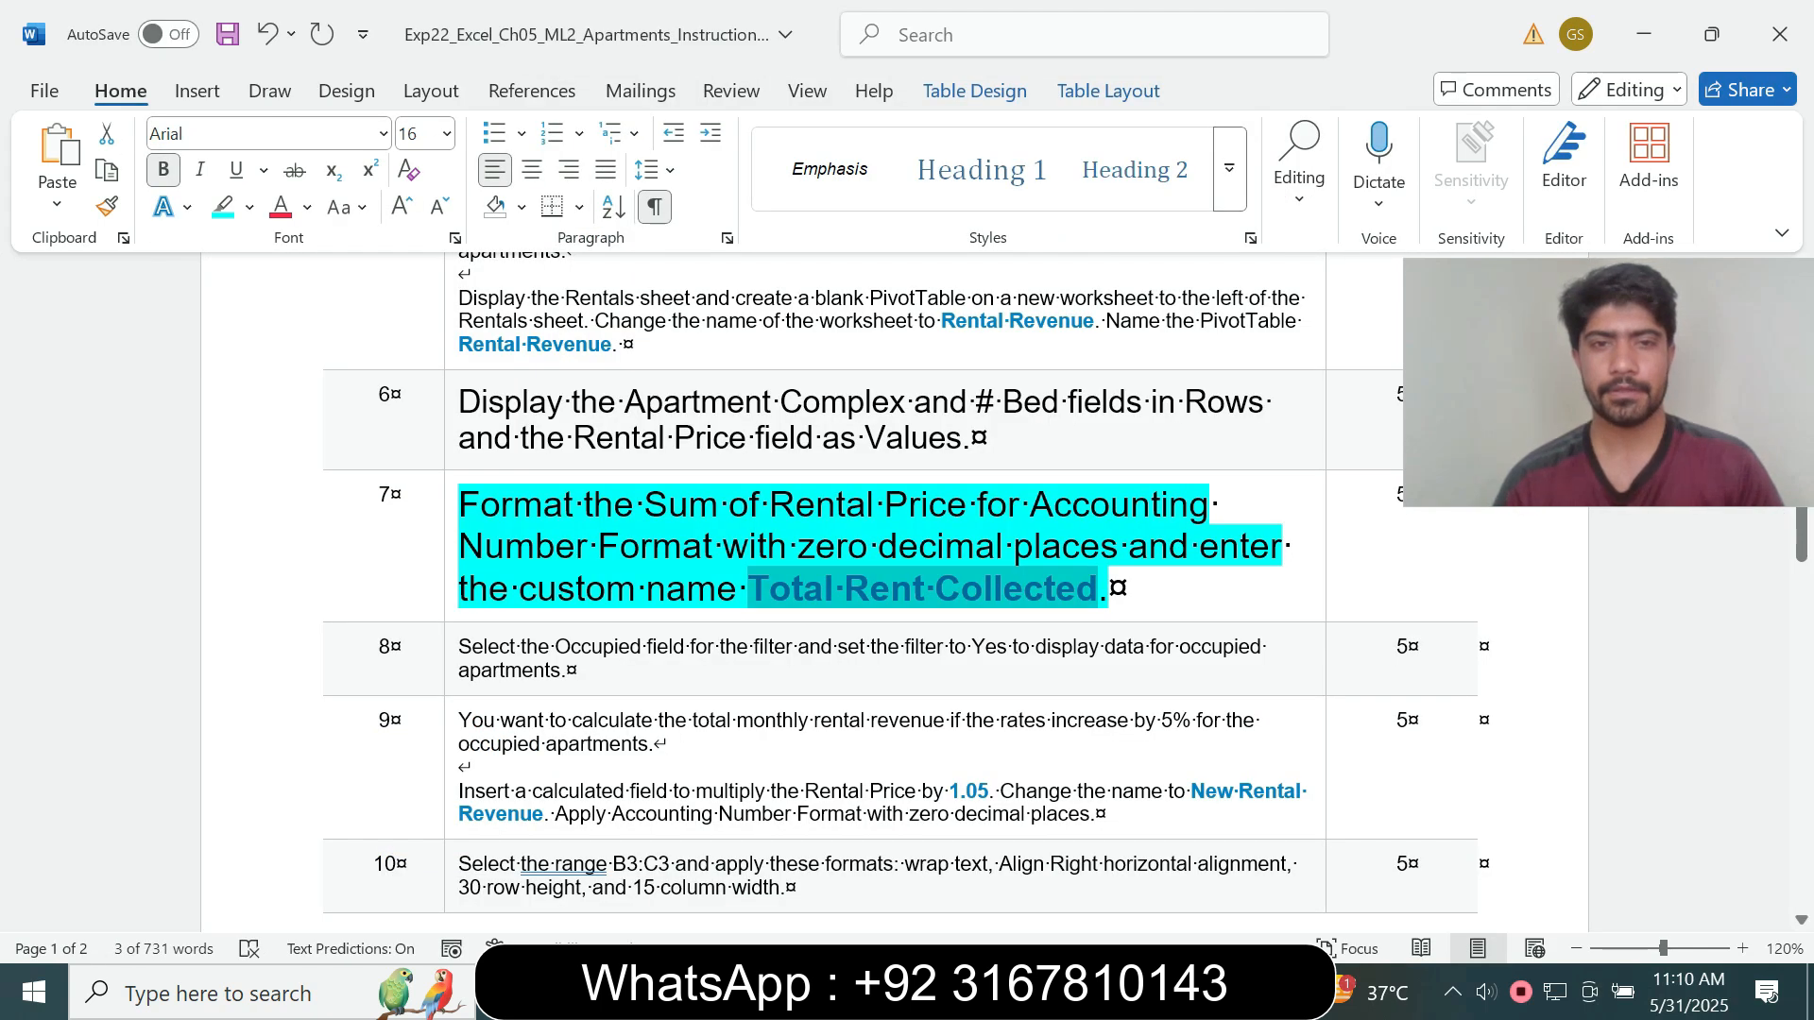
pyautogui.moveTo(508, 546); pyautogui.dragTo(782, 546)
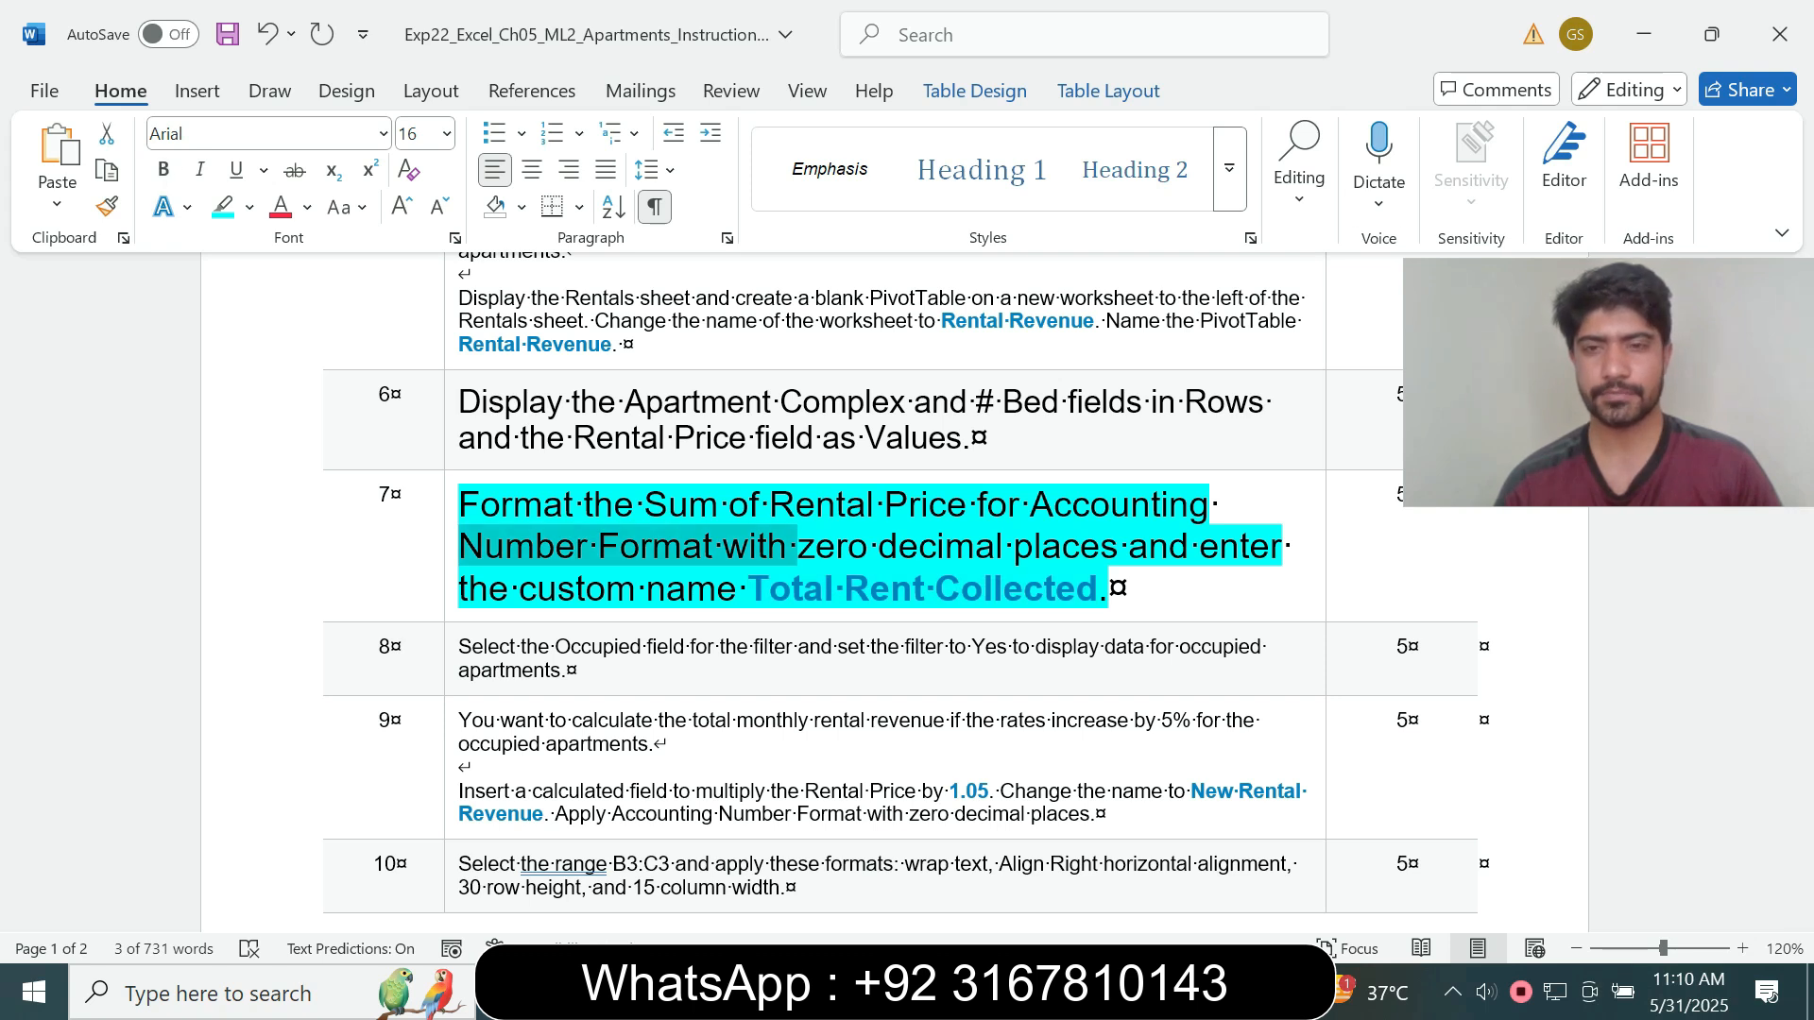
pyautogui.hotkey('alt', 'Tab')
pyautogui.click(593, 282)
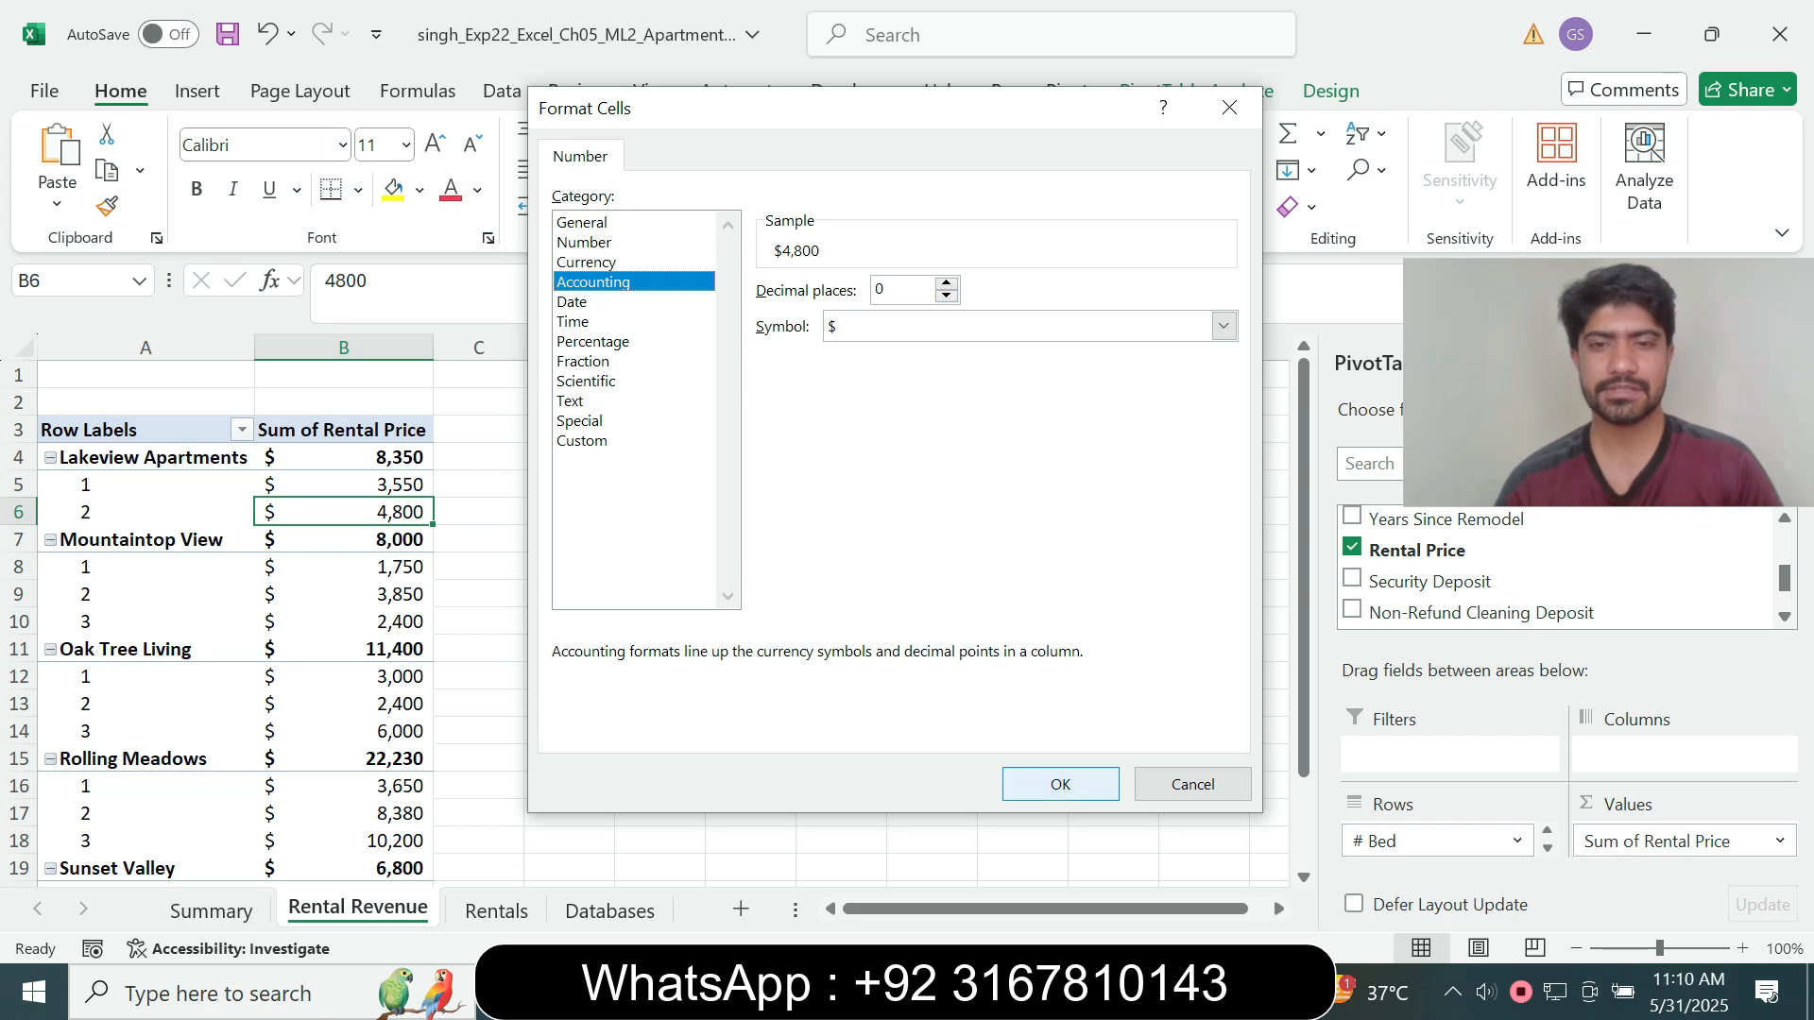
pyautogui.click(1060, 784)
# - Rename the Rental Price value field to Total Rent Collected using the copied name, checking it against step 7 in the Word instructions
pyautogui.click(886, 312)
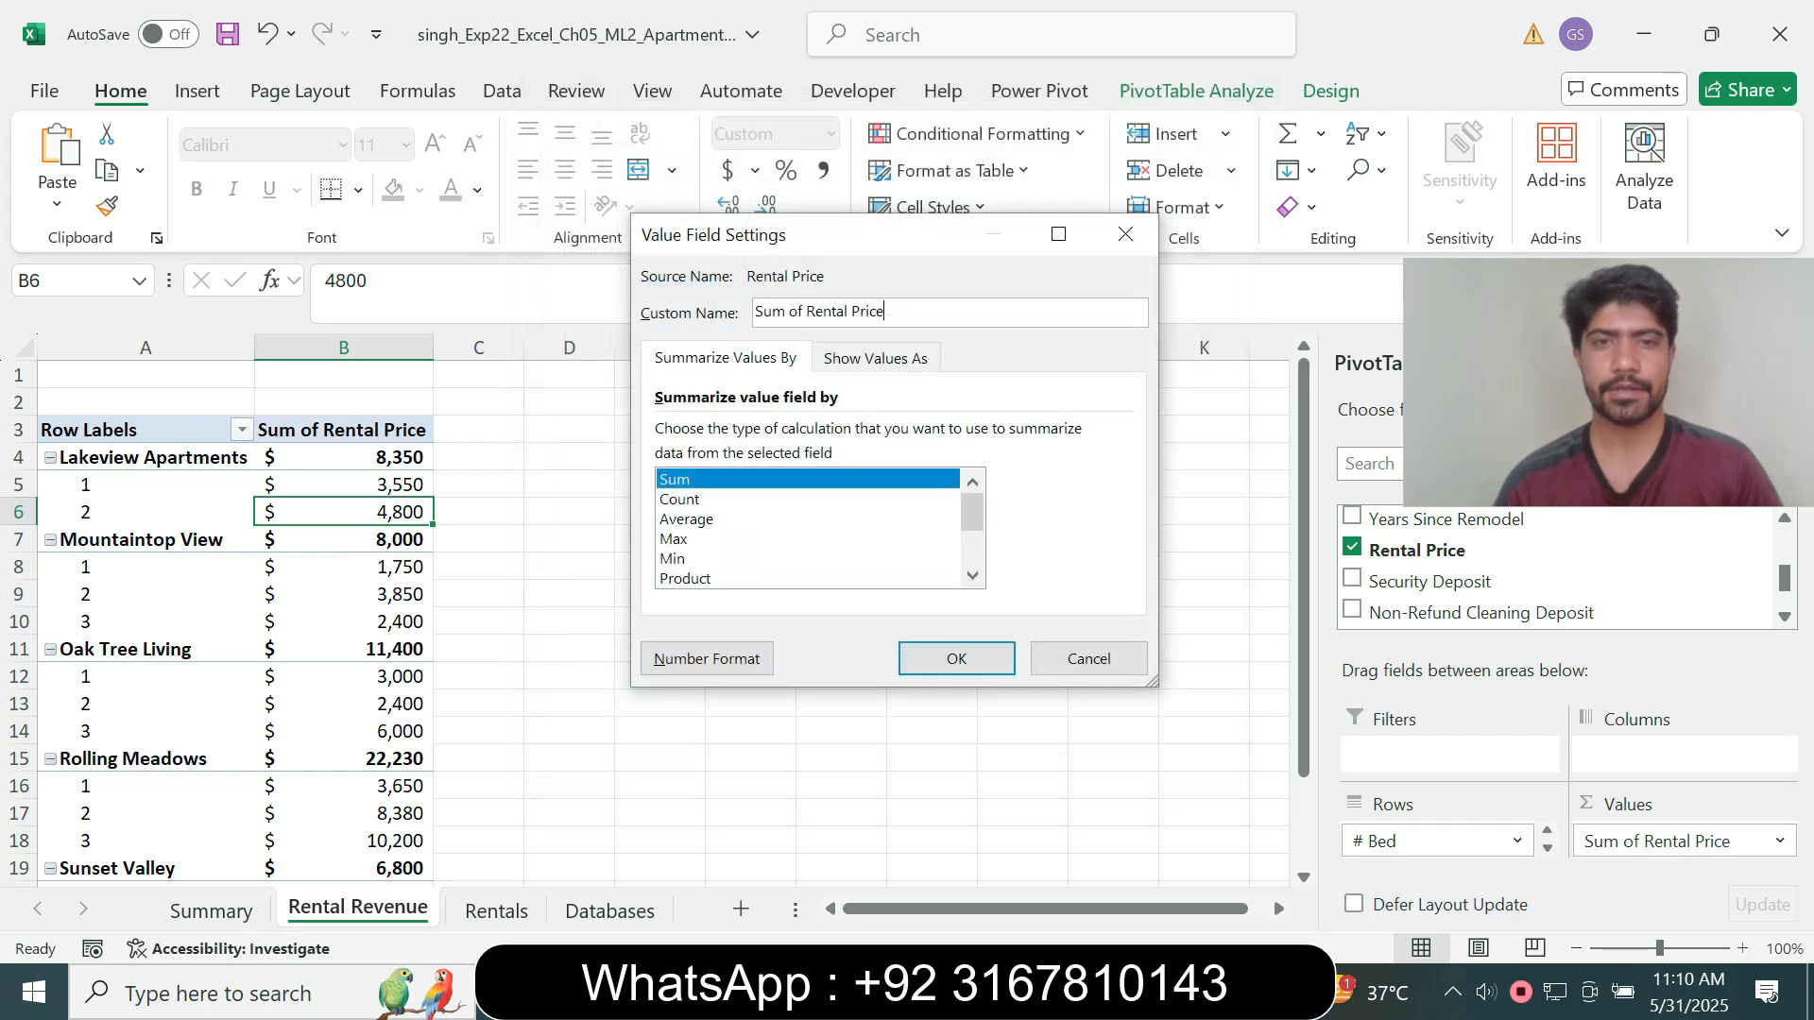
pyautogui.press('BackSpace')
pyautogui.press('BackSpace')
pyautogui.press('BackSpace')
pyautogui.press('BackSpace')
pyautogui.press('BackSpace')
pyautogui.press('BackSpace')
pyautogui.press('BackSpace')
pyautogui.press('BackSpace')
pyautogui.press('BackSpace')
pyautogui.press('BackSpace')
pyautogui.press('BackSpace')
pyautogui.press('BackSpace')
pyautogui.press('BackSpace')
pyautogui.press('BackSpace')
pyautogui.press('BackSpace')
pyautogui.press('BackSpace')
pyautogui.press('BackSpace')
pyautogui.press('BackSpace')
pyautogui.press('BackSpace')
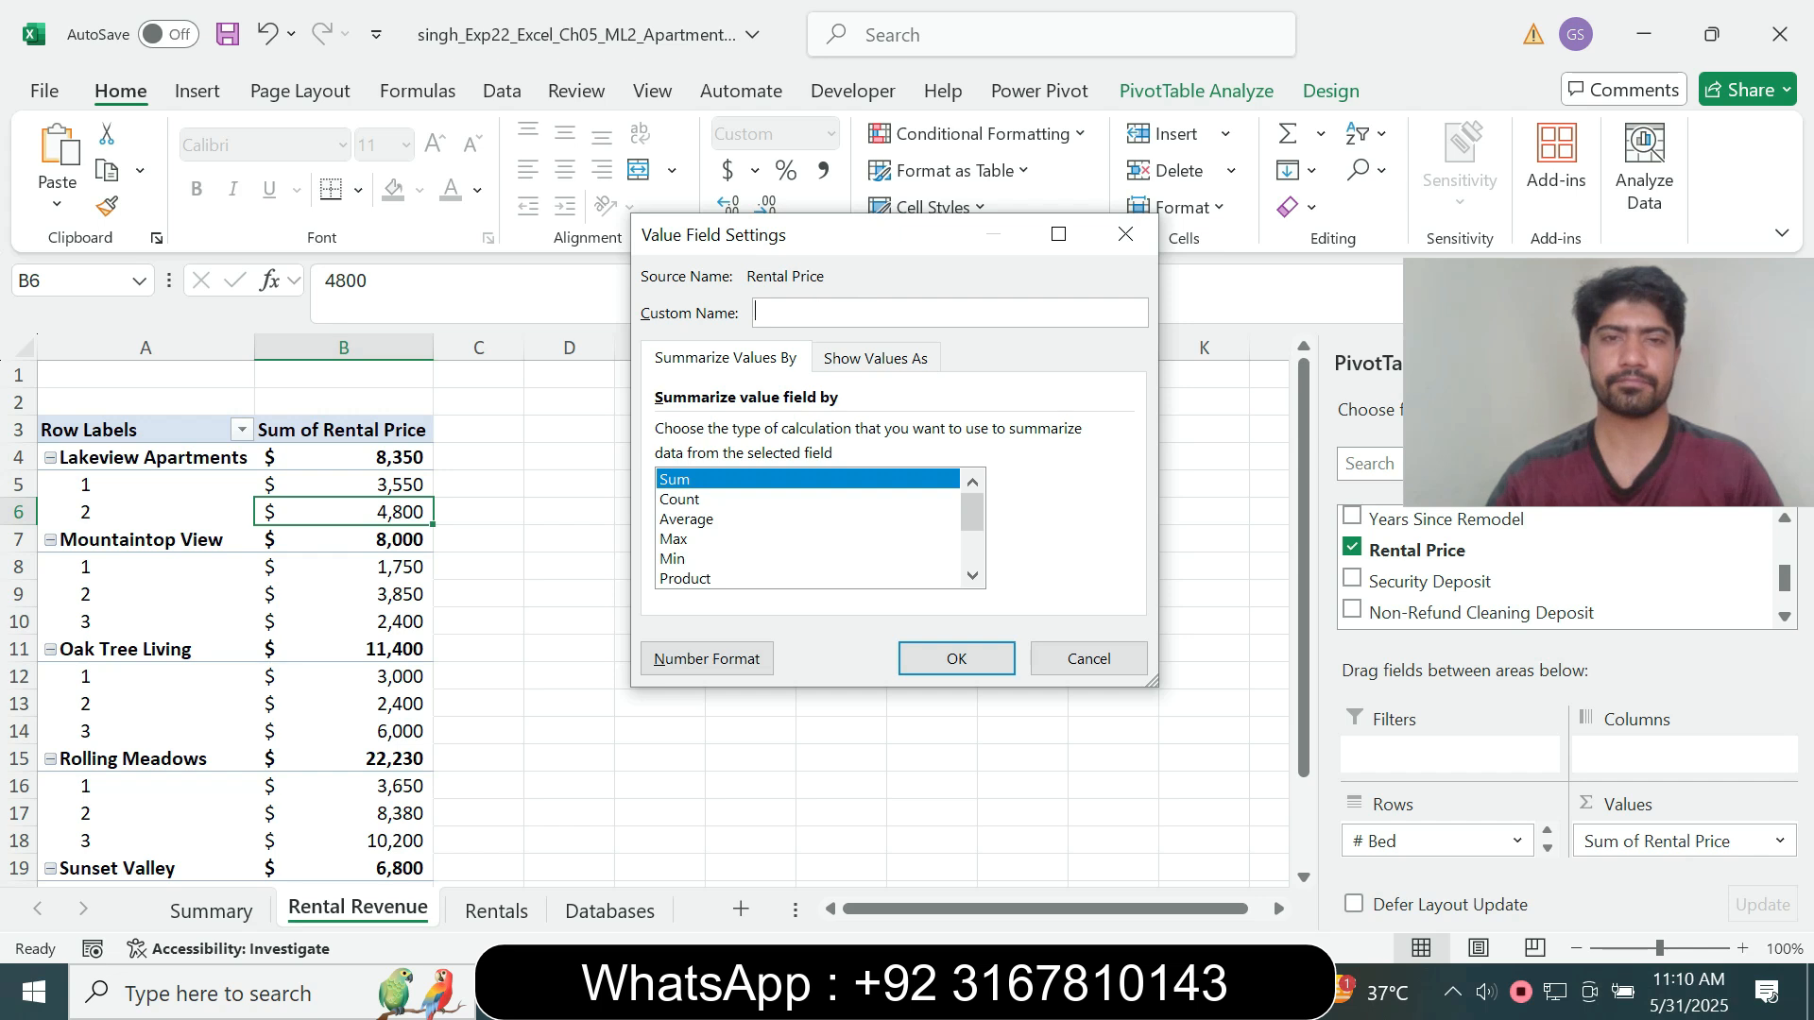
pyautogui.hotkey('alt', 'Tab')
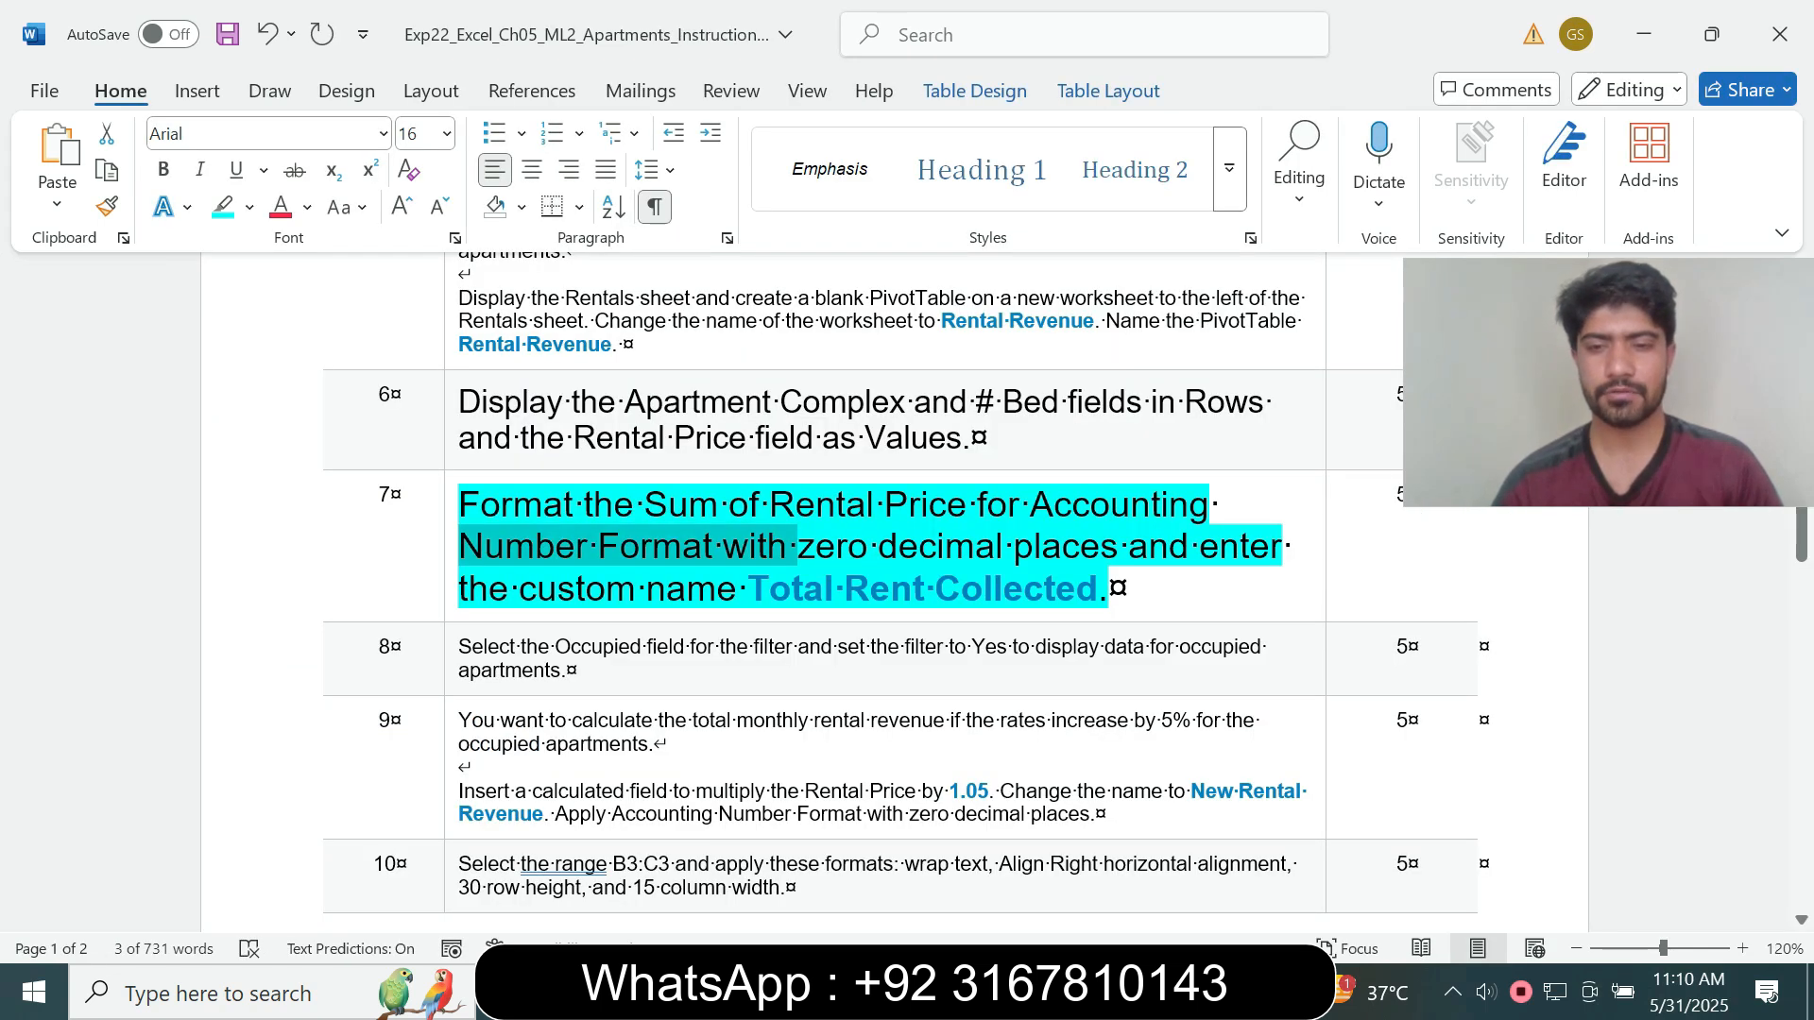
pyautogui.hotkey('alt', 'Tab')
pyautogui.hotkey('ctrl', 'v')
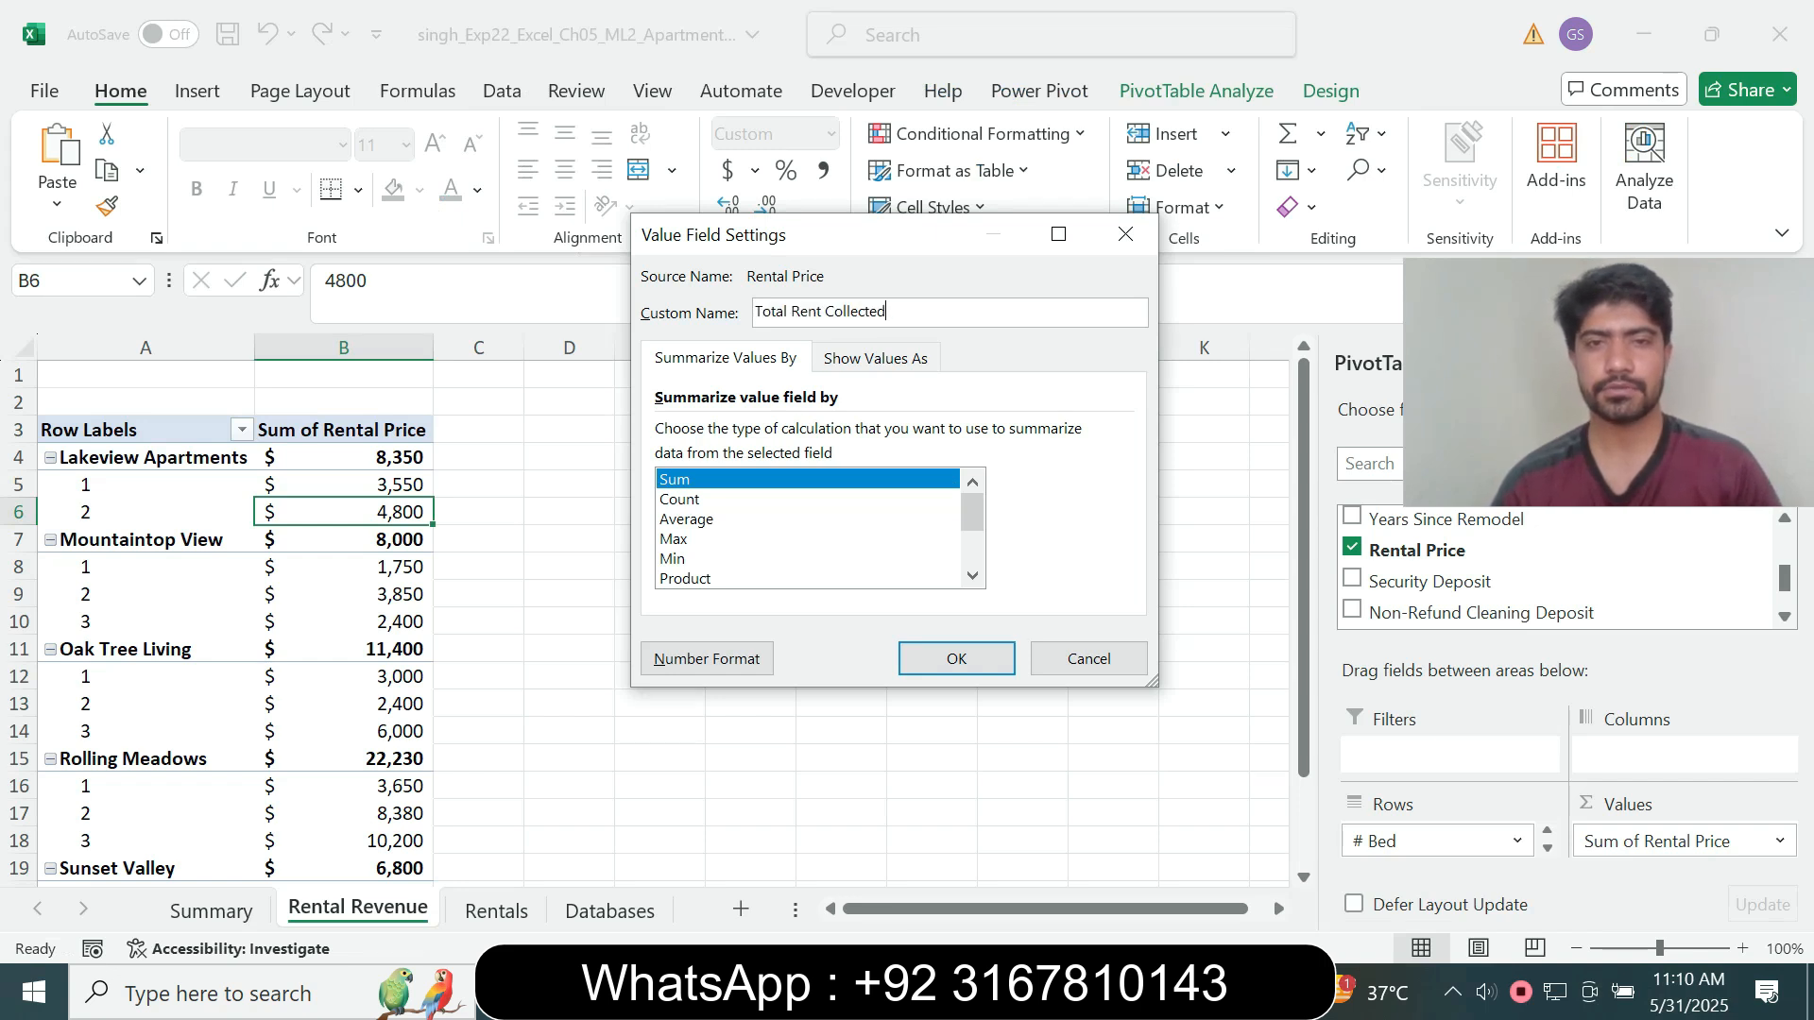
pyautogui.hotkey('alt', 'Tab')
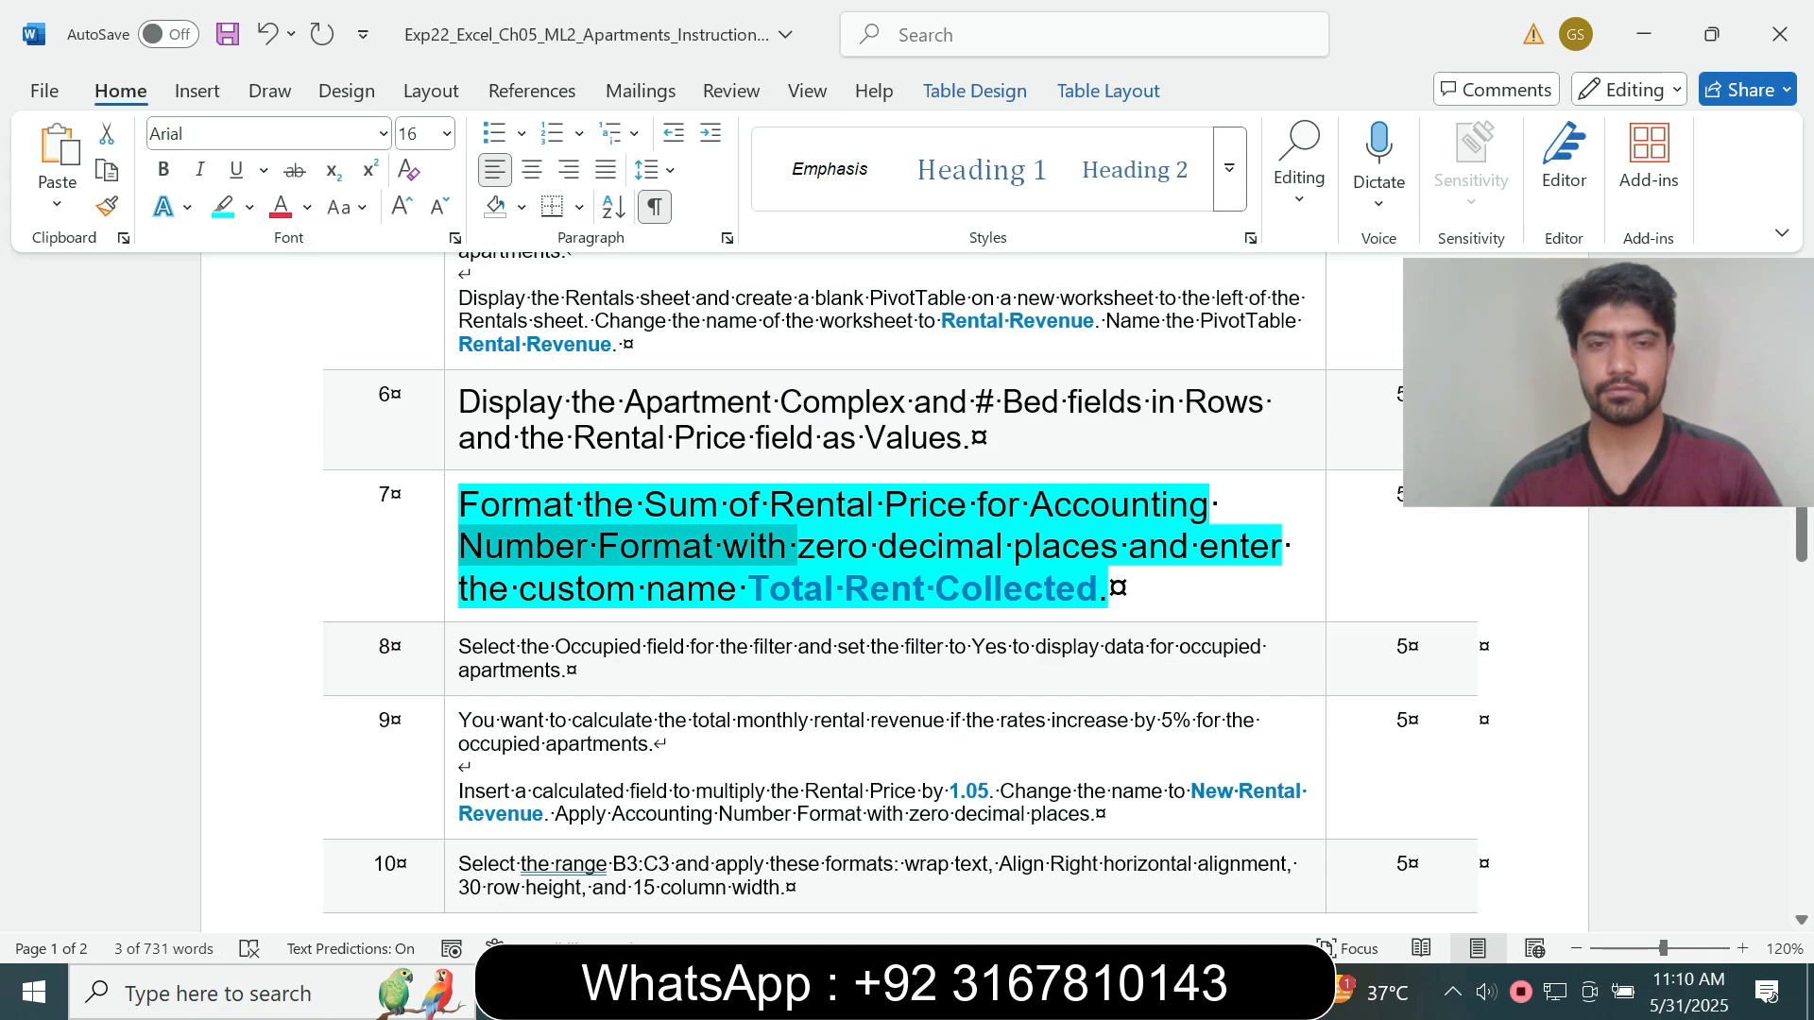
pyautogui.hotkey('alt', 'Tab')
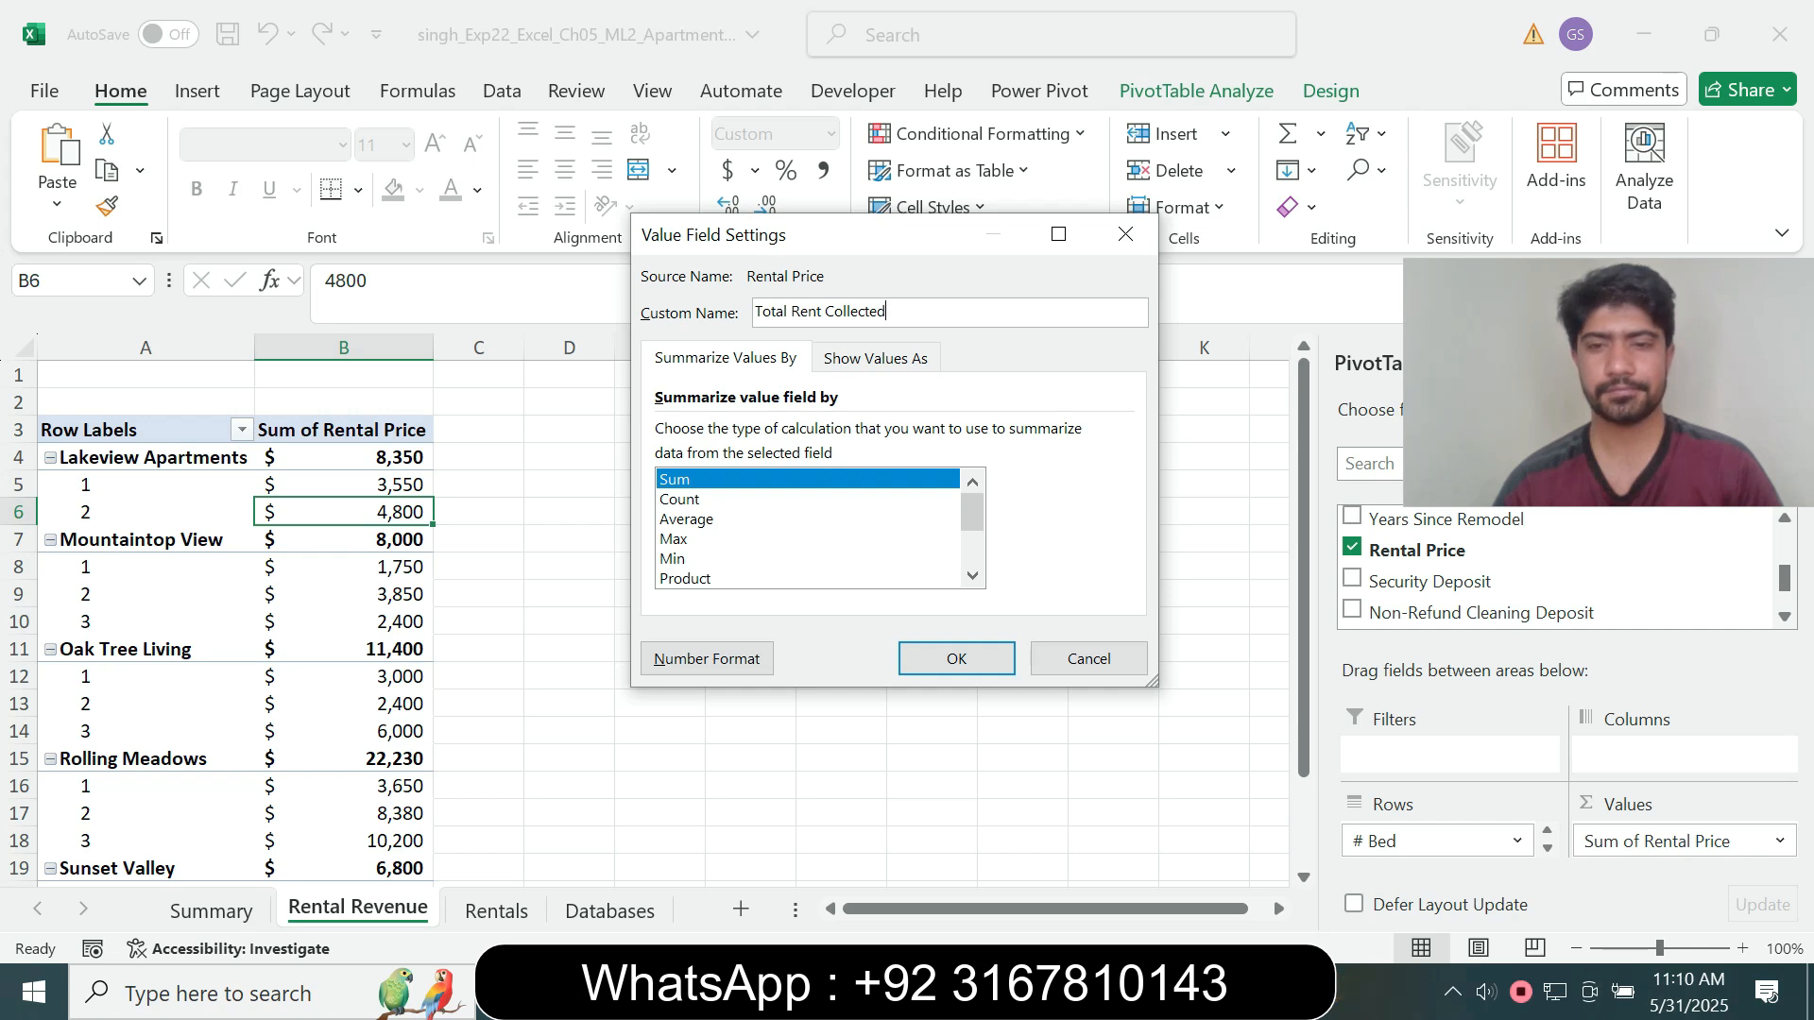
pyautogui.hotkey('alt', 'Tab')
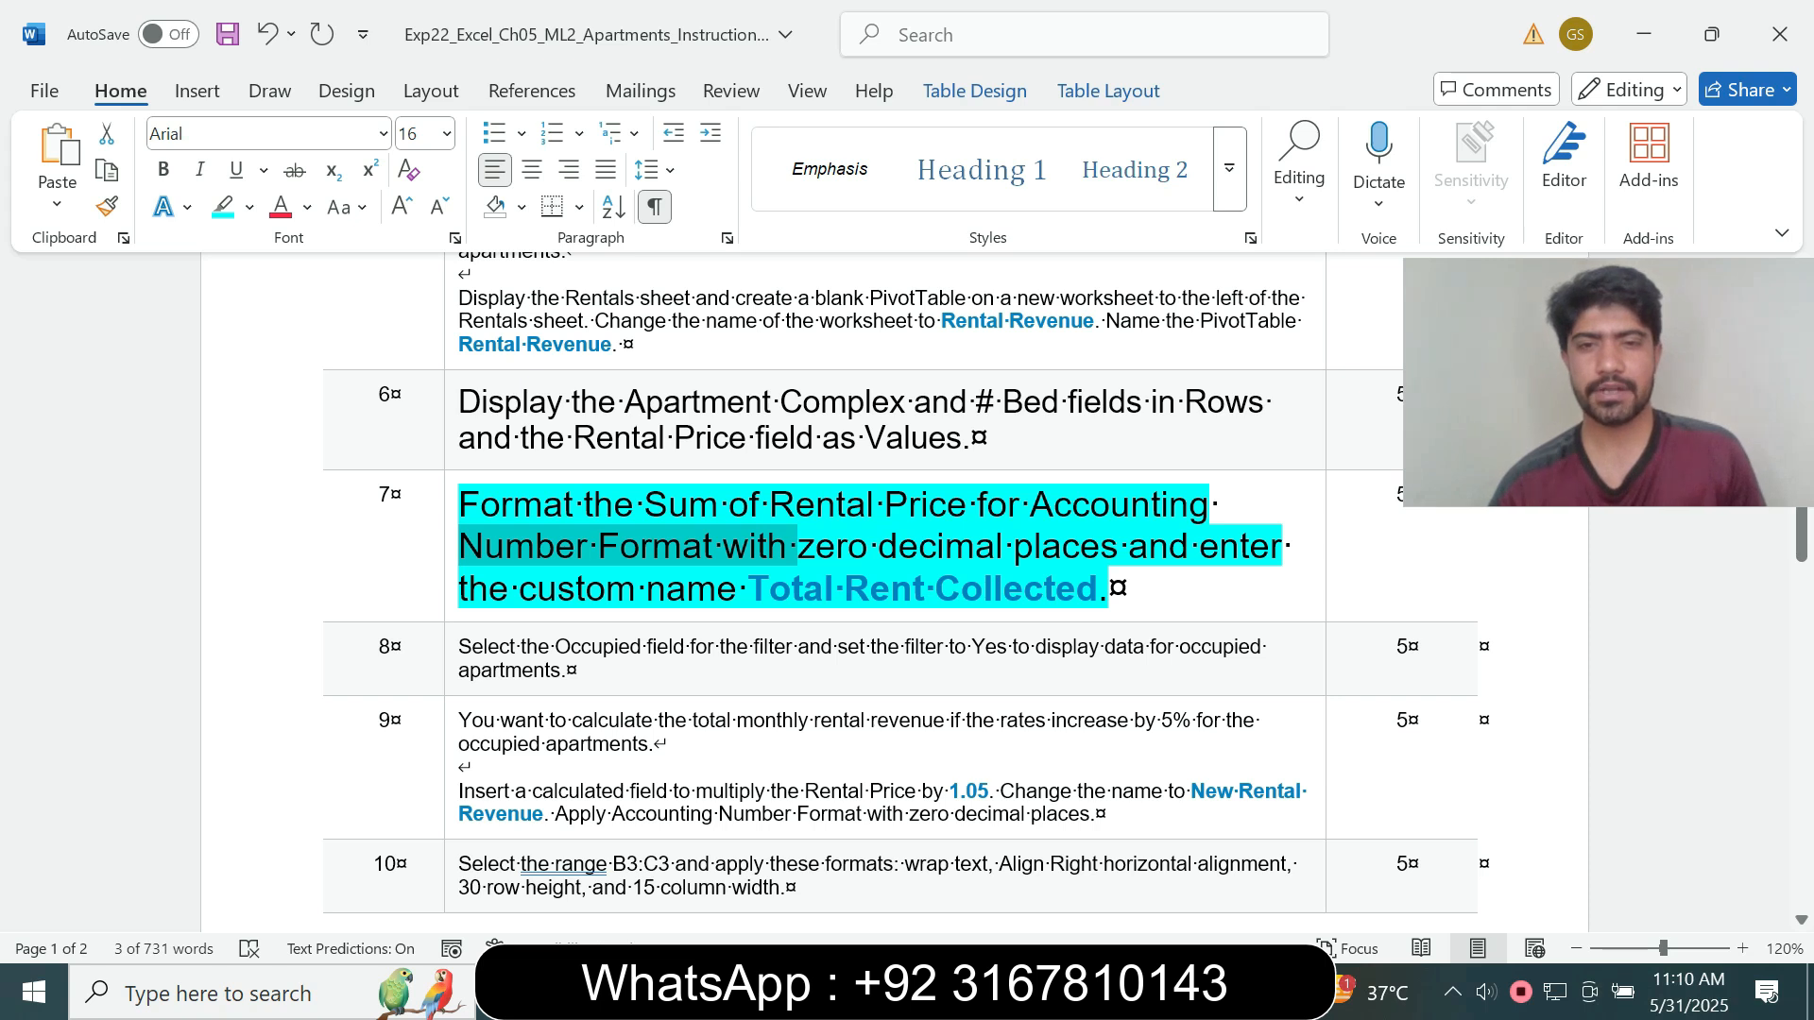
pyautogui.hotkey('alt', 'Tab')
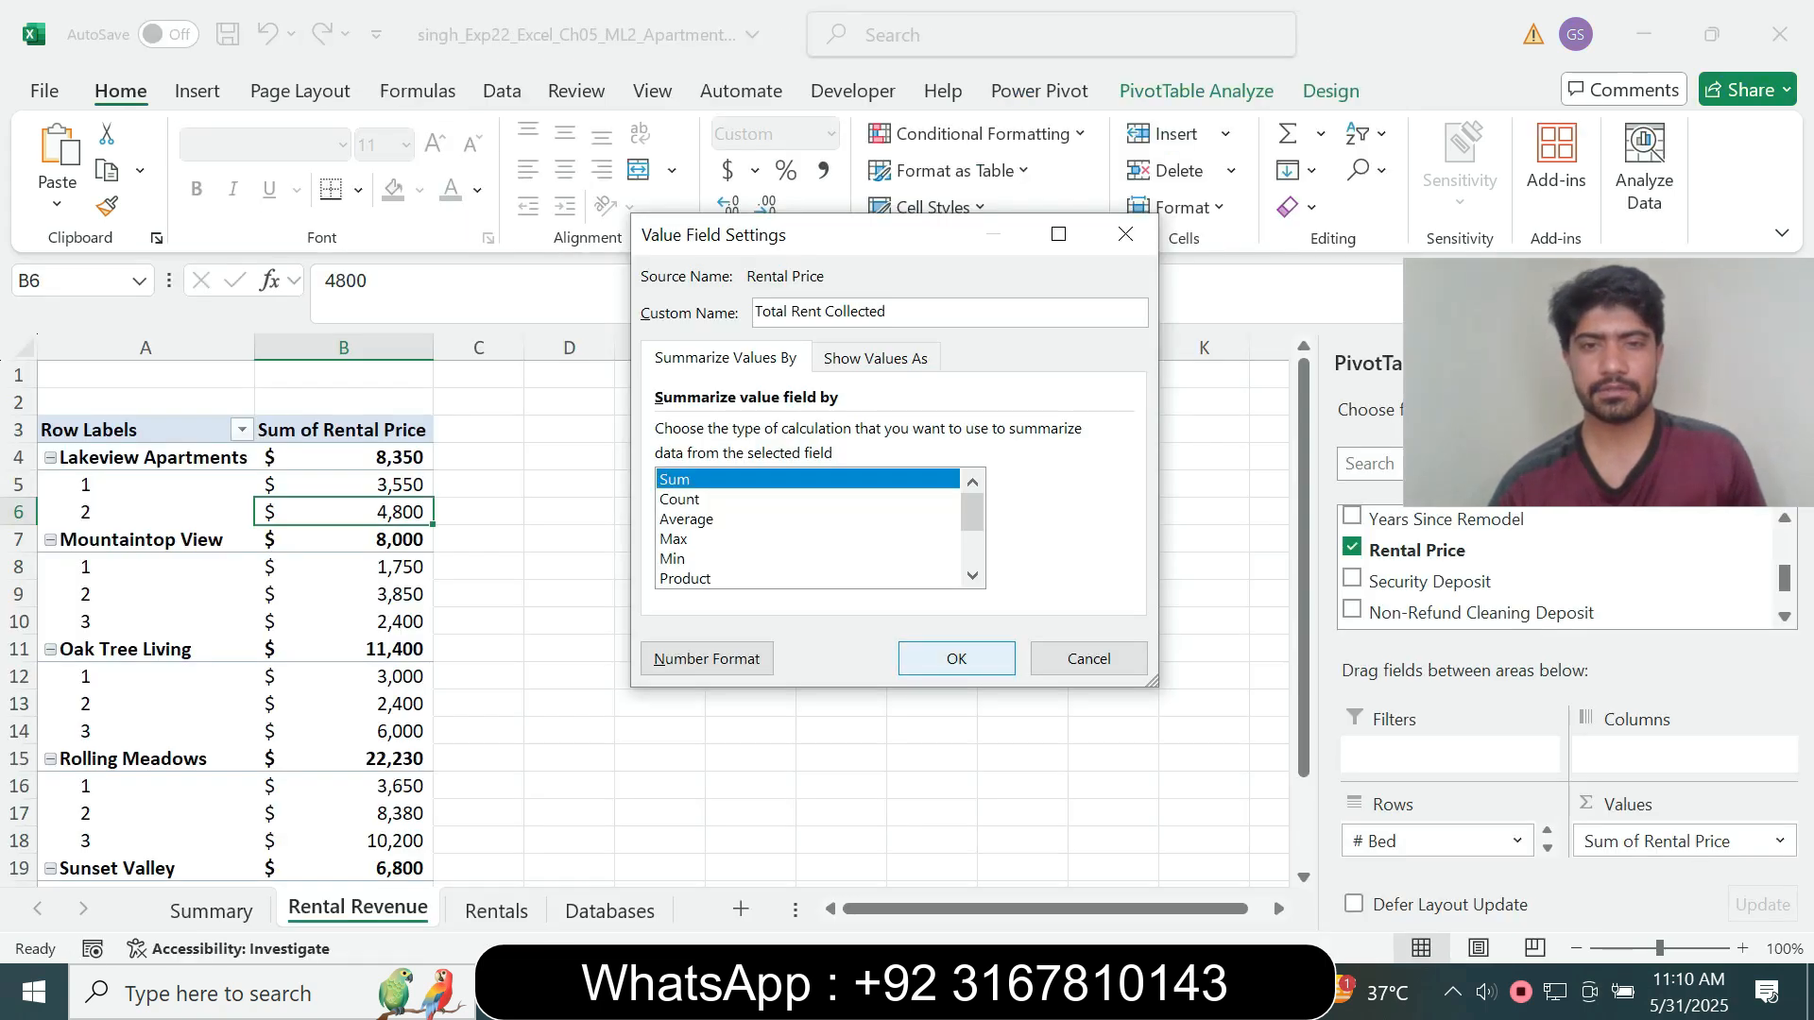
pyautogui.press('Return')
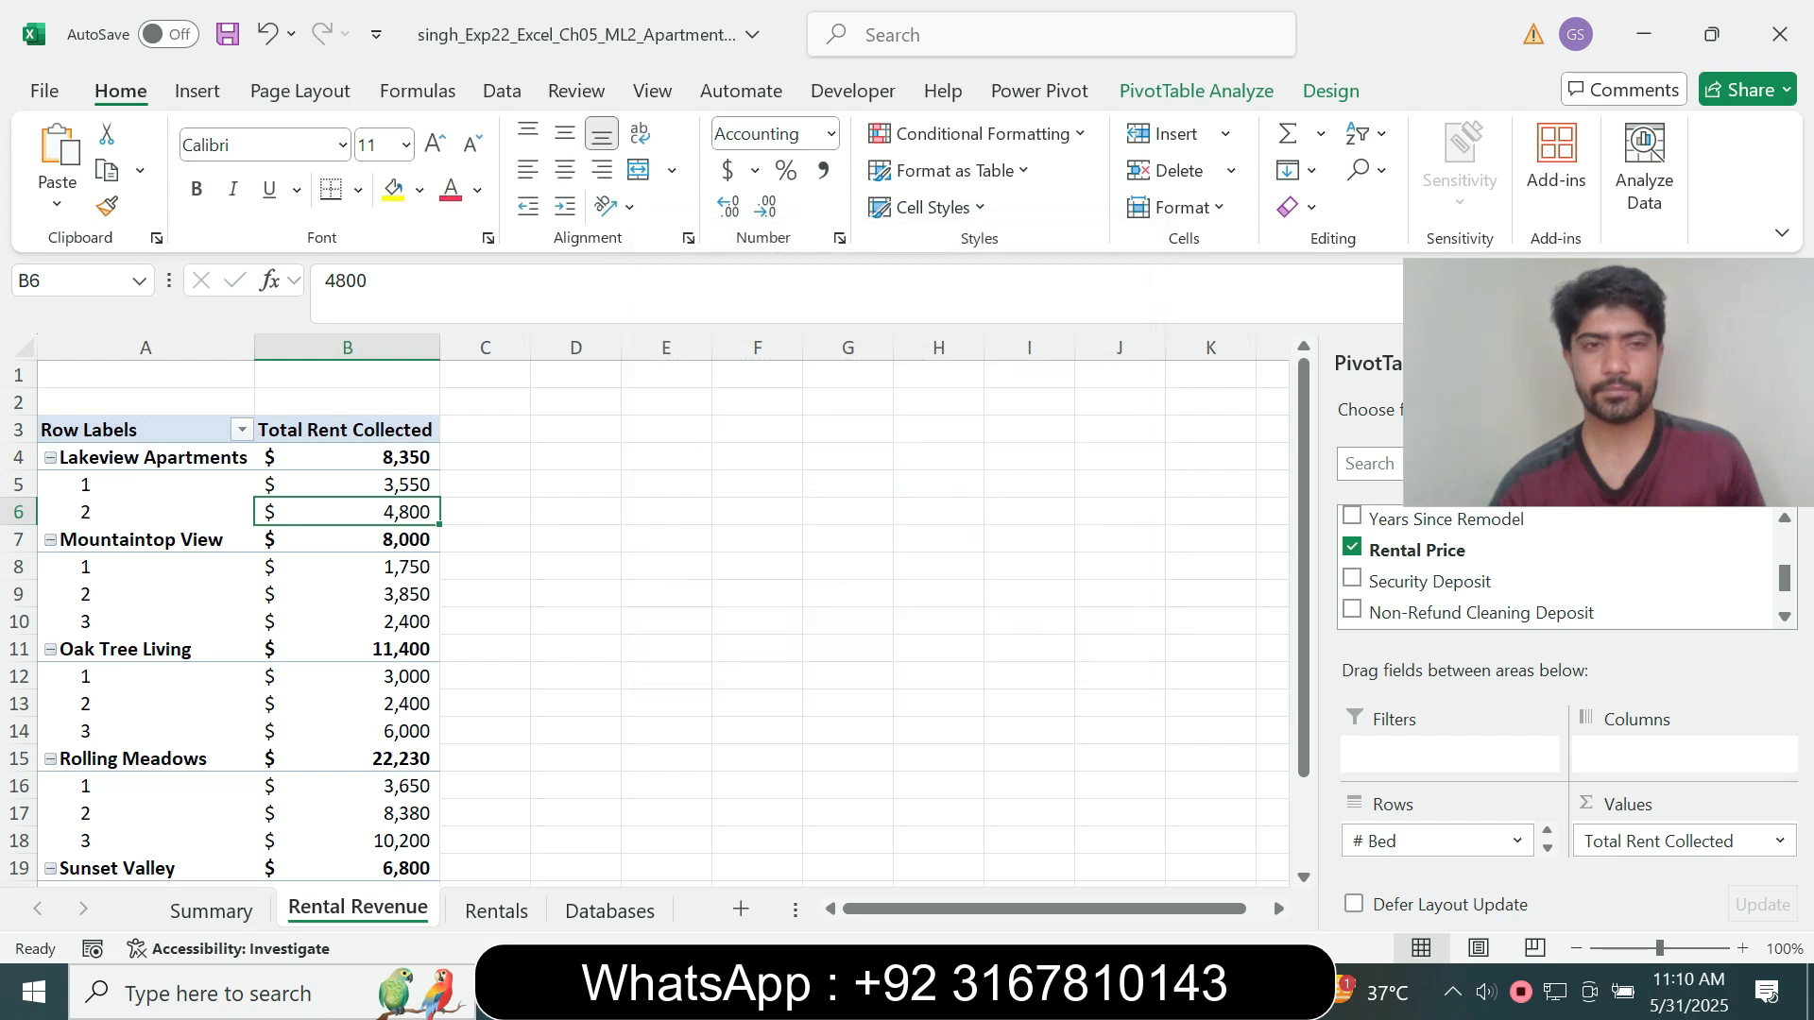
# - In Word, set the step 7 instruction text to 9 pt and remove its highlight
pyautogui.hotkey('alt', 'Tab')
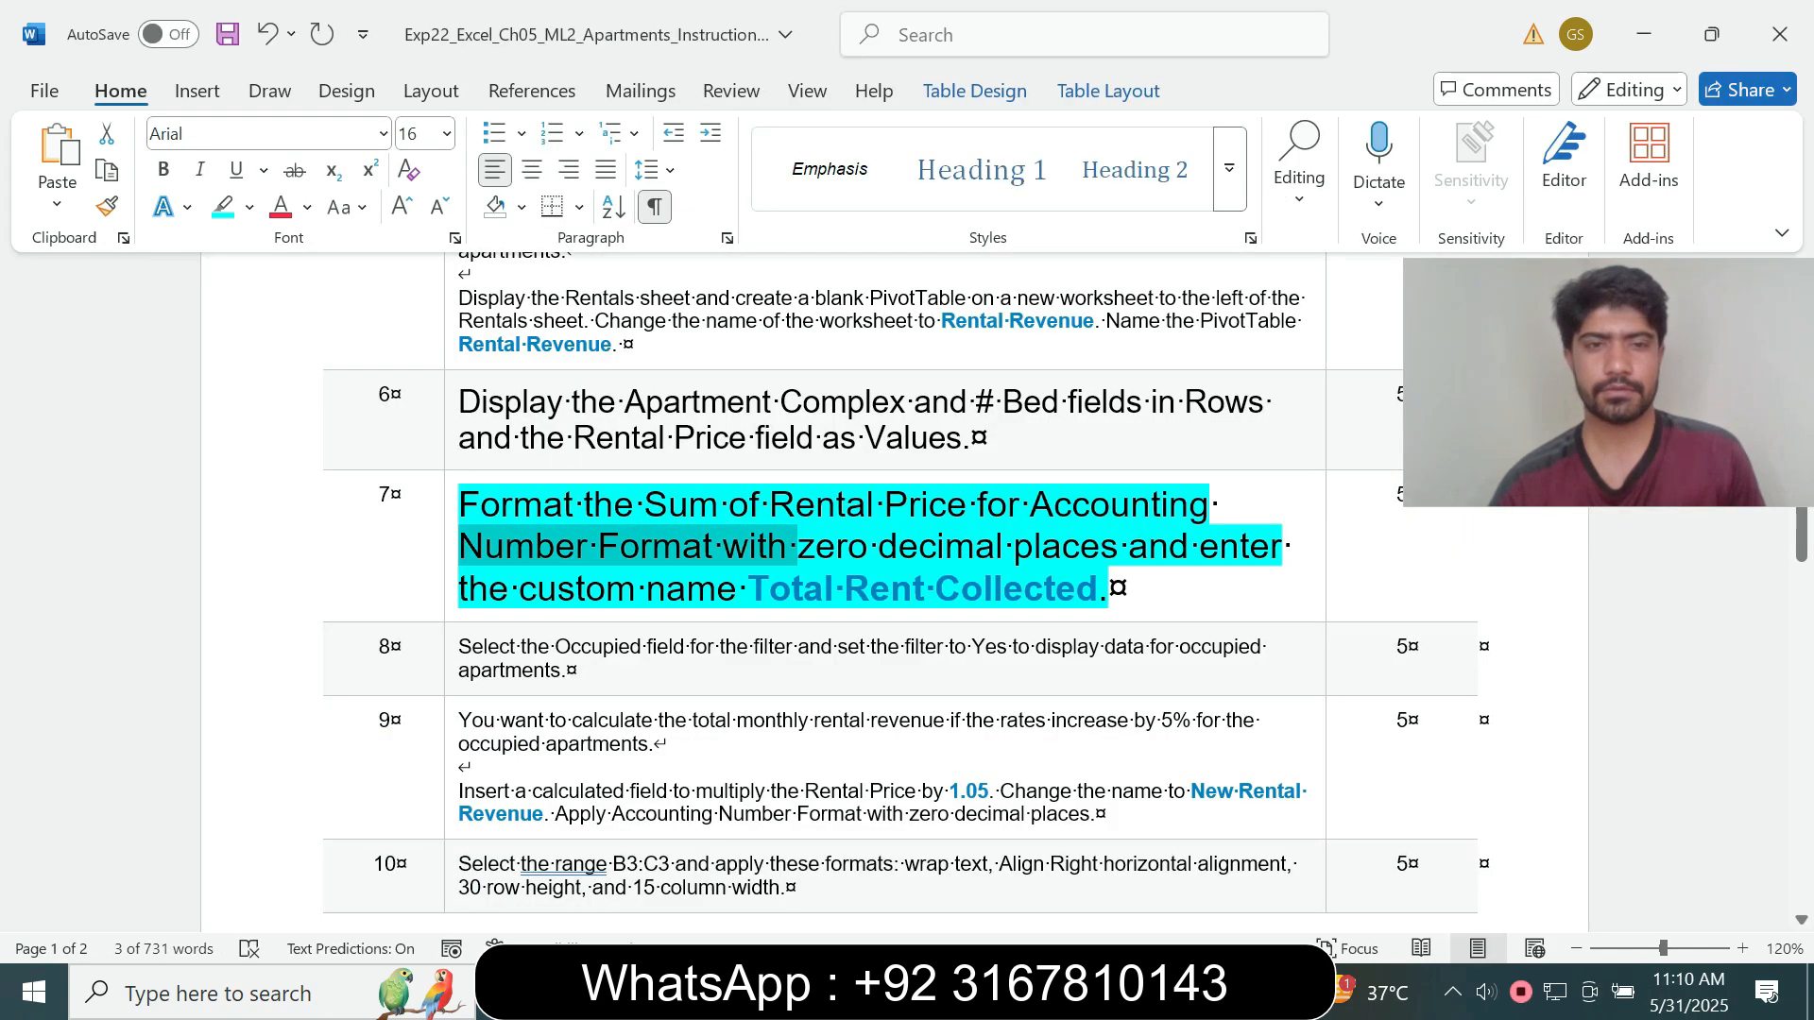
pyautogui.moveTo(797, 546); pyautogui.dragTo(454, 529)
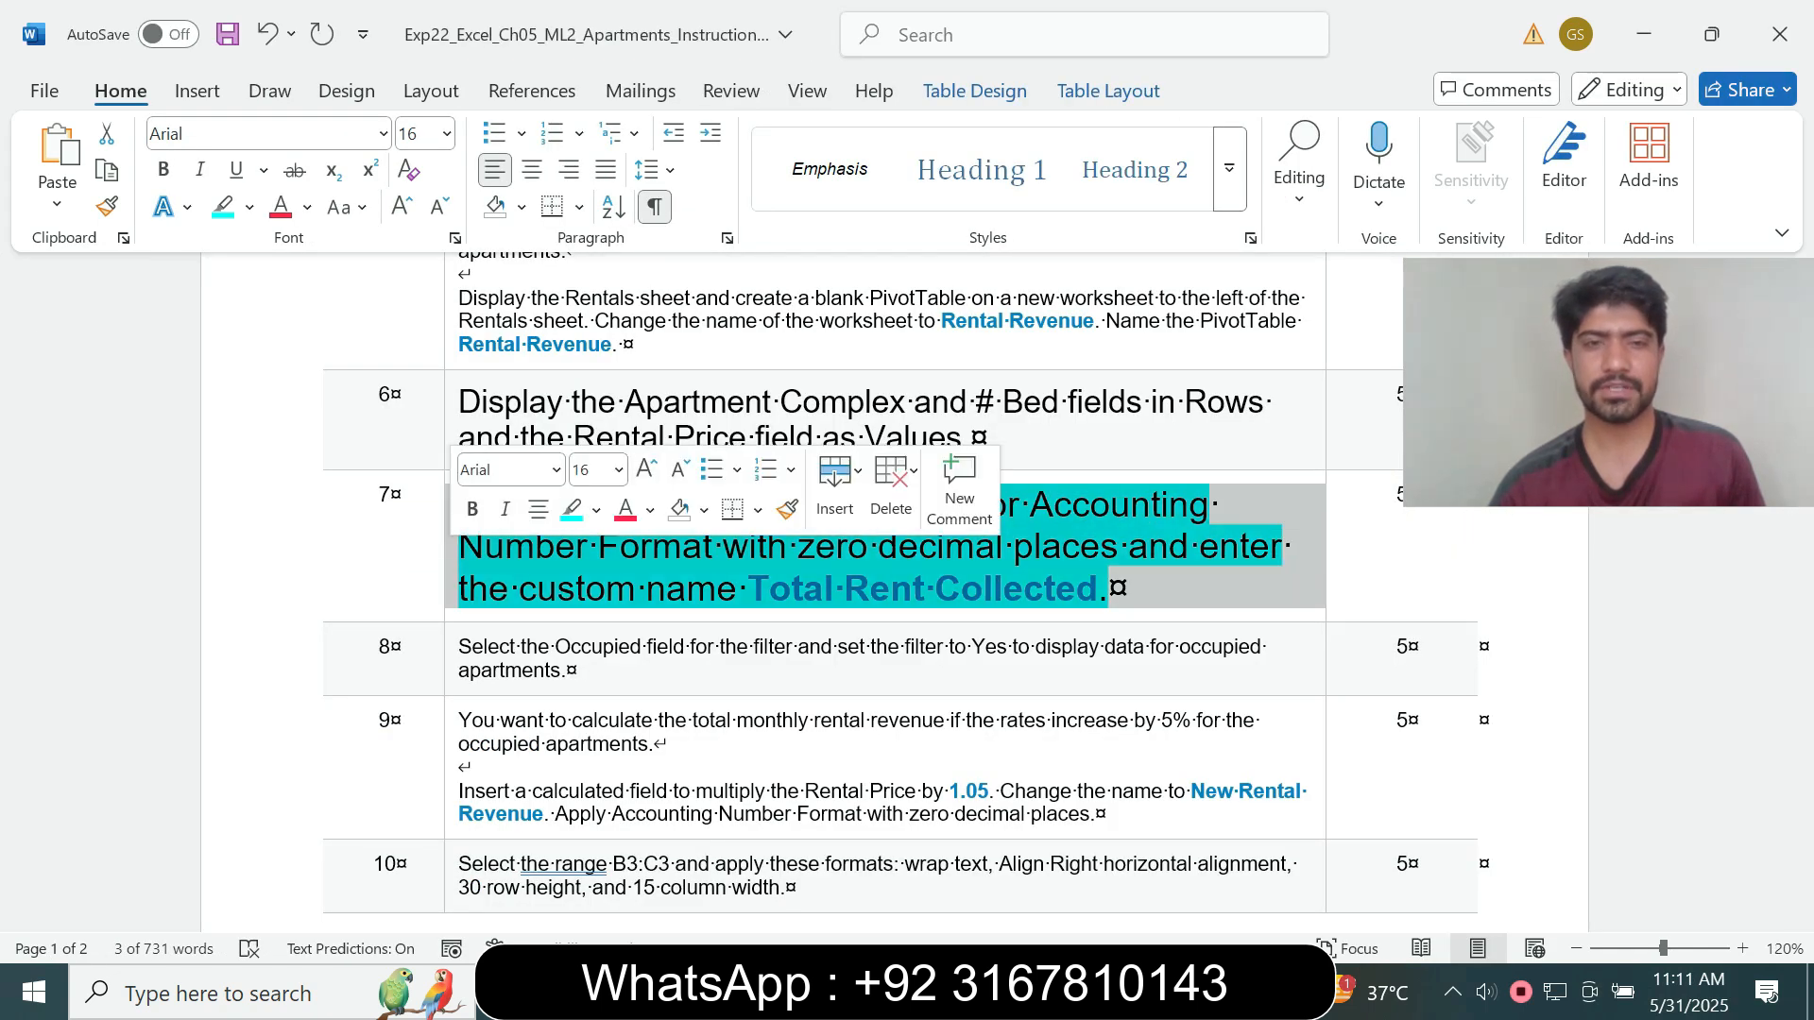
pyautogui.click(619, 470)
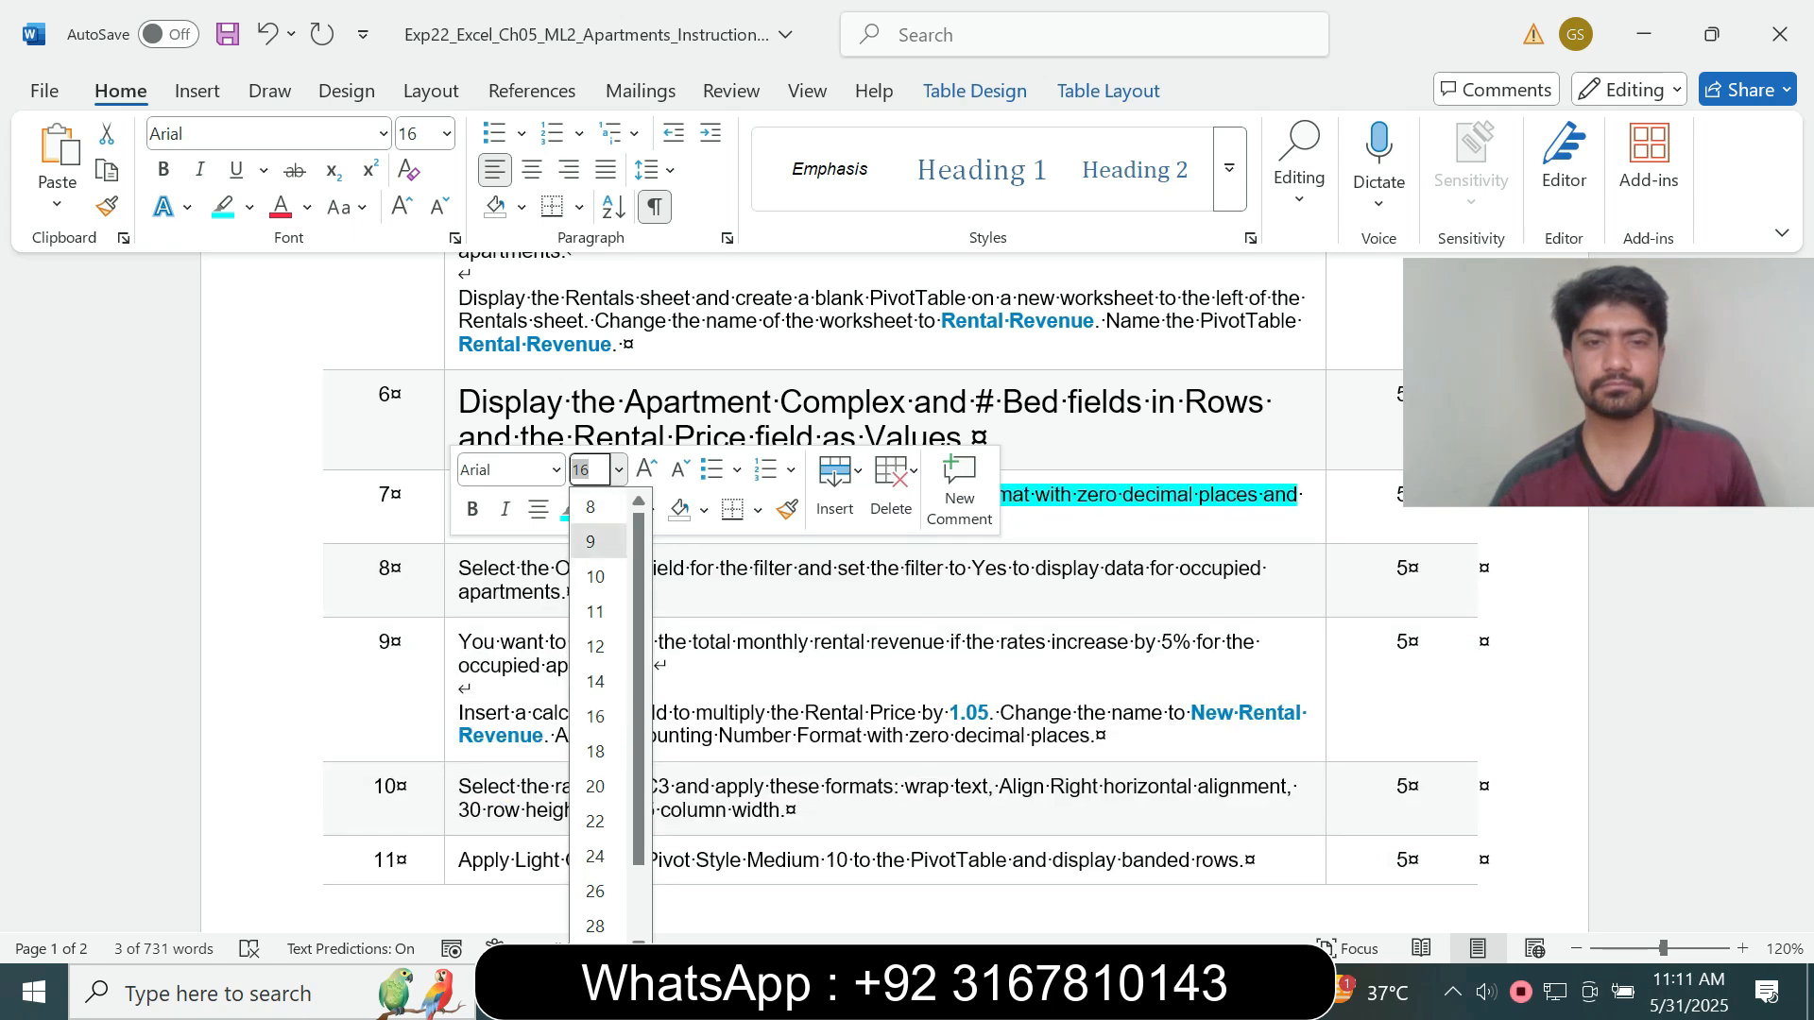
pyautogui.click(590, 541)
pyautogui.click(597, 510)
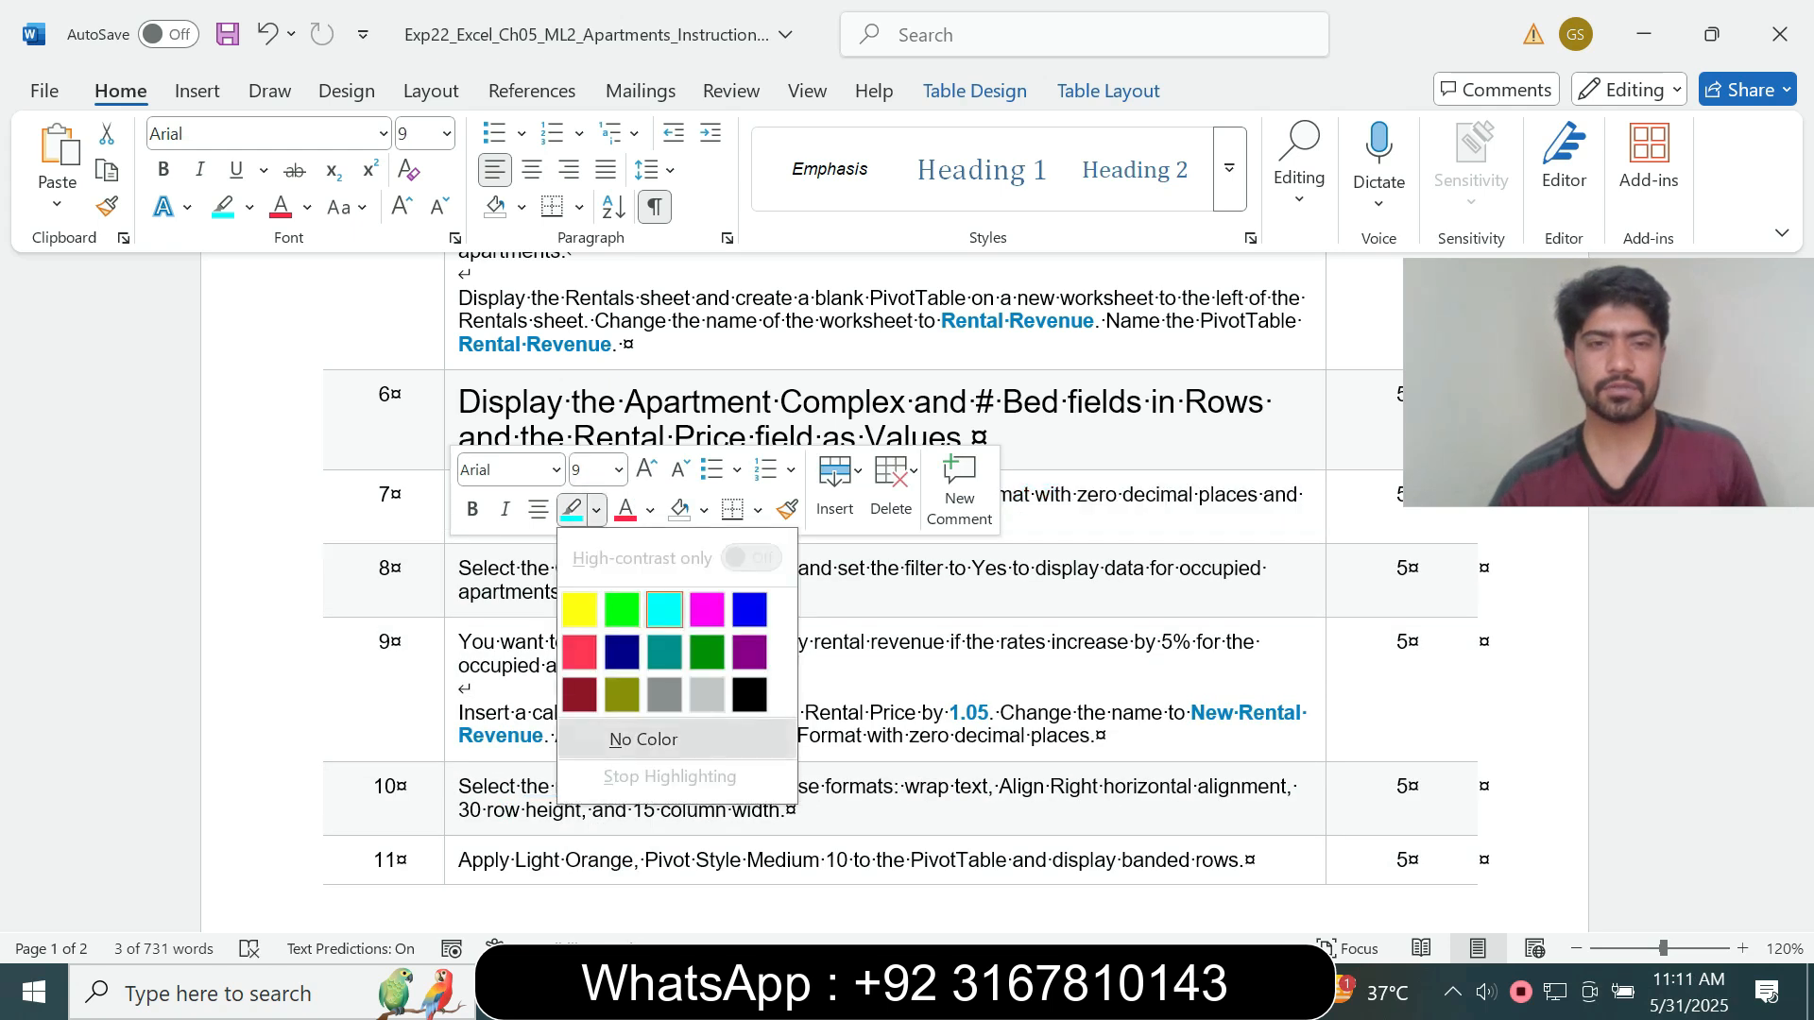
pyautogui.click(643, 737)
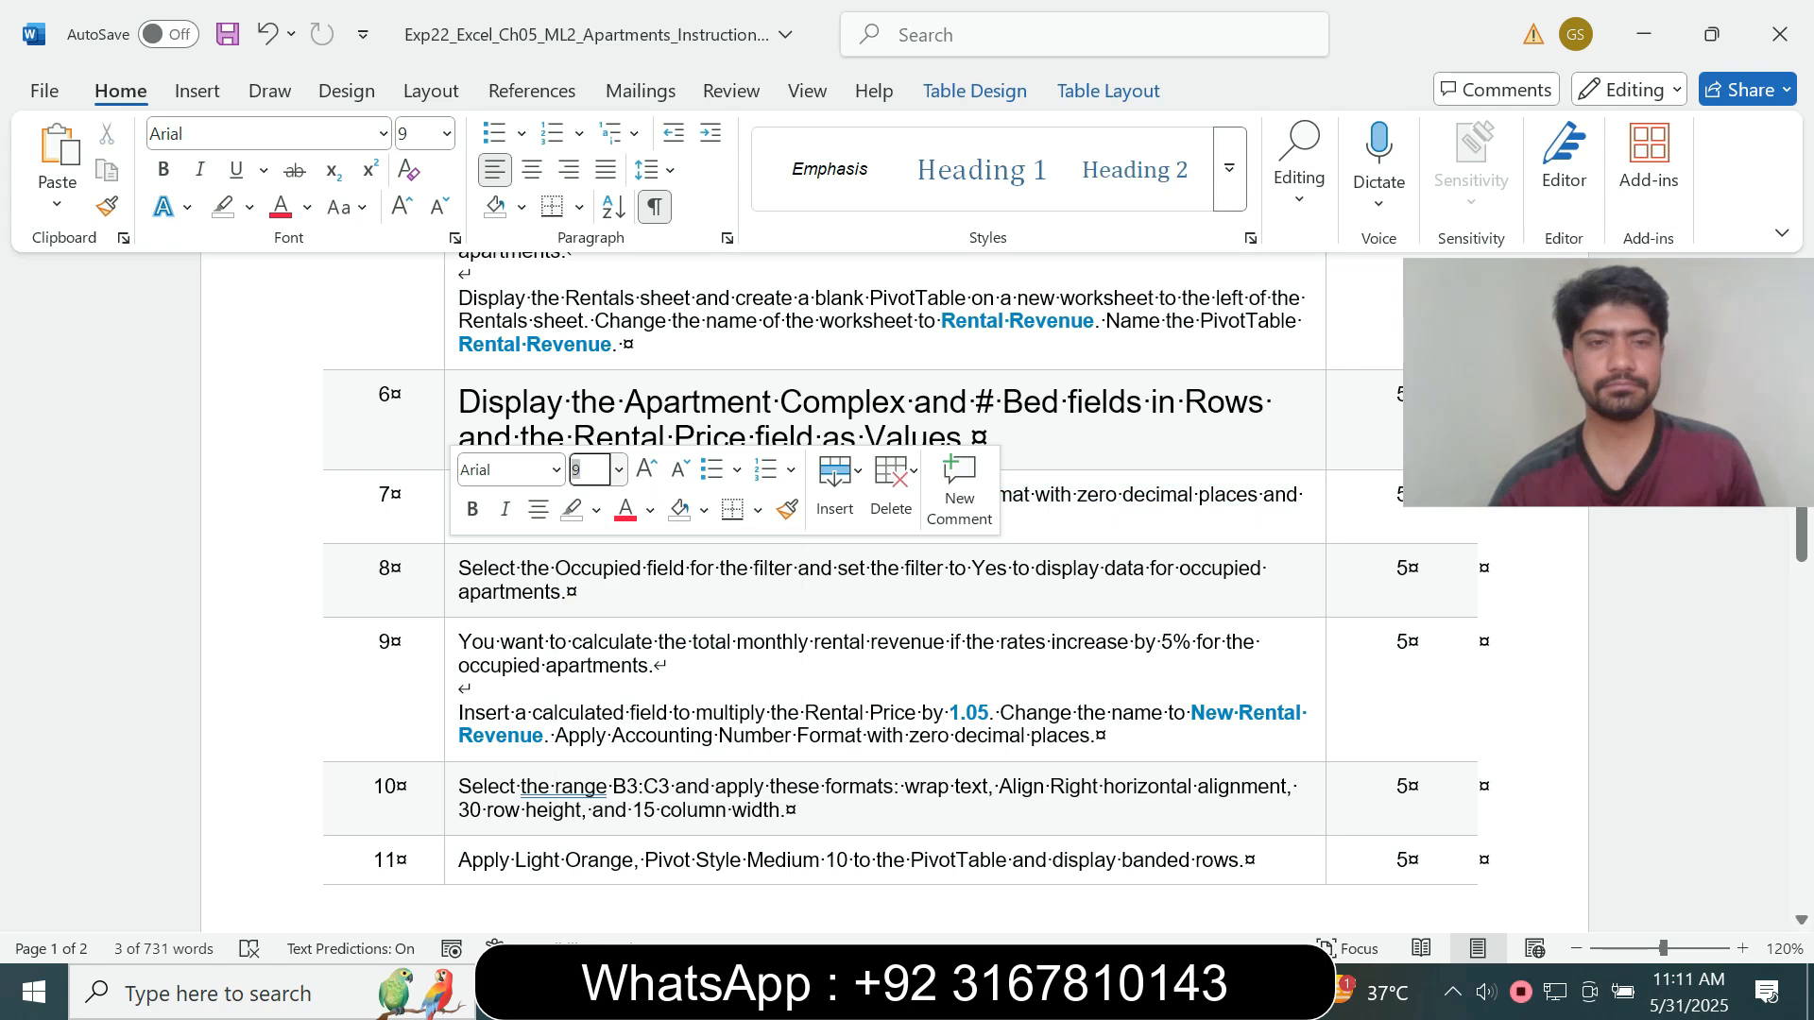
# - Set the step 8 instruction text to 14 pt and highlight it in turquoise
pyautogui.click(620, 514)
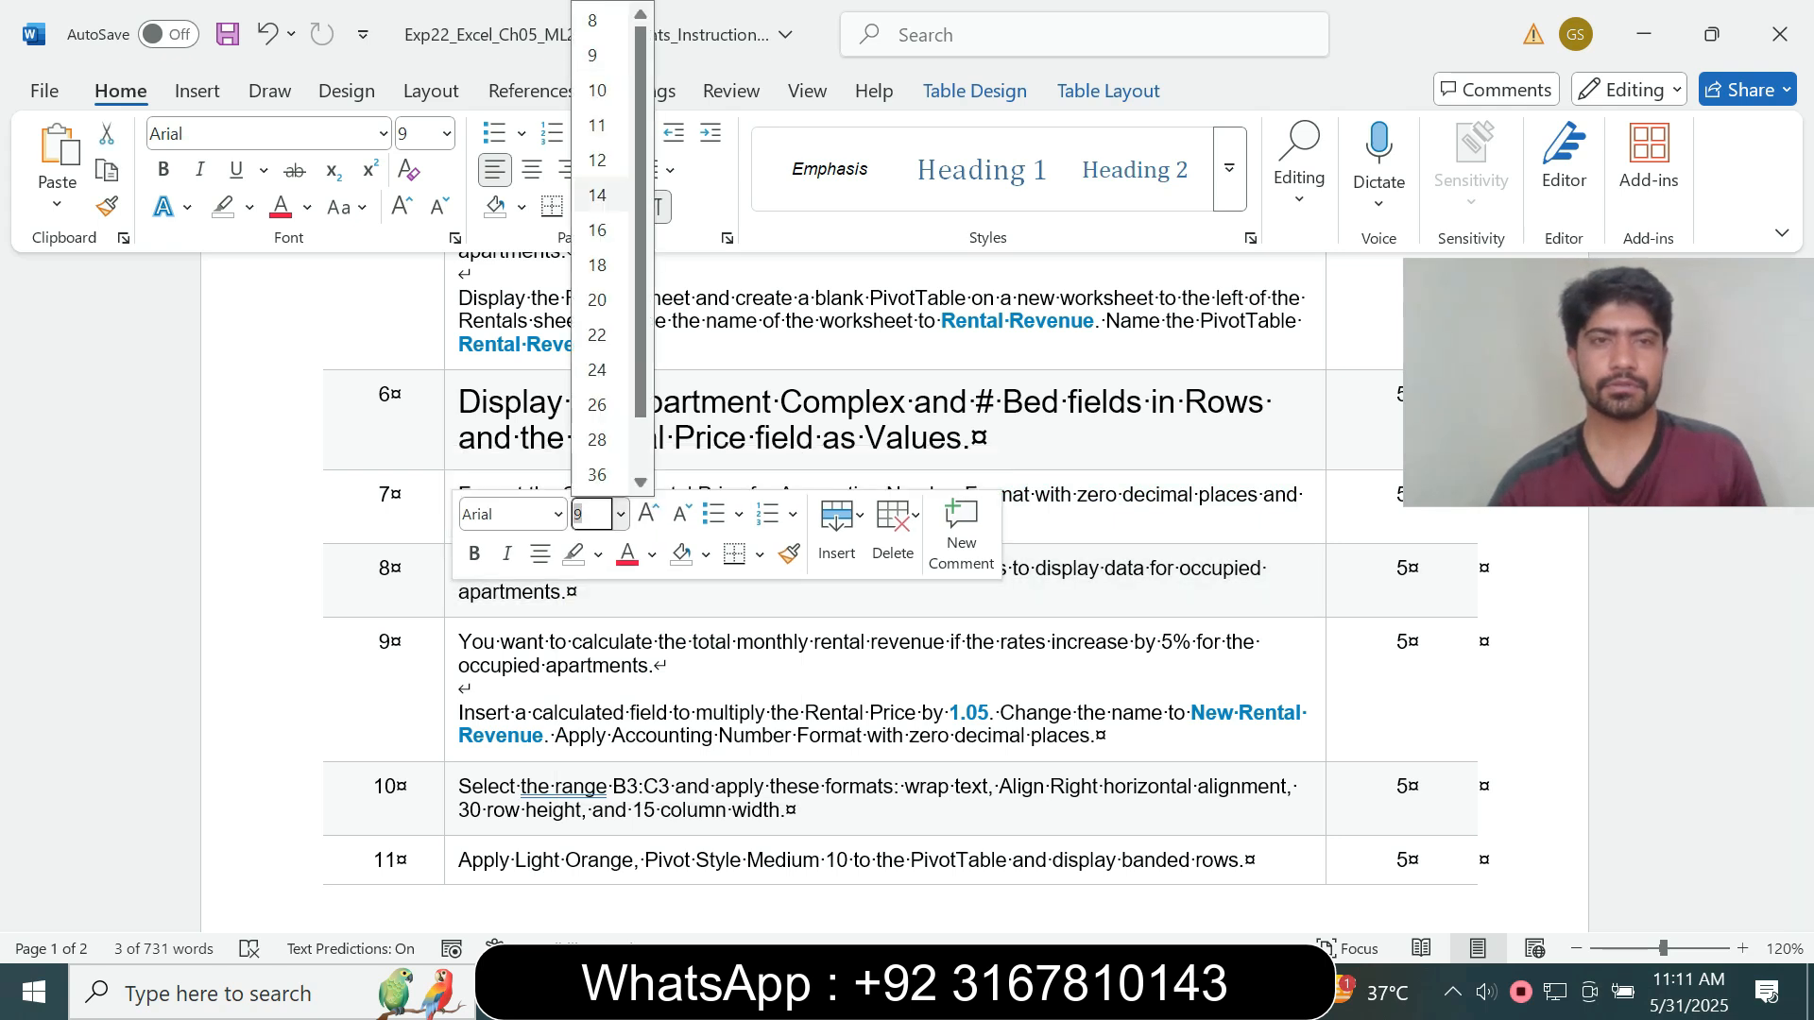
pyautogui.click(597, 195)
pyautogui.click(249, 206)
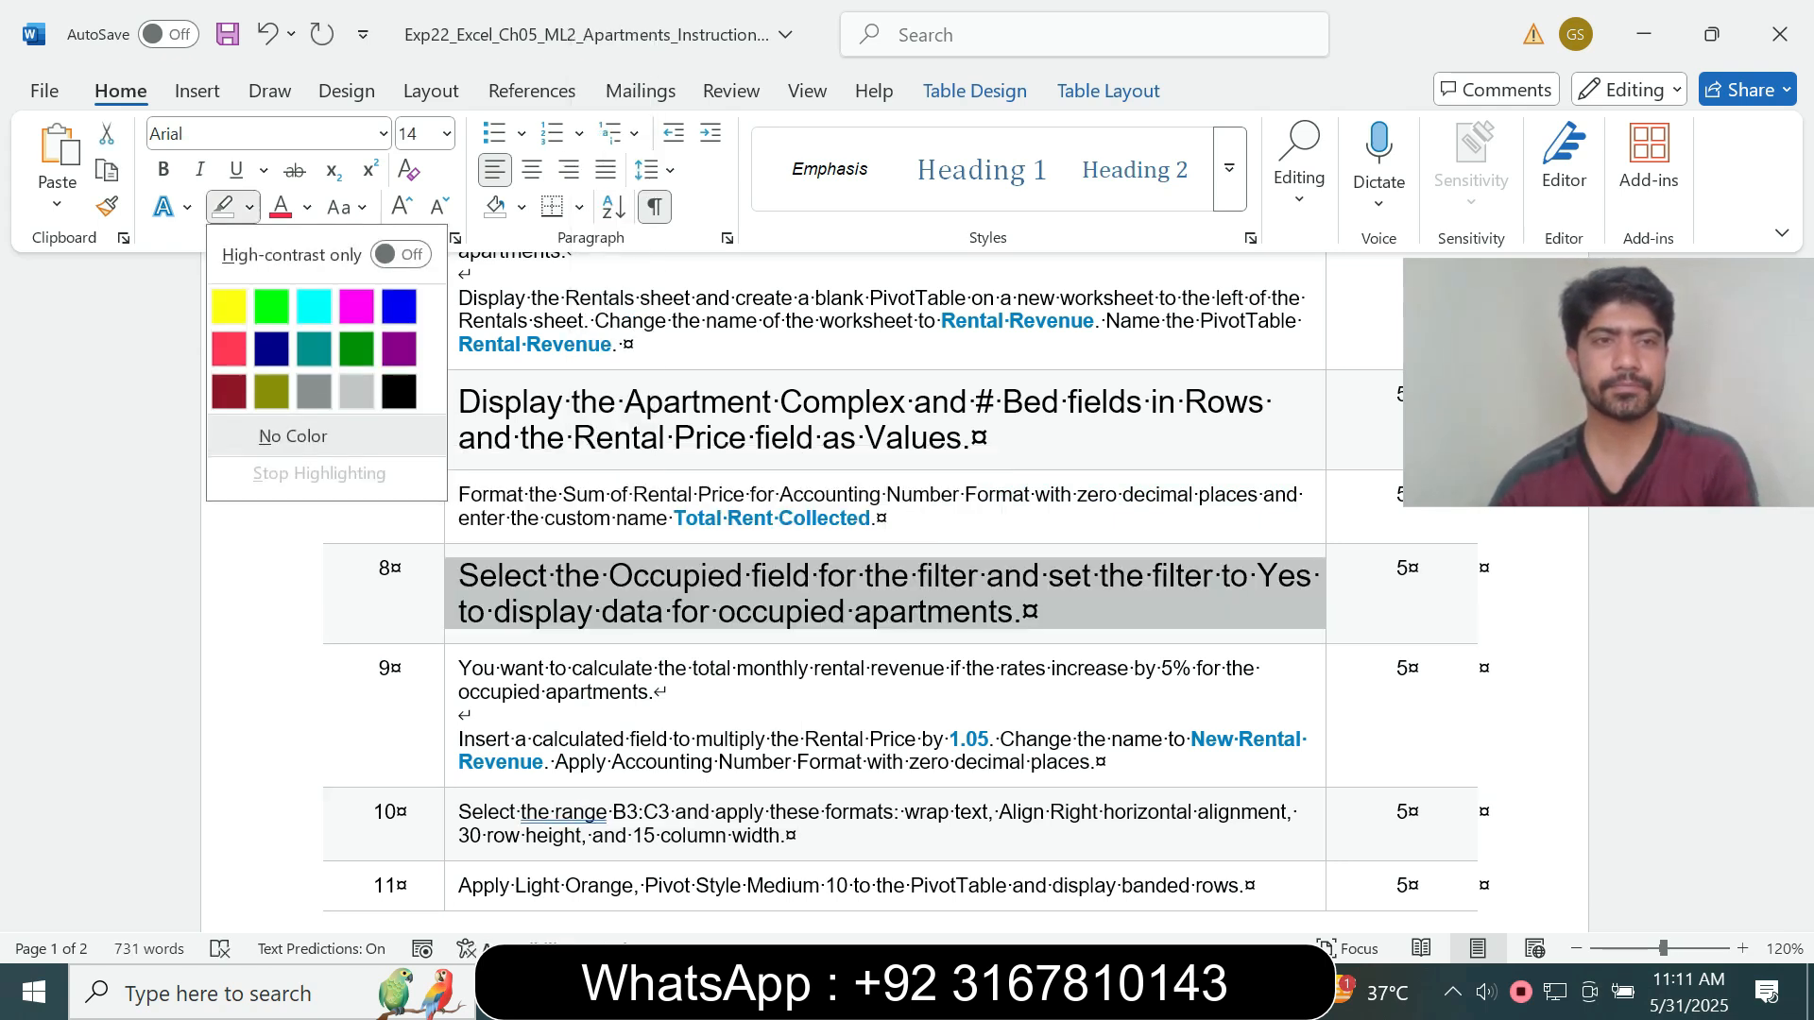
pyautogui.click(314, 306)
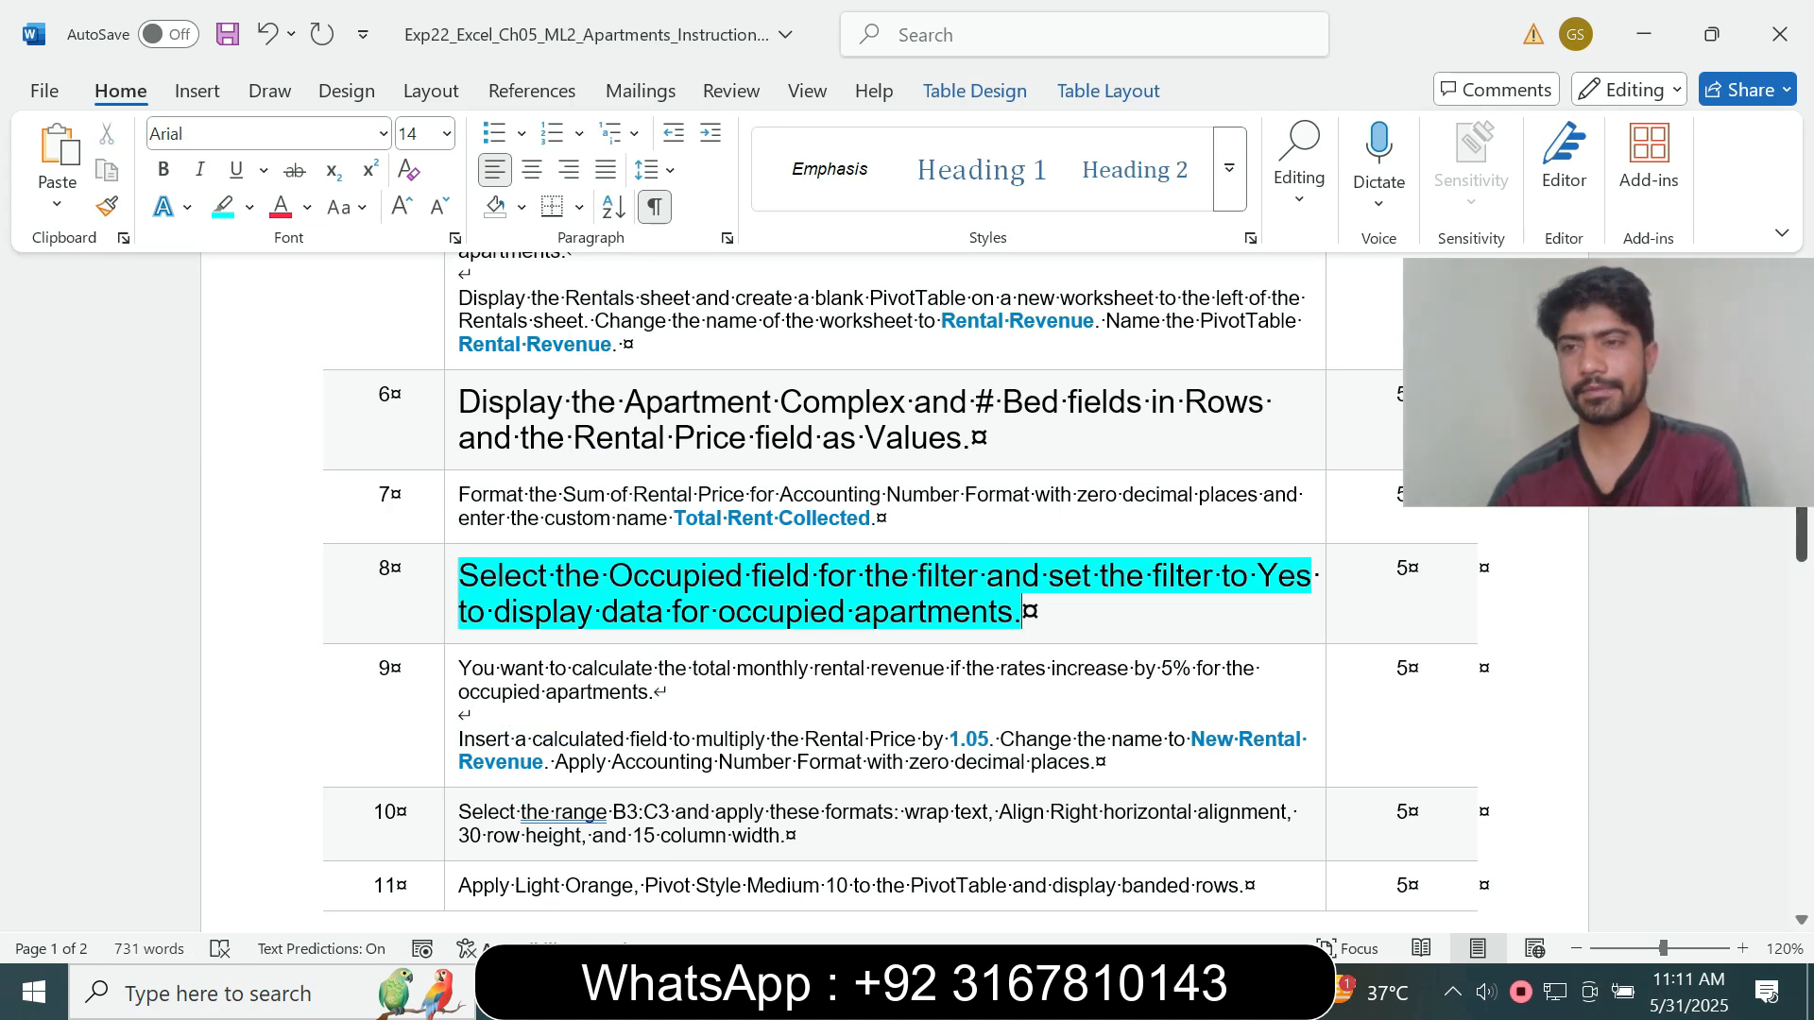
# - Read the start of step 8 in Word, and in Excel add the Occupied field to the PivotTable's filters
pyautogui.scroll(-2, 897, 567)
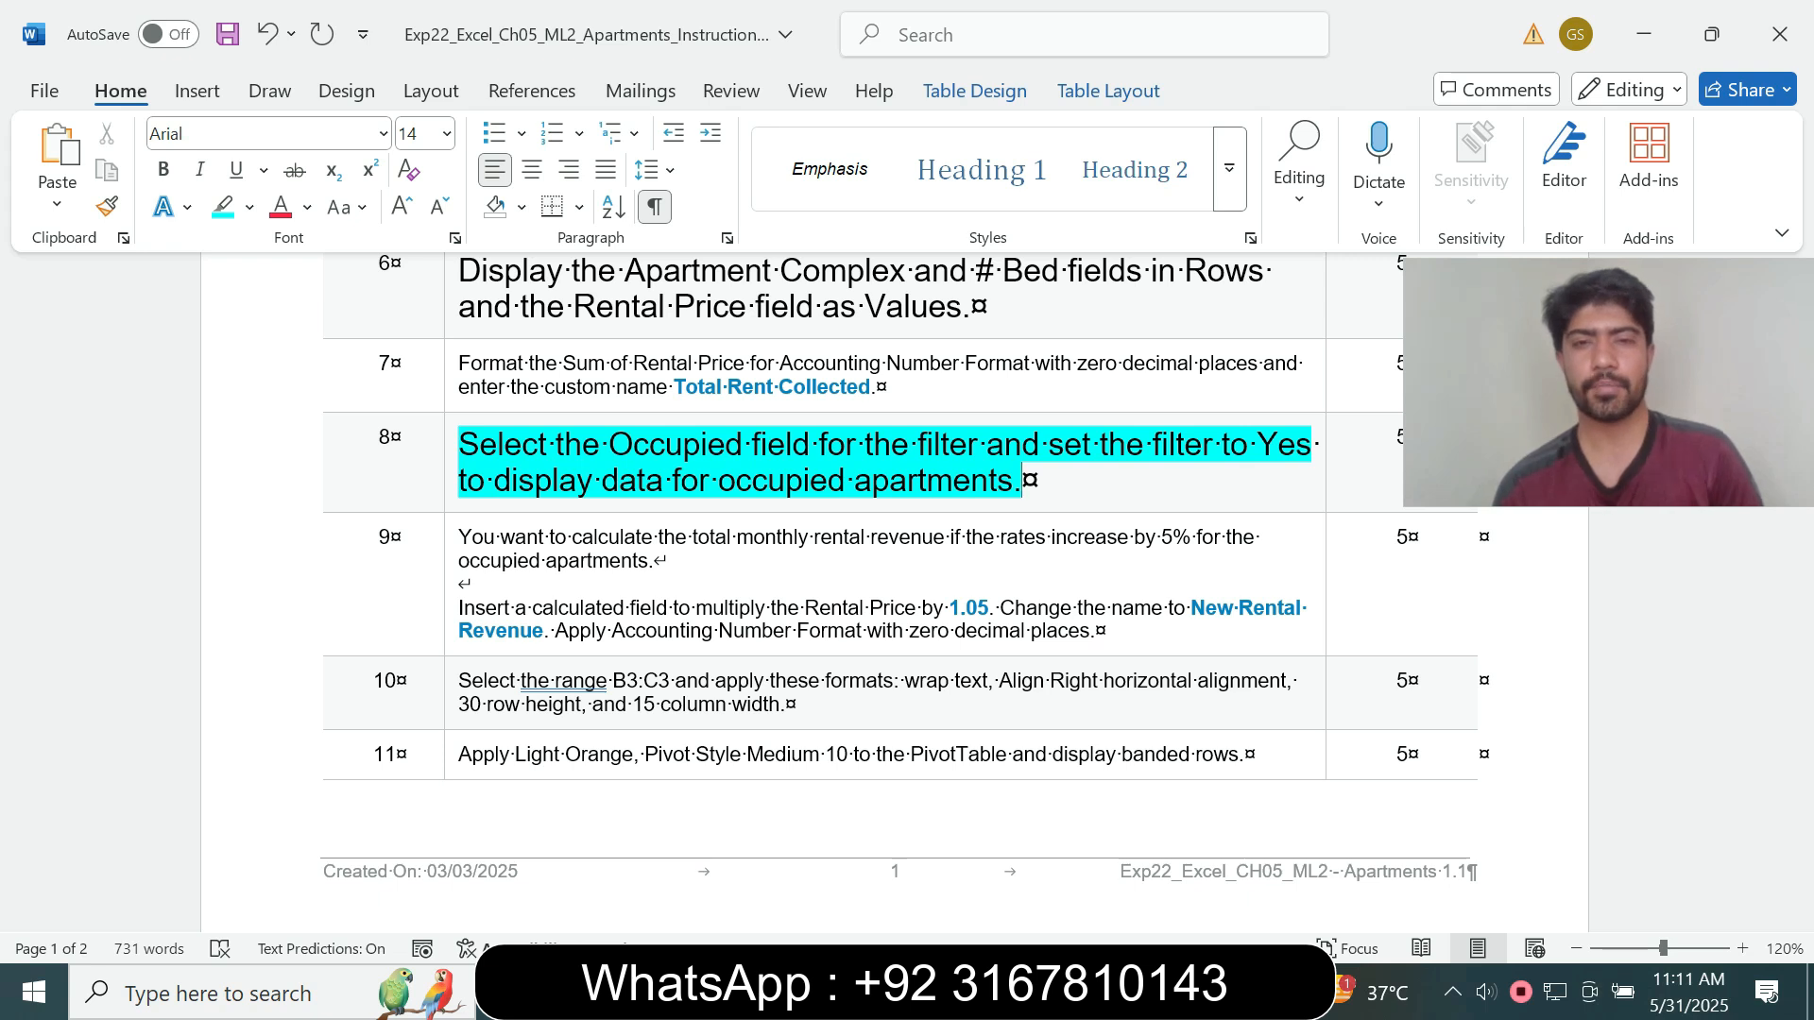
pyautogui.moveTo(546, 444); pyautogui.dragTo(916, 446)
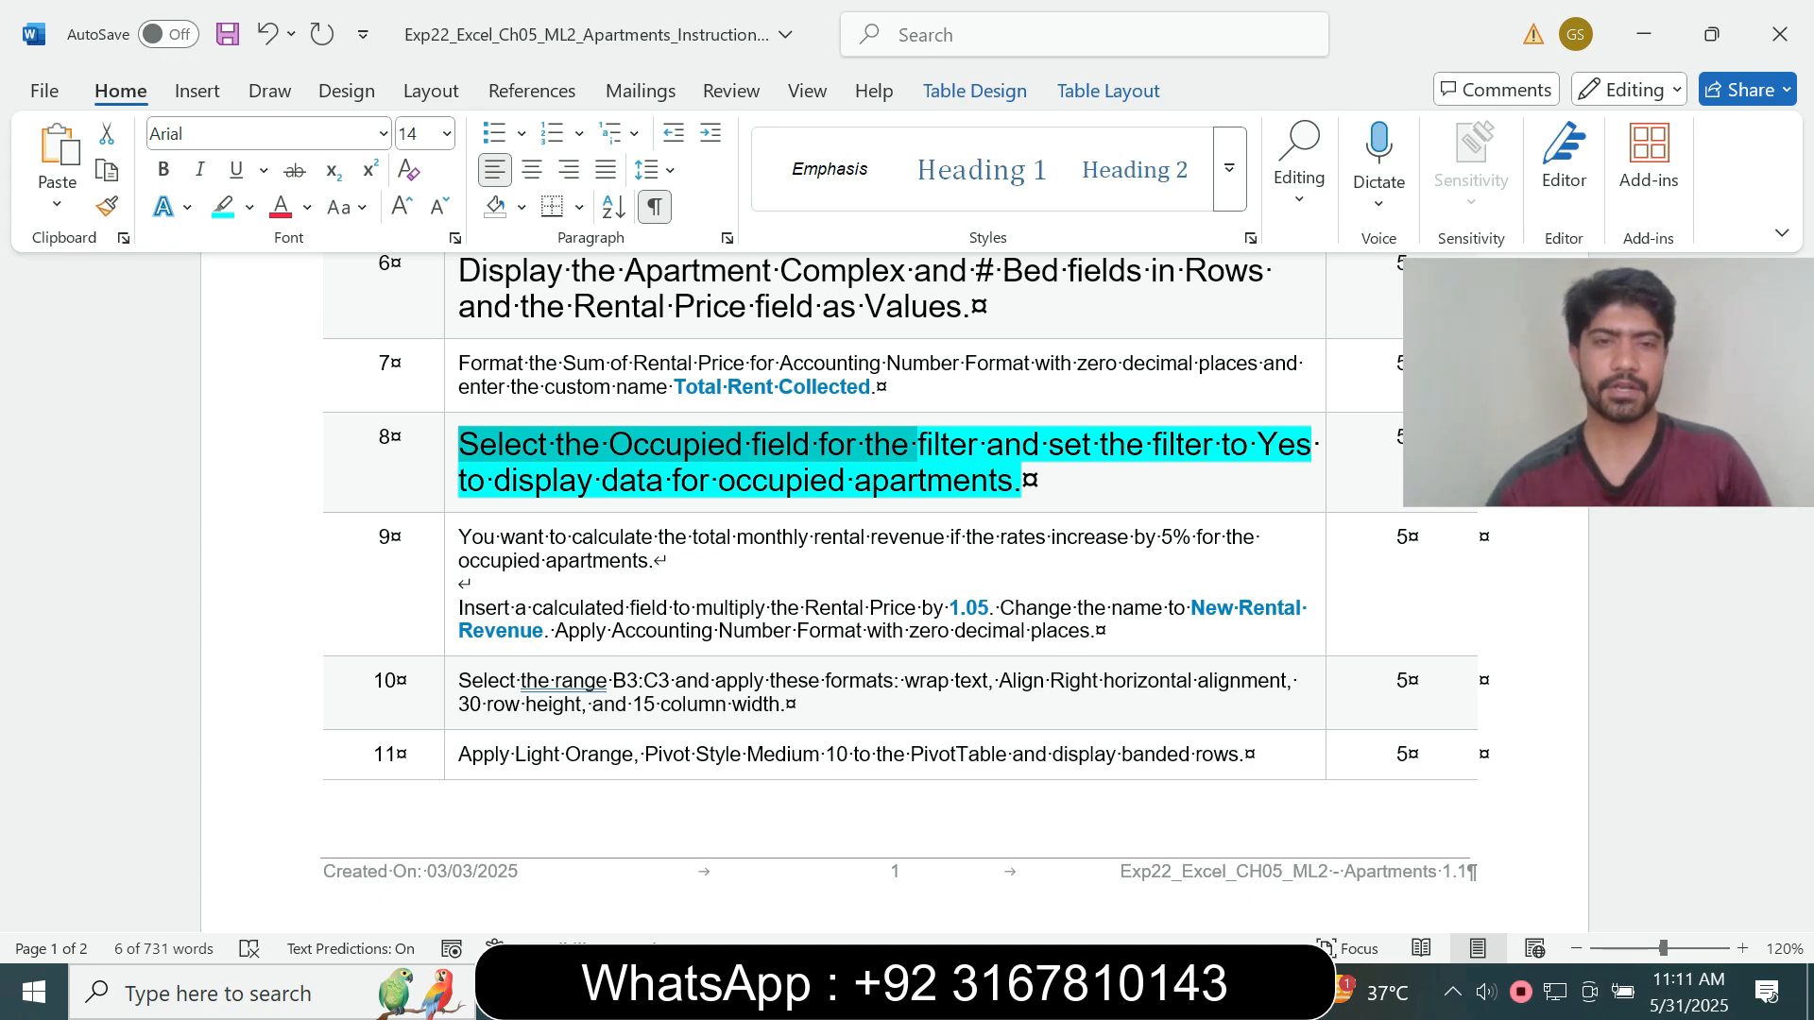
pyautogui.click(740, 444)
pyautogui.moveTo(740, 444); pyautogui.dragTo(555, 444)
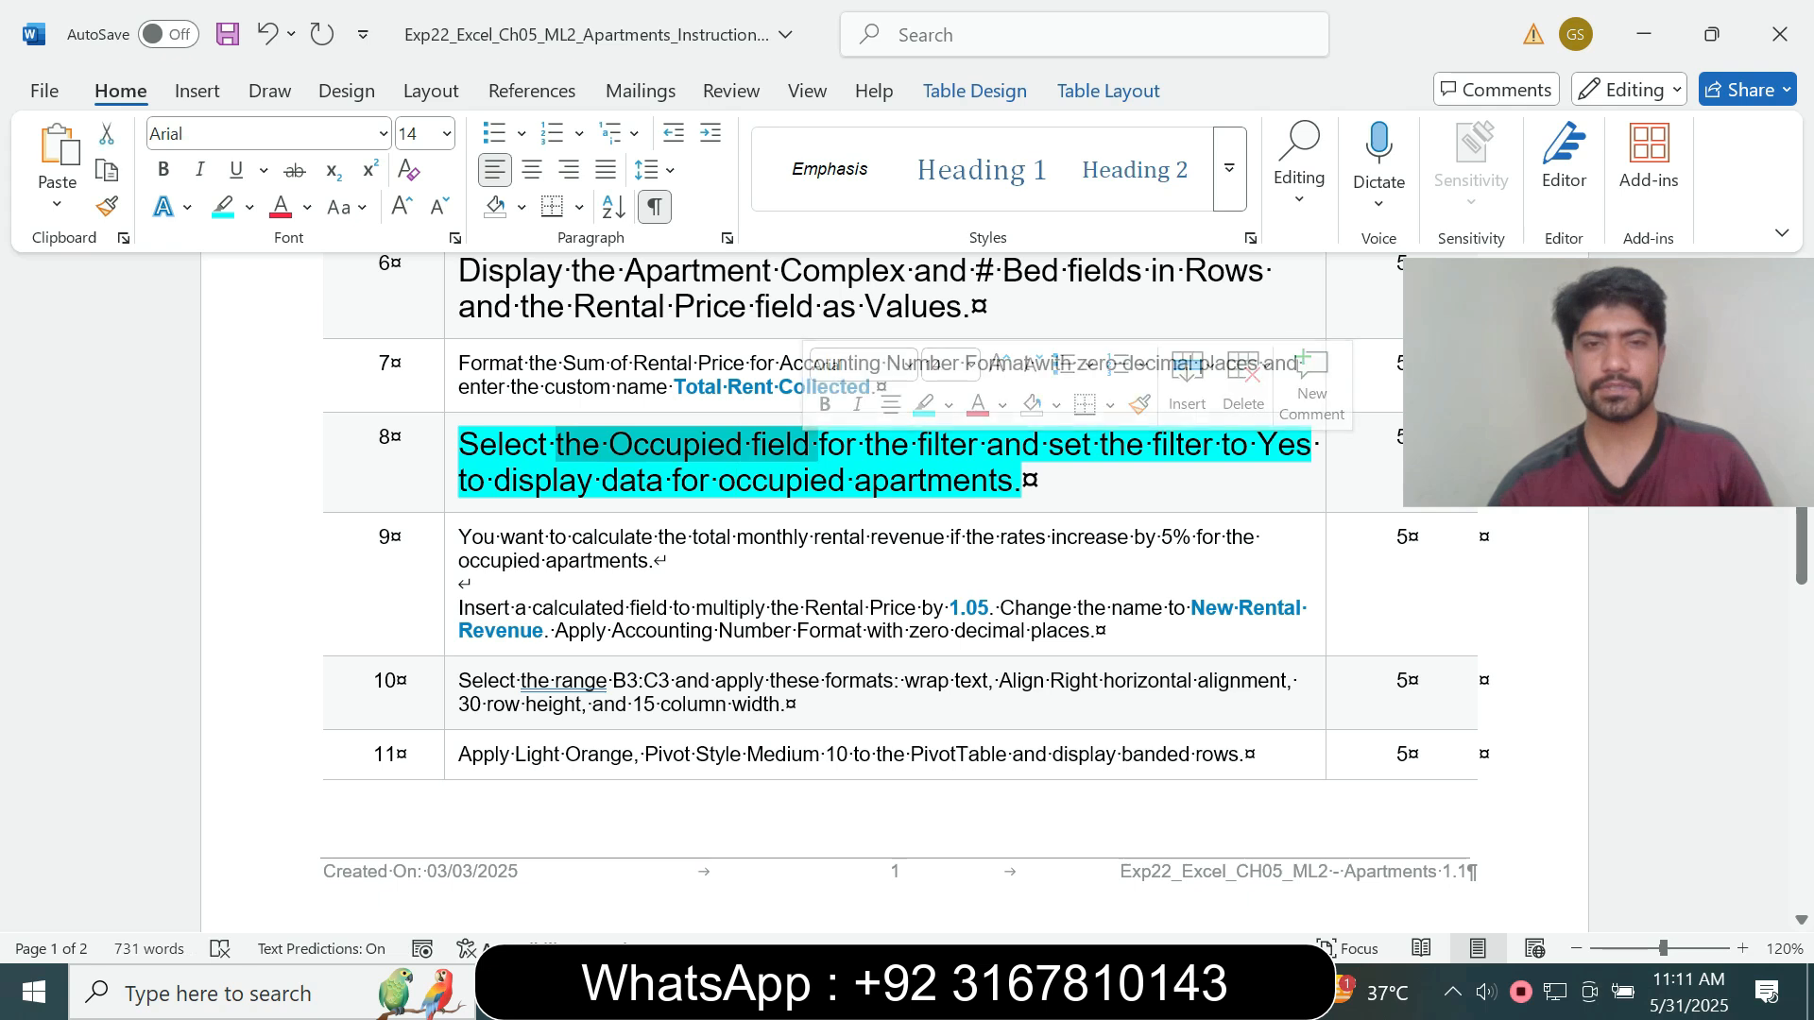
pyautogui.hotkey('alt', 'Tab')
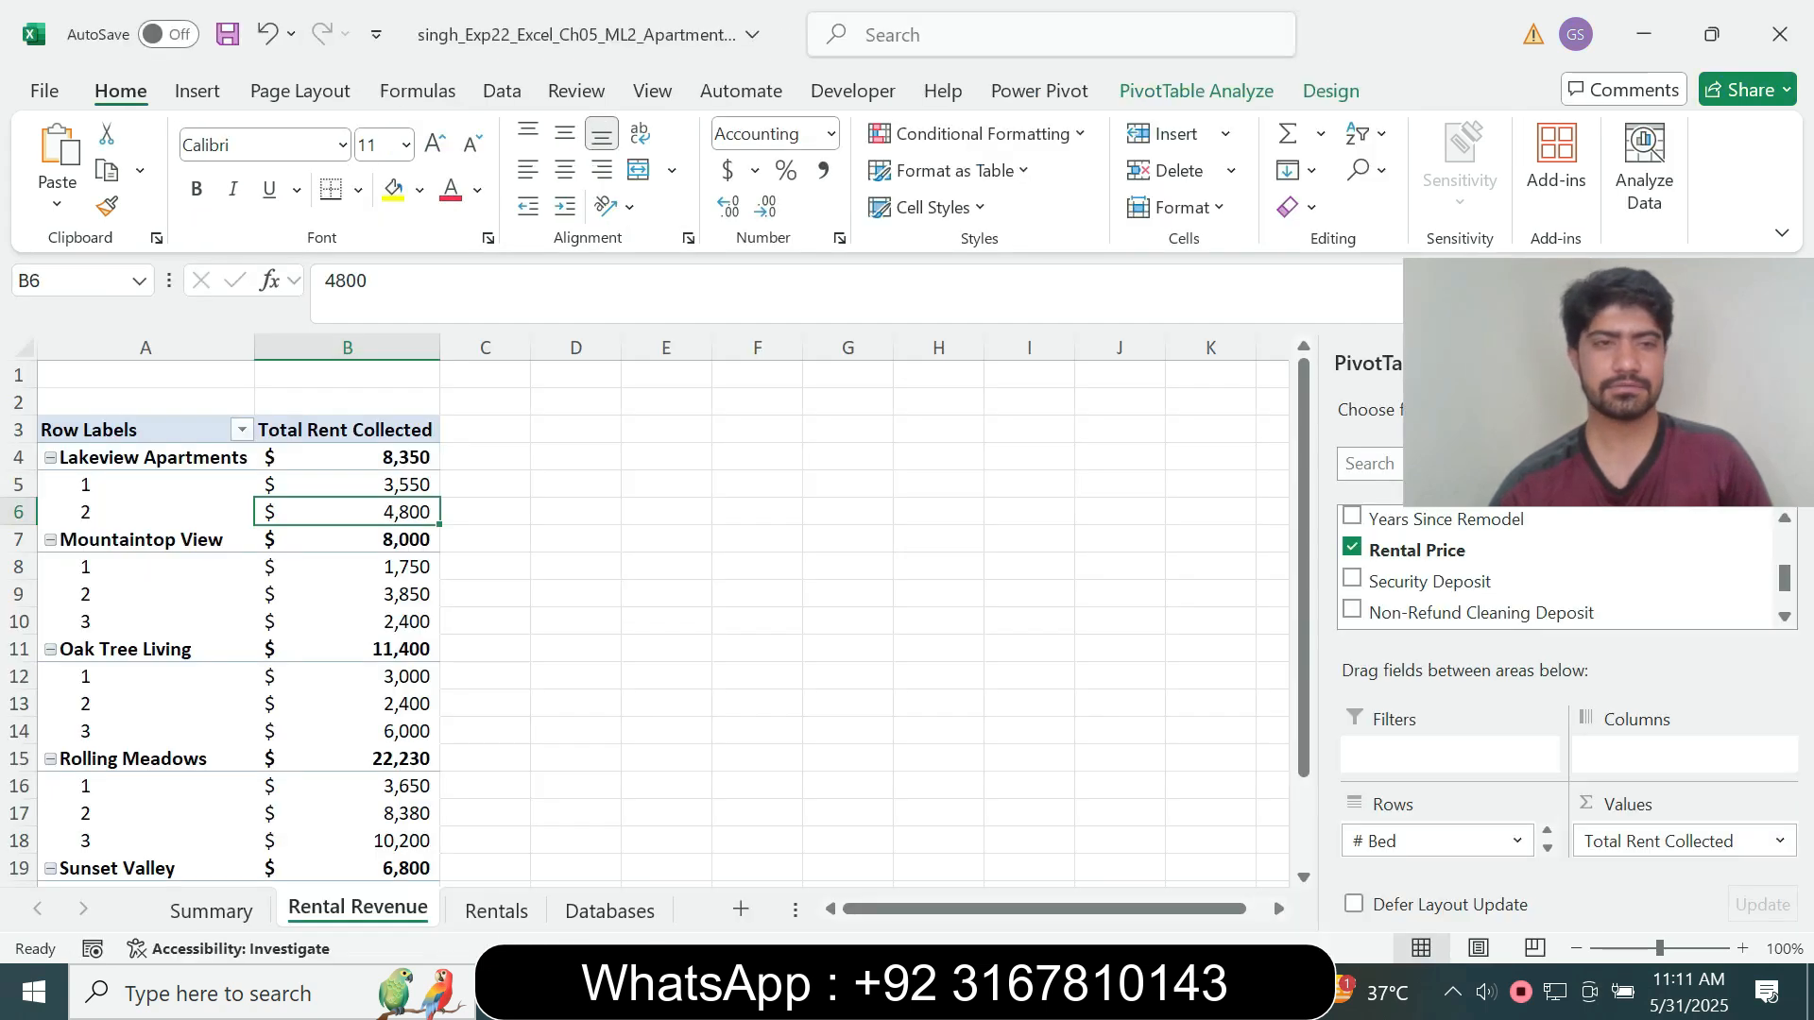
pyautogui.hotkey('alt', 'Tab')
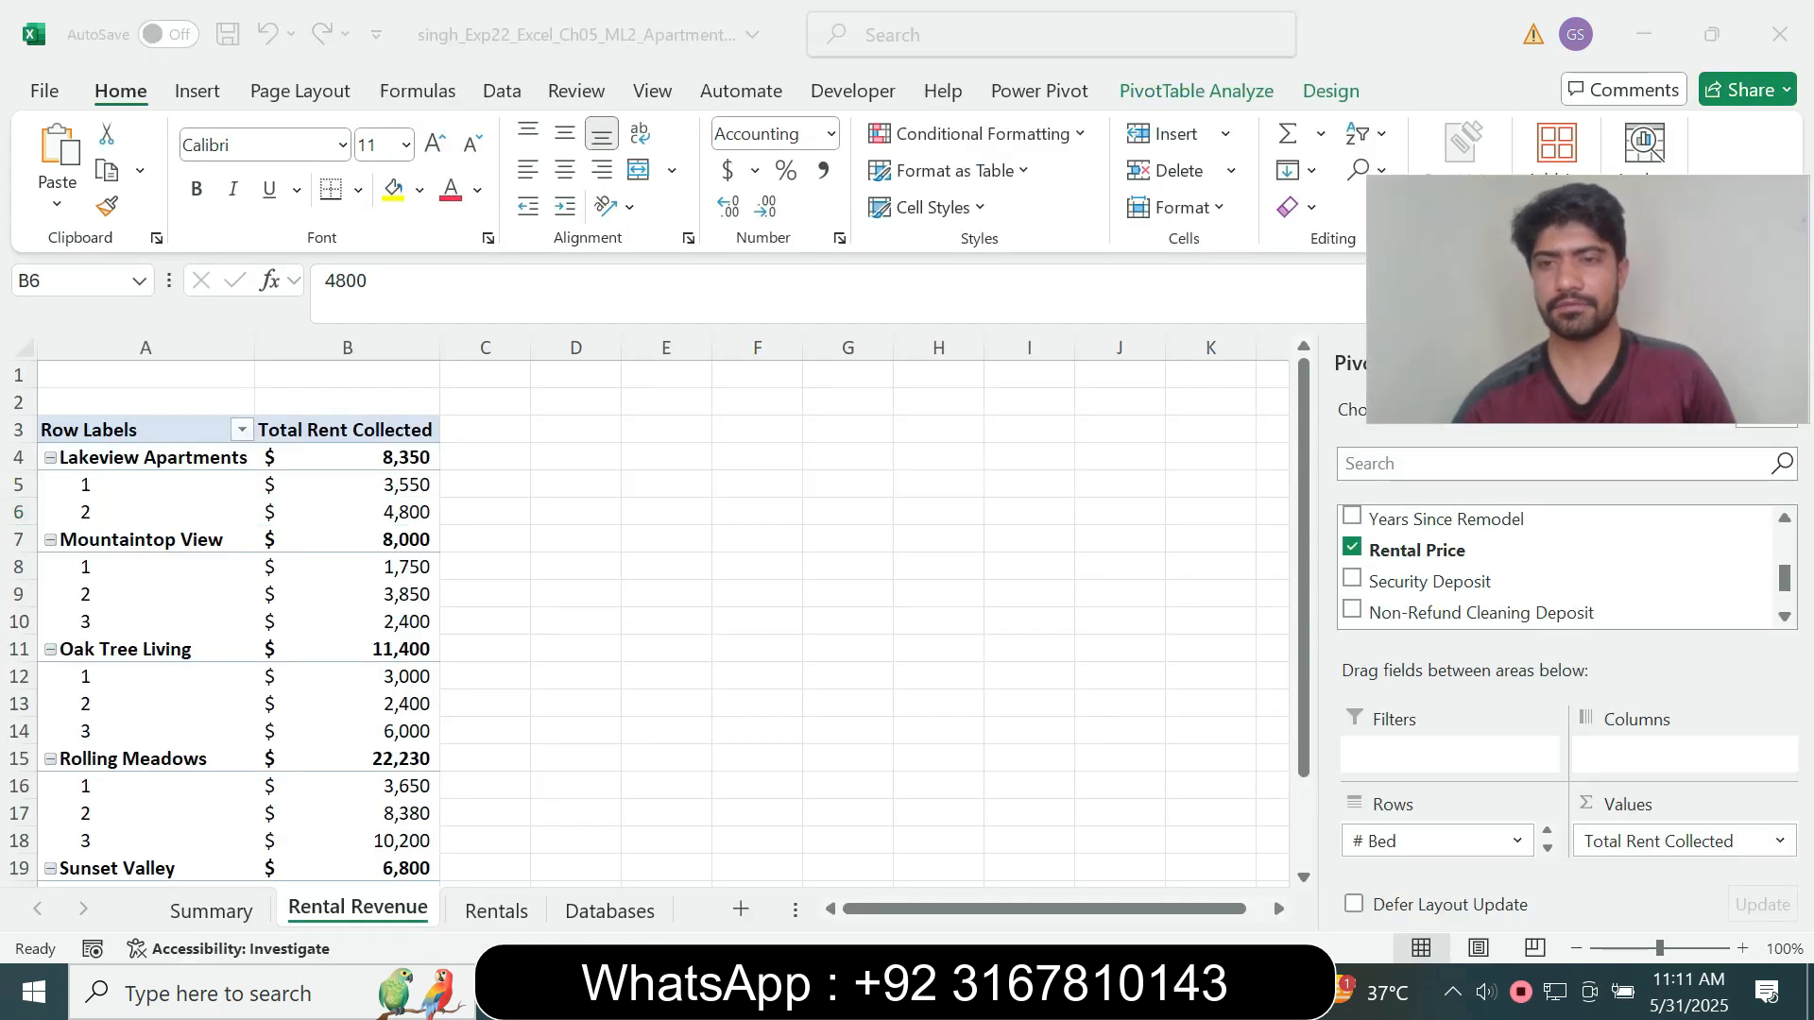
pyautogui.hotkey('alt', 'Tab')
pyautogui.scroll(3, 1559, 567)
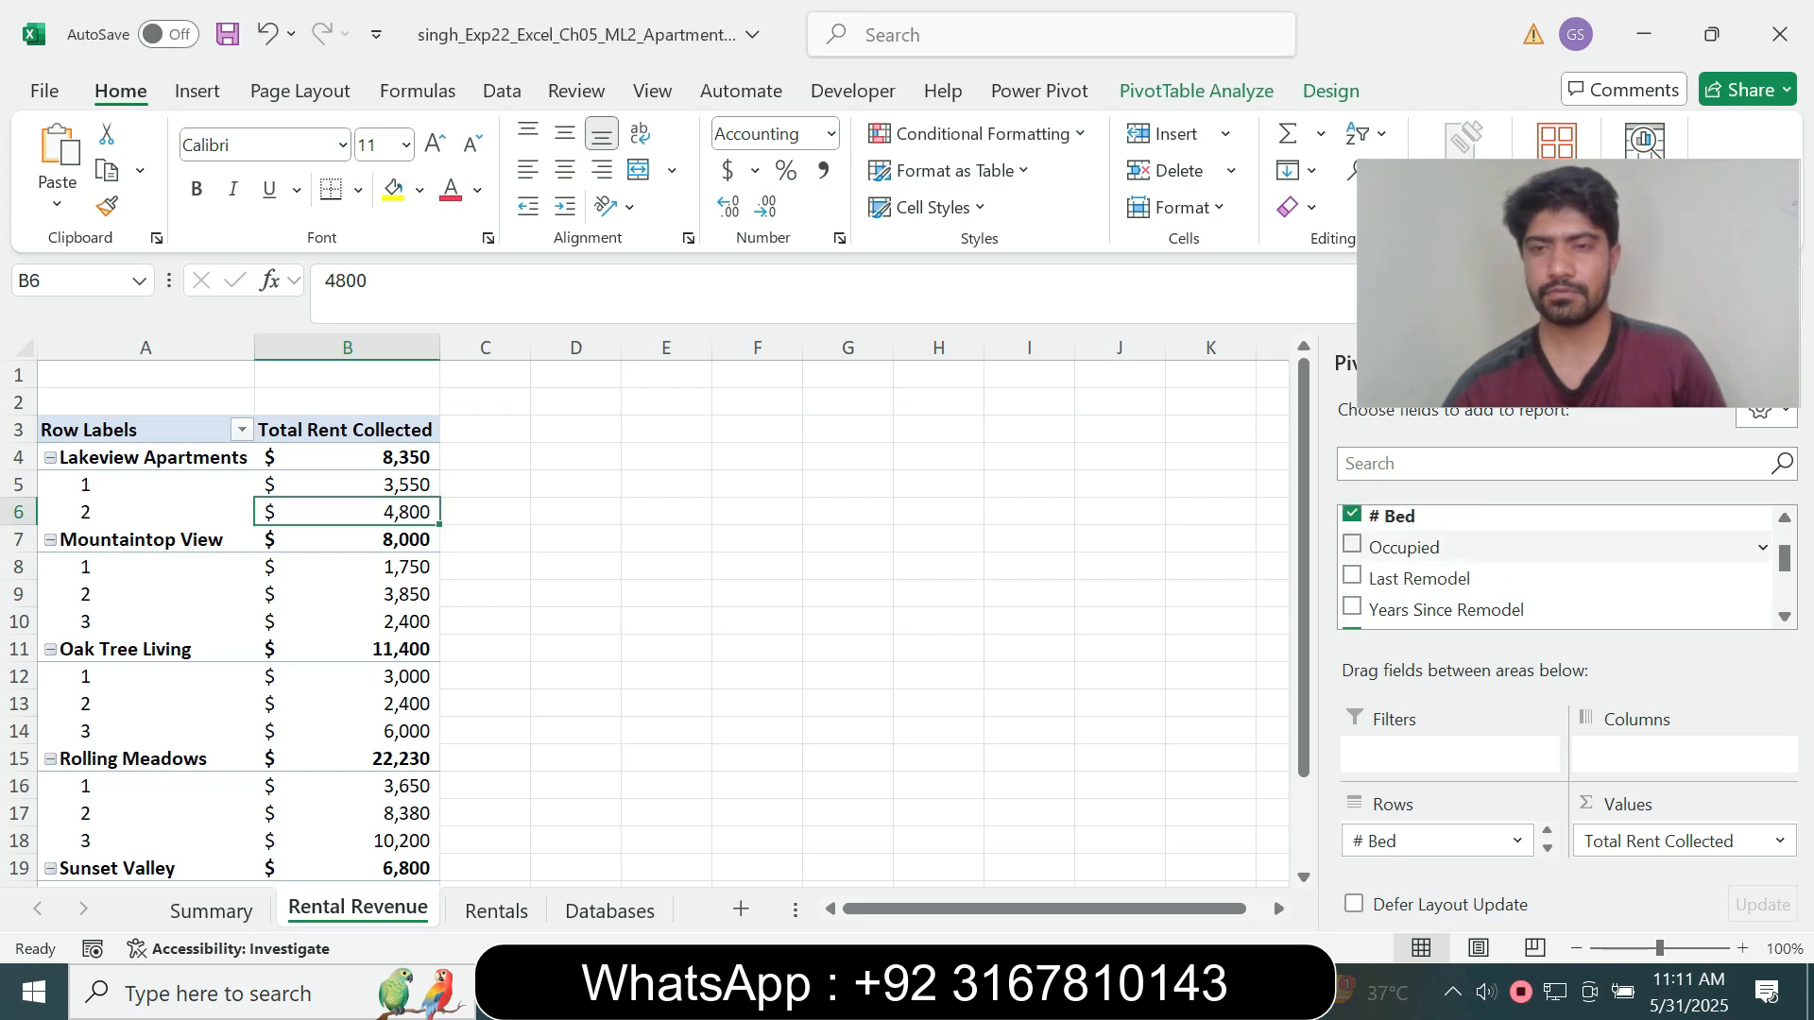
pyautogui.scroll(-2, 1559, 567)
pyautogui.moveTo(1417, 508); pyautogui.dragTo(1451, 755)
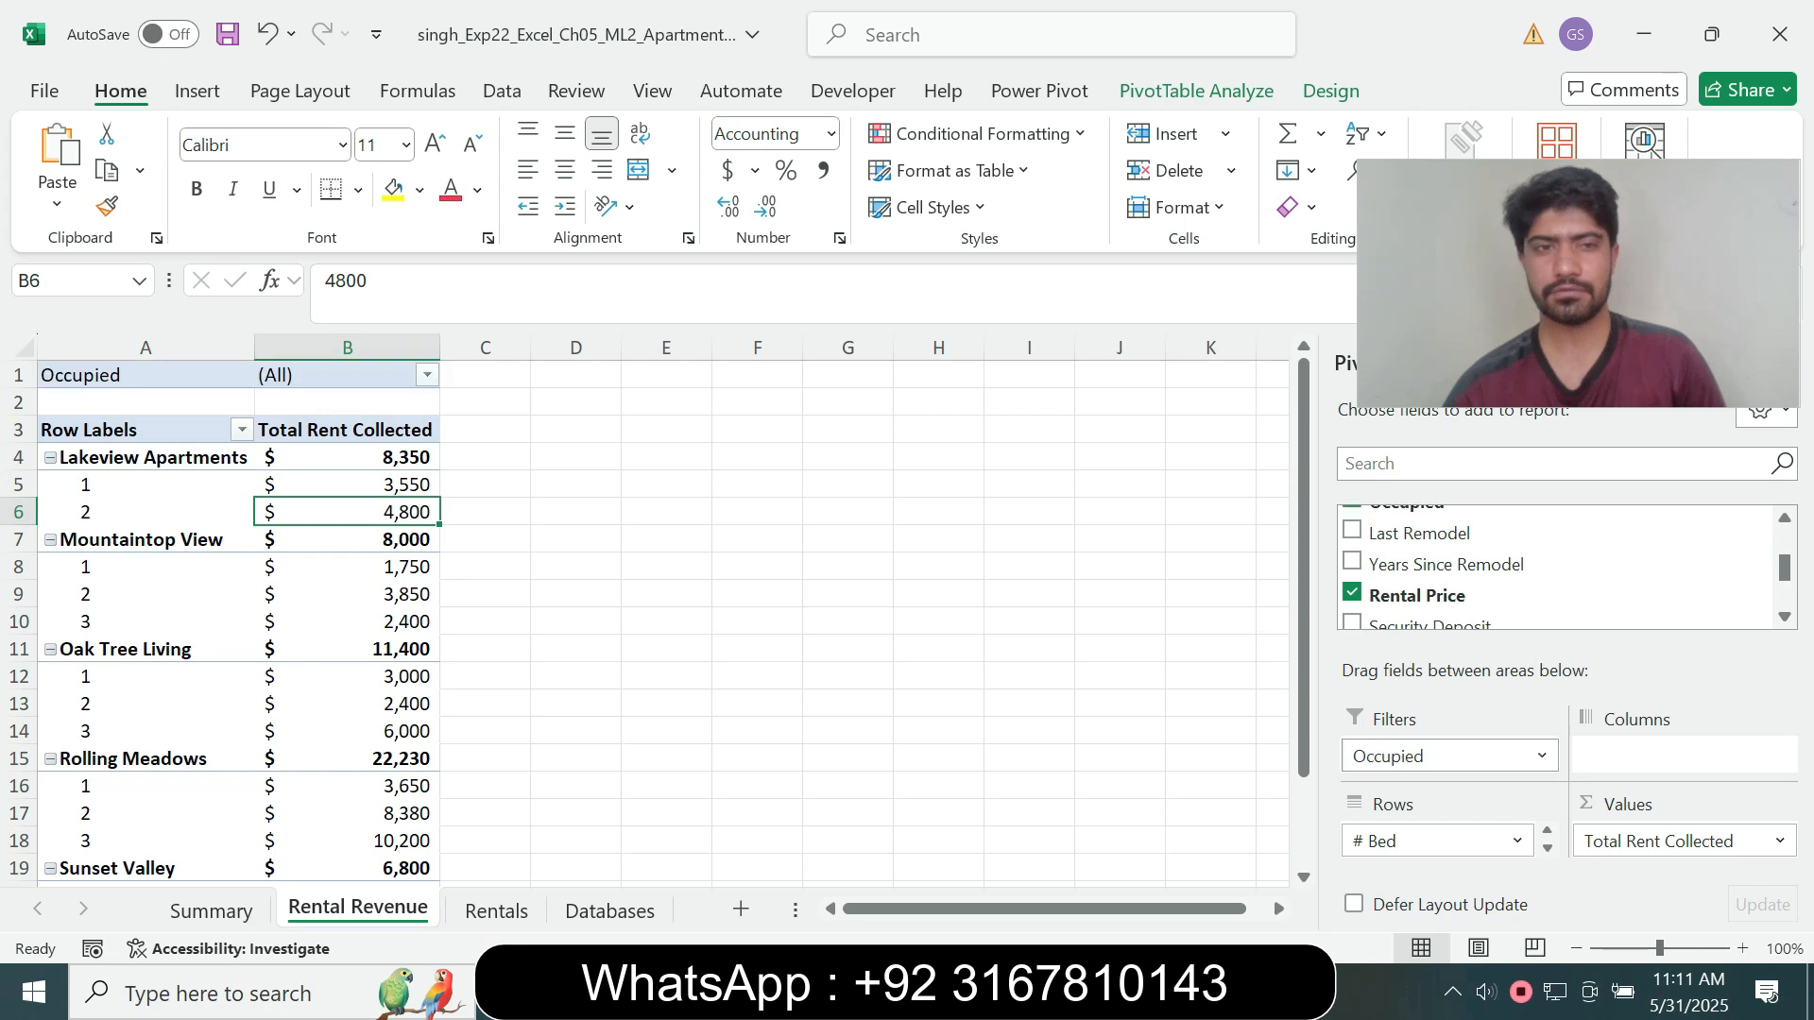
# - Check the filter value in Word's step 8, and in Excel set the Occupied filter to Yes only, with multiple item selection enabled
pyautogui.hotkey('alt', 'Tab')
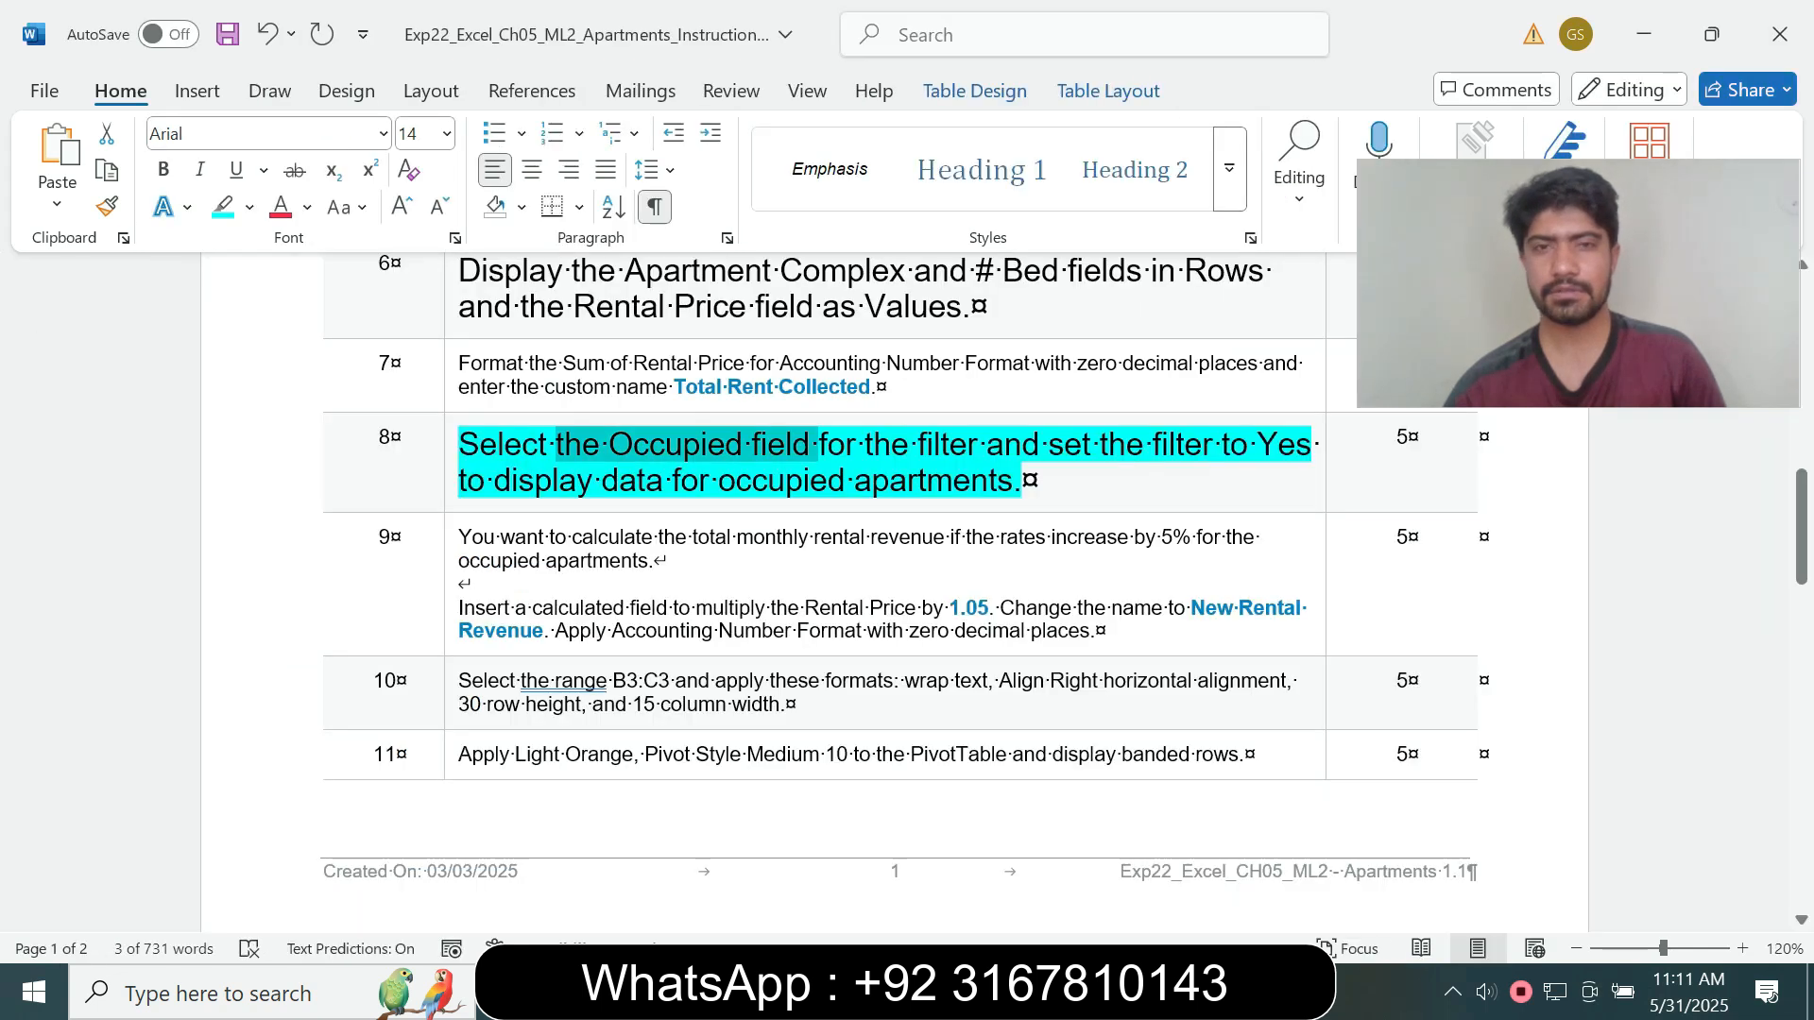
pyautogui.click(874, 444)
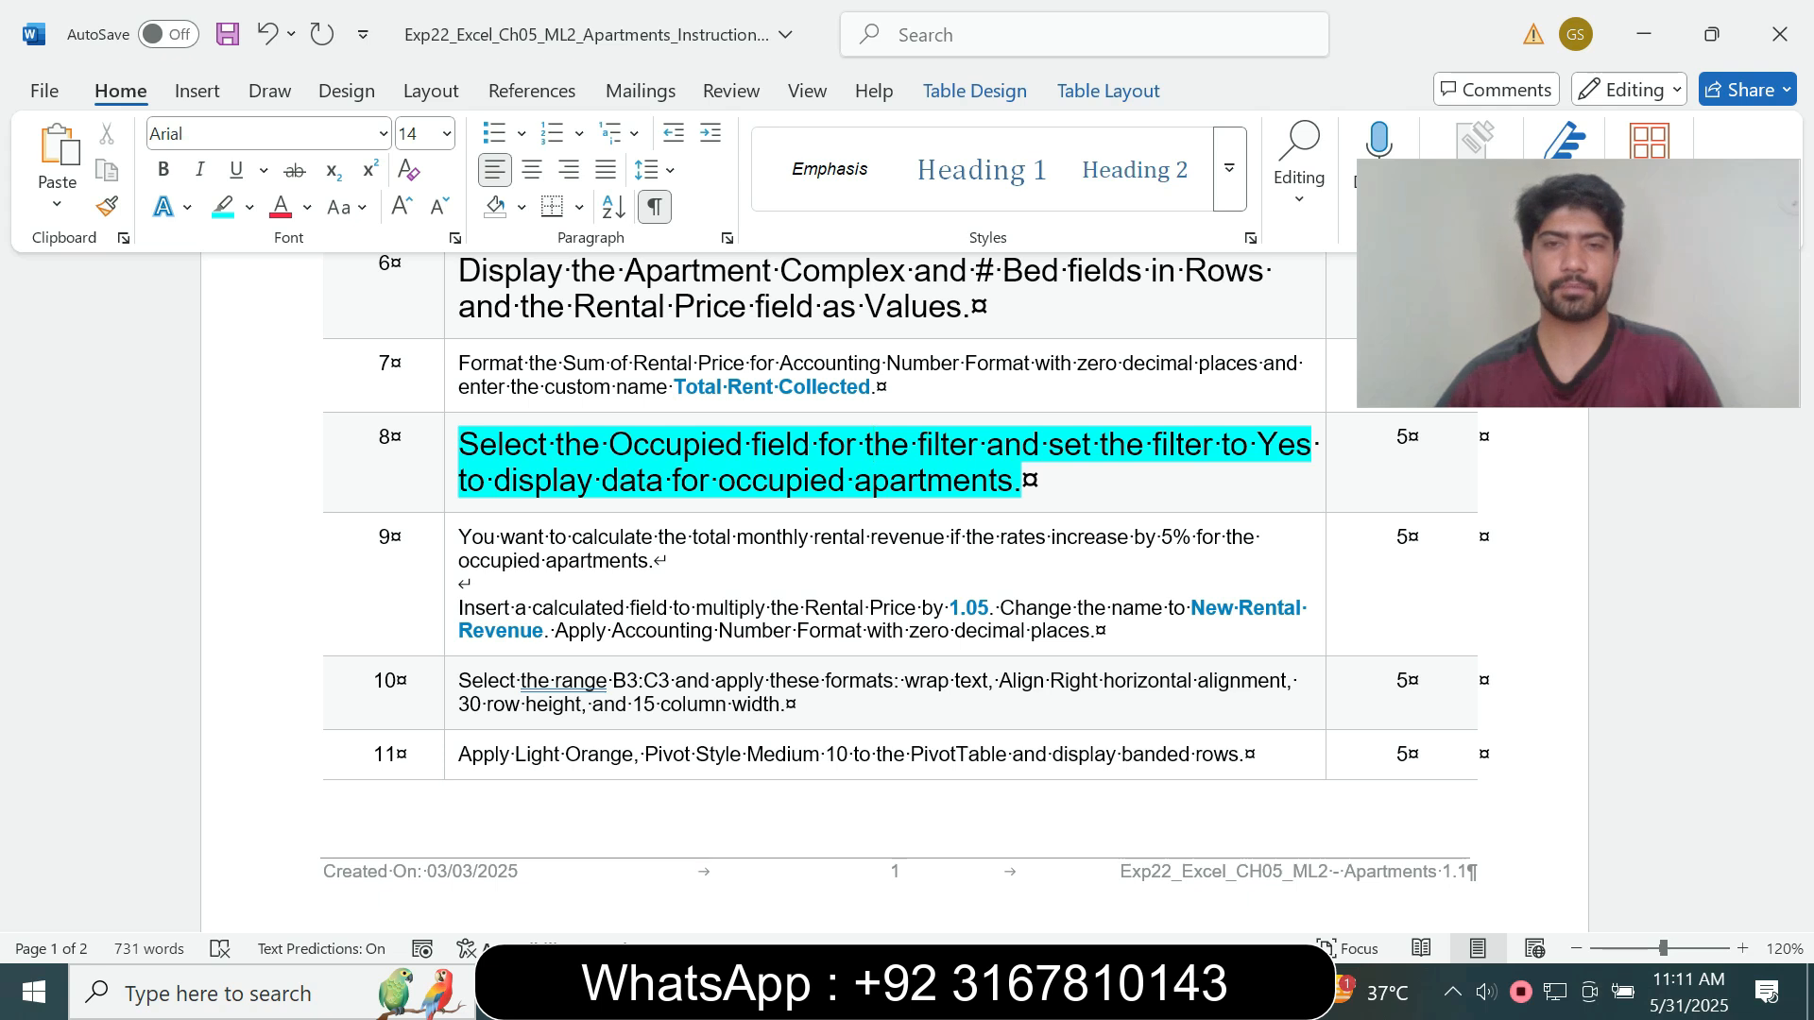
pyautogui.moveTo(918, 444); pyautogui.dragTo(1221, 444)
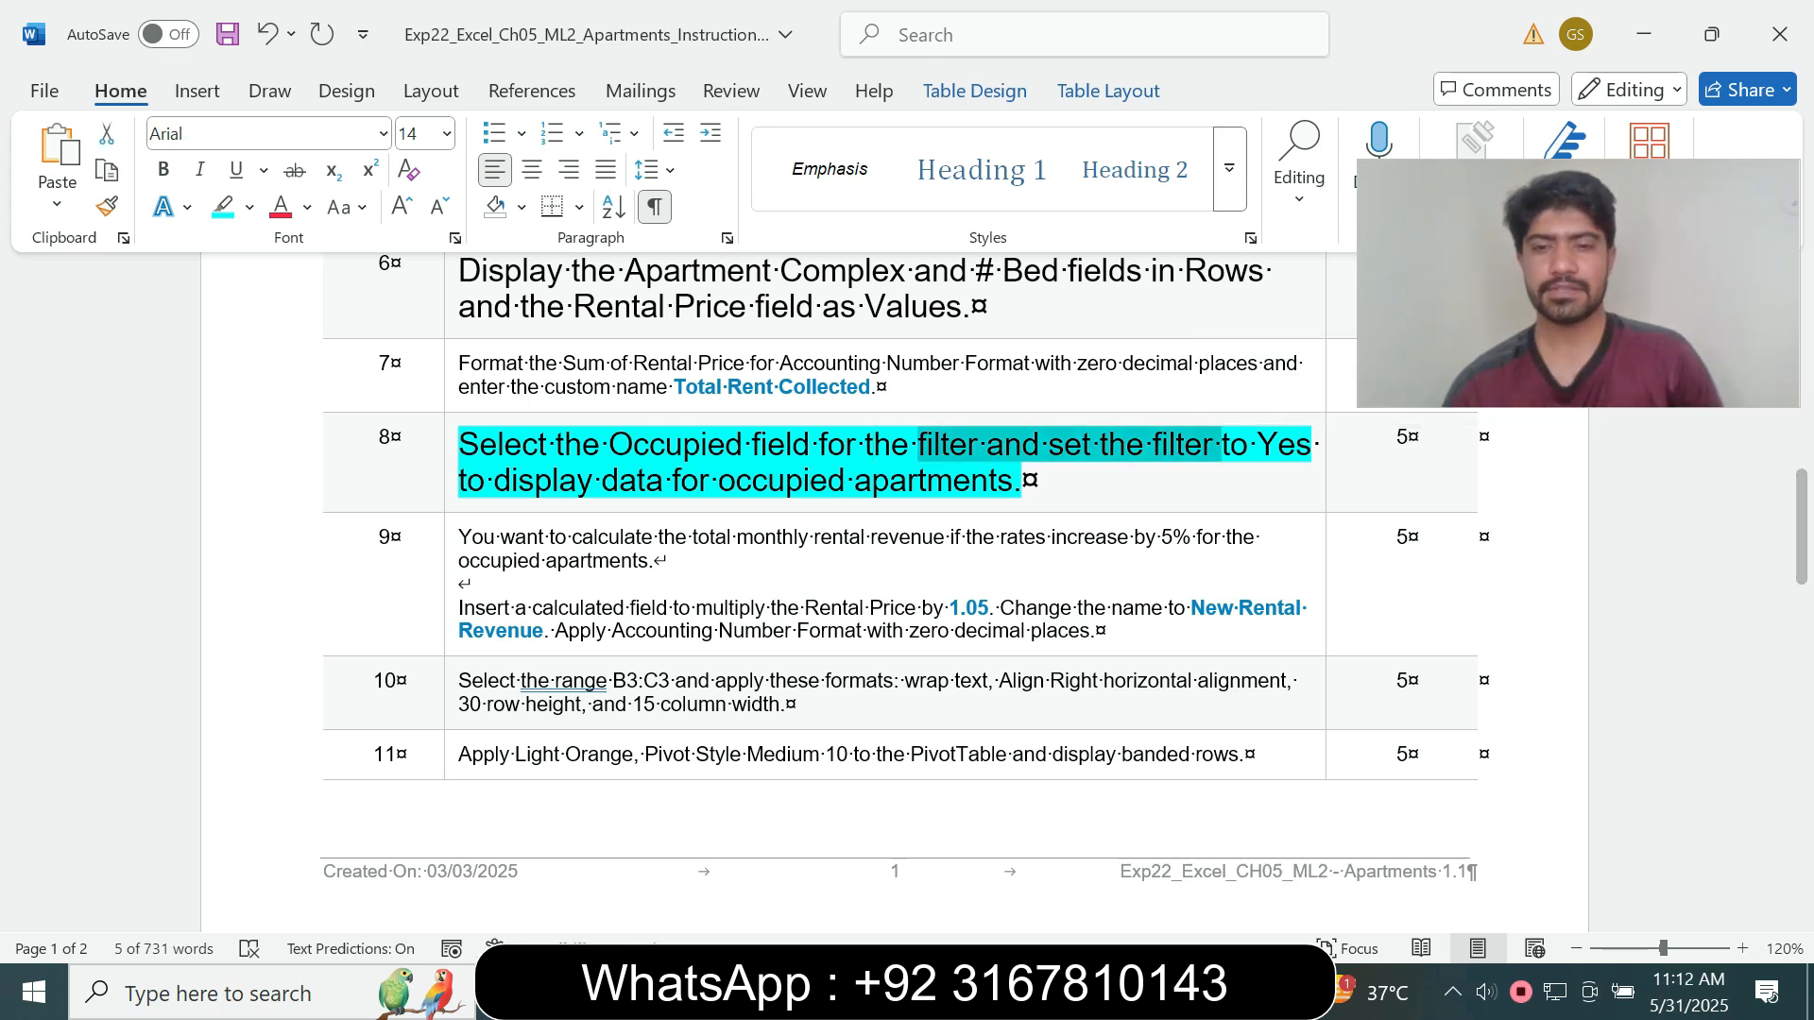
pyautogui.hotkey('alt', 'Tab')
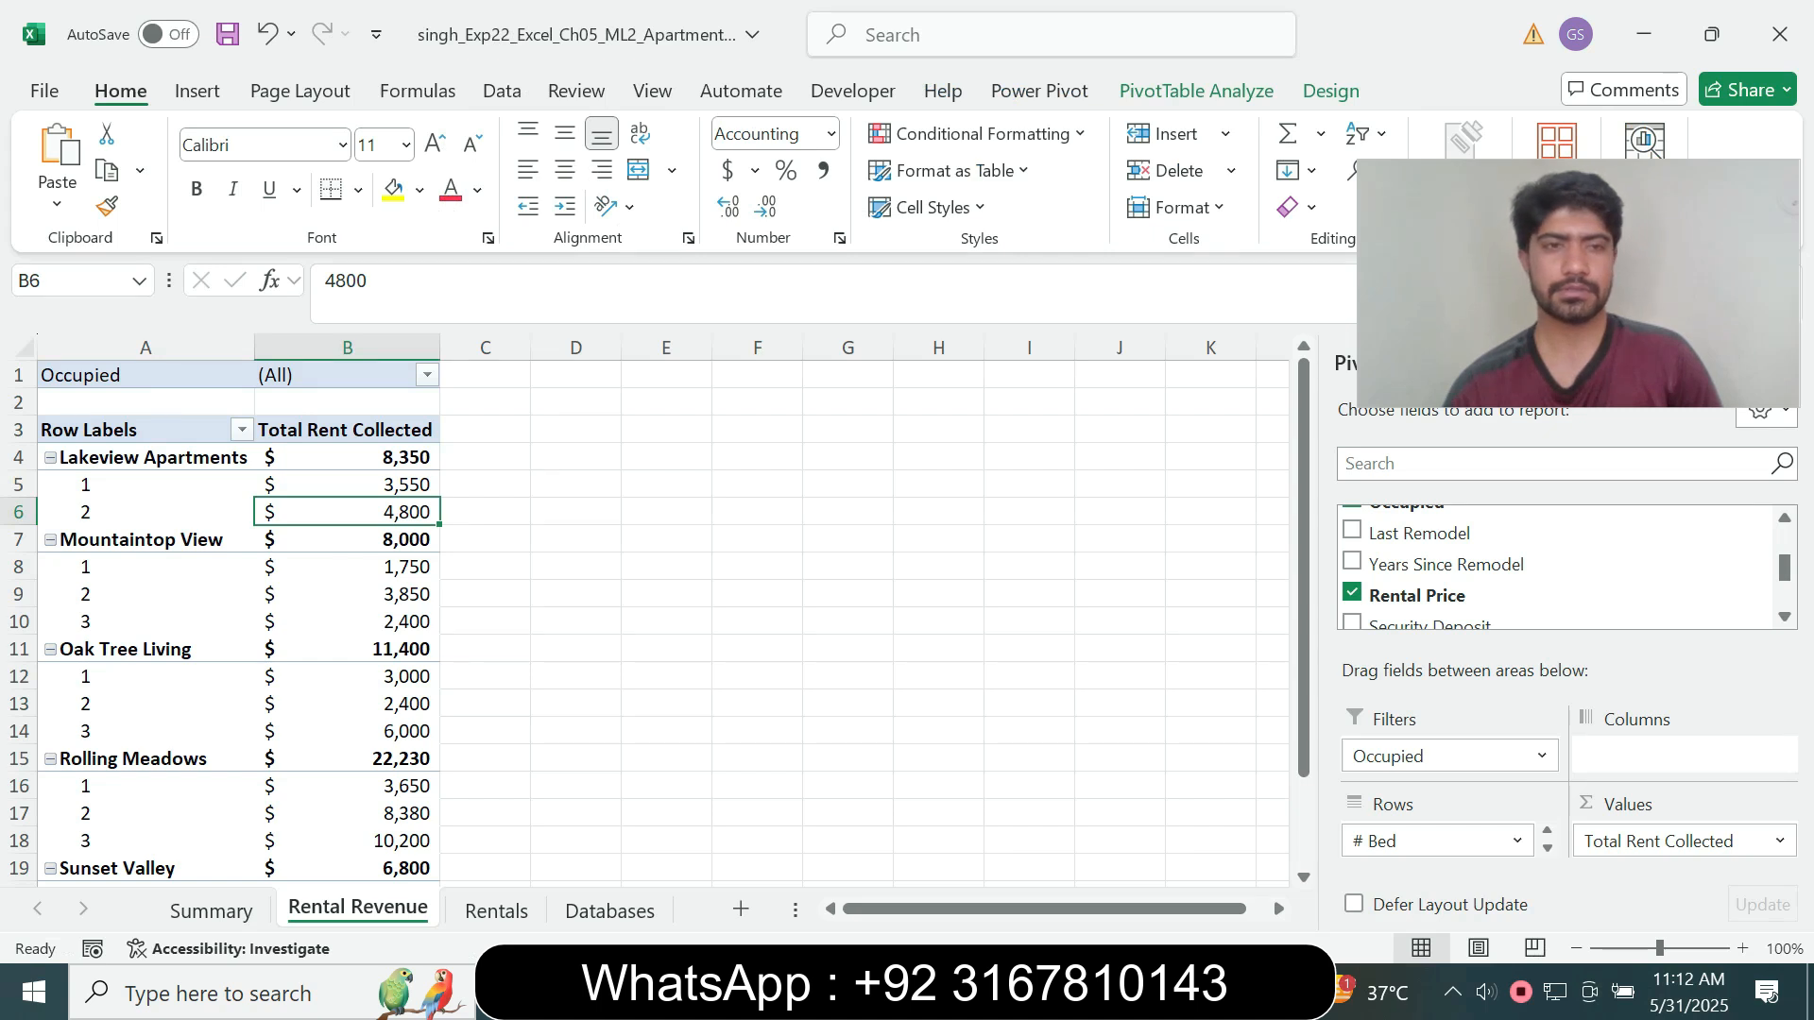
pyautogui.click(427, 375)
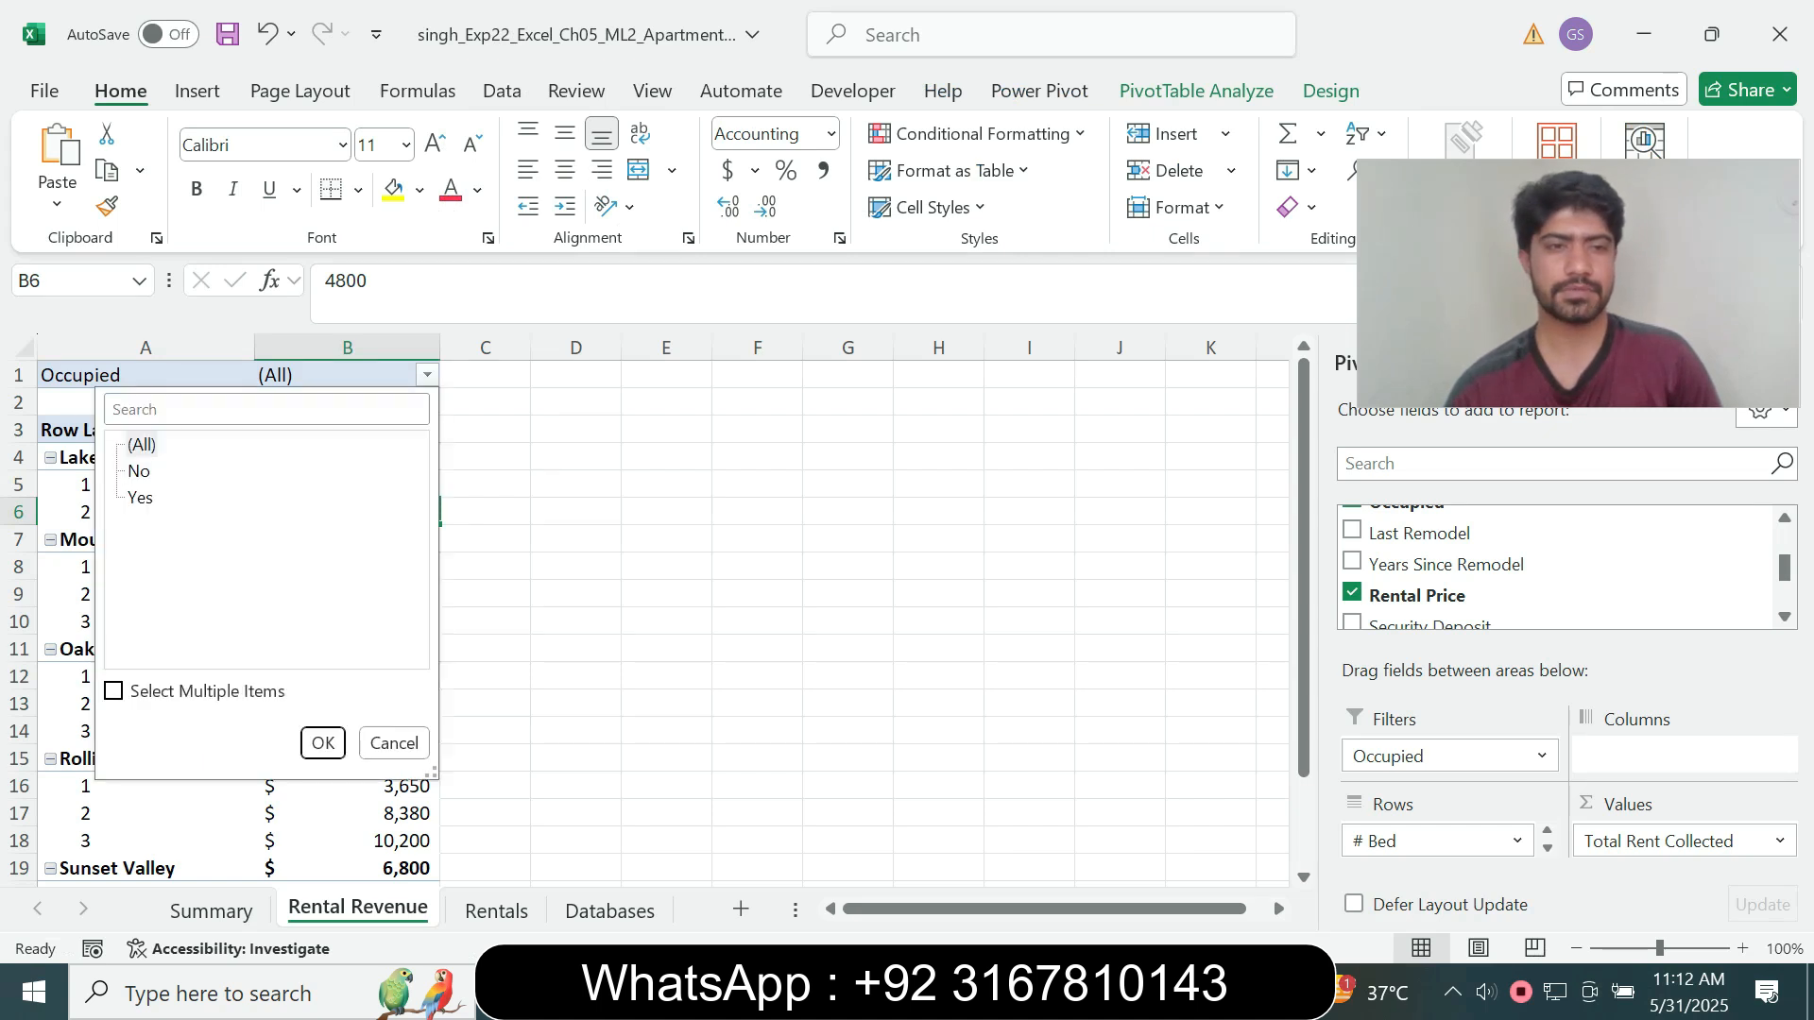
pyautogui.click(113, 690)
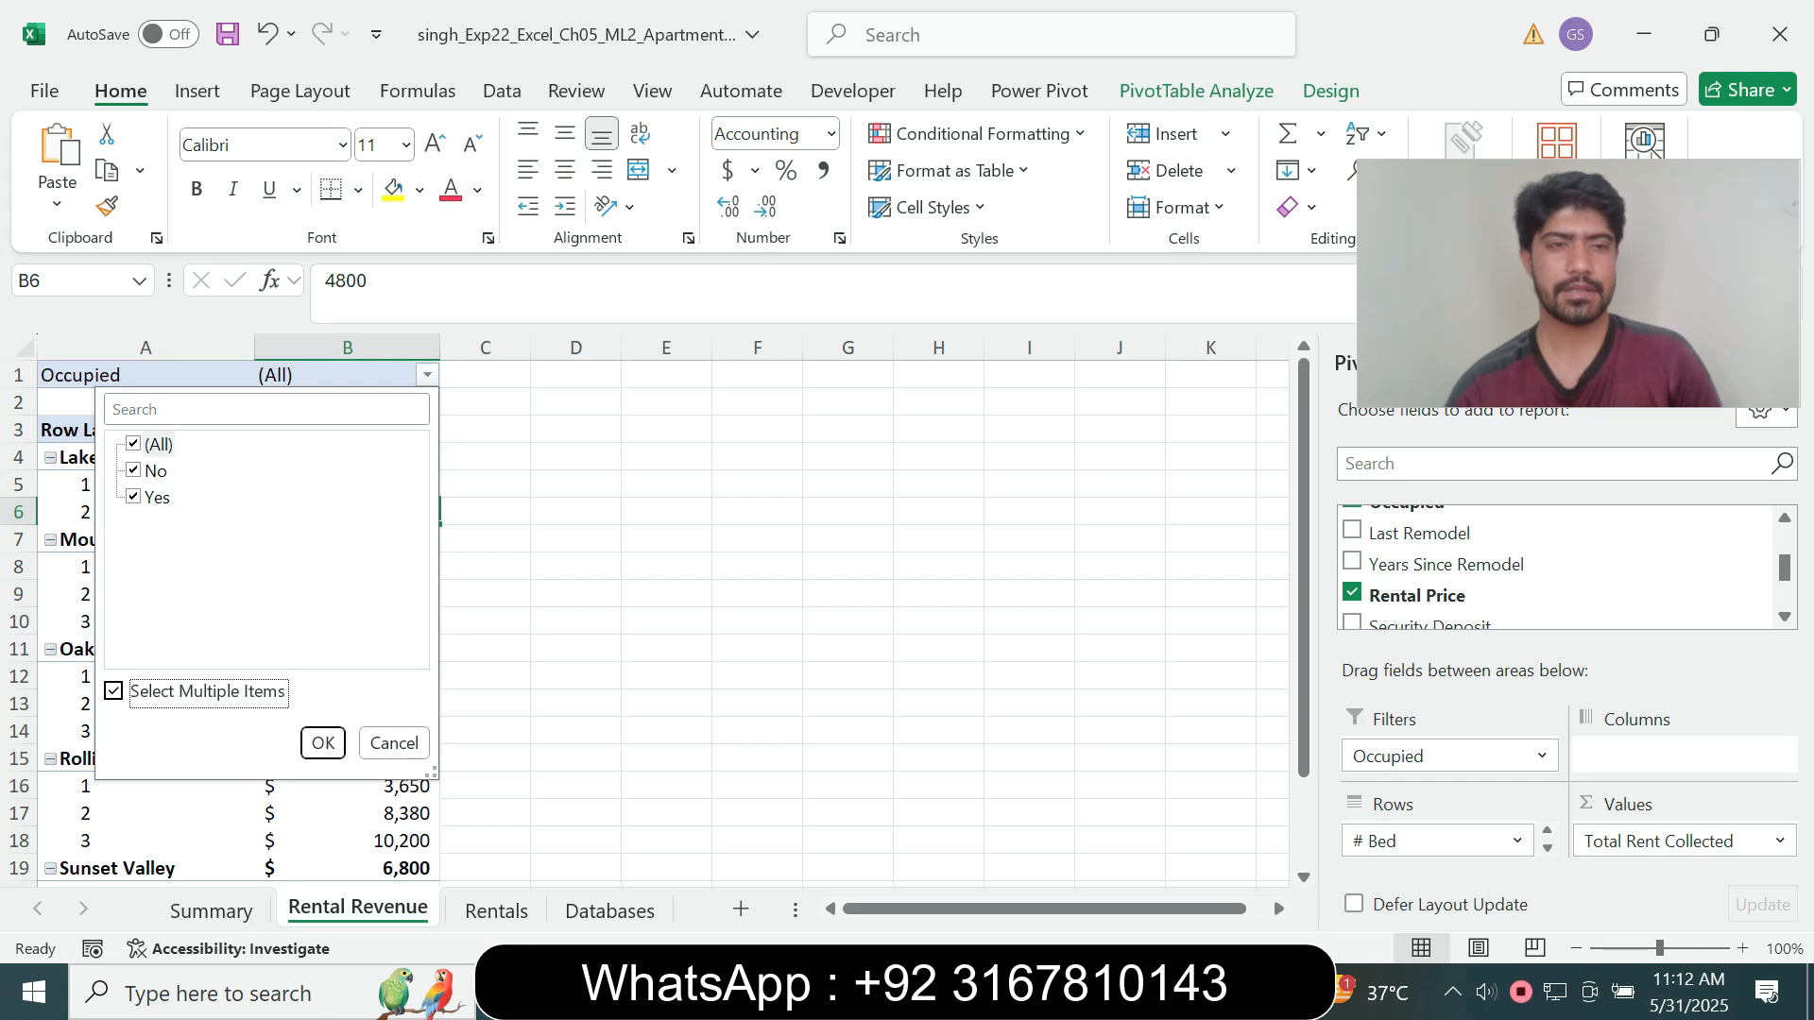
pyautogui.click(134, 444)
pyautogui.click(133, 497)
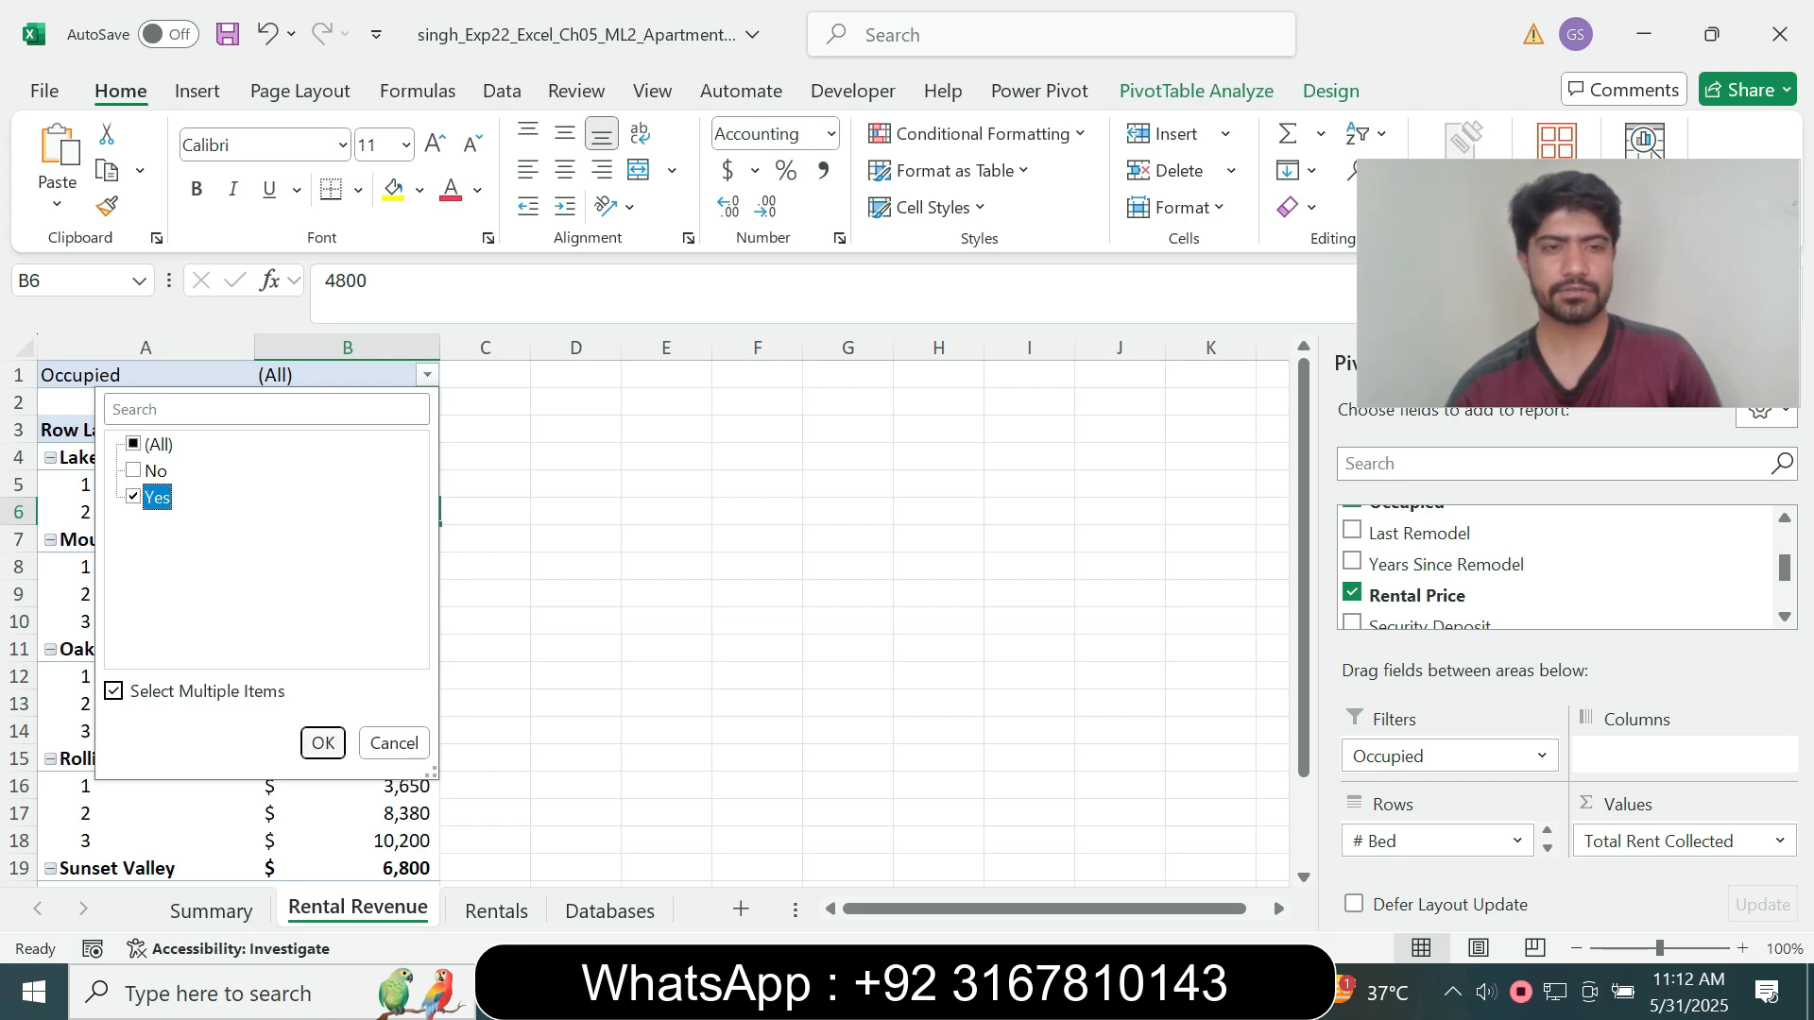
pyautogui.press('Return')
# - In Word, set the step 8 instruction text to 9 pt and remove its highlight
pyautogui.hotkey('alt', 'Tab')
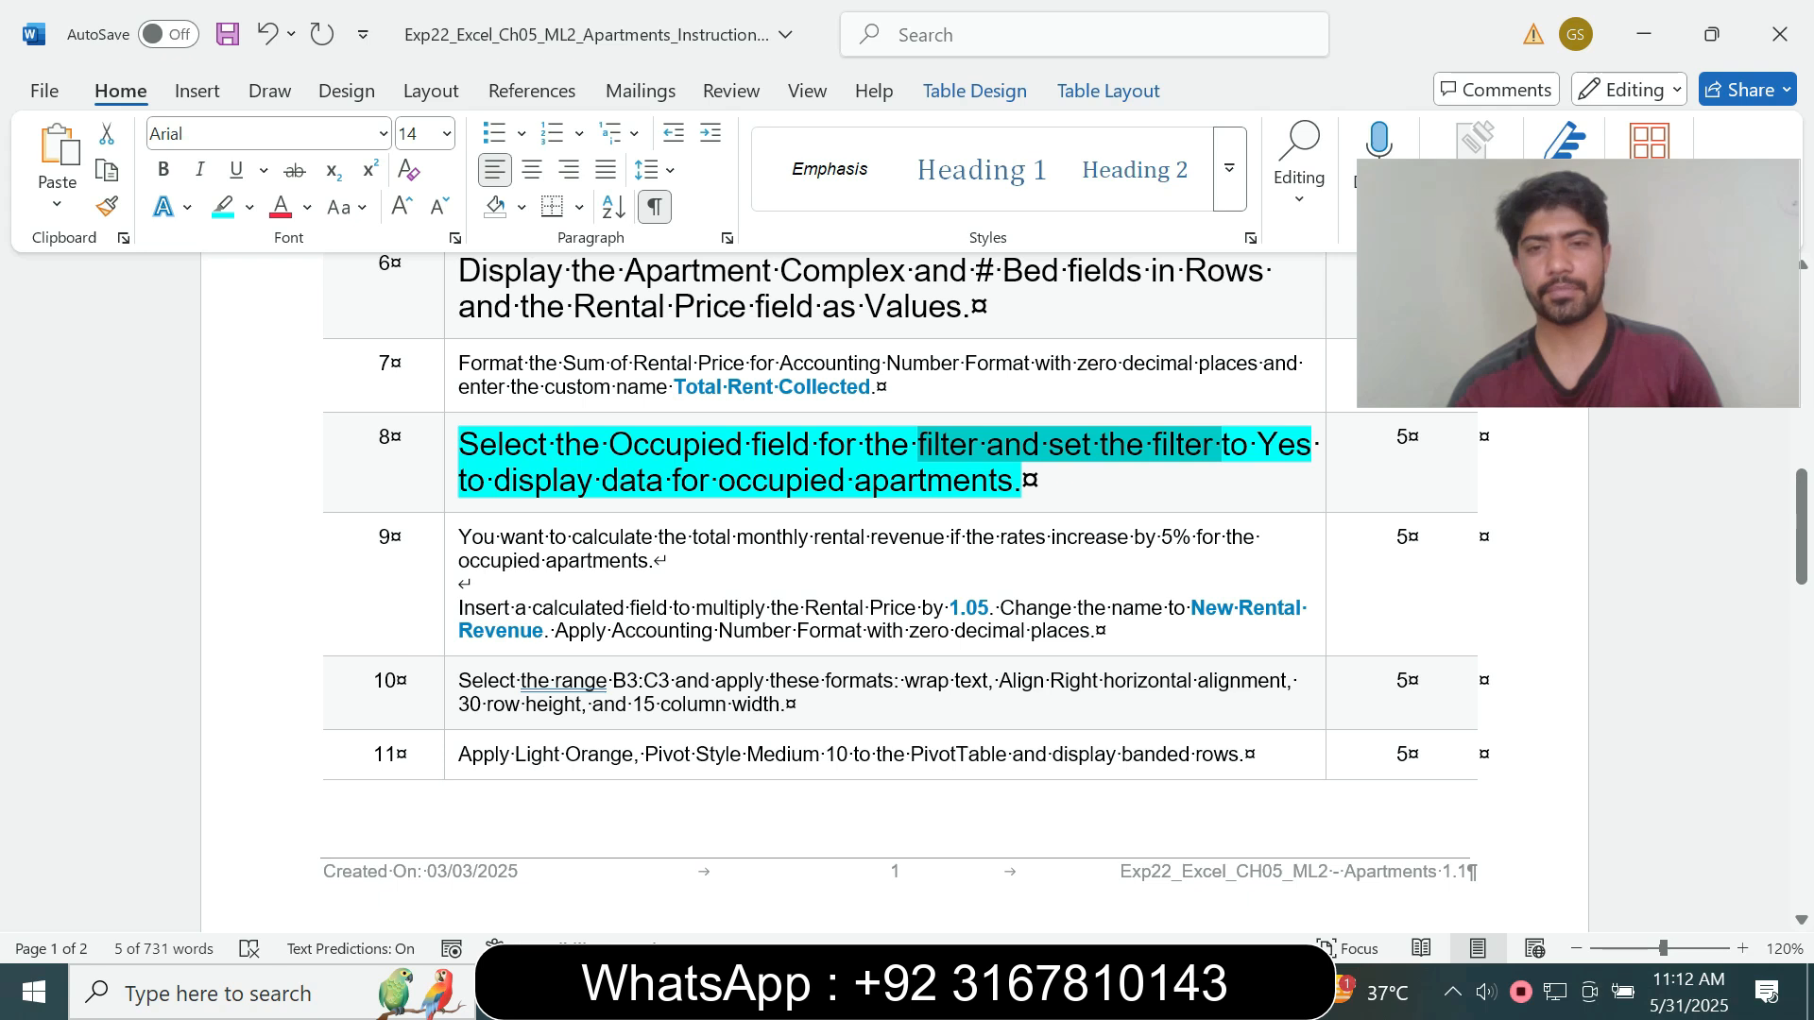
pyautogui.click(1022, 480)
pyautogui.moveTo(1023, 480); pyautogui.dragTo(460, 440)
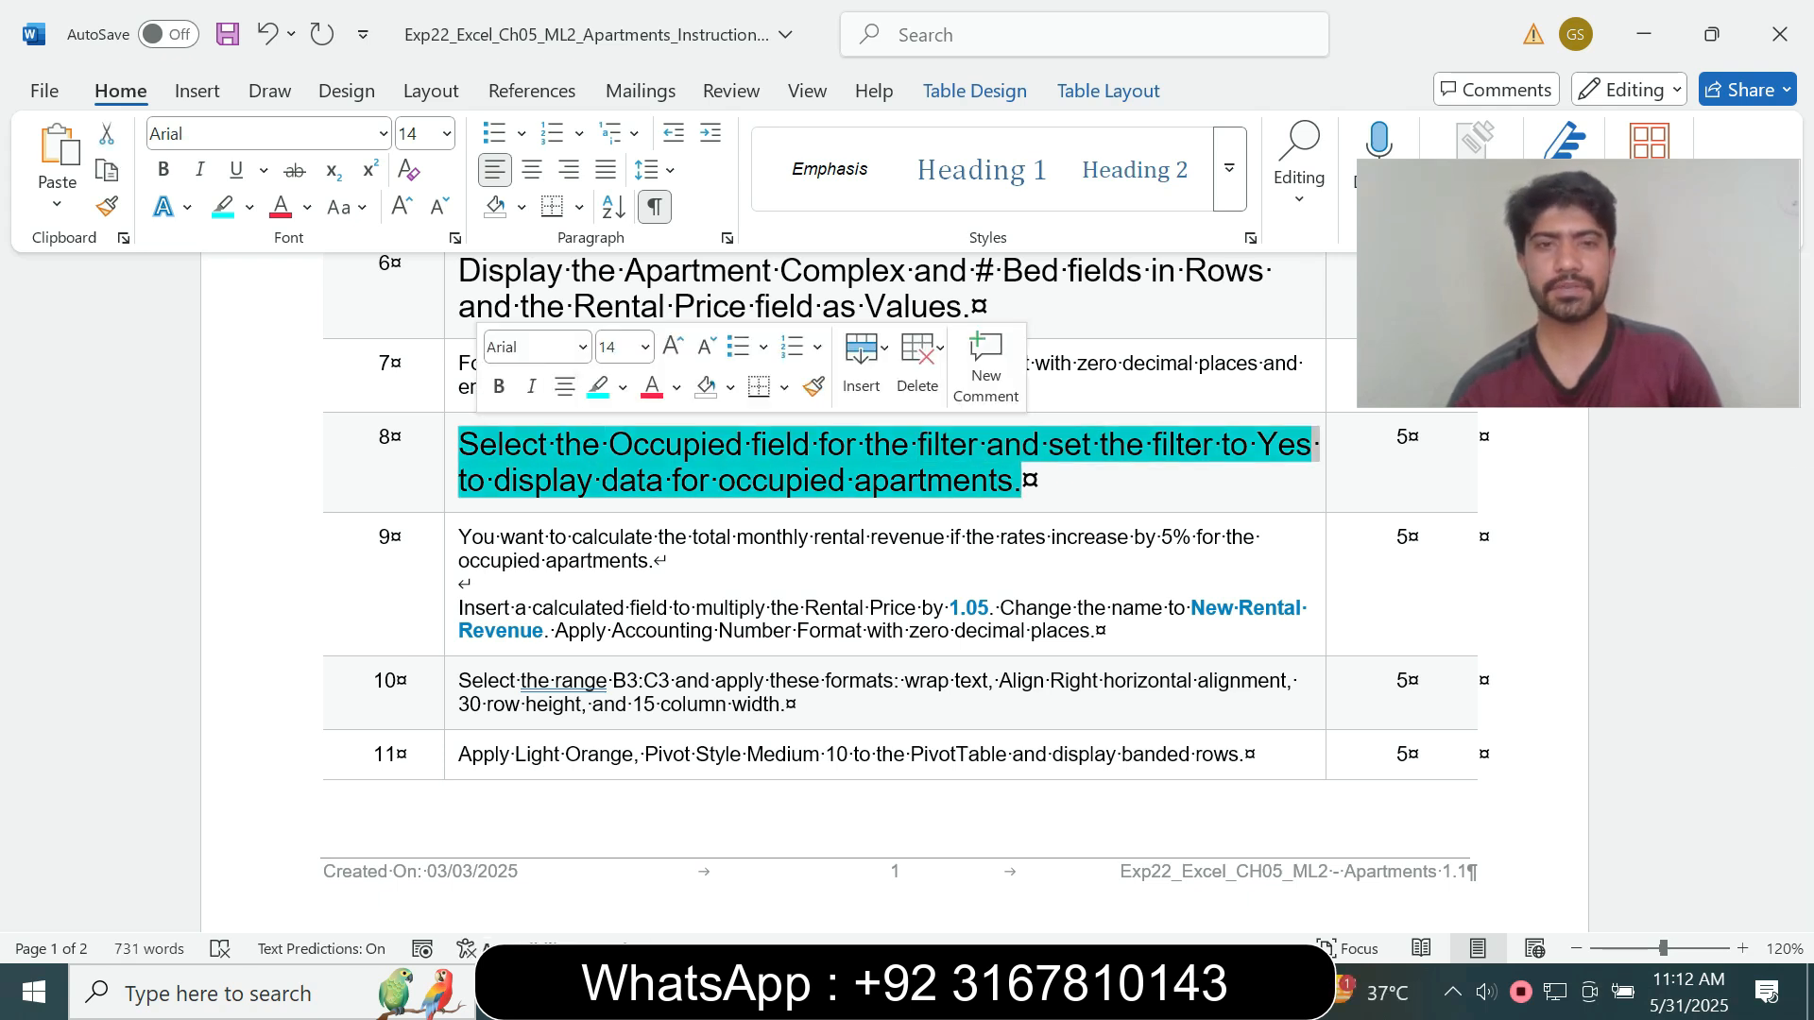
pyautogui.click(645, 347)
pyautogui.click(619, 418)
pyautogui.click(623, 386)
pyautogui.click(669, 616)
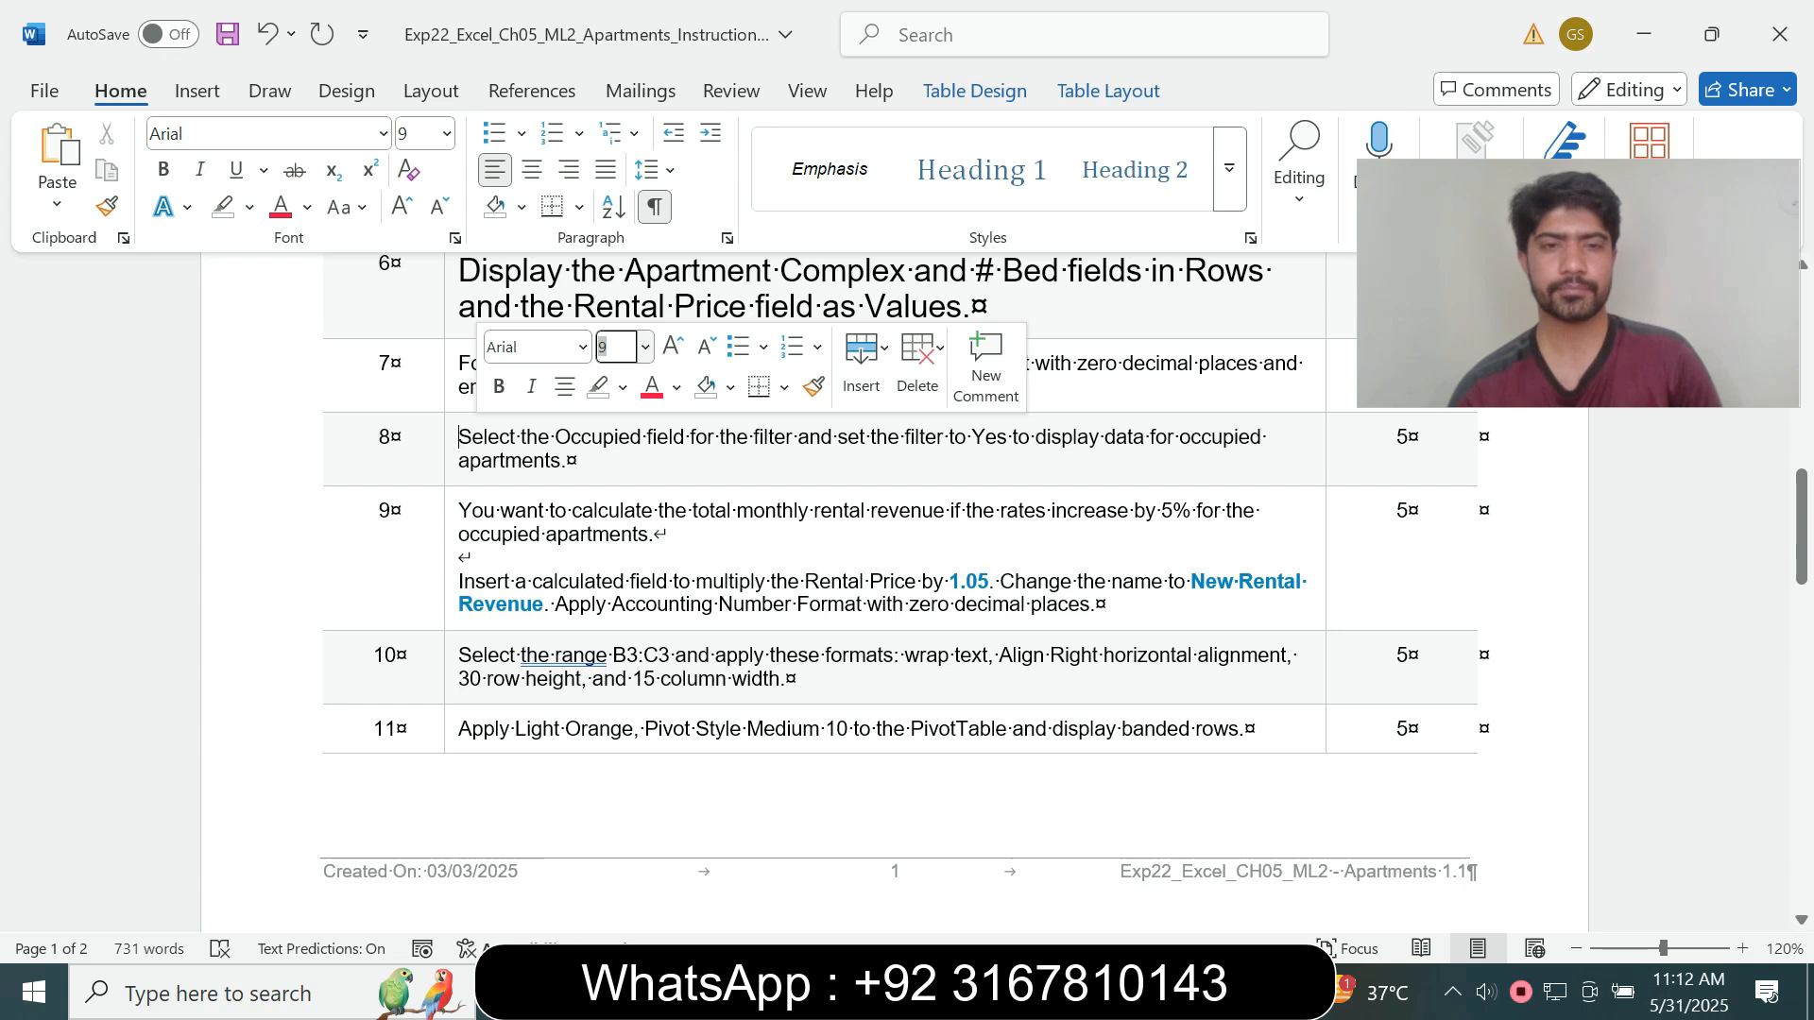
# - Set the step 9 instruction text to 14 pt and highlight it in turquoise
pyautogui.click(452, 543)
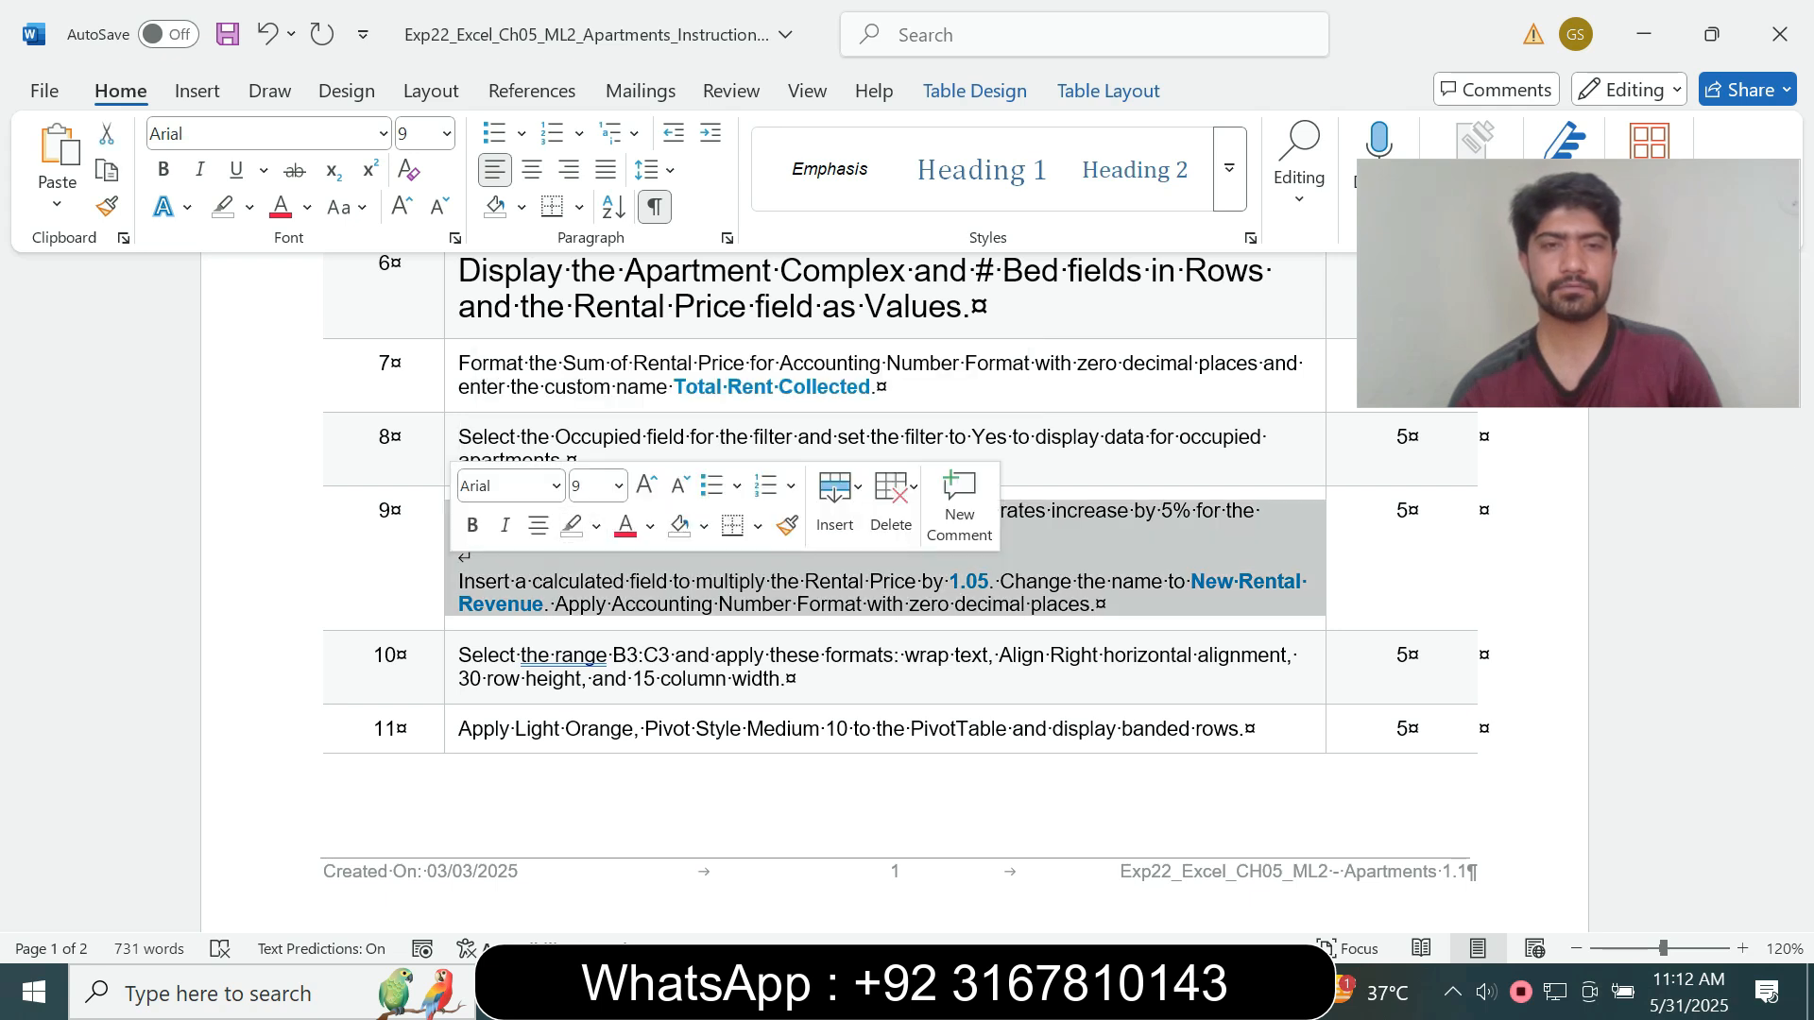
pyautogui.click(619, 486)
pyautogui.click(595, 195)
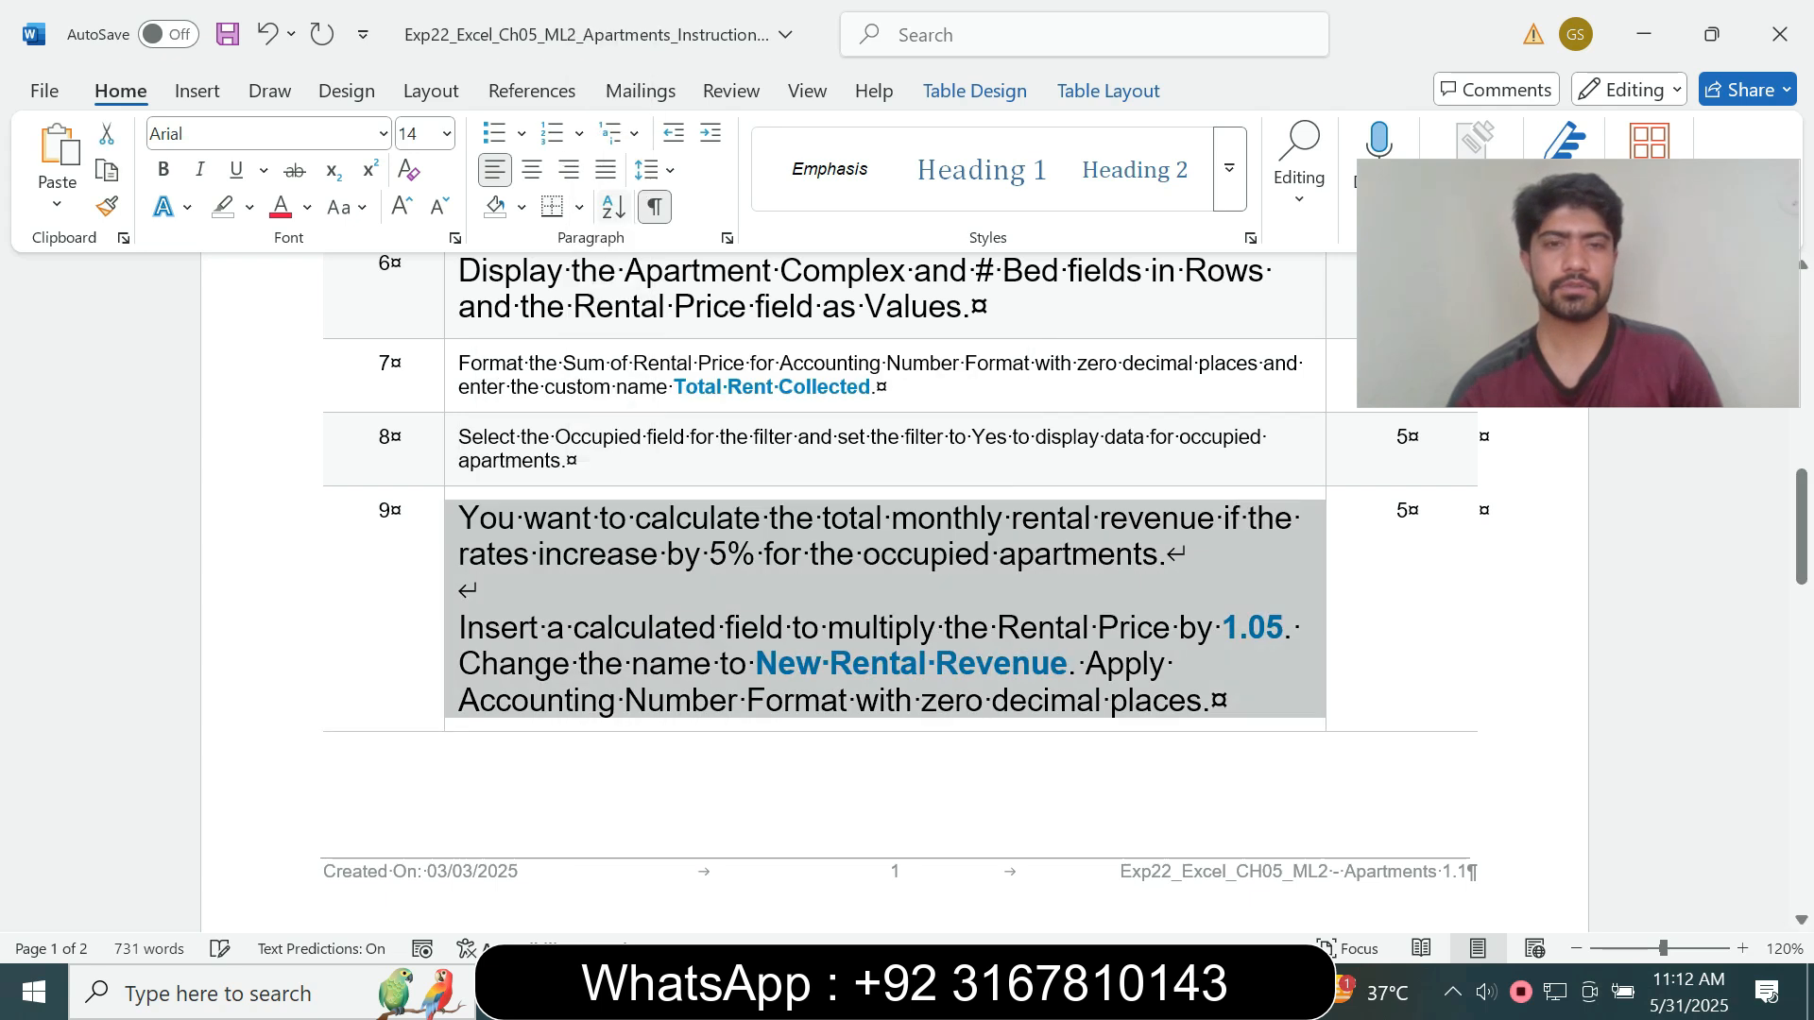
pyautogui.click(249, 207)
pyautogui.click(312, 304)
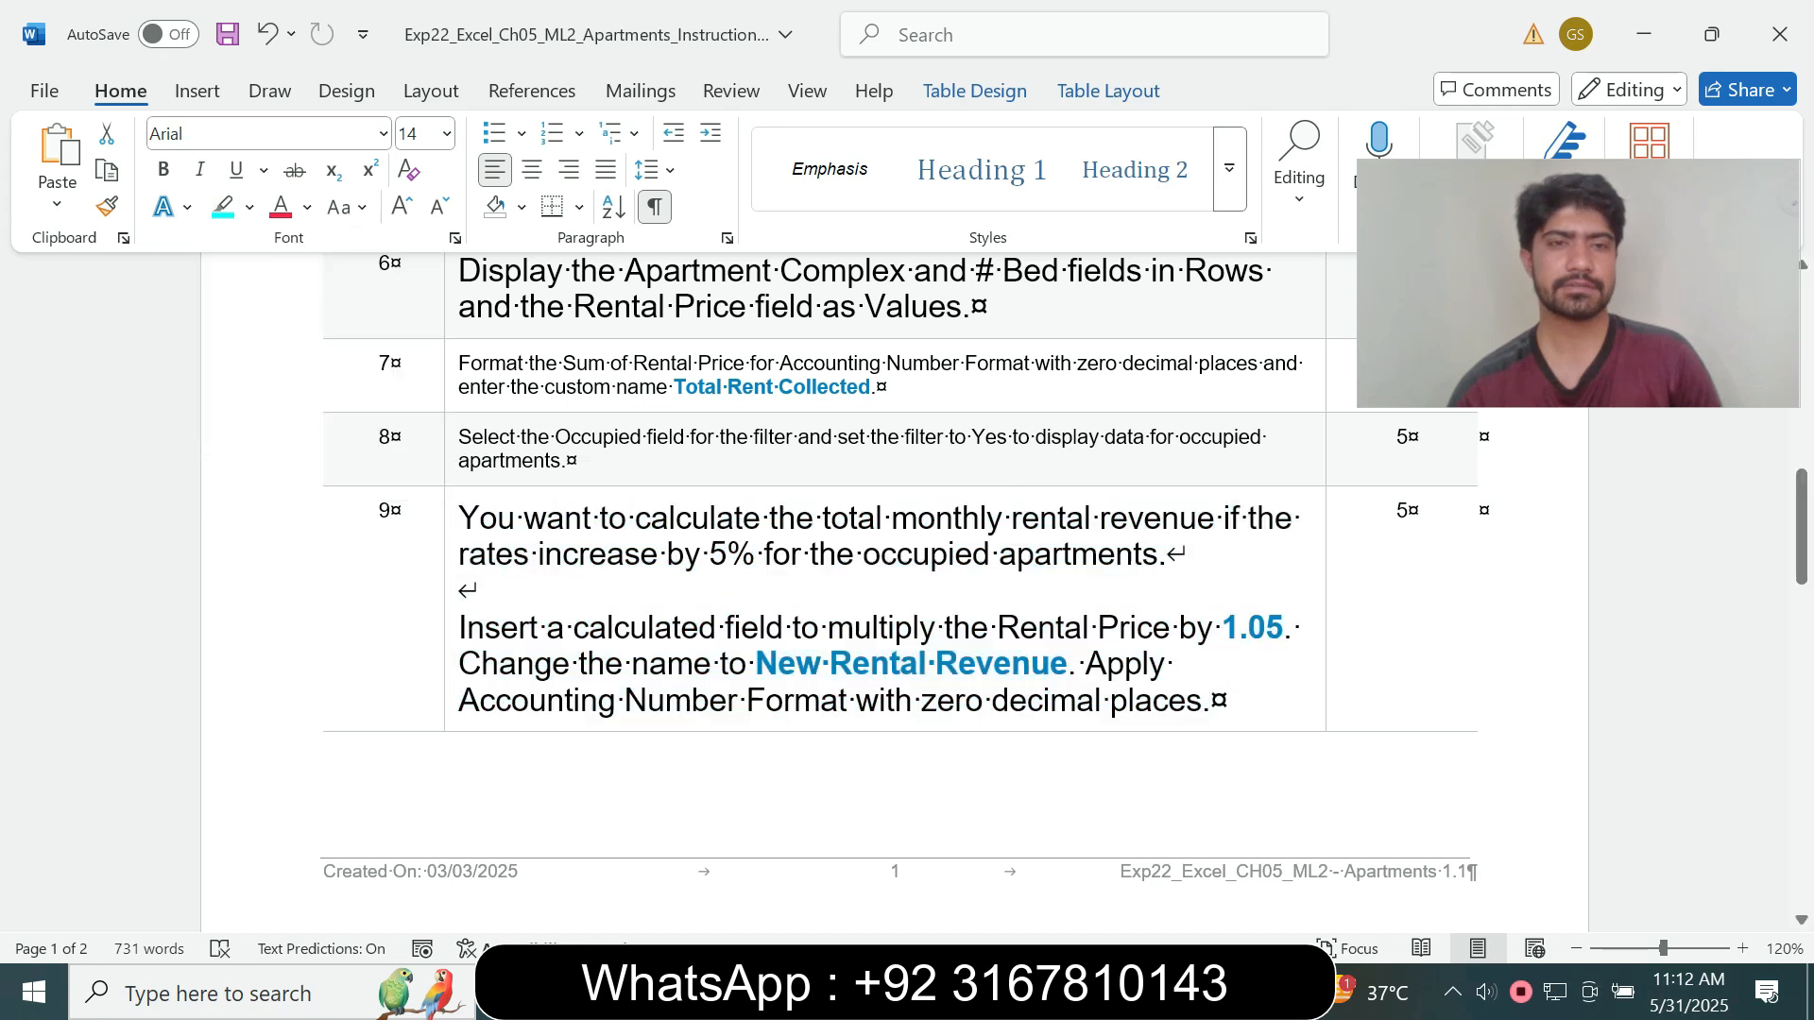
pyautogui.moveTo(1802, 526); pyautogui.dragTo(1801, 555)
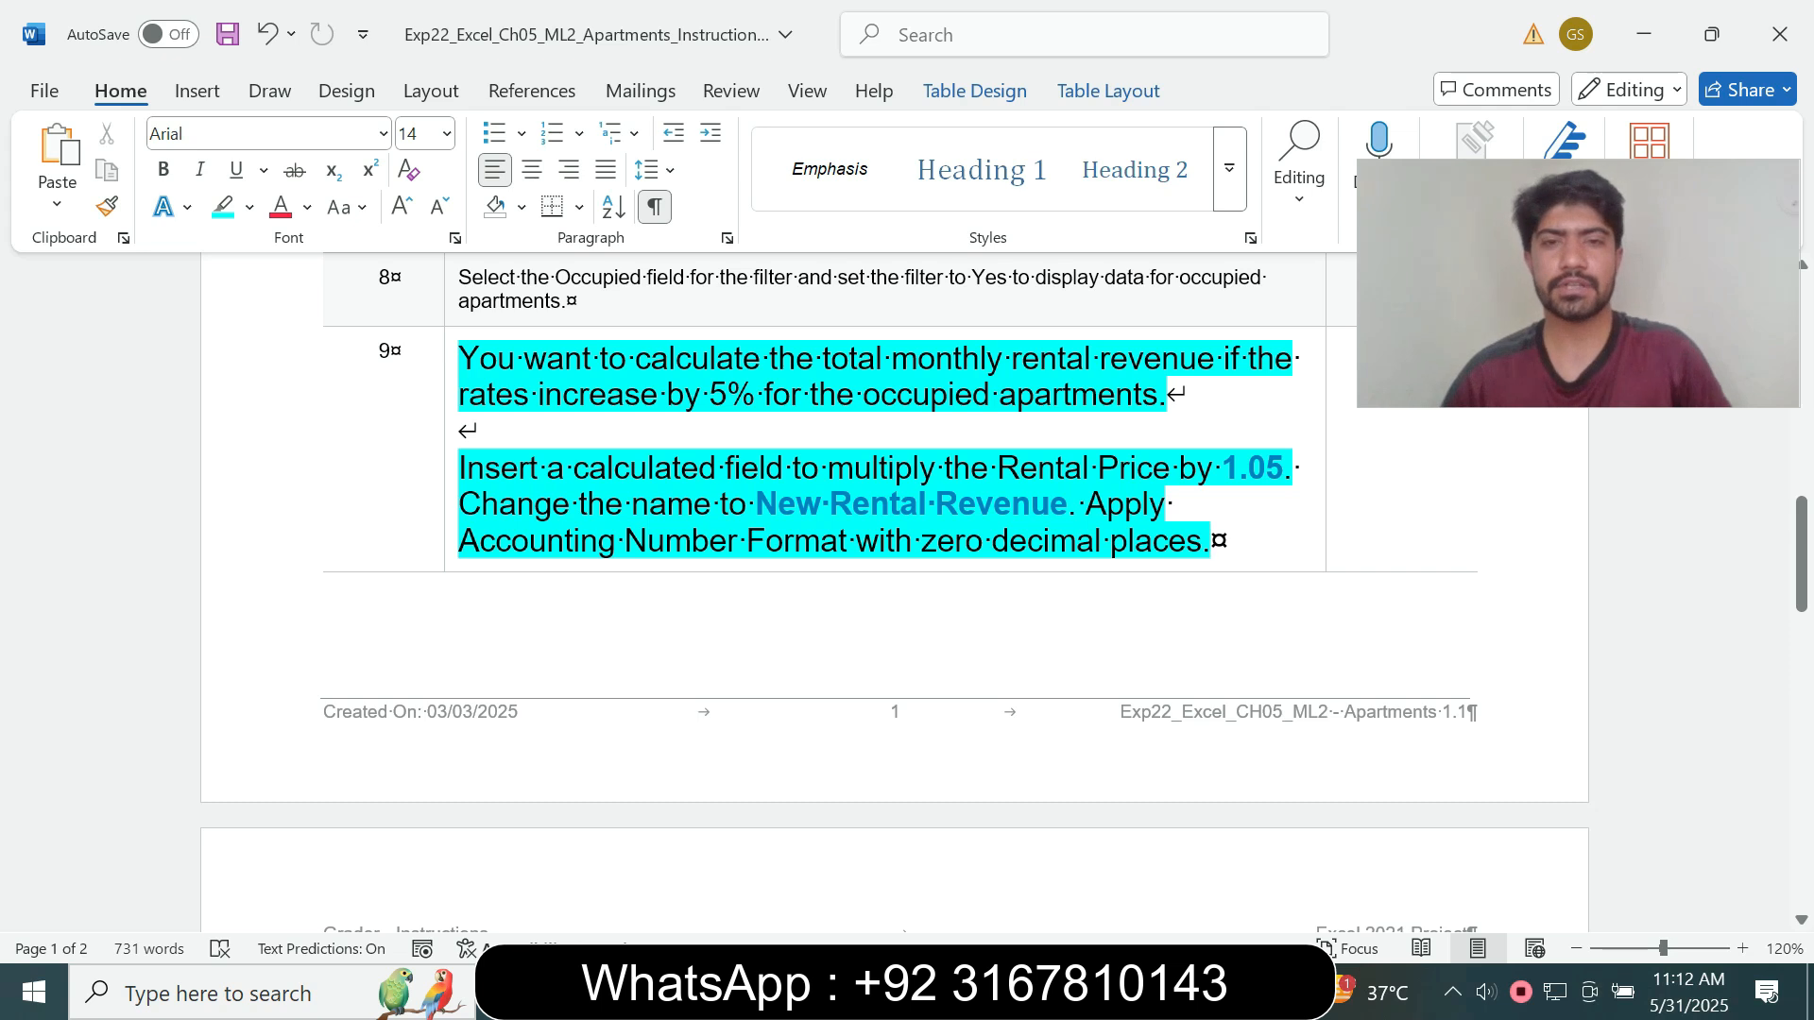
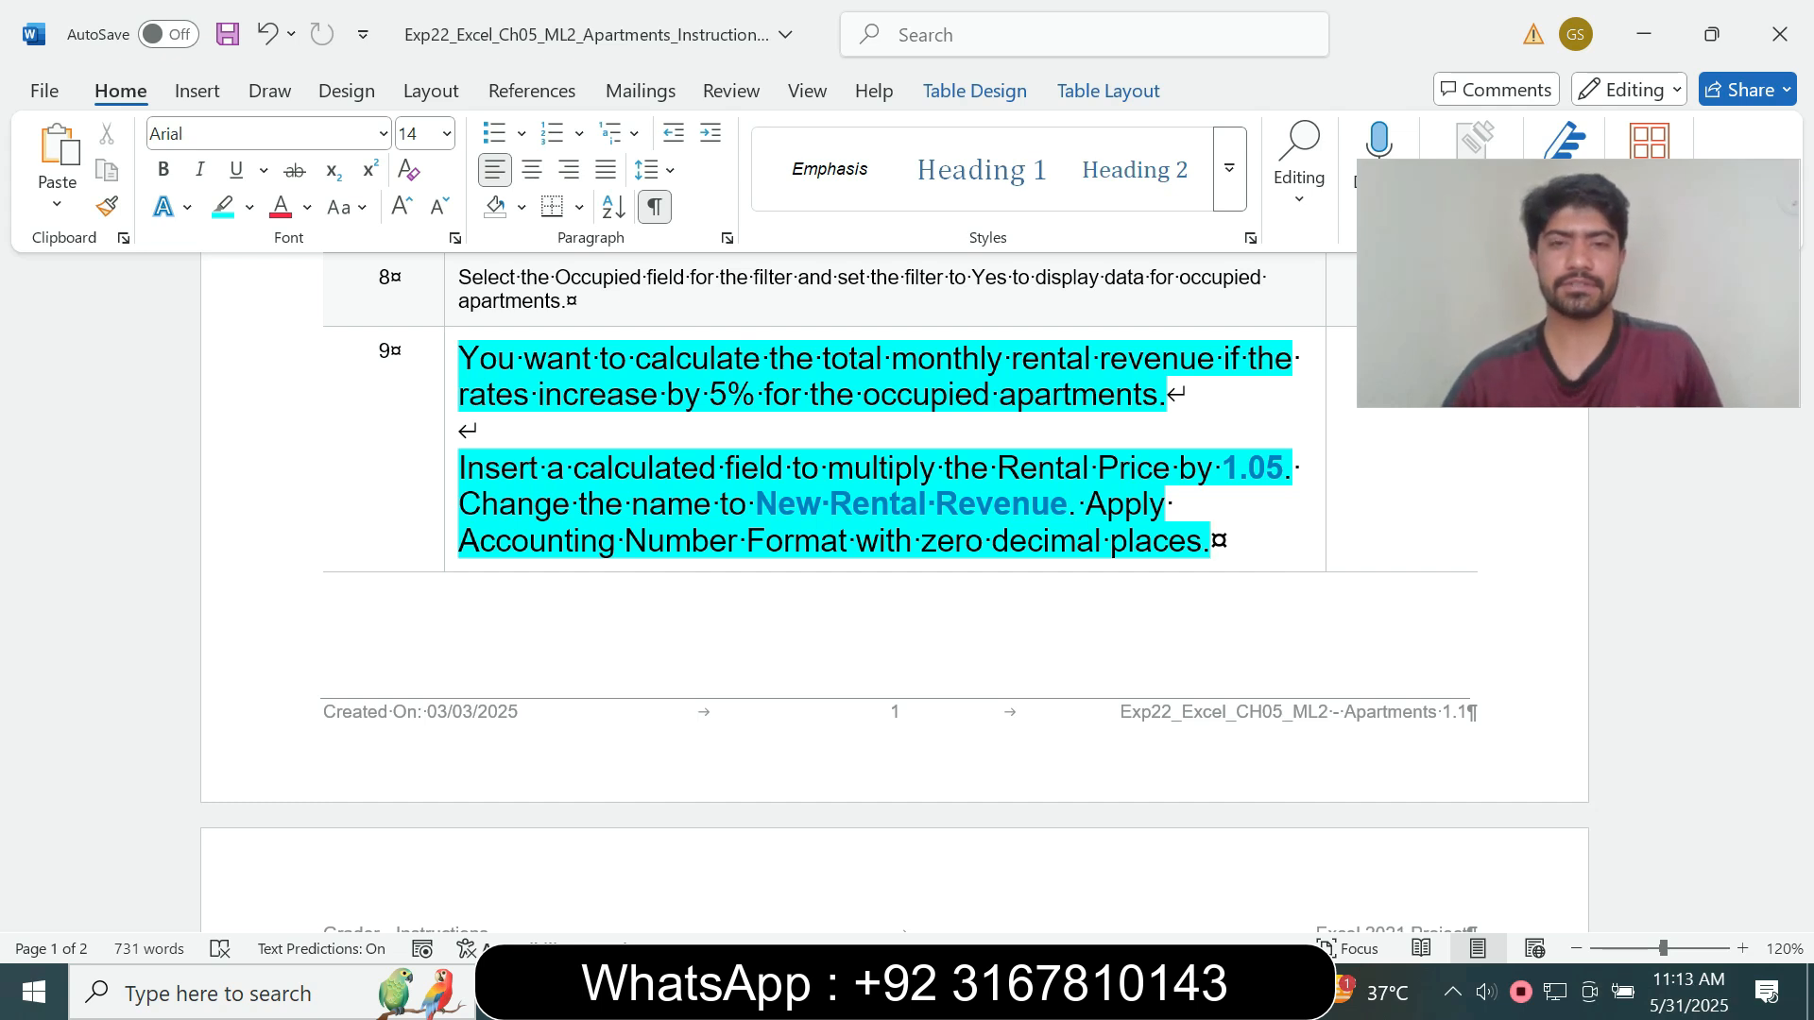
# - Read the calculated field instruction in Word's step 9, and in Excel start inserting a calculated field in the Rental Revenue PivotTable
pyautogui.moveTo(792, 468); pyautogui.dragTo(1096, 468)
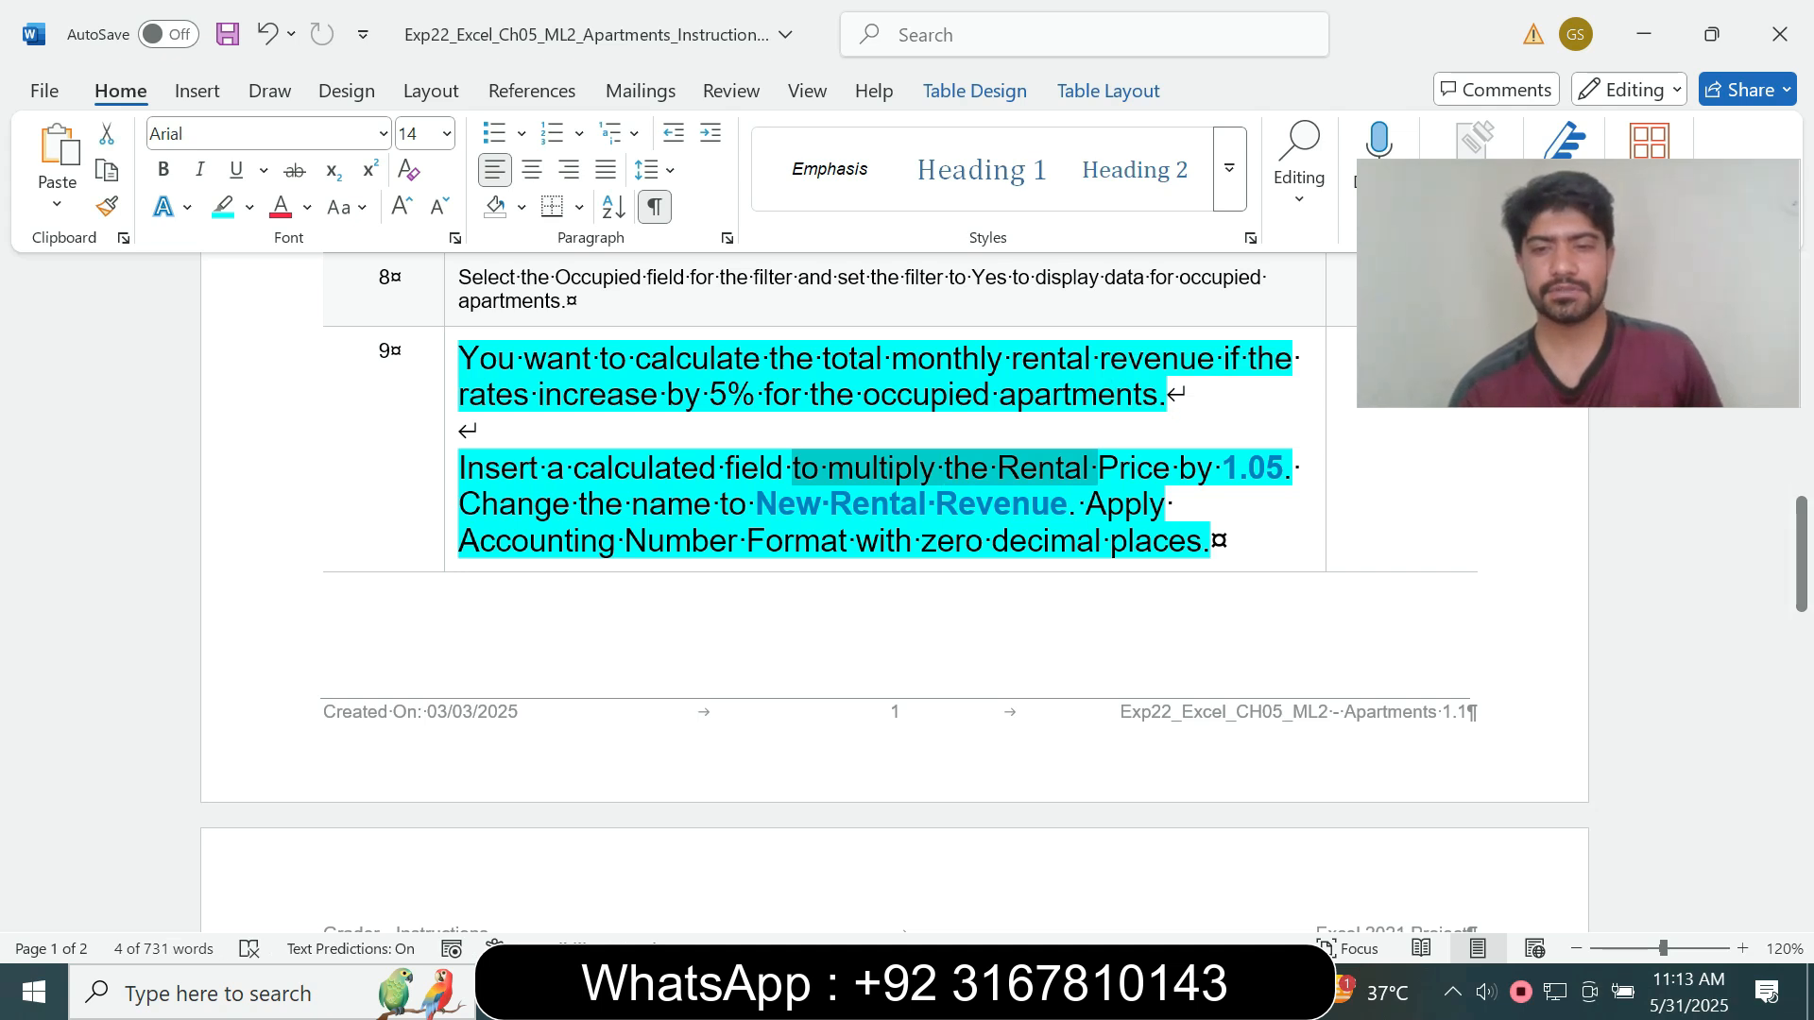
pyautogui.click(1153, 990)
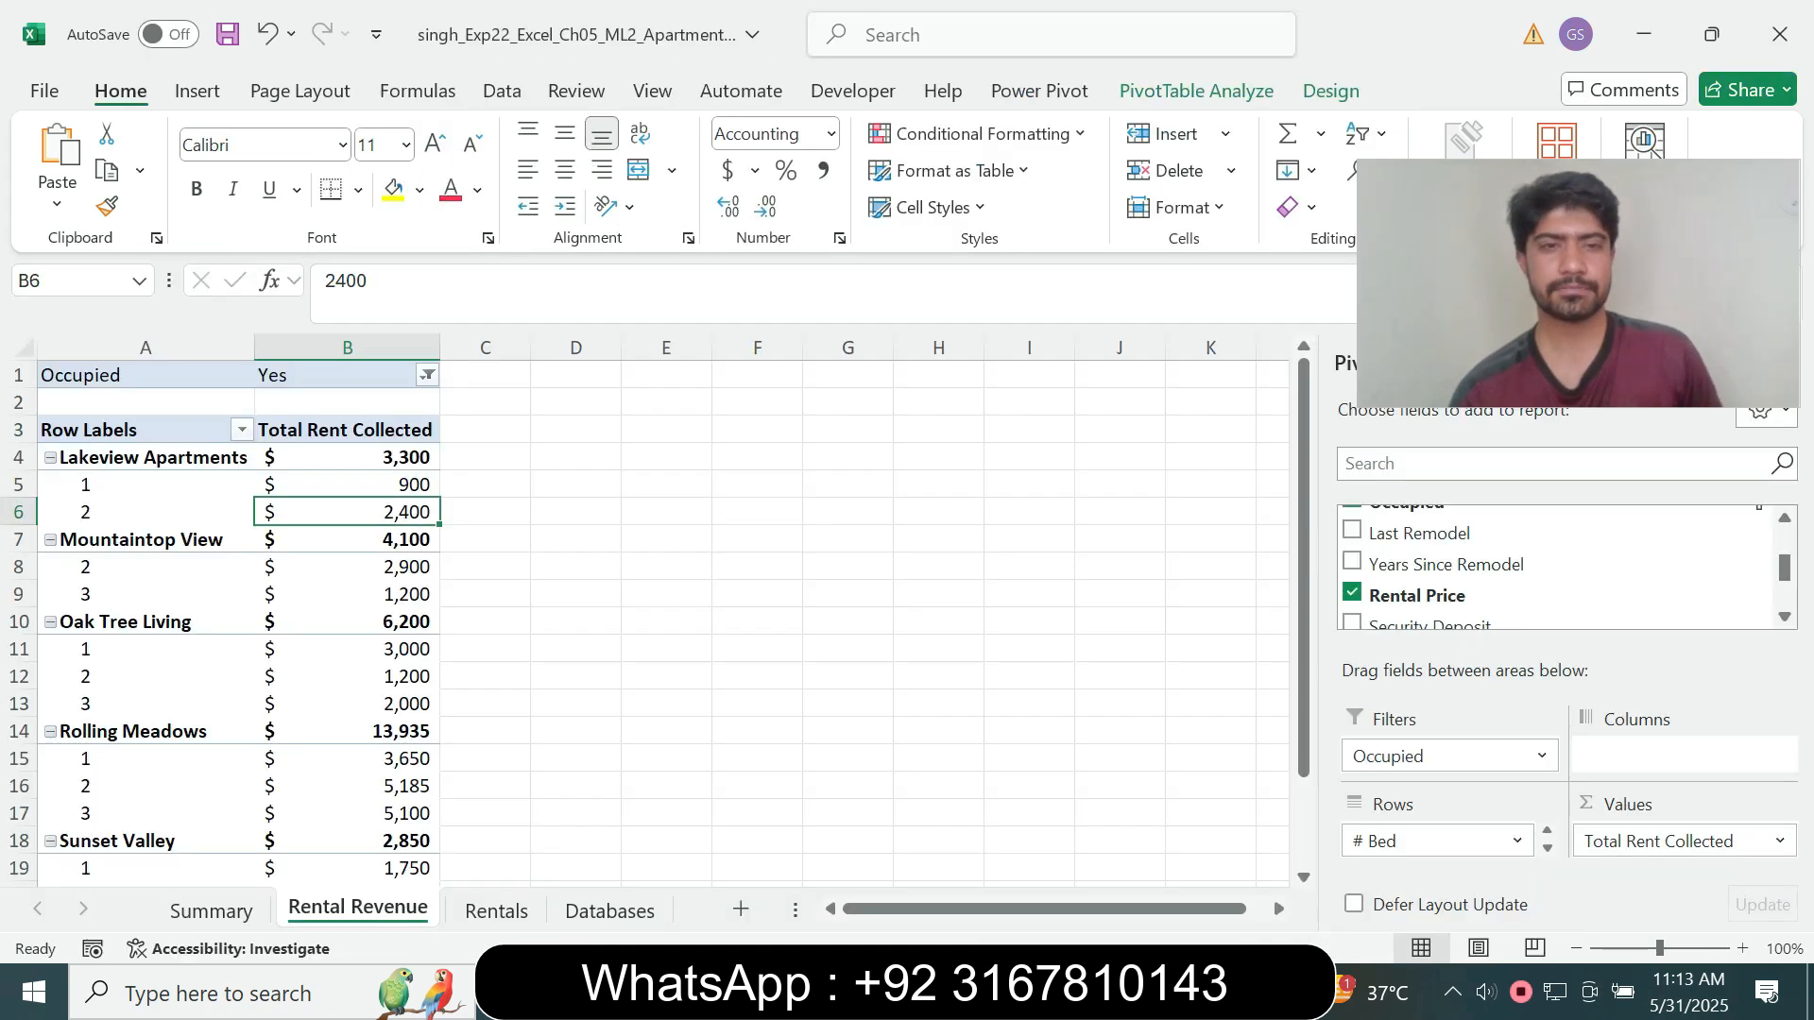
pyautogui.click(347, 429)
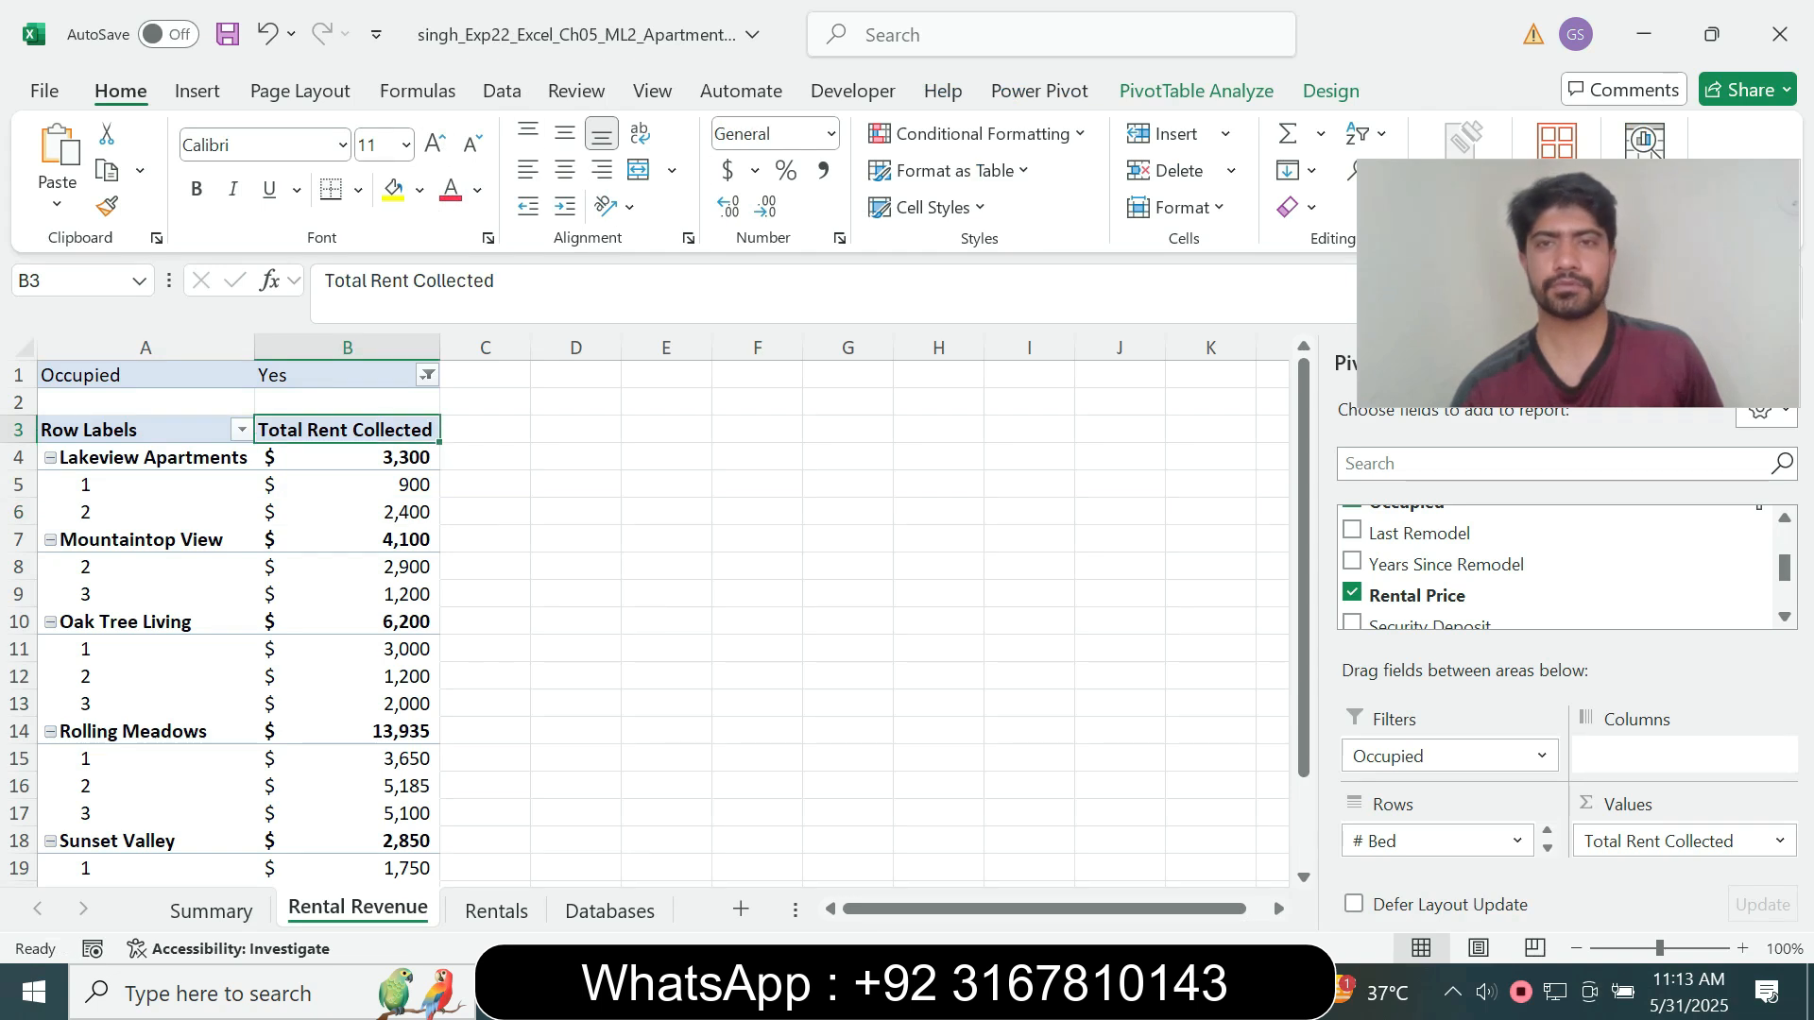
pyautogui.click(1197, 91)
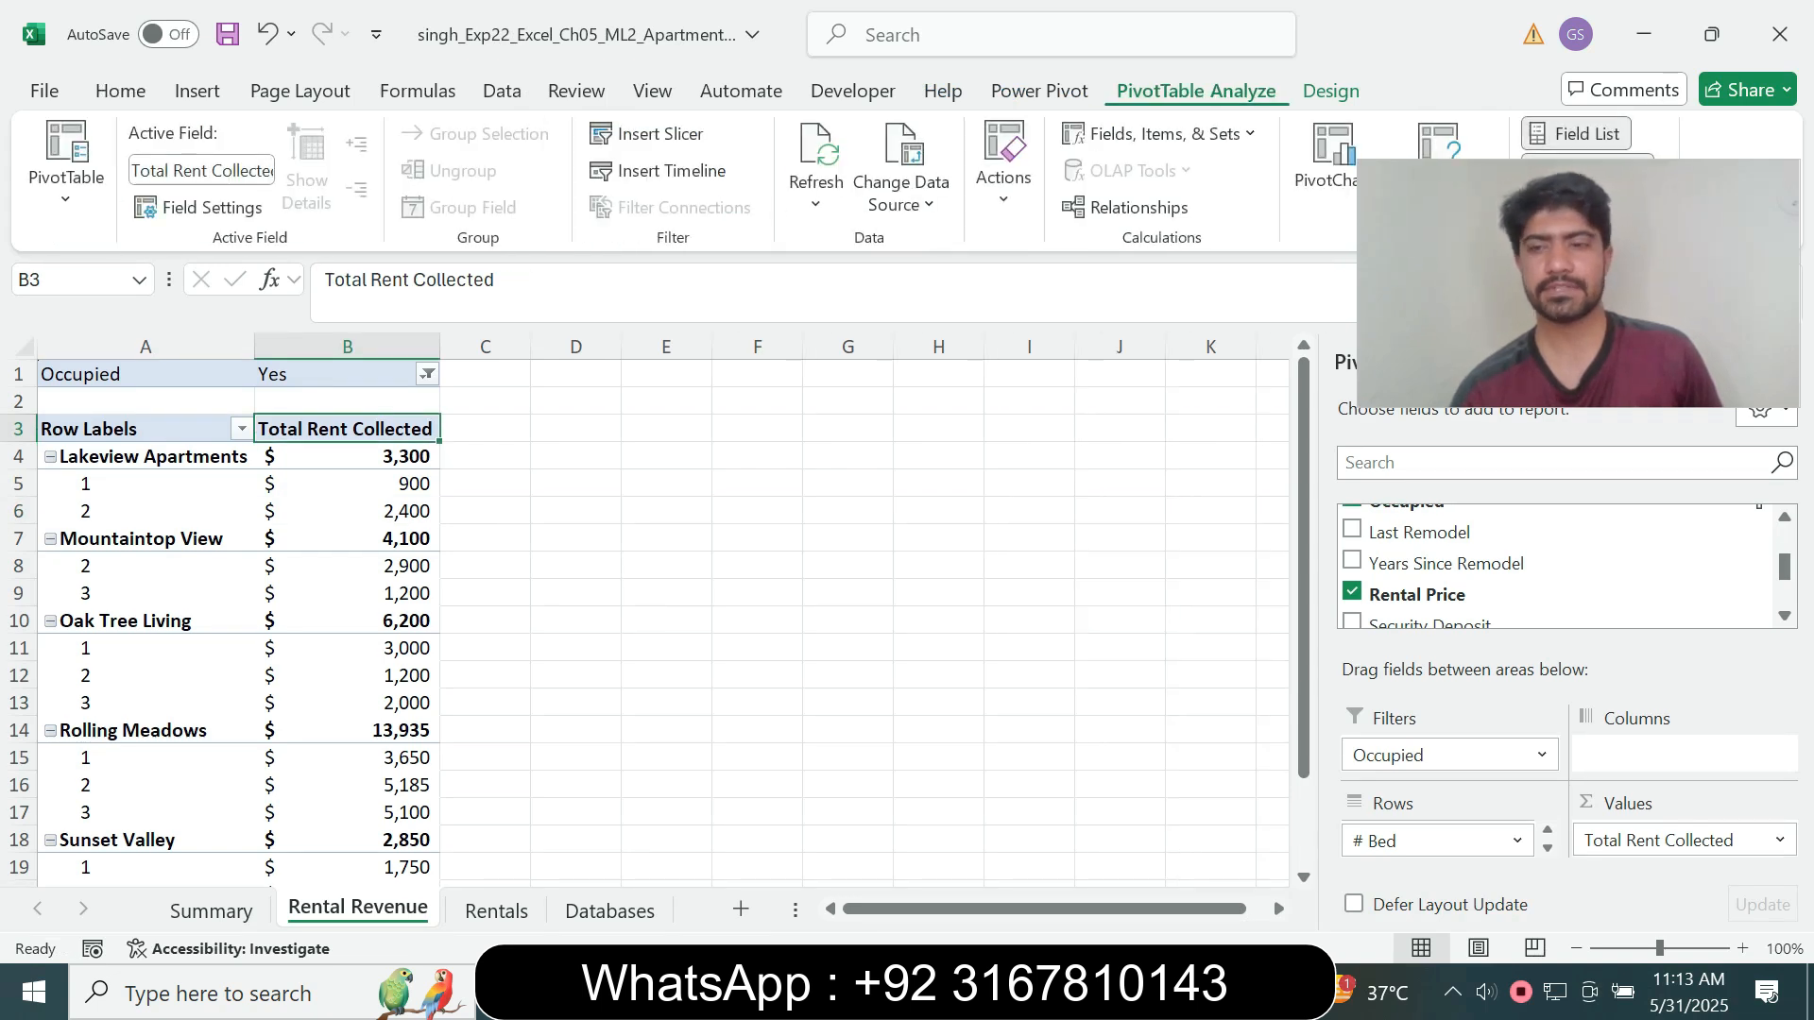
pyautogui.hotkey('alt', 'Tab')
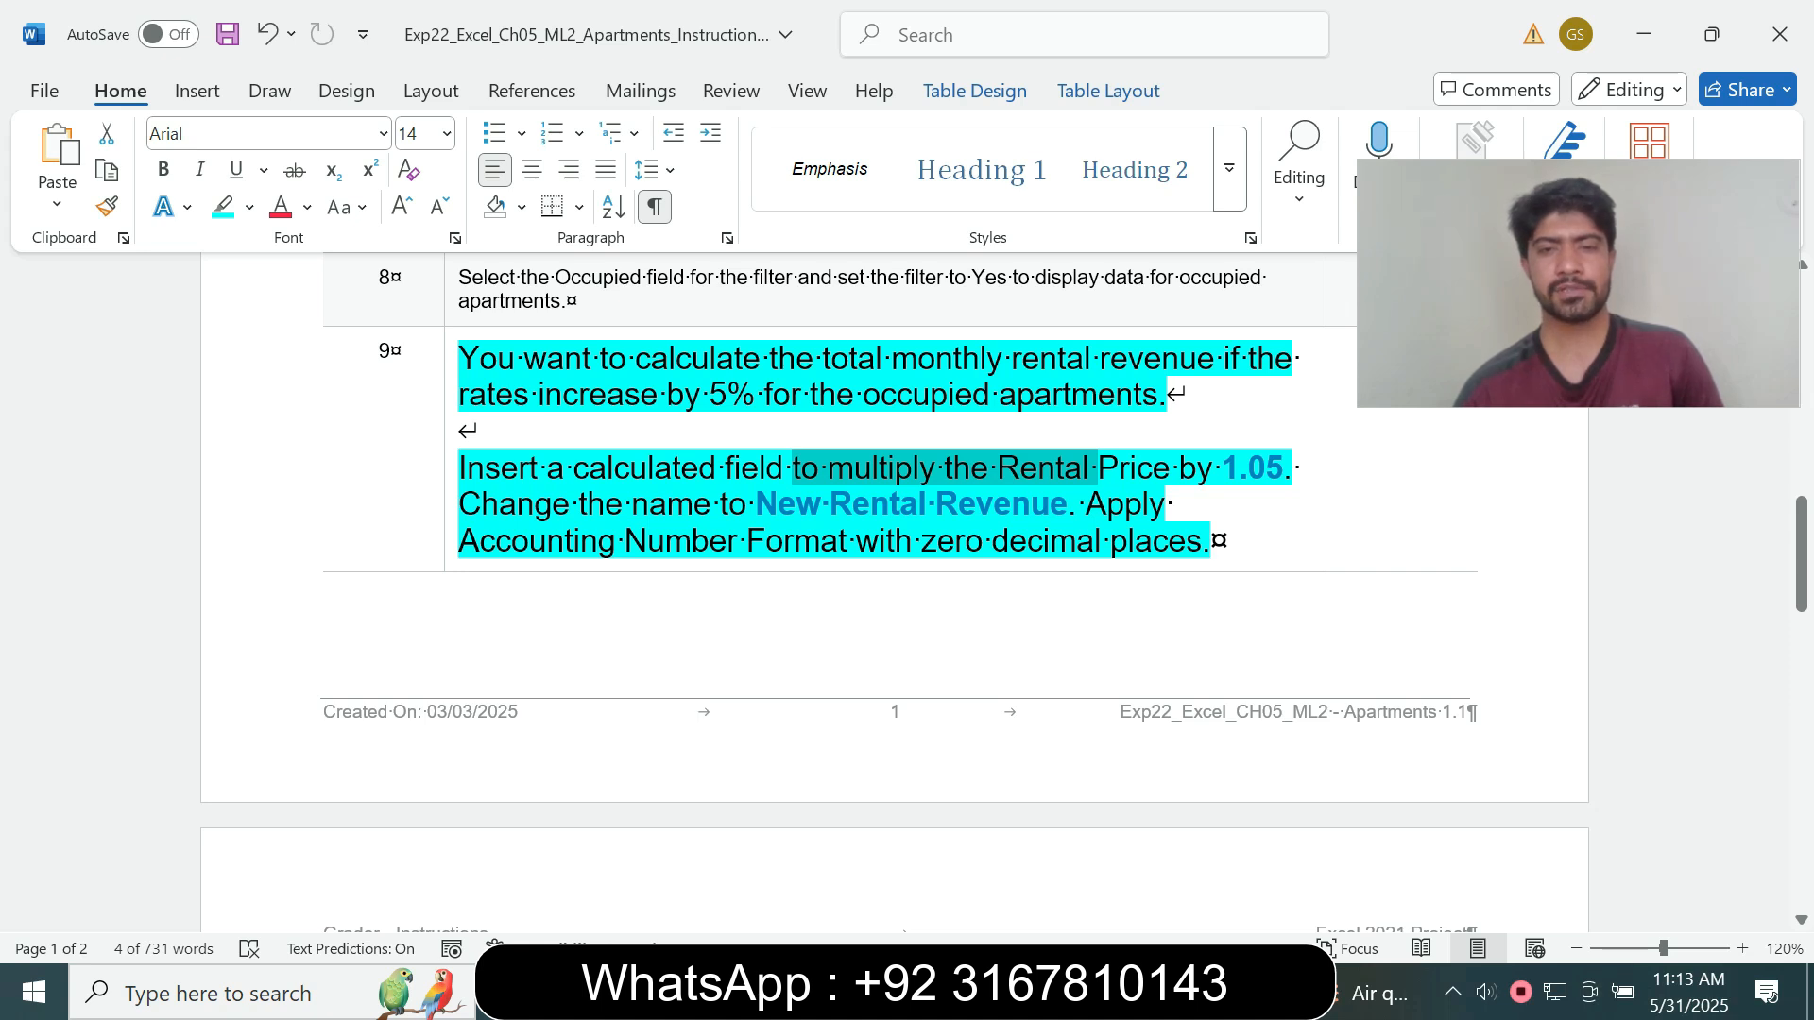
pyautogui.click(828, 468)
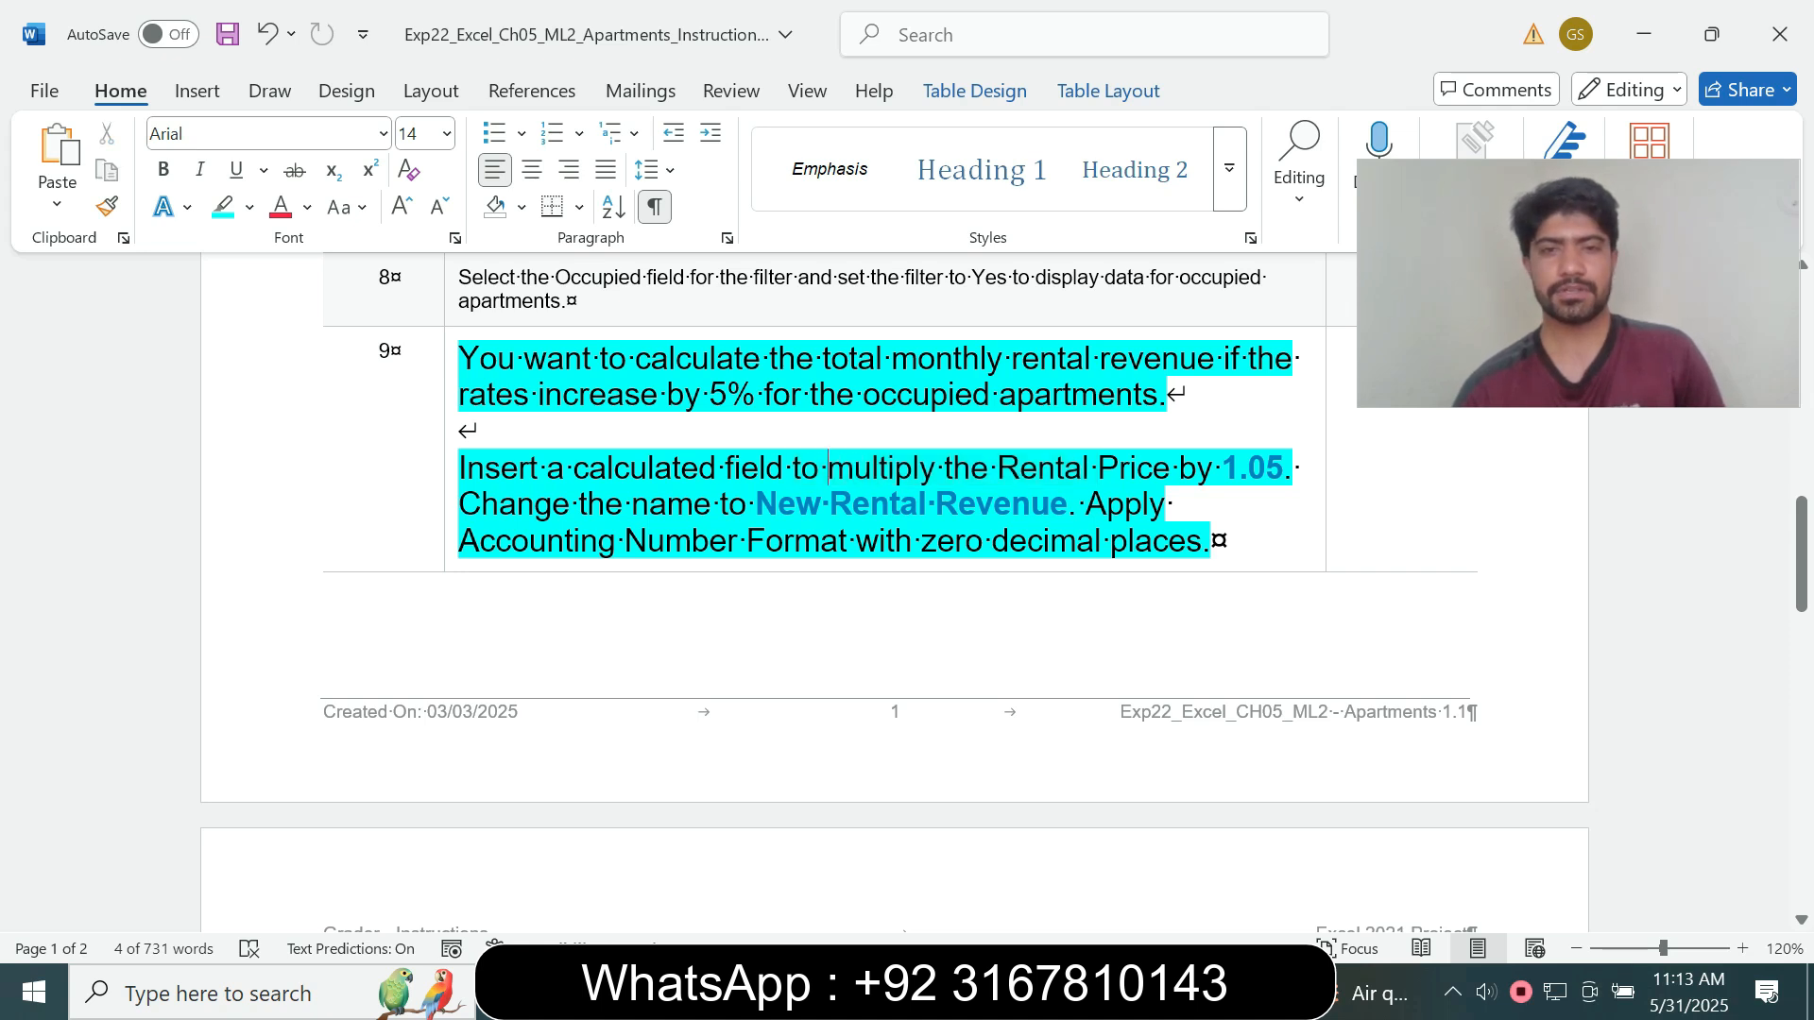
pyautogui.hotkey('alt', 'Tab')
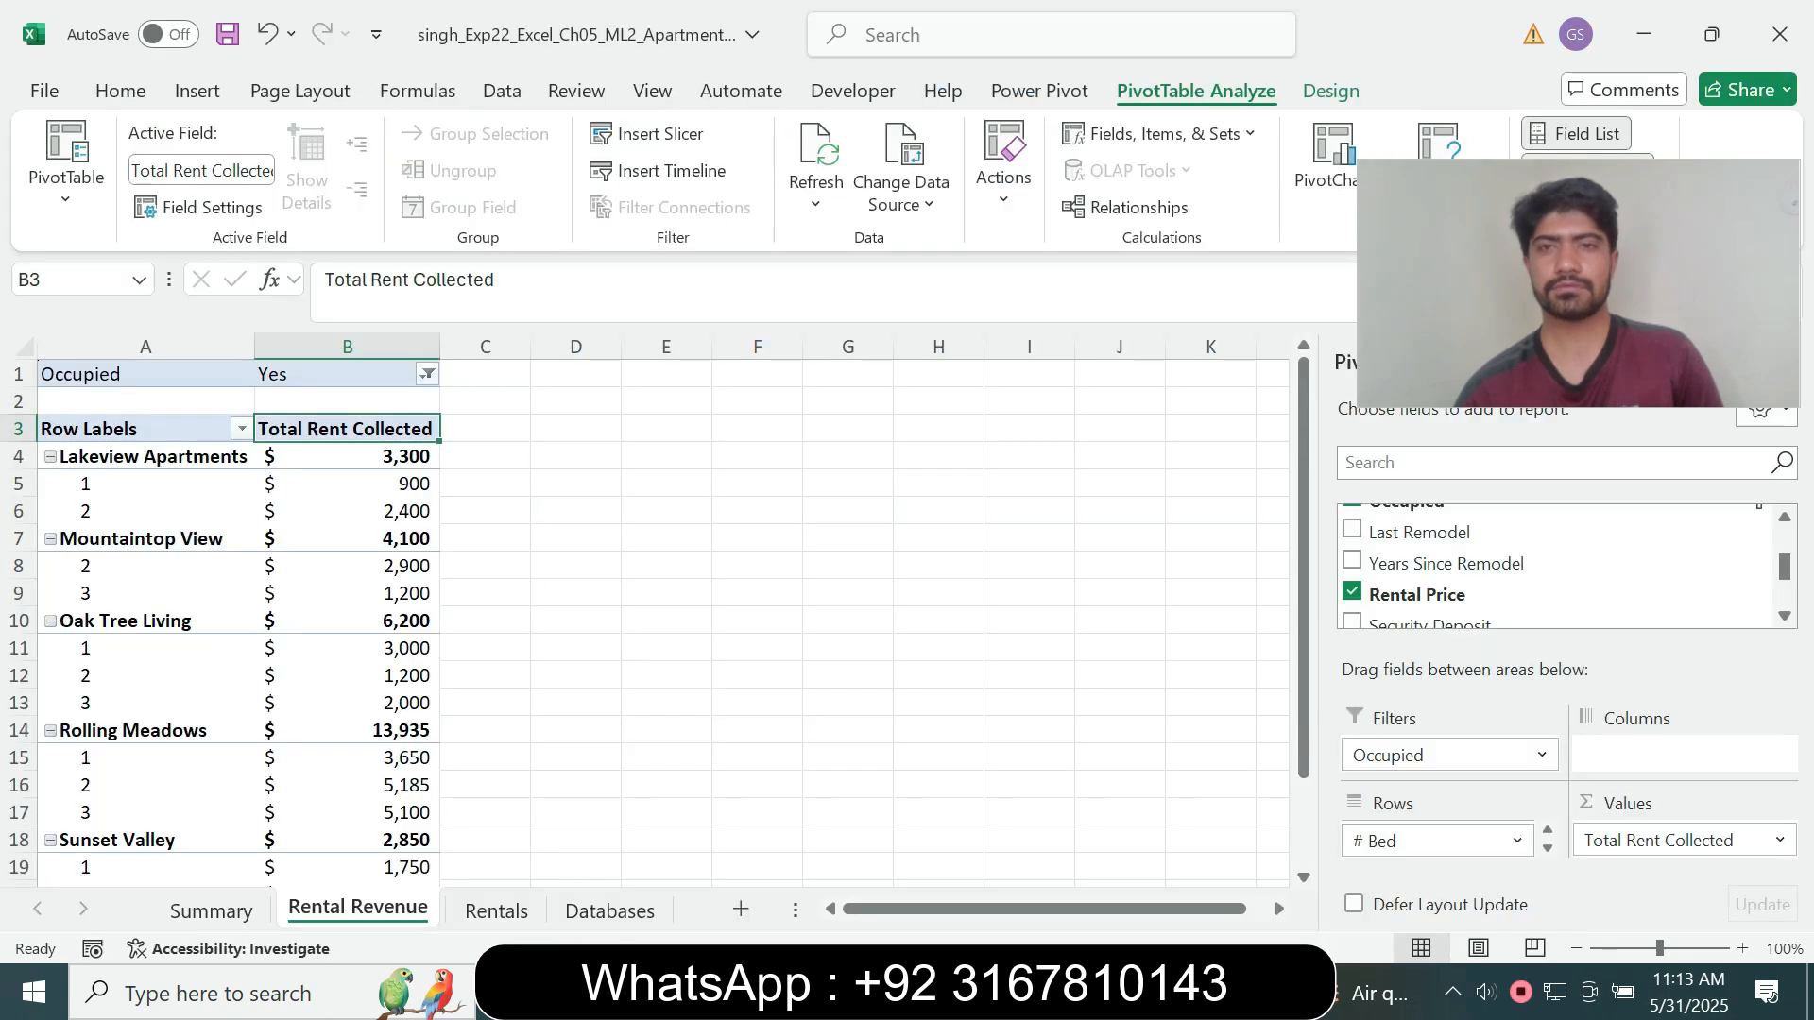
pyautogui.click(1157, 134)
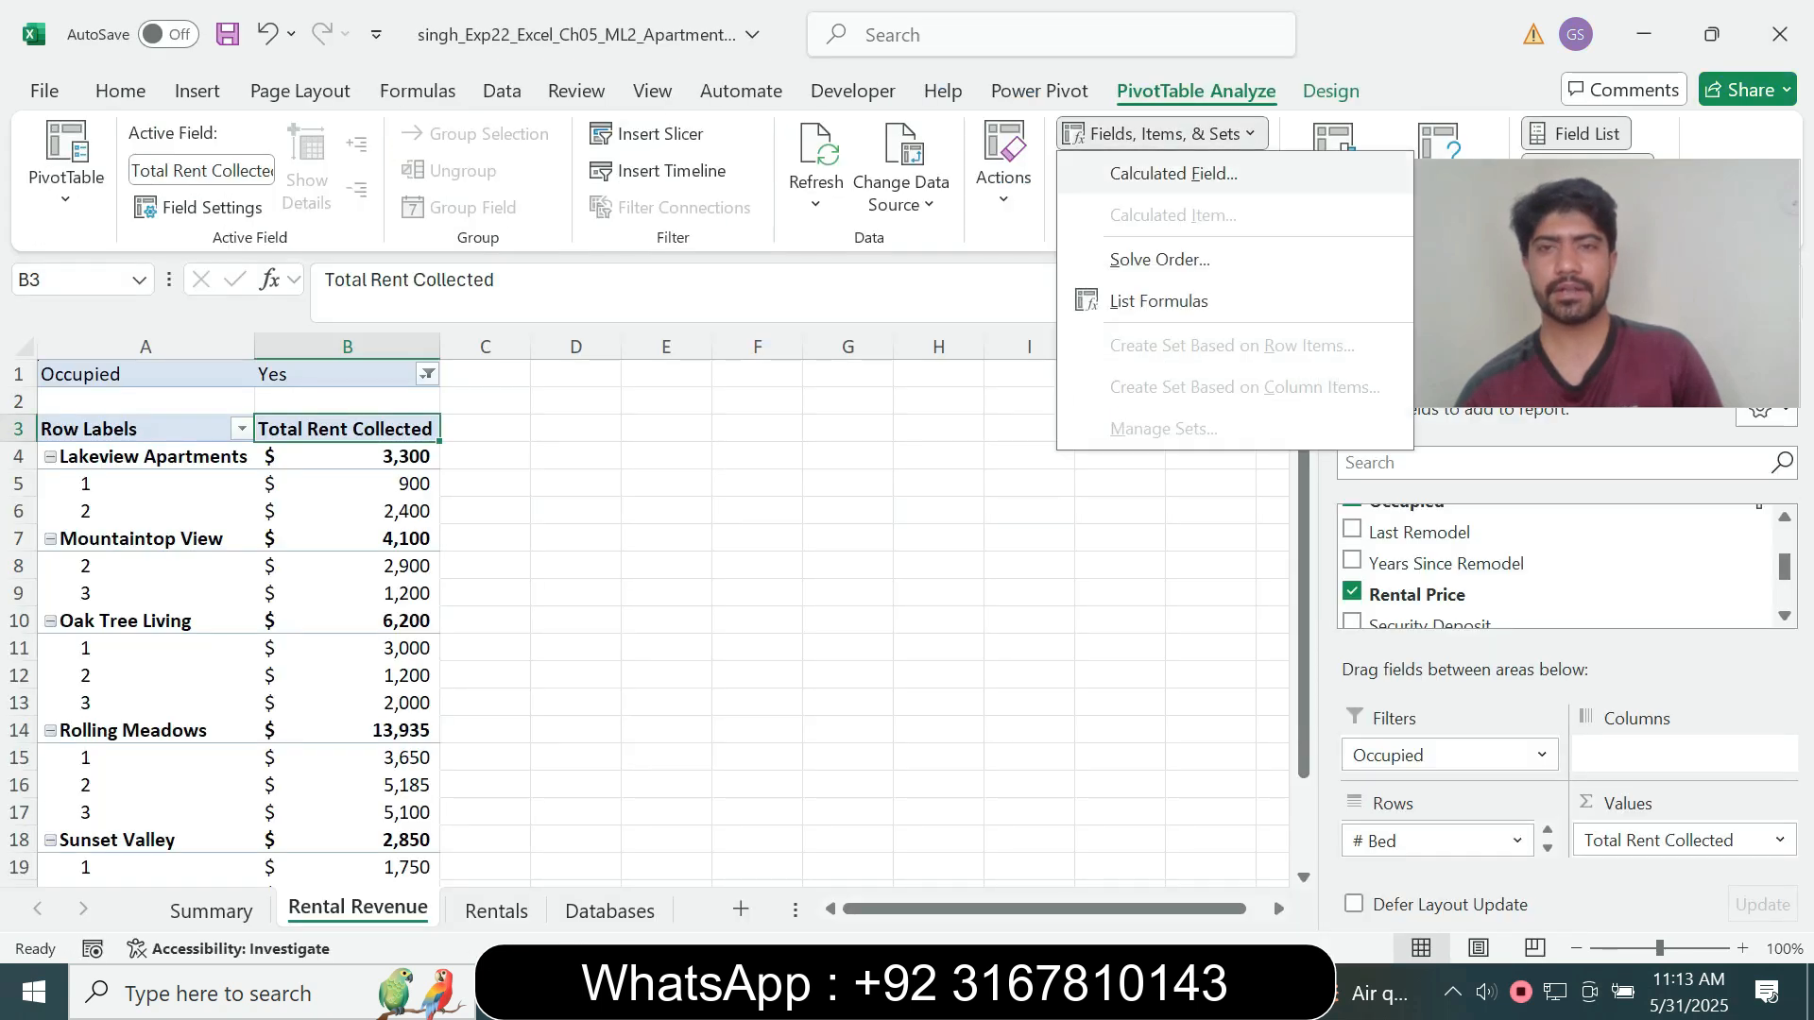
pyautogui.click(1173, 173)
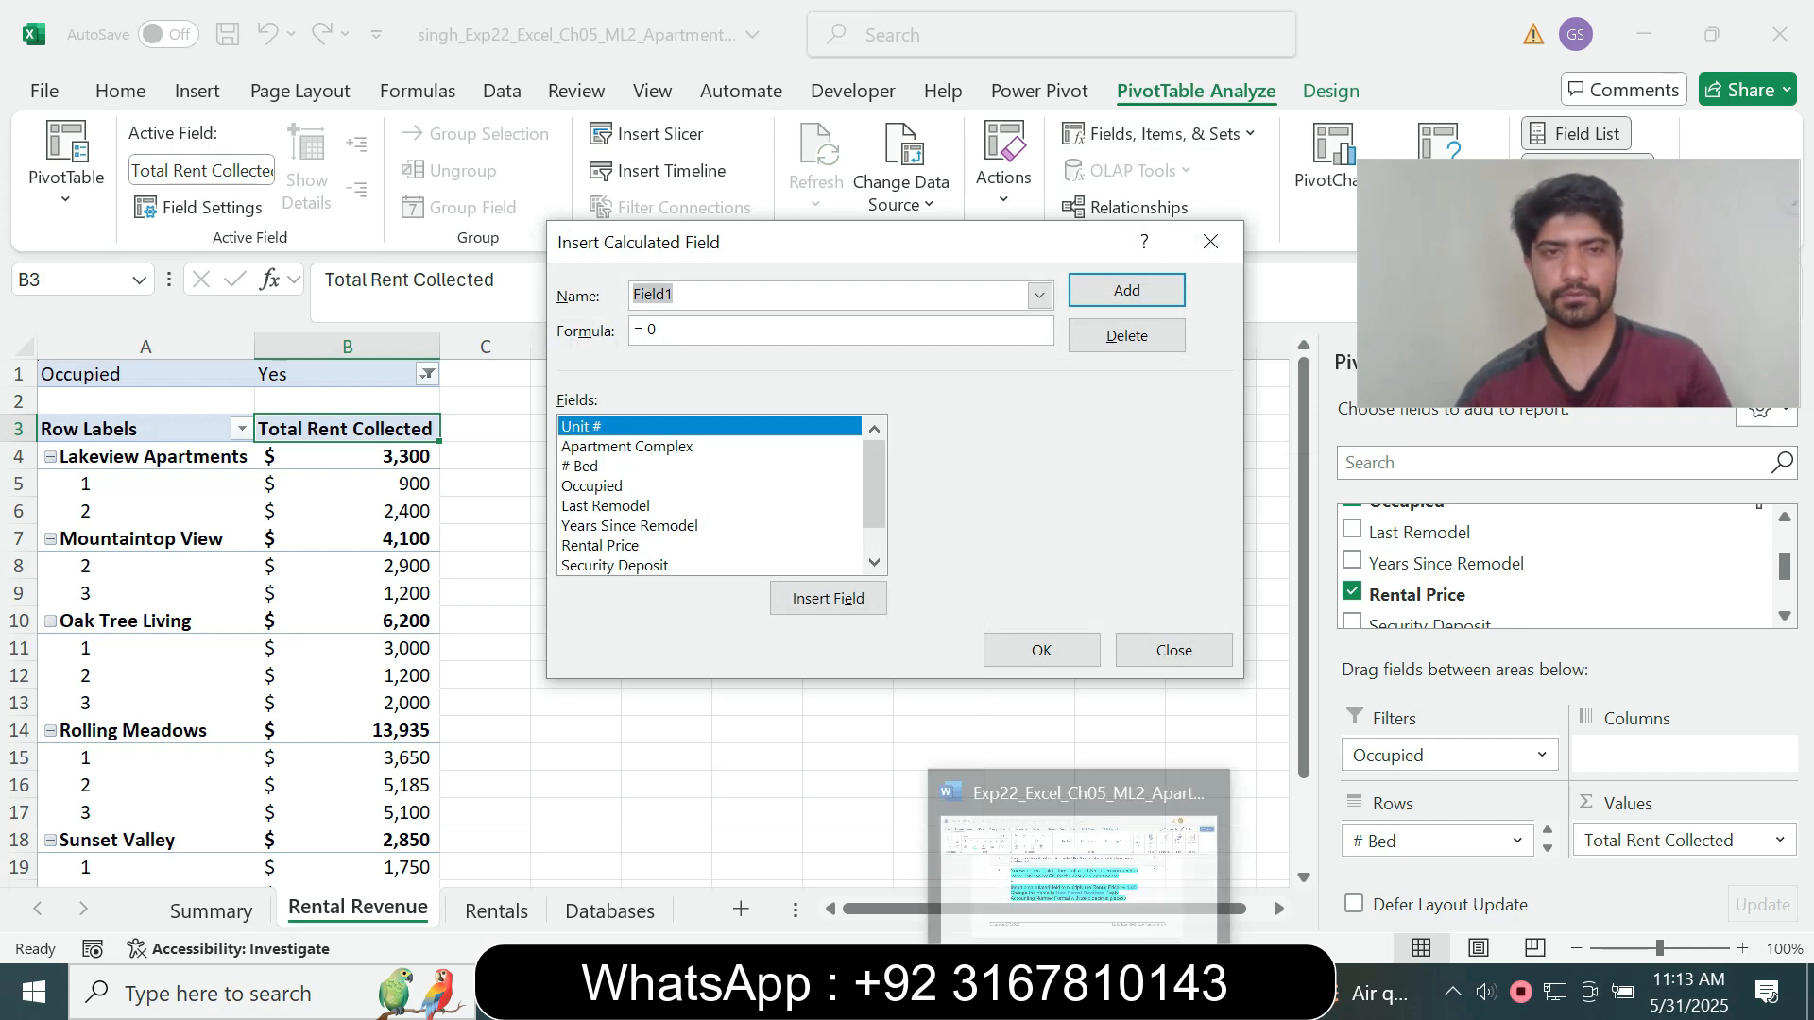
# - Copy New Rental Revenue from Word's step 9 and paste it as the calculated field's name in Excel
pyautogui.click(1052, 992)
pyautogui.moveTo(756, 504); pyautogui.dragTo(1068, 503)
pyautogui.hotkey('ctrl', 'c')
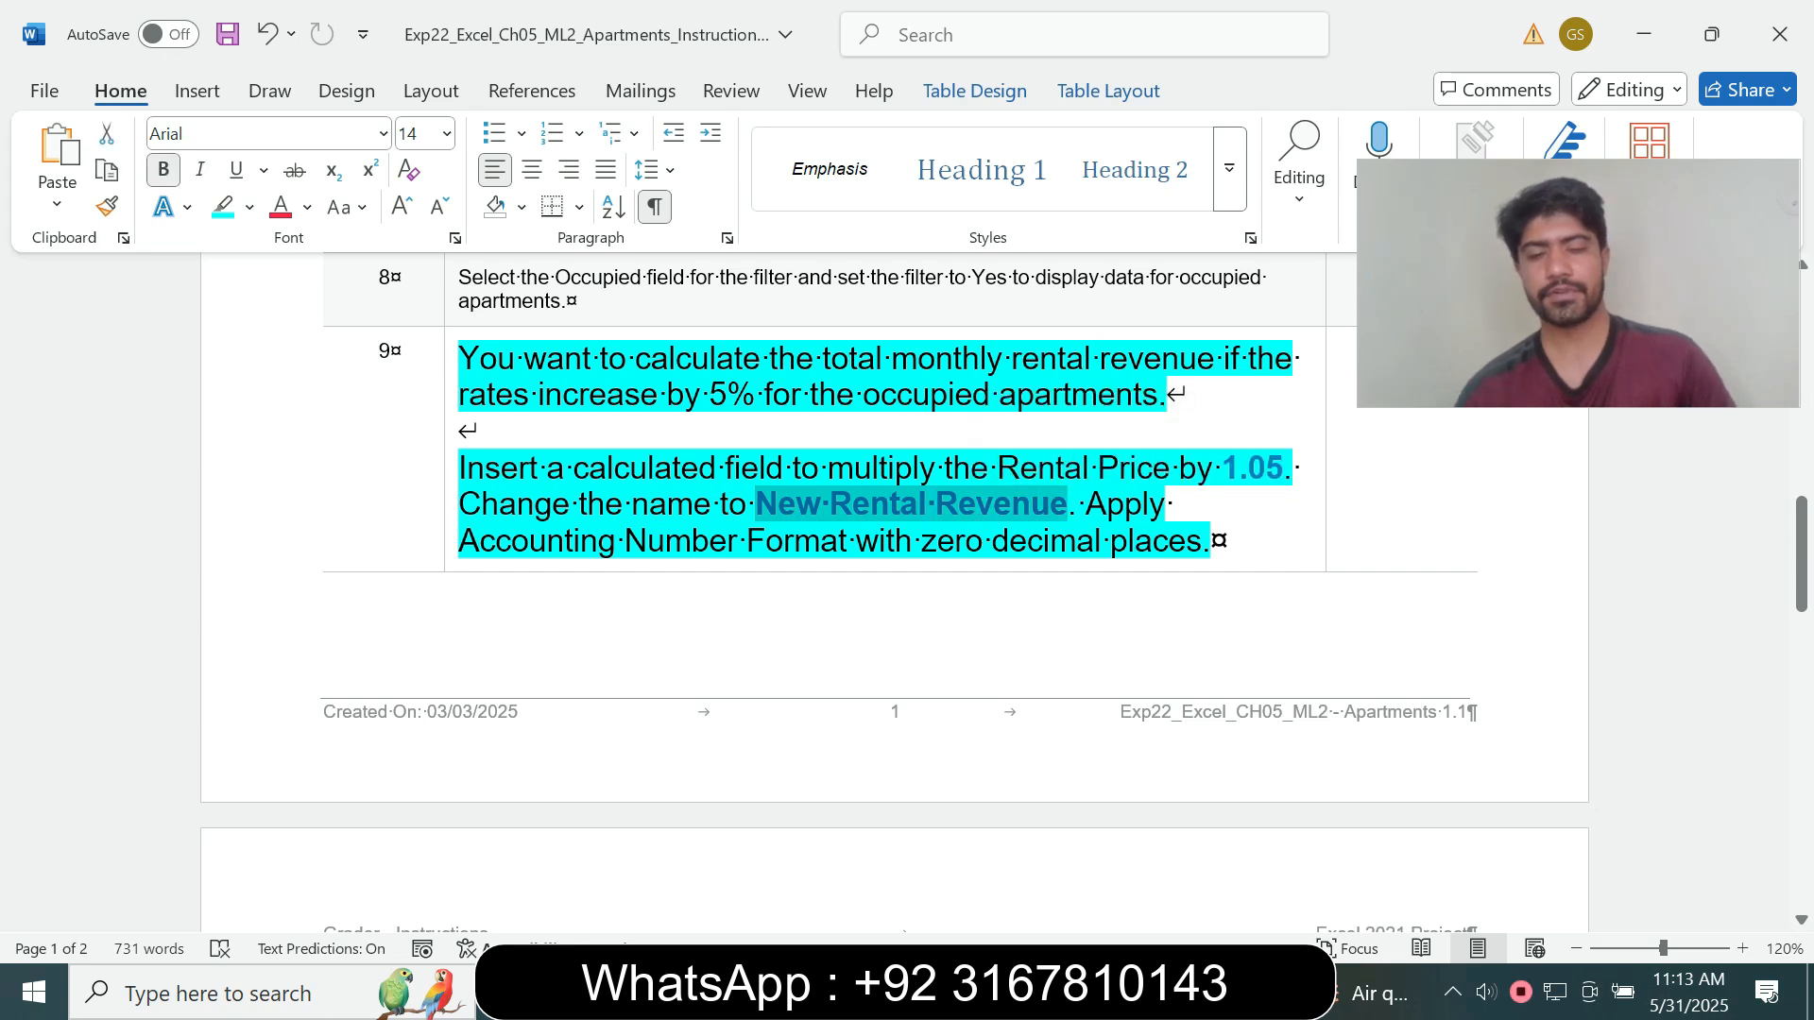
pyautogui.hotkey('alt', 'Tab')
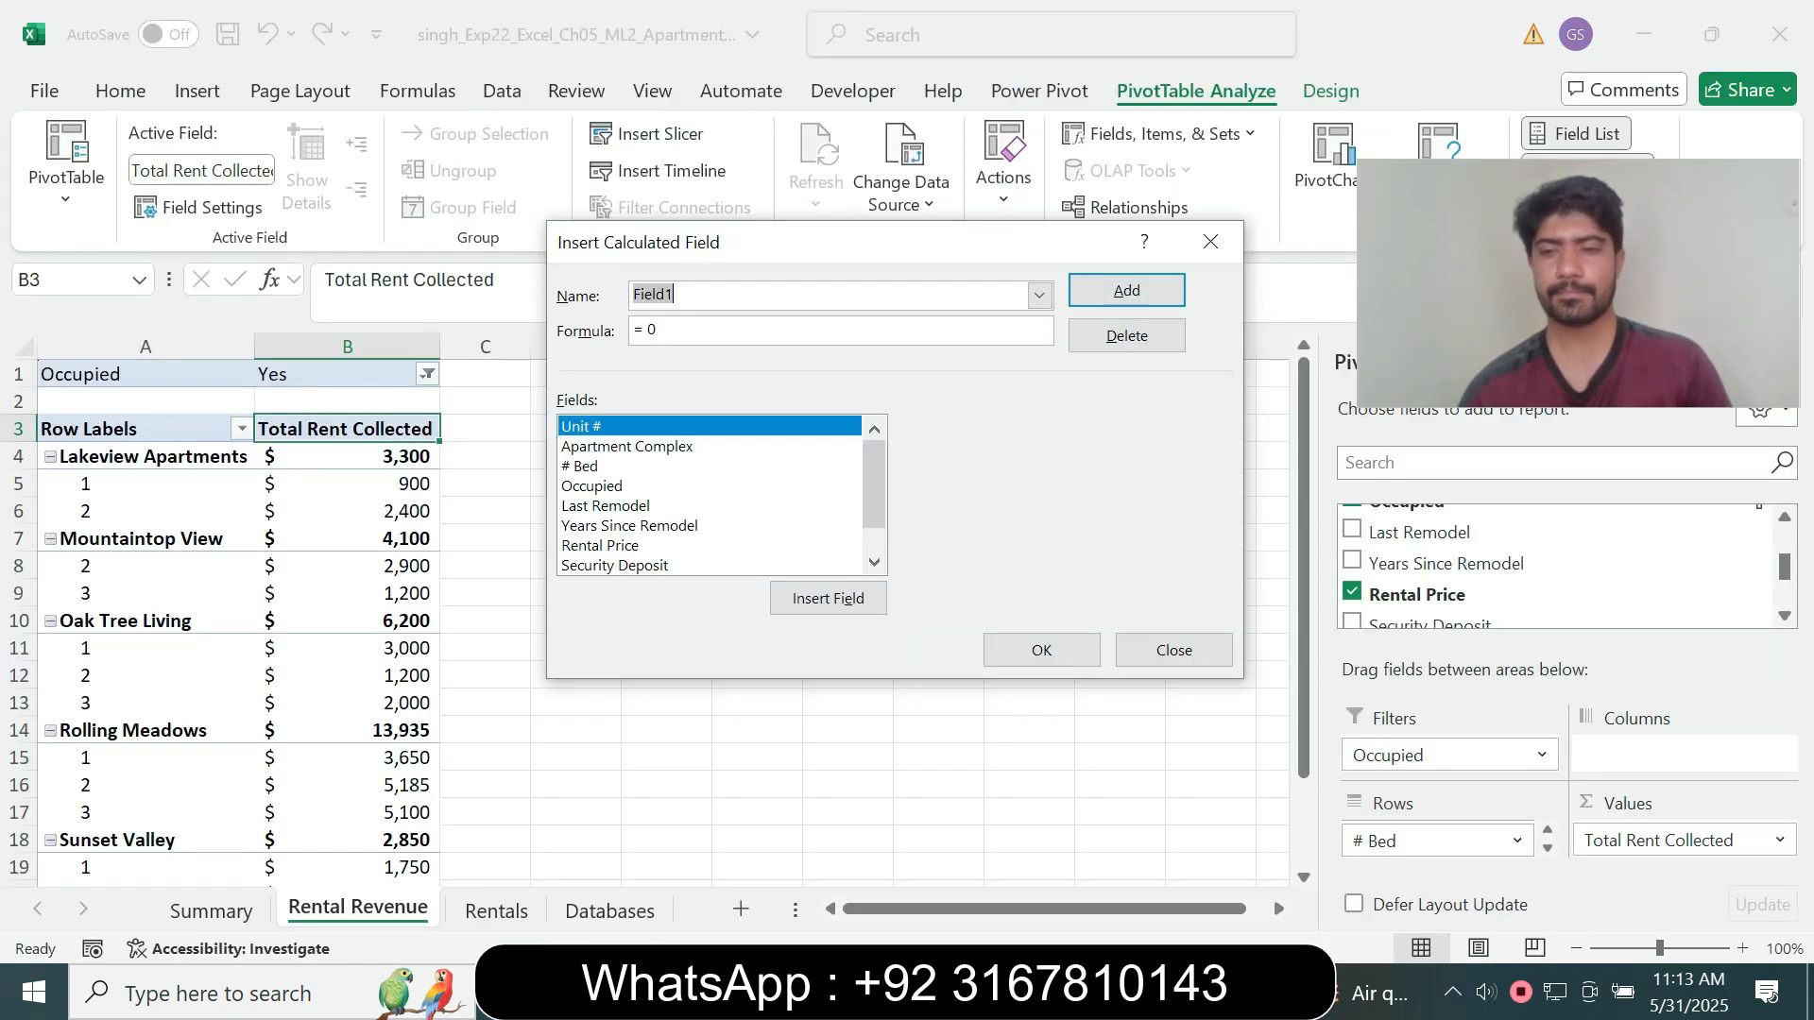
pyautogui.hotkey('ctrl', 'v')
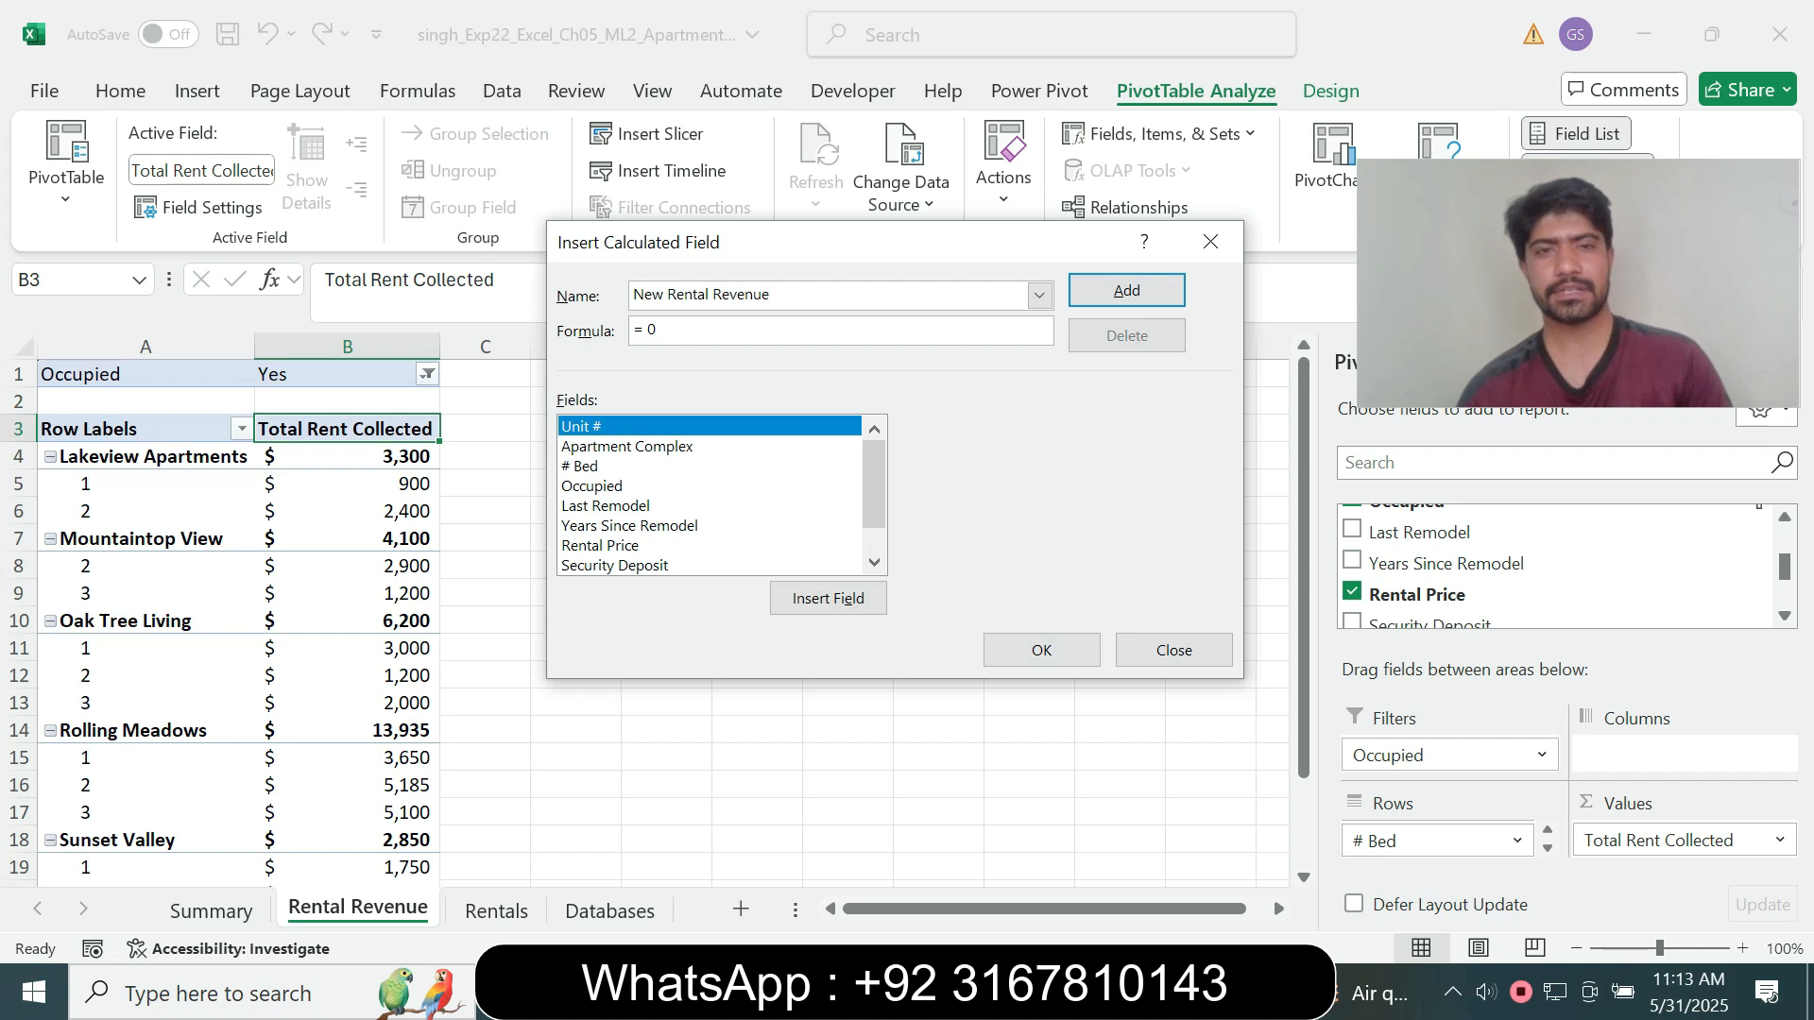
# - Check which field to multiply in Word's step 9, and in Excel replace the formula's 0 with the Rental Price field
pyautogui.hotkey('alt', 'Tab')
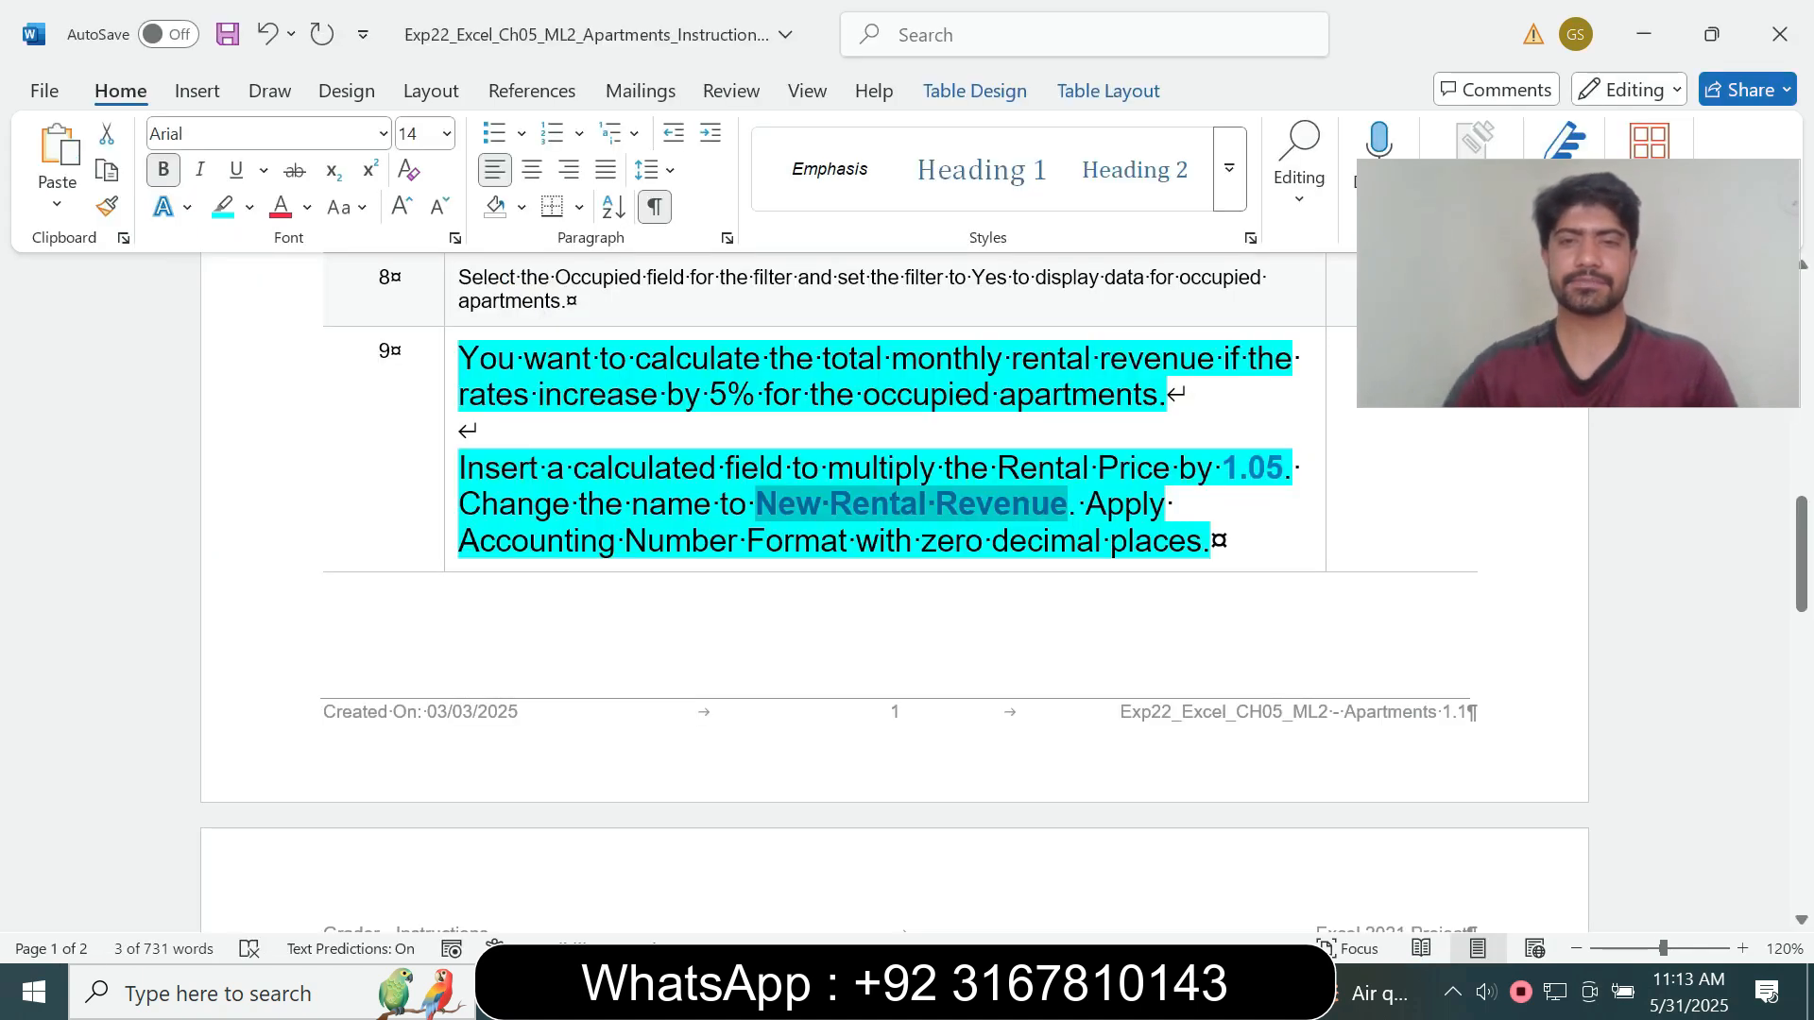
pyautogui.moveTo(944, 467); pyautogui.dragTo(1221, 467)
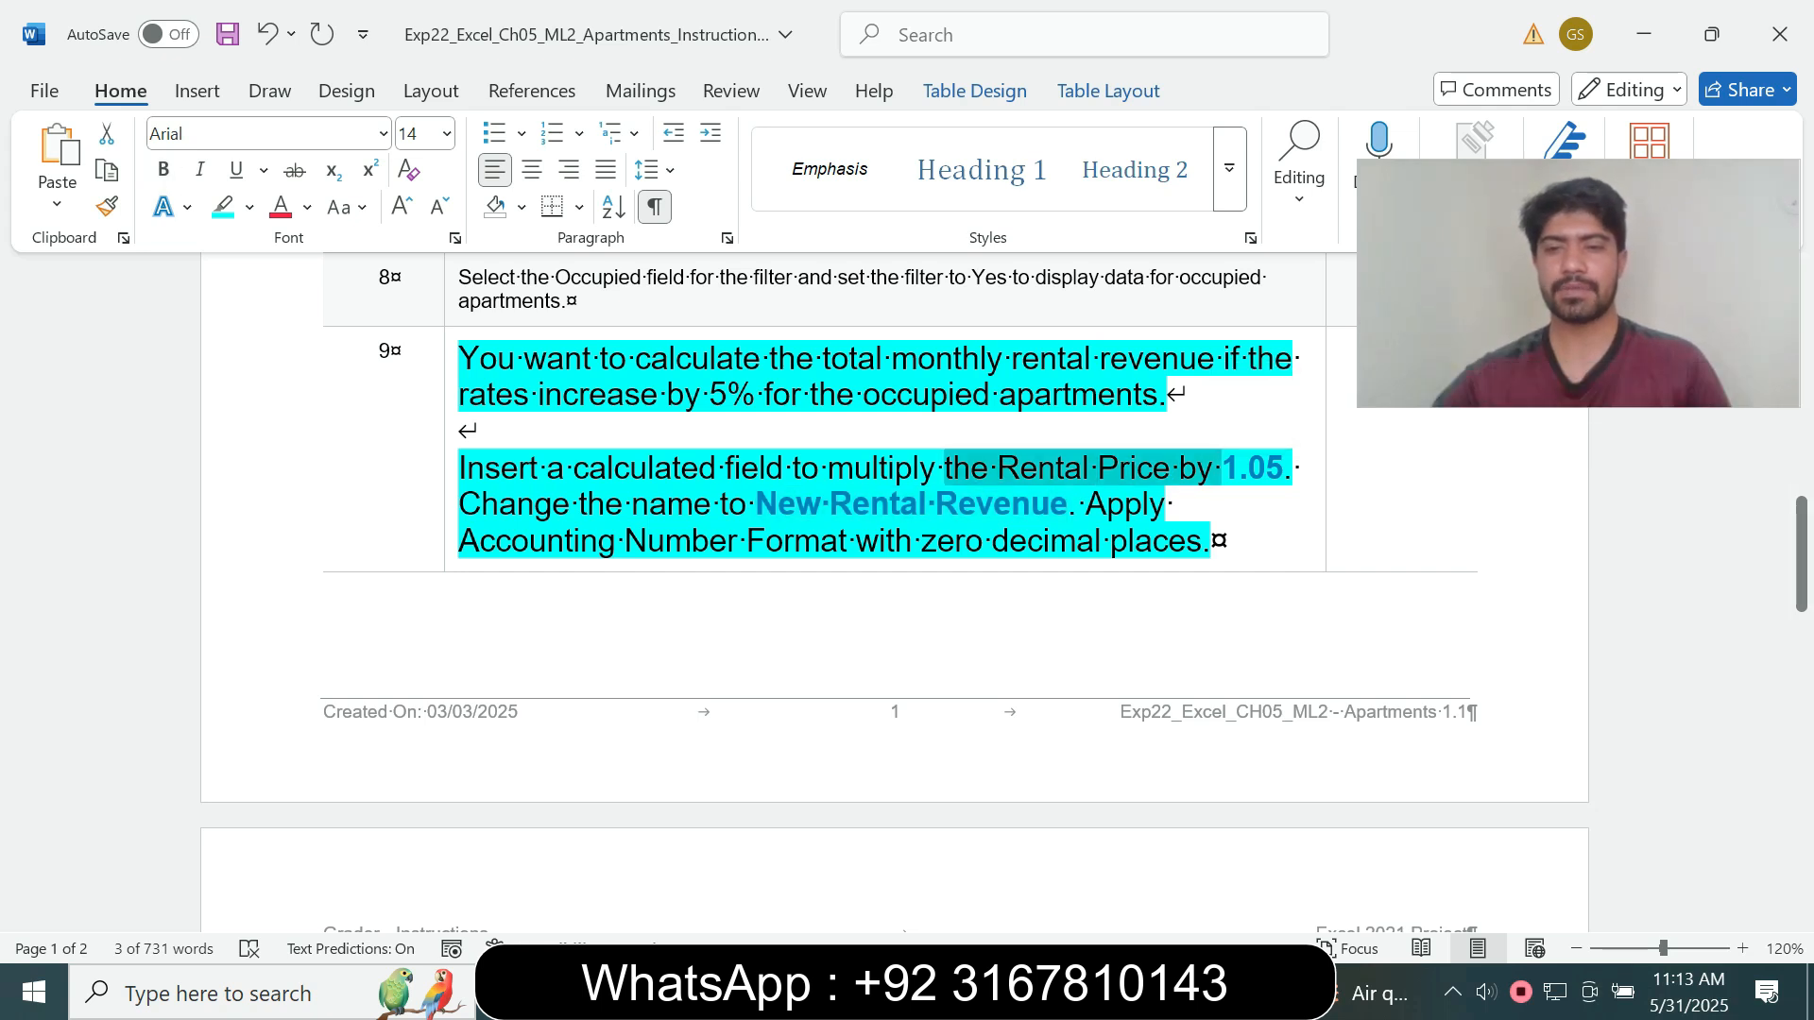
pyautogui.hotkey('alt', 'Tab')
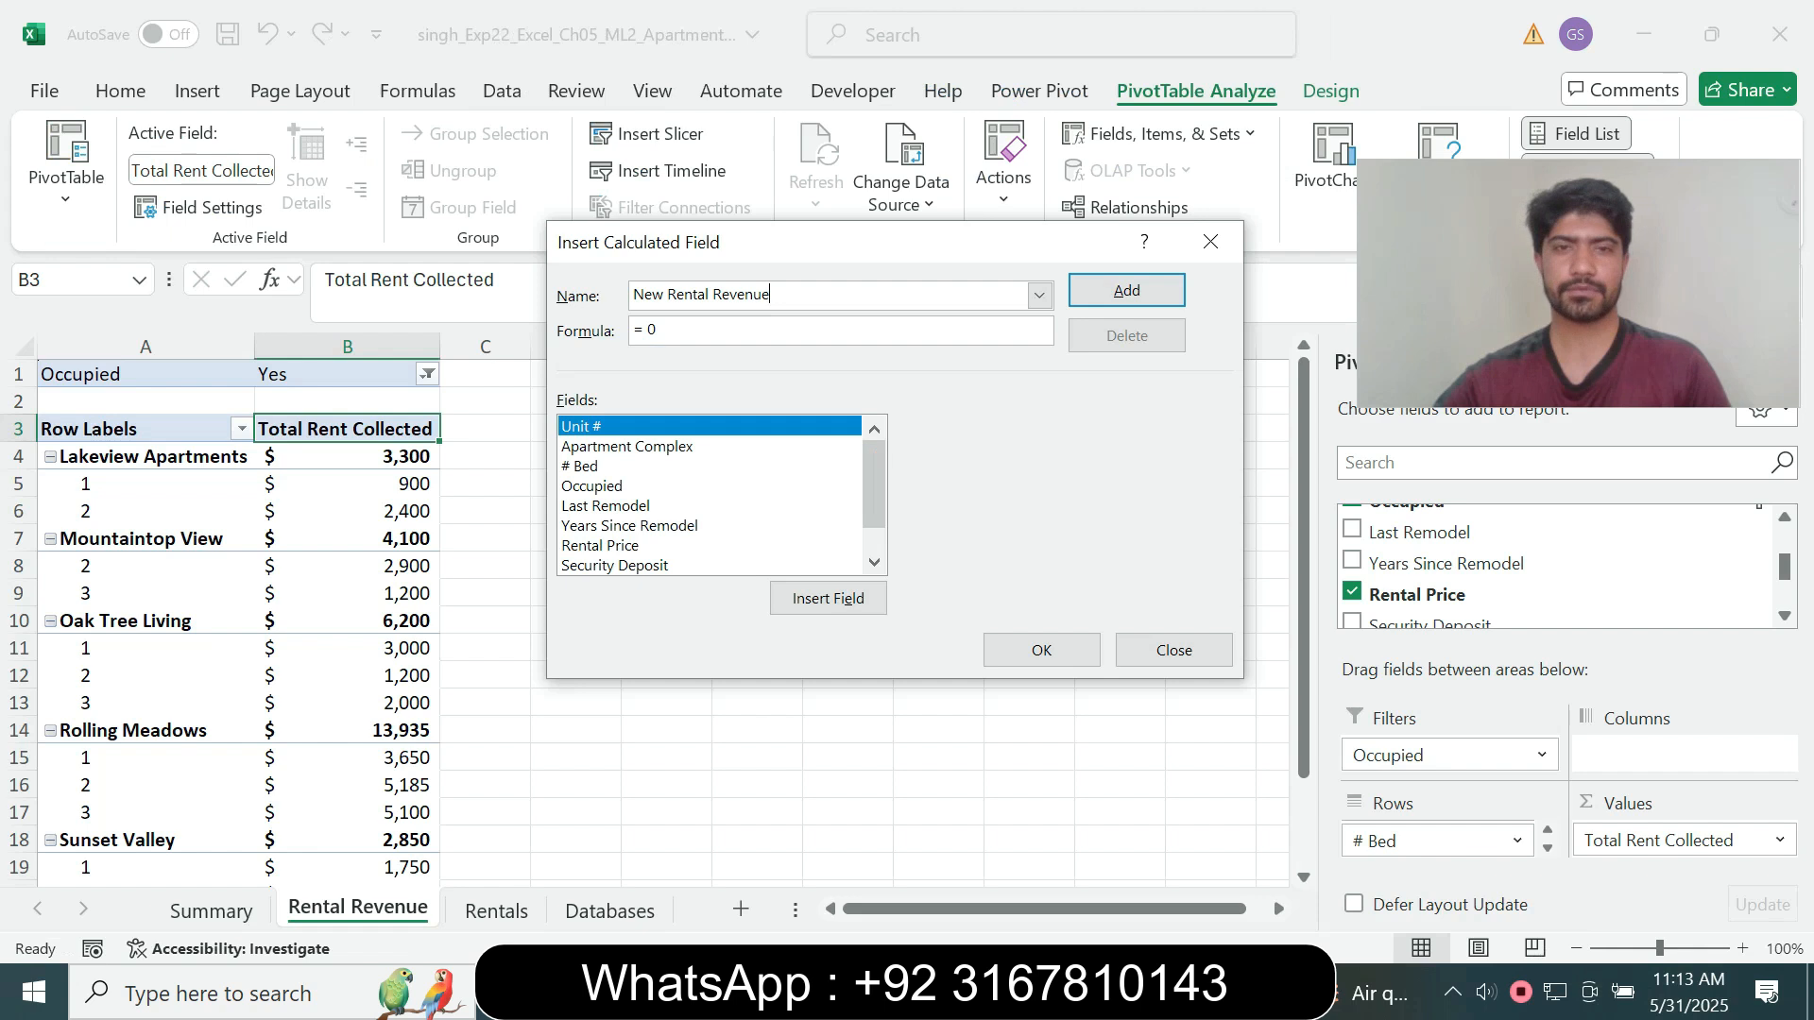
pyautogui.press('BackSpace')
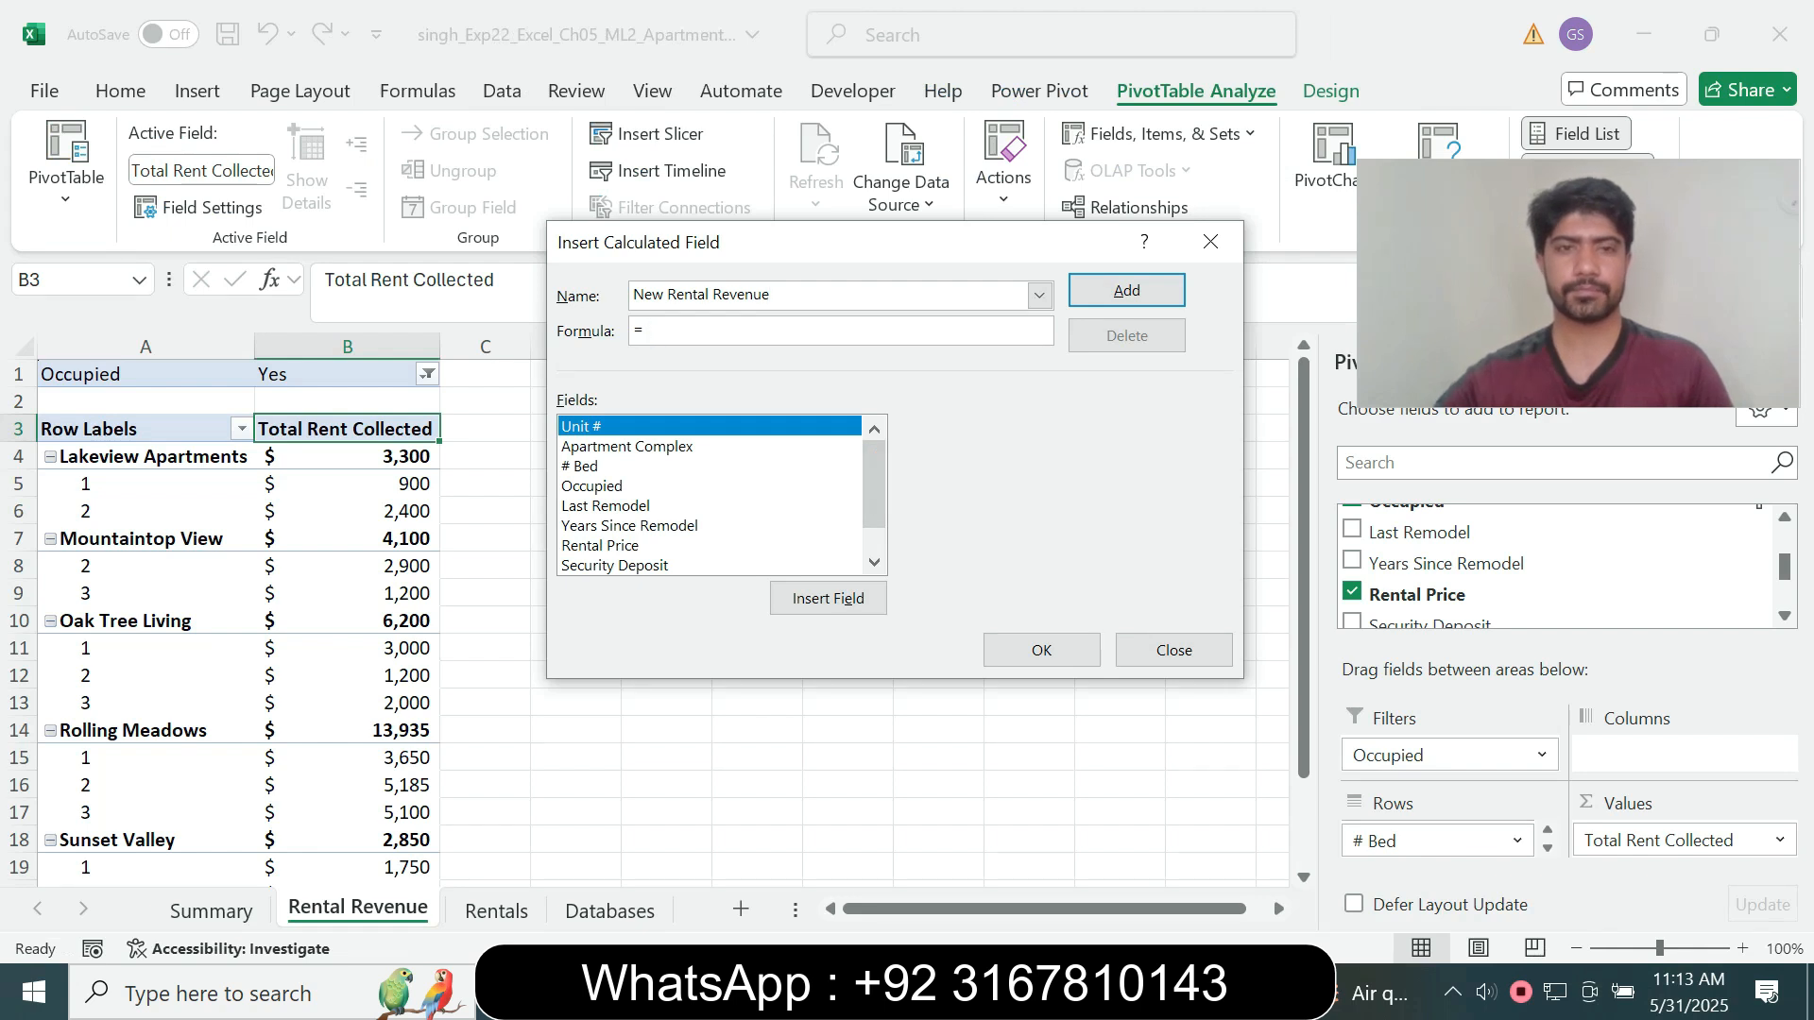
pyautogui.click(600, 545)
pyautogui.click(828, 598)
# - Check the multiplier in Word's step 9, complete the Excel formula as = 'Rental Price'*1.05, and add the calculated field to the PivotTable
pyautogui.hotkey('alt', 'Tab')
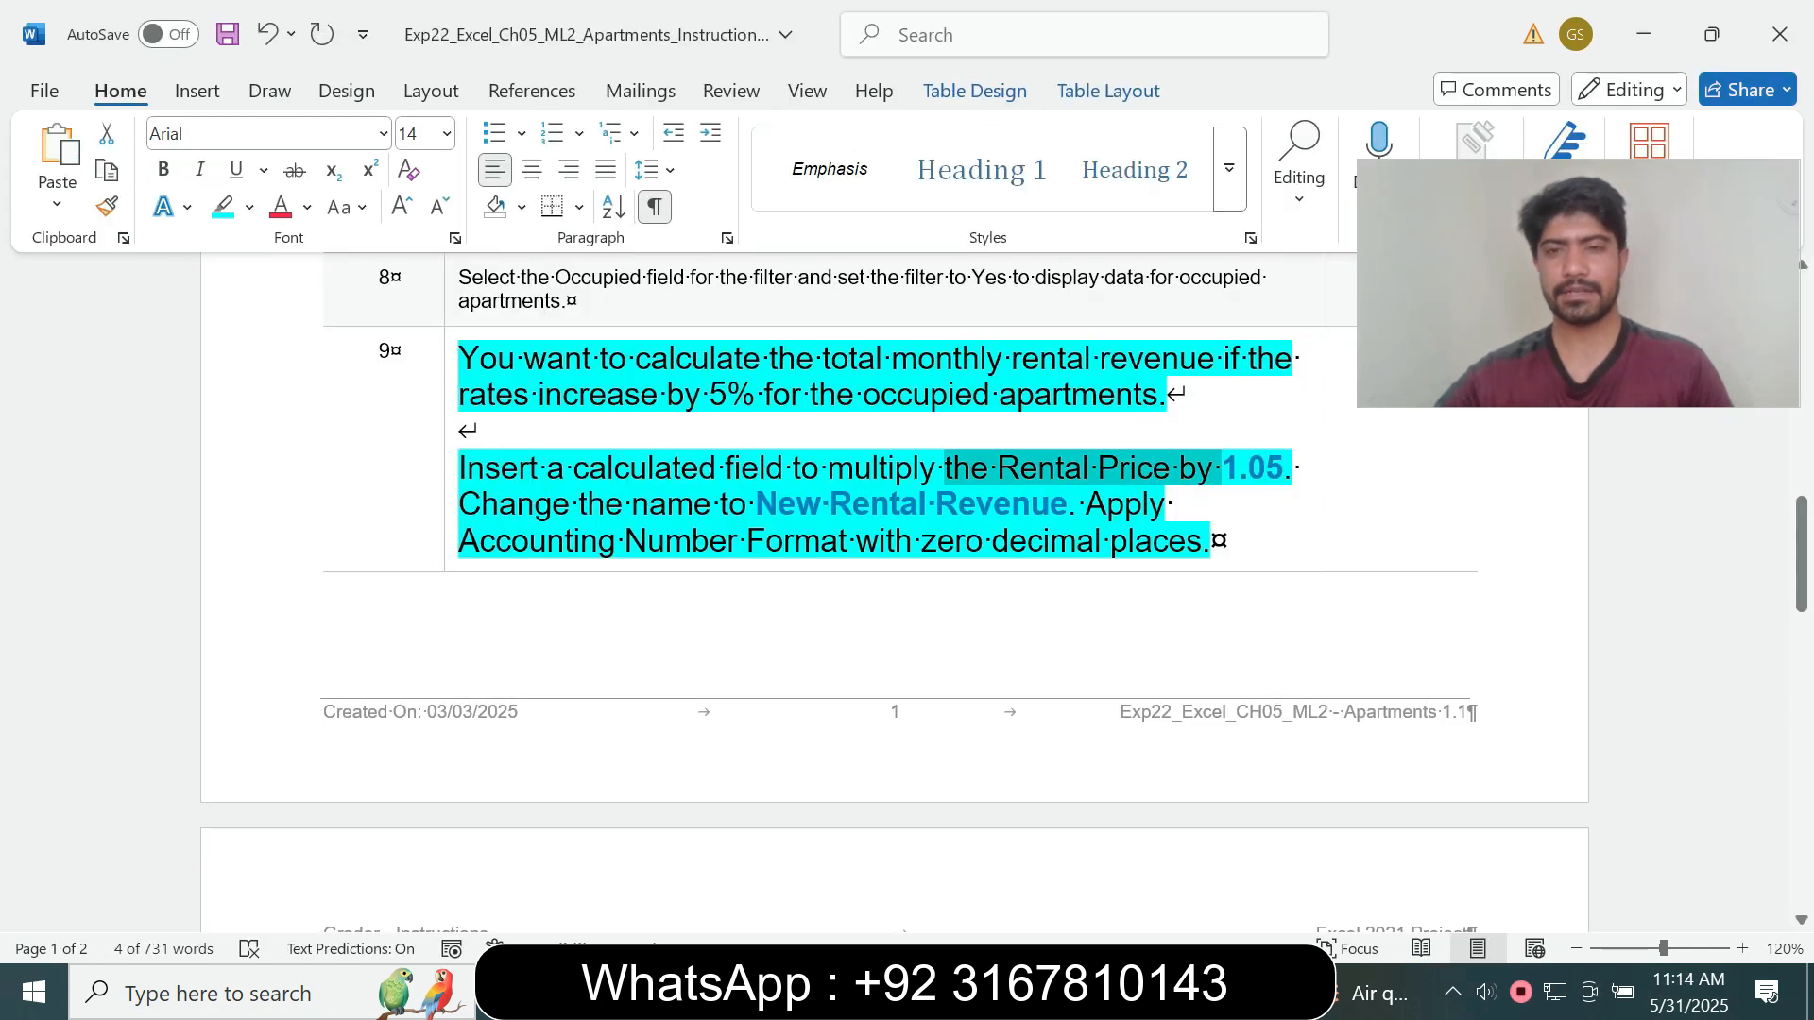
pyautogui.hotkey('alt', 'Tab')
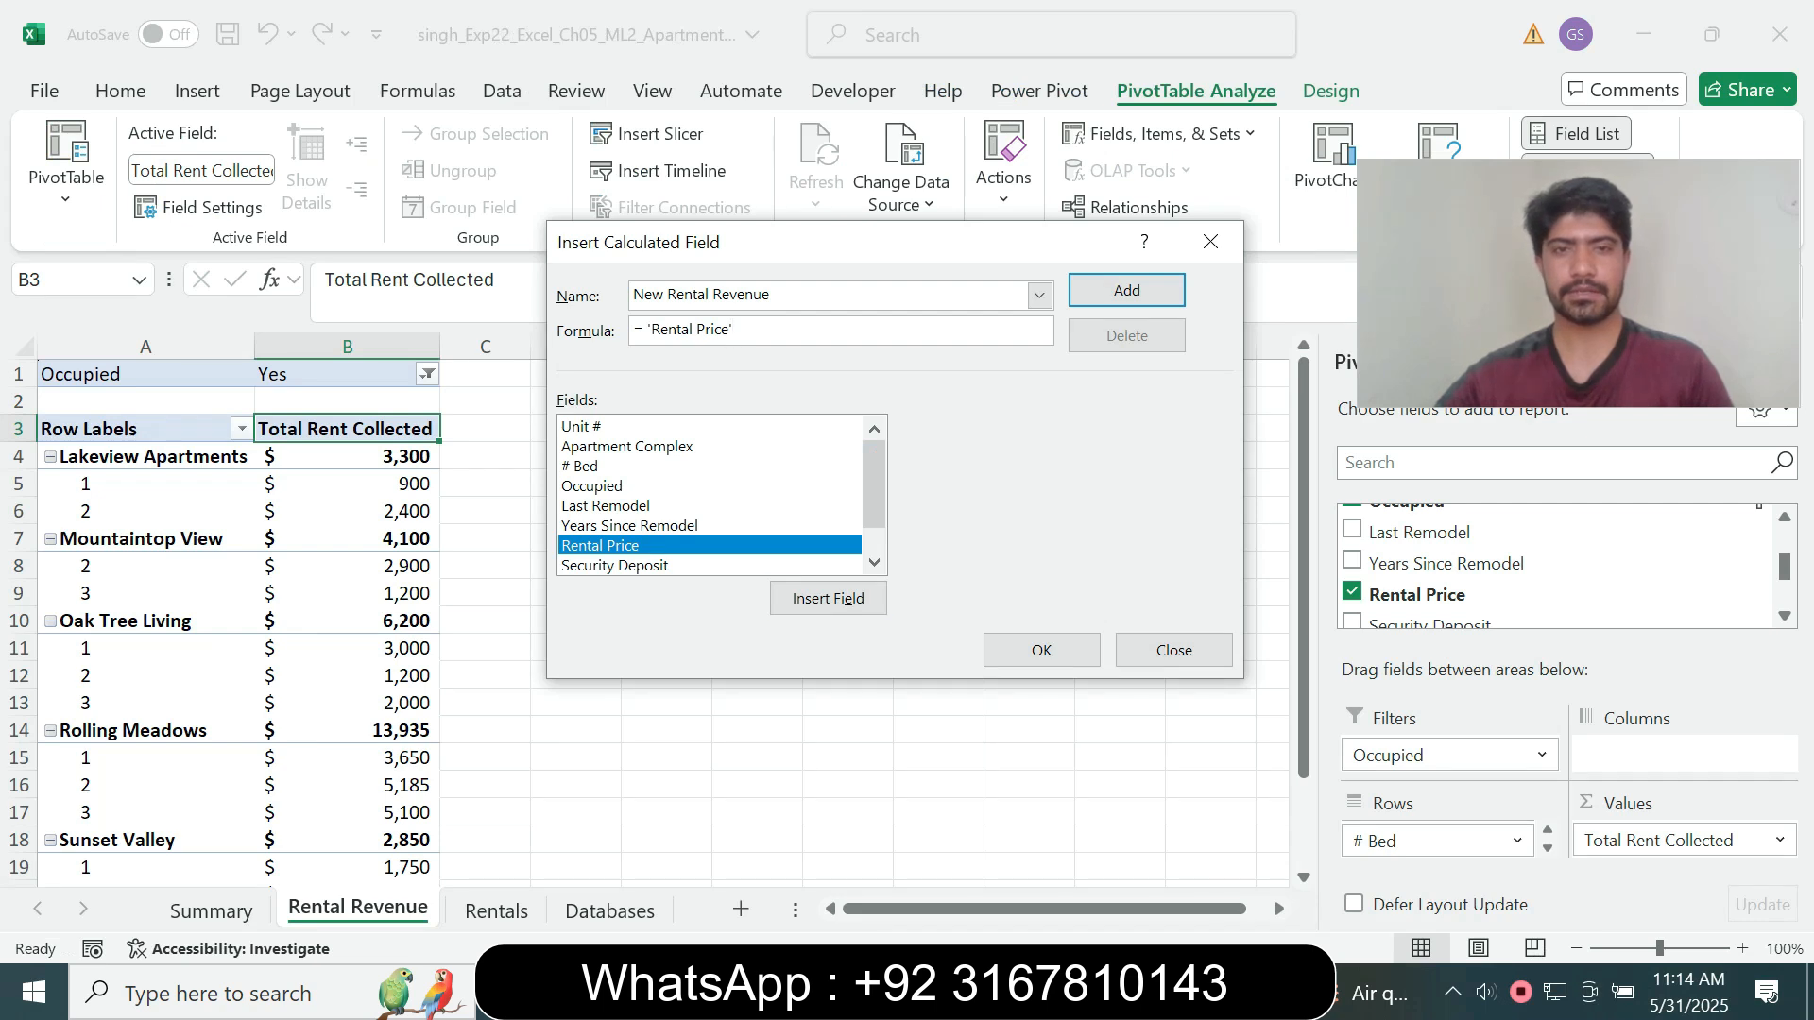
pyautogui.hotkey('alt', 'Tab')
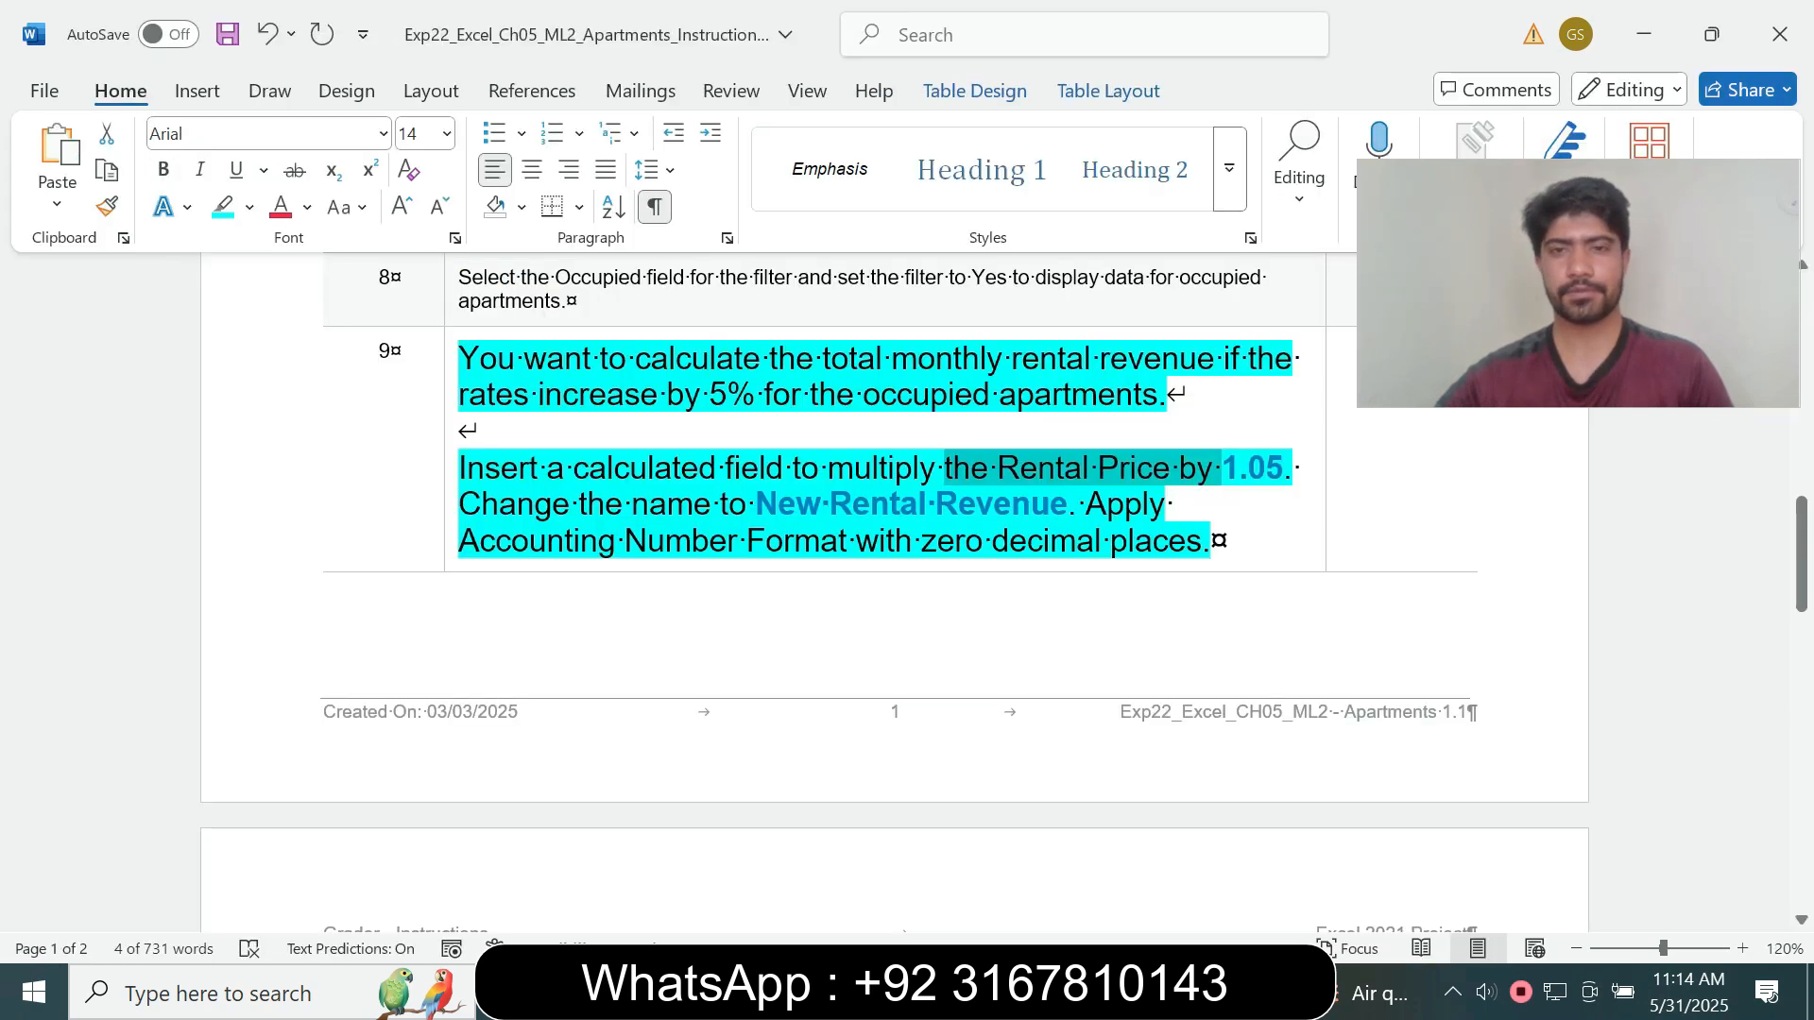
pyautogui.hotkey('alt', 'Tab')
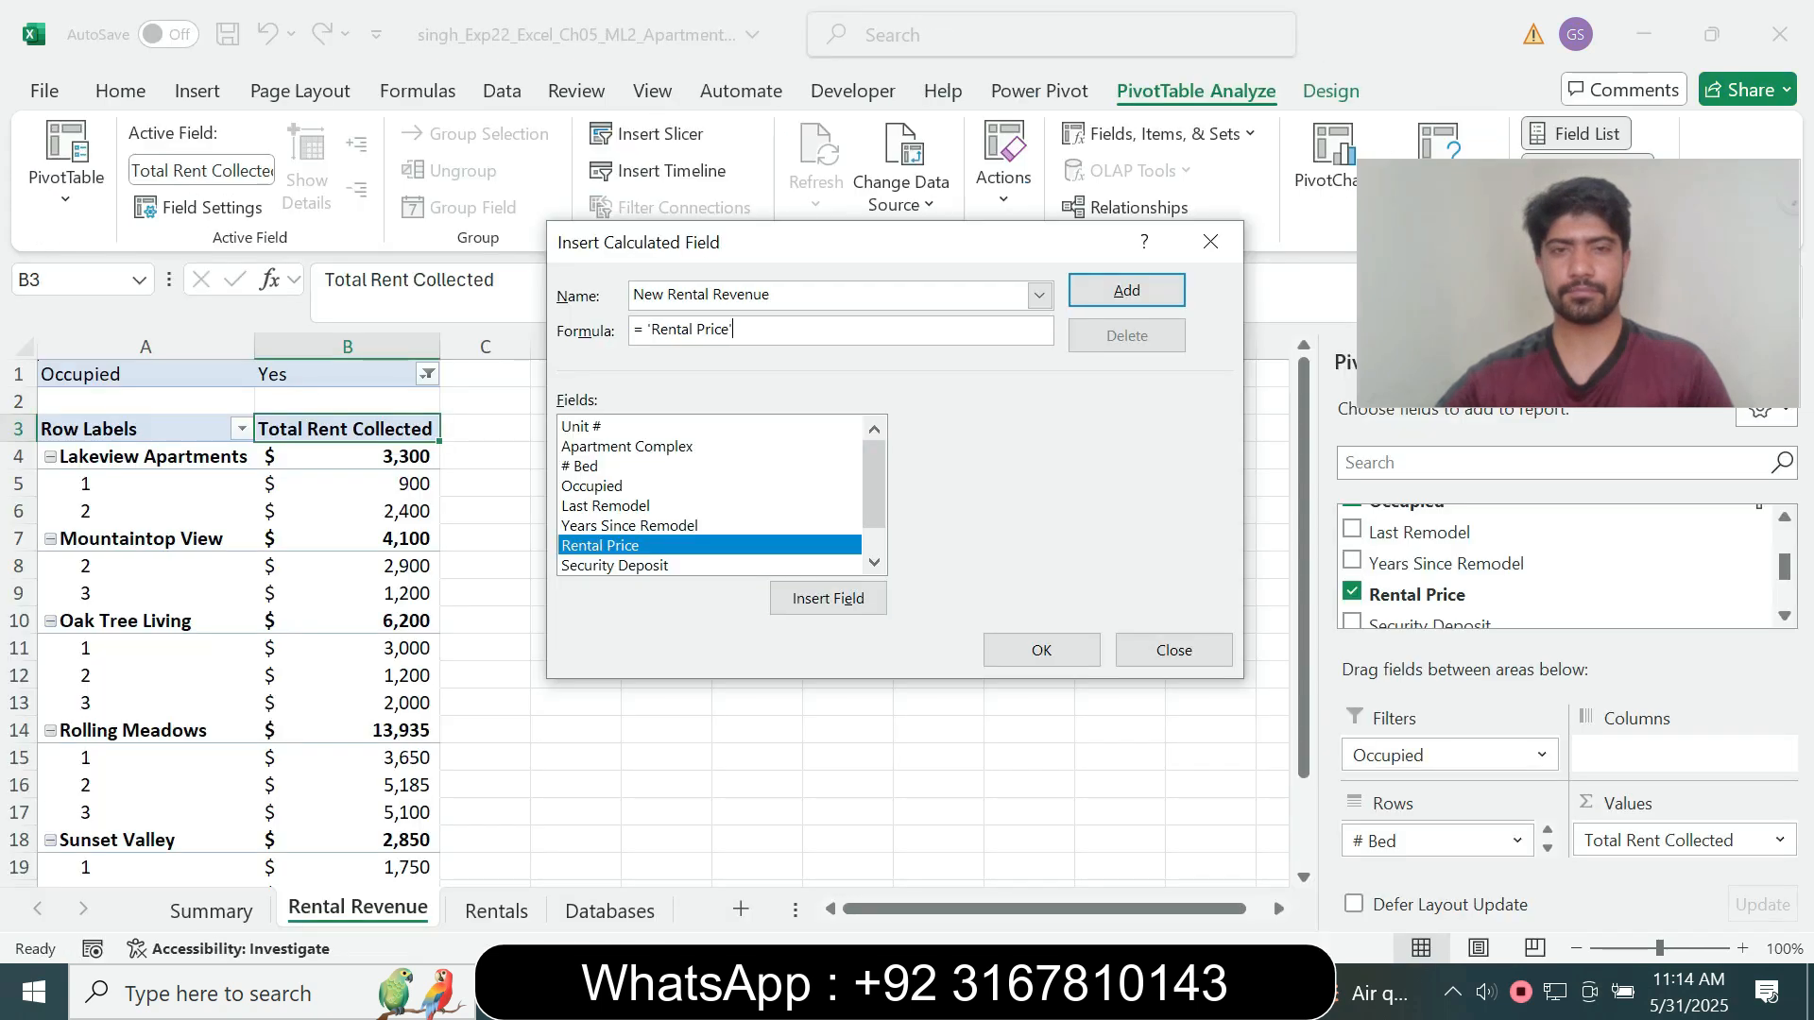
pyautogui.write('*')
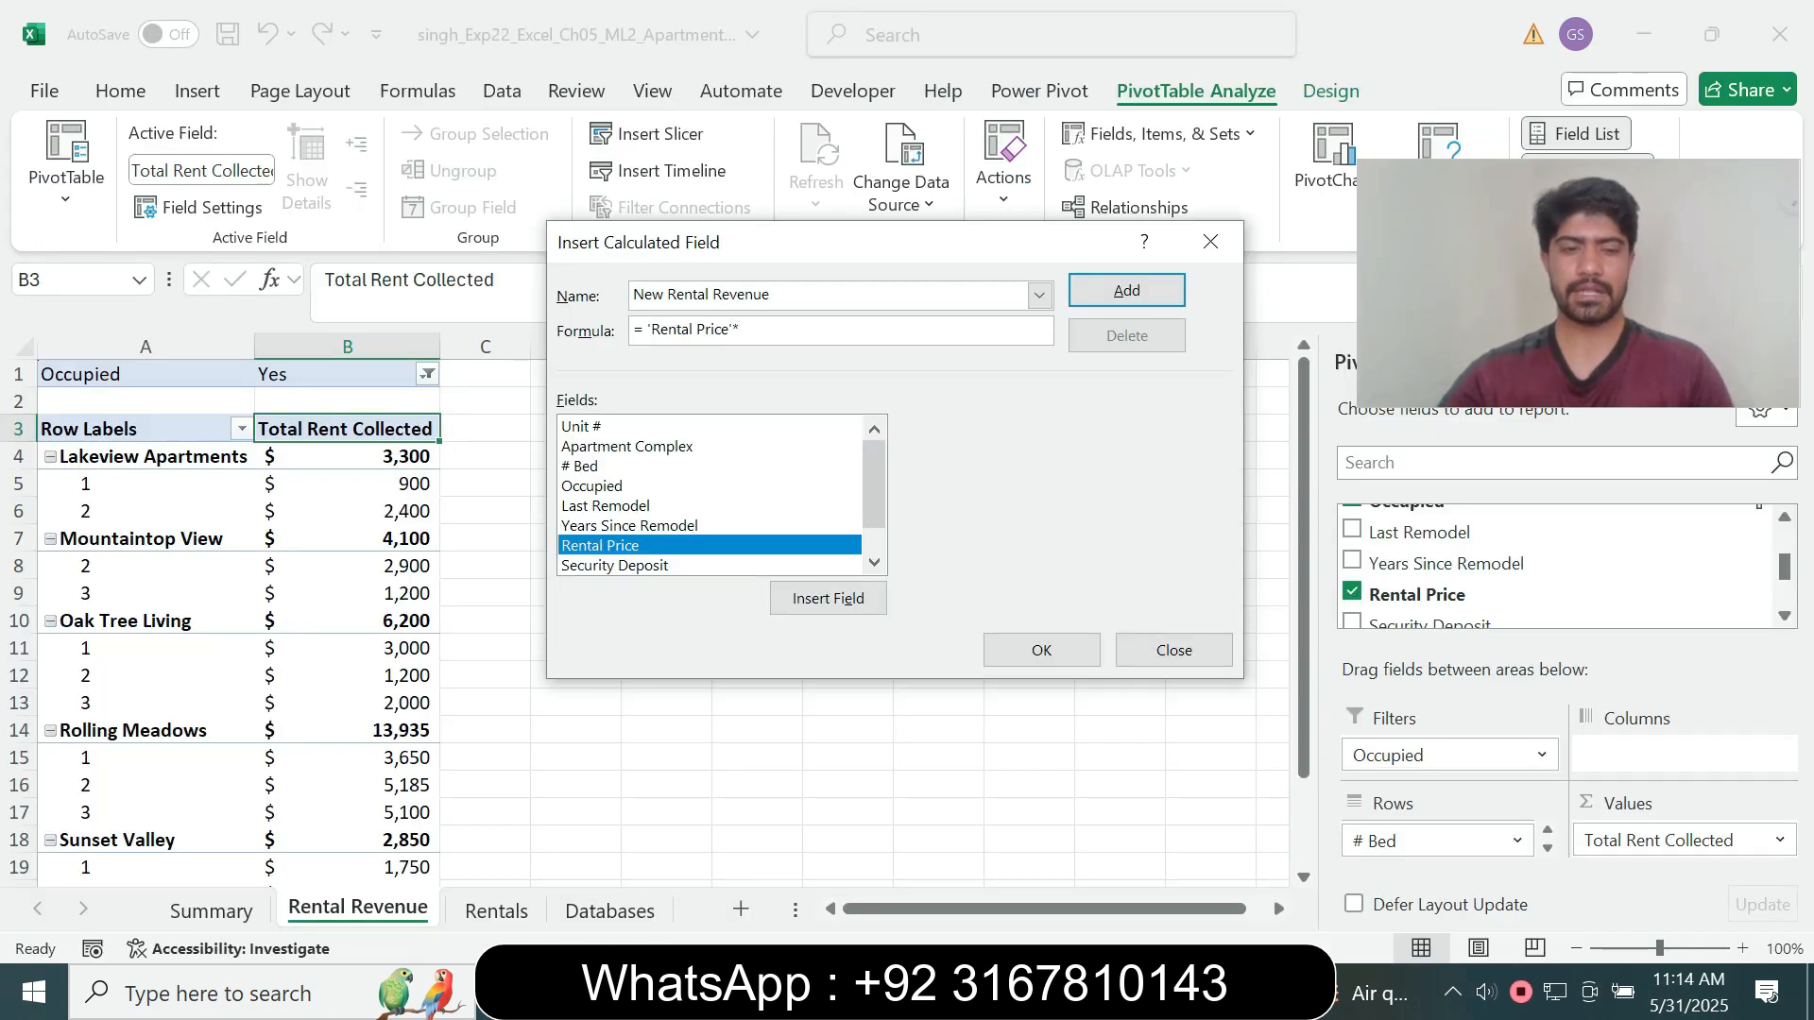
pyautogui.write('1')
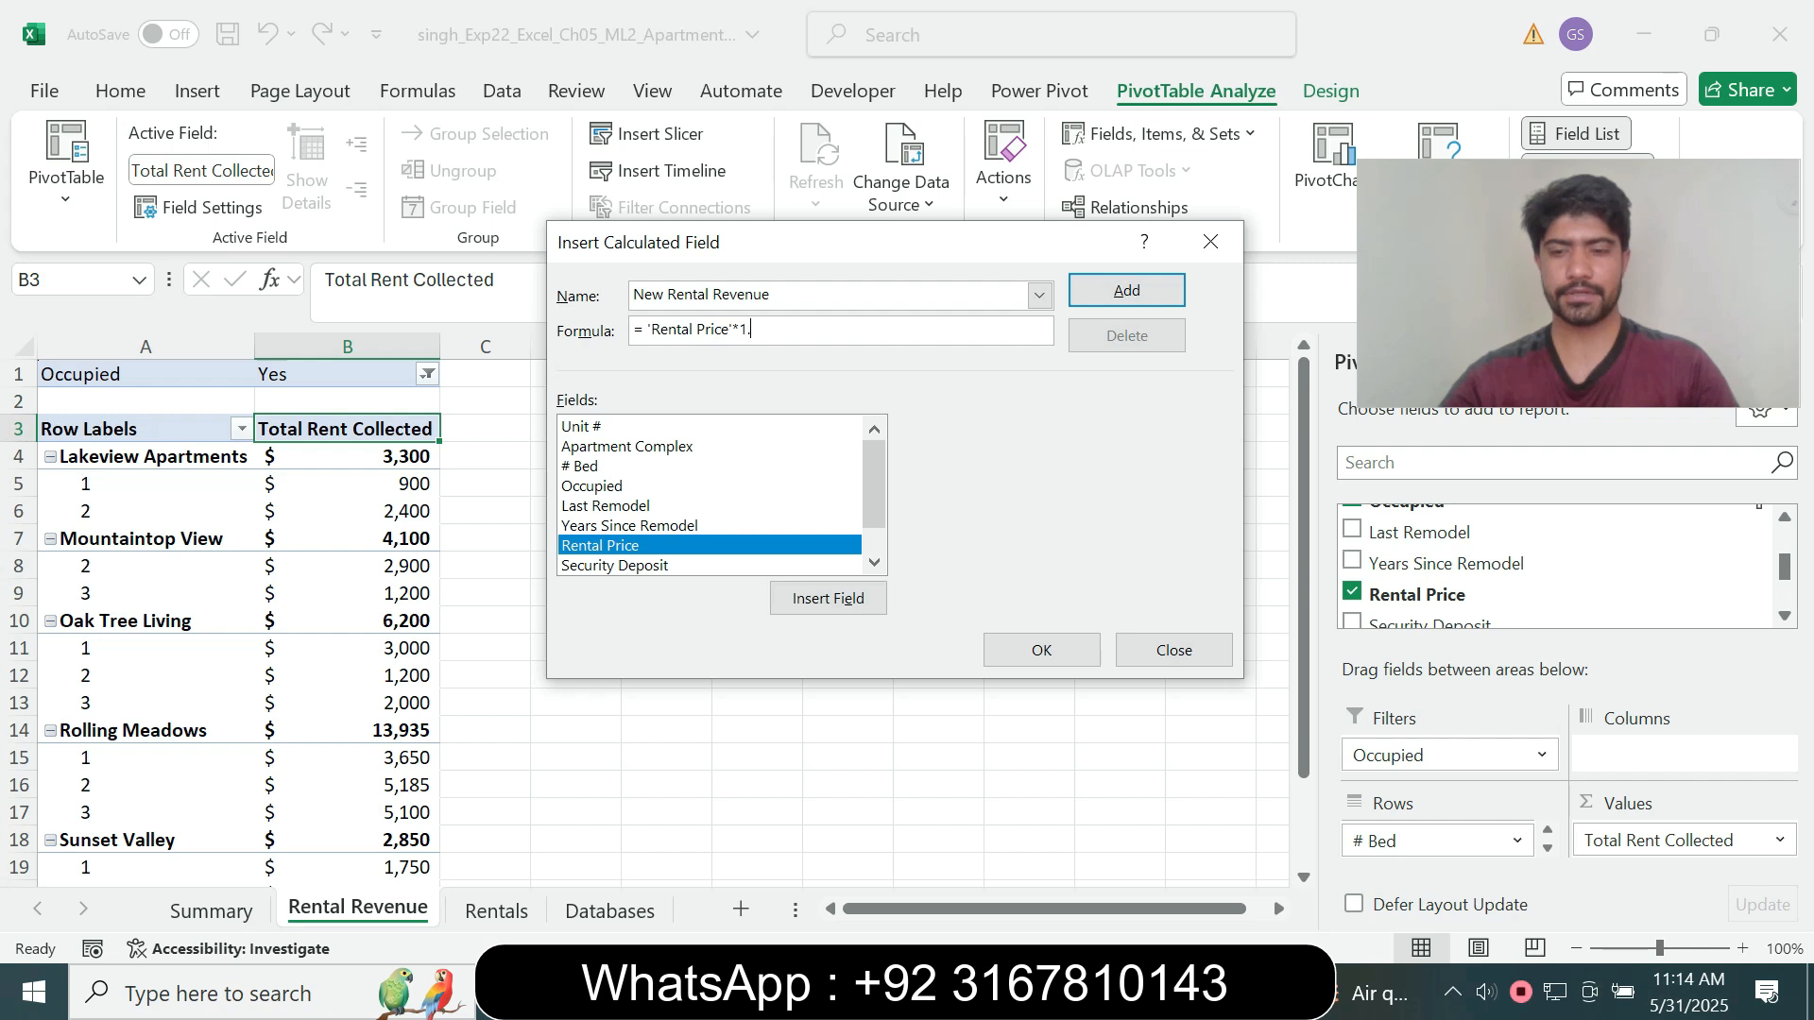
pyautogui.write('.05')
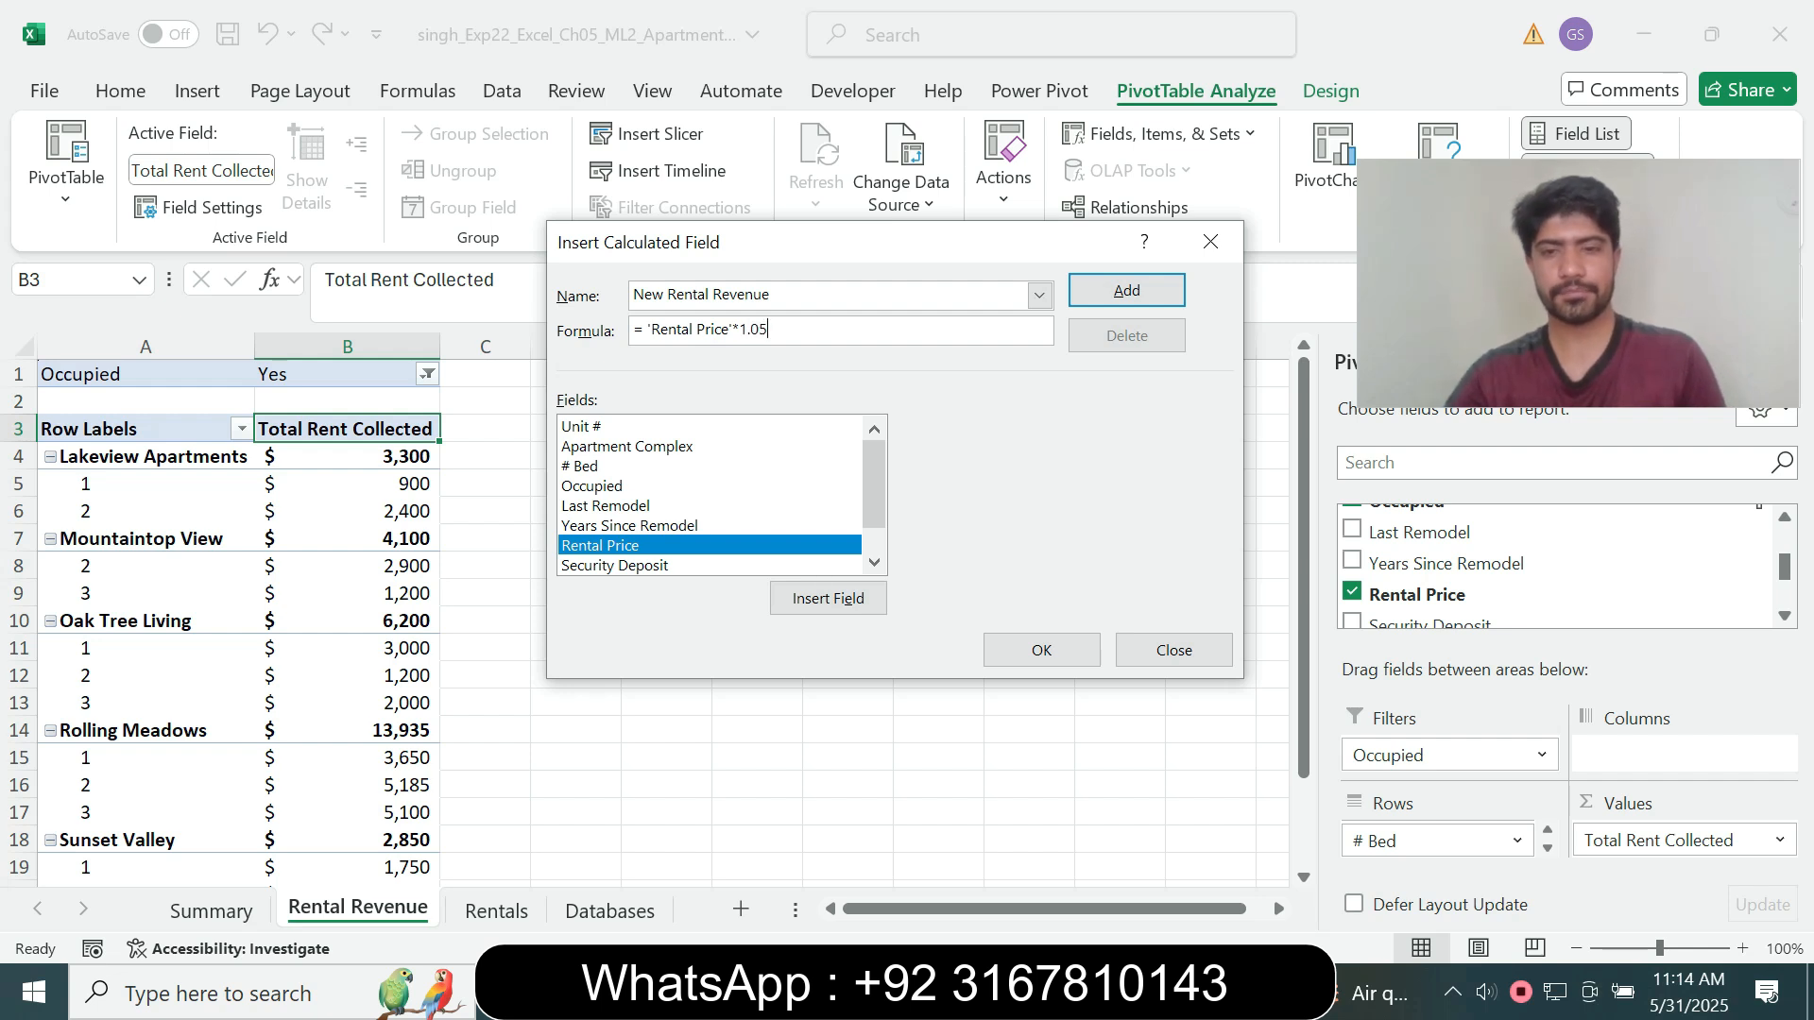
pyautogui.hotkey('alt', 'Tab')
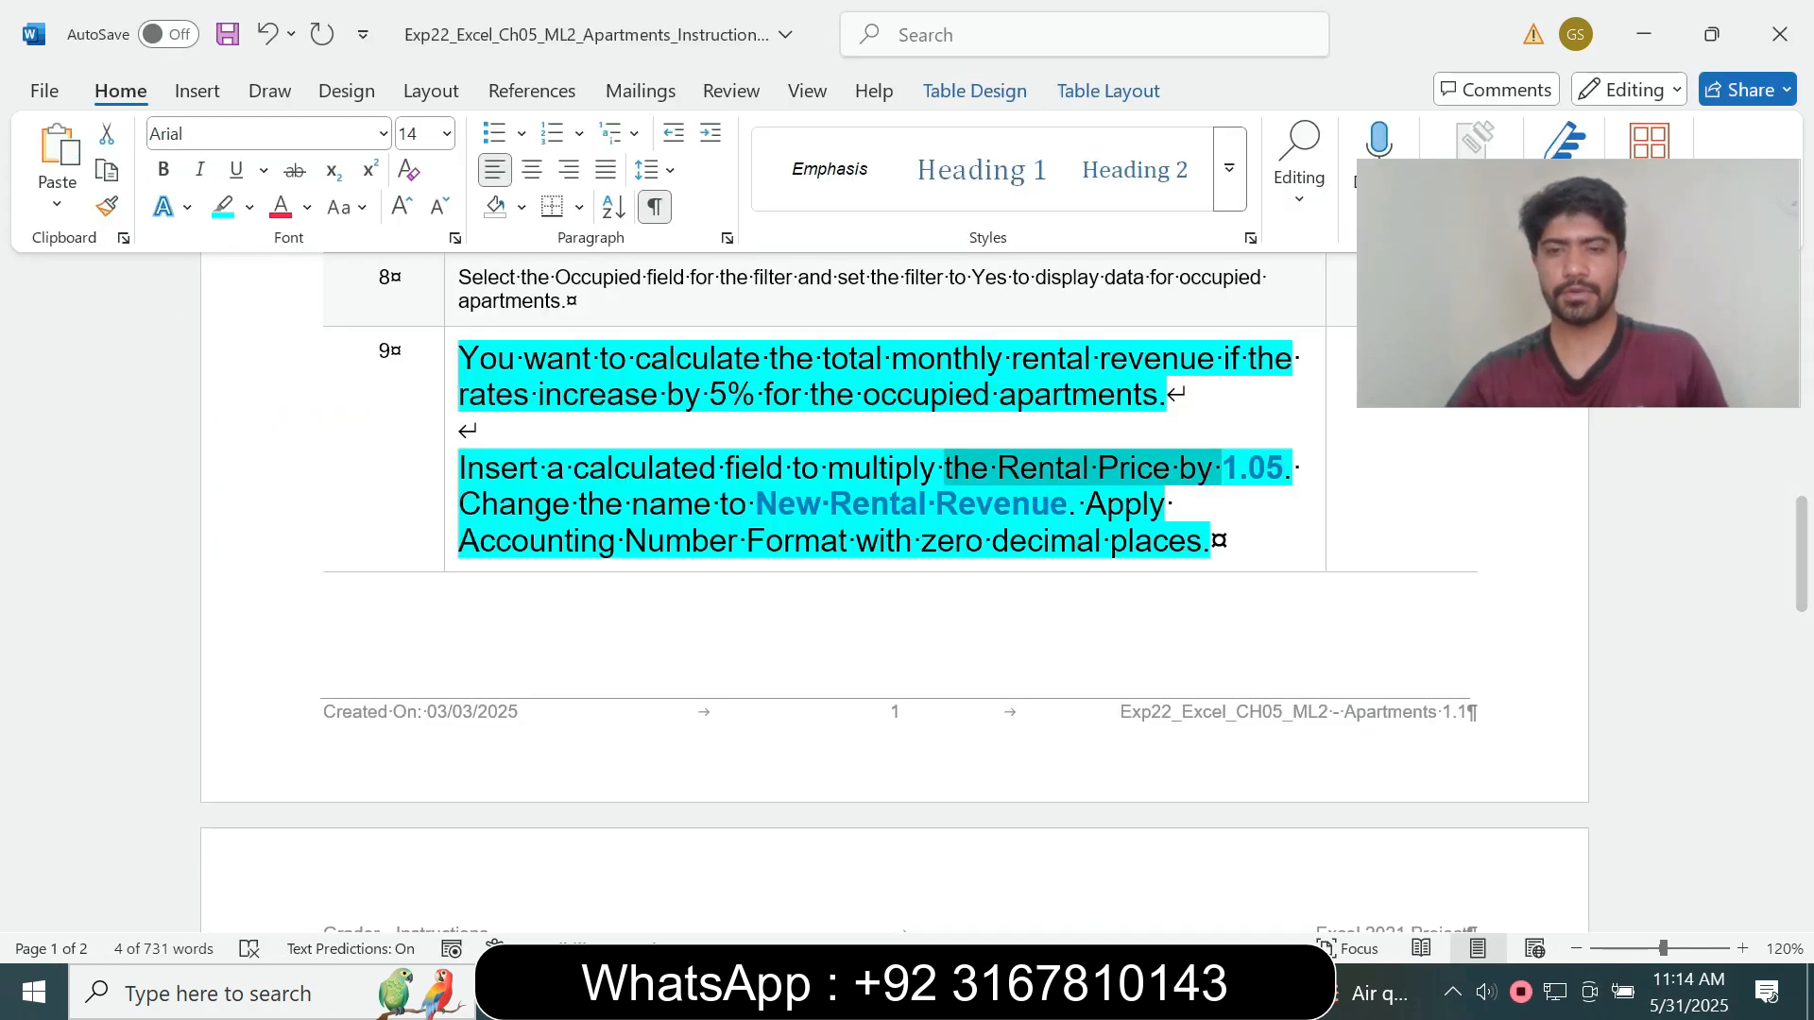
pyautogui.hotkey('alt', 'Tab')
pyautogui.hotkey('alt', 'Tab')
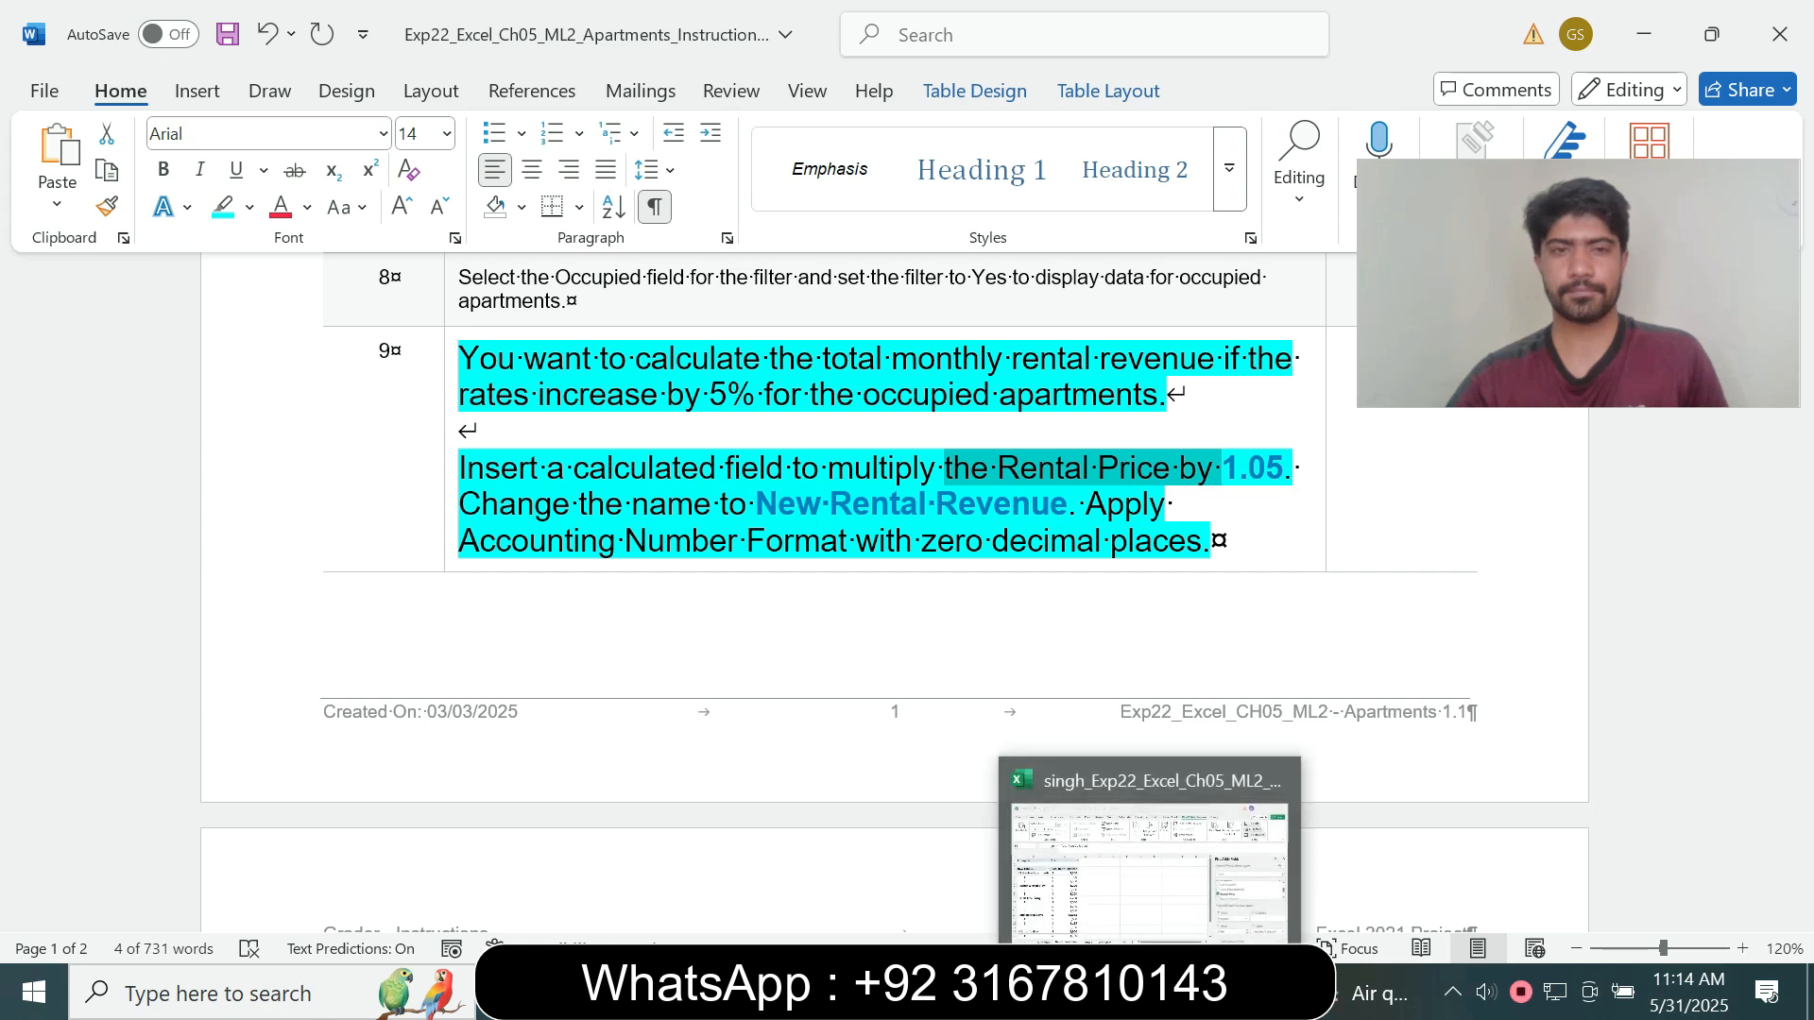
pyautogui.hotkey('alt', 'Tab')
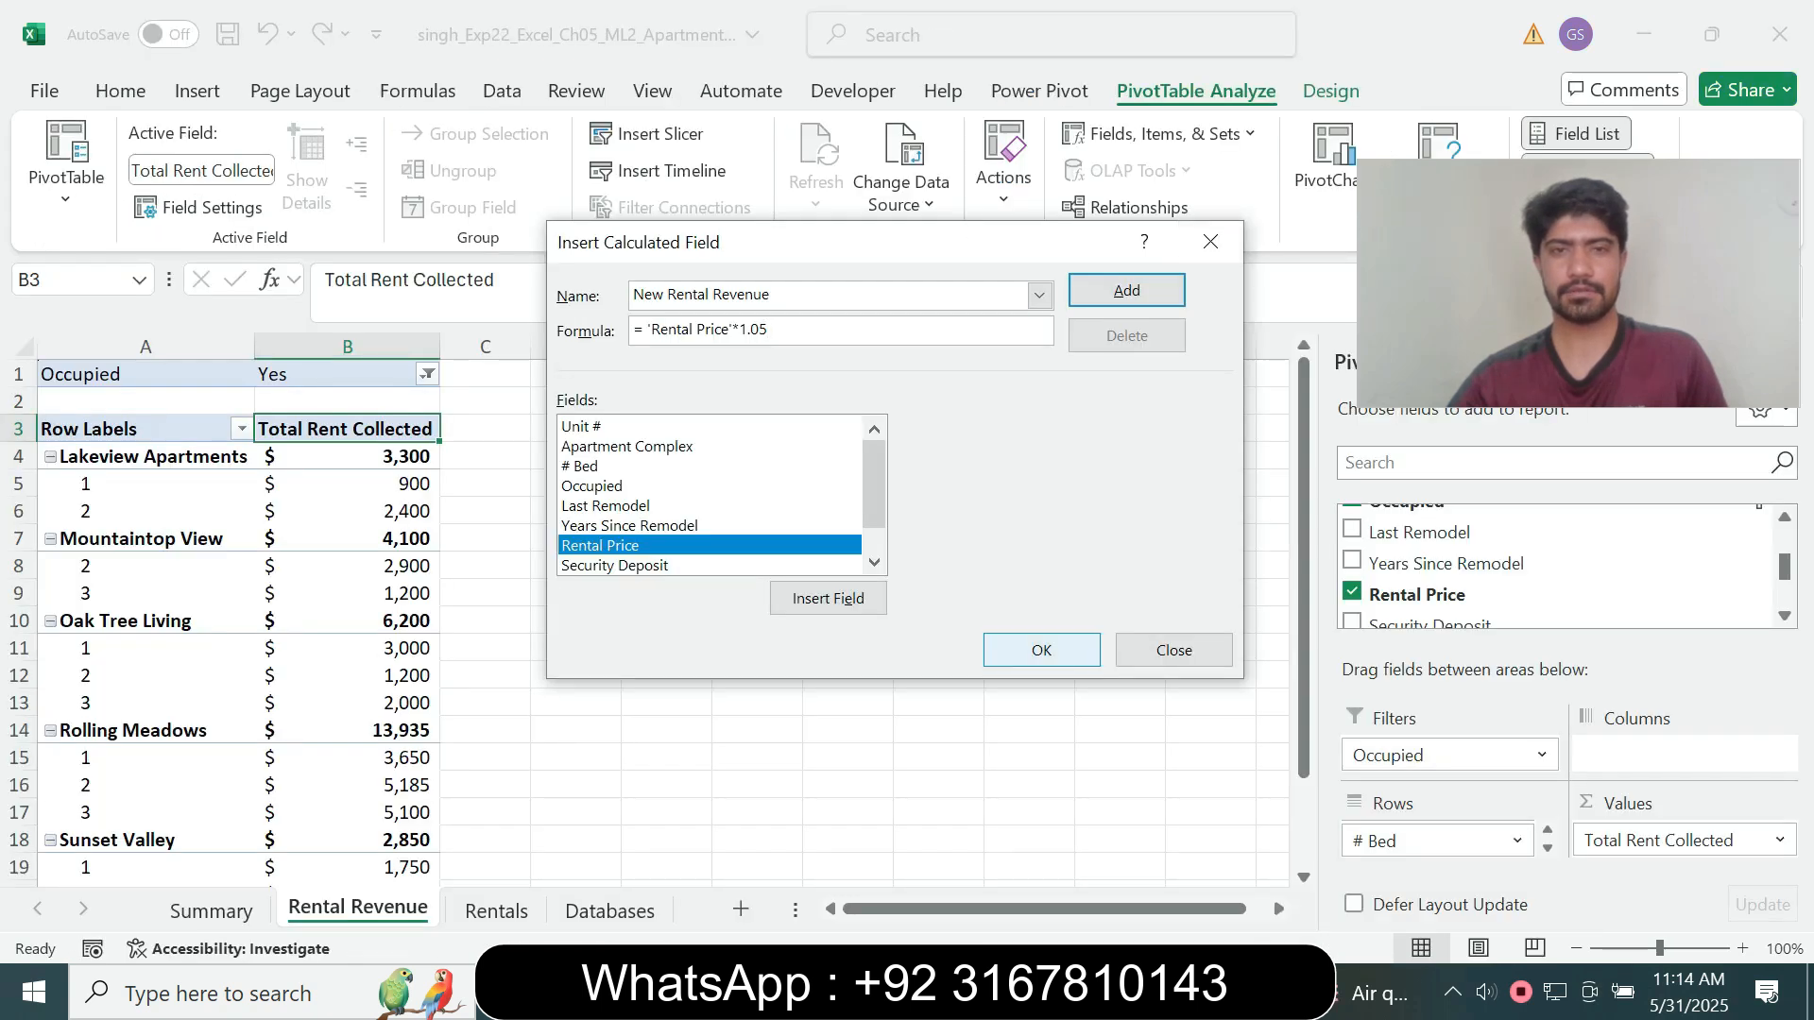
pyautogui.click(1041, 650)
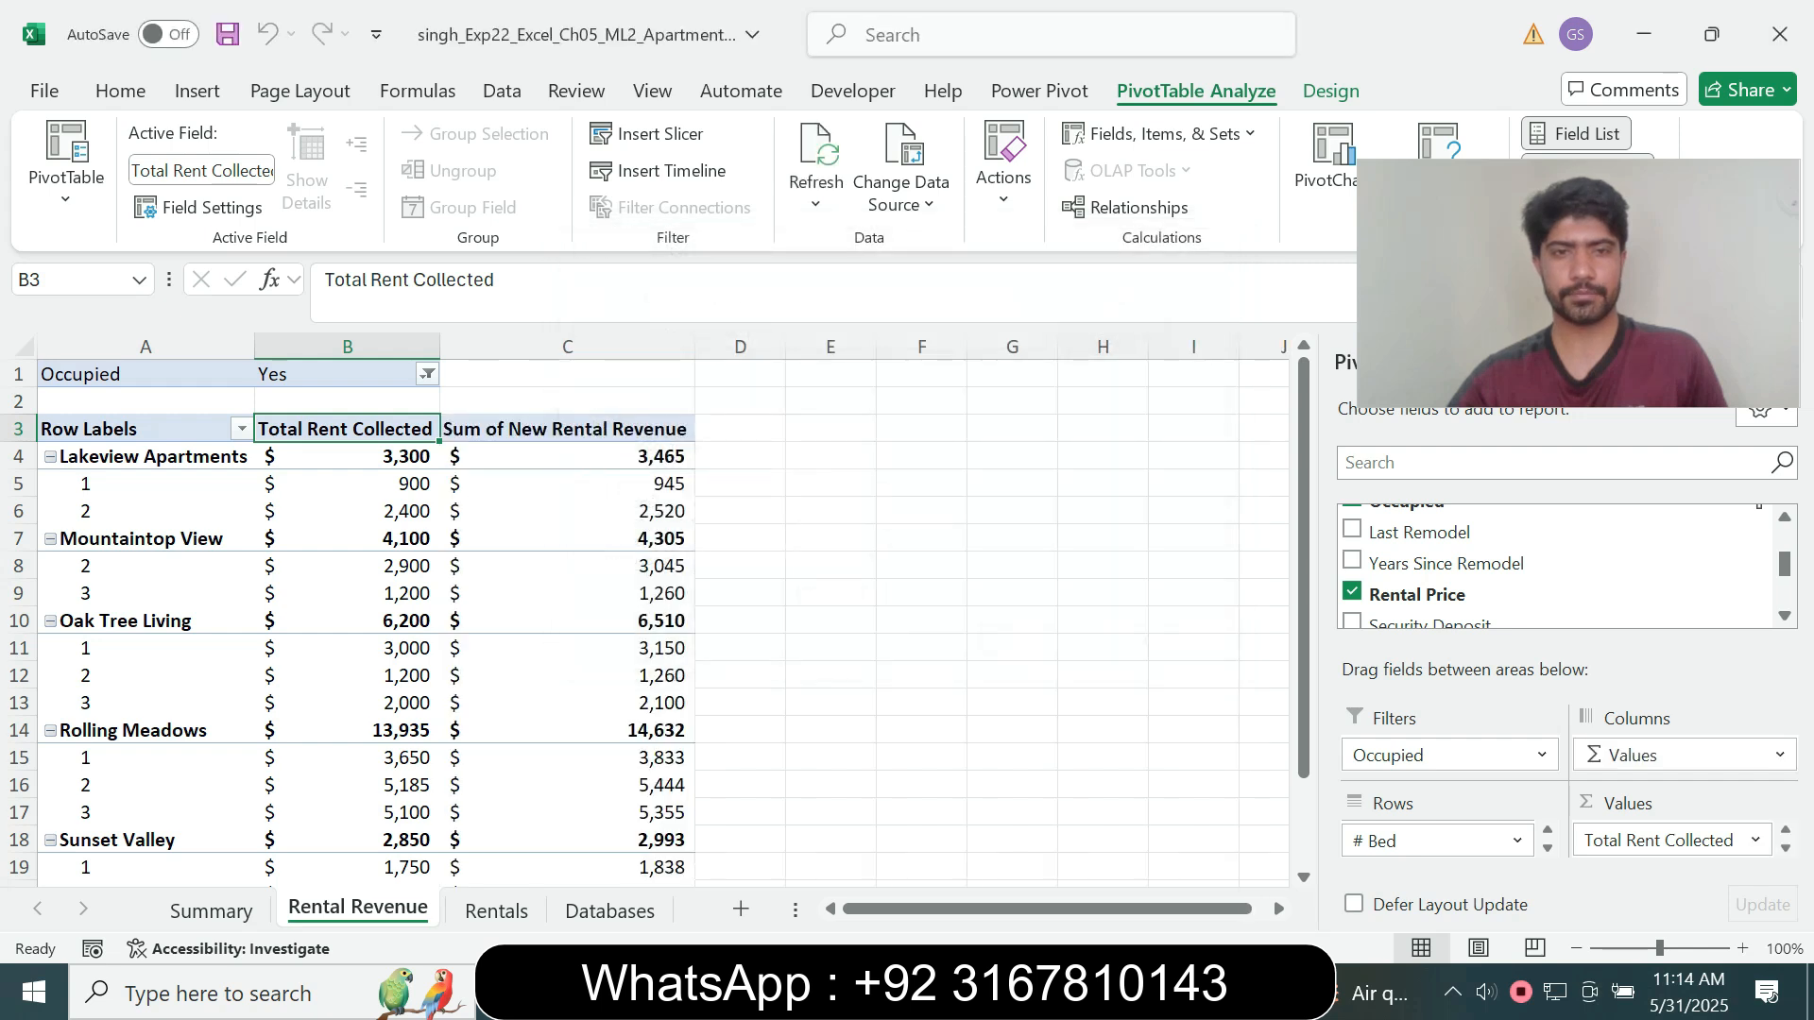
# - Check the number format in Word's step 9, and in Excel format the New Rental Revenue values as Accounting with 0 decimal places
pyautogui.hotkey('alt', 'Tab')
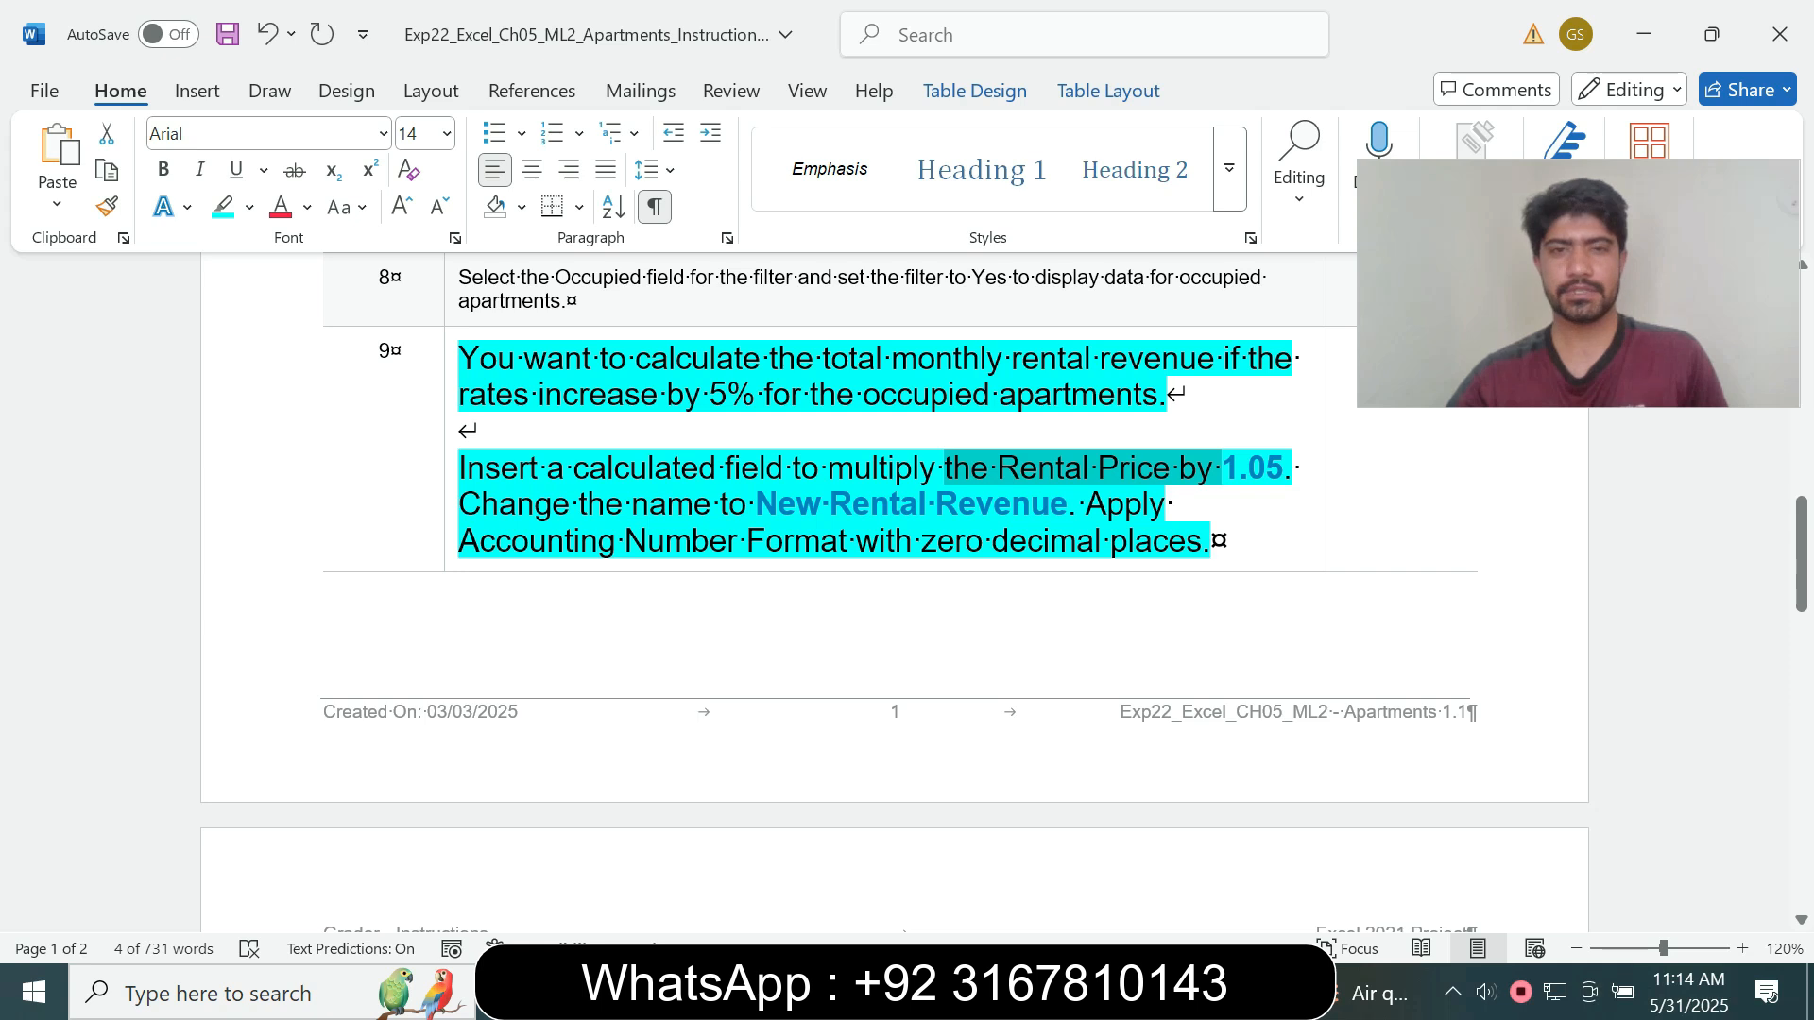
pyautogui.moveTo(460, 540); pyautogui.dragTo(1069, 504)
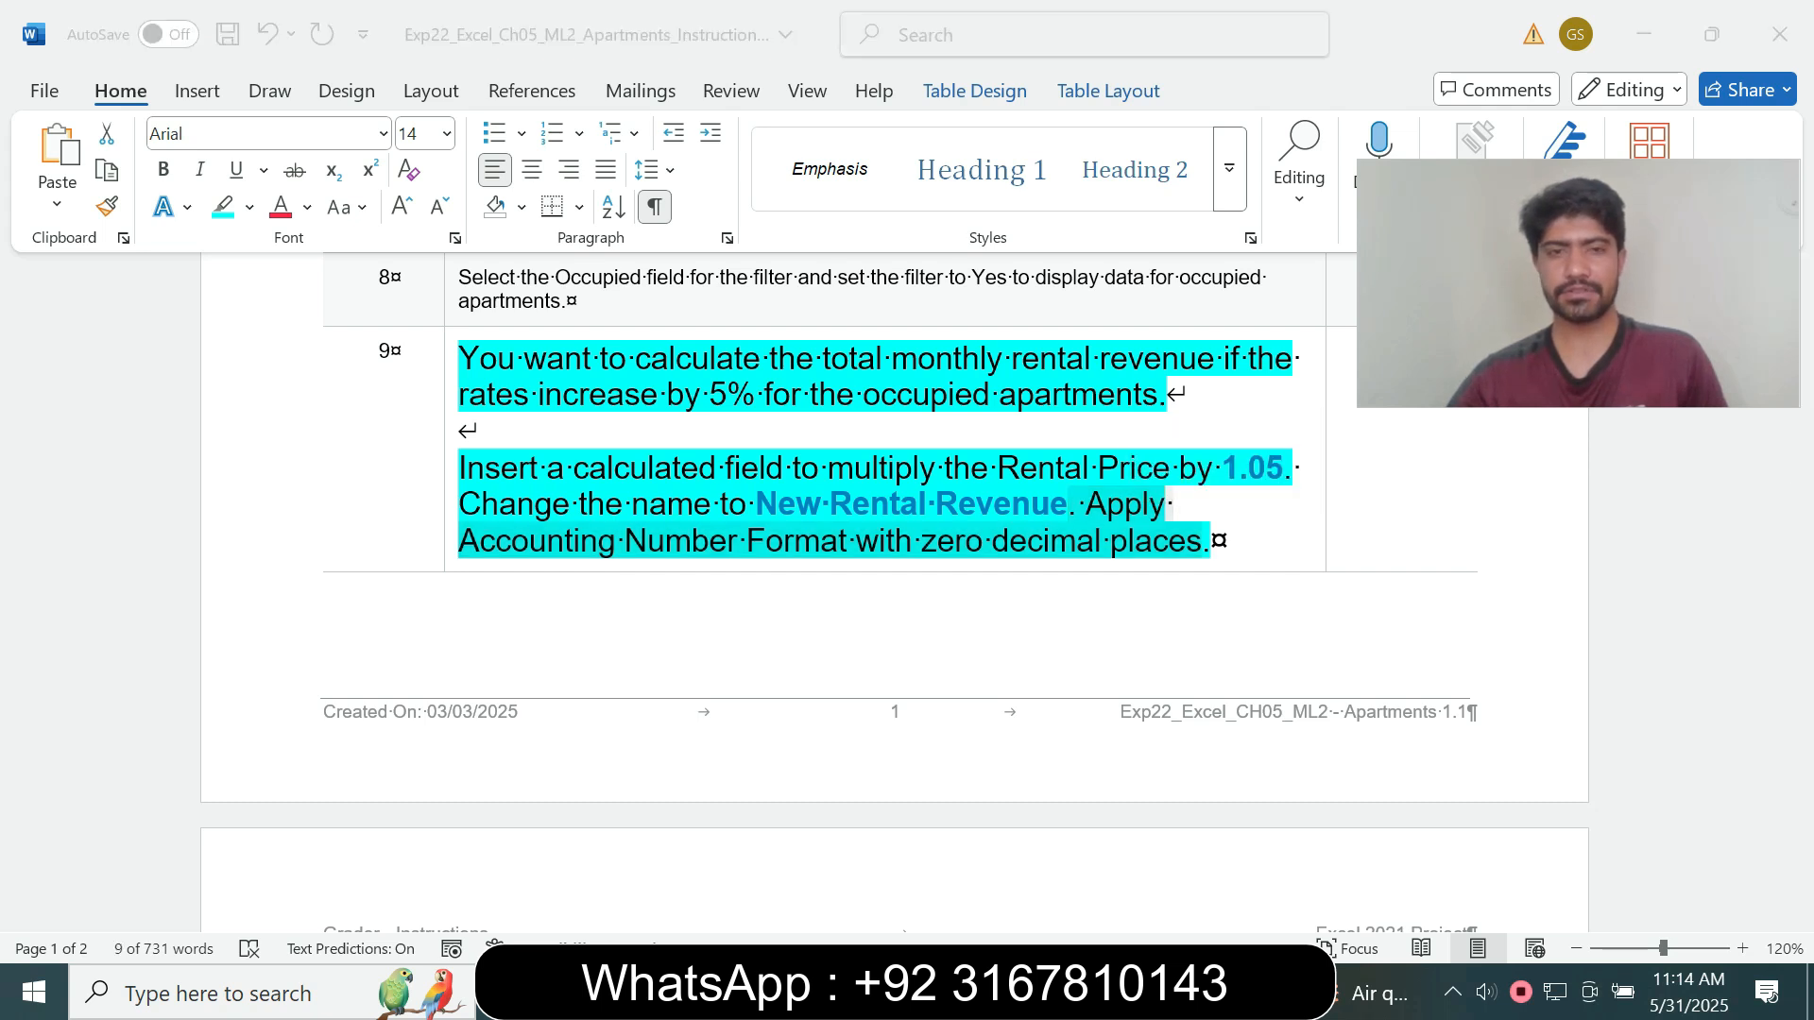
pyautogui.hotkey('alt', 'Tab')
pyautogui.click(633, 484)
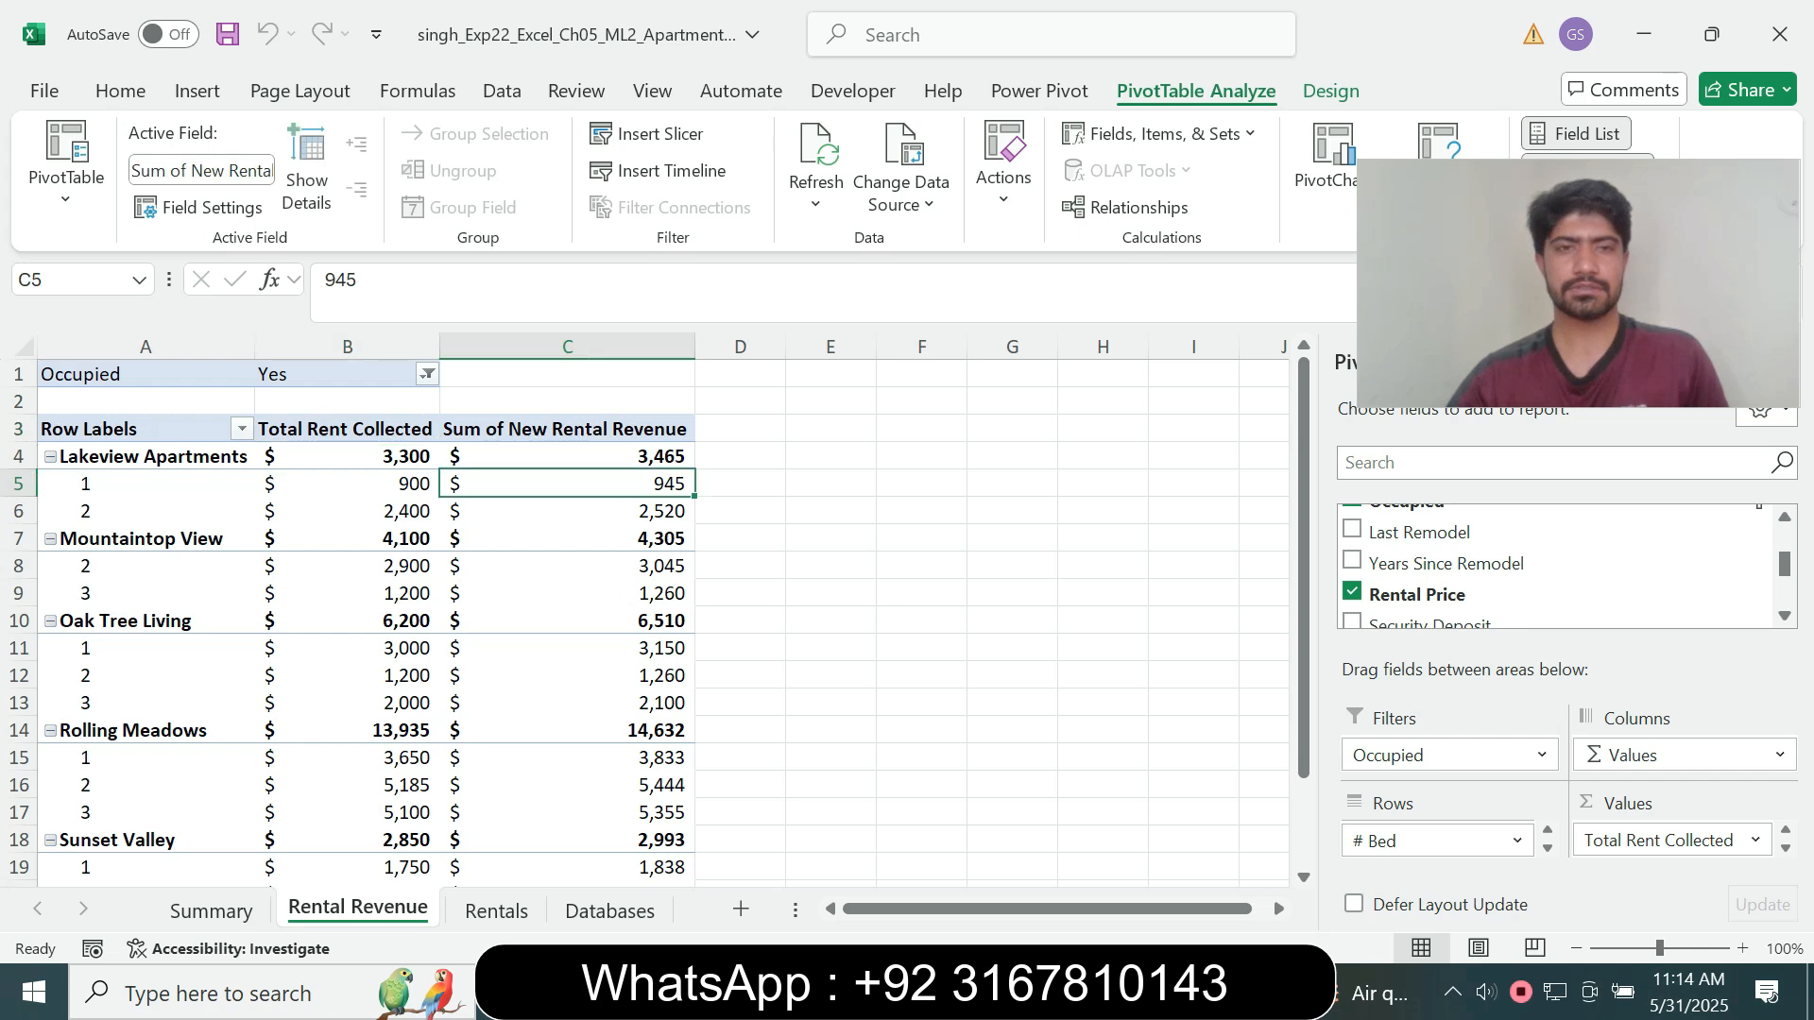
pyautogui.rightClick(633, 484)
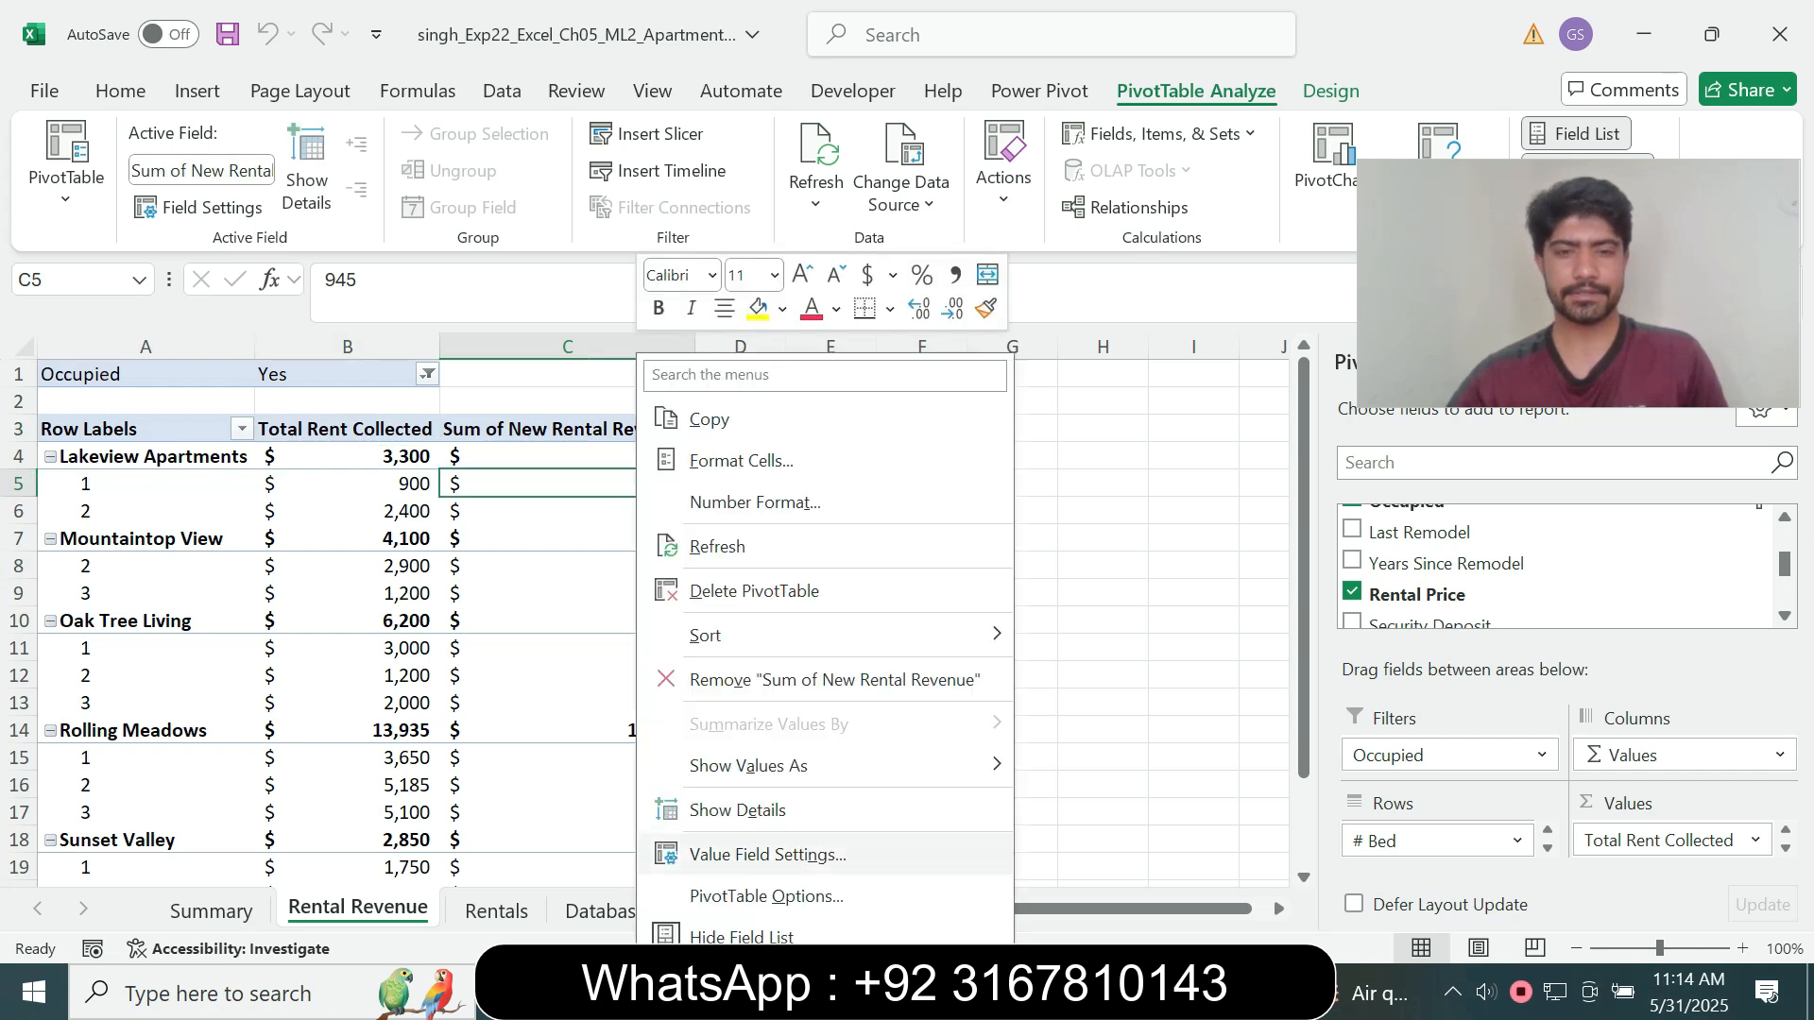
pyautogui.click(767, 854)
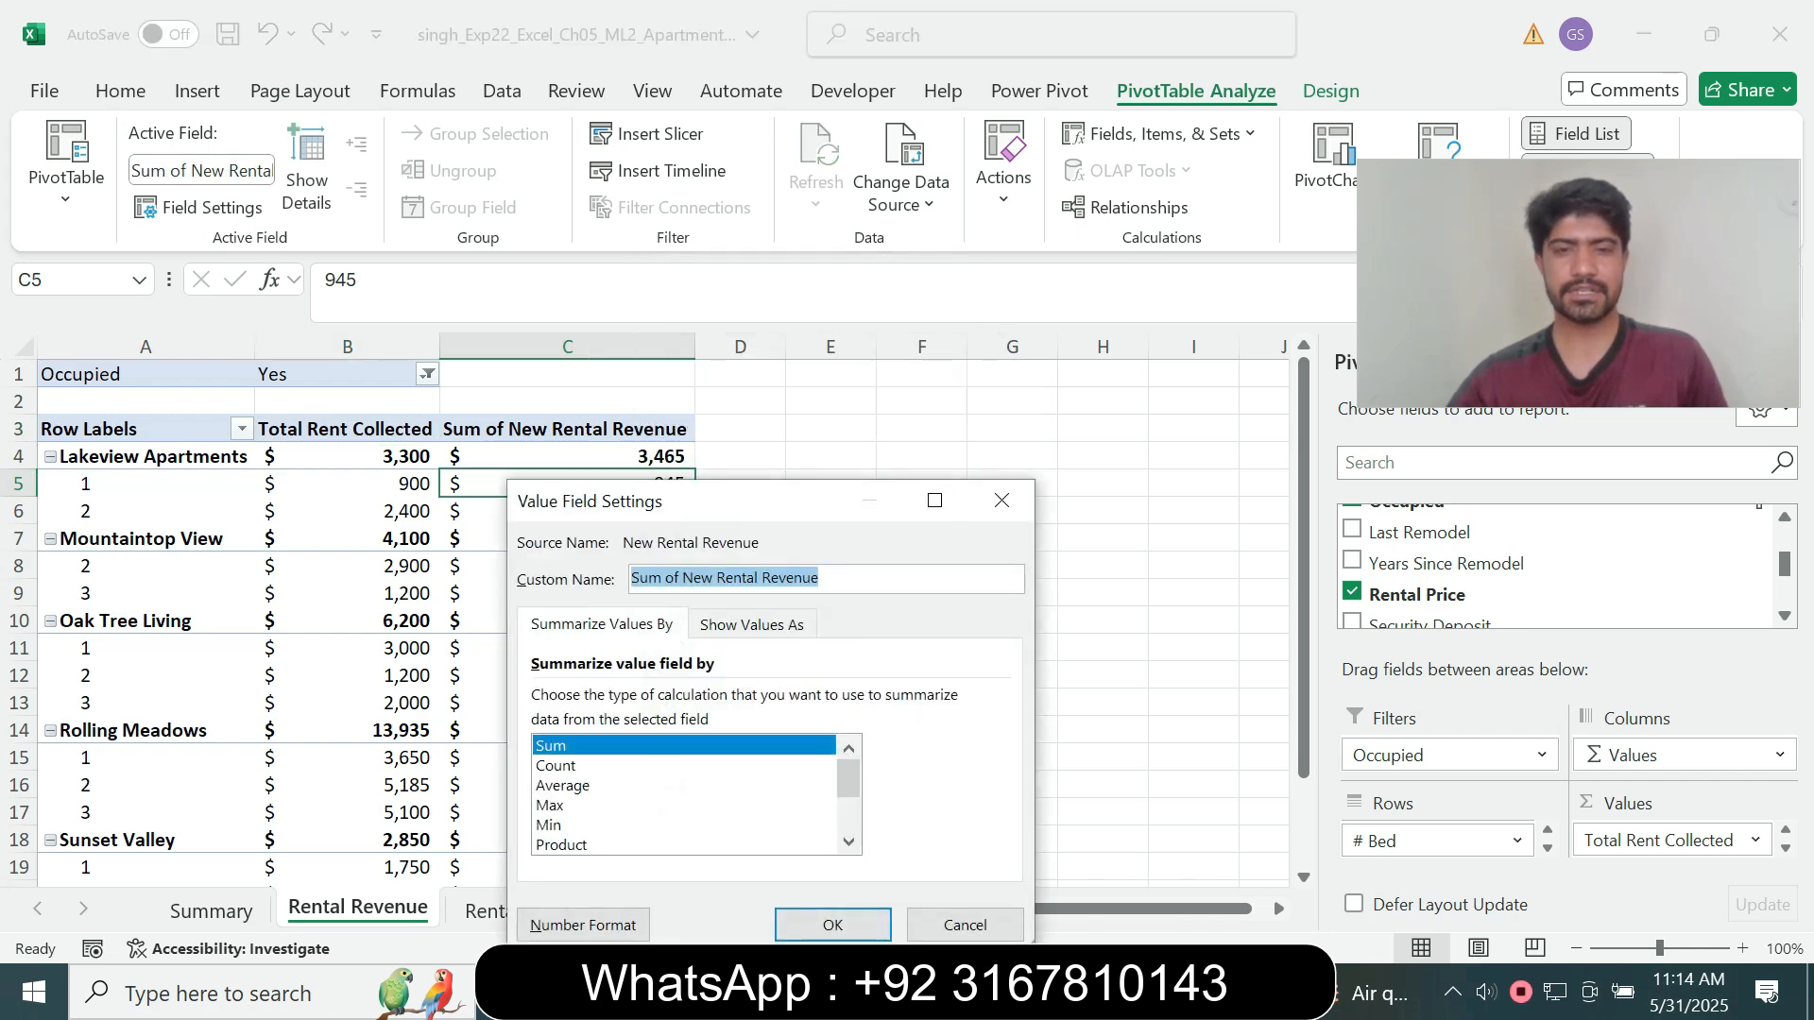
pyautogui.click(583, 925)
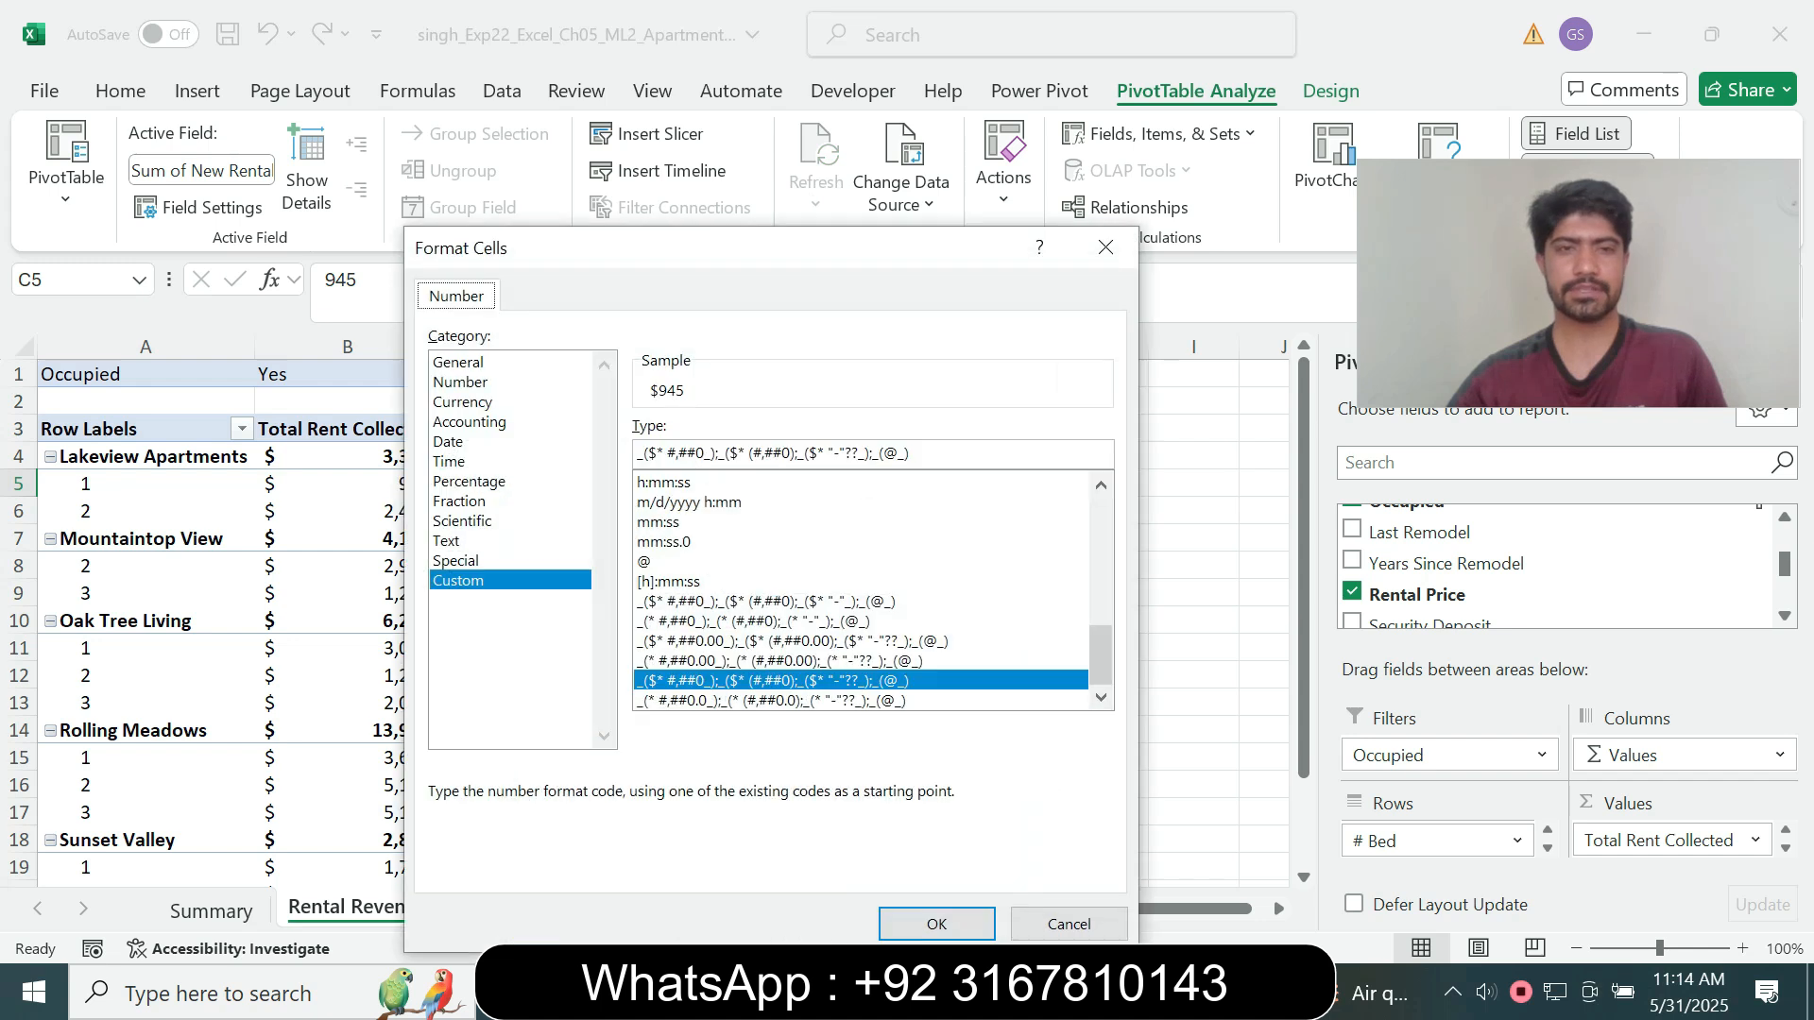
pyautogui.click(500, 423)
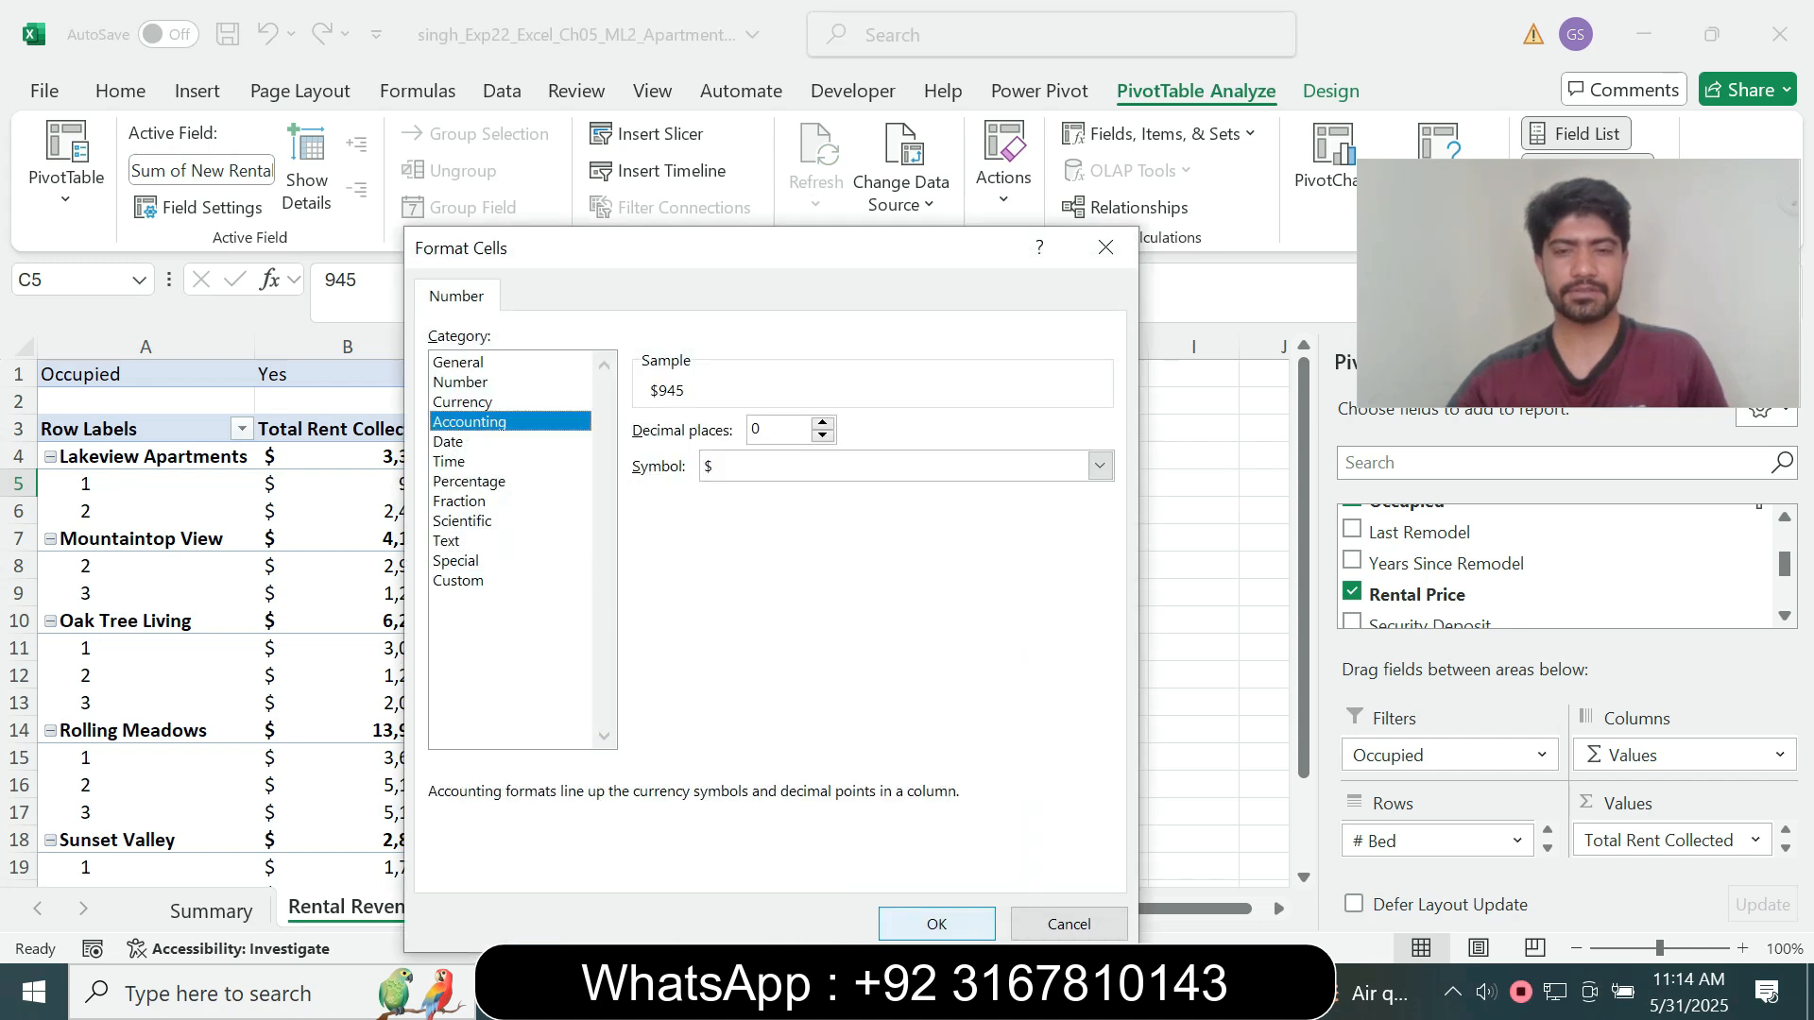
pyautogui.click(937, 924)
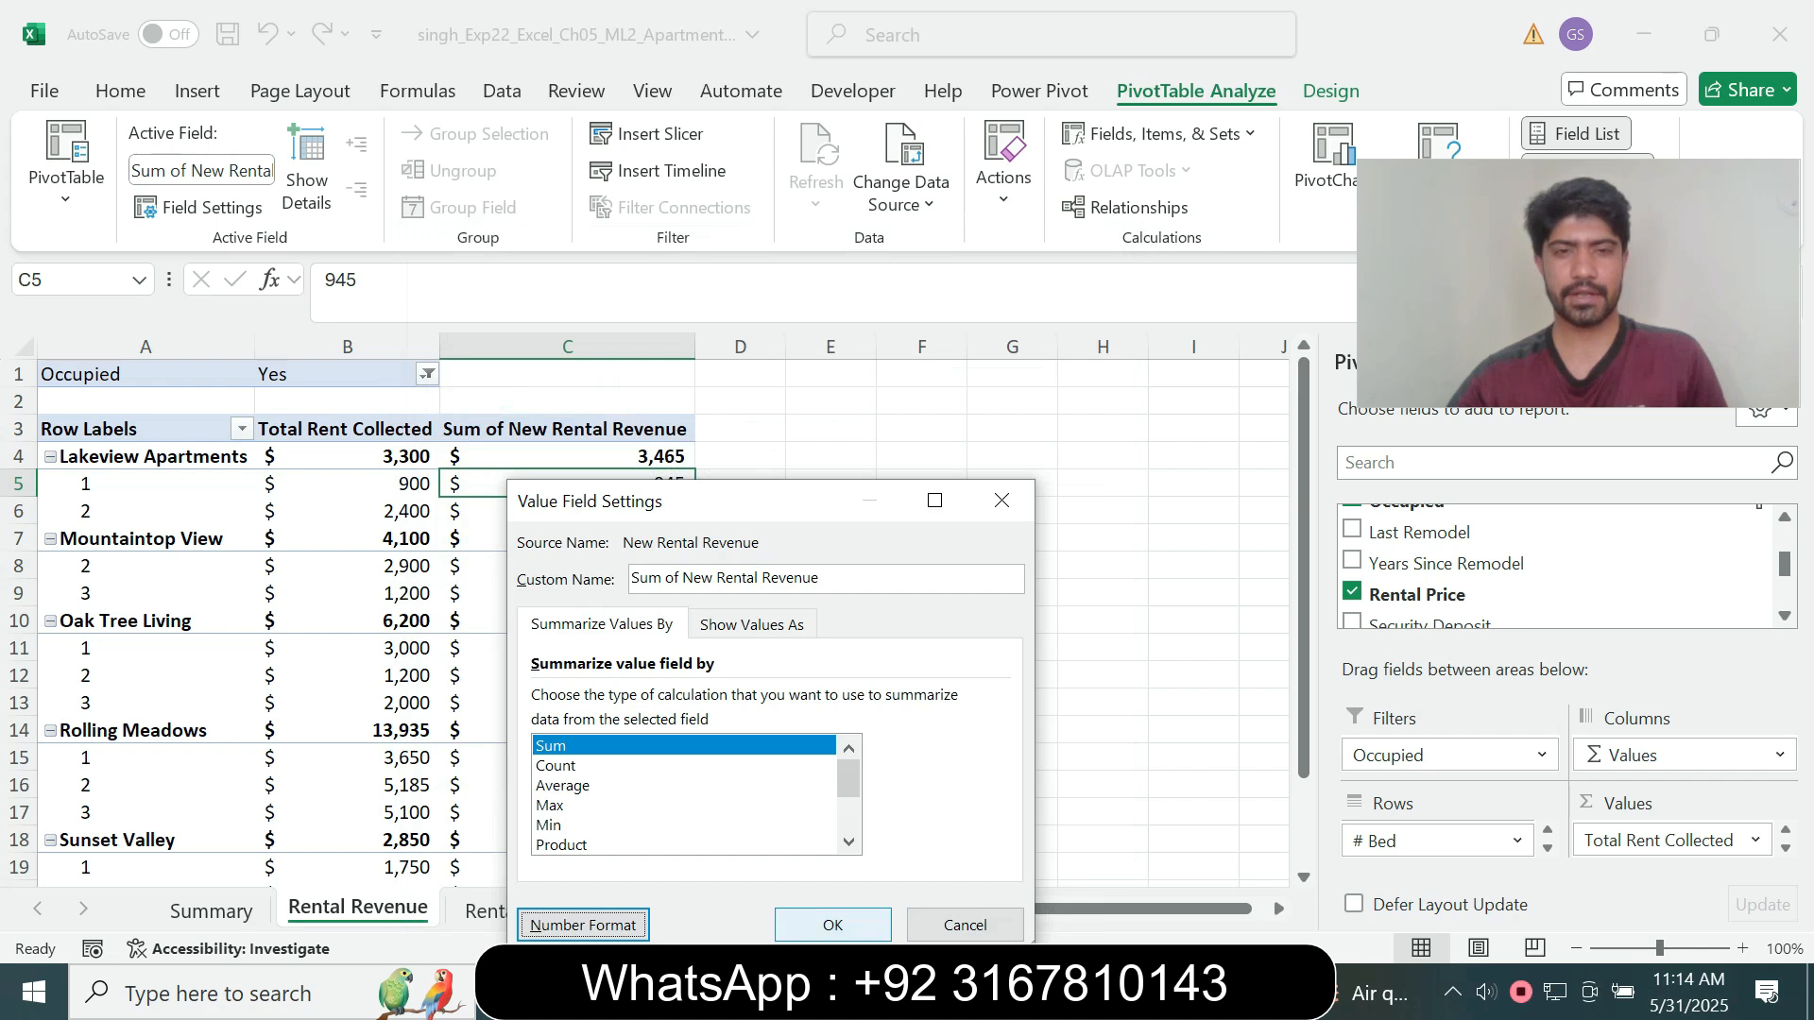
pyautogui.click(831, 925)
# - In Word, set the step 9 instruction text to 9 pt and remove its highlighting
pyautogui.hotkey('alt', 'Tab')
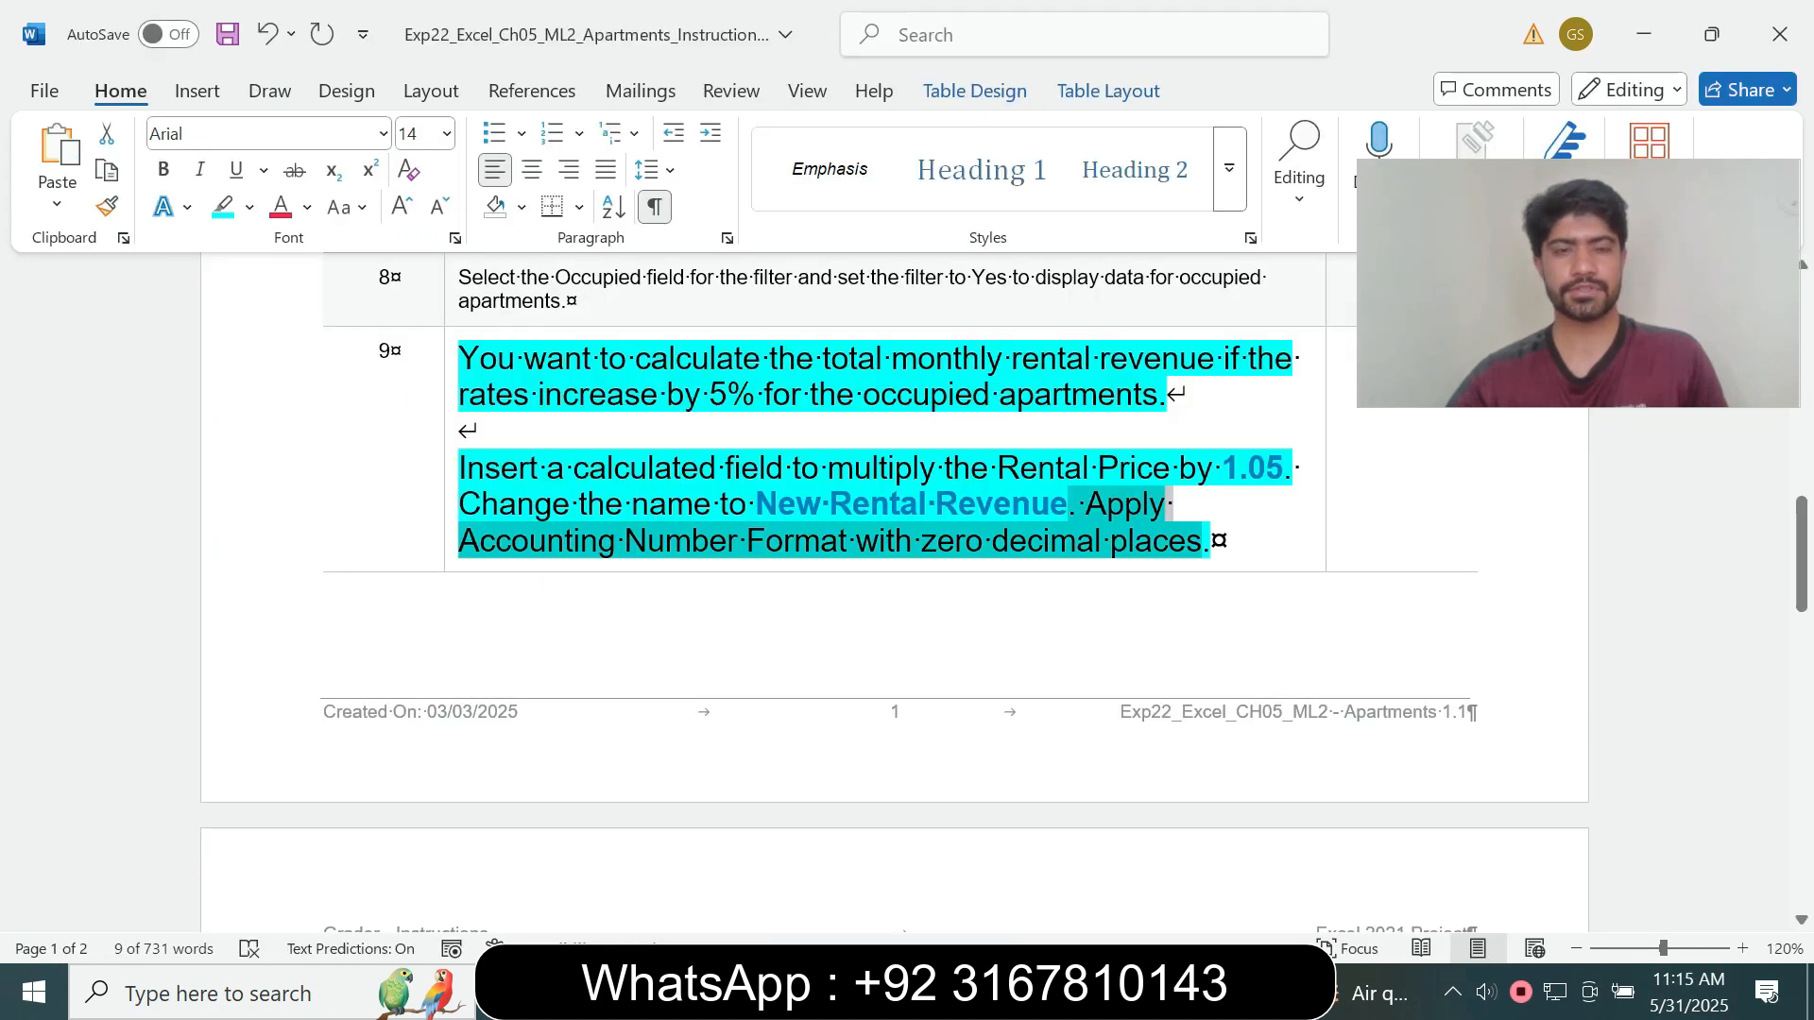
pyautogui.moveTo(1210, 544); pyautogui.dragTo(460, 359)
pyautogui.click(617, 436)
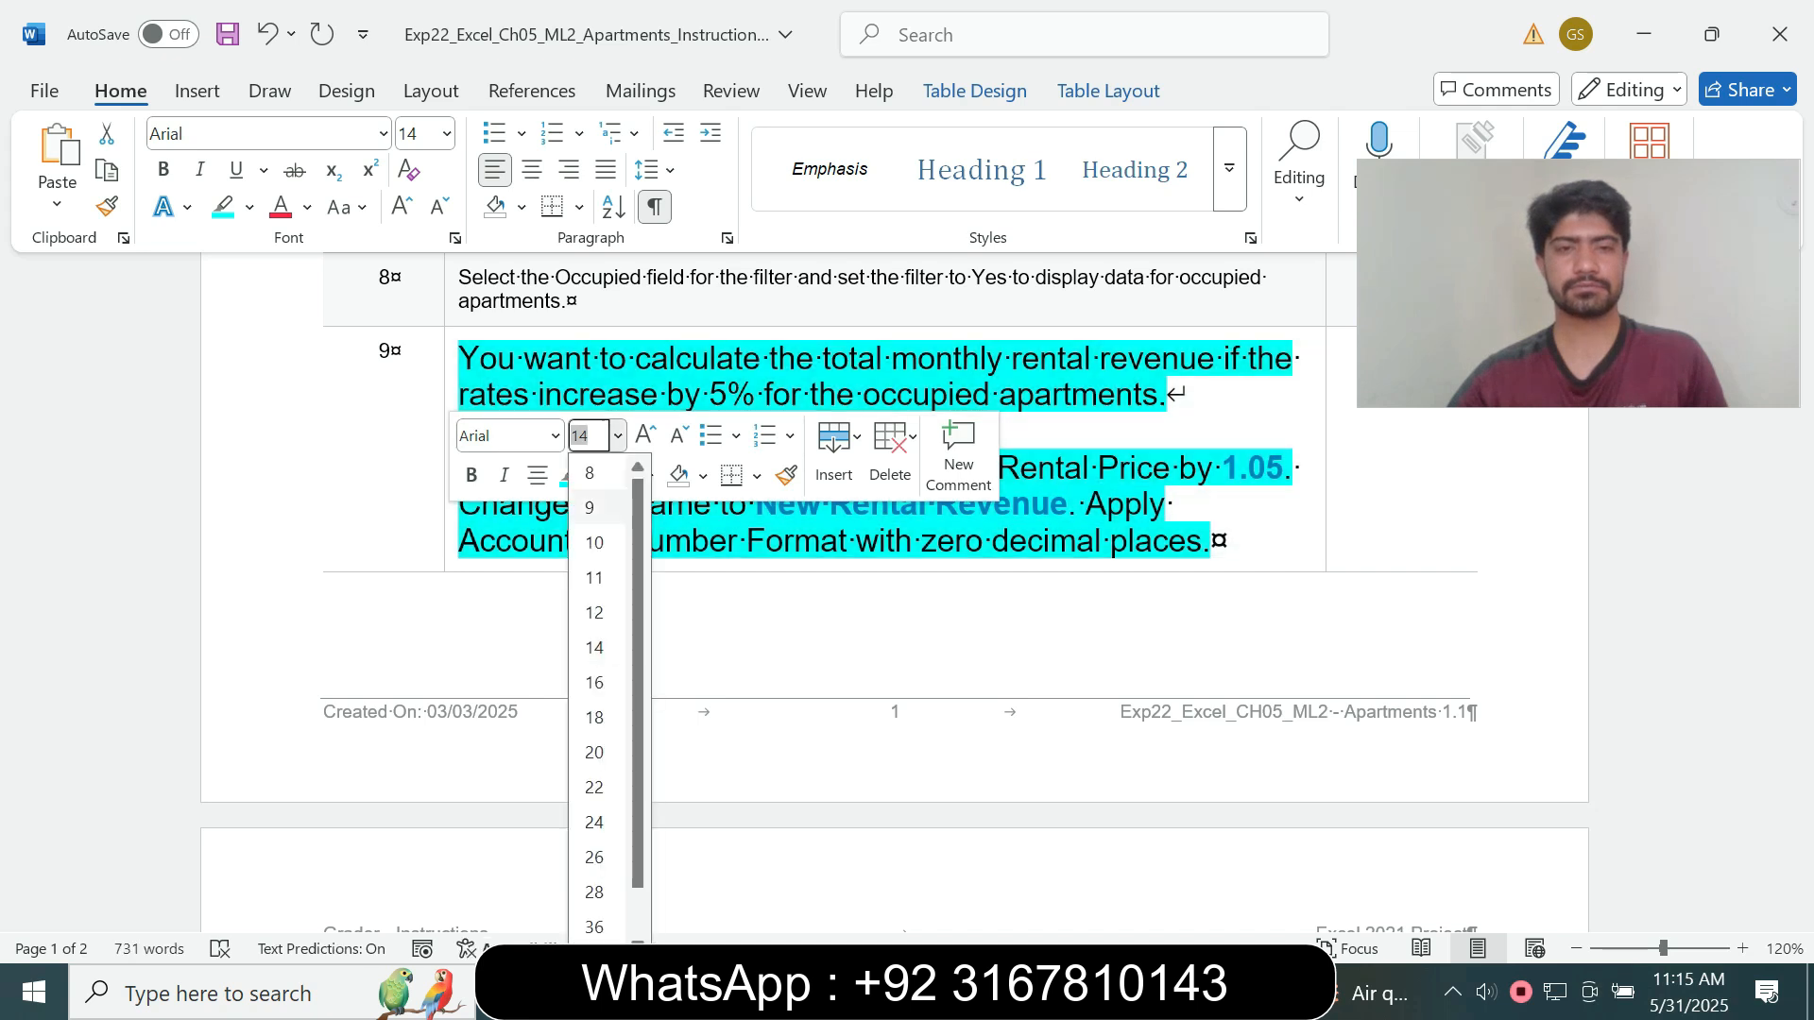
pyautogui.click(590, 507)
pyautogui.click(595, 475)
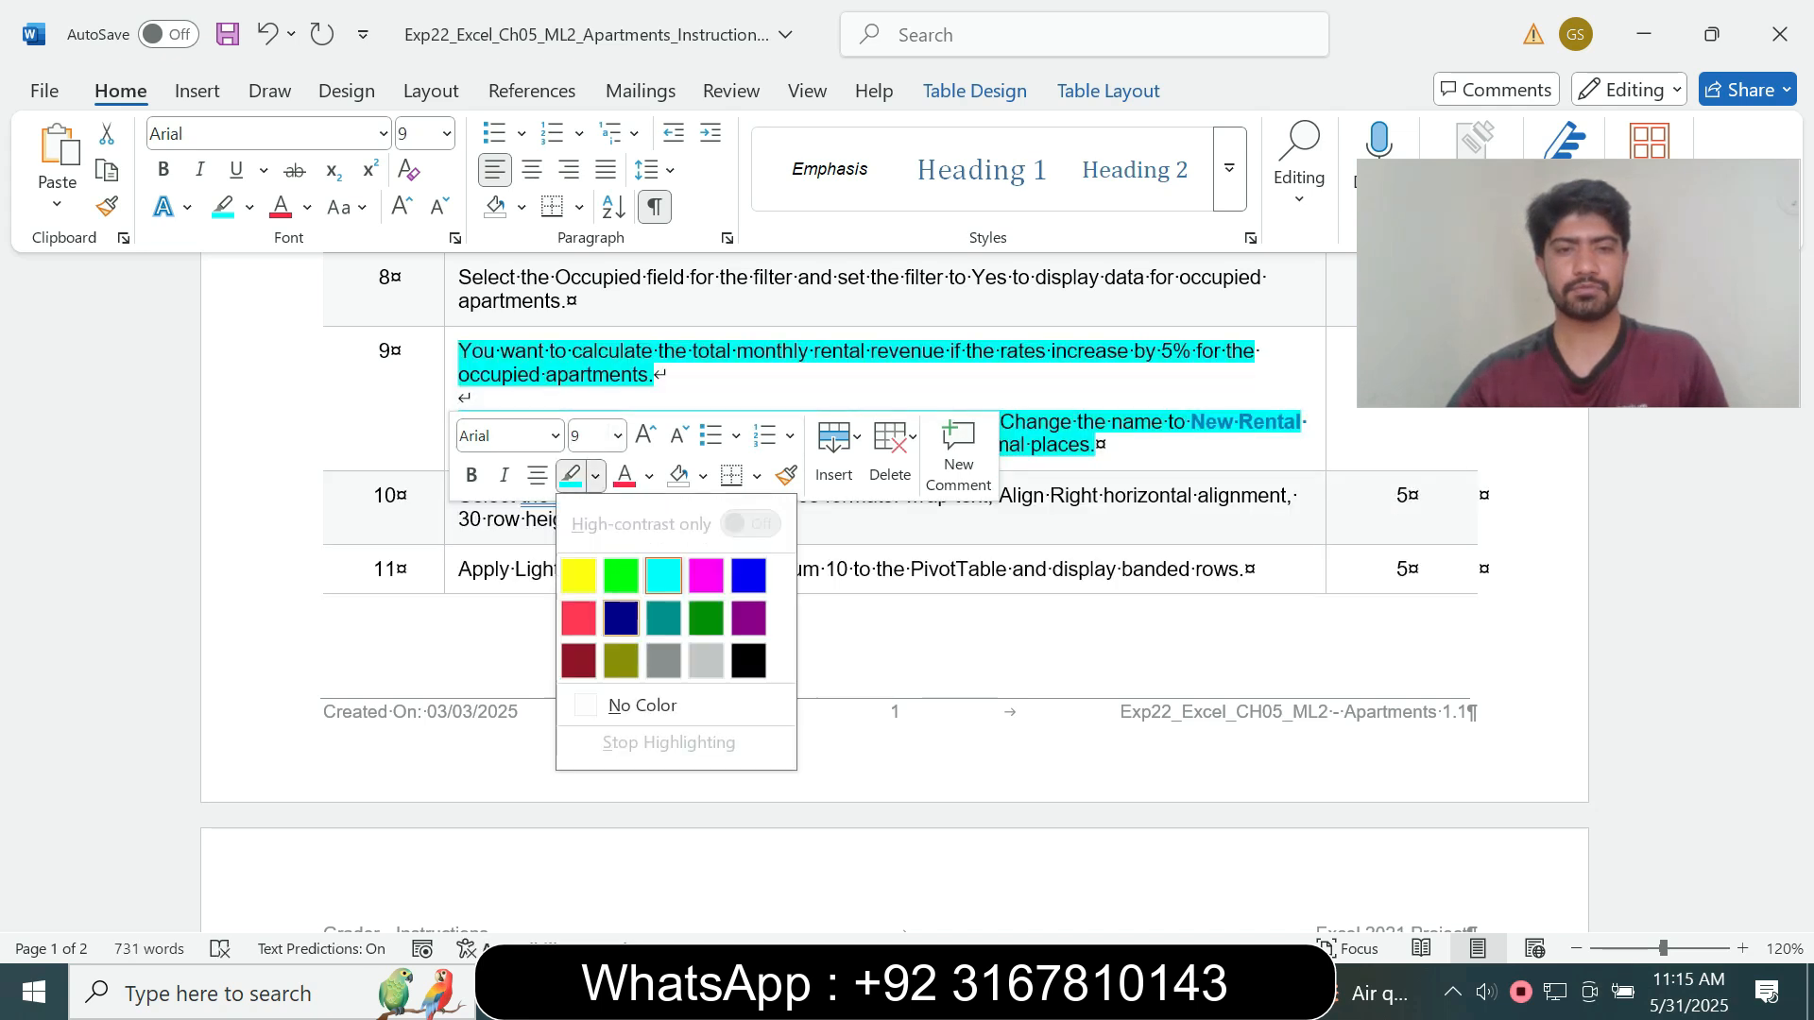
pyautogui.click(642, 705)
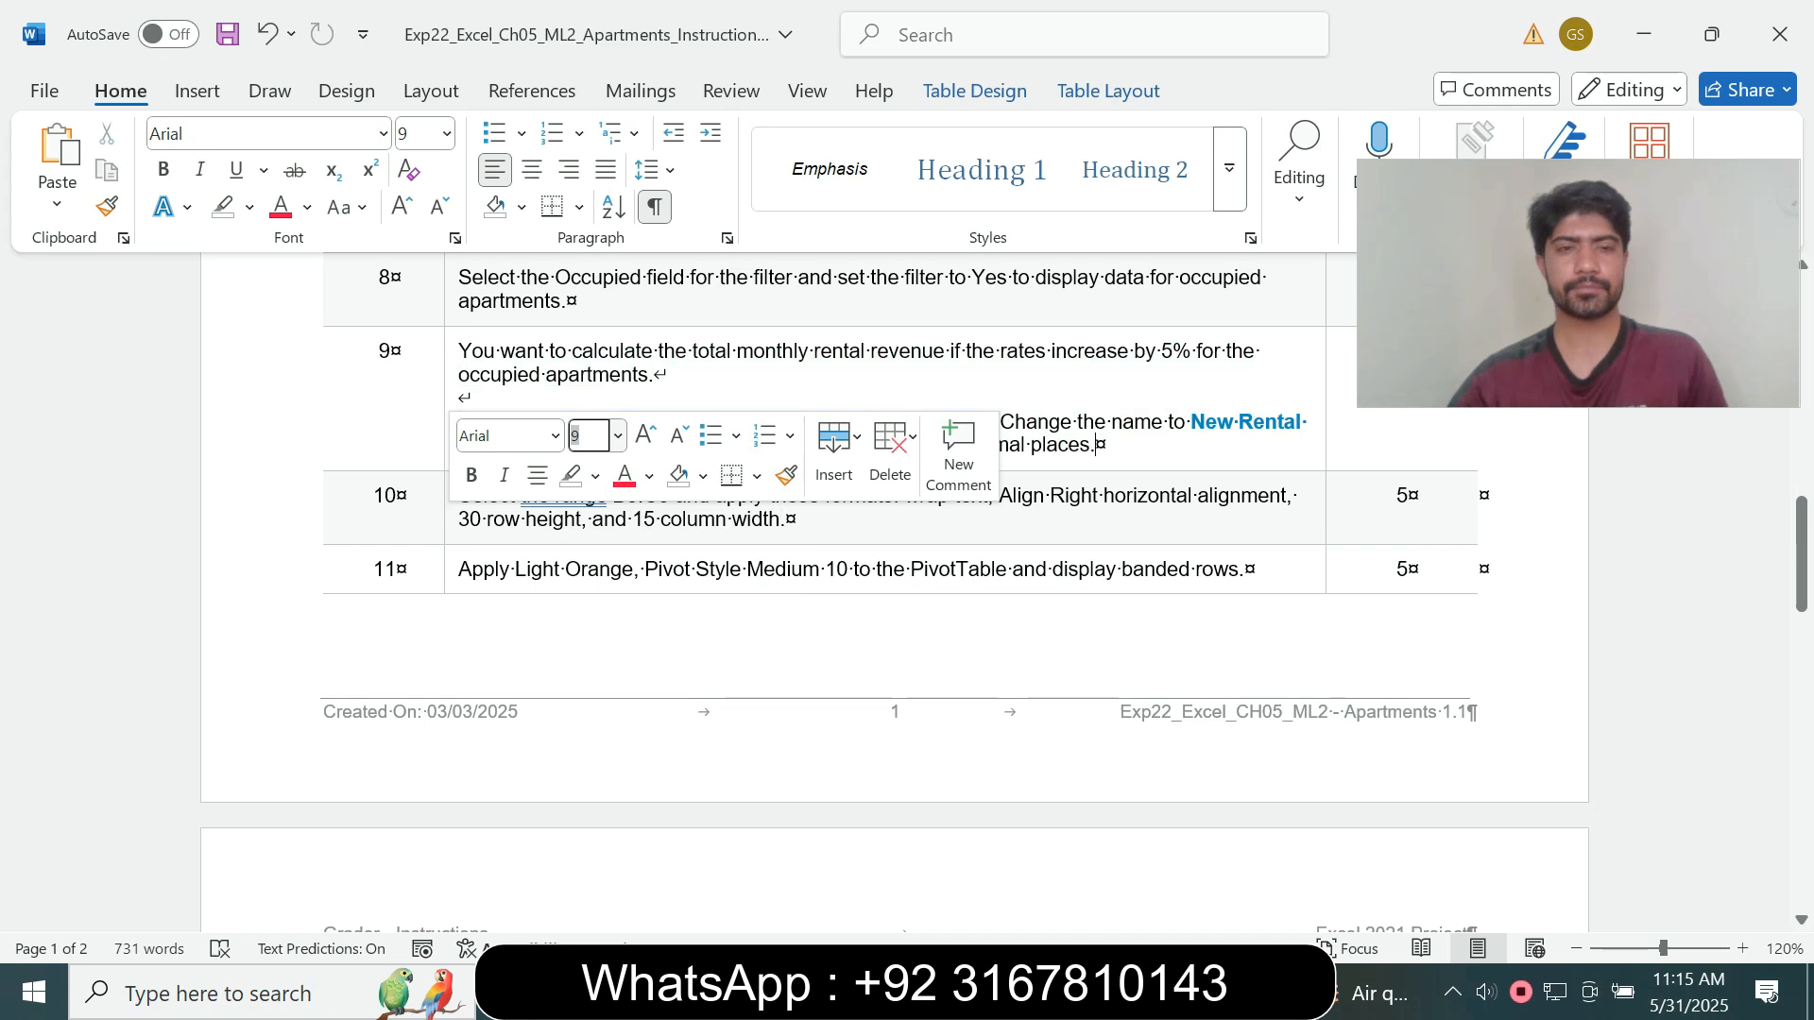
# - Set the step 10 instruction text to 14 pt and highlight it in turquoise
pyautogui.tripleClick(567, 510)
pyautogui.click(616, 443)
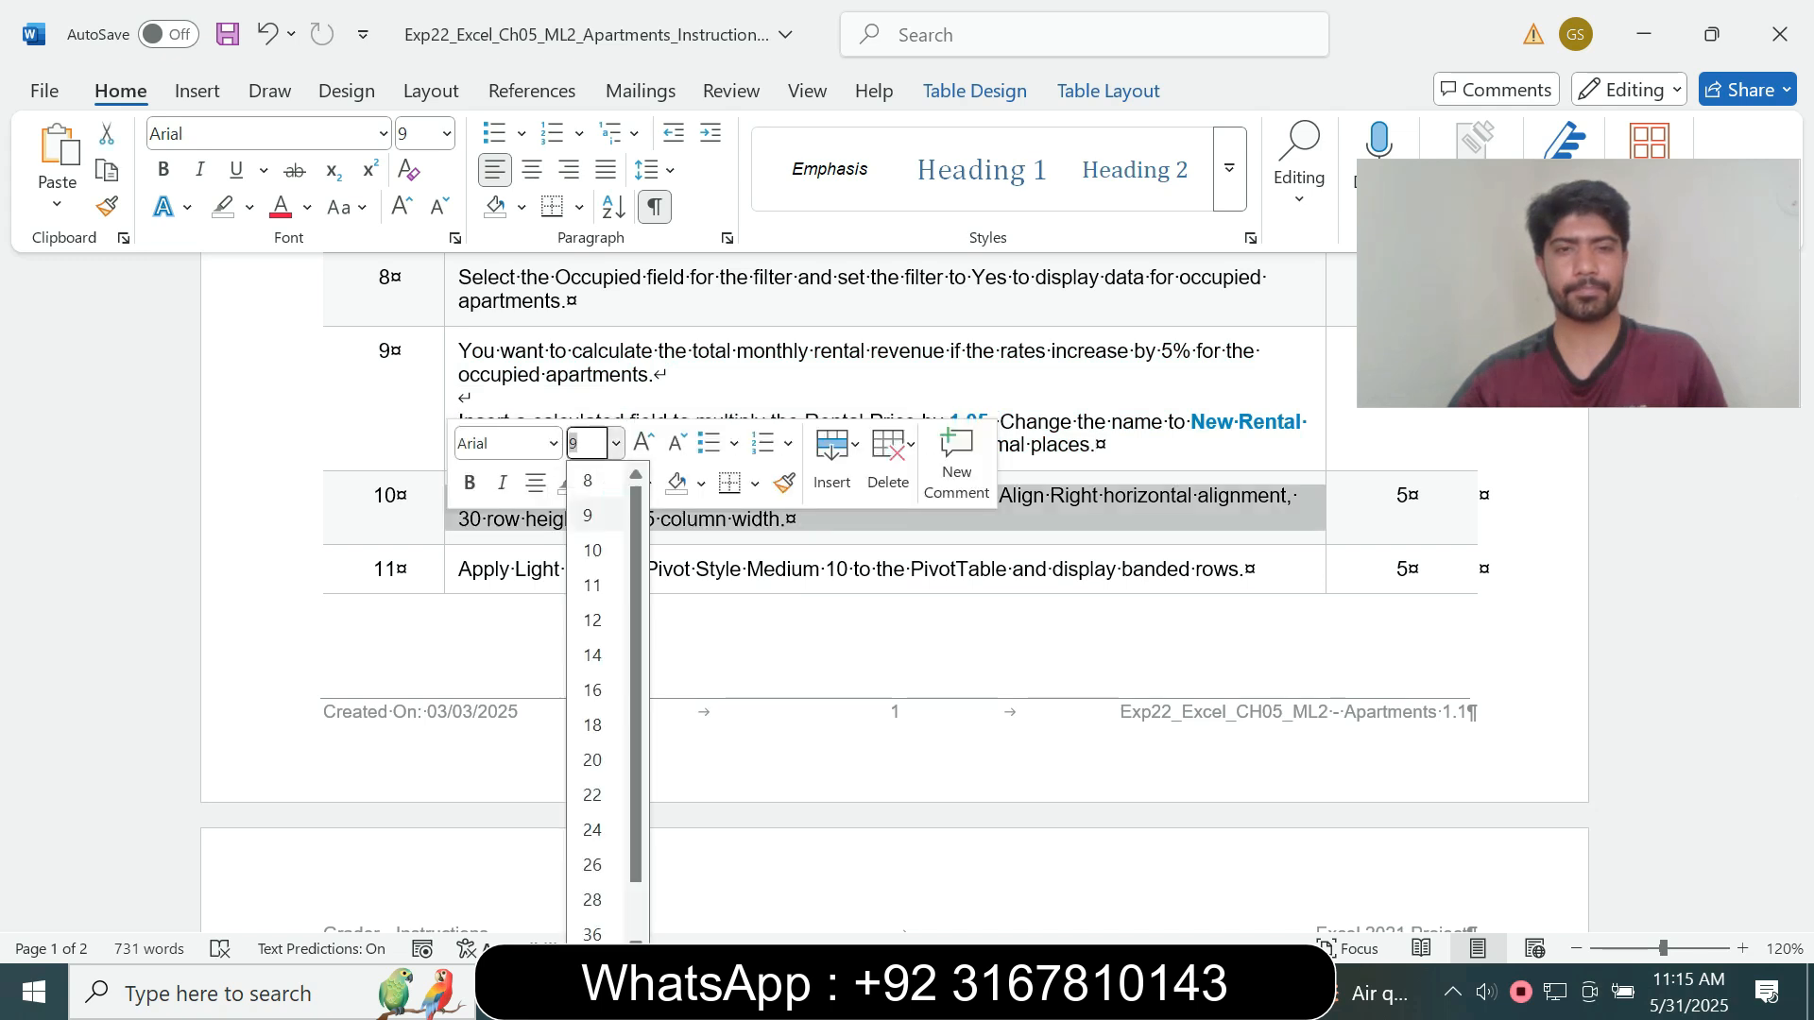
pyautogui.click(593, 655)
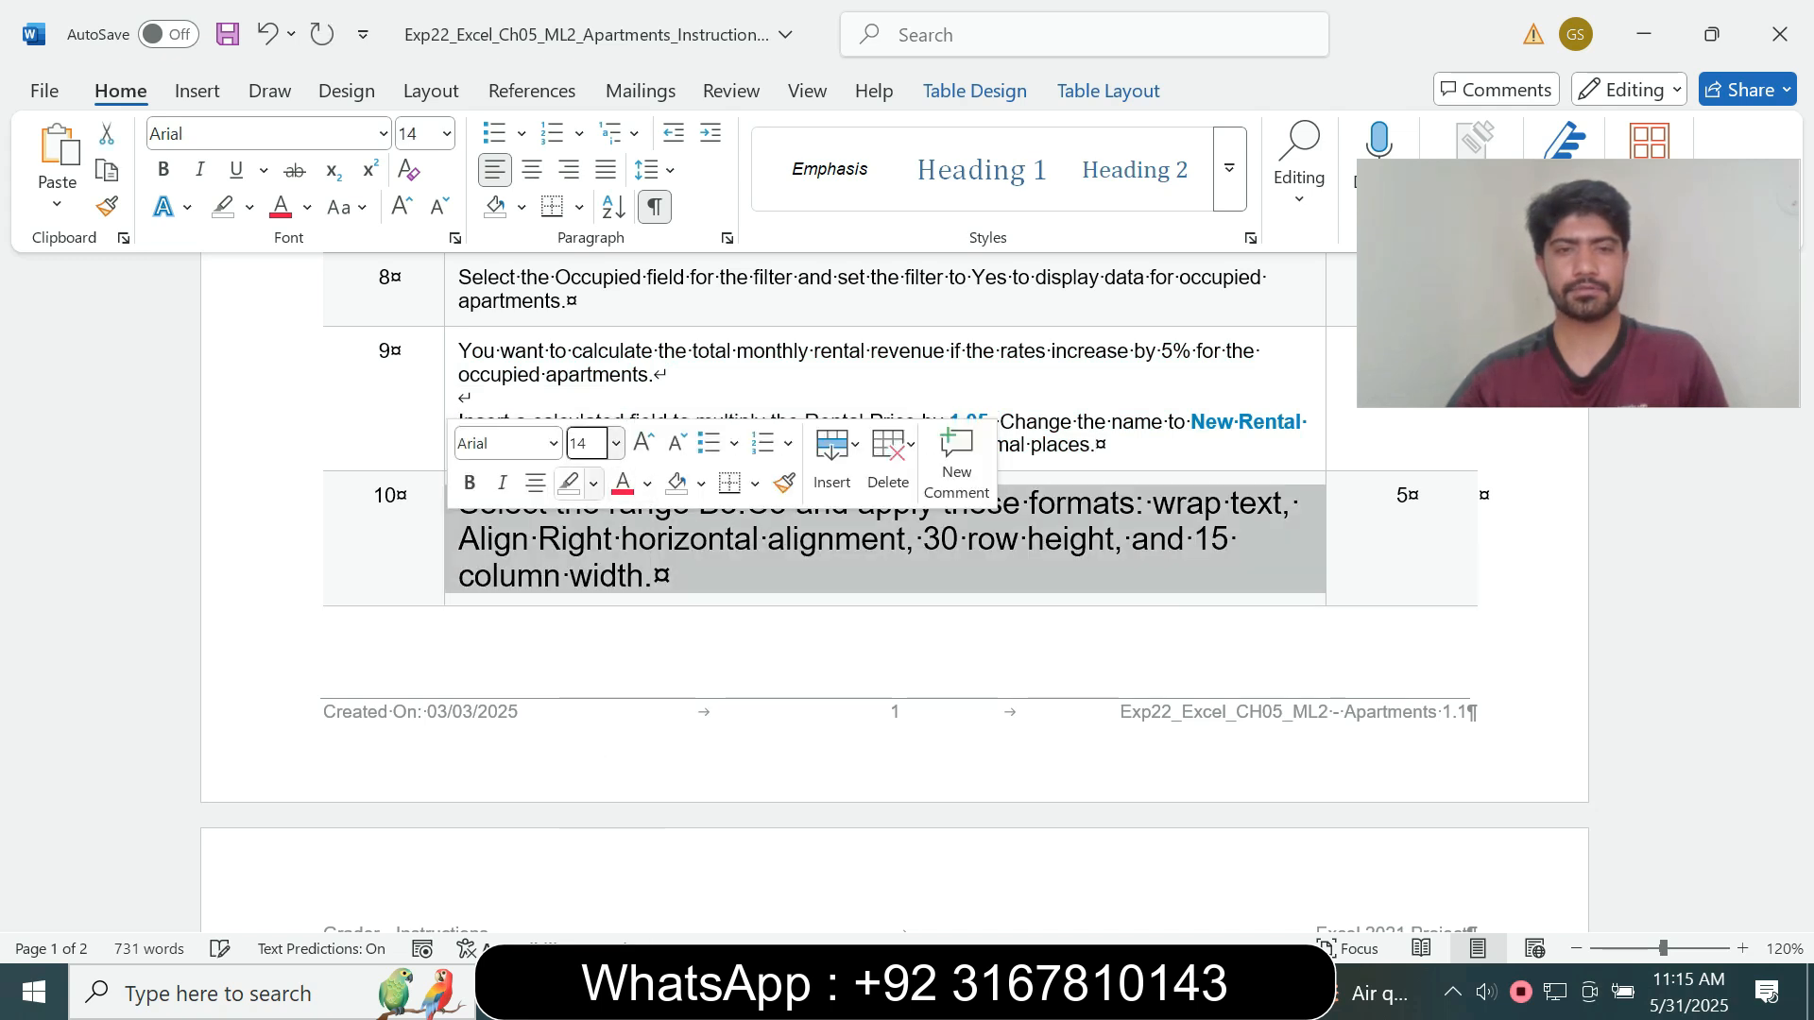
pyautogui.click(593, 482)
pyautogui.click(650, 579)
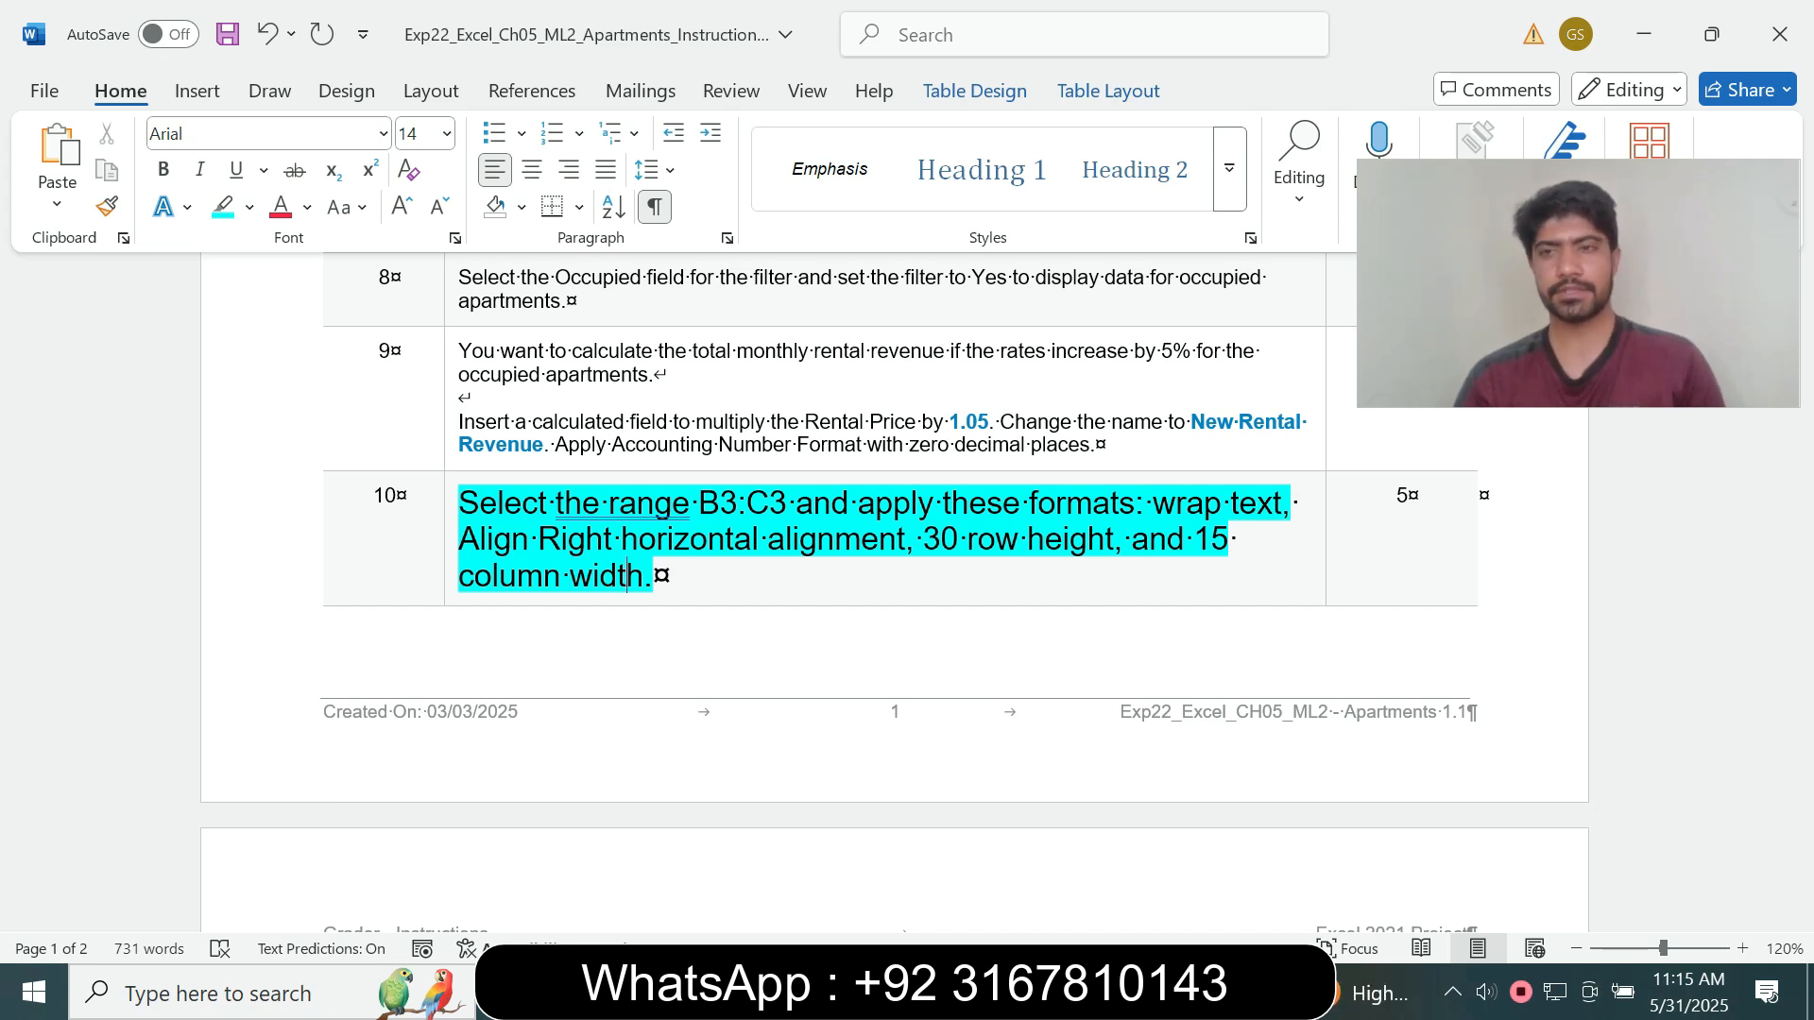
# - Read the range and first format in Word's step 10, and in Excel apply Wrap Text to B3:C3
pyautogui.moveTo(698, 502); pyautogui.dragTo(796, 503)
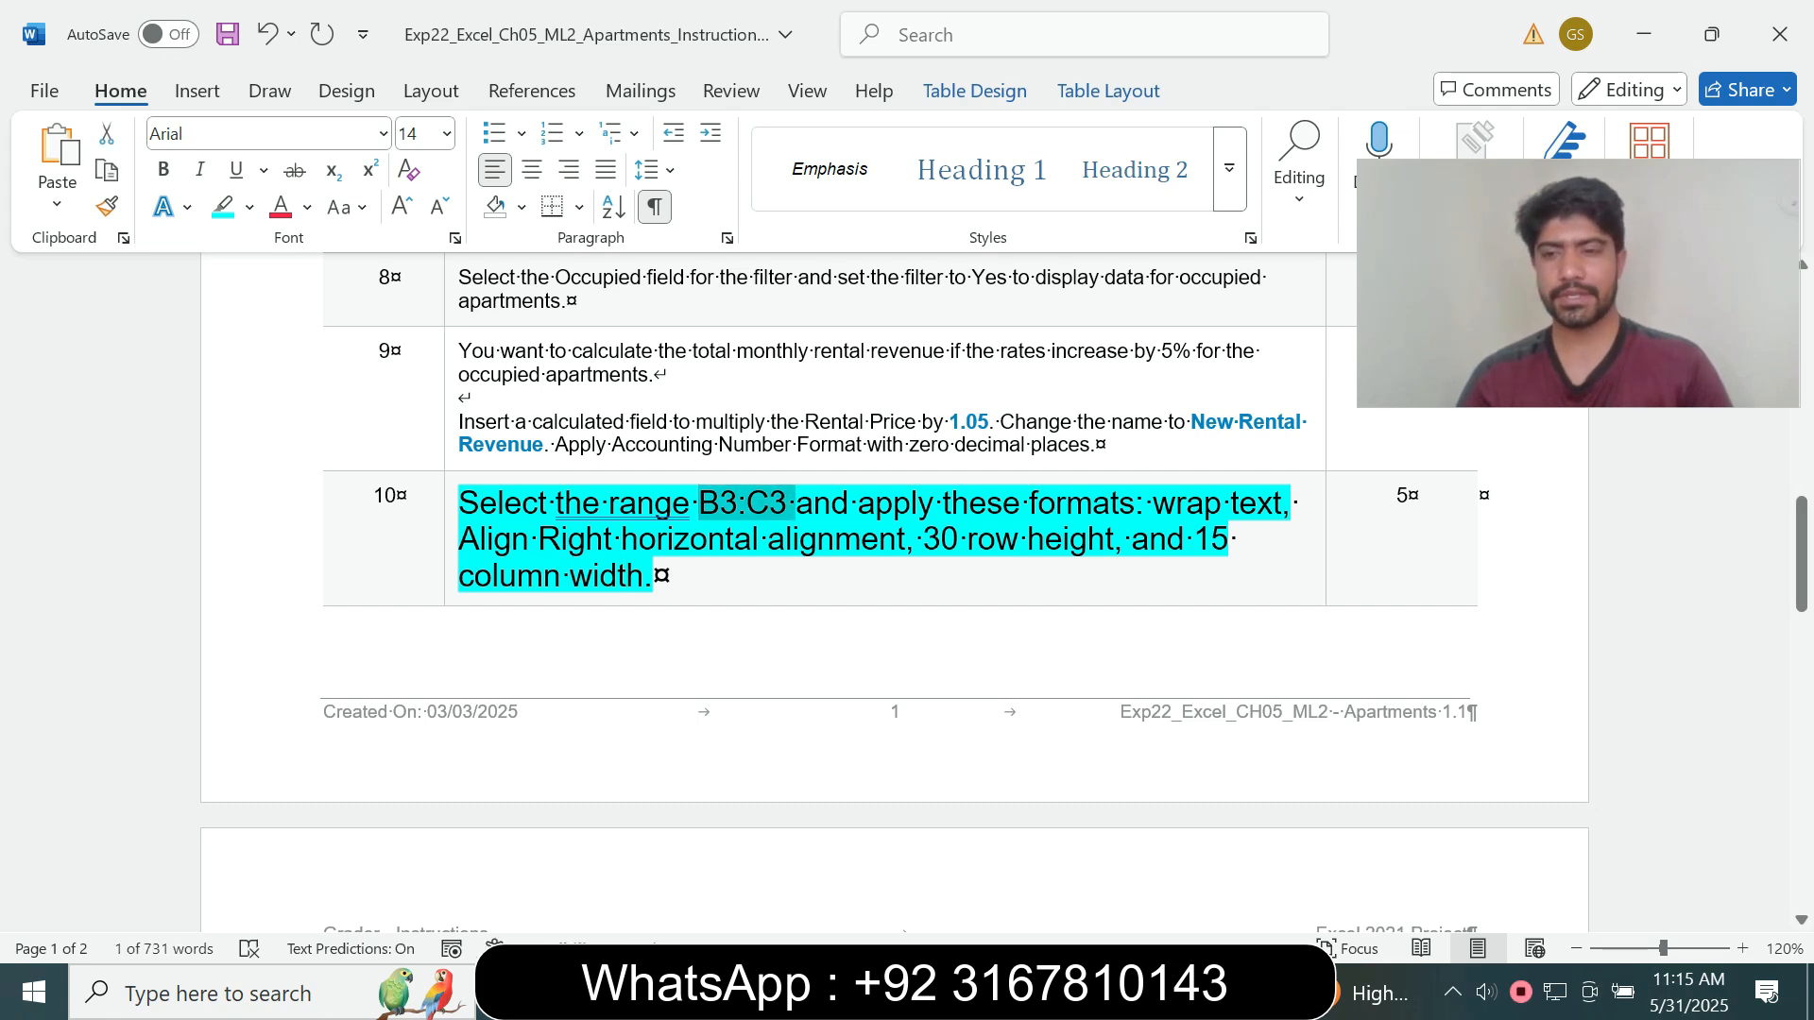
pyautogui.hotkey('alt', 'Tab')
pyautogui.click(80, 280)
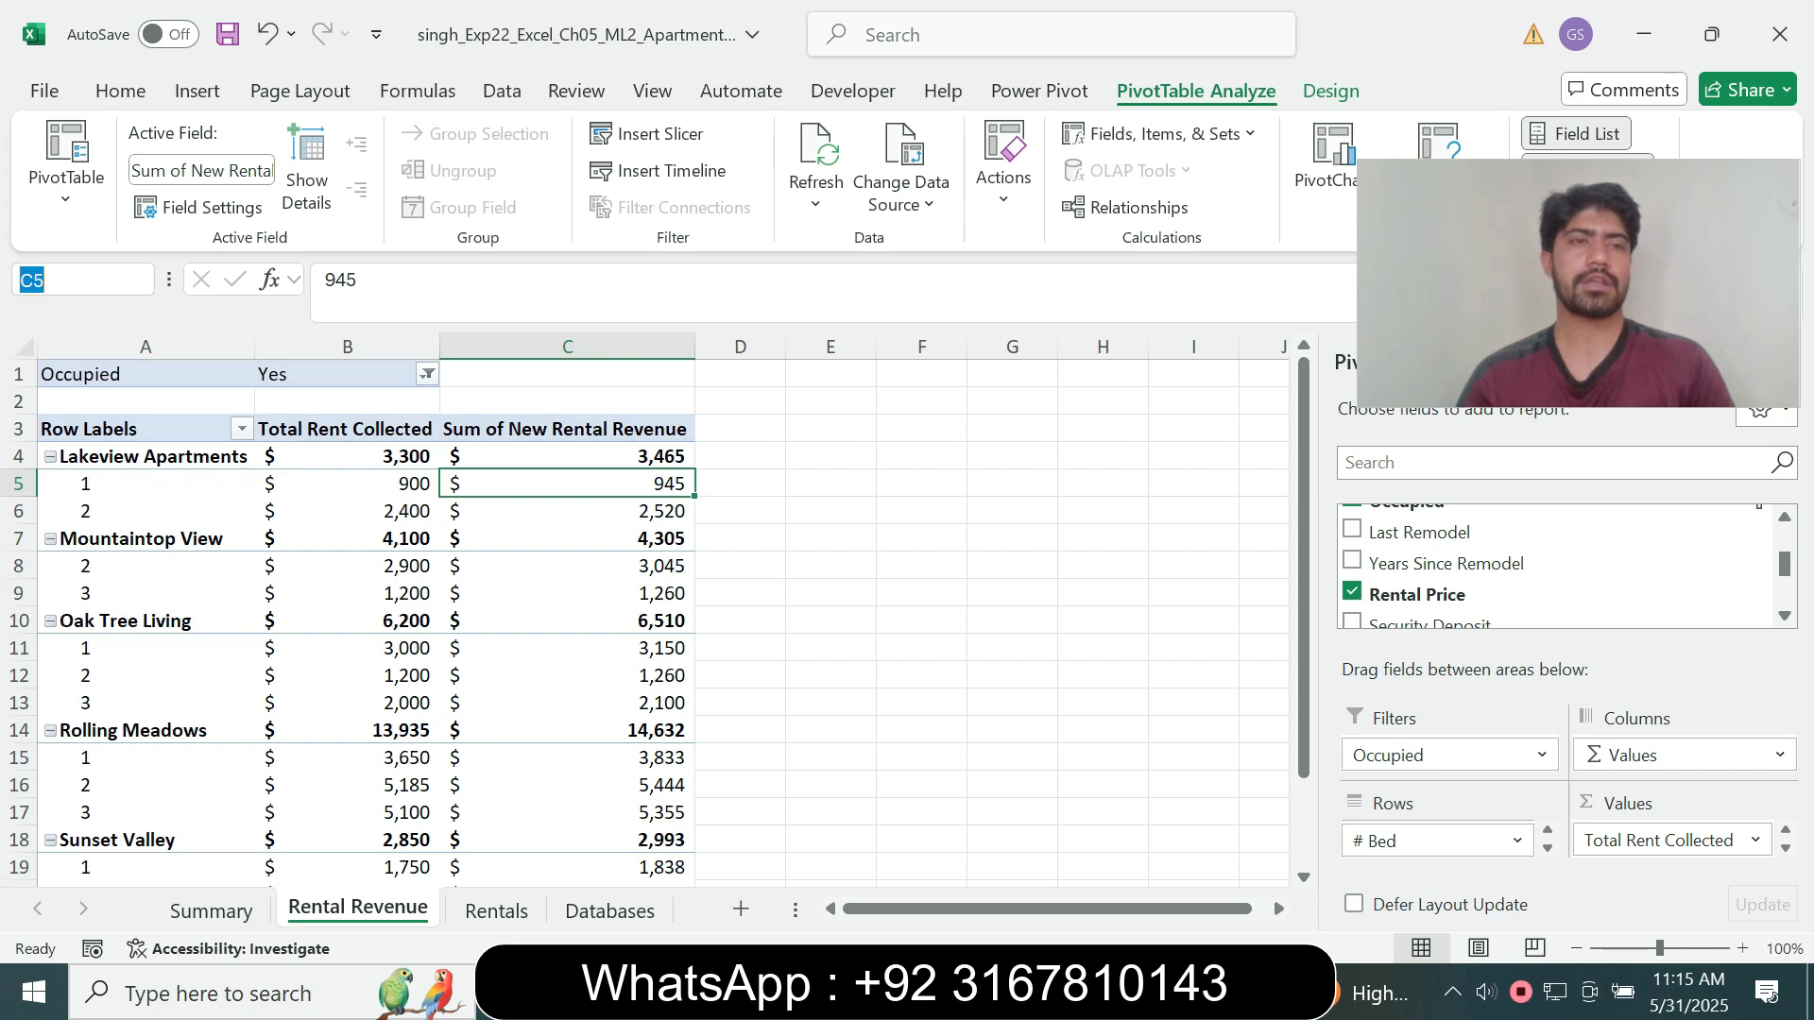
pyautogui.write('B3:C3')
pyautogui.press('Return')
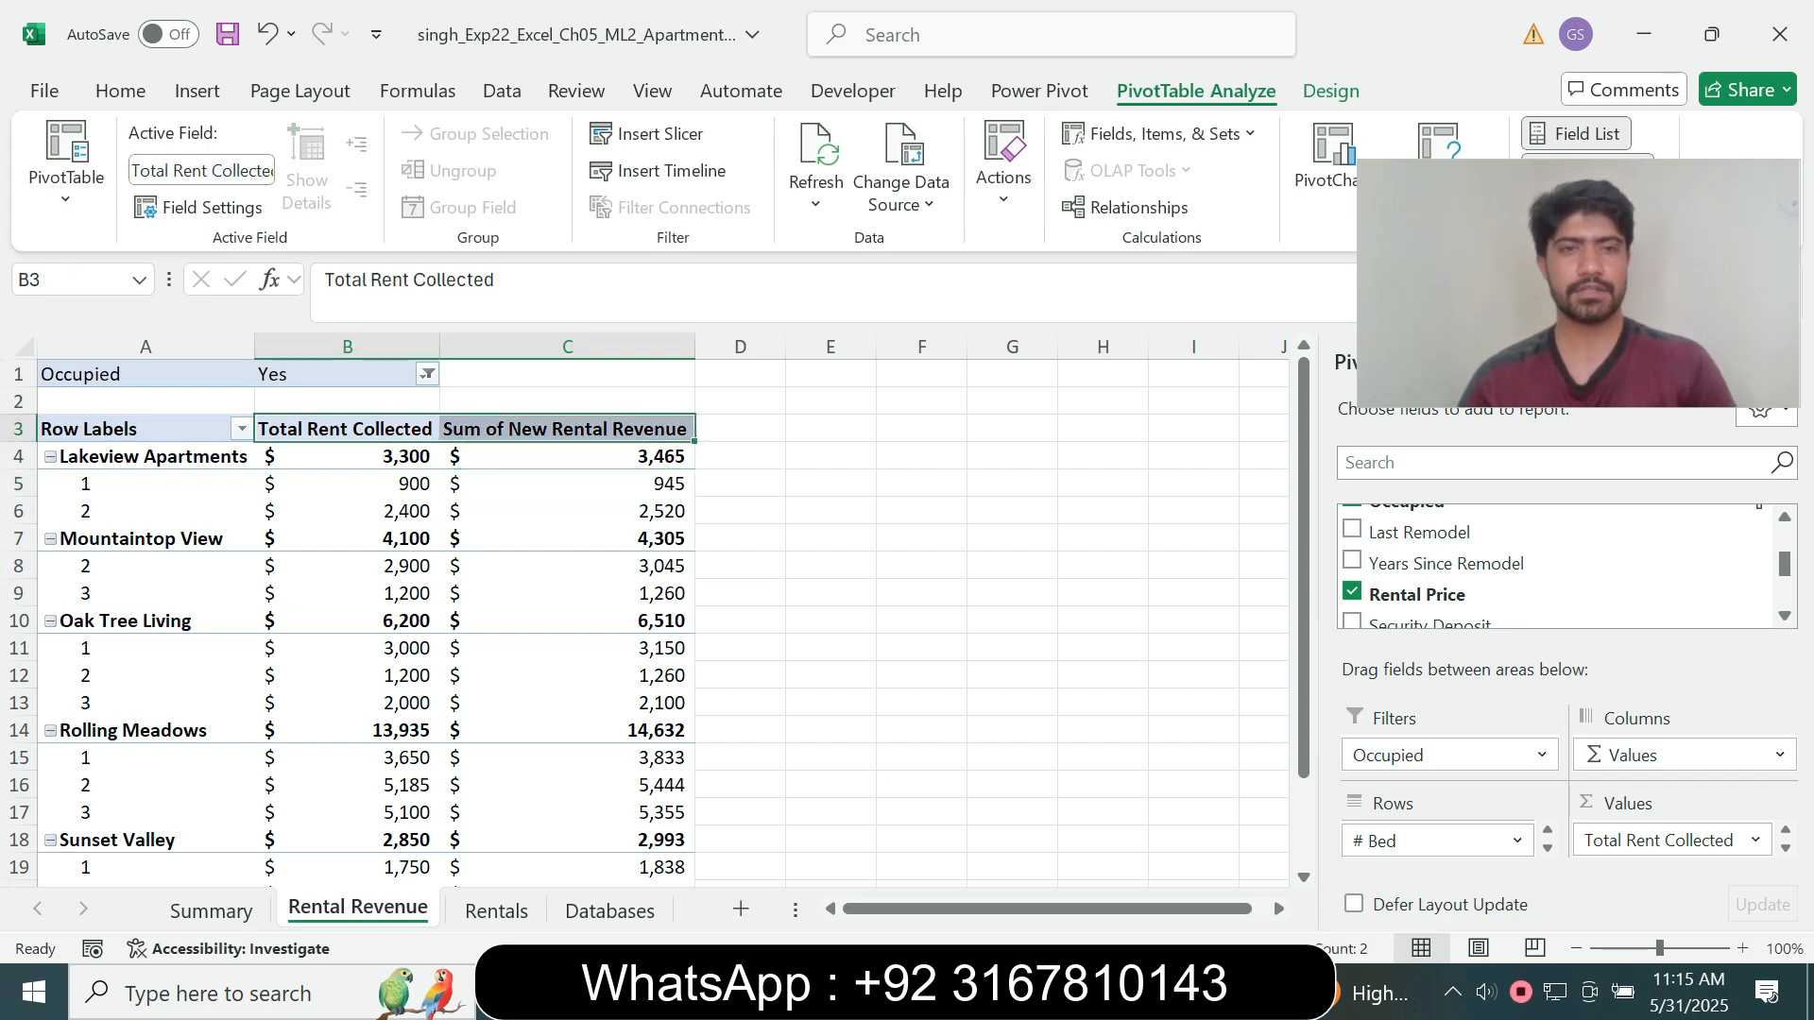
pyautogui.hotkey('alt', 'Tab')
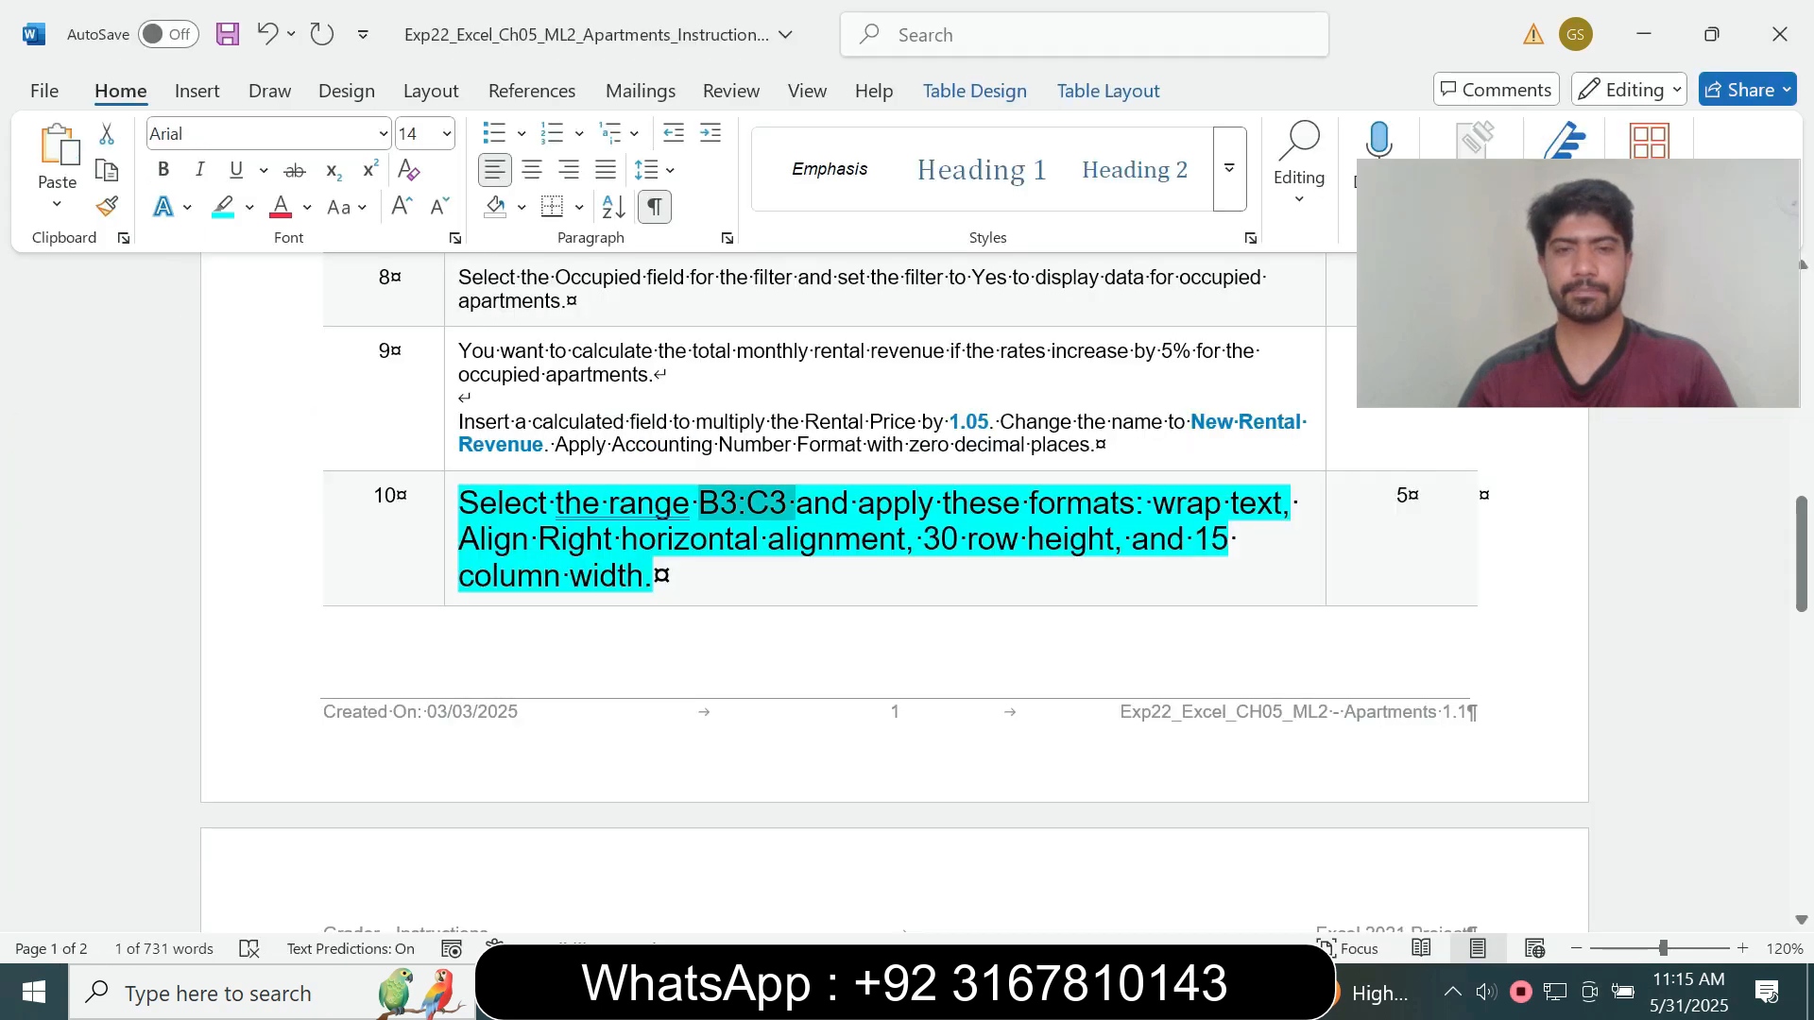
pyautogui.moveTo(797, 502); pyautogui.dragTo(1230, 502)
pyautogui.hotkey('alt', 'Tab')
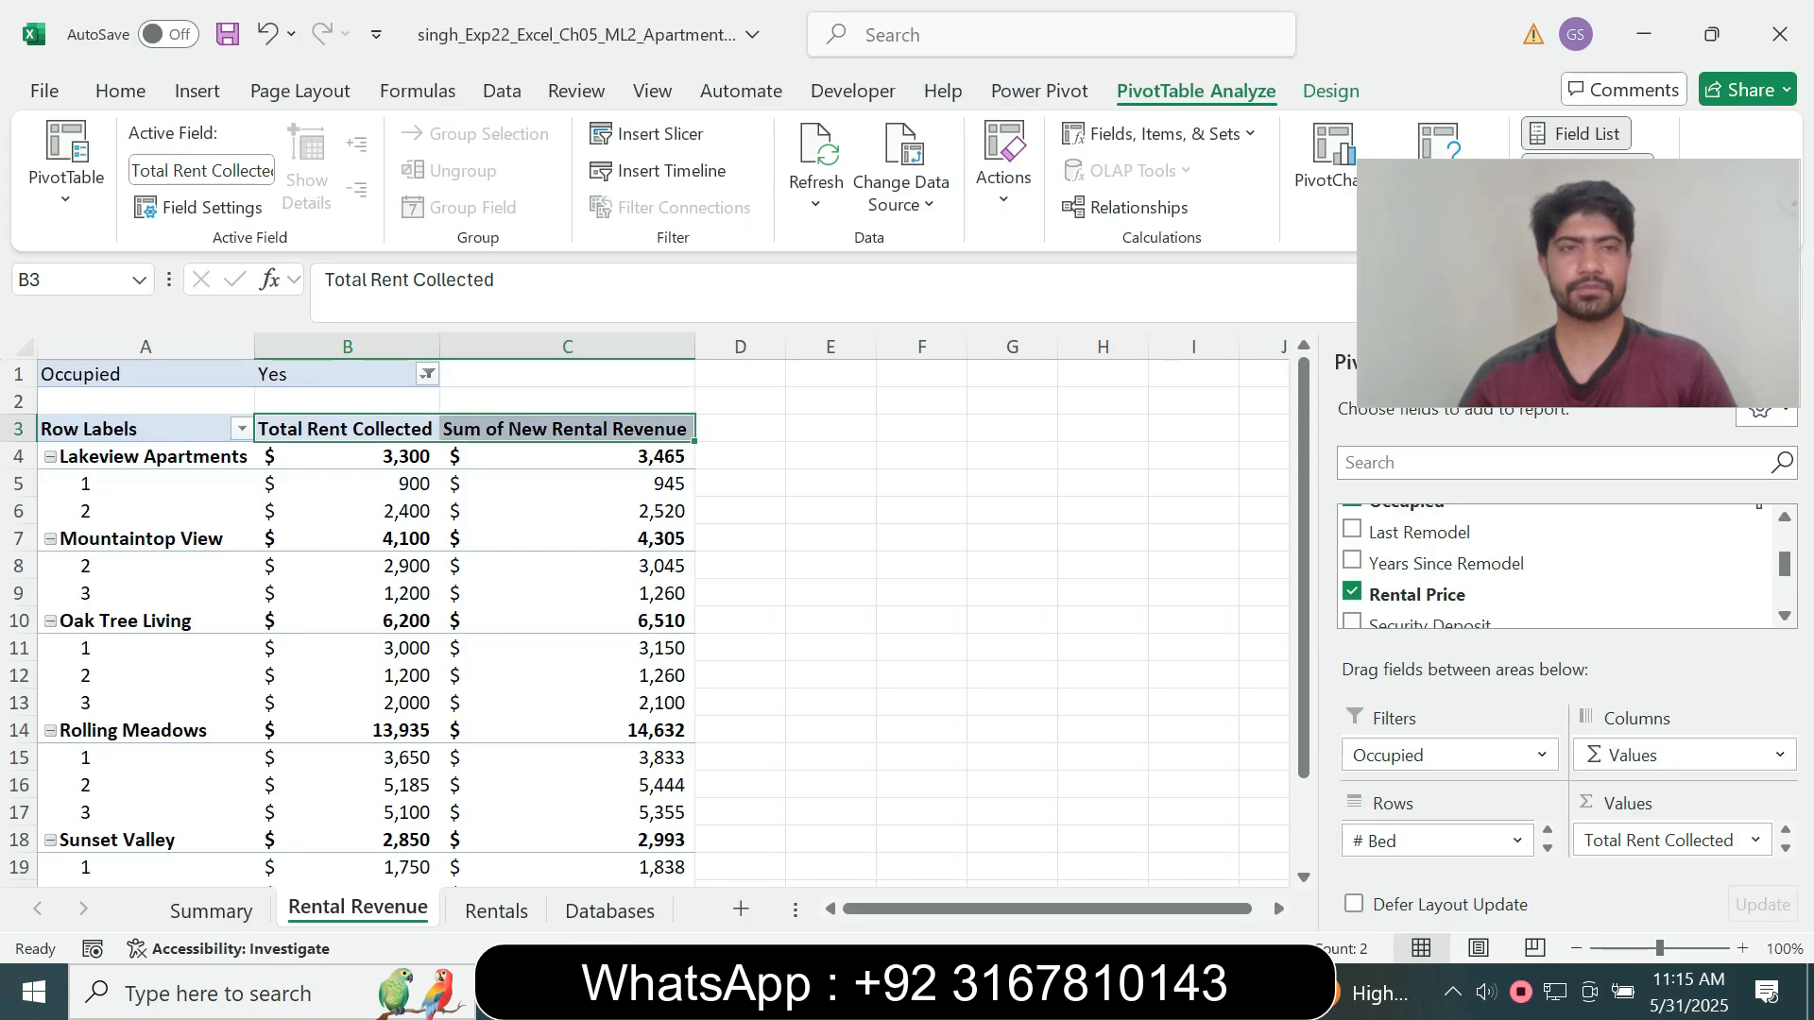
pyautogui.click(120, 91)
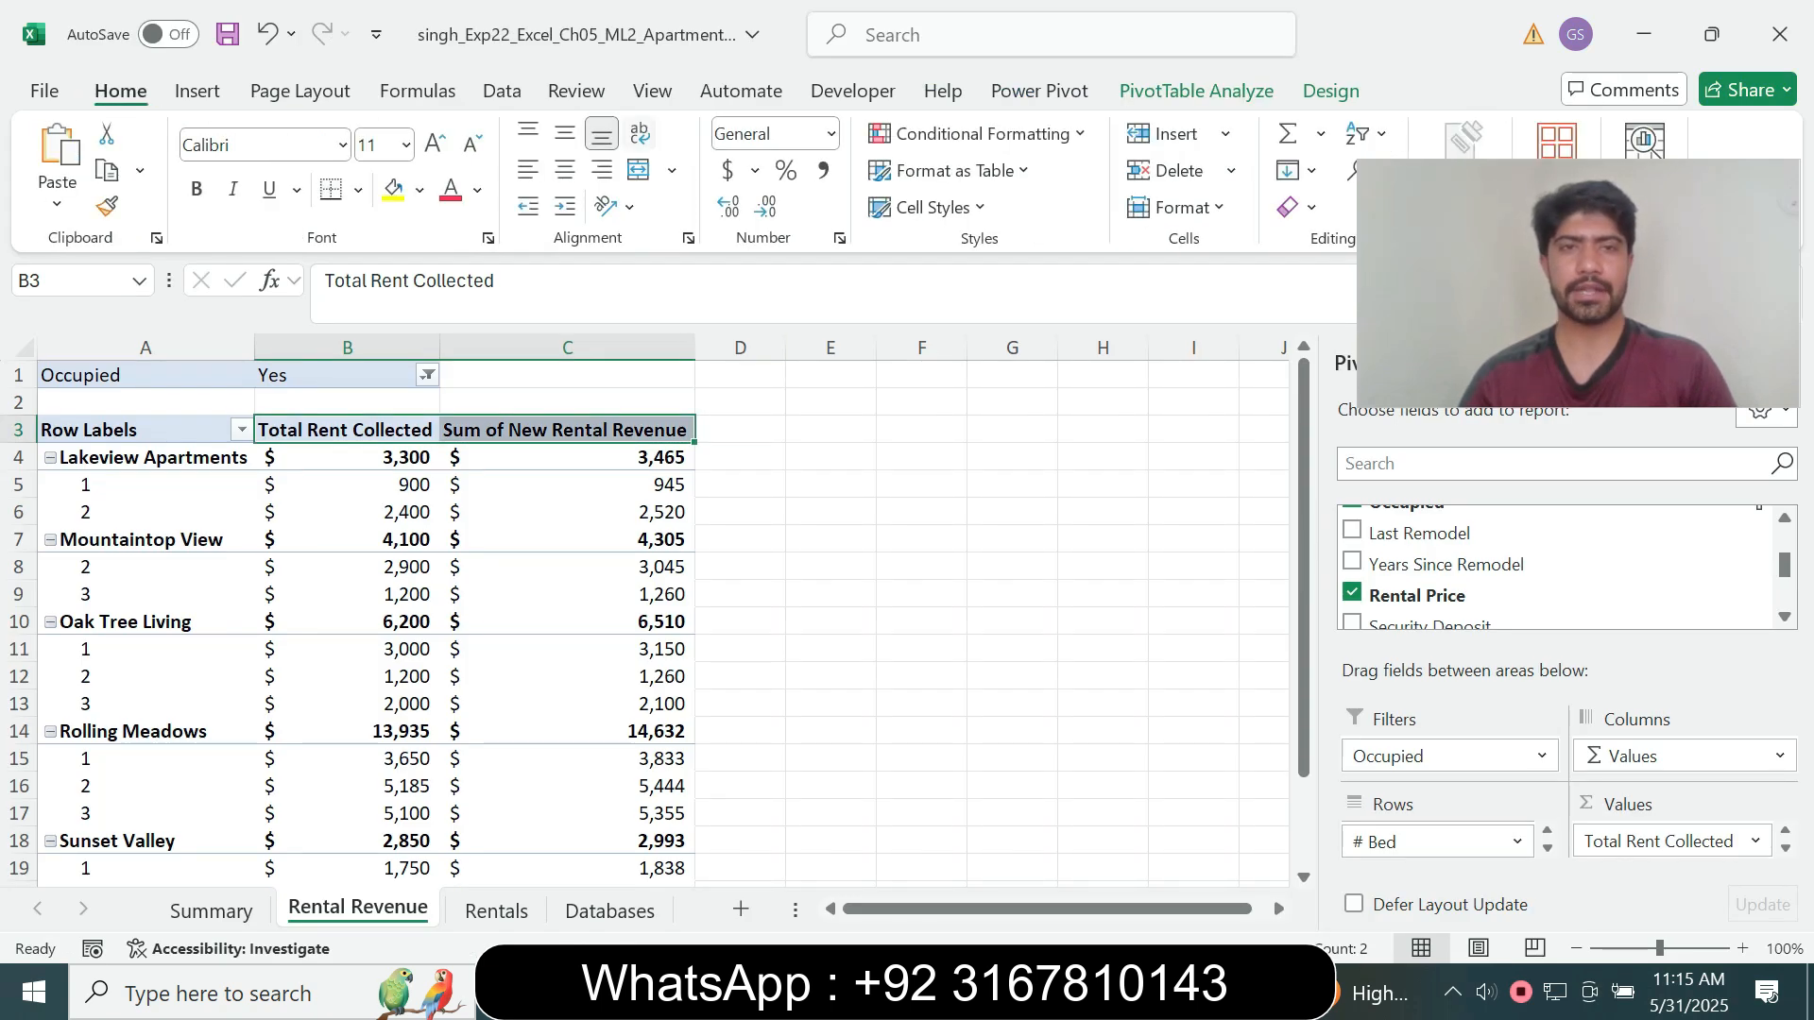
pyautogui.click(640, 134)
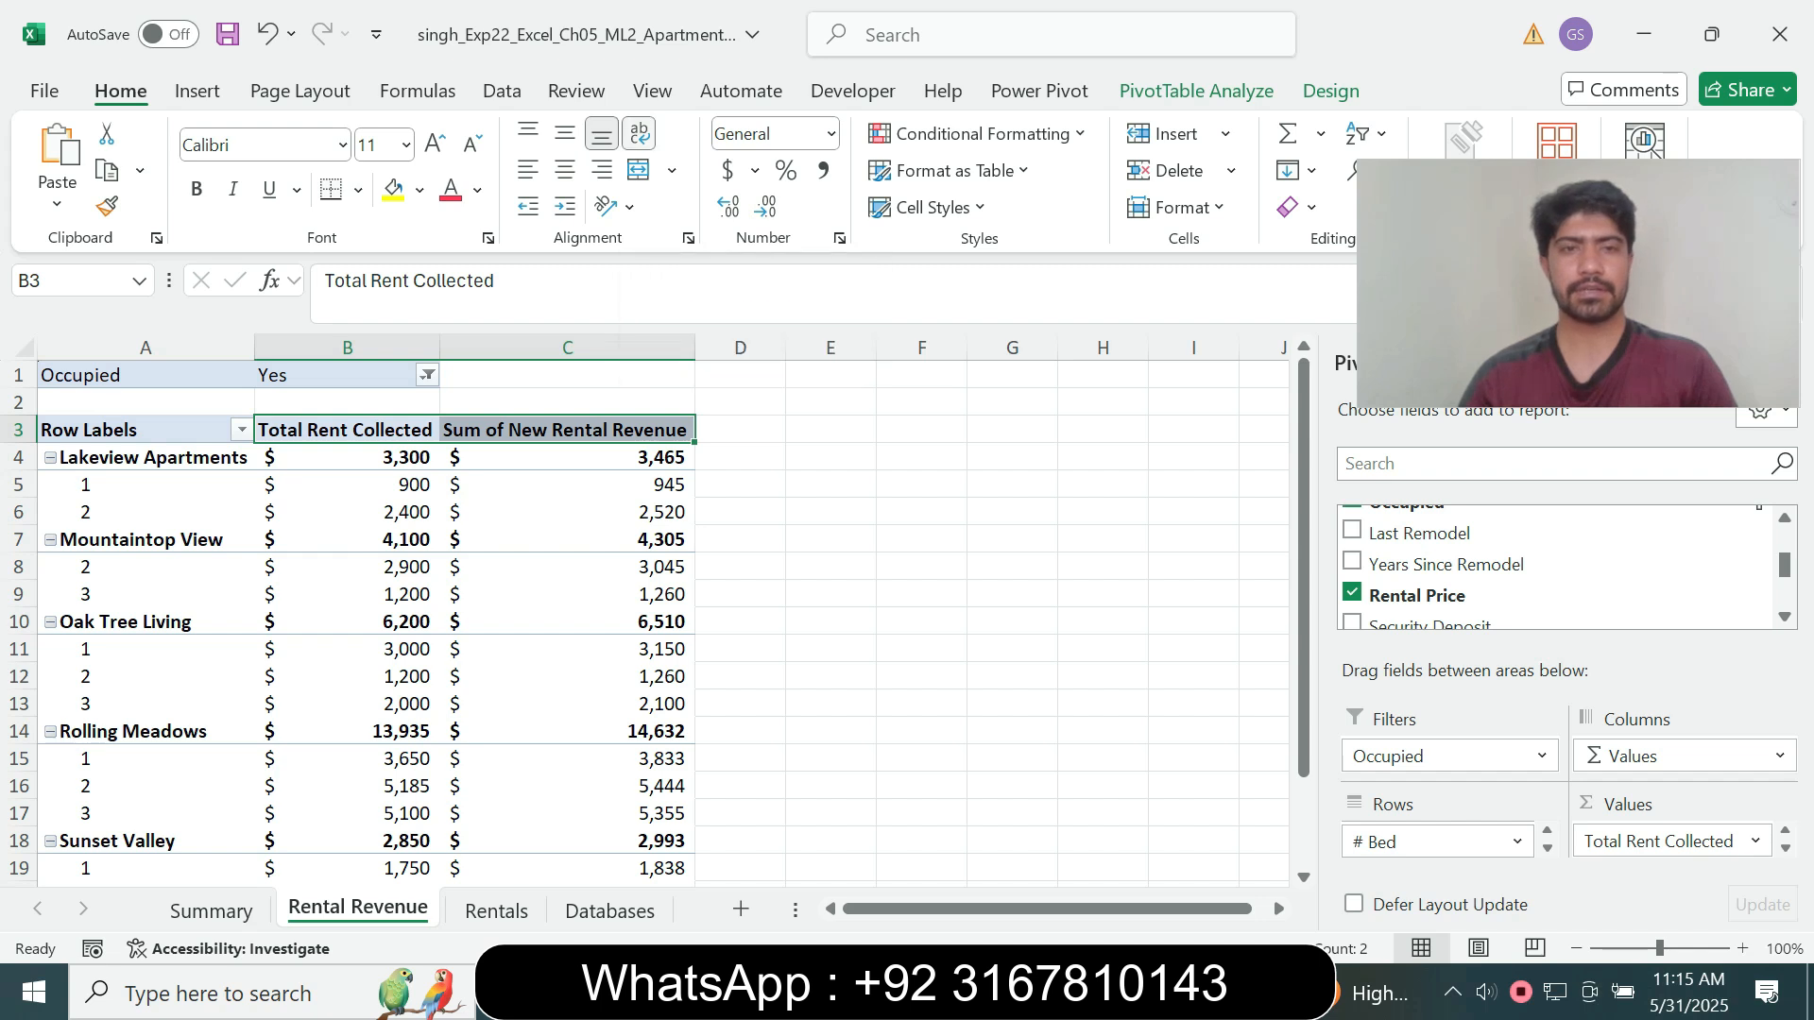
# - Check the horizontal alignment in Word's step 10, and in Excel apply Align Right to B3:C3
pyautogui.hotkey('alt', 'Tab')
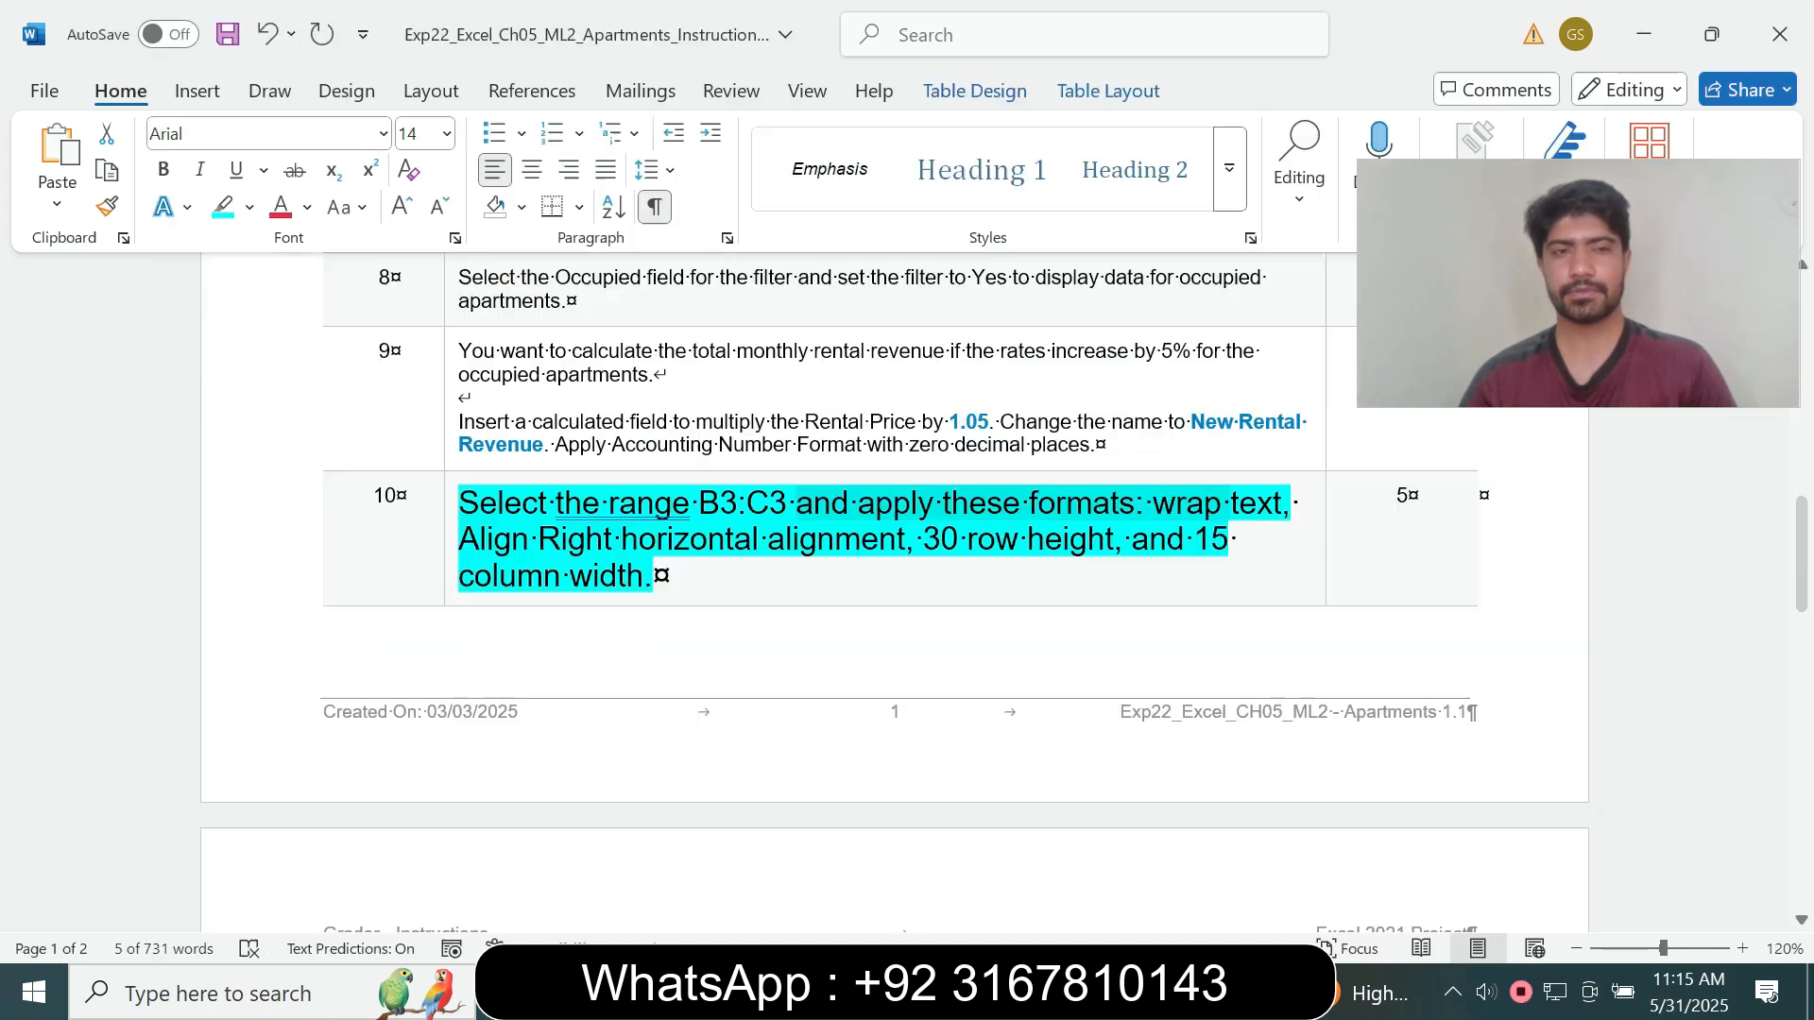
pyautogui.moveTo(460, 538); pyautogui.dragTo(904, 538)
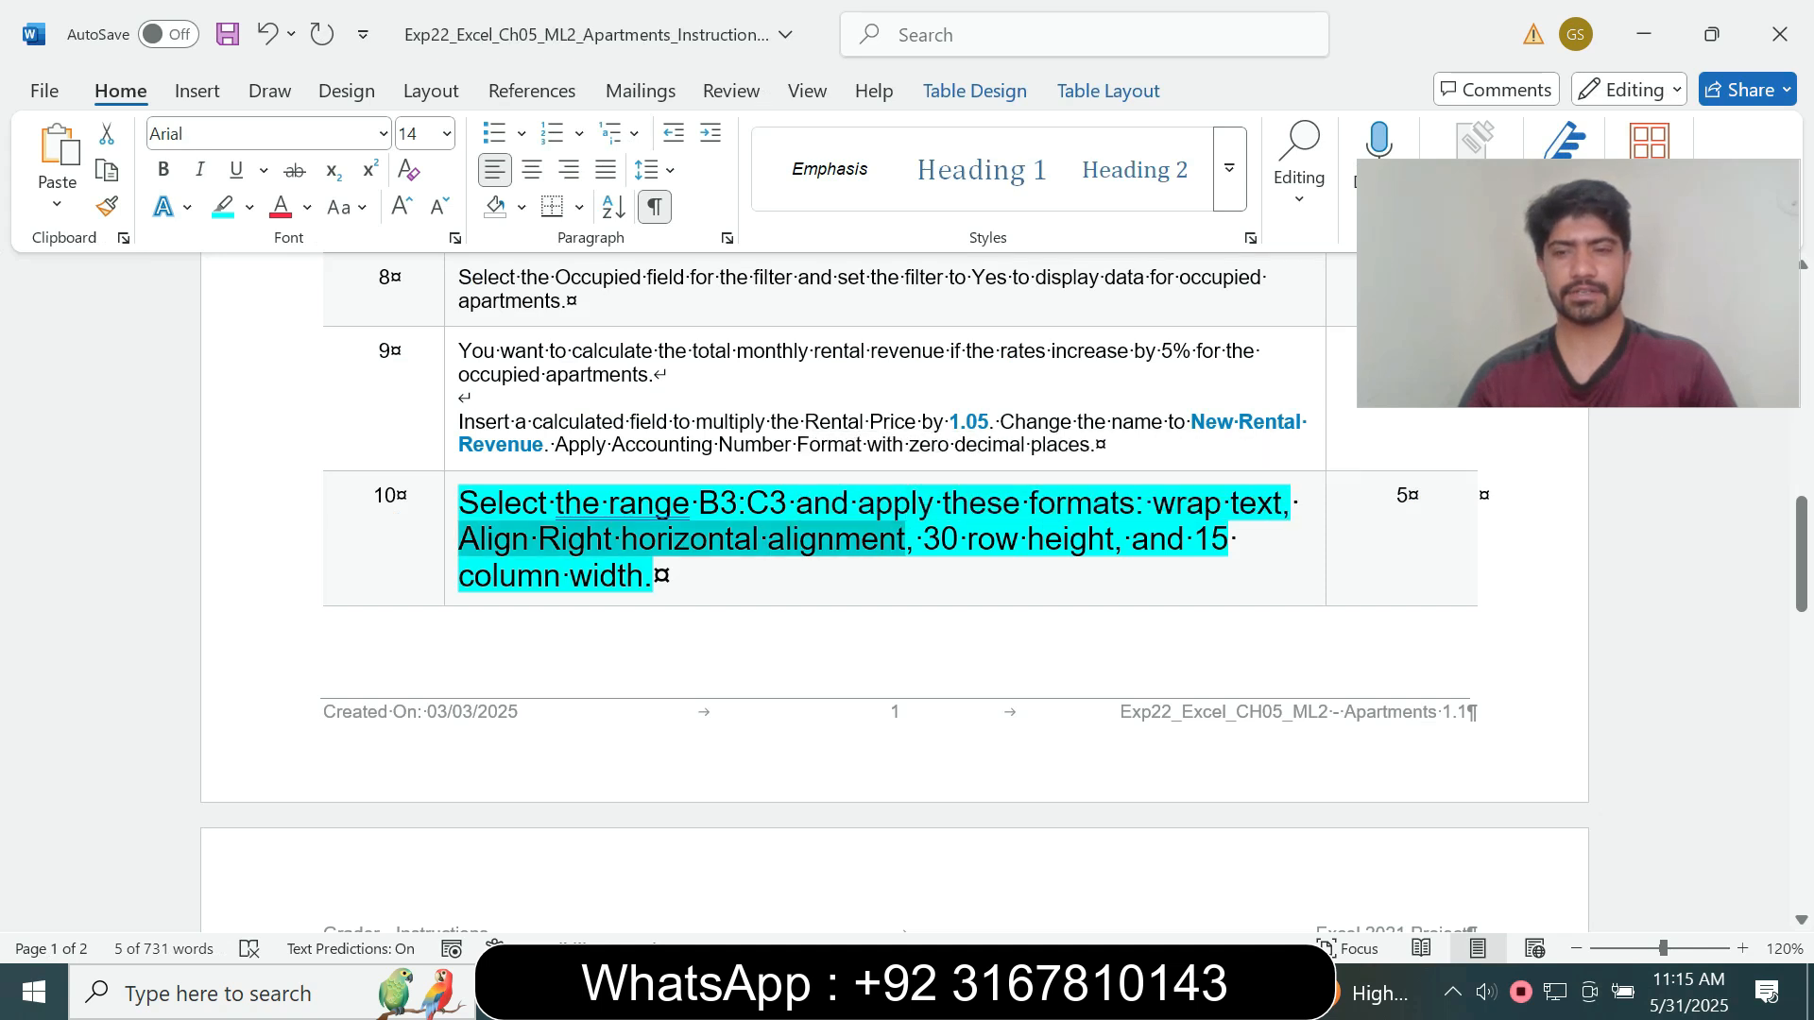
pyautogui.hotkey('alt', 'Tab')
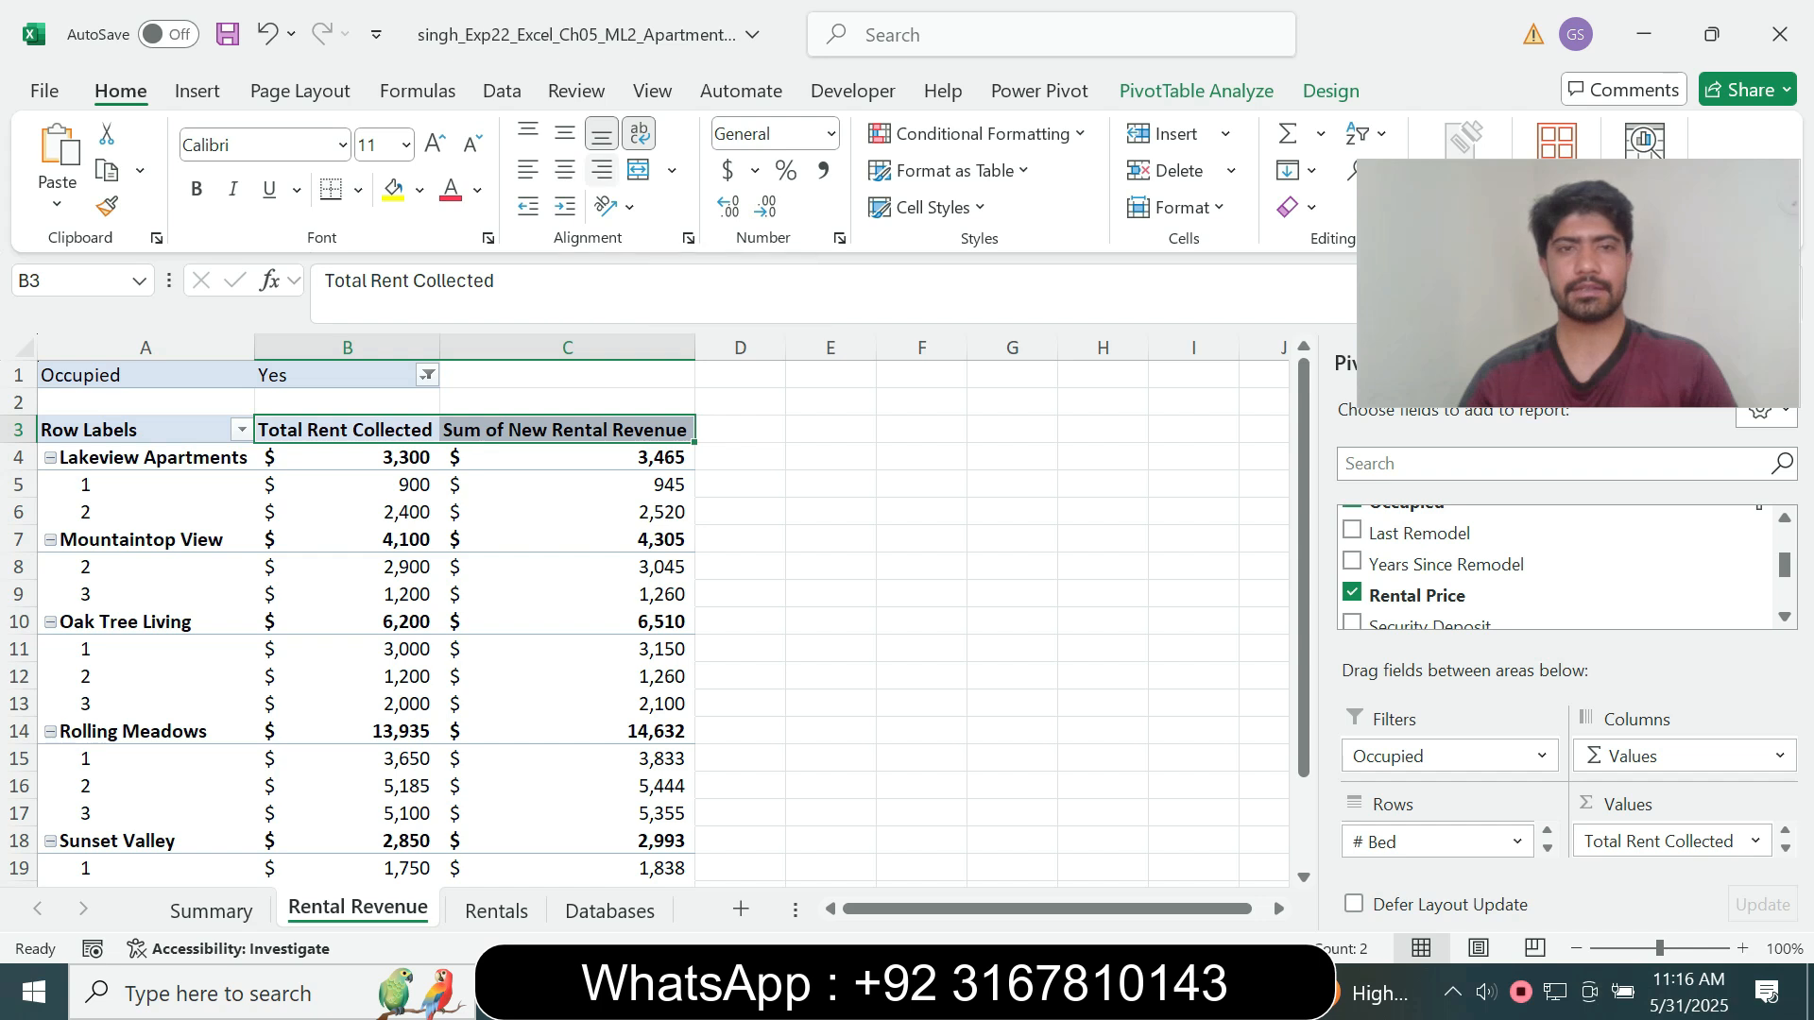
pyautogui.click(602, 170)
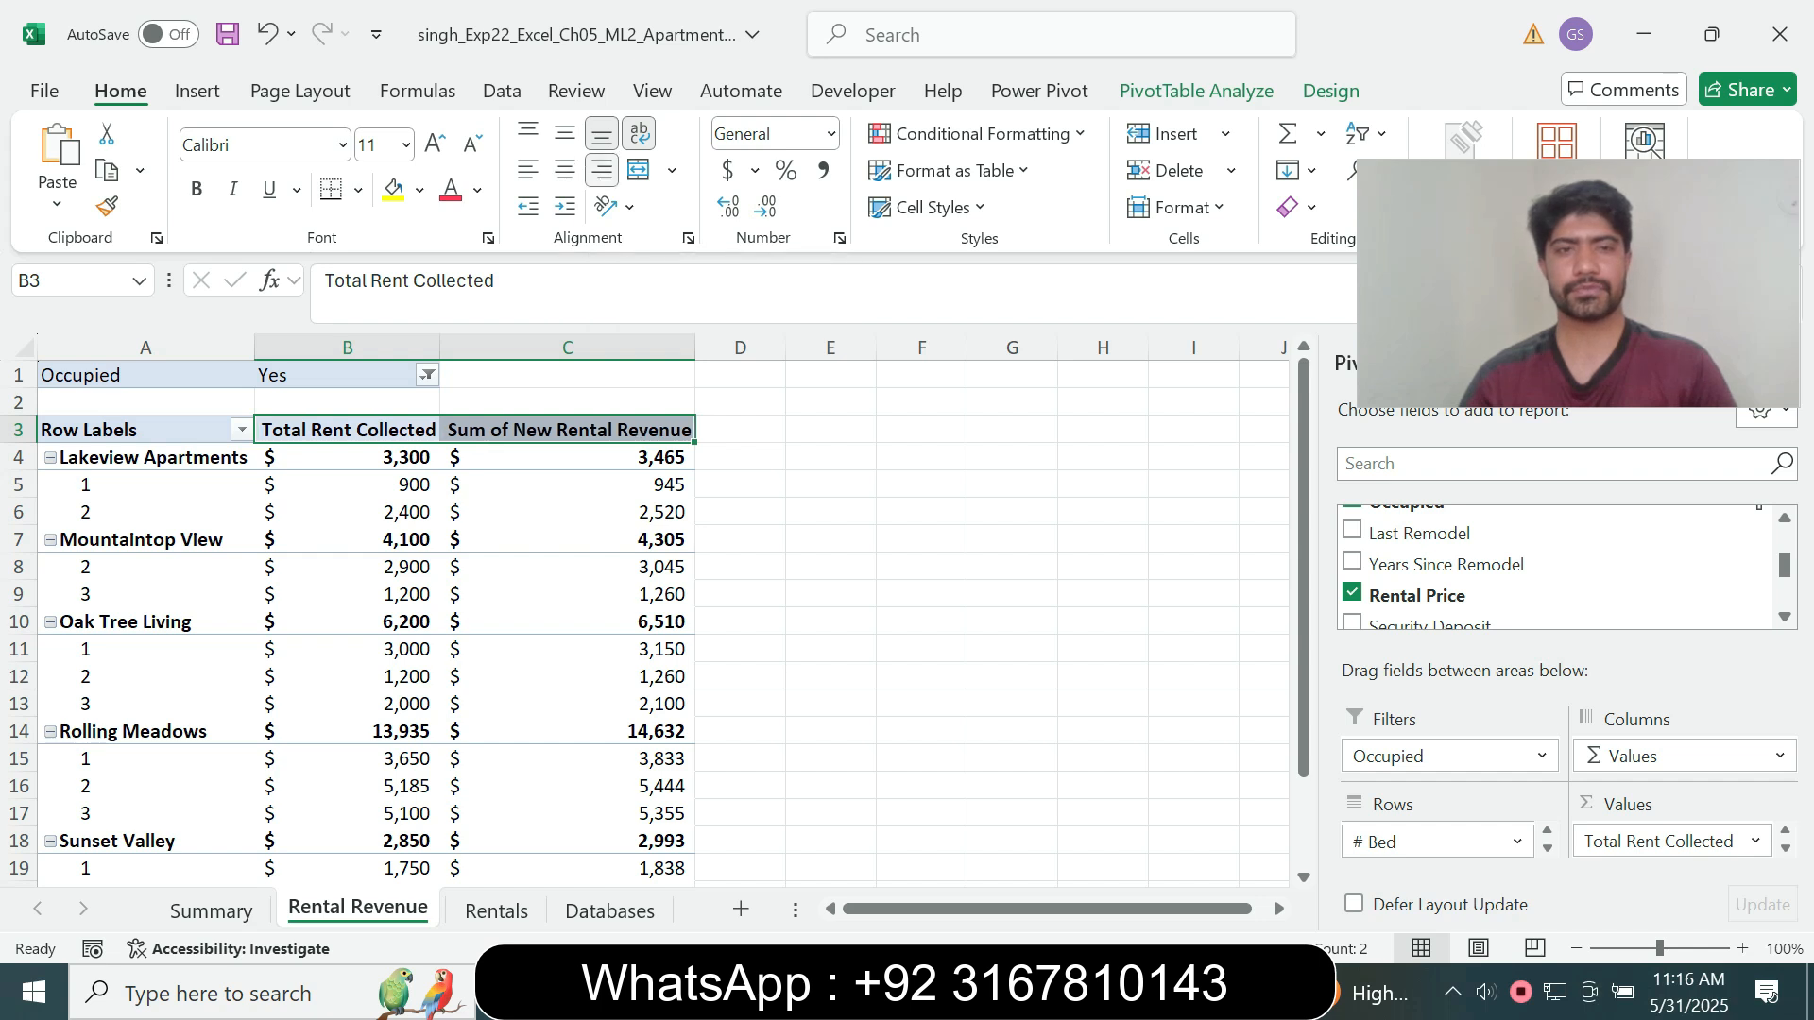
# - Check the row height in Word's step 10, and in Excel set row 3's height to 30
pyautogui.hotkey('alt', 'Tab')
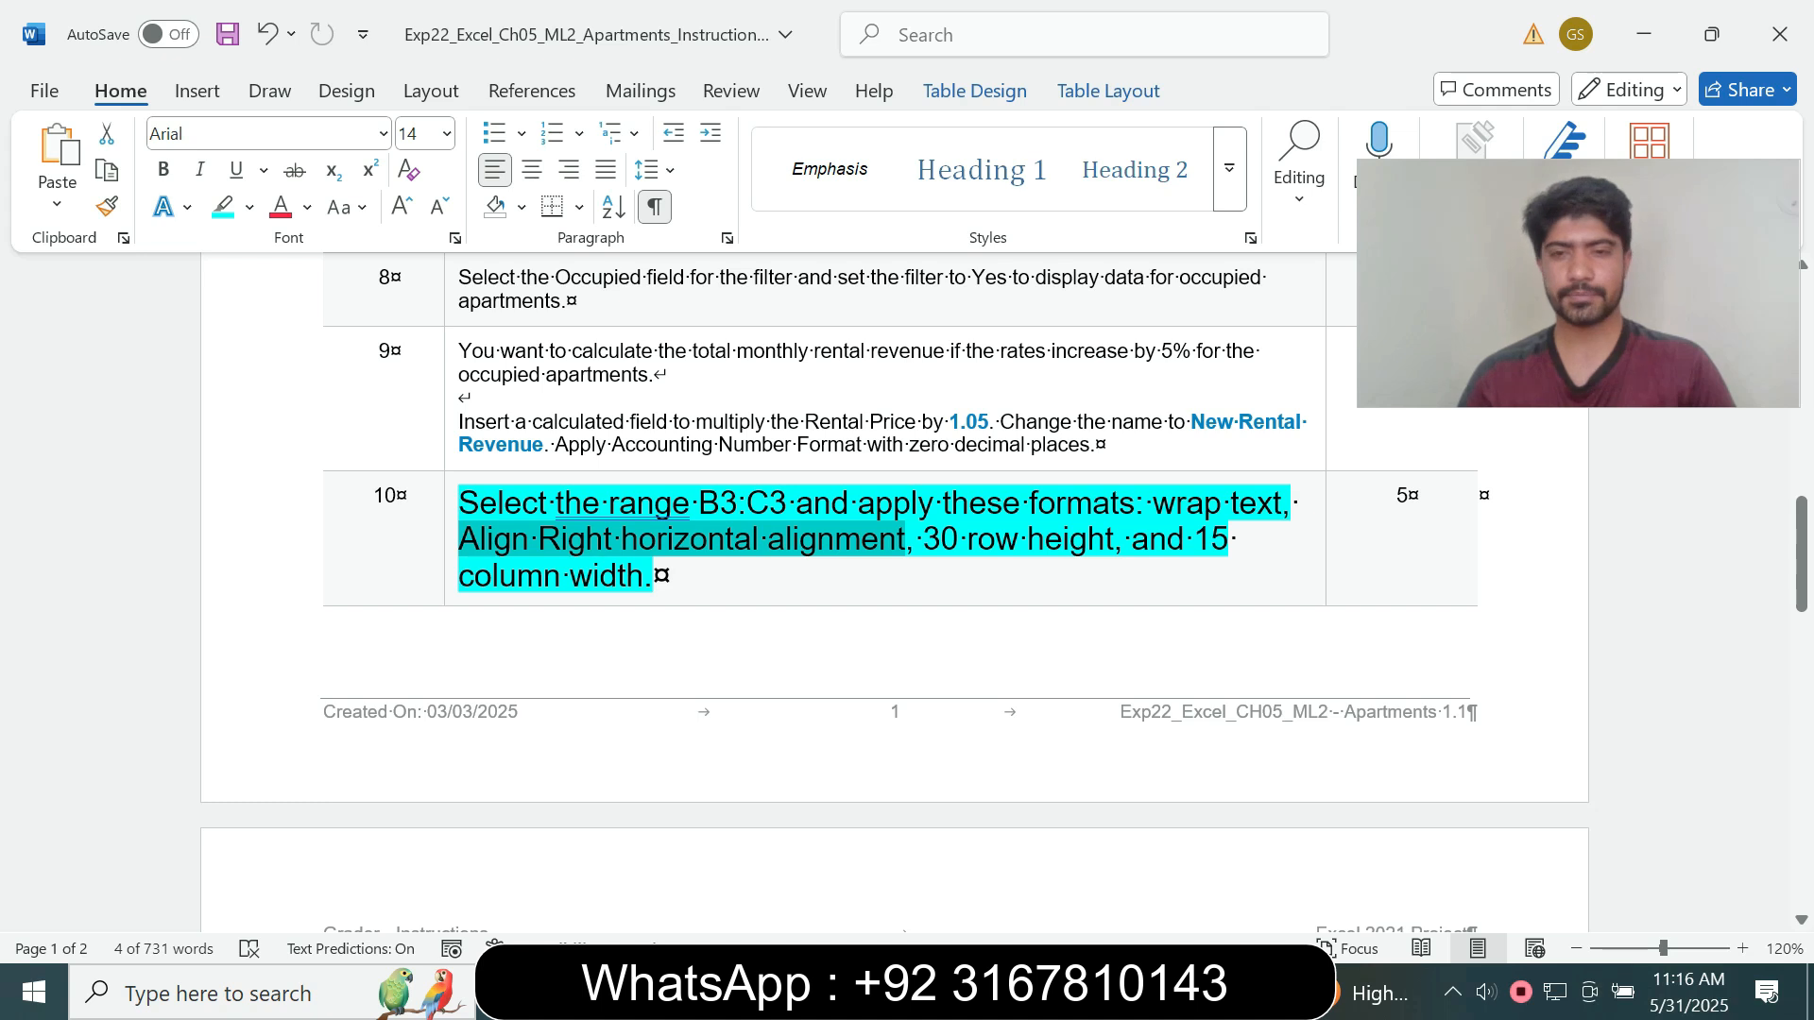
pyautogui.hotkey('alt', 'Tab')
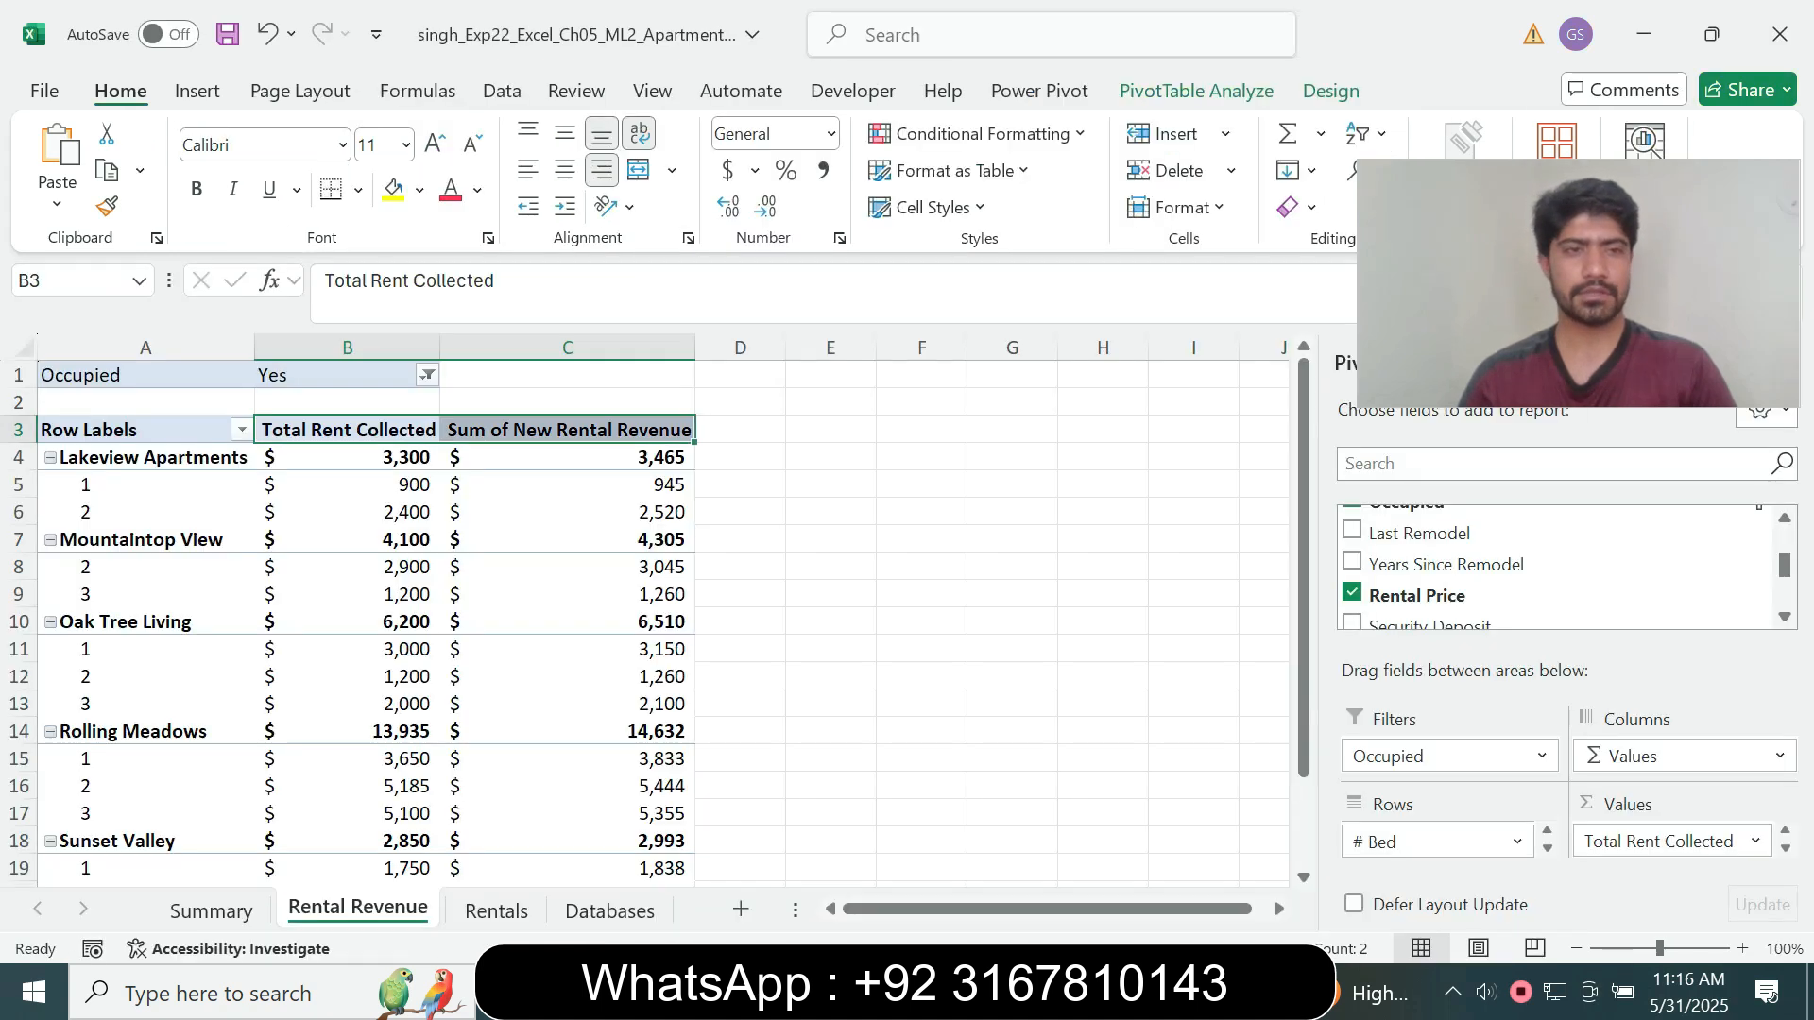
pyautogui.click(18, 430)
pyautogui.rightClick(28, 429)
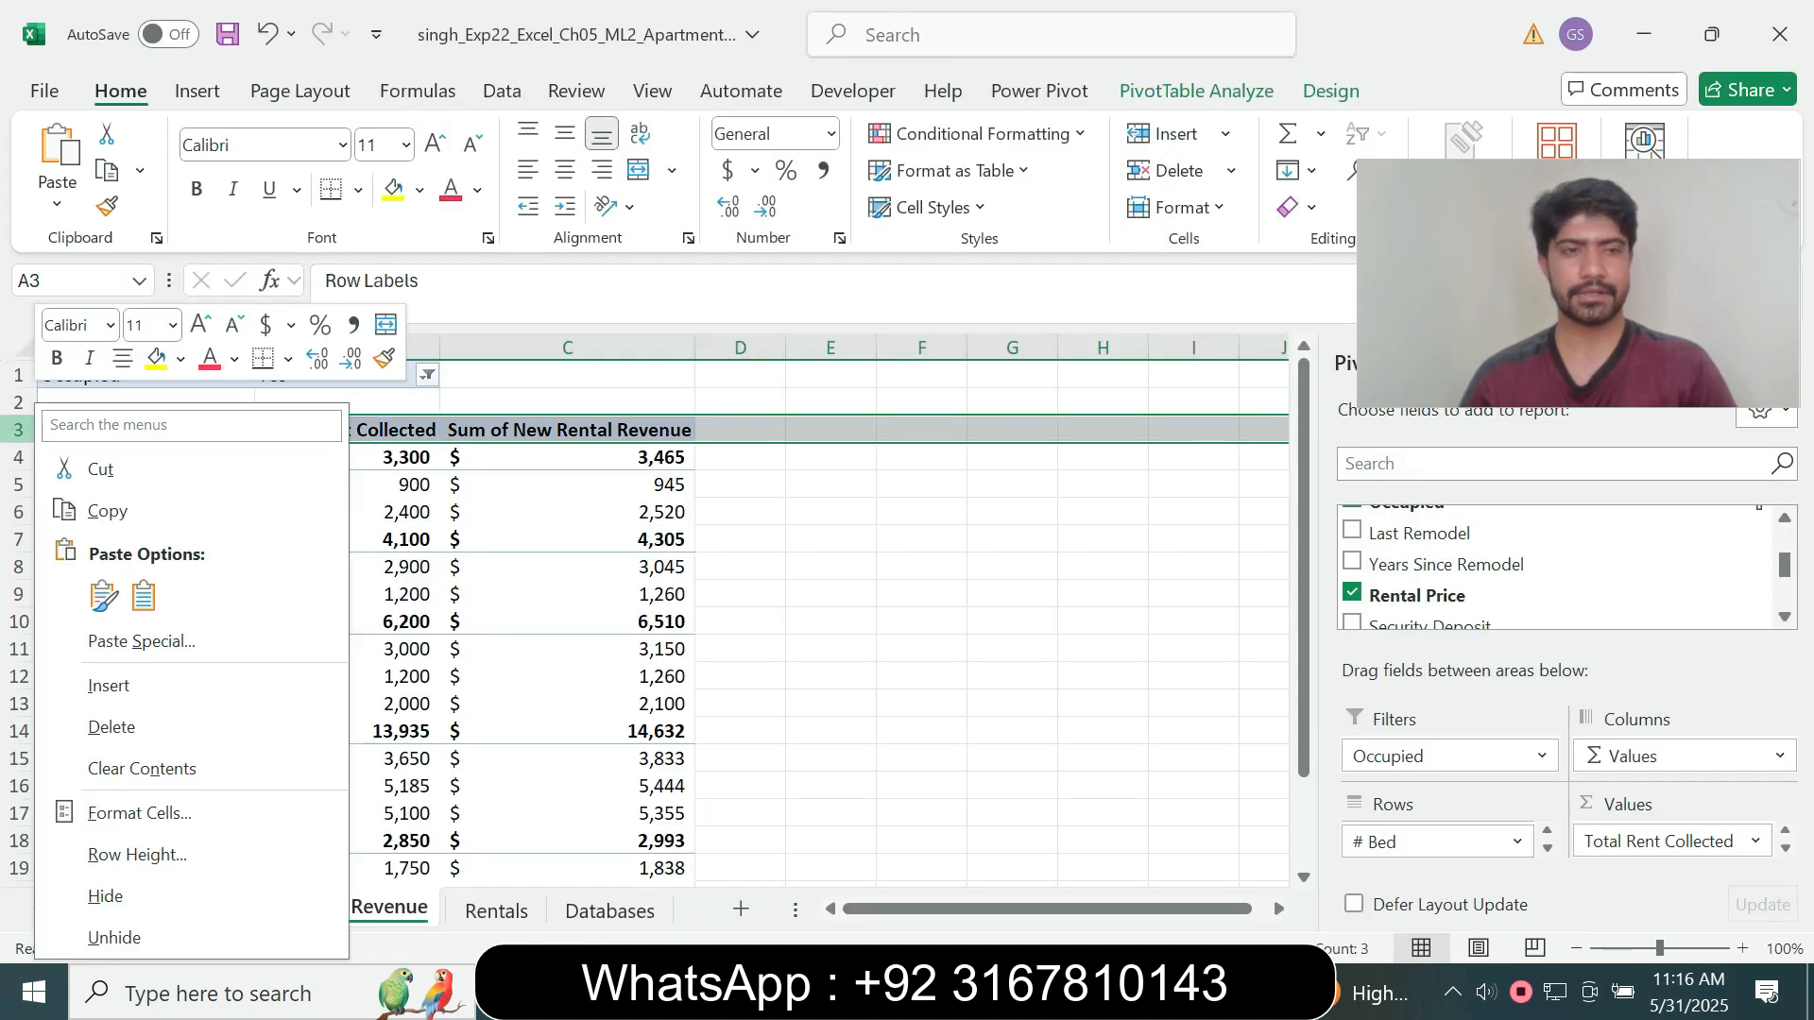
pyautogui.click(123, 855)
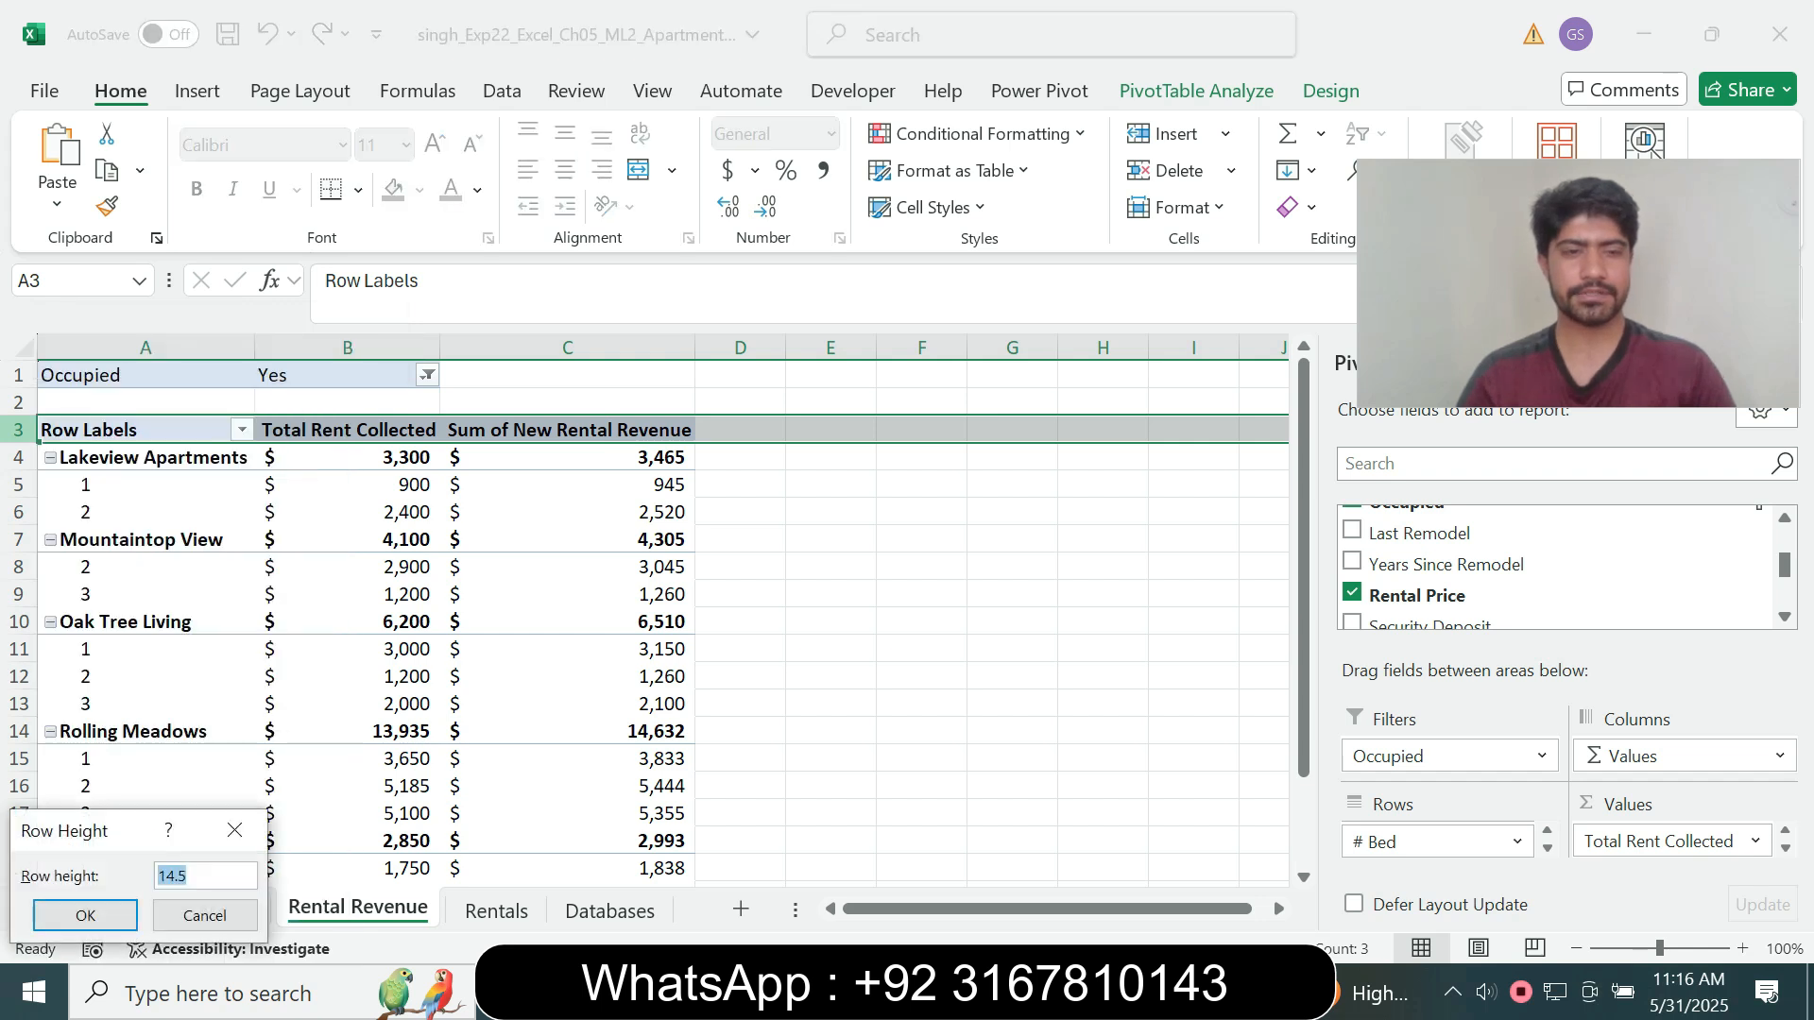
pyautogui.write('30')
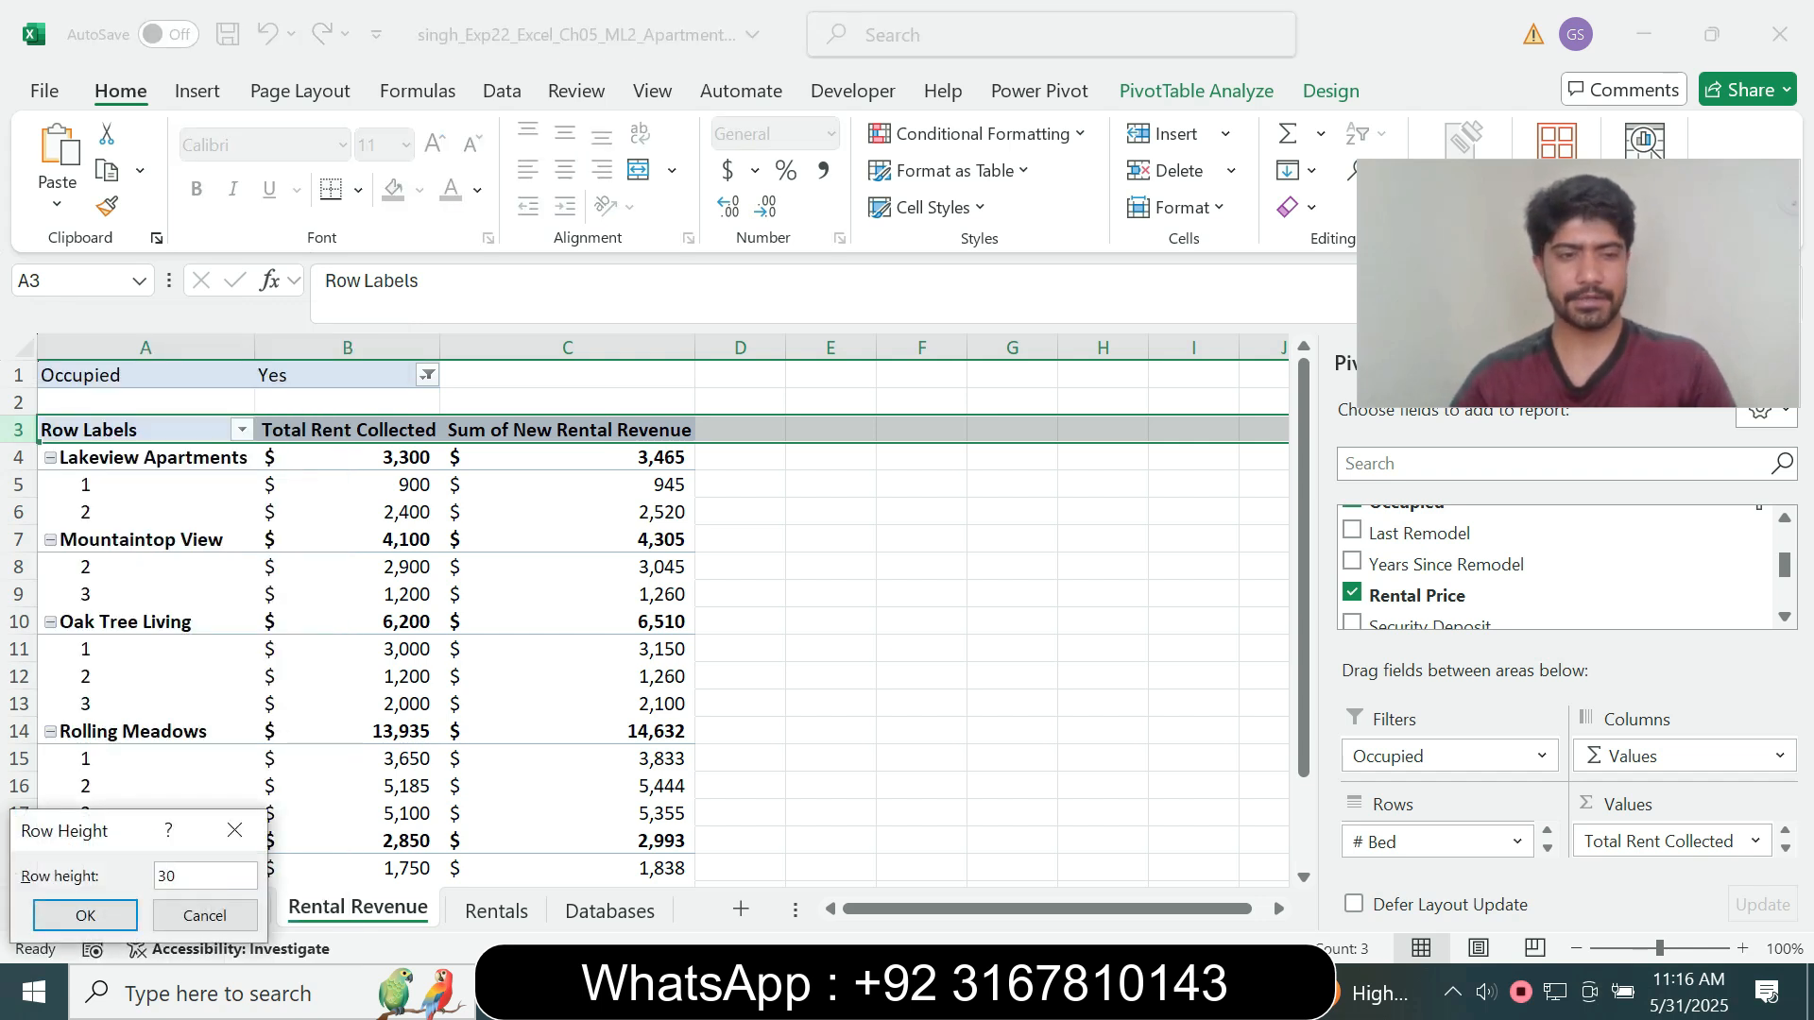
pyautogui.press('Return')
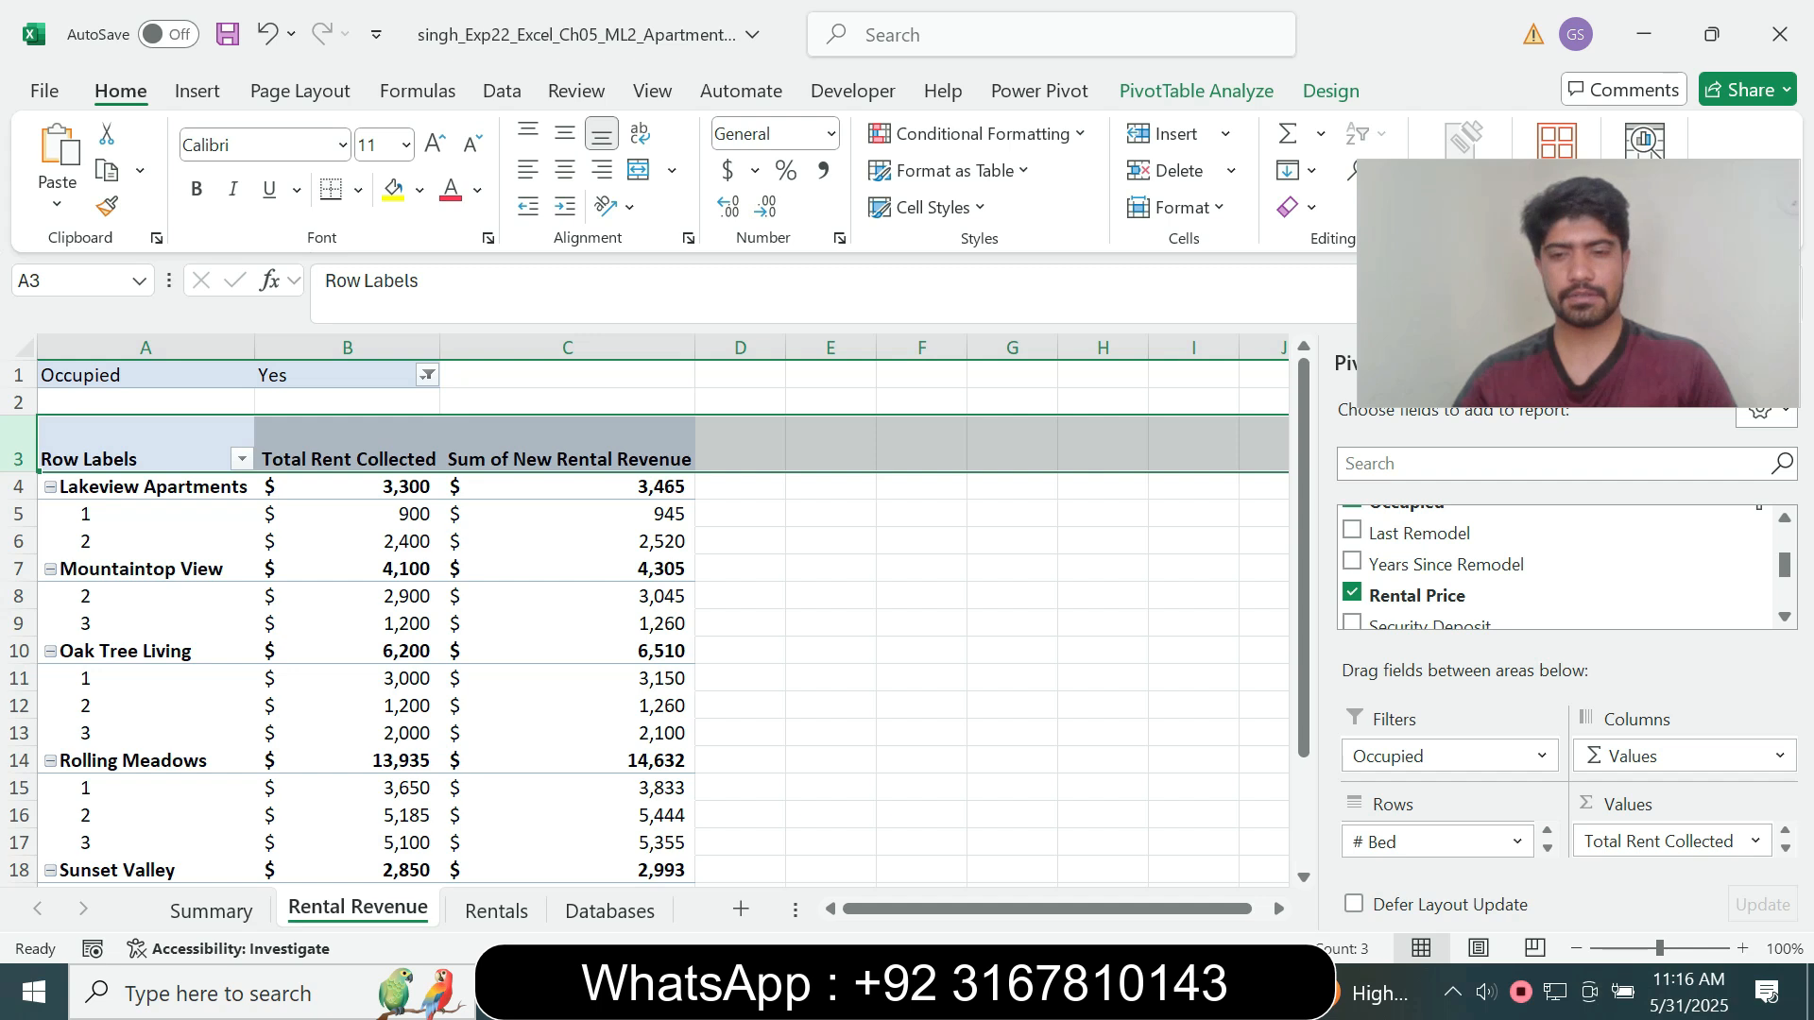
# - Check the column width in Word's step 10, and in Excel set column B's width to 15
pyautogui.hotkey('alt', 'Tab')
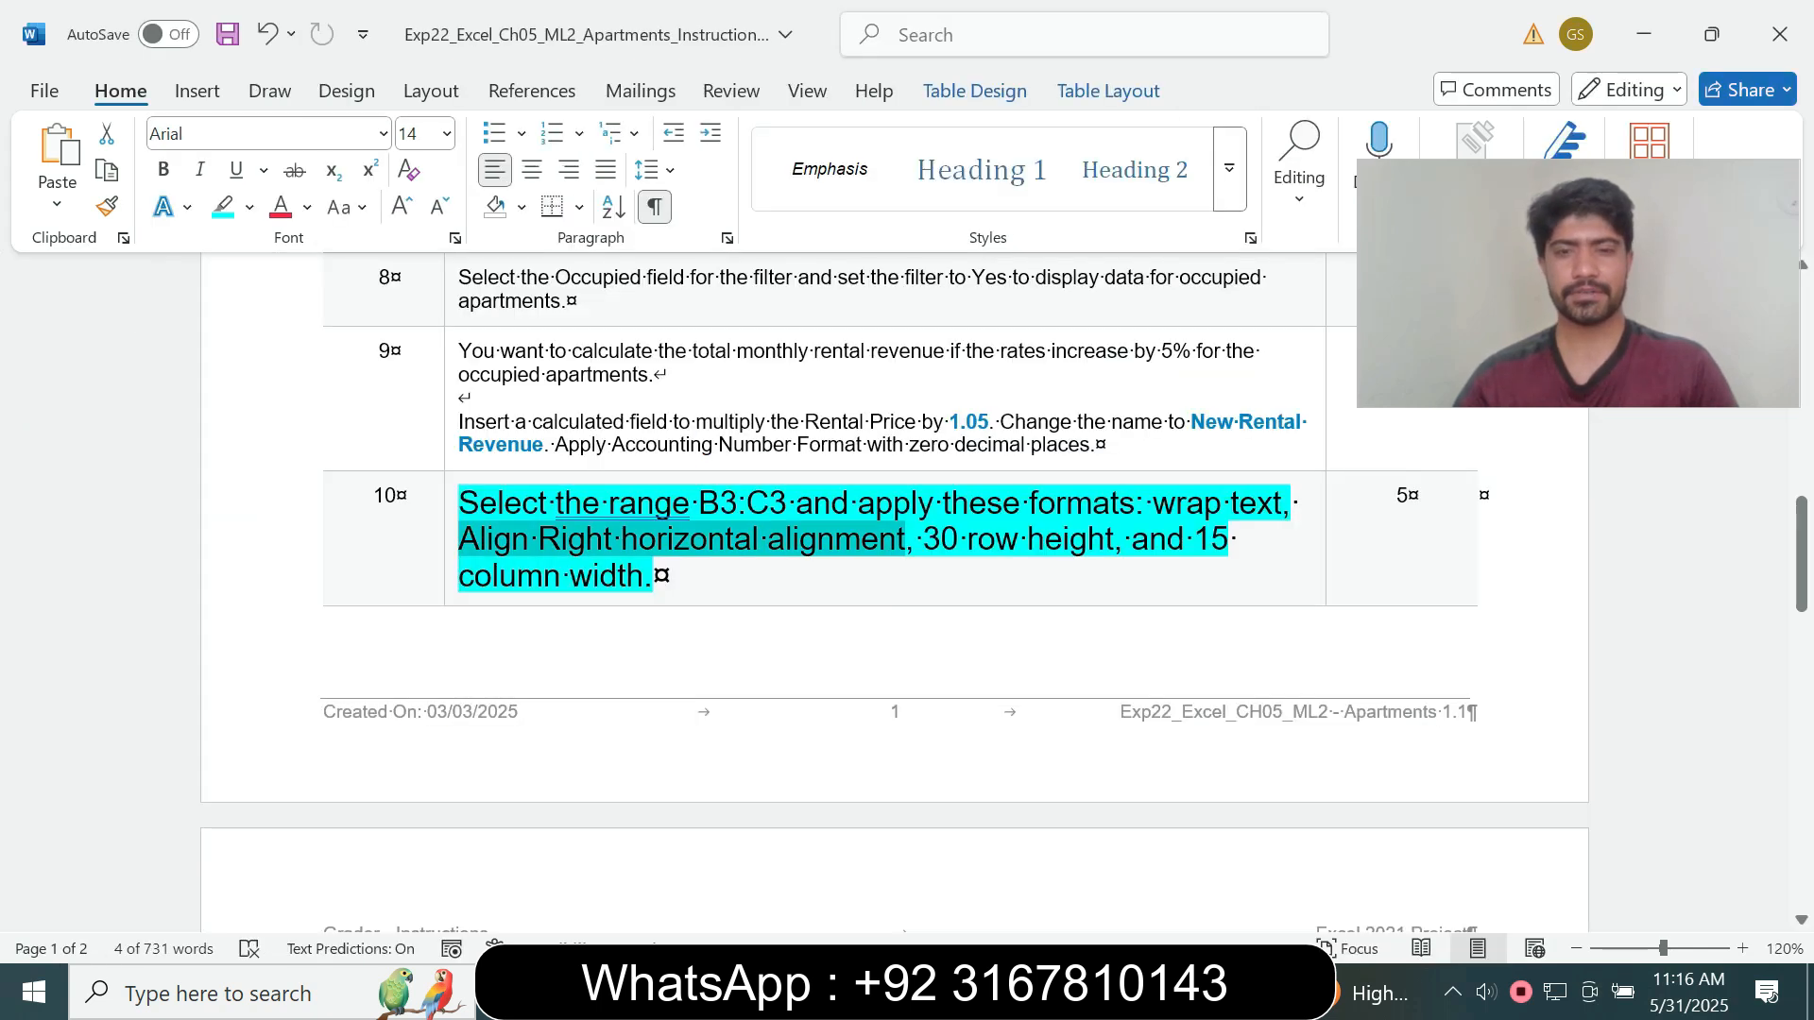
pyautogui.hotkey('alt', 'Tab')
pyautogui.moveTo(346, 347); pyautogui.dragTo(346, 348)
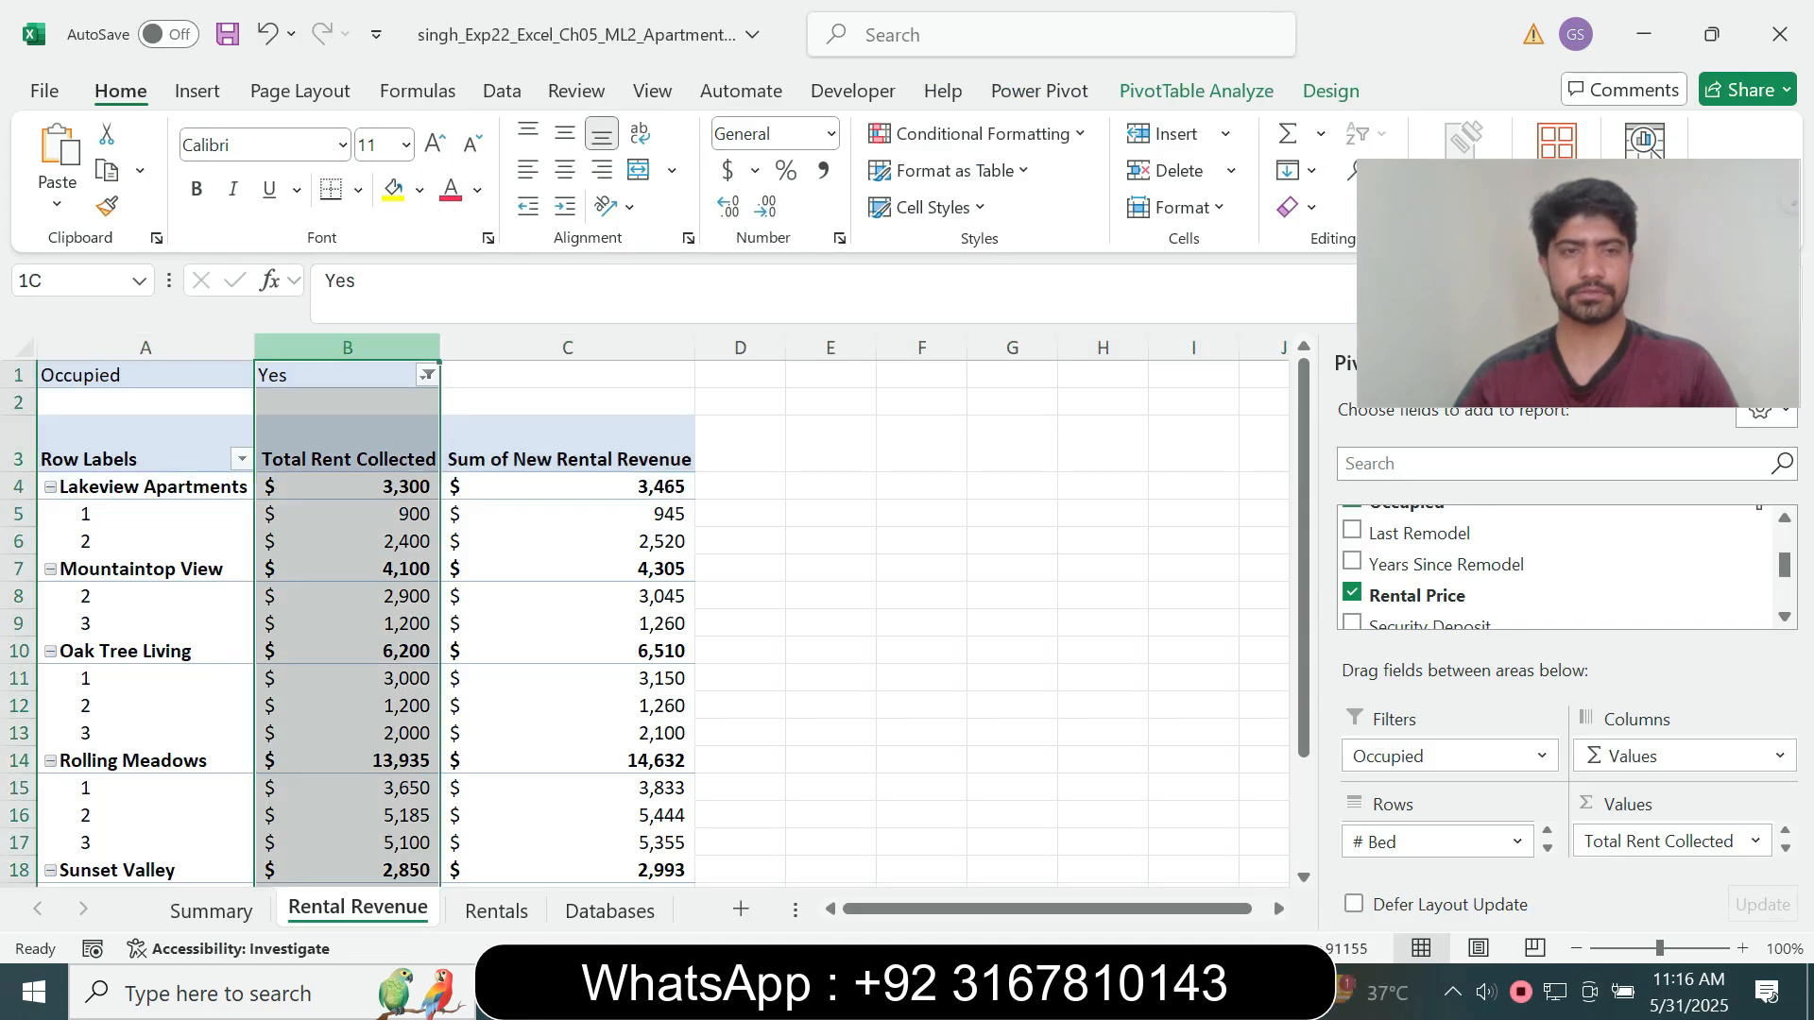
pyautogui.rightClick(365, 347)
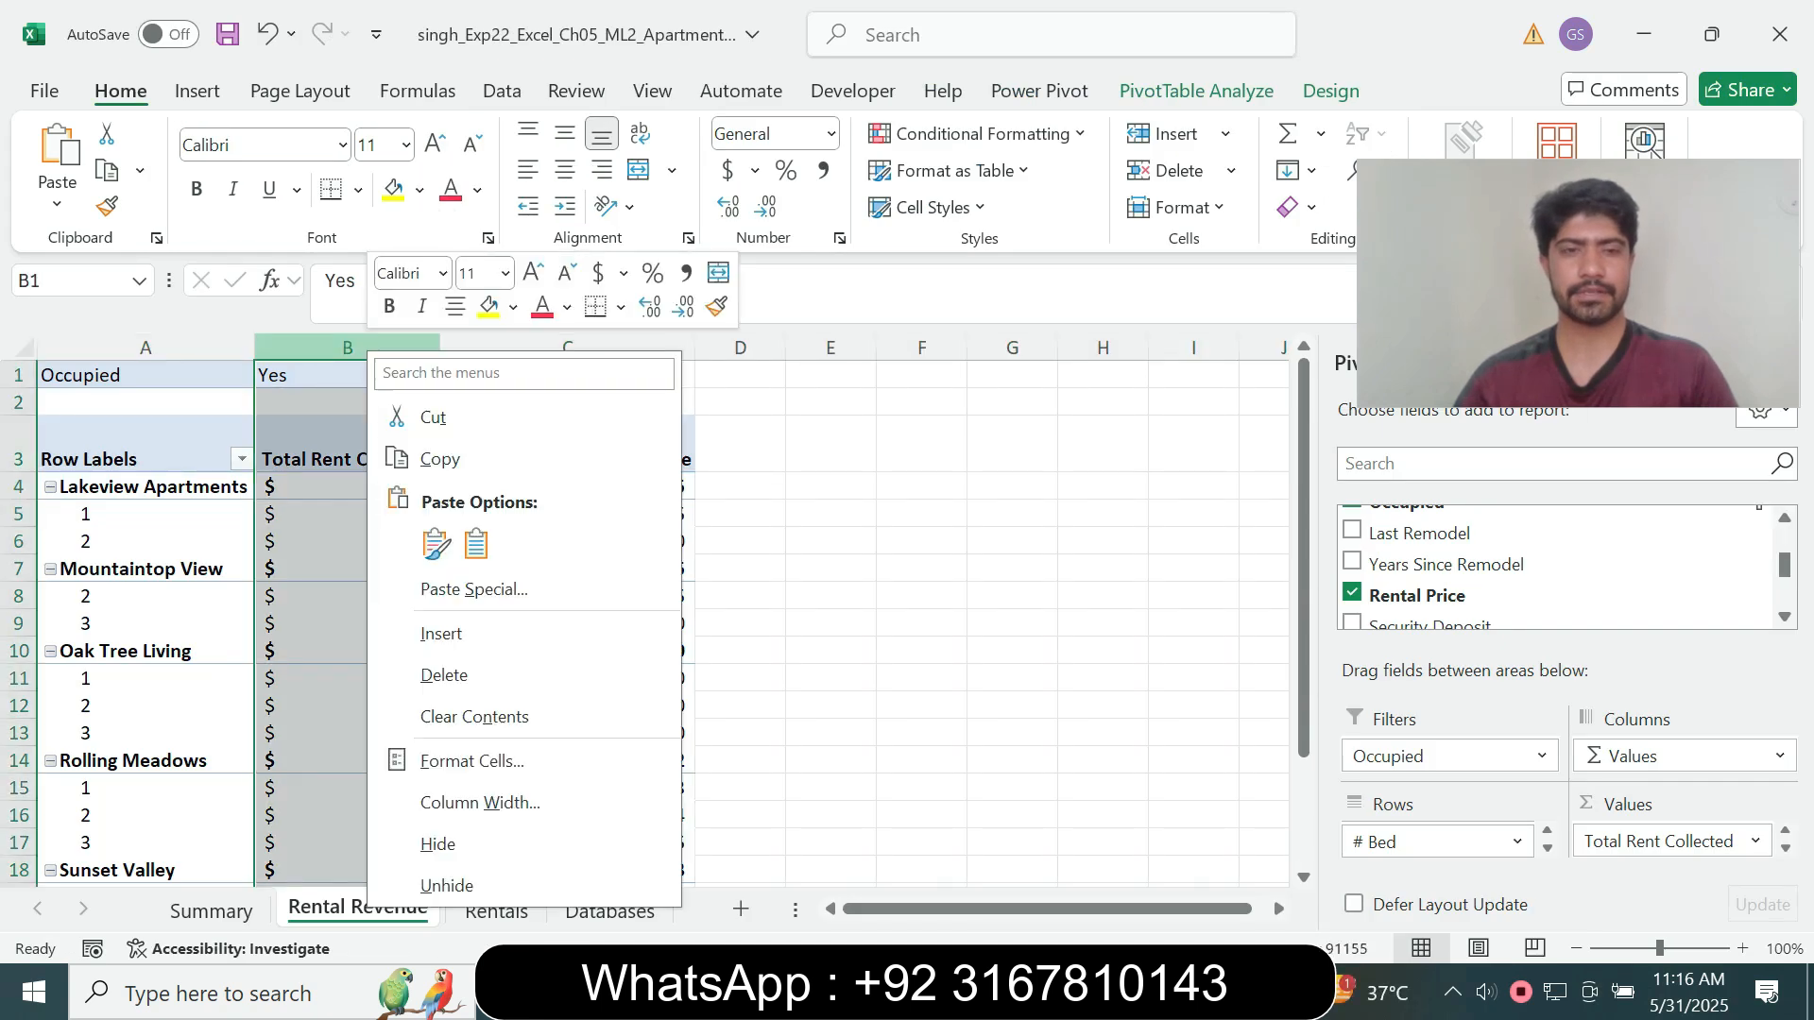
pyautogui.click(453, 799)
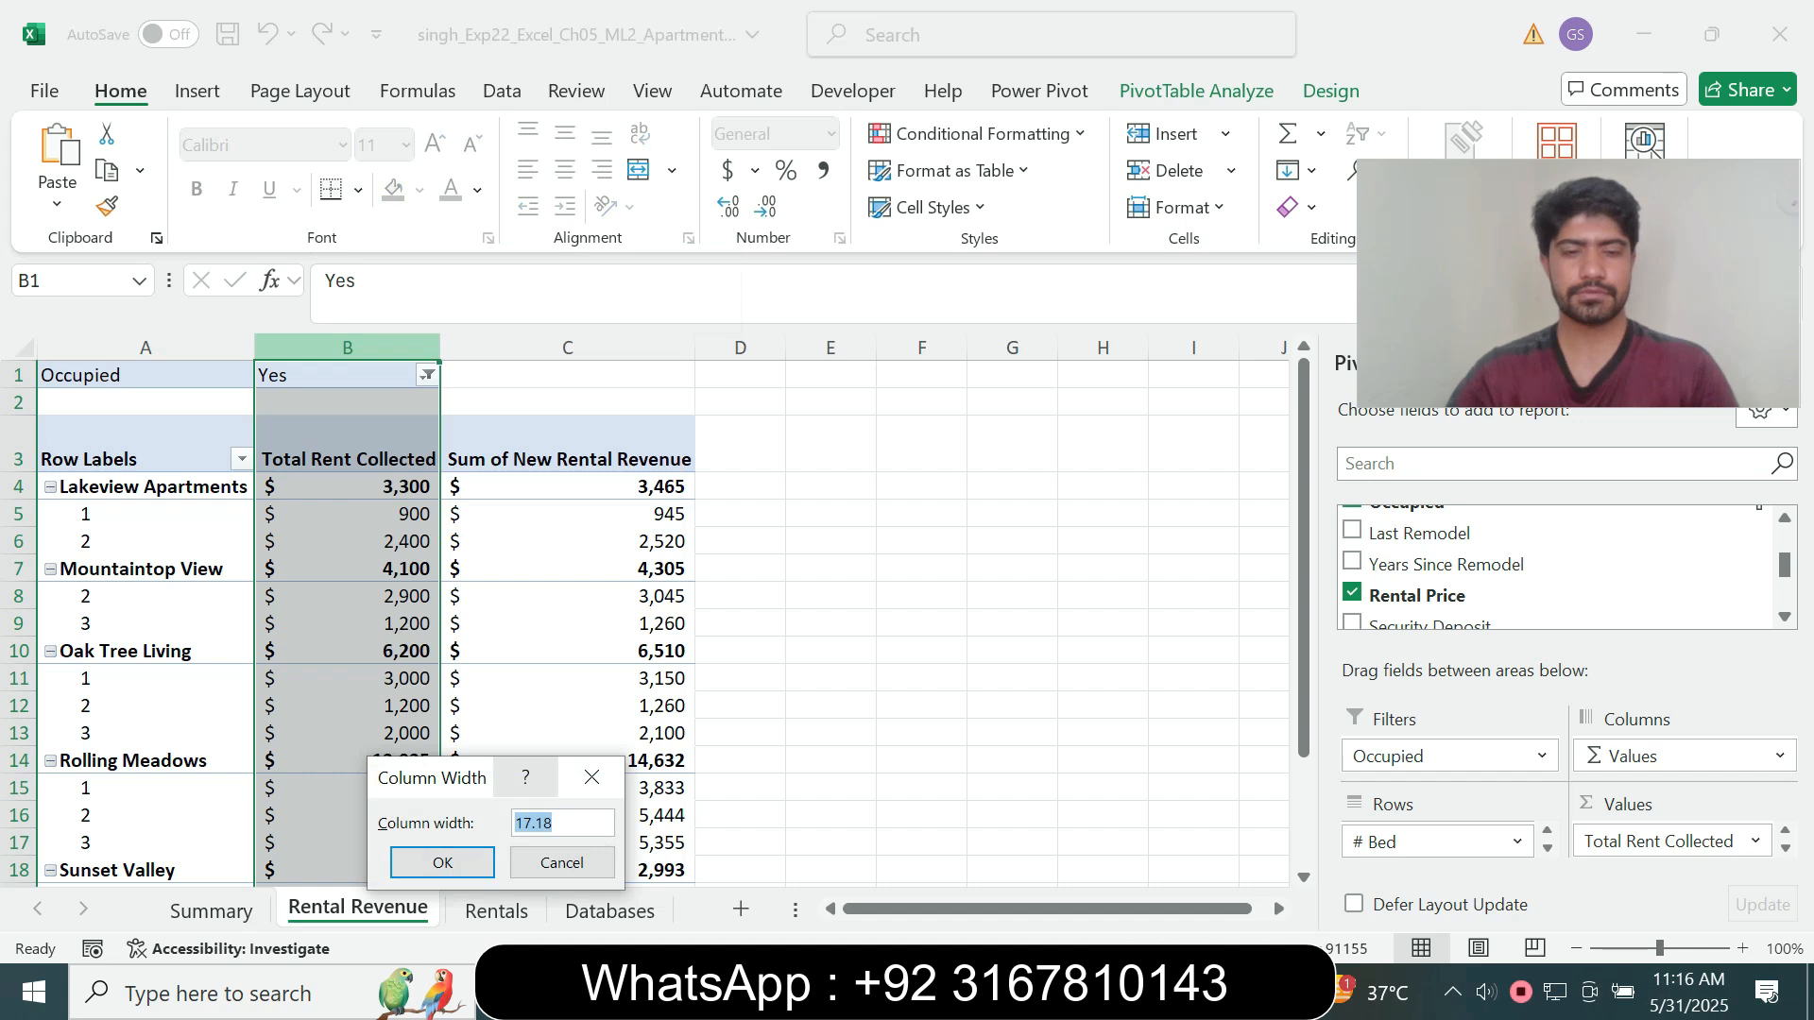
pyautogui.write('15')
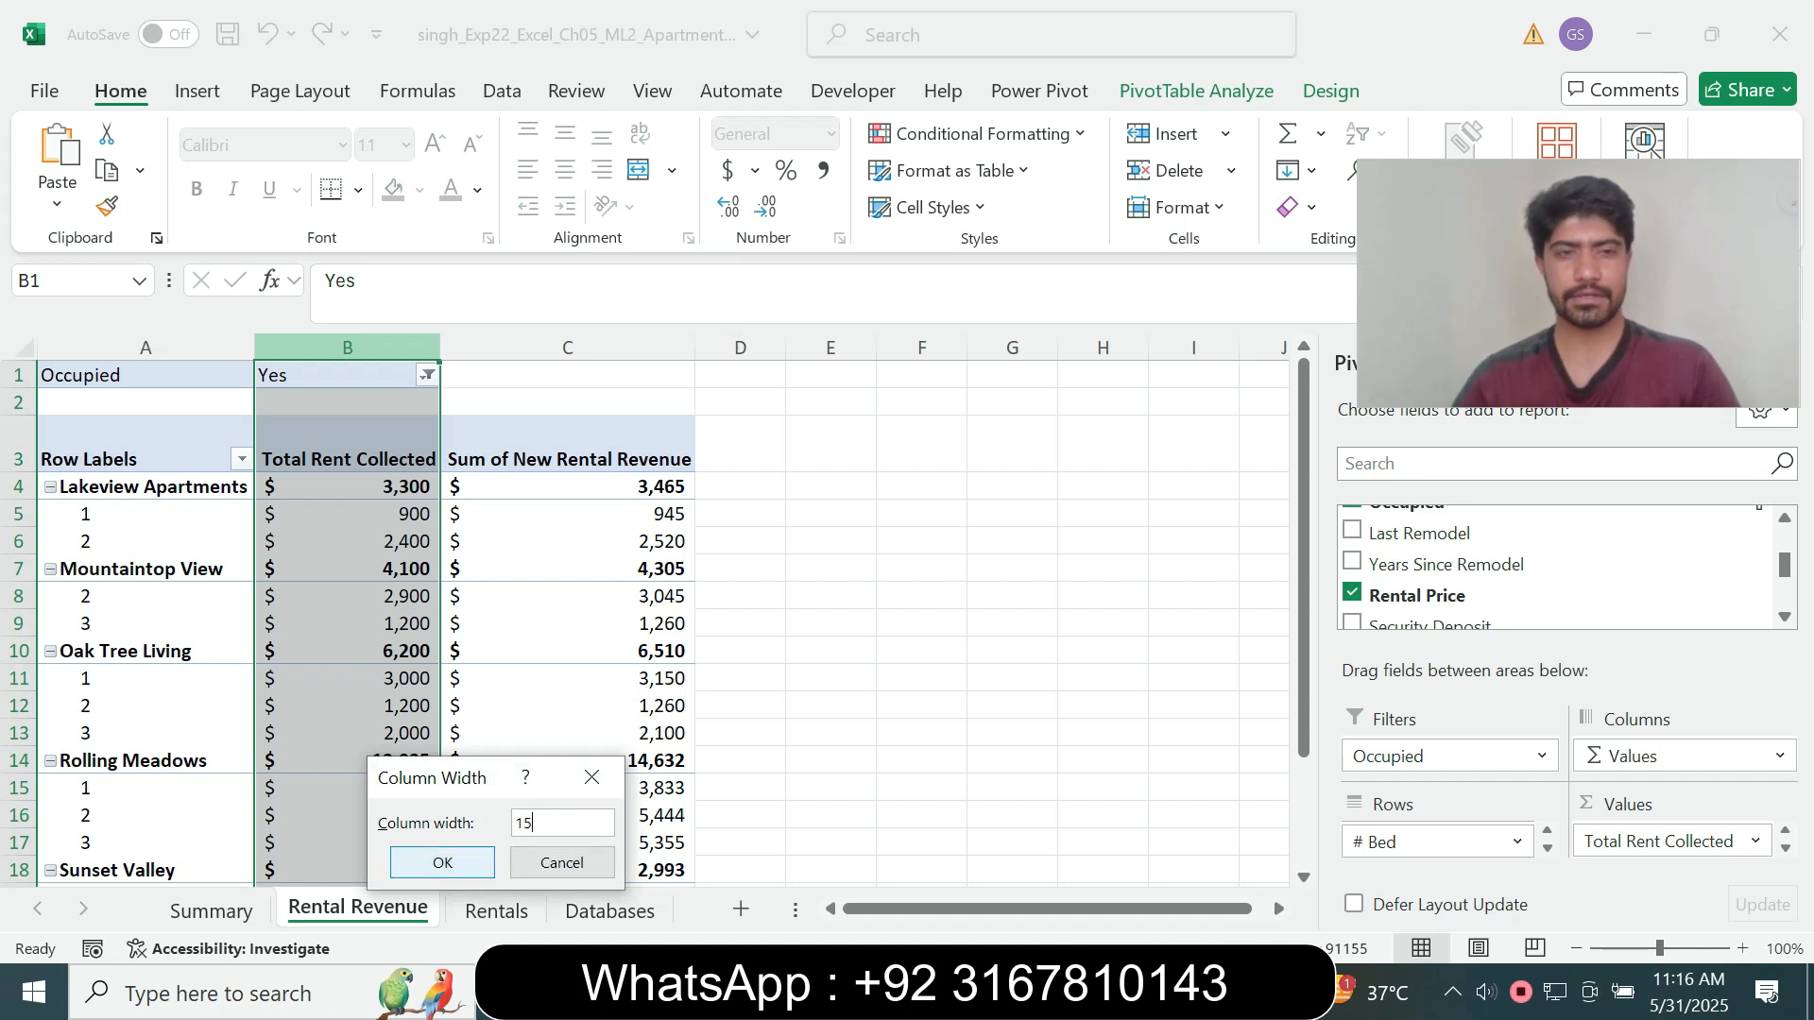
pyautogui.press('Return')
# - Recheck Word's step 10, and in Excel set column C's width to 15
pyautogui.hotkey('alt', 'Tab')
pyautogui.moveTo(459, 540); pyautogui.dragTo(906, 539)
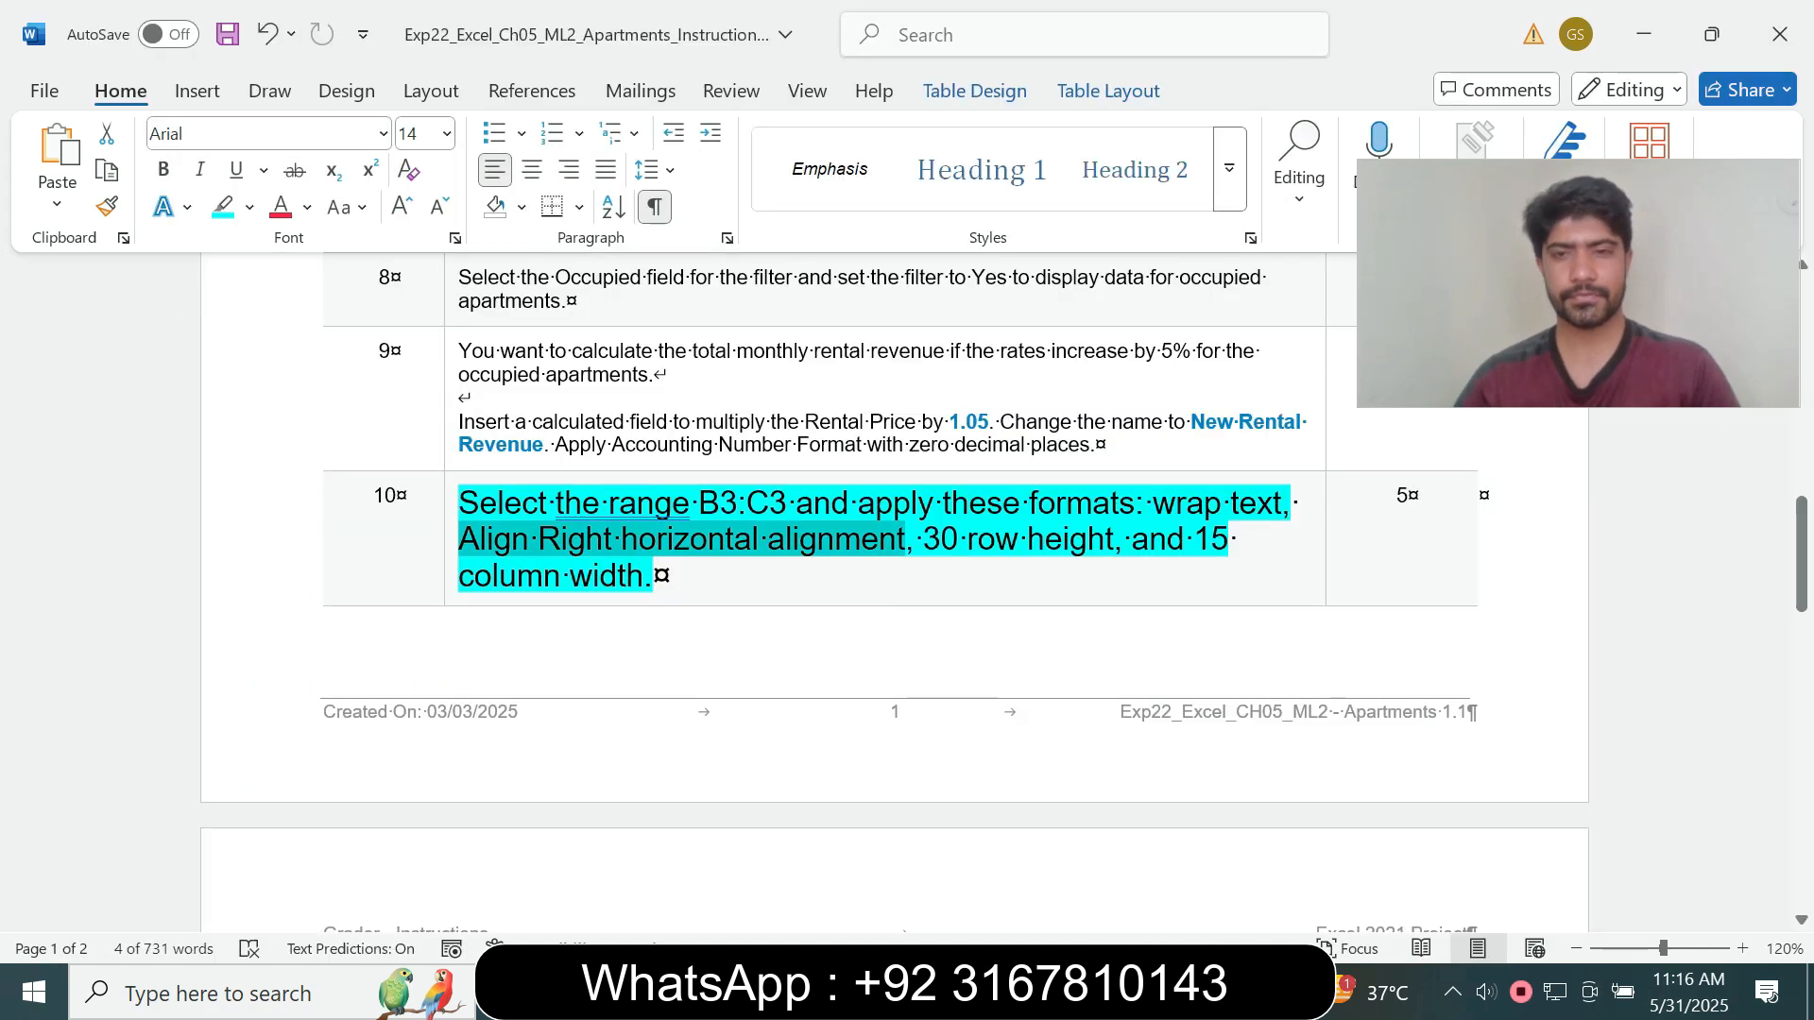
pyautogui.hotkey('alt', 'Tab')
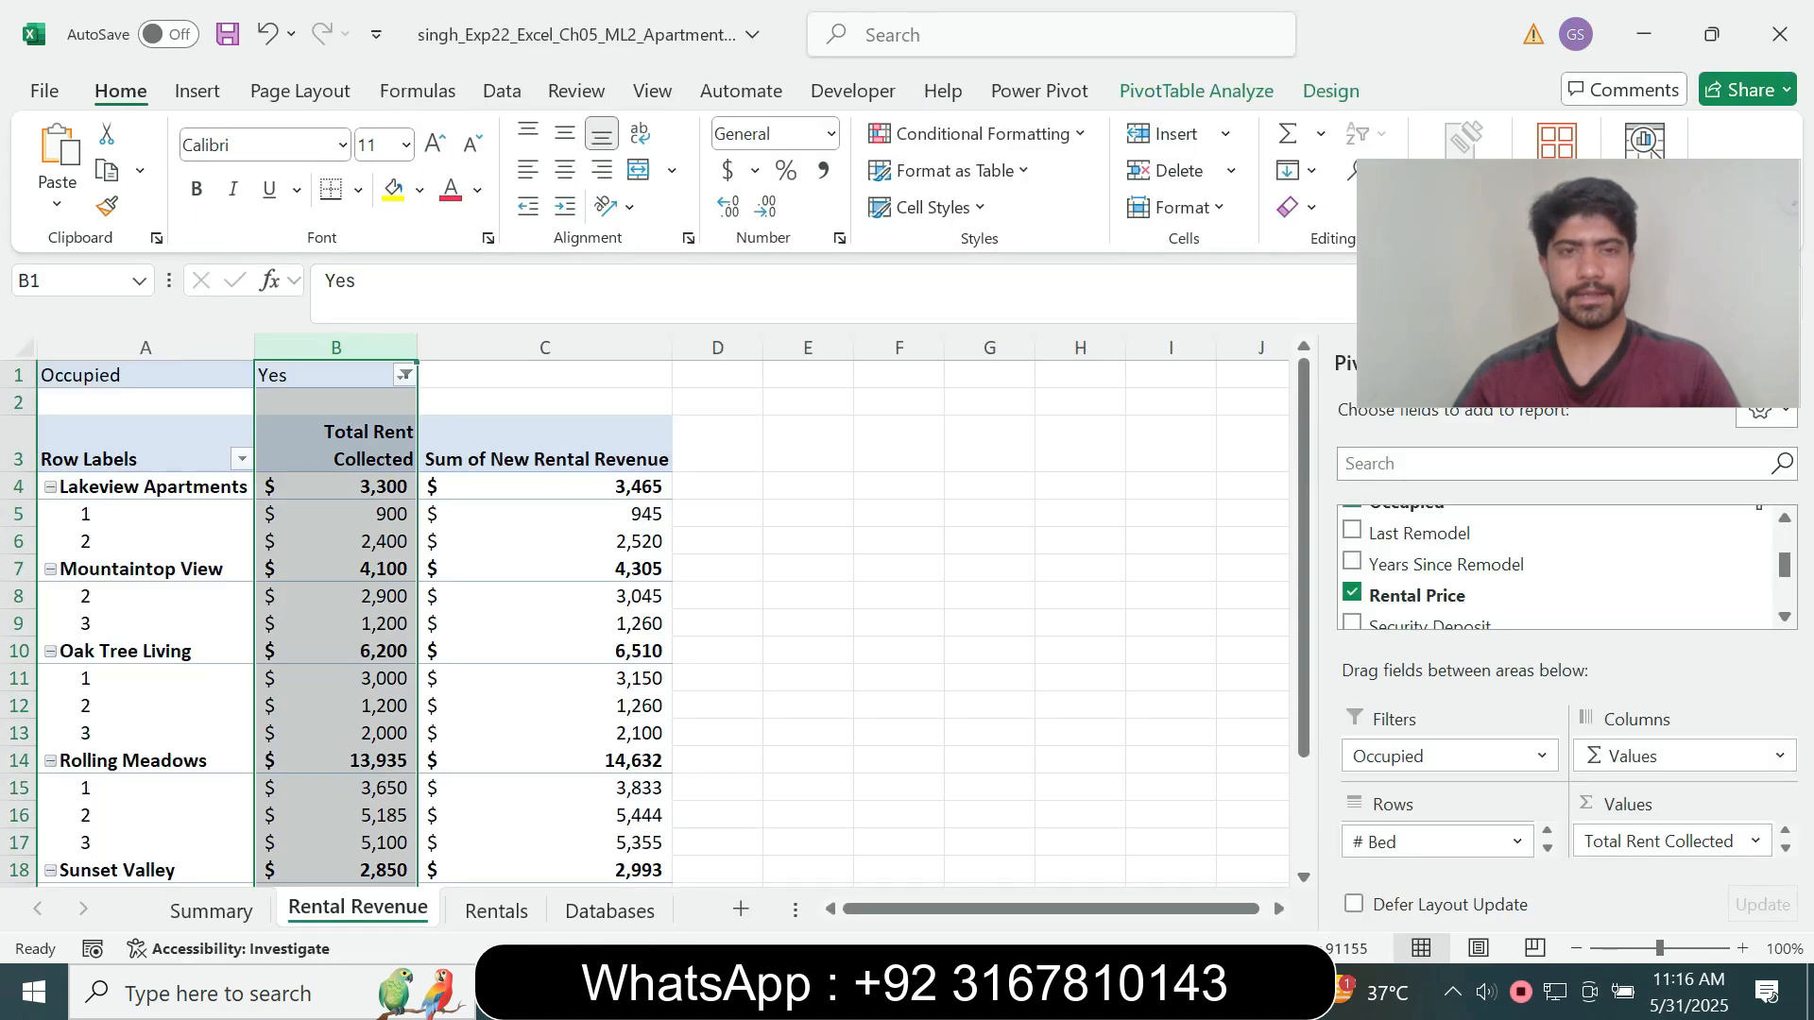
pyautogui.click(544, 347)
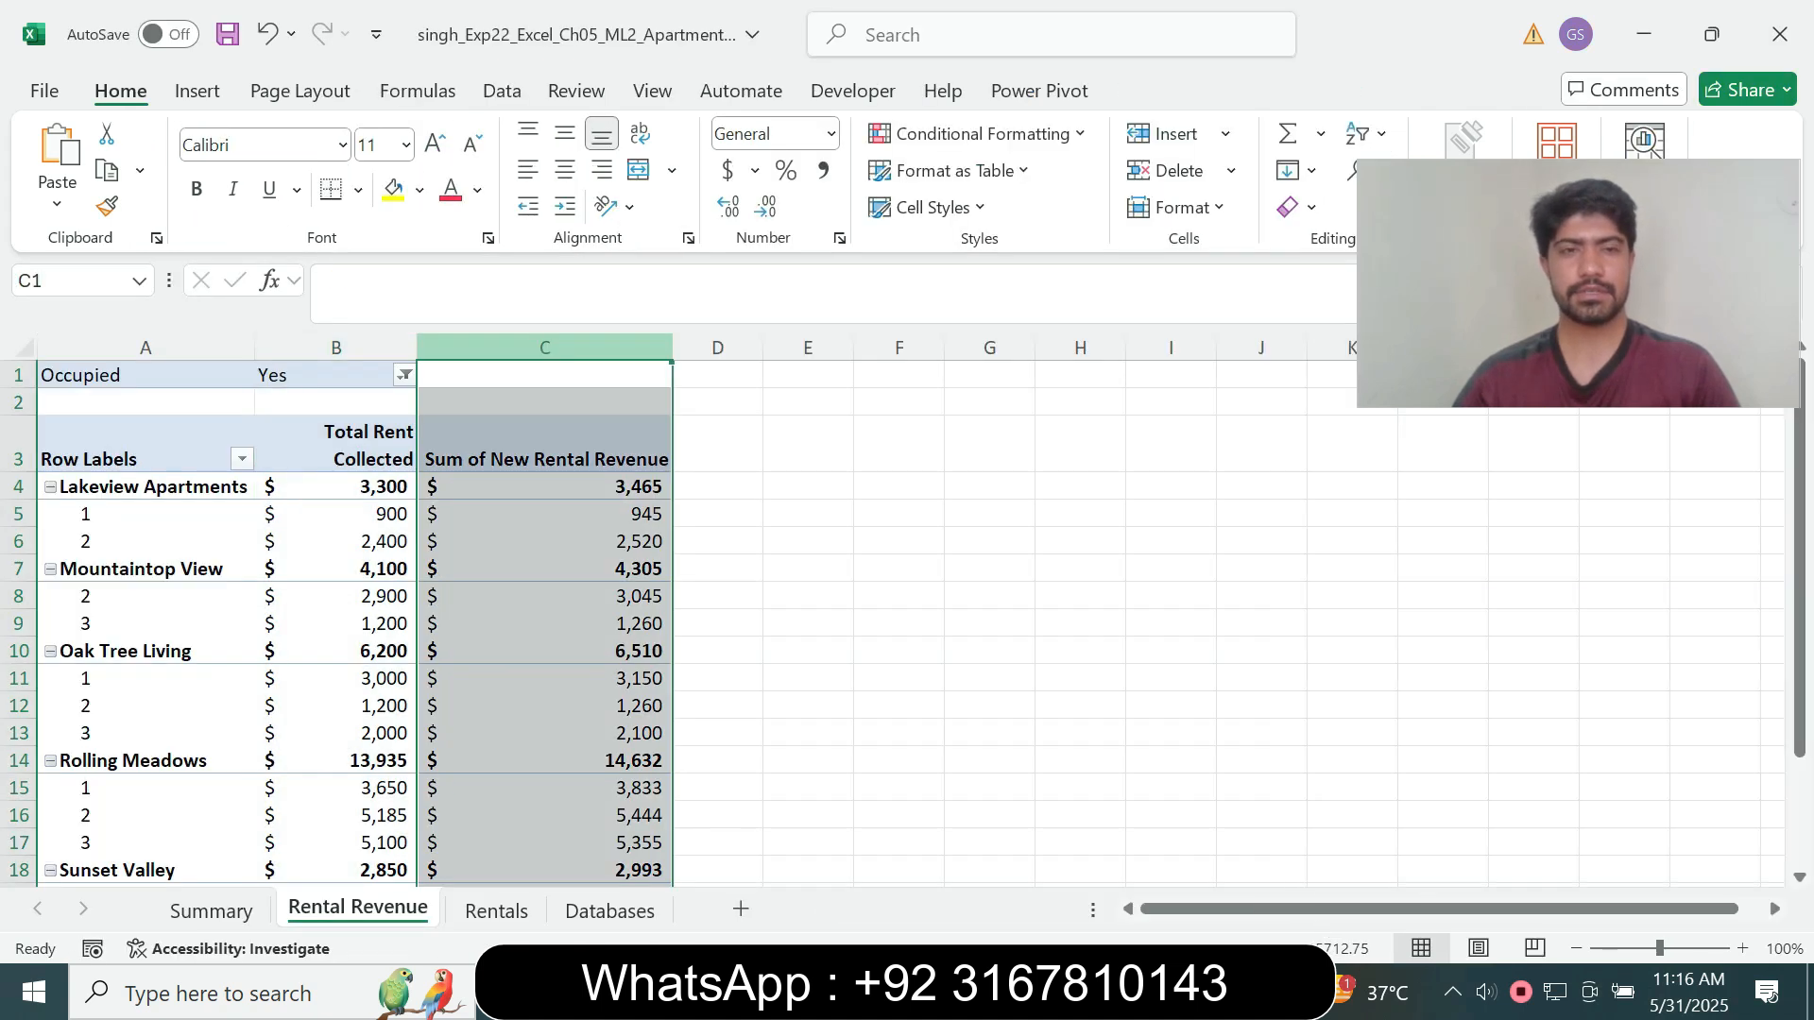
pyautogui.rightClick(604, 352)
pyautogui.click(681, 802)
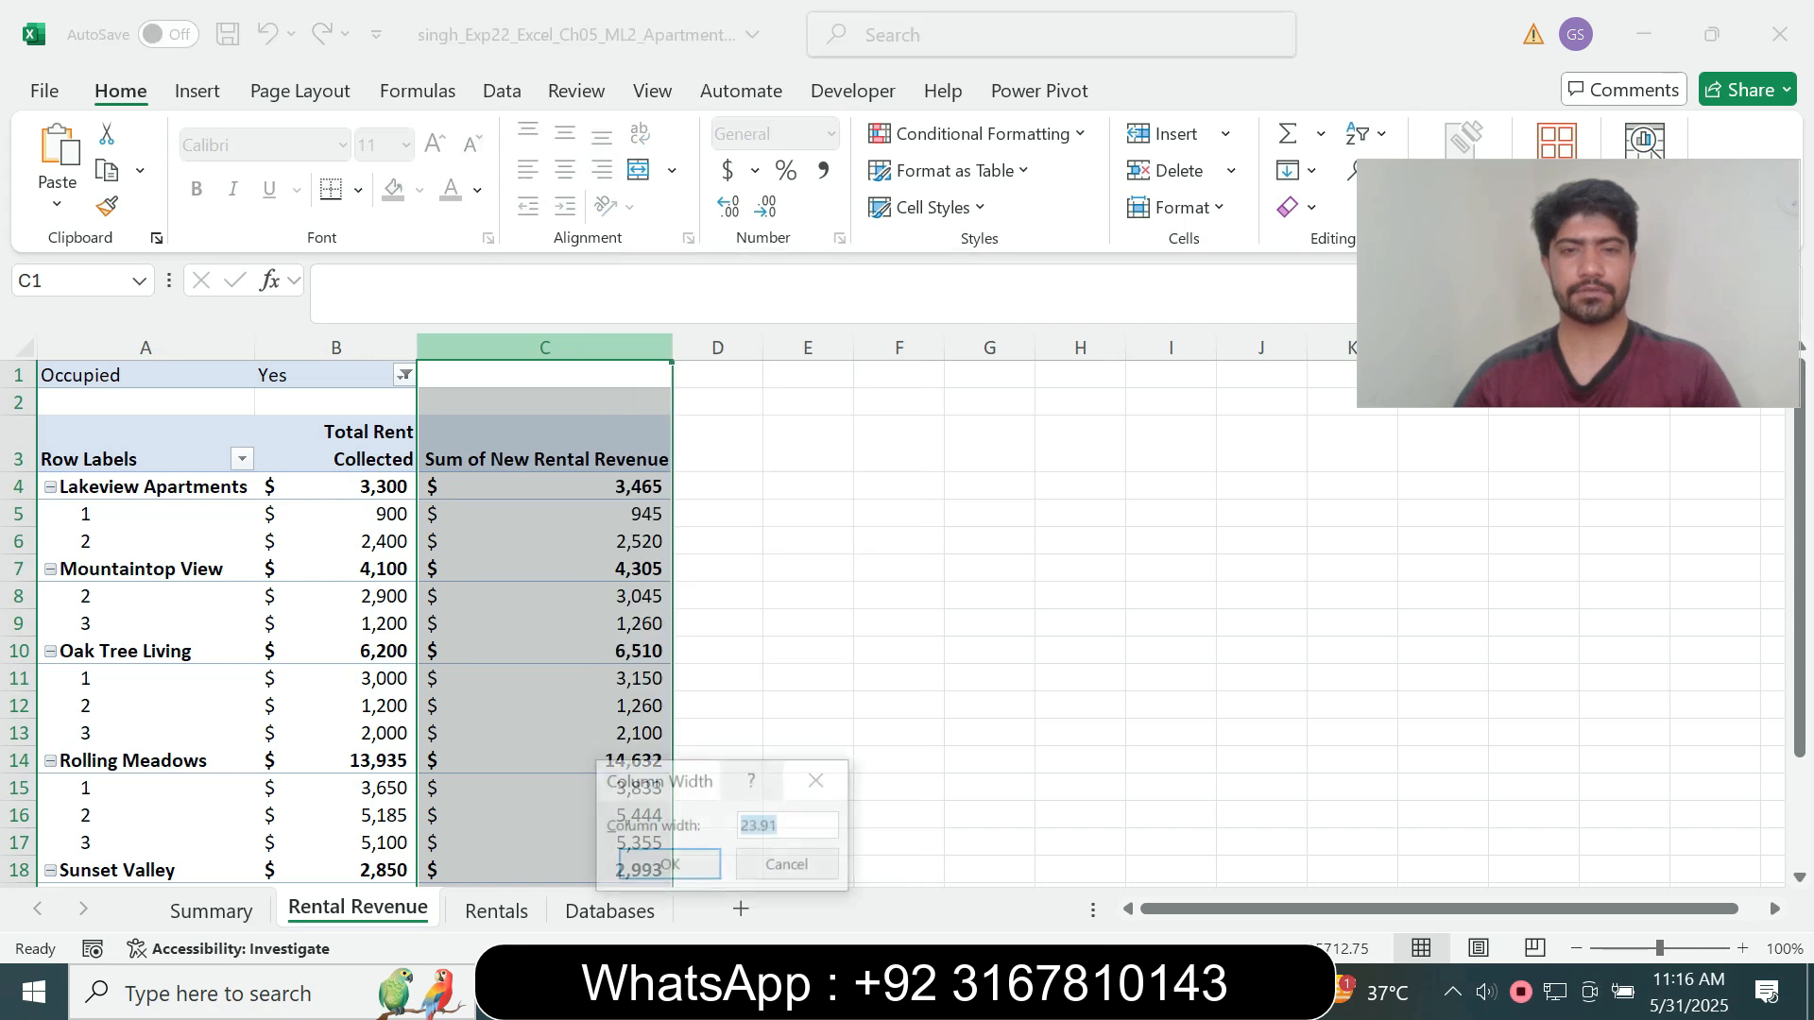
pyautogui.write('15')
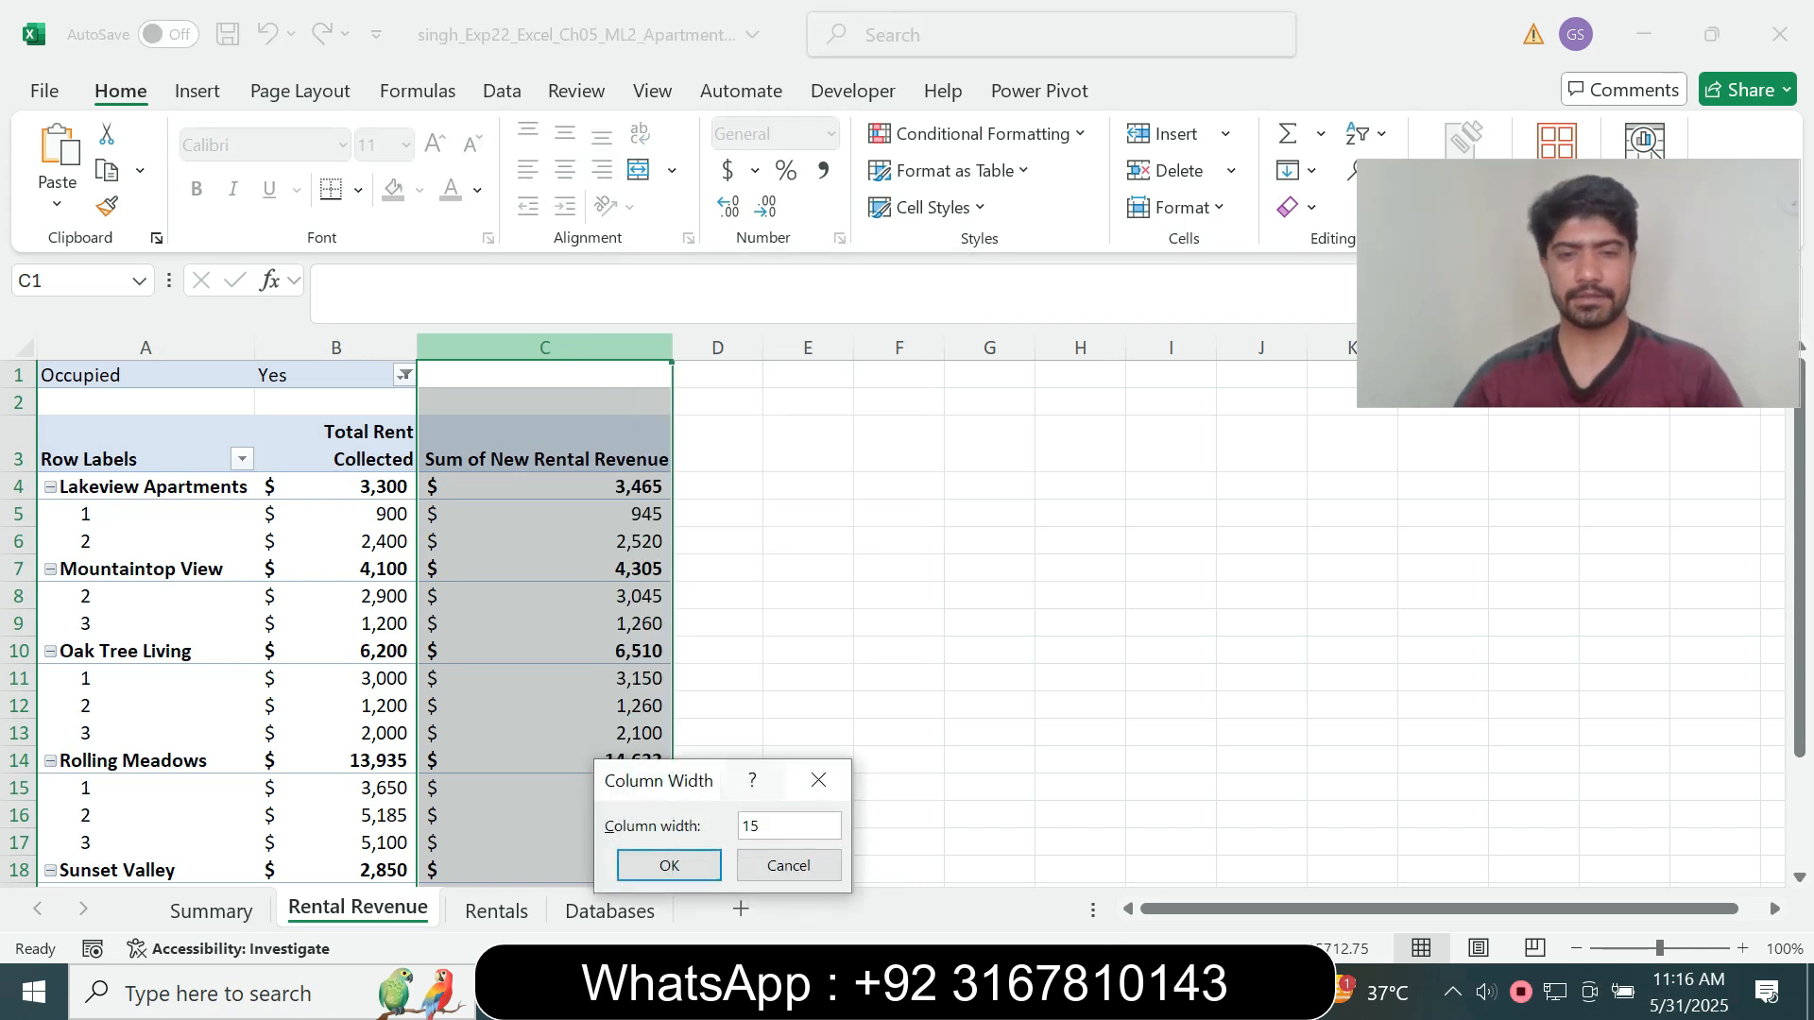
pyautogui.press('Return')
# - Compare the formatted headings with step 10, and in Word set the step 10 text to 9 pt and remove its highlight
pyautogui.hotkey('alt', 'Tab')
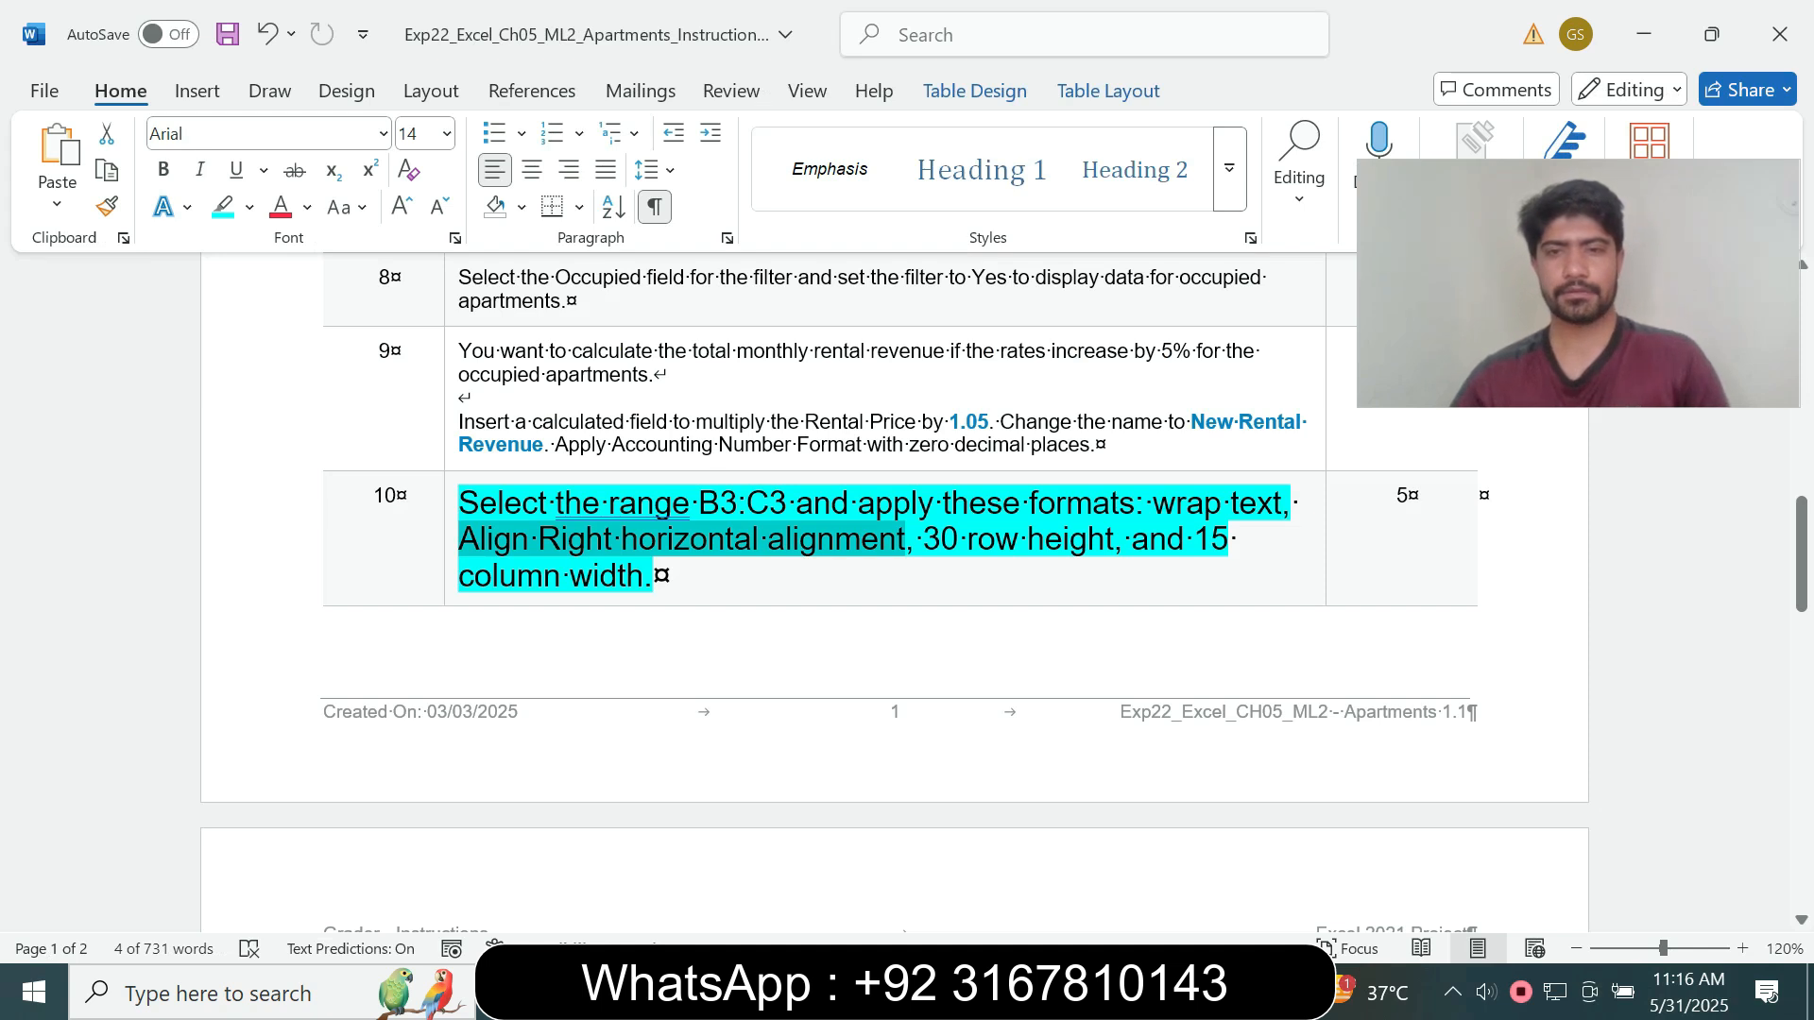
pyautogui.hotkey('alt', 'Tab')
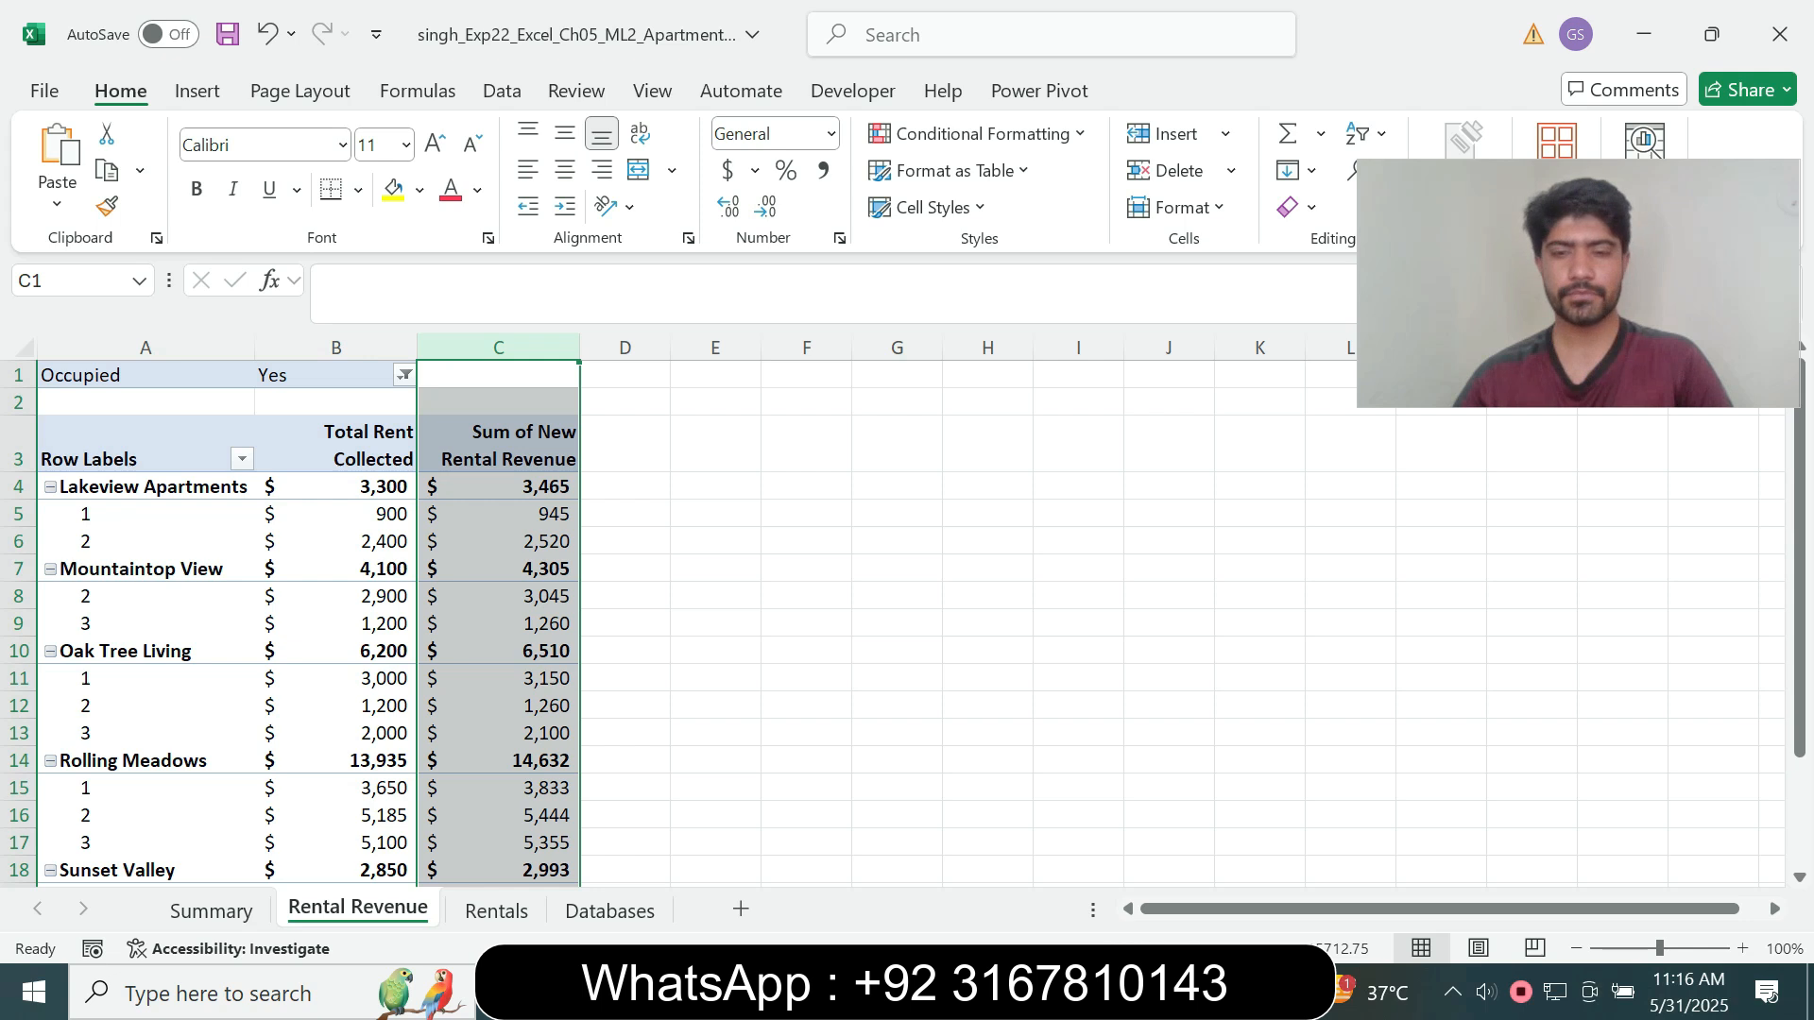
pyautogui.hotkey('alt', 'Tab')
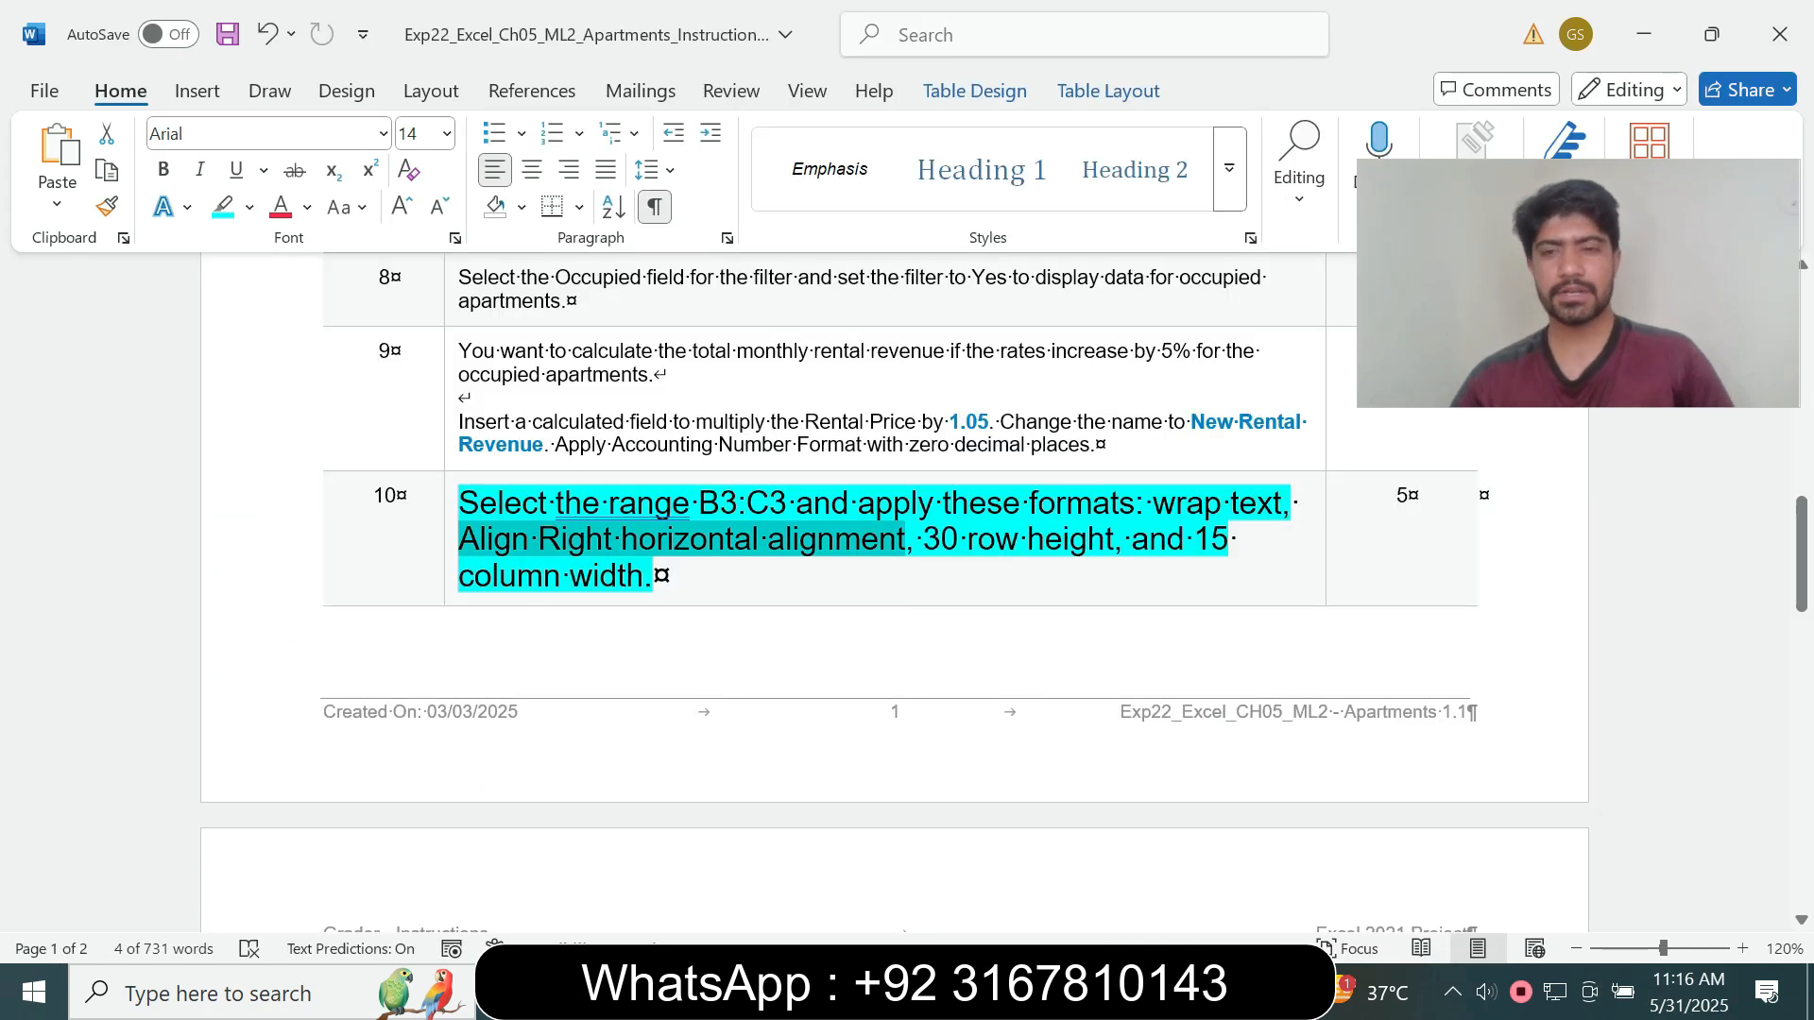
pyautogui.click(453, 567)
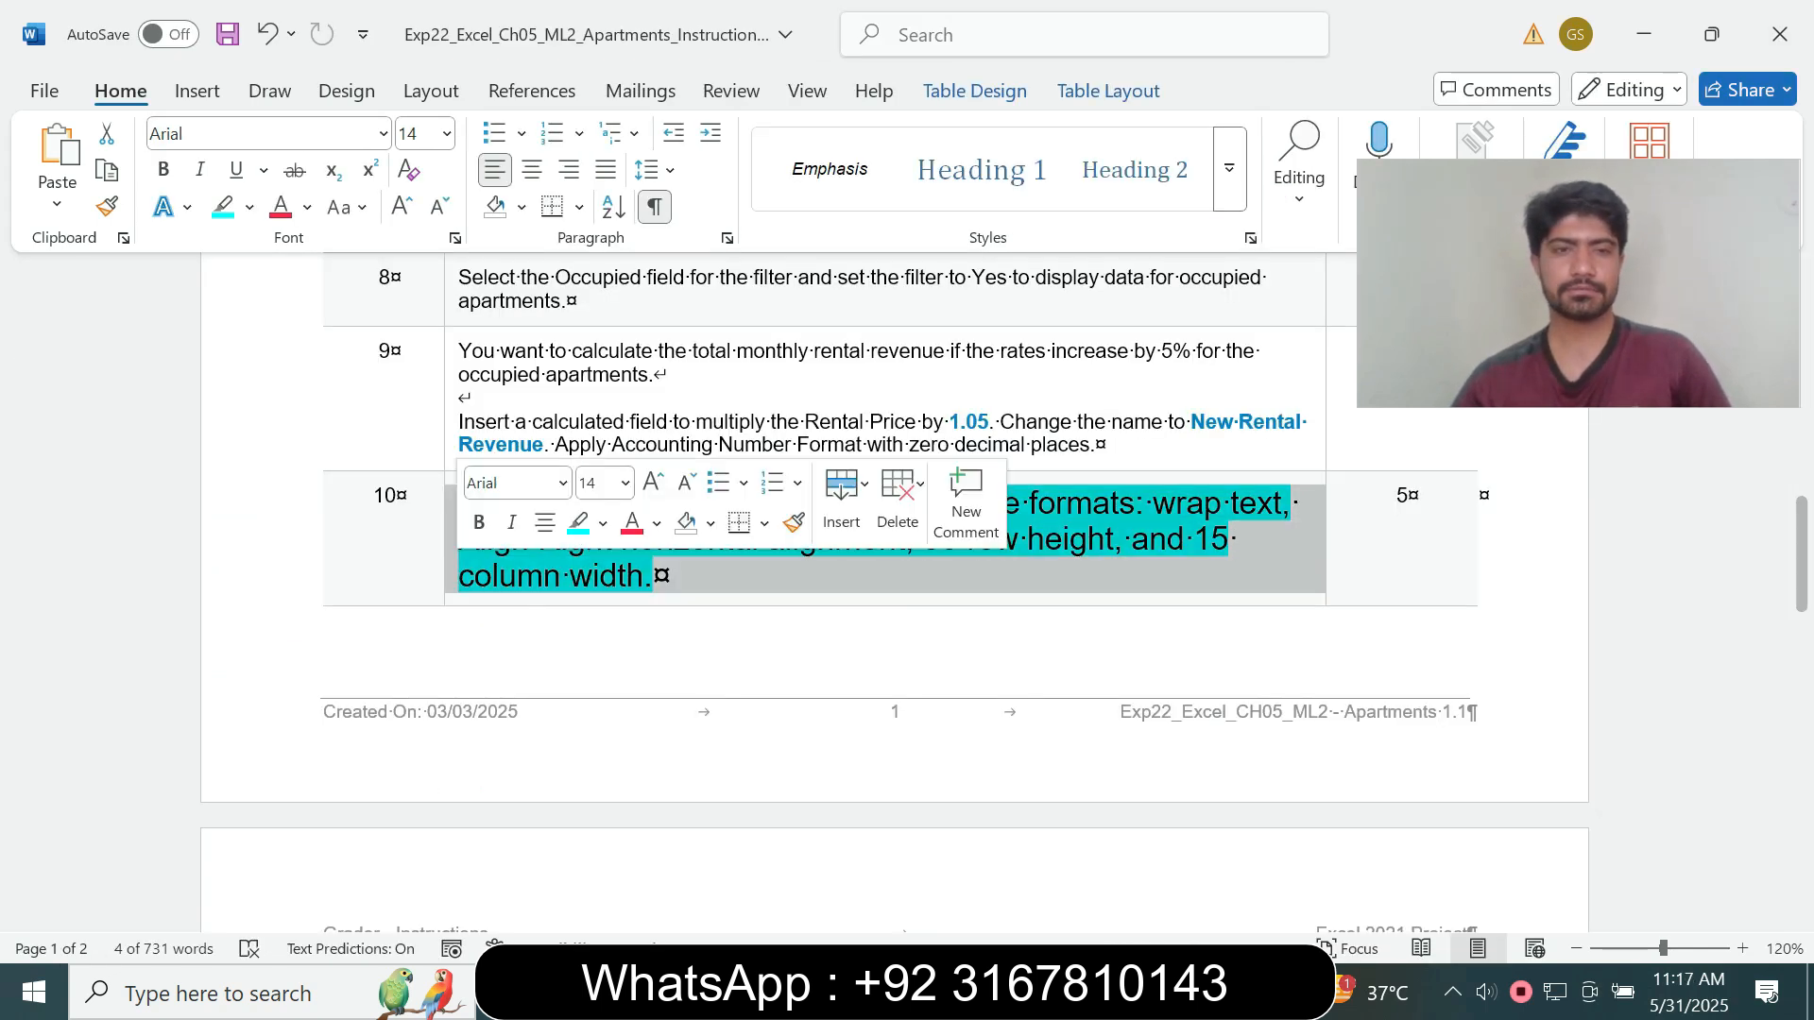
pyautogui.click(625, 483)
pyautogui.click(597, 55)
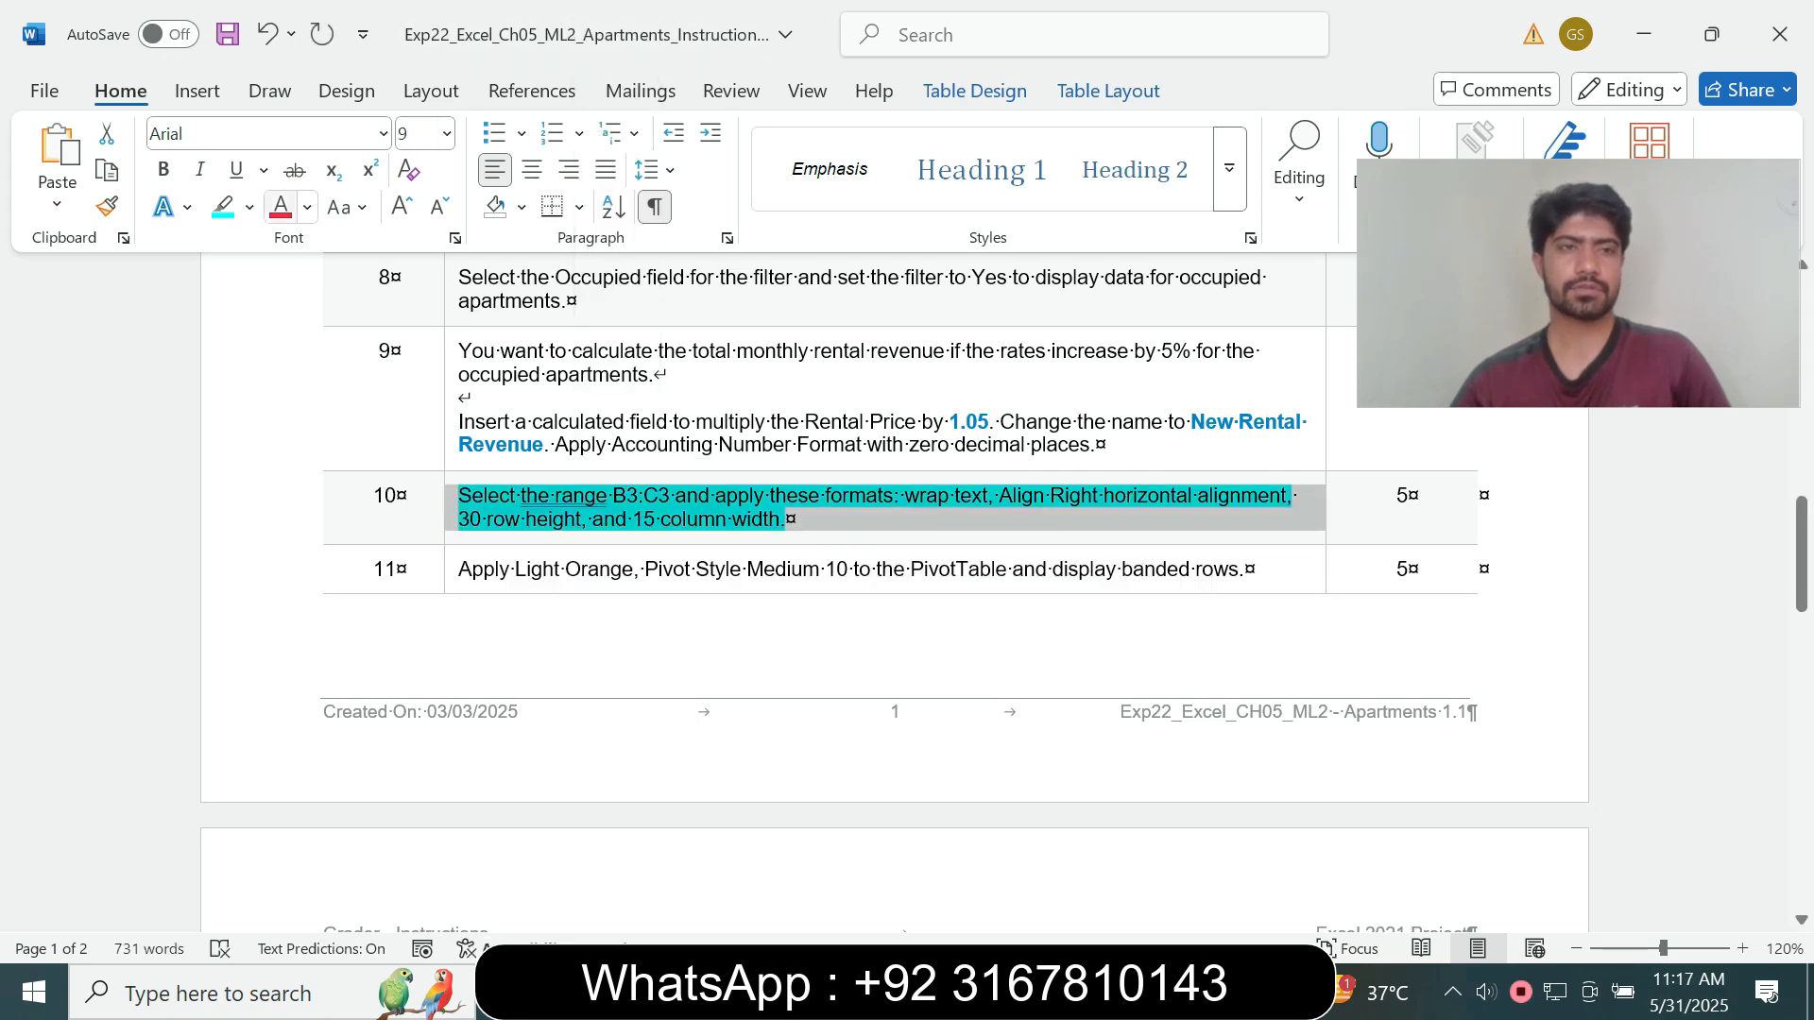
pyautogui.click(250, 206)
pyautogui.click(288, 435)
pyautogui.click(785, 519)
# - Set the step 11 instruction text to 14 pt and highlight it in turquoise
pyautogui.tripleClick(567, 569)
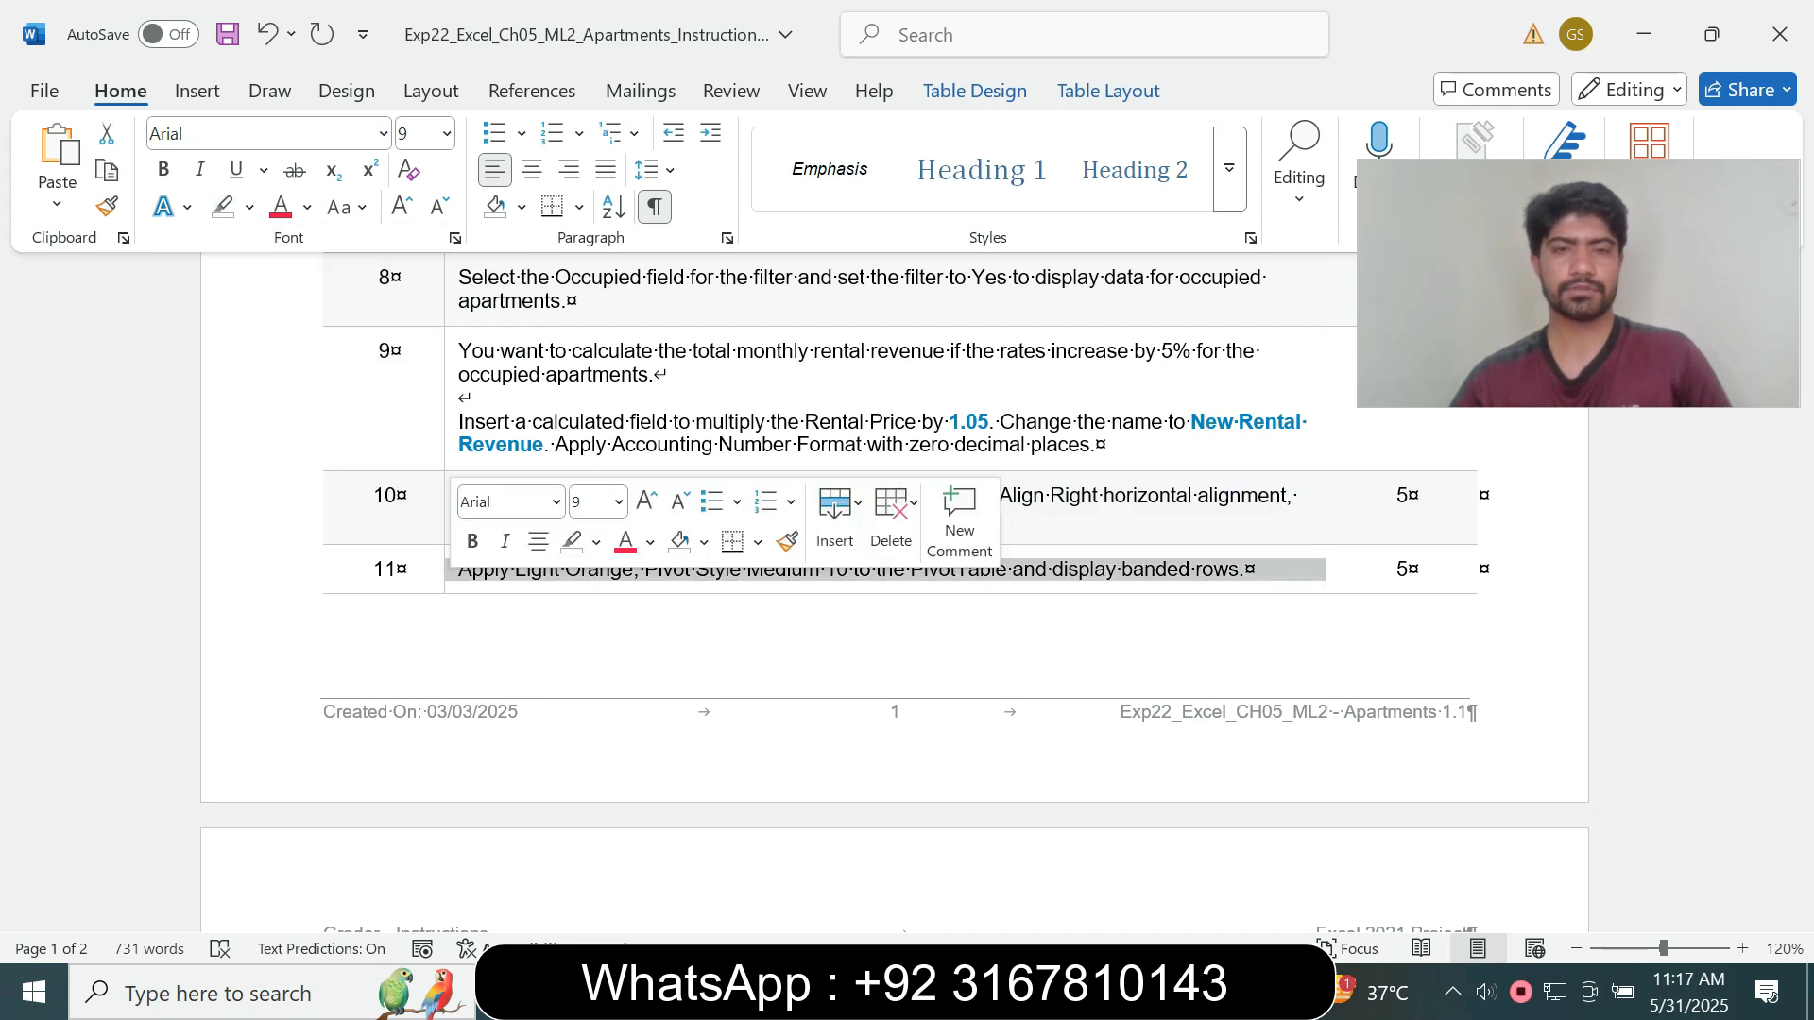
pyautogui.click(619, 502)
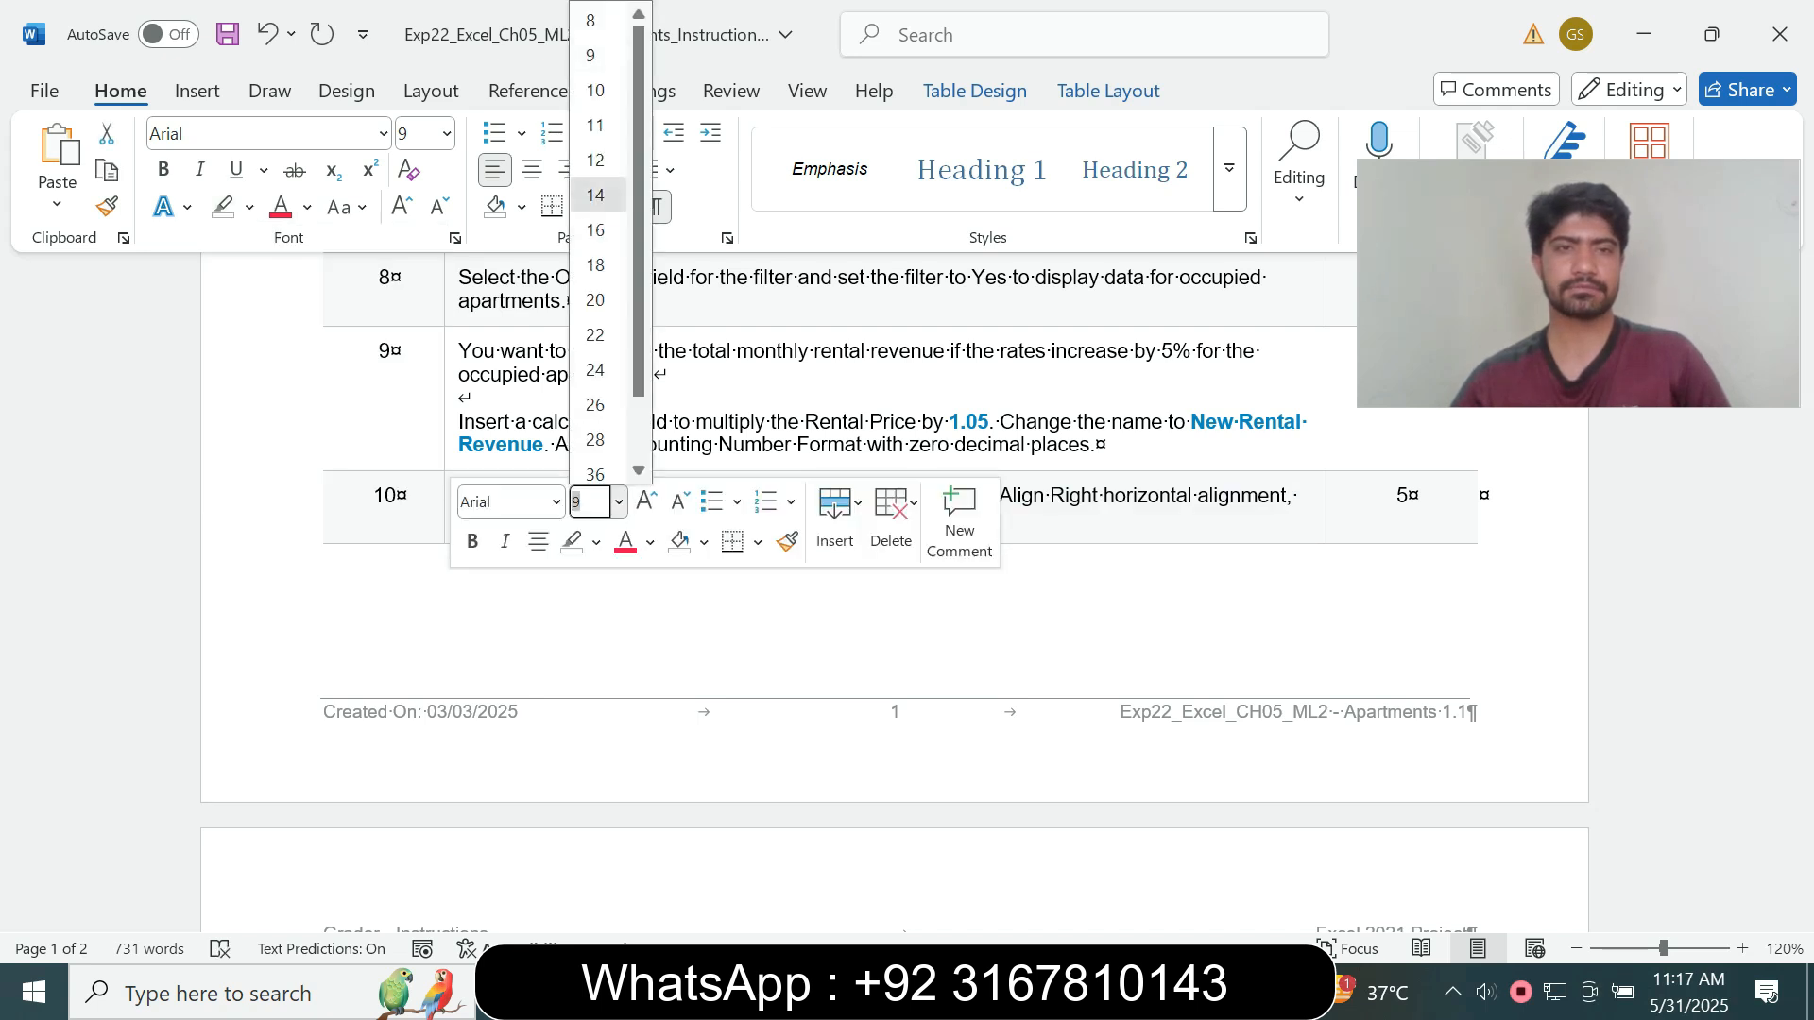
pyautogui.click(595, 196)
pyautogui.click(250, 207)
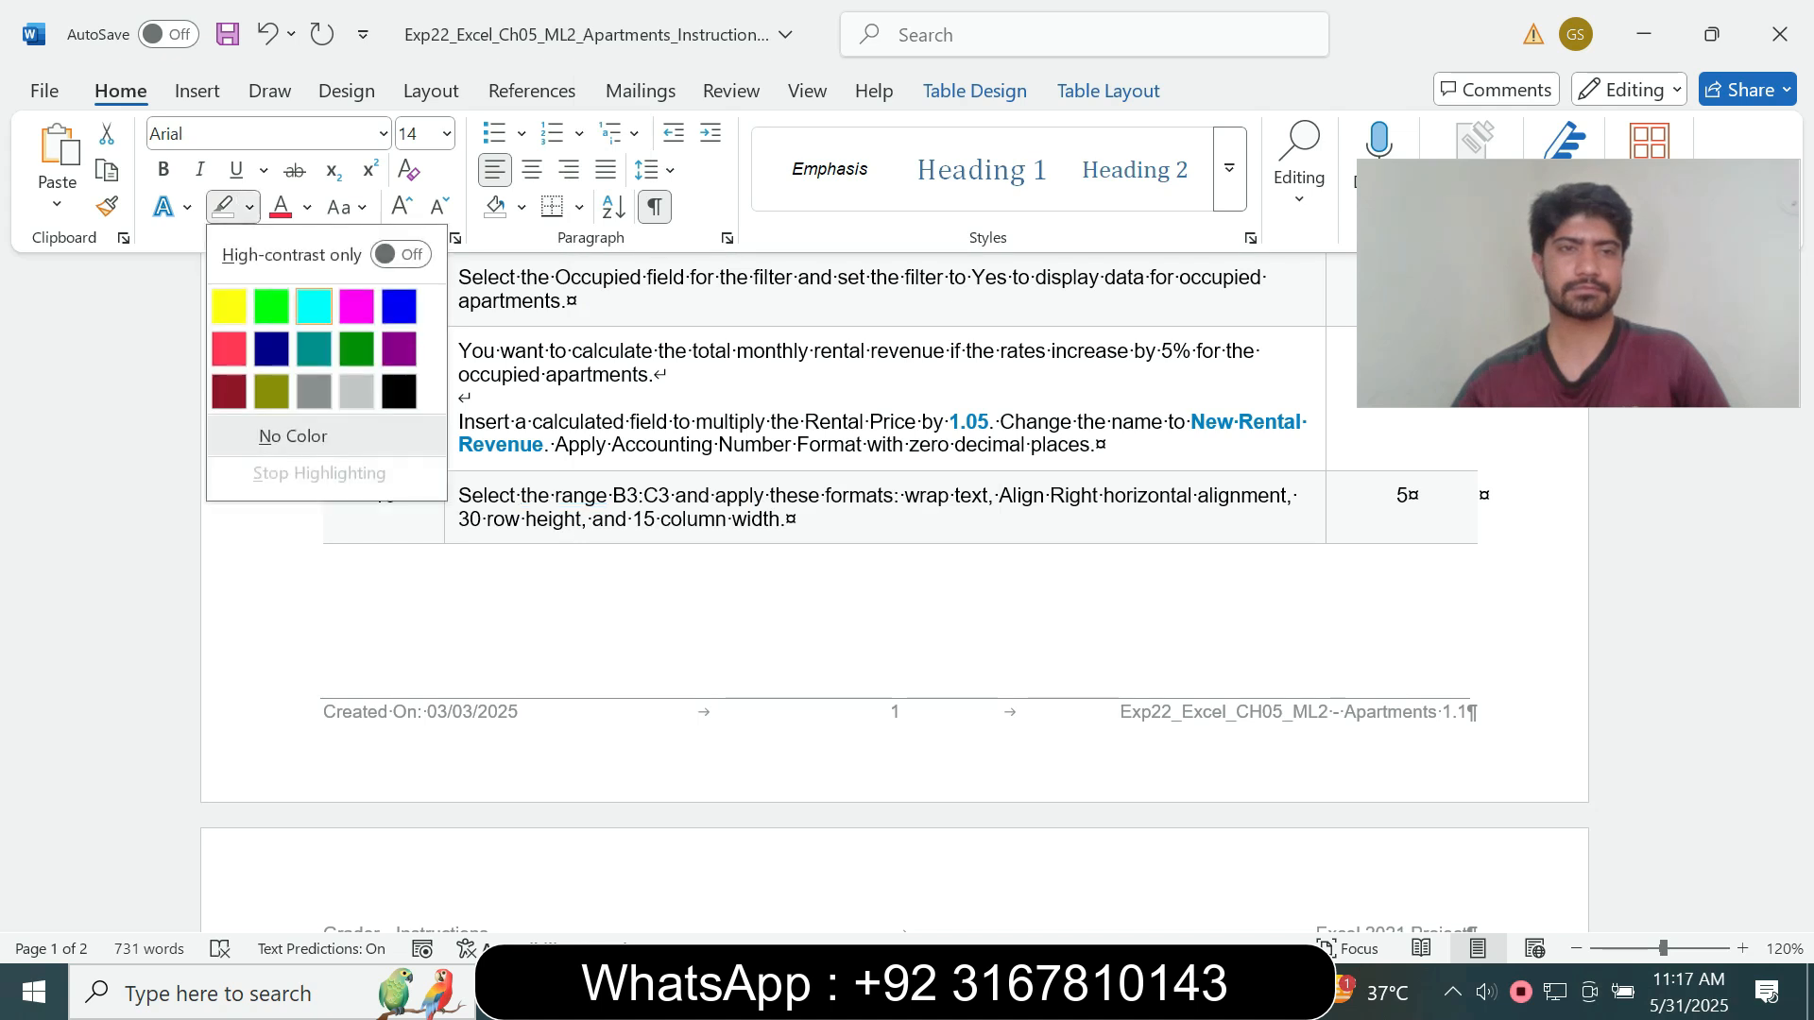
pyautogui.click(314, 306)
# - Read the style name in Word's step 11, and in Excel apply Light Orange, Pivot Style Medium 10 to the Rental Revenue PivotTable
pyautogui.moveTo(1801, 555); pyautogui.dragTo(1801, 644)
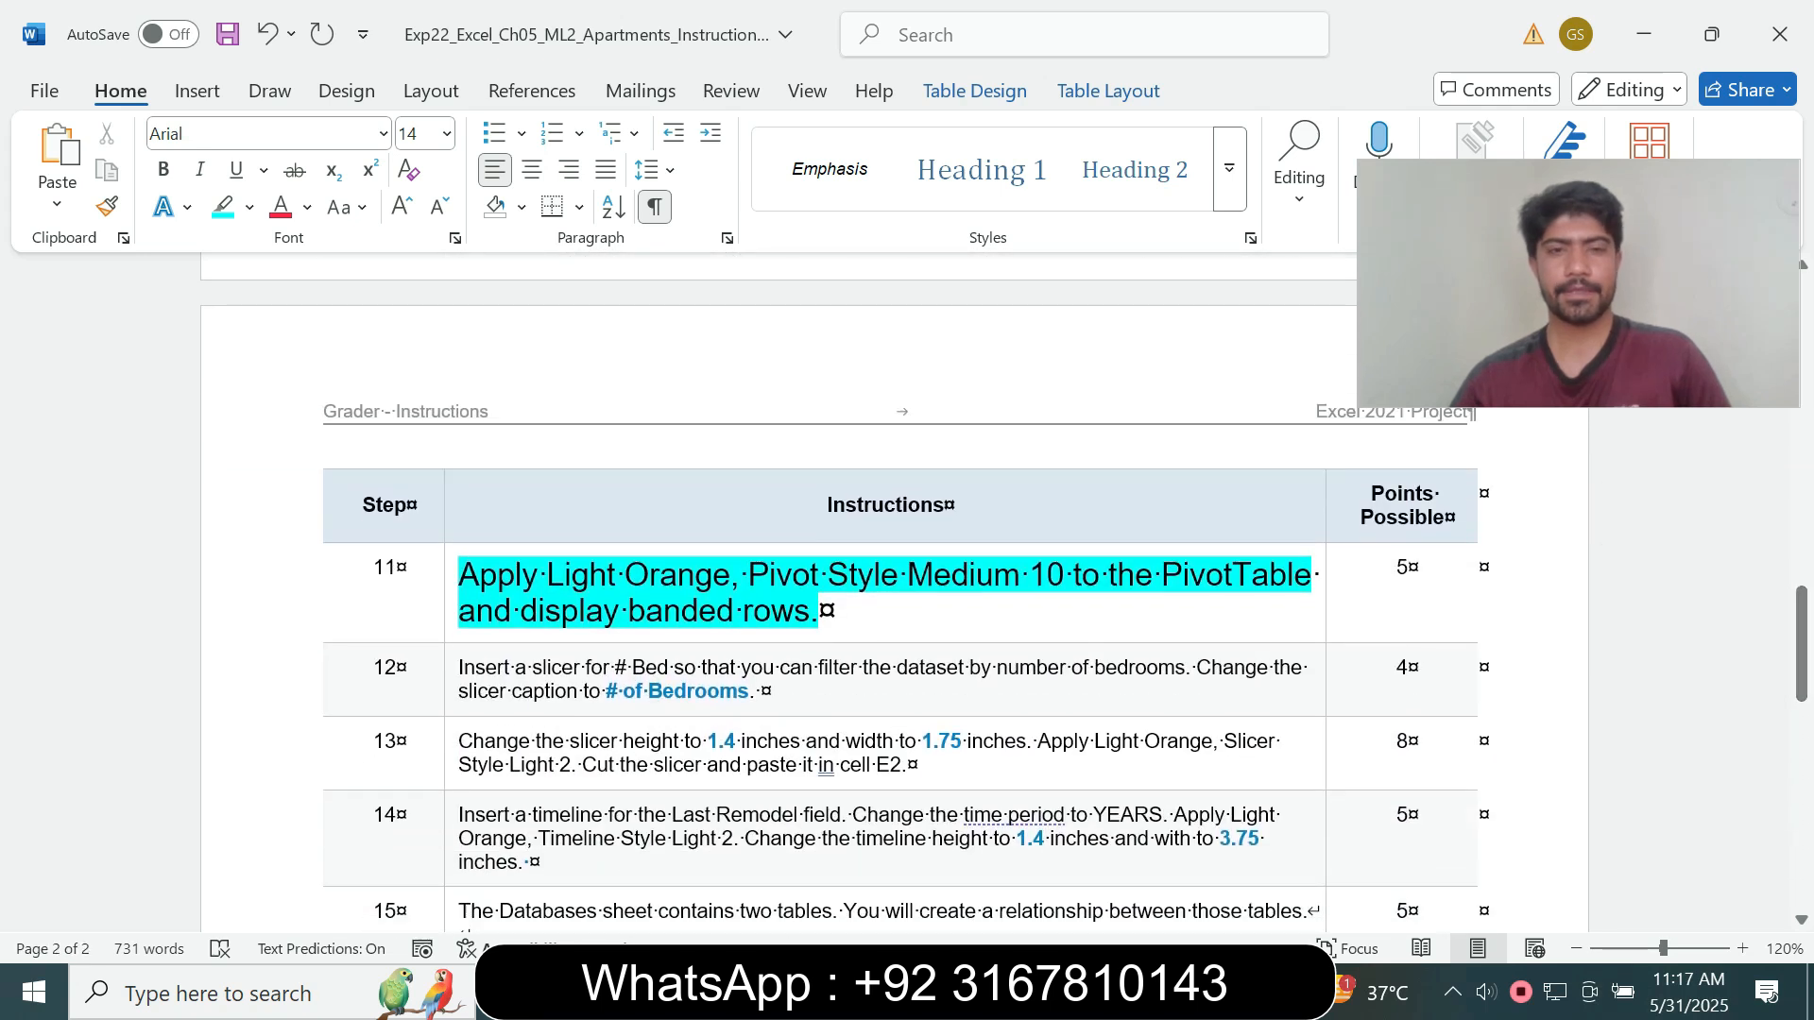
pyautogui.moveTo(548, 576); pyautogui.dragTo(828, 577)
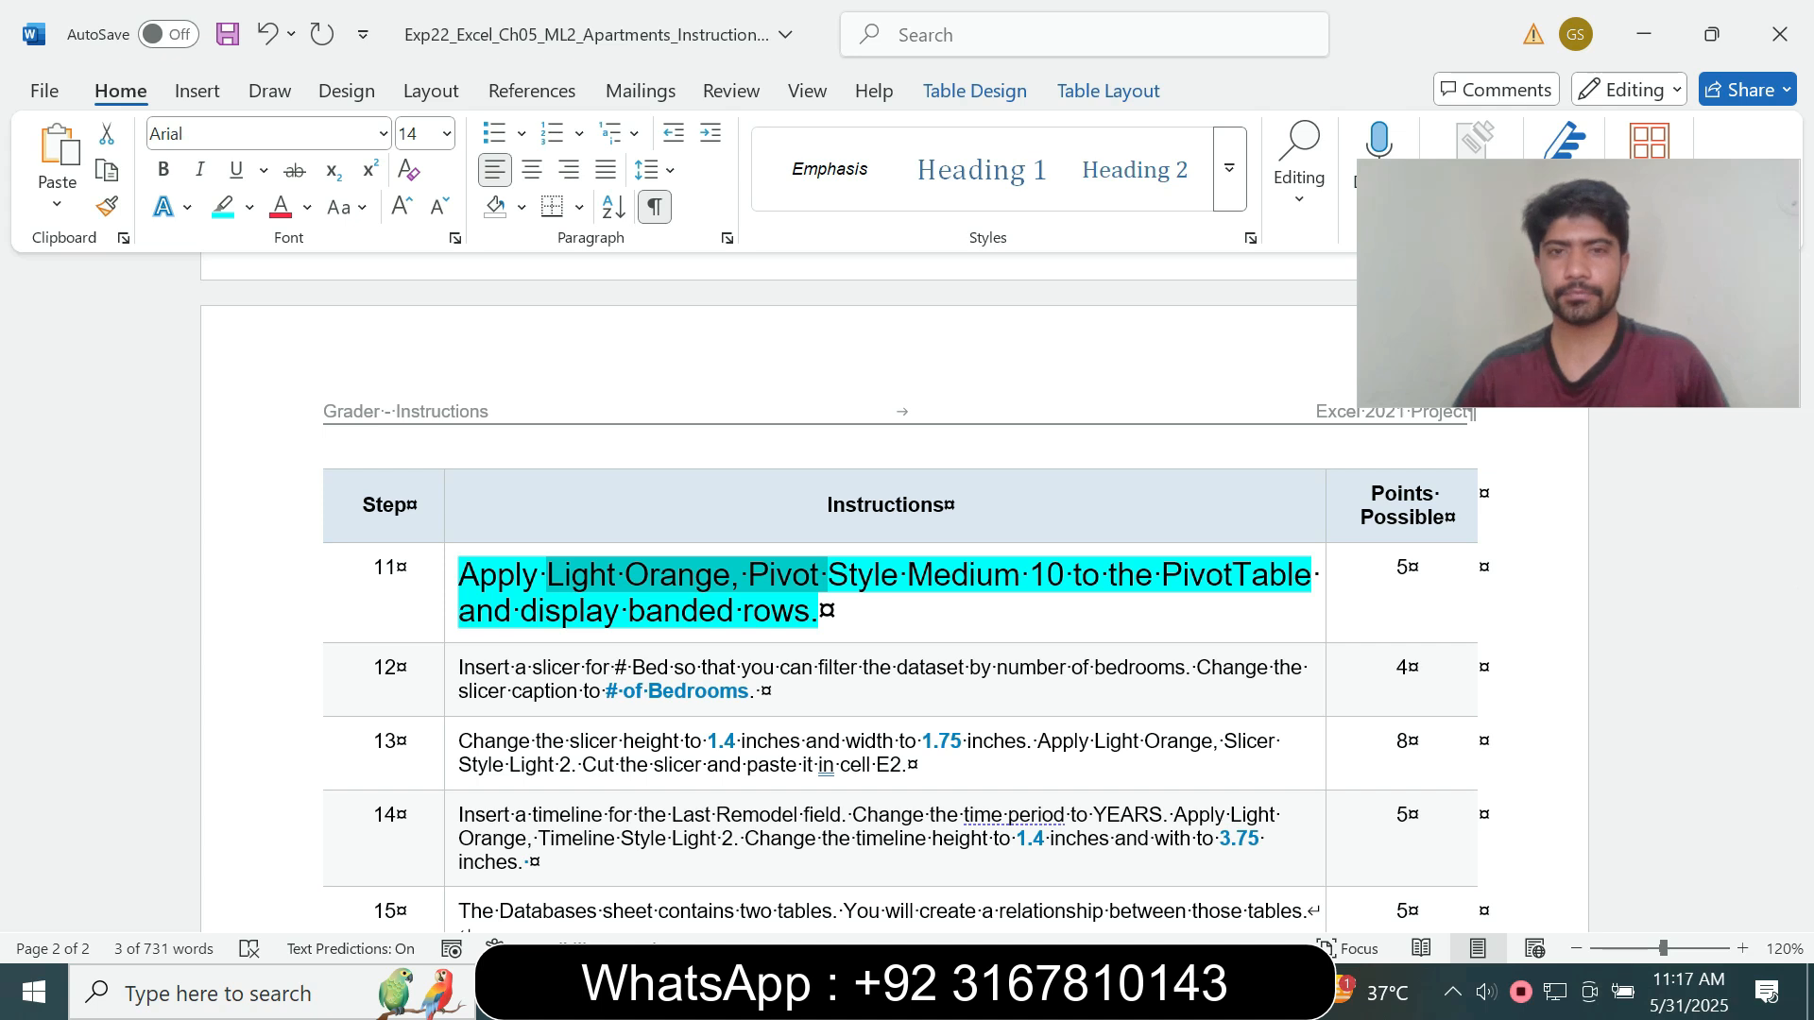
pyautogui.moveTo(547, 575); pyautogui.dragTo(1029, 574)
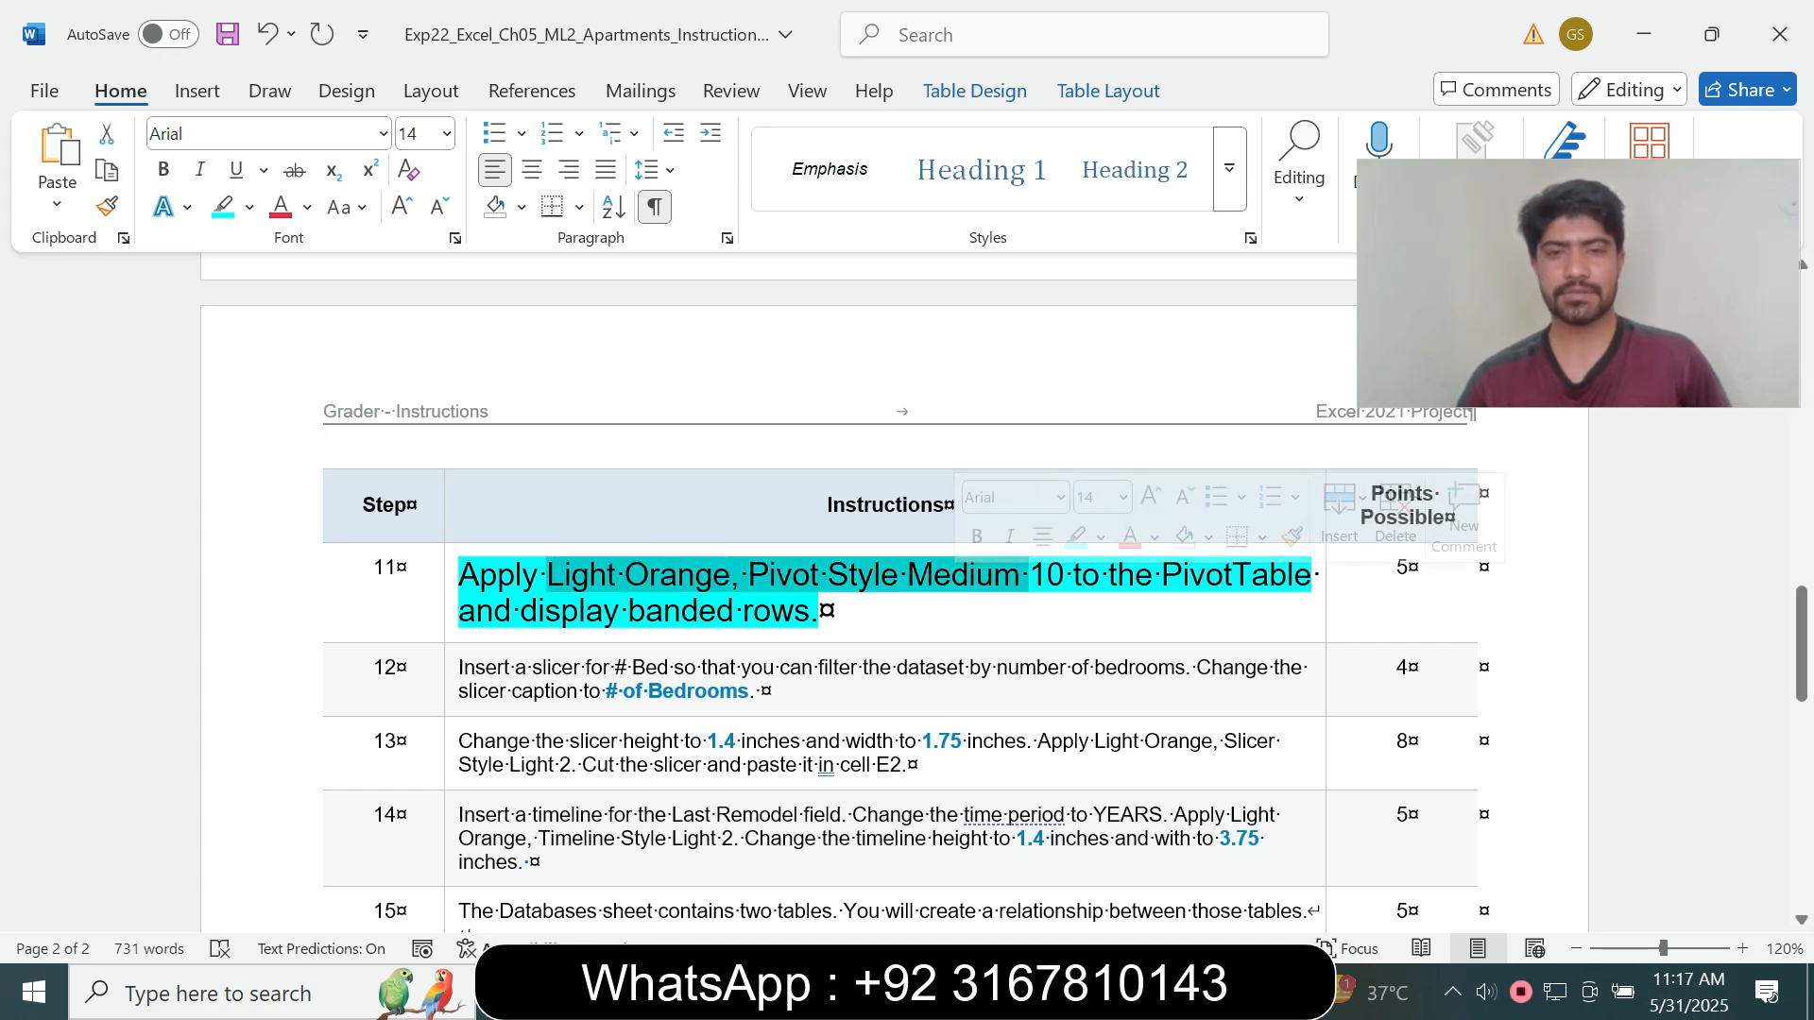
pyautogui.hotkey('alt', 'Tab')
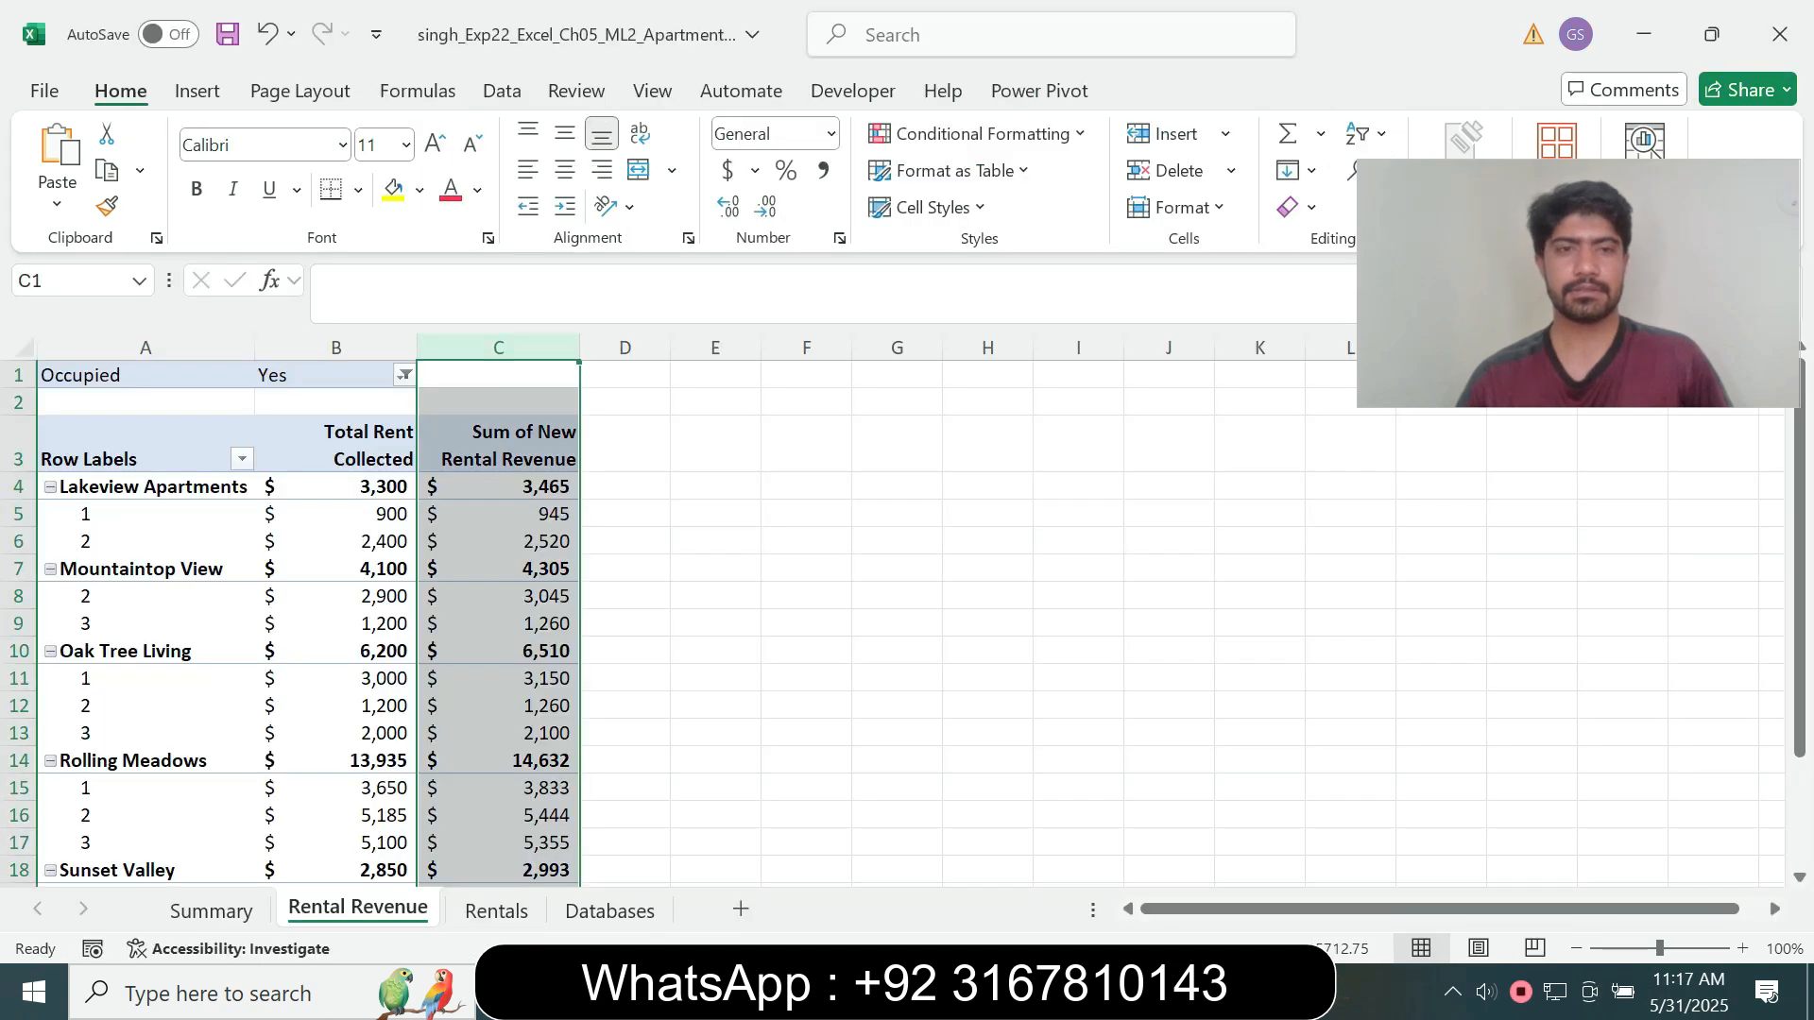
pyautogui.click(498, 514)
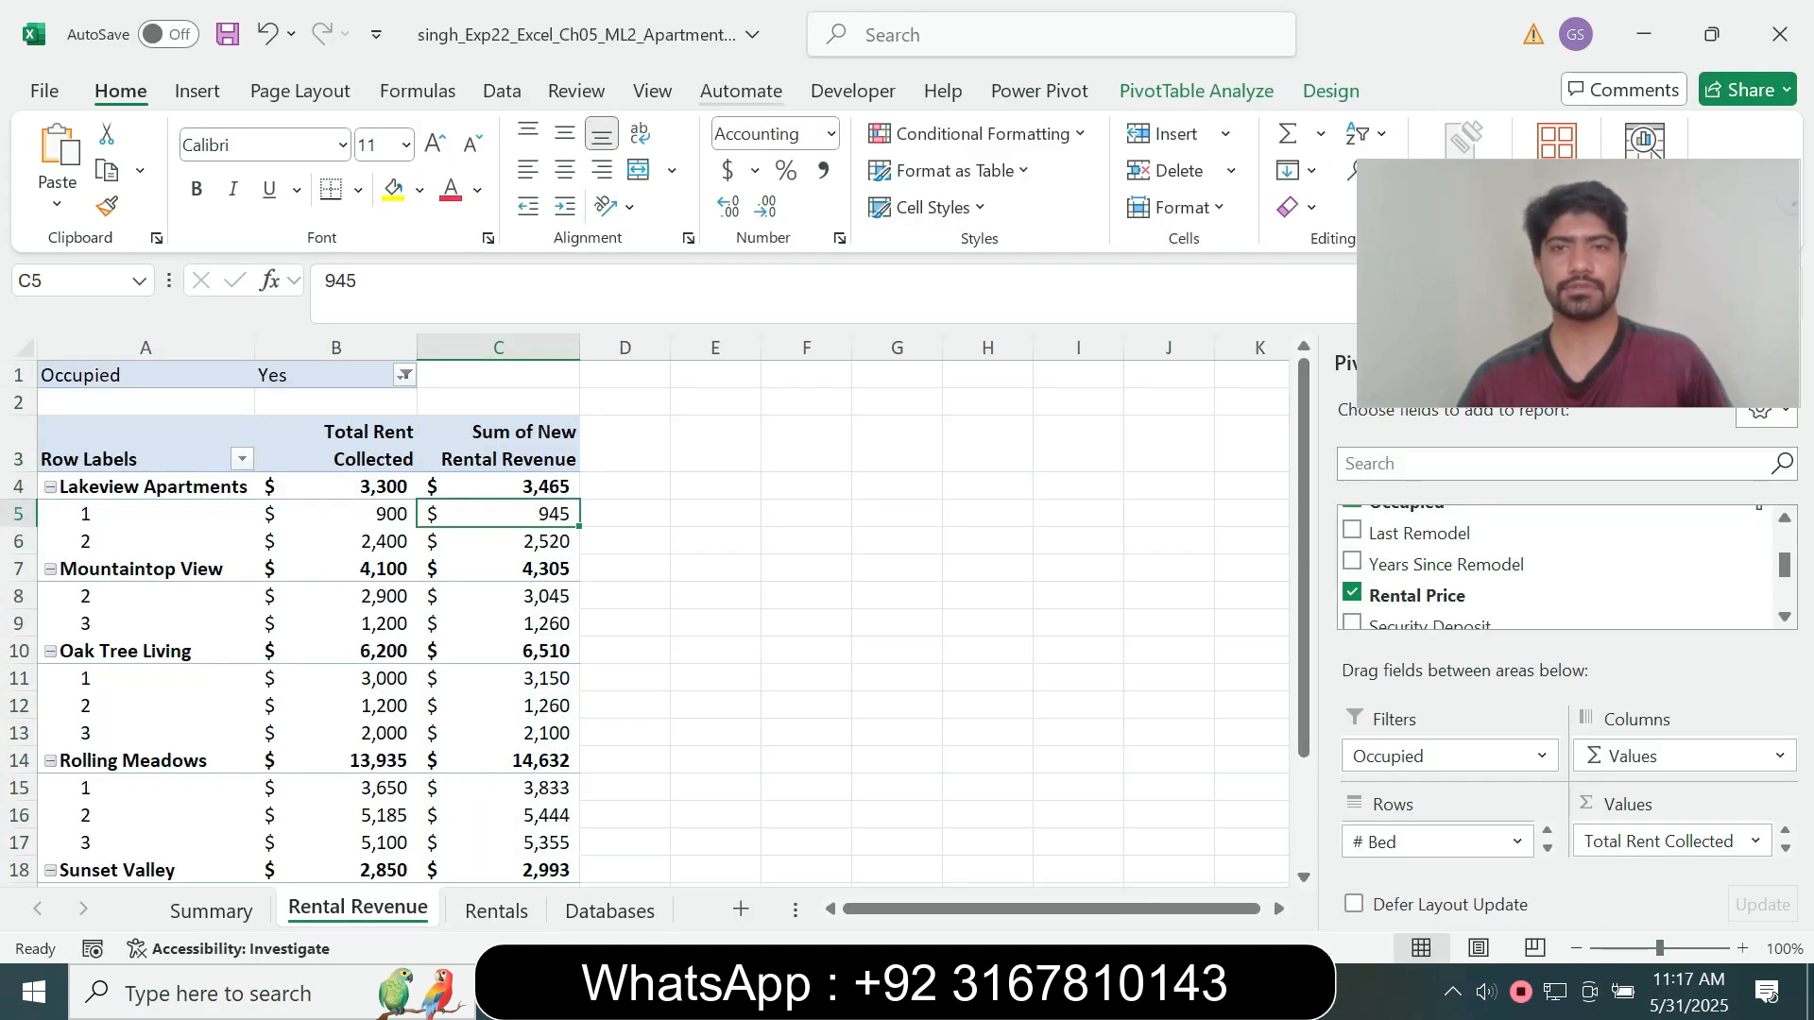
pyautogui.hotkey('alt', 'j')
pyautogui.press('y')
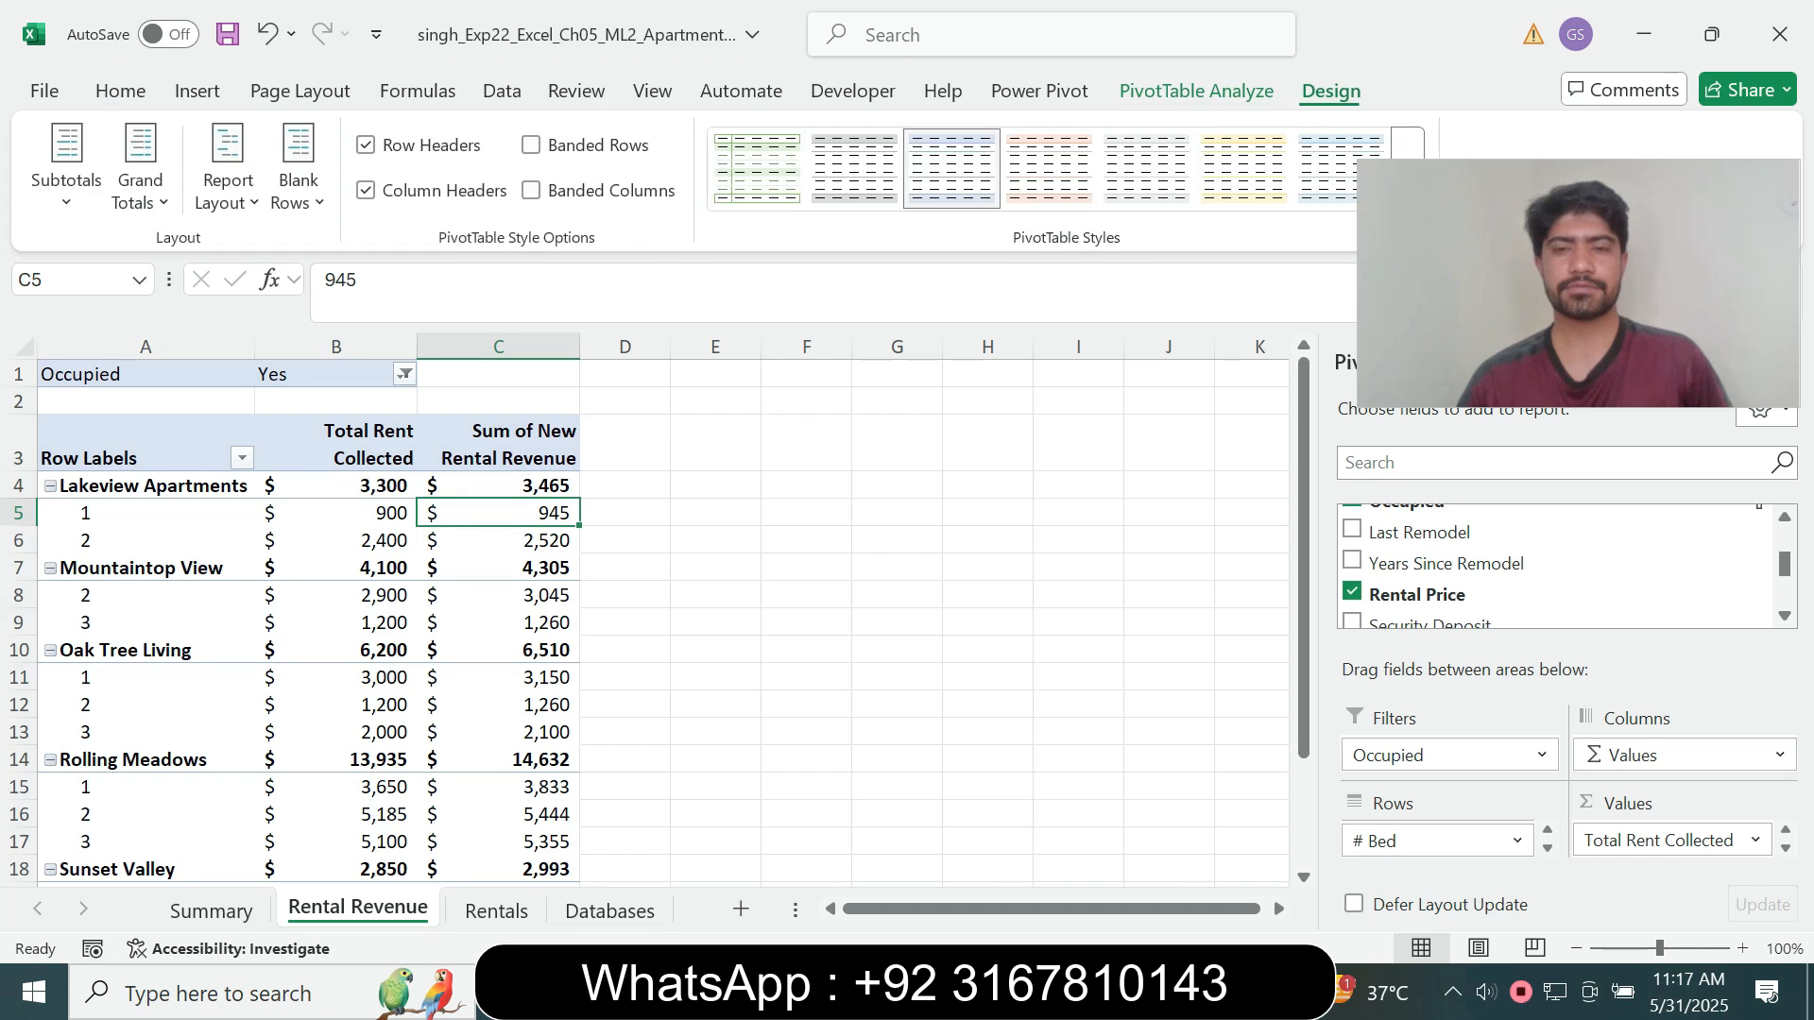
pyautogui.hotkey('alt', 'Tab')
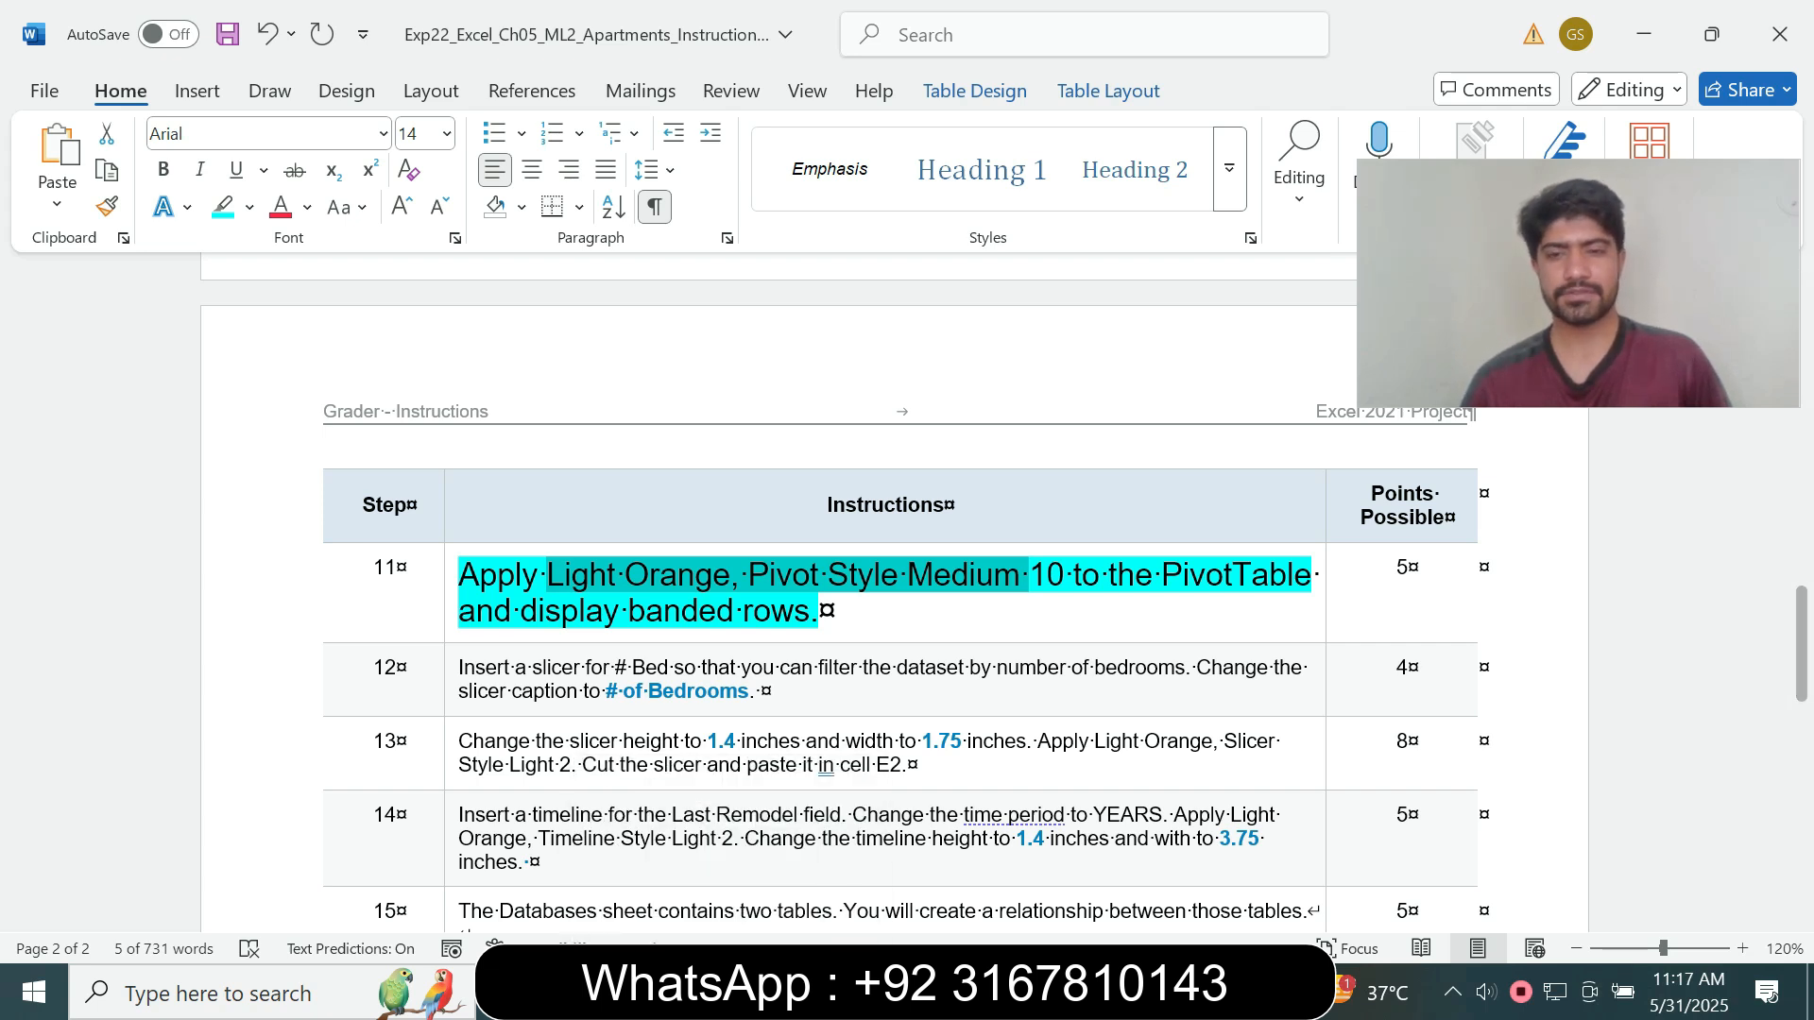
pyautogui.click(1150, 850)
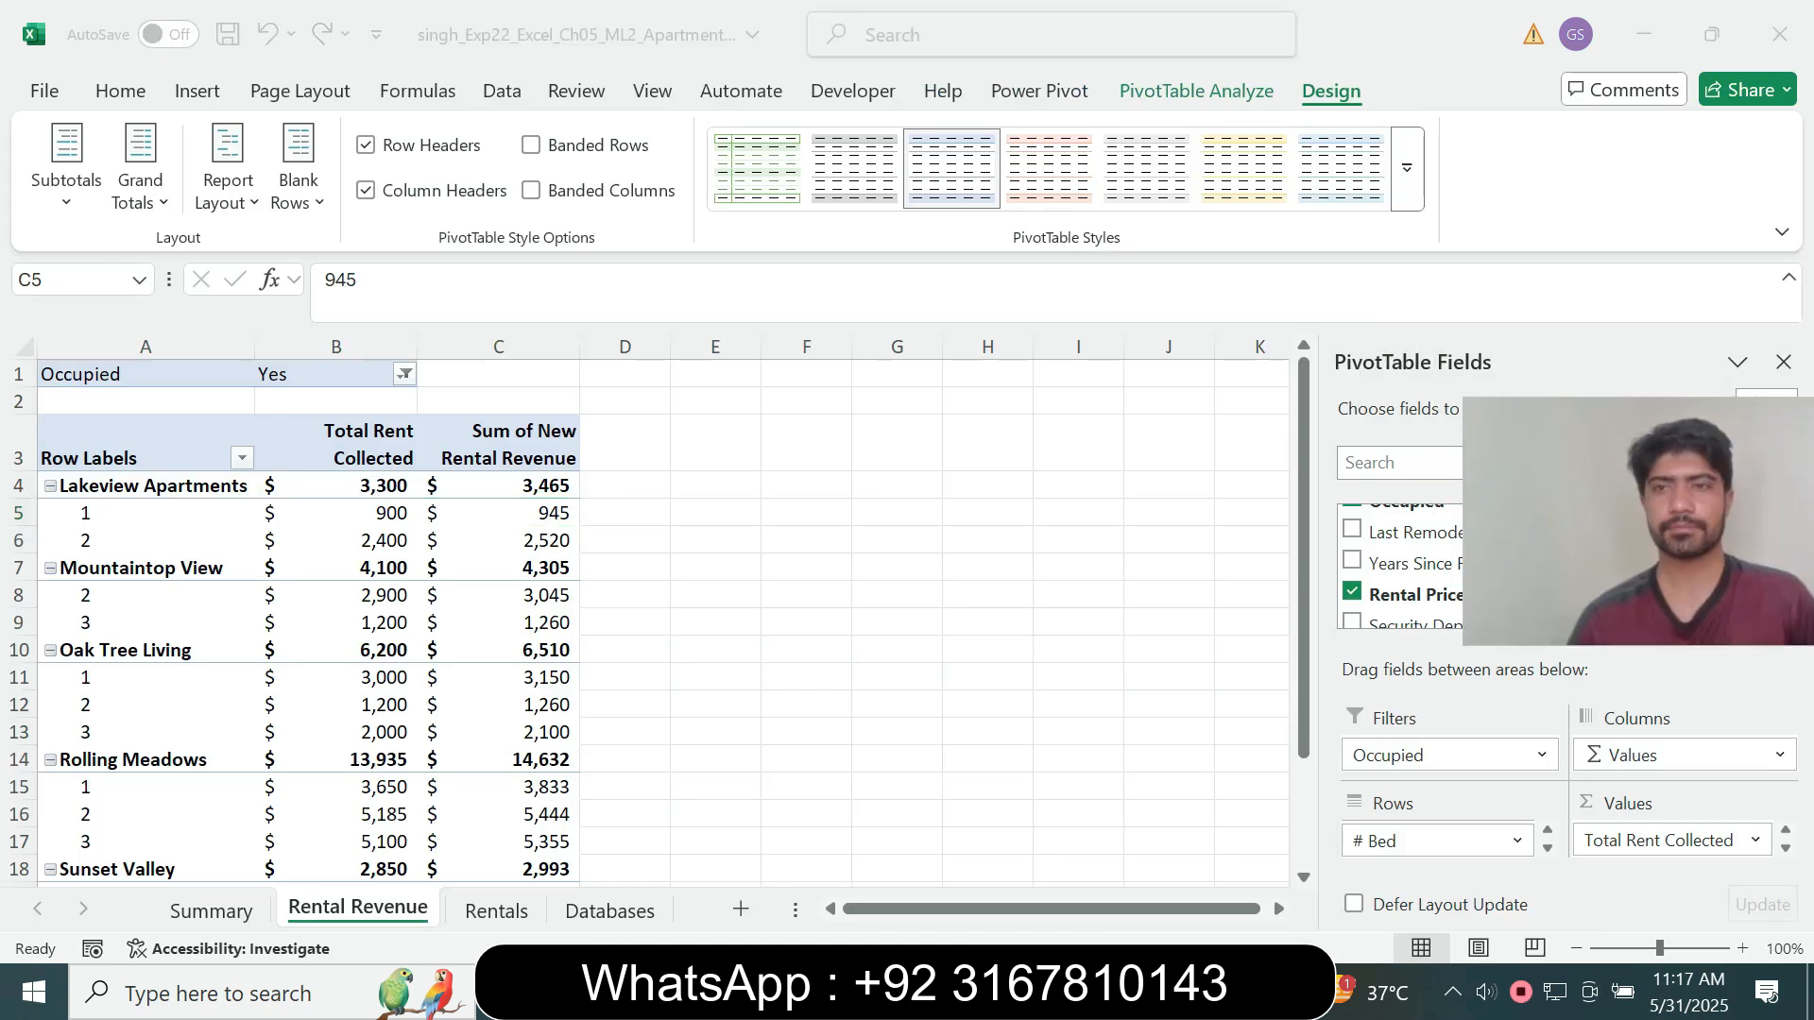
pyautogui.click(1407, 168)
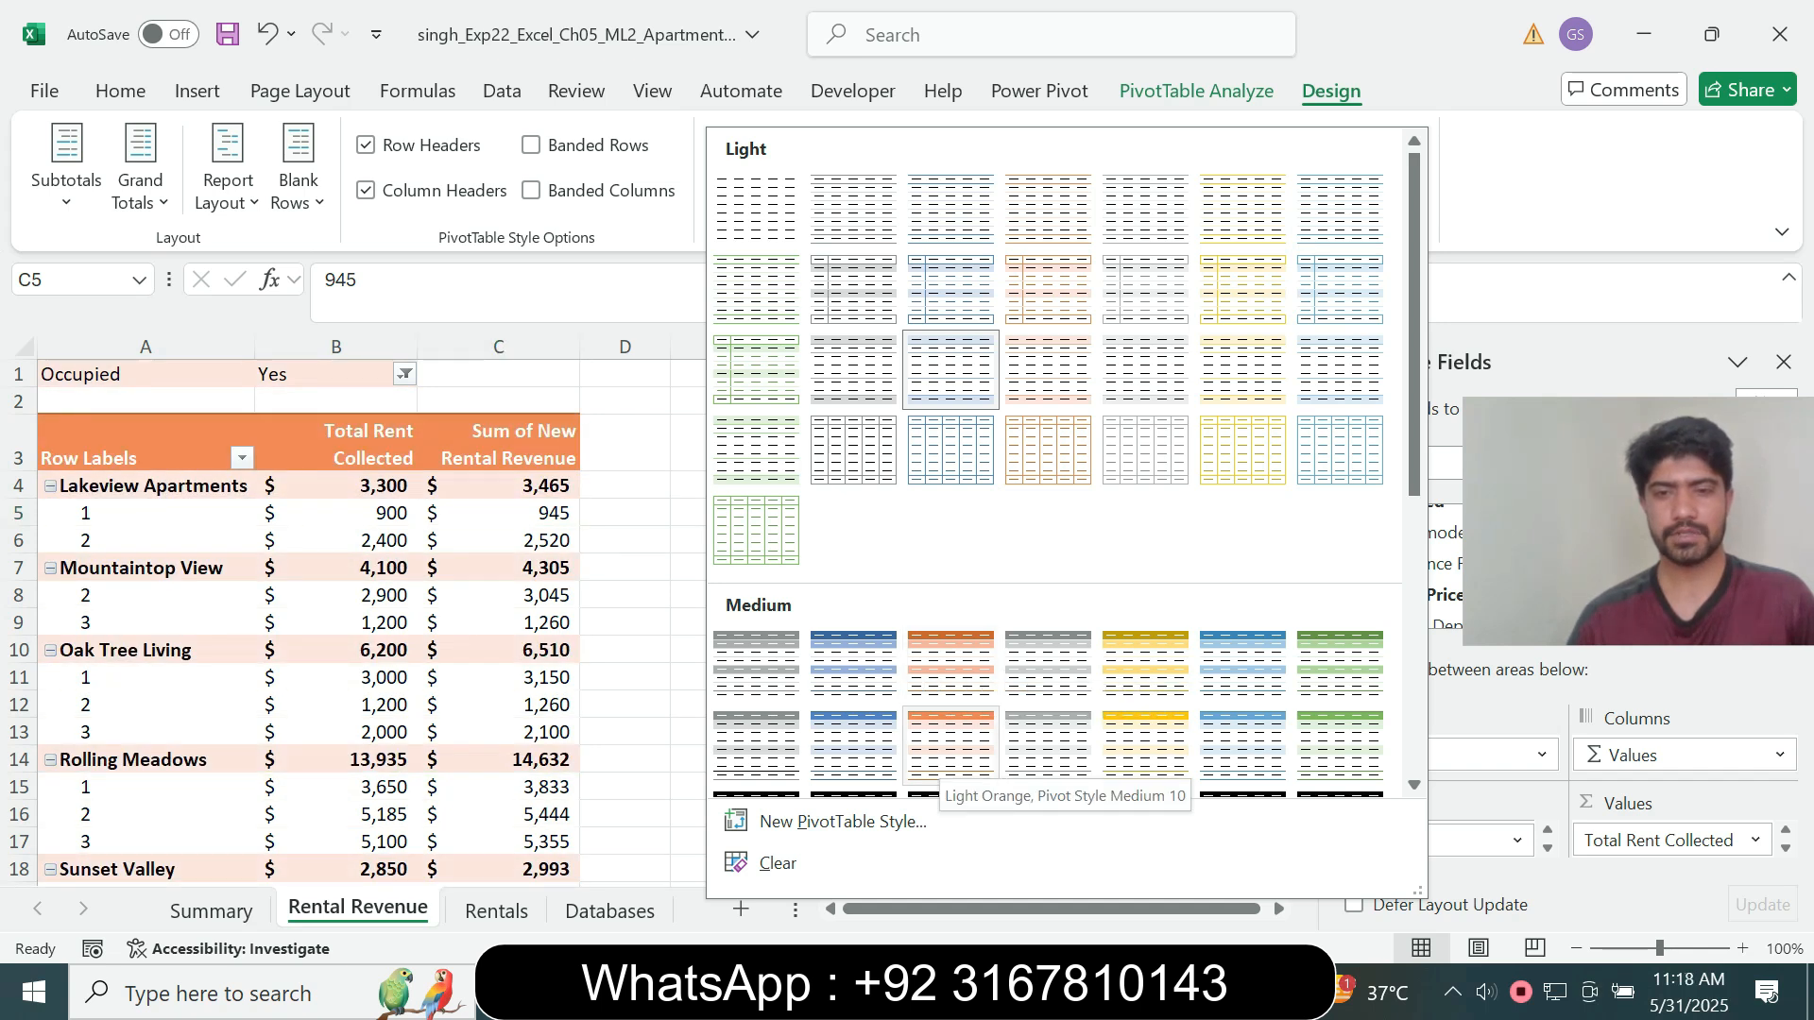
pyautogui.click(949, 747)
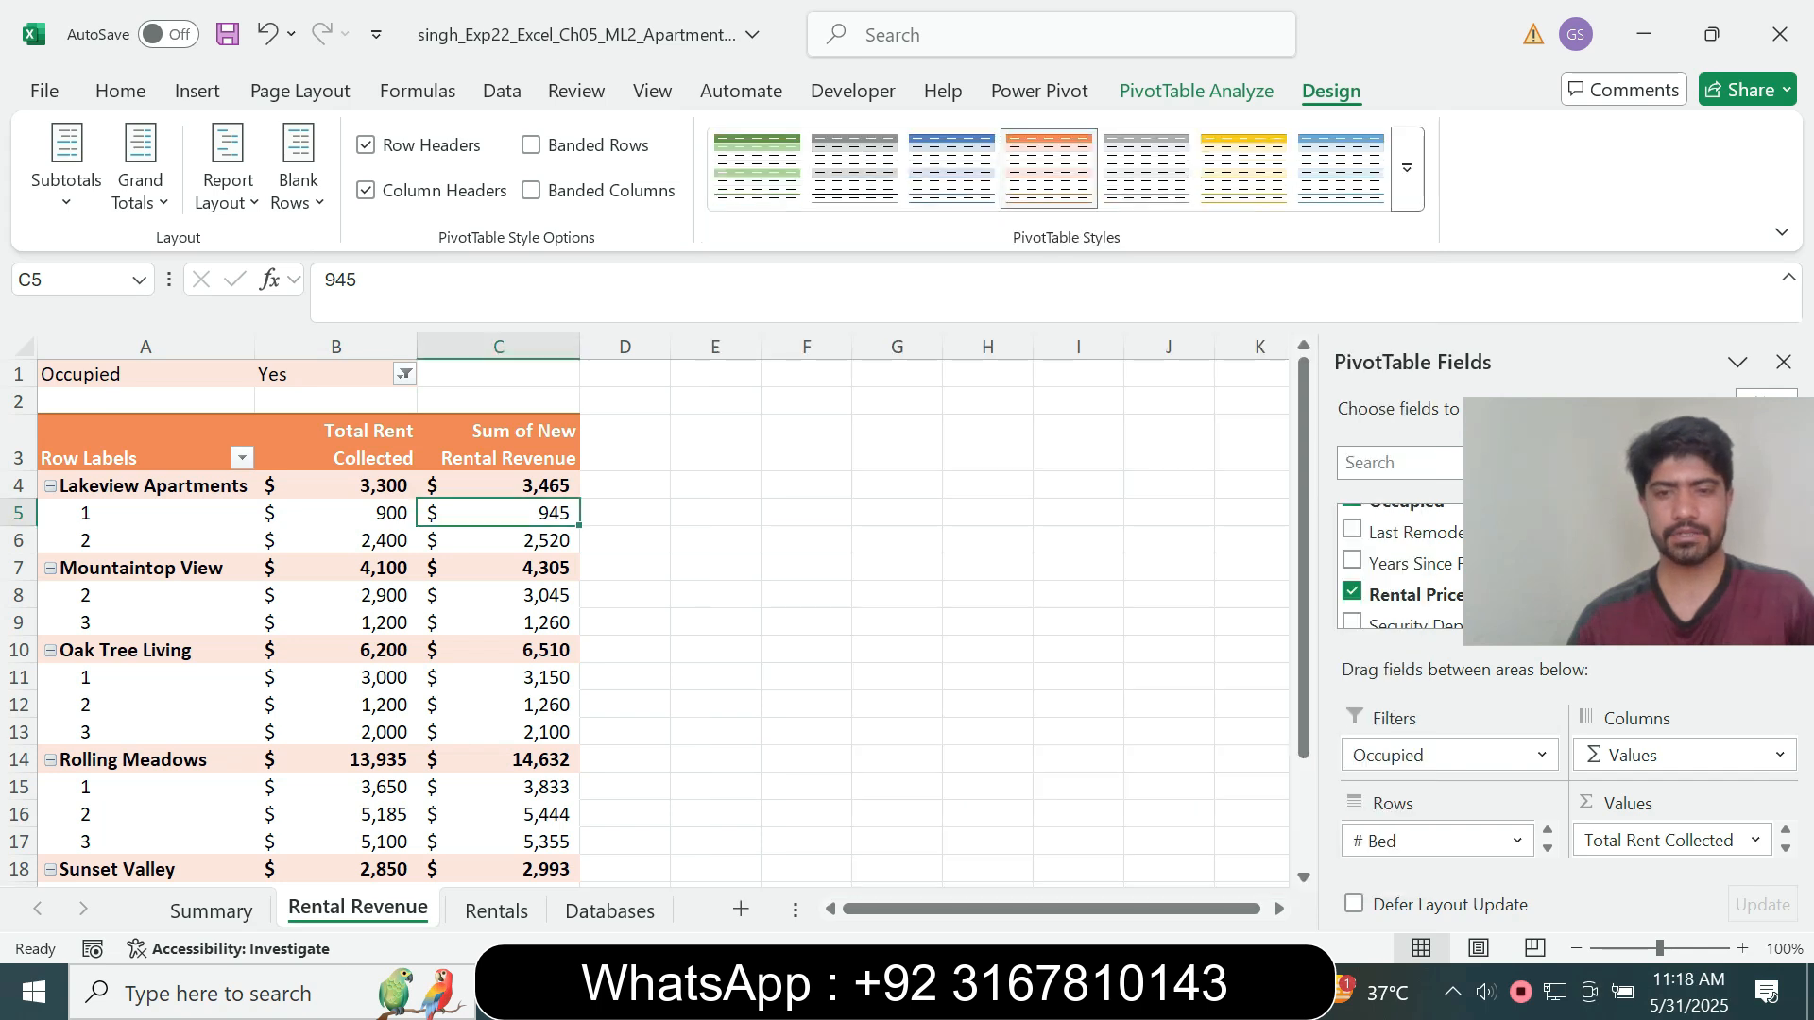
# - Check the row option in Word's step 11, and in Excel turn on Banded Rows for the PivotTable
pyautogui.hotkey('alt', 'Tab')
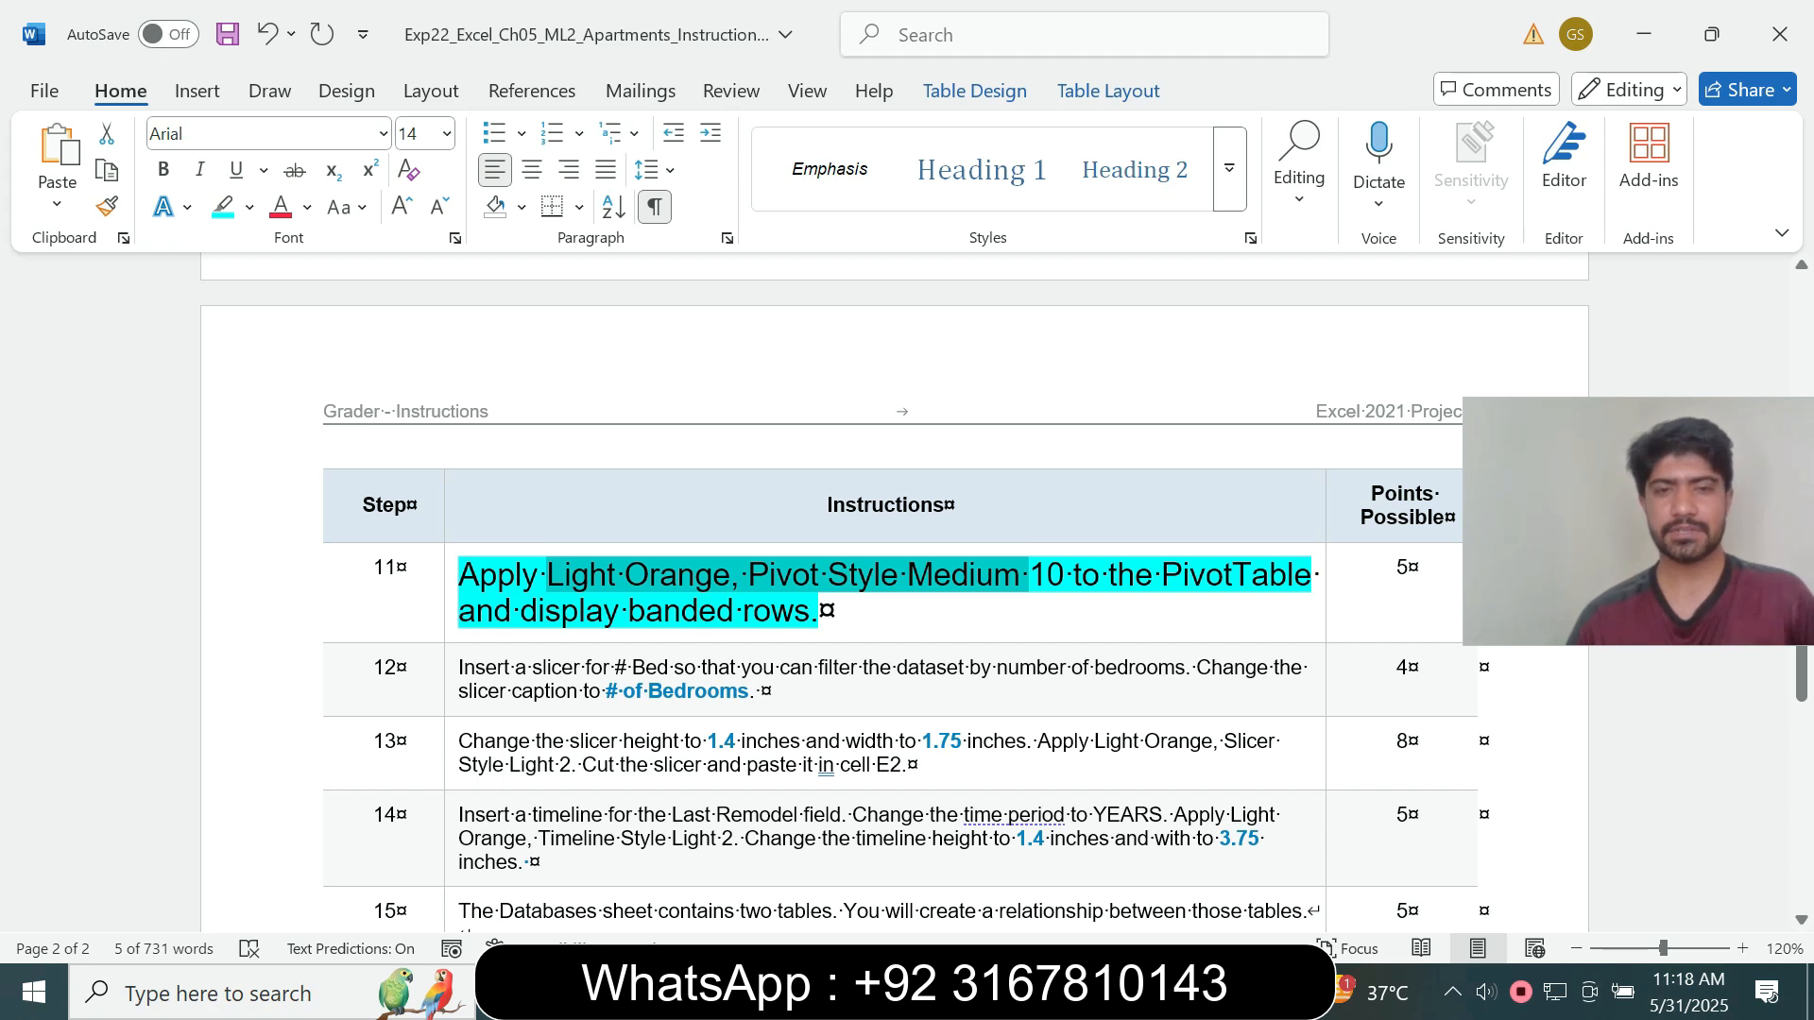
pyautogui.moveTo(520, 610); pyautogui.dragTo(811, 610)
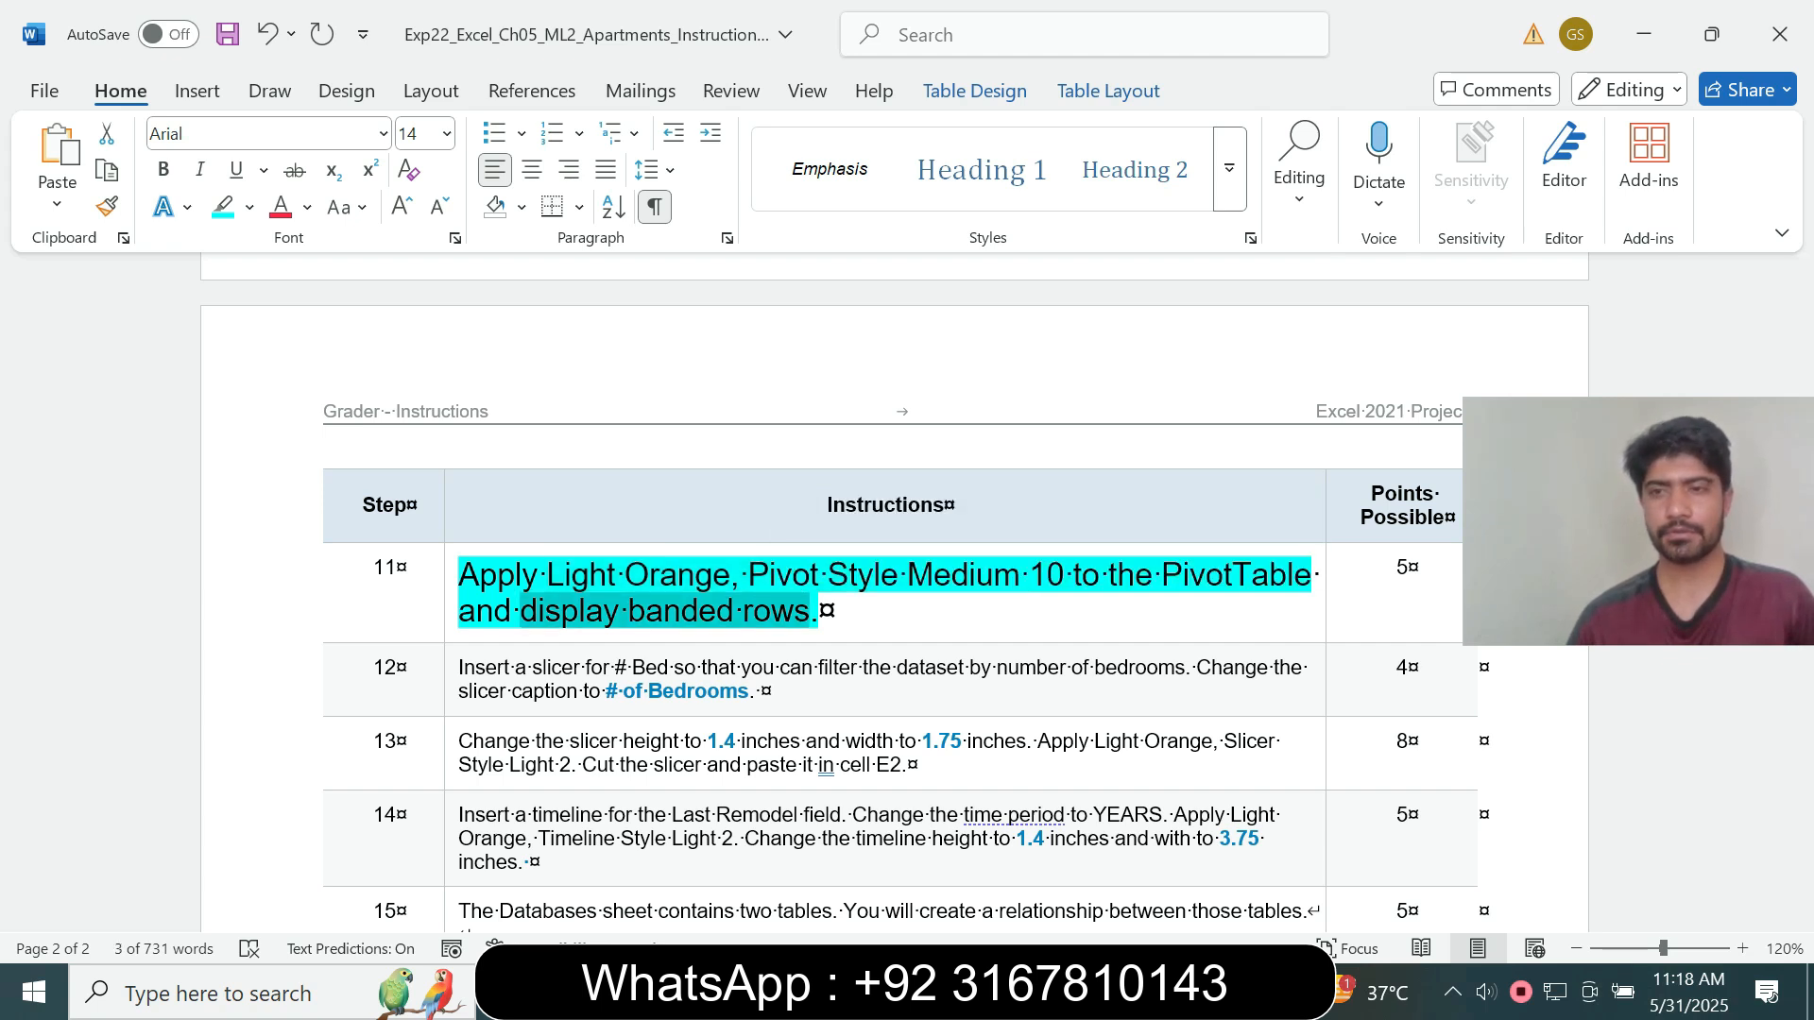
pyautogui.hotkey('alt', 'Tab')
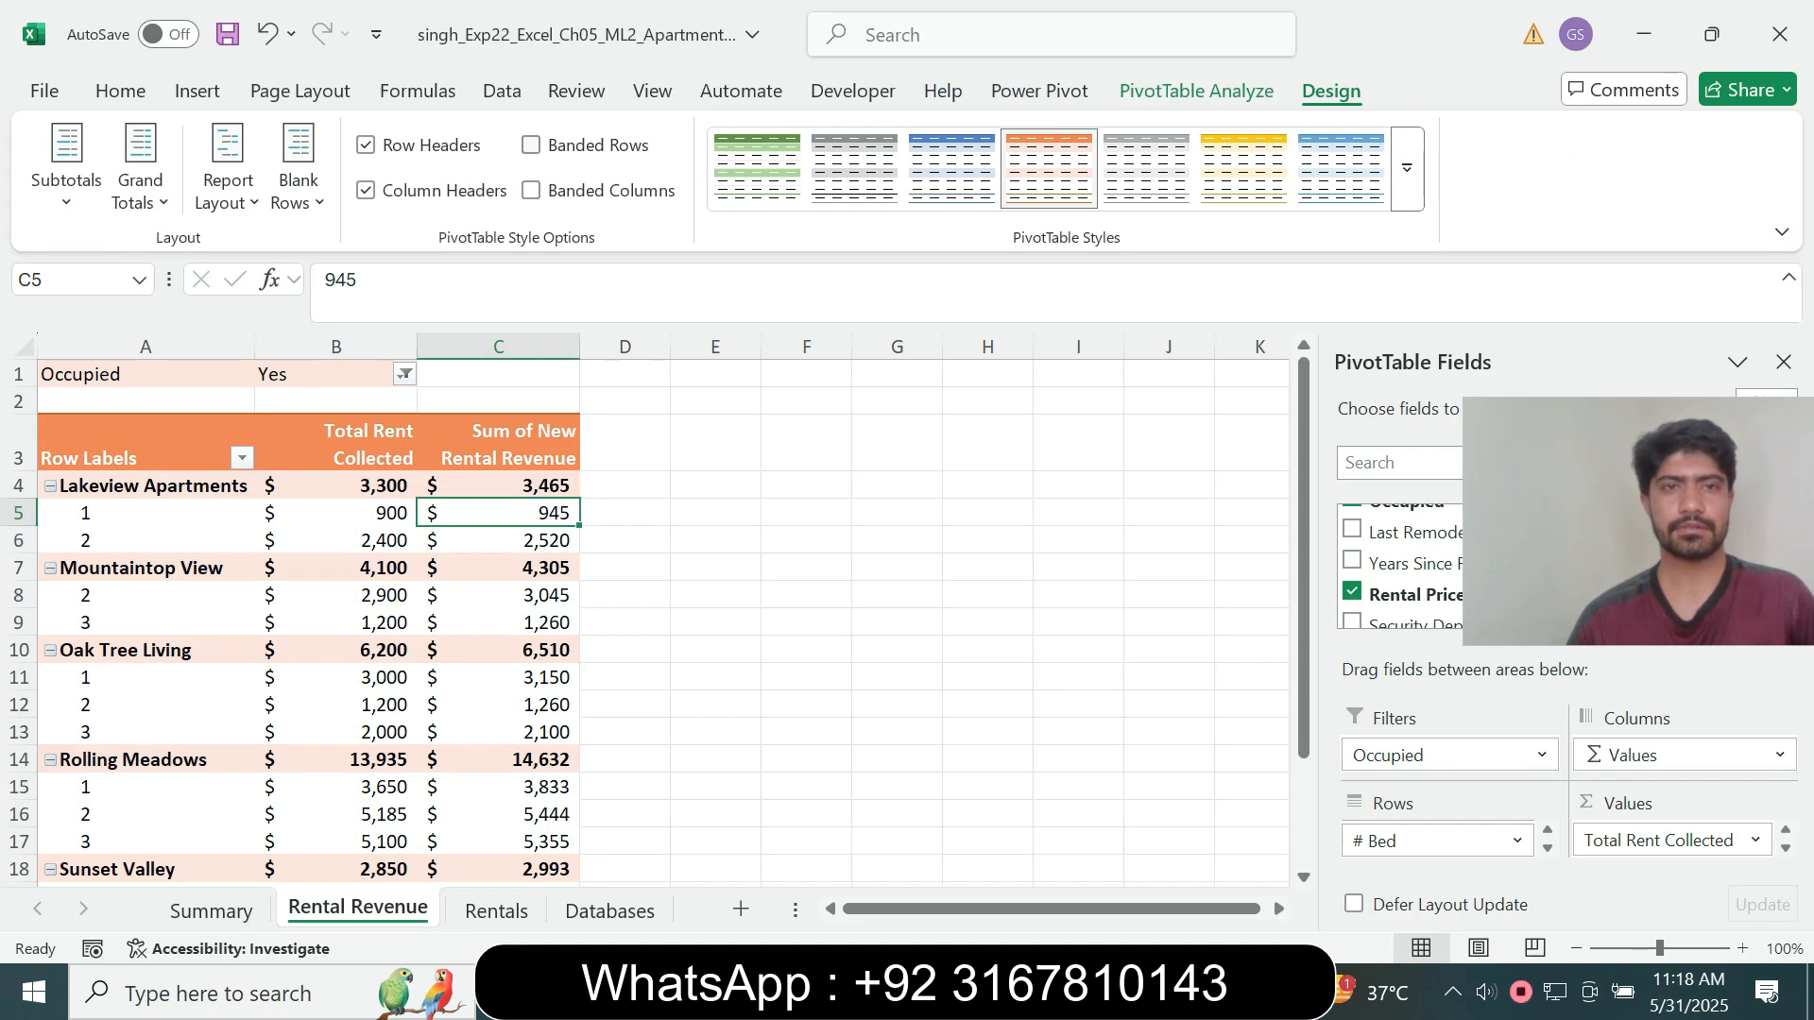
pyautogui.click(531, 145)
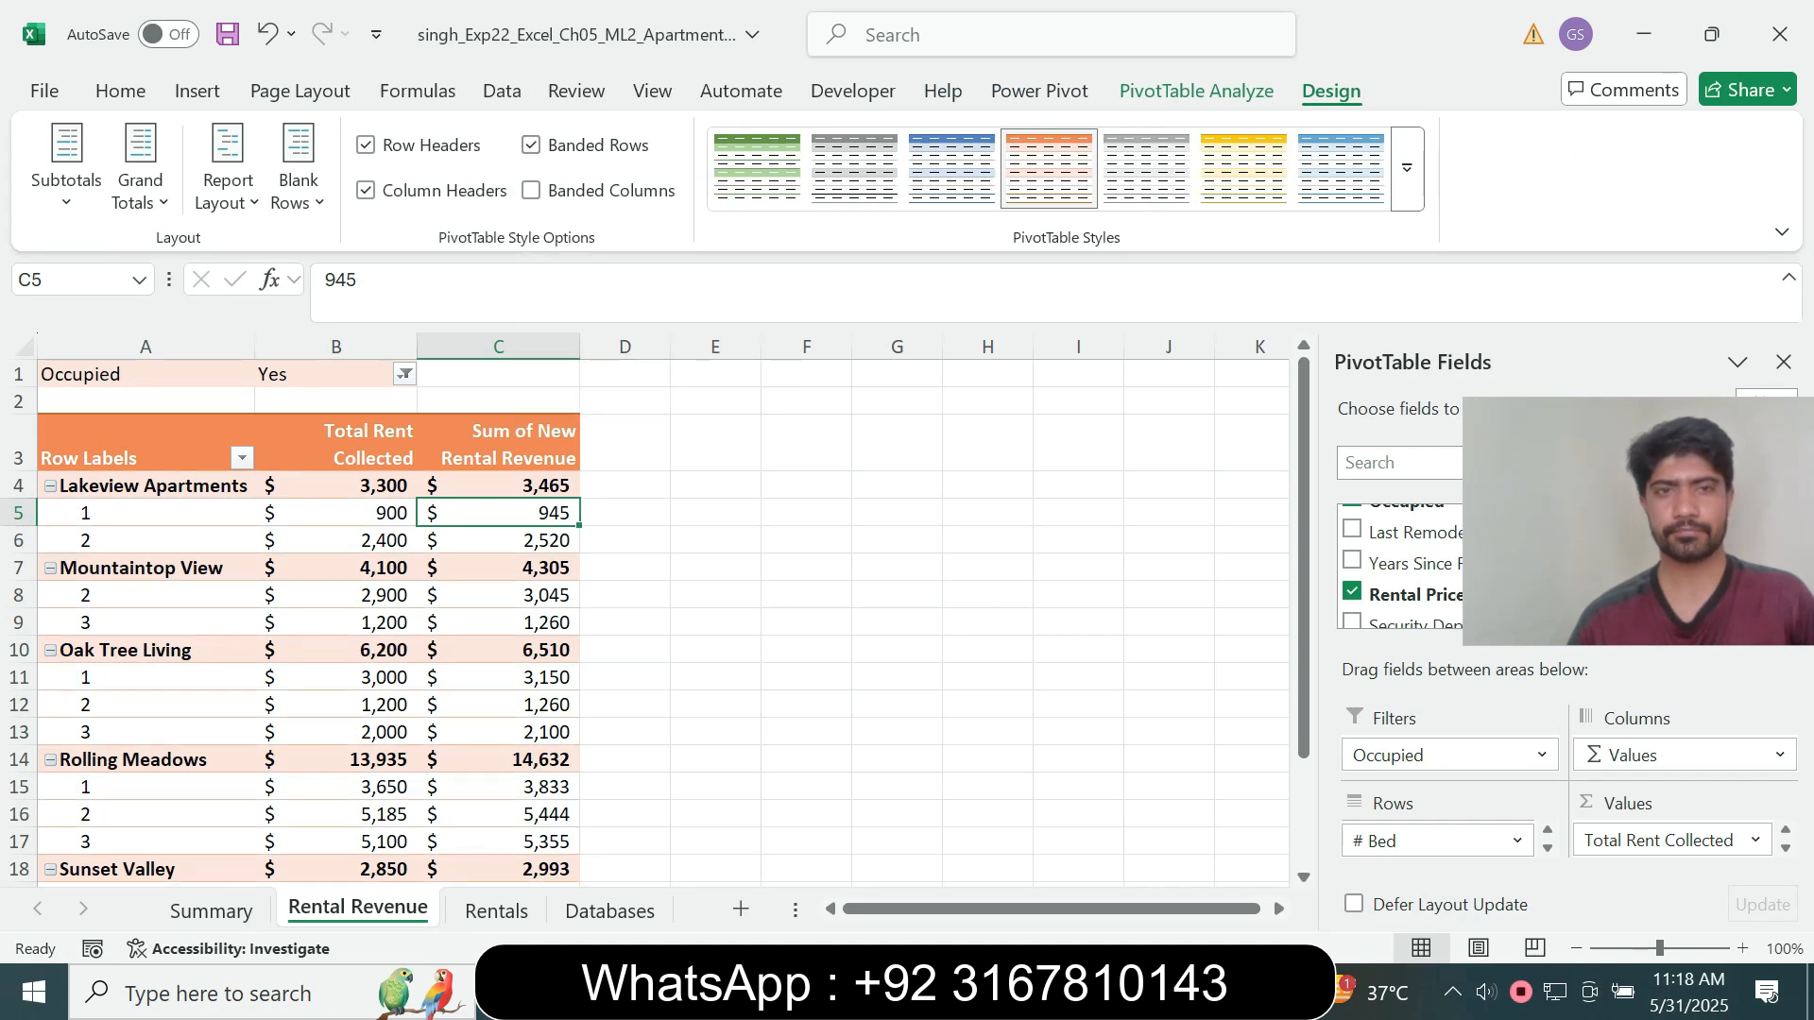
# - Switch to Word, set the step 11 instruction text to 9 pt and remove its highlight
pyautogui.hotkey('alt', 'Tab')
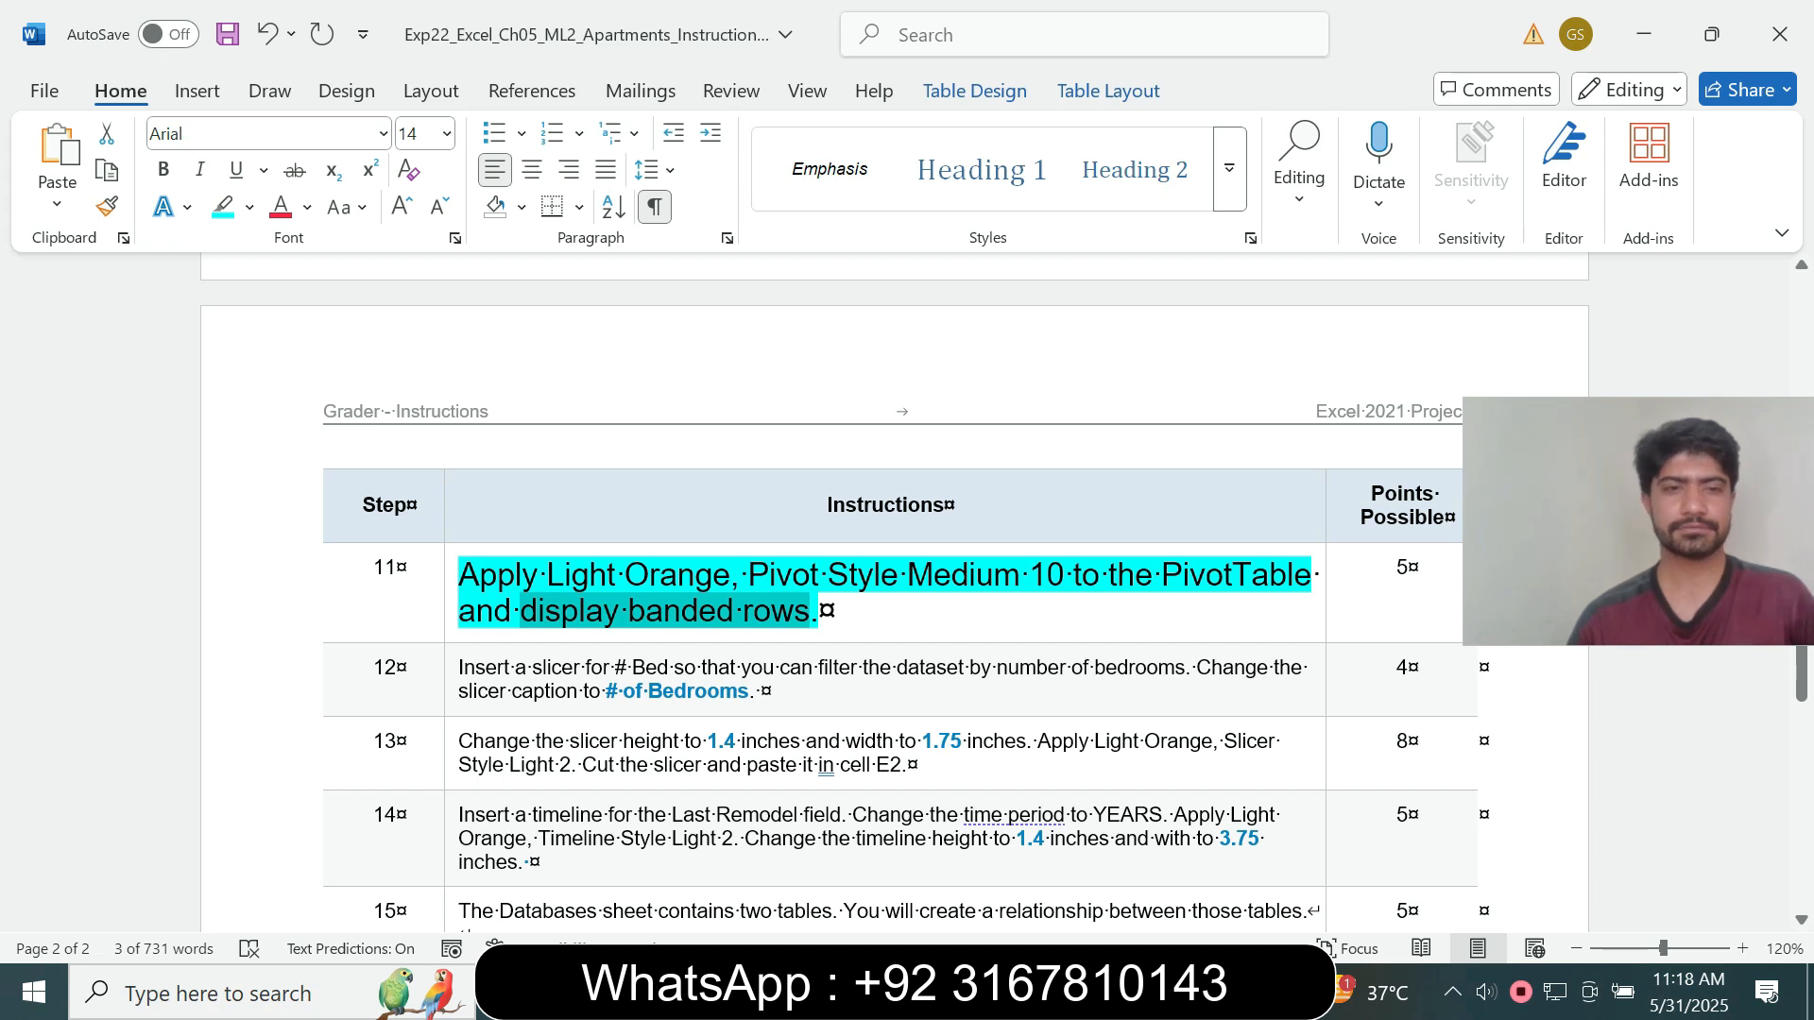
pyautogui.click(453, 590)
pyautogui.click(618, 540)
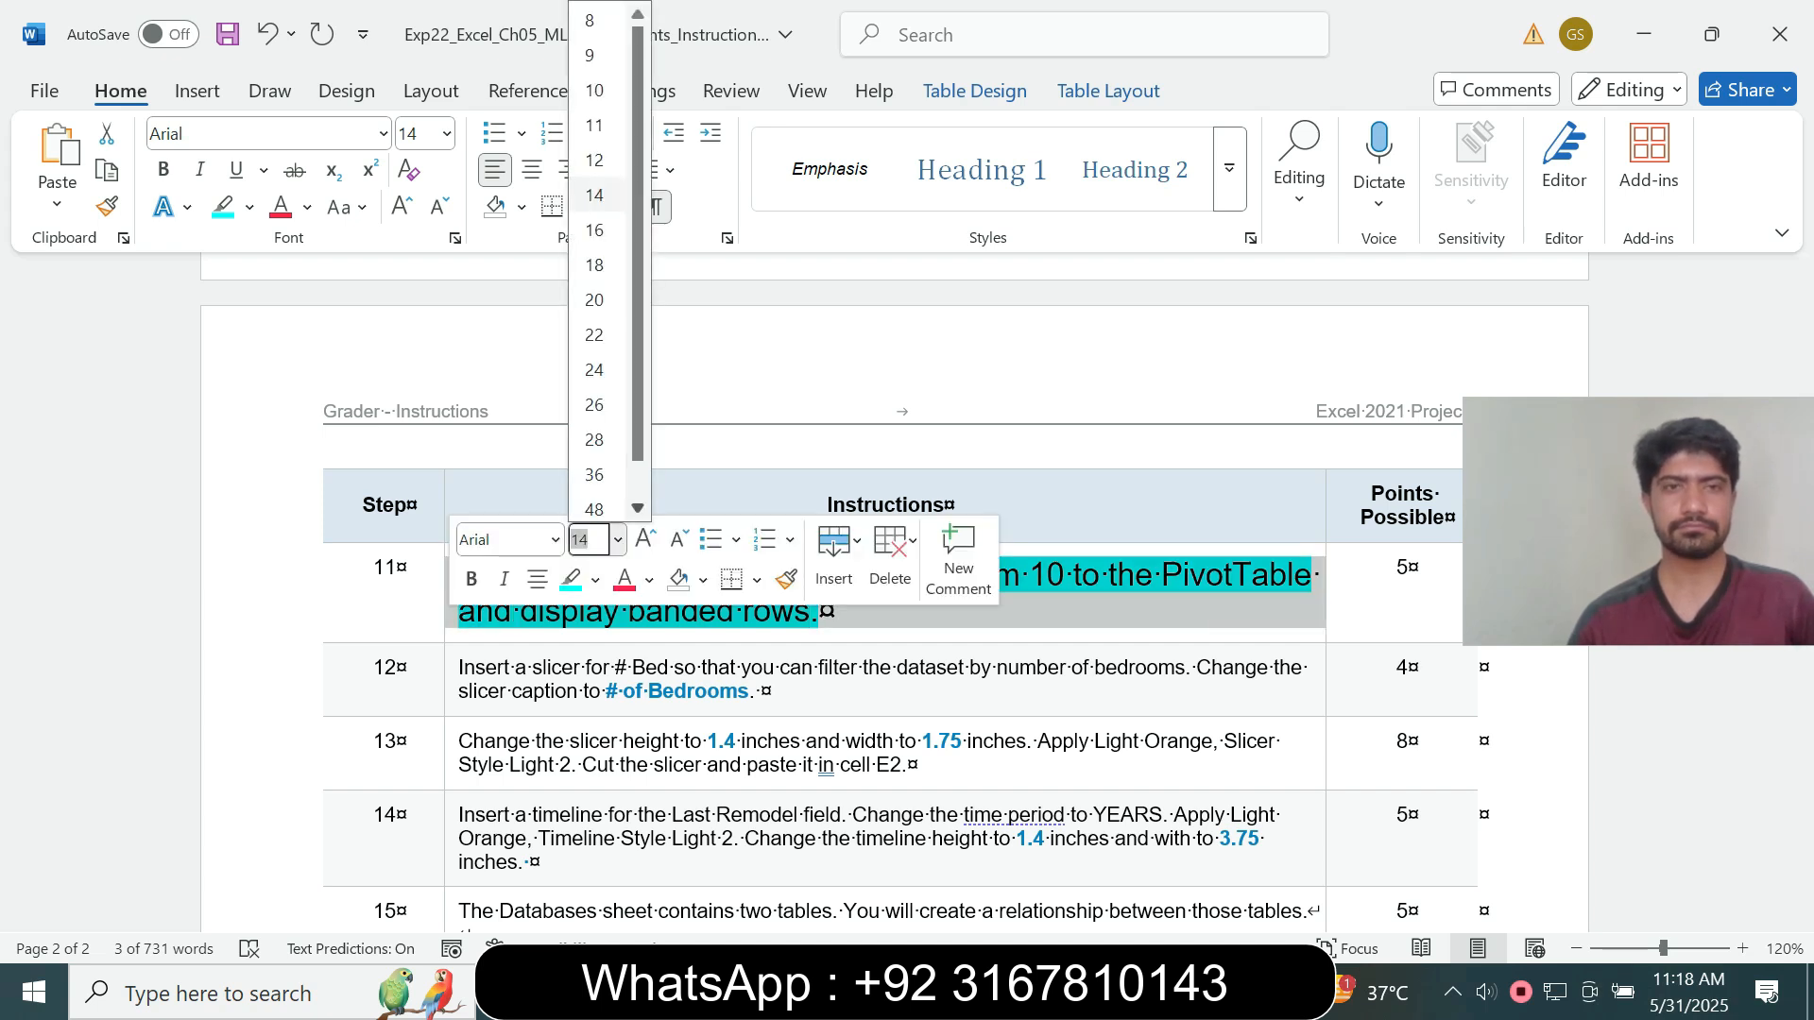
pyautogui.click(593, 55)
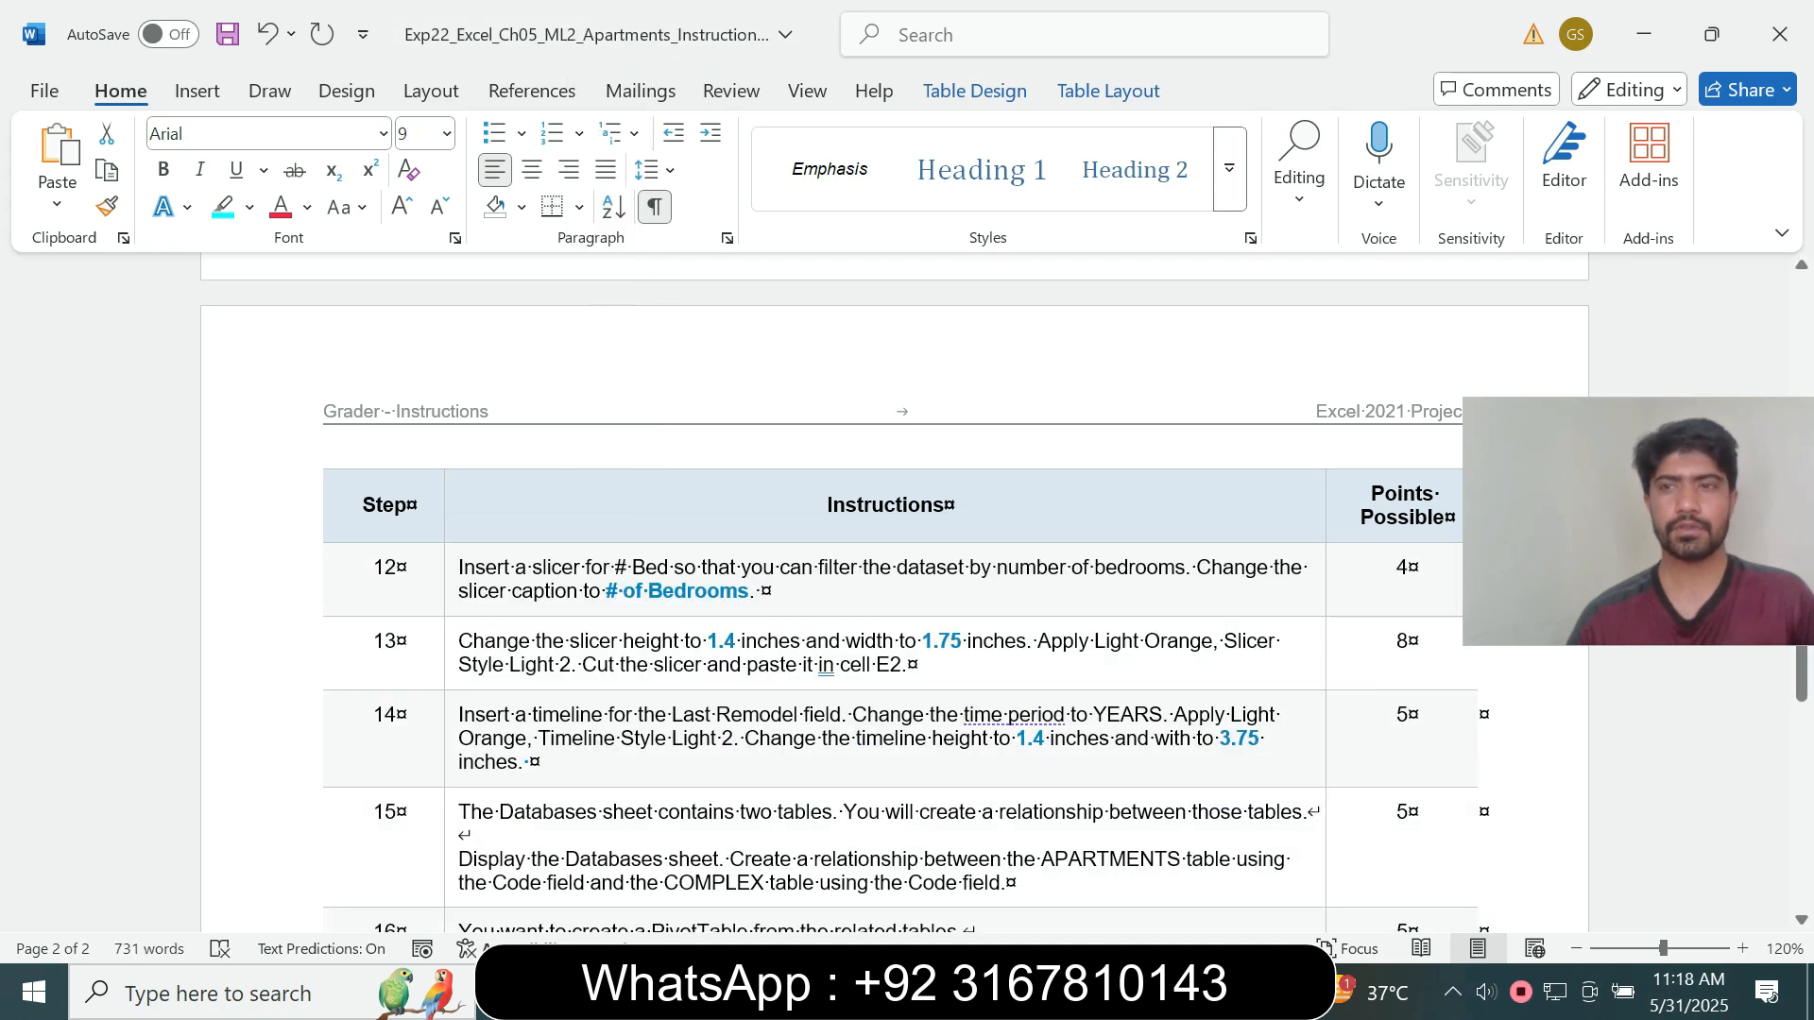
pyautogui.scroll(3, 894, 604)
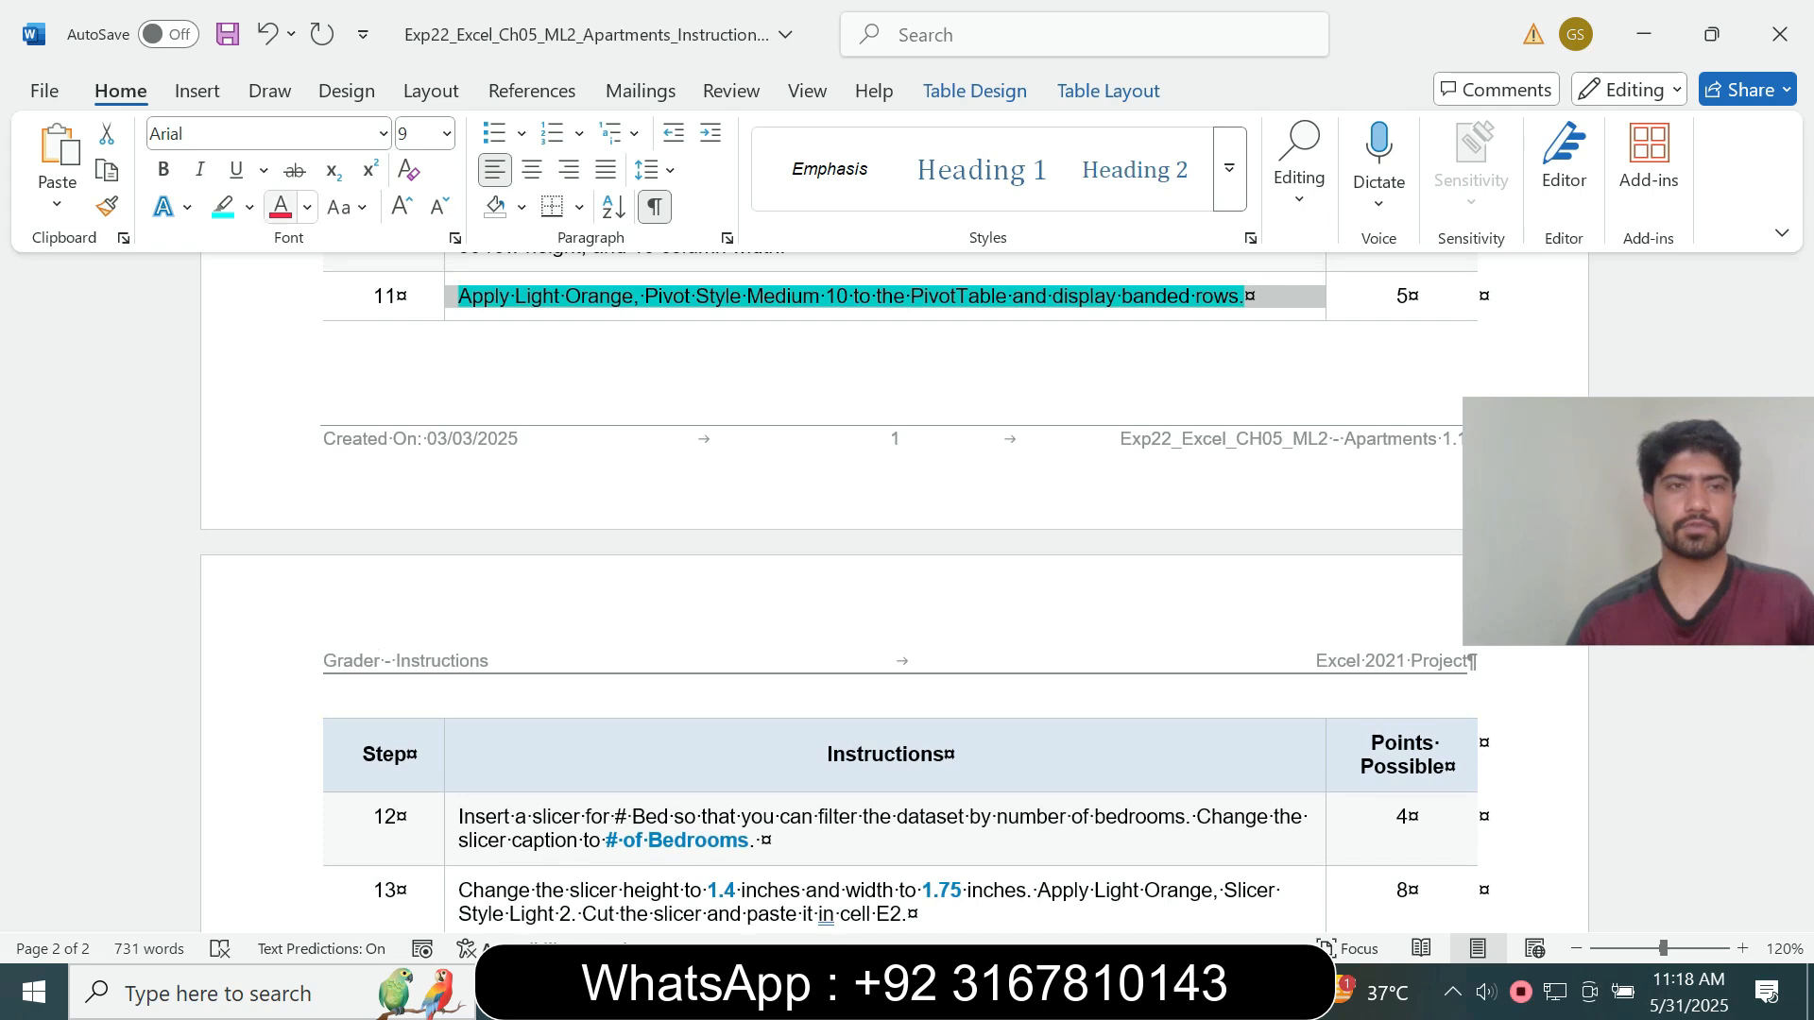
pyautogui.click(249, 207)
pyautogui.click(236, 435)
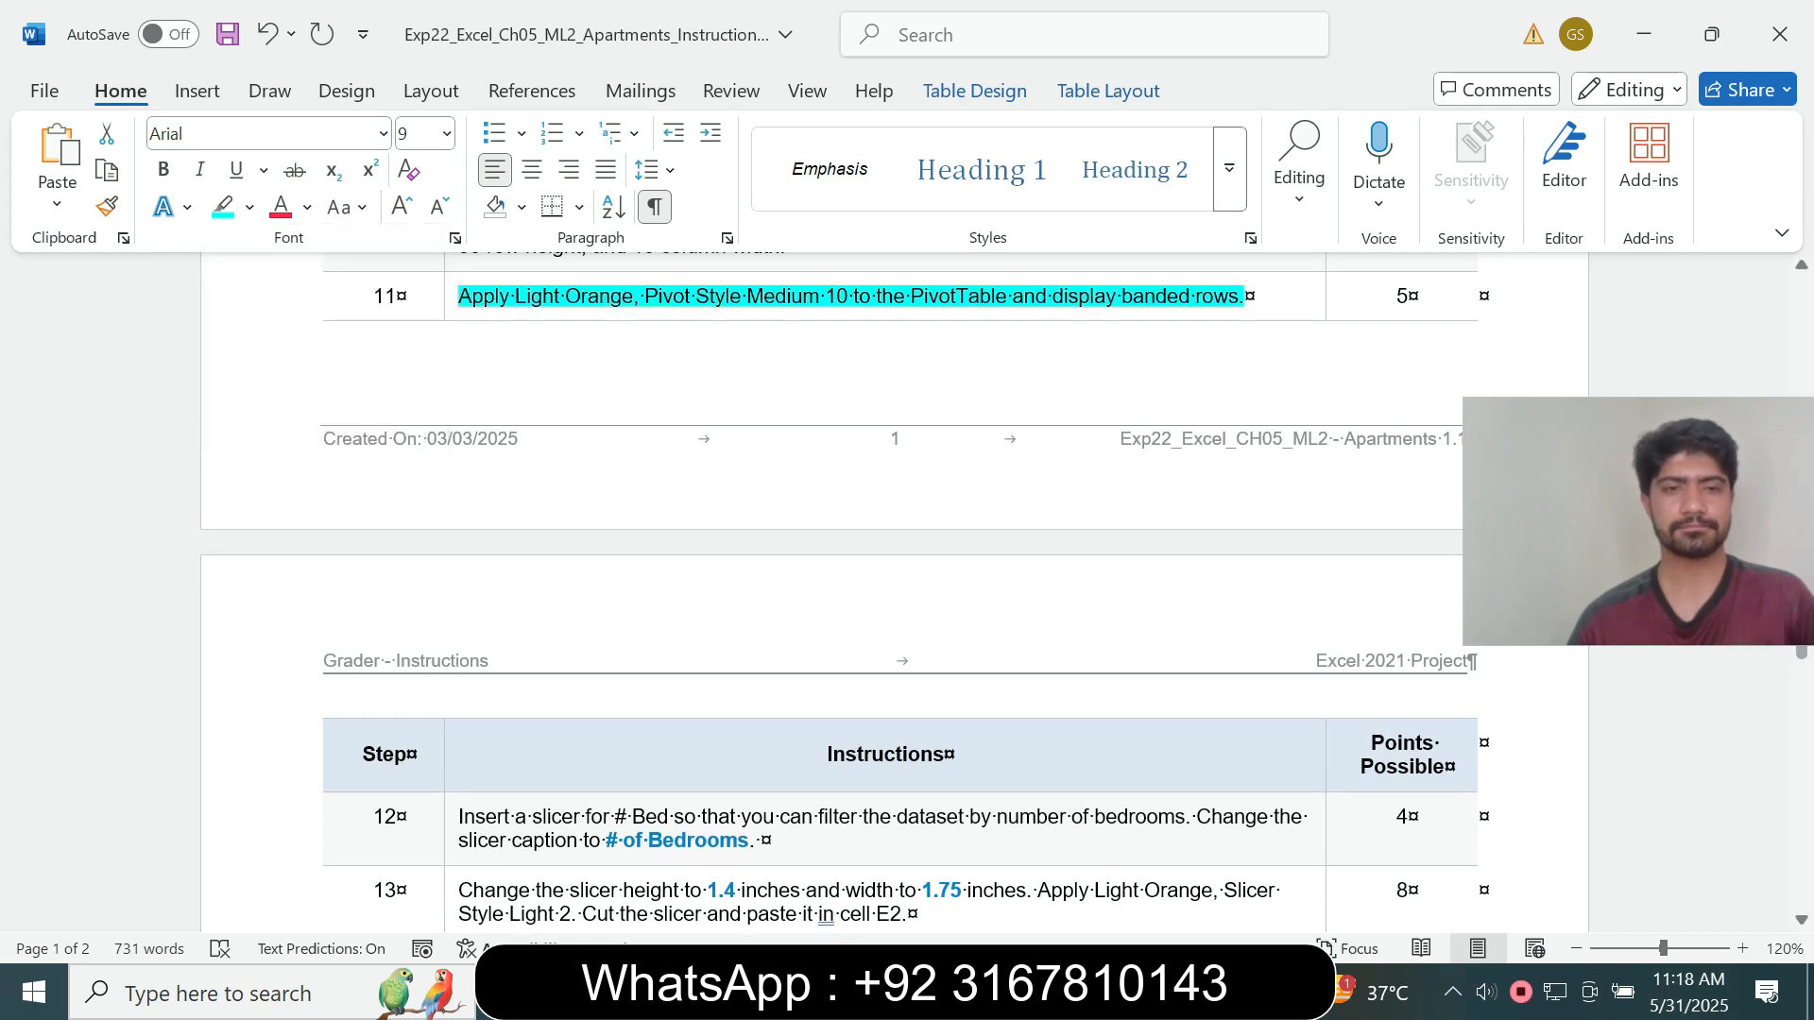
pyautogui.click(1245, 295)
# - Set the step 12 instruction text to 14 pt and highlight it in turquoise
pyautogui.tripleClick(851, 827)
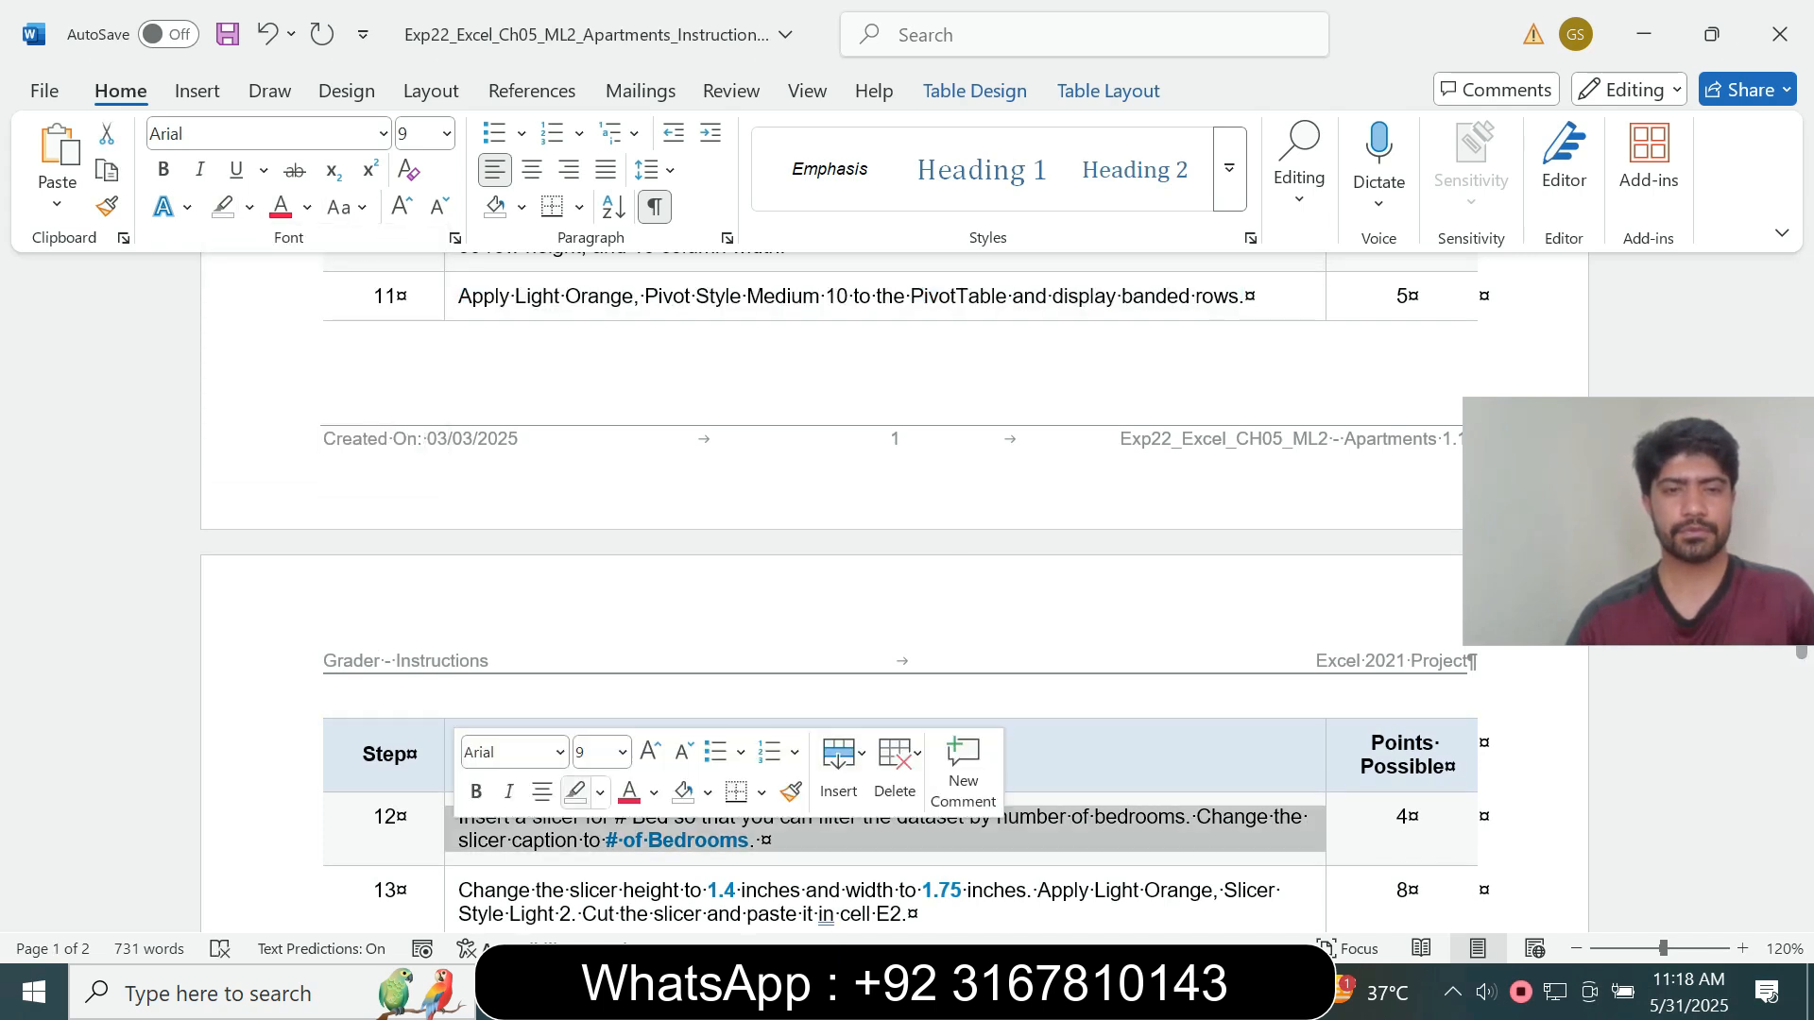
pyautogui.click(623, 752)
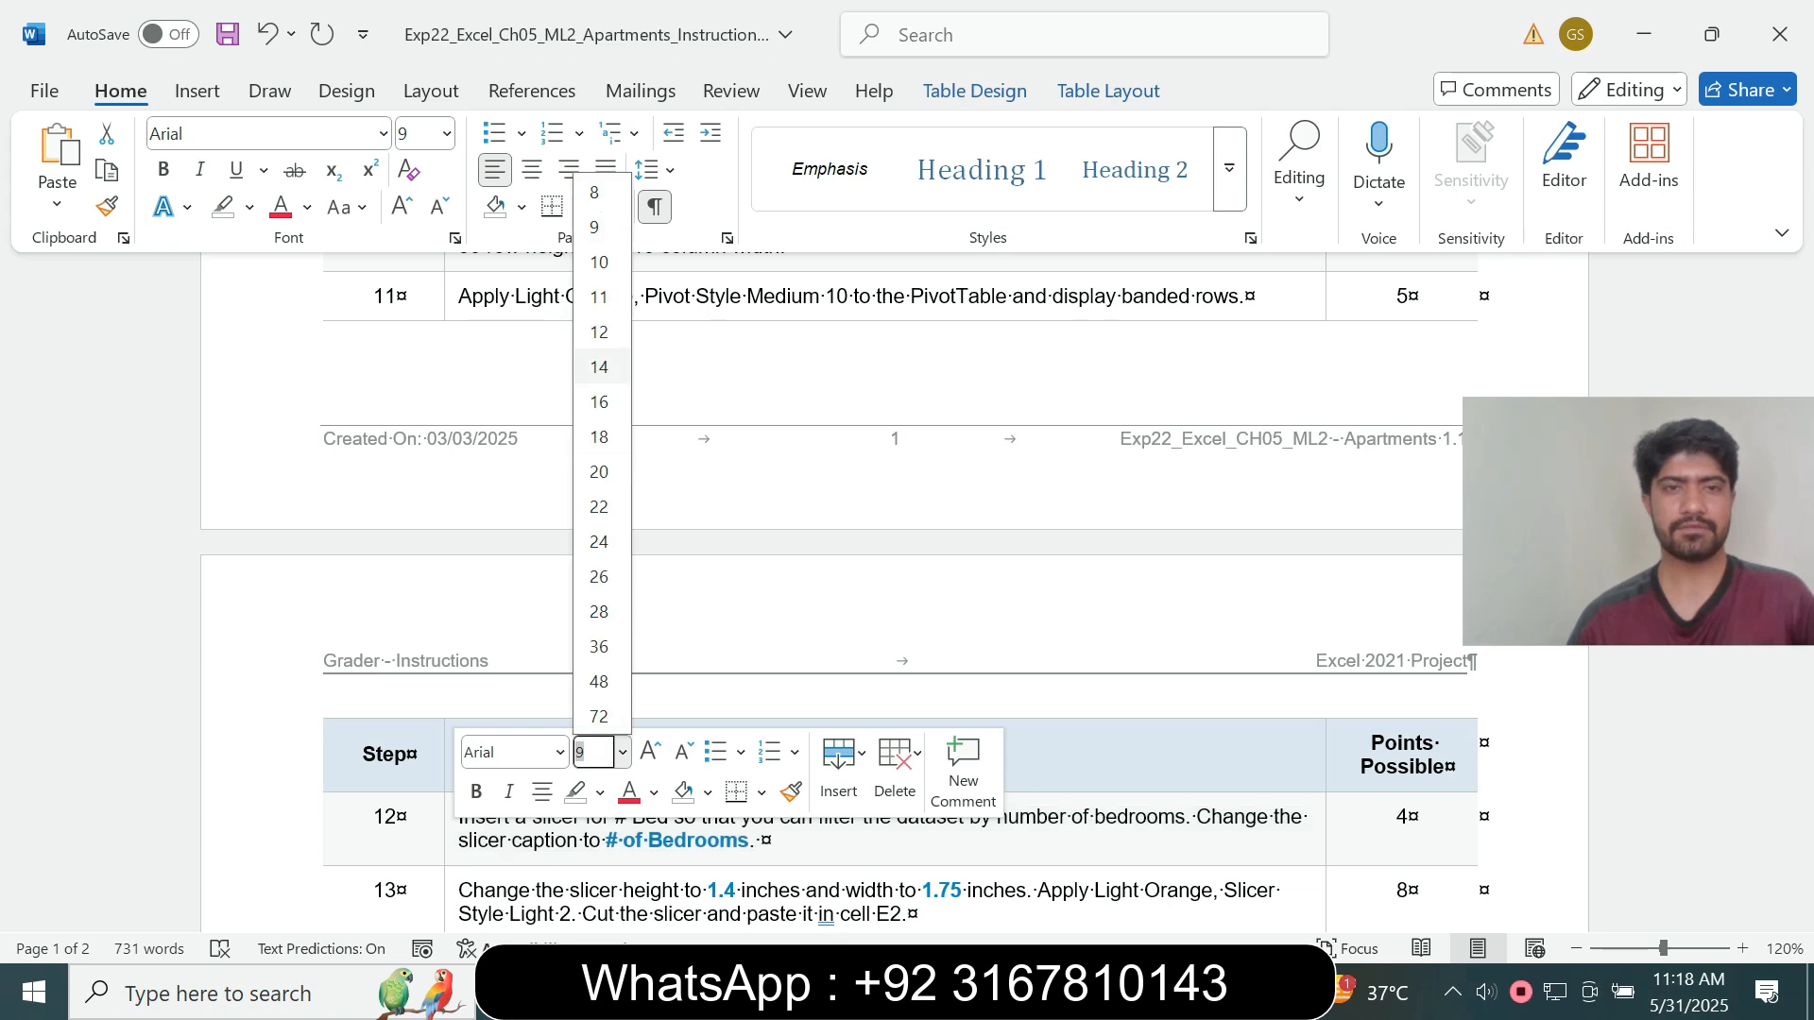
pyautogui.click(599, 366)
pyautogui.click(249, 207)
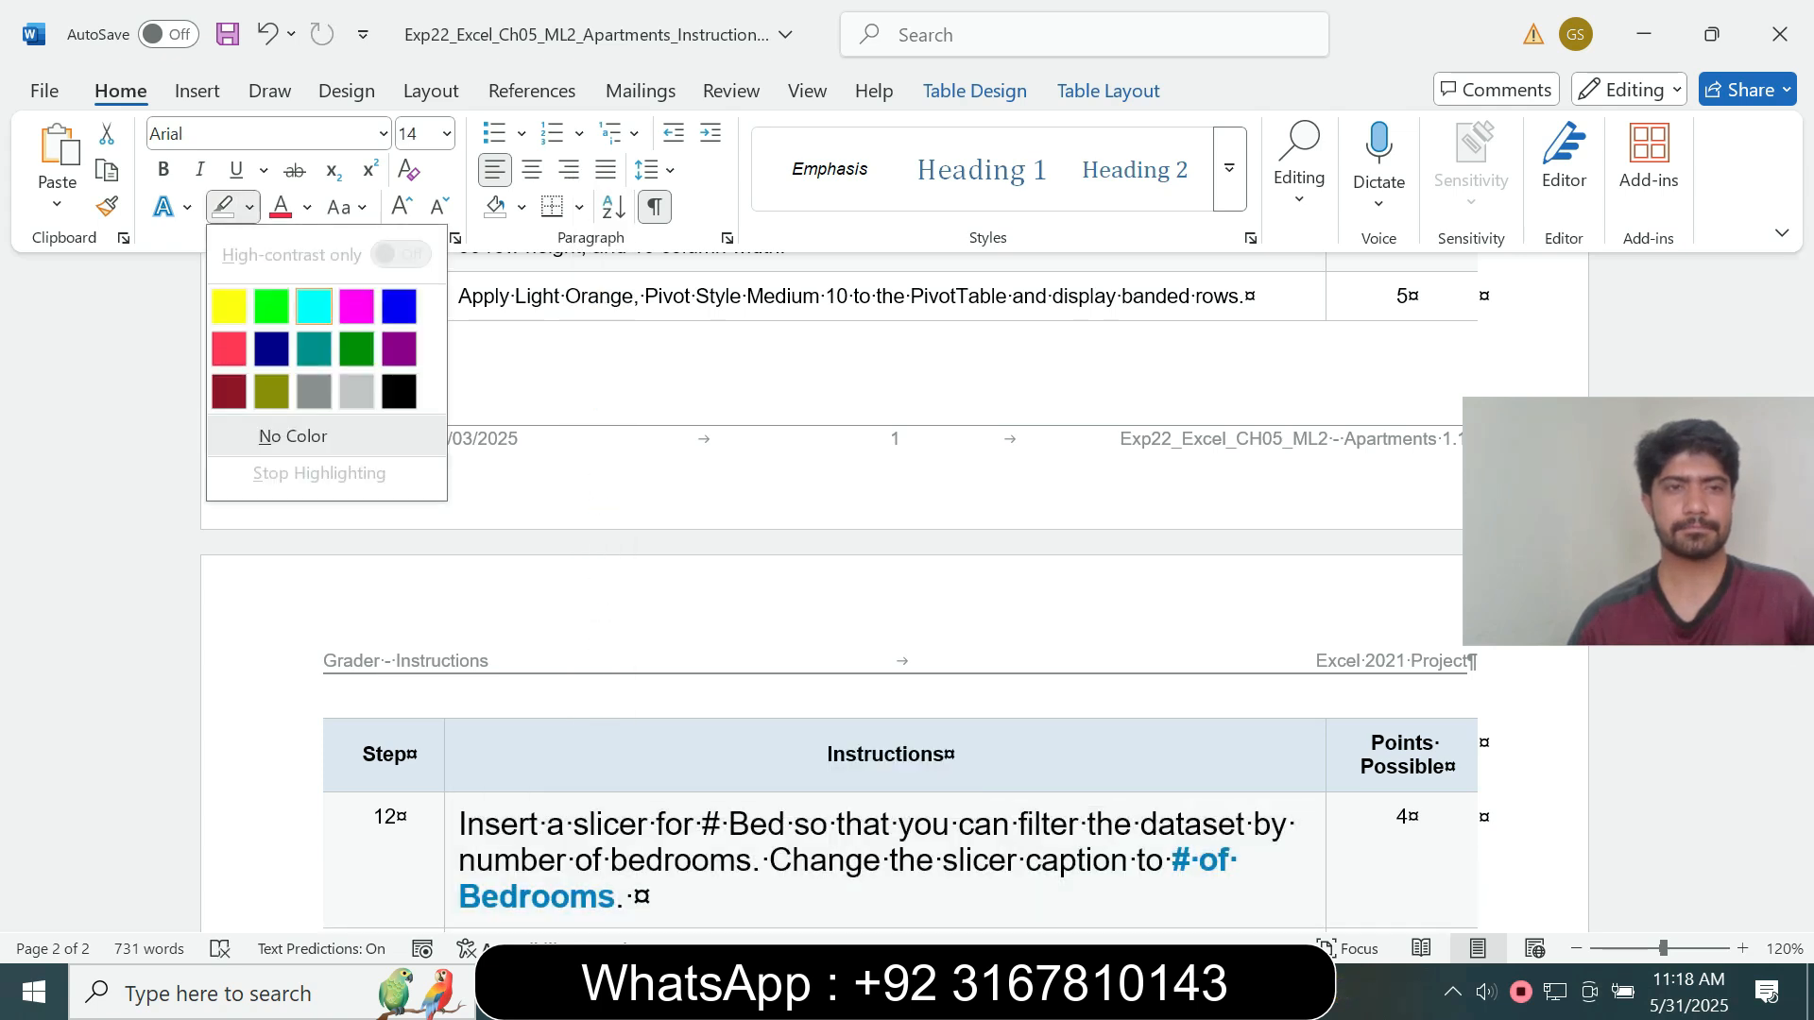
pyautogui.click(314, 305)
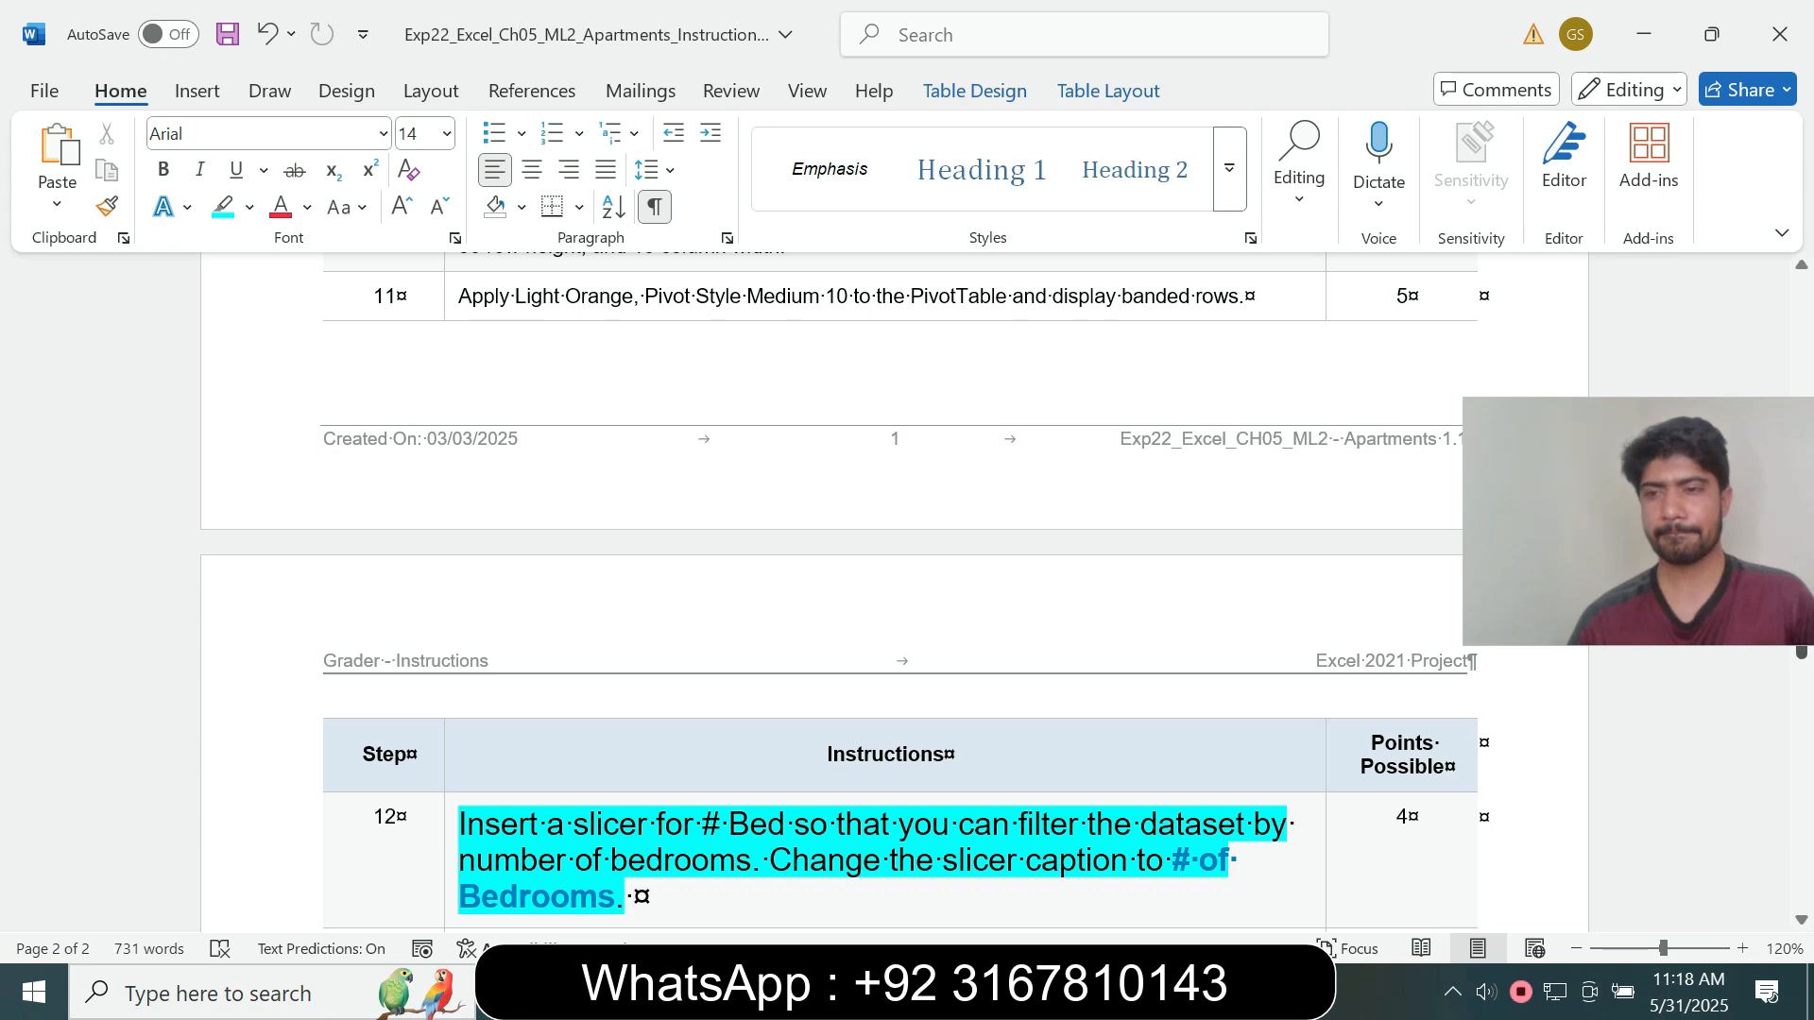
# - Read the slicer field in Word's step 12, and in Excel insert a # Bed slicer for the Rental Revenue PivotTable
pyautogui.scroll(-4, 888, 586)
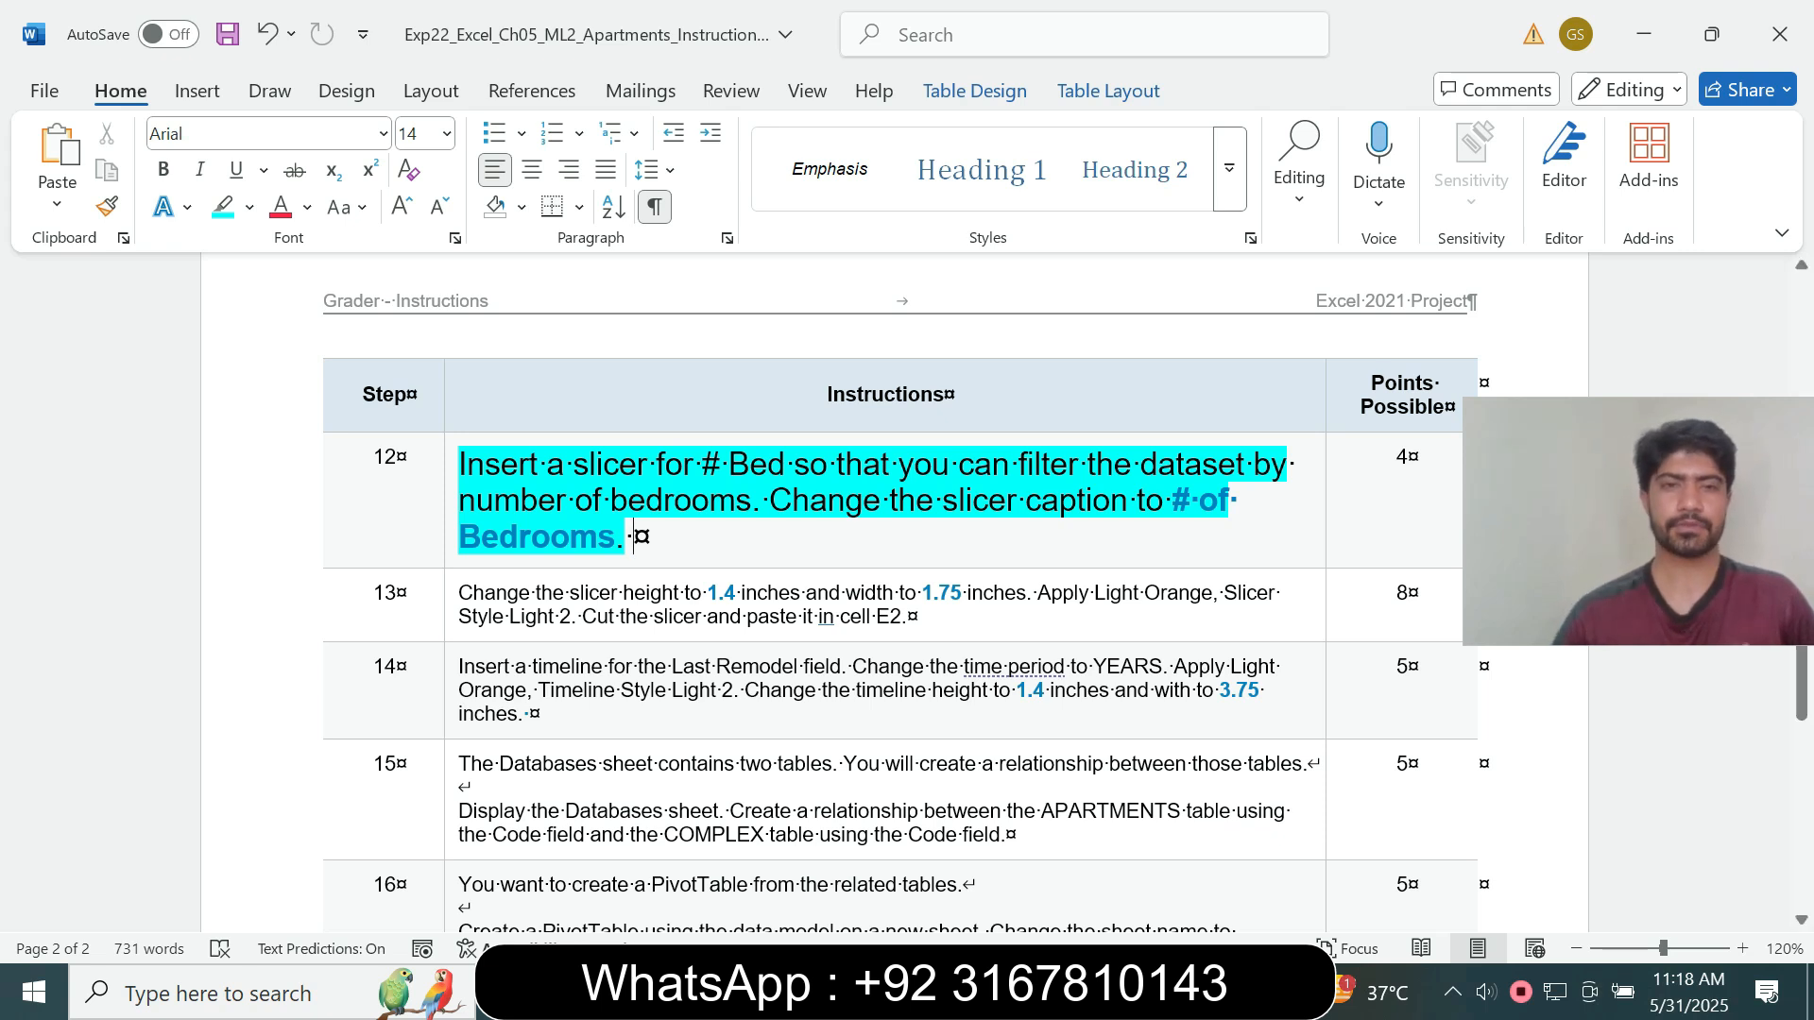
pyautogui.moveTo(546, 466); pyautogui.dragTo(835, 466)
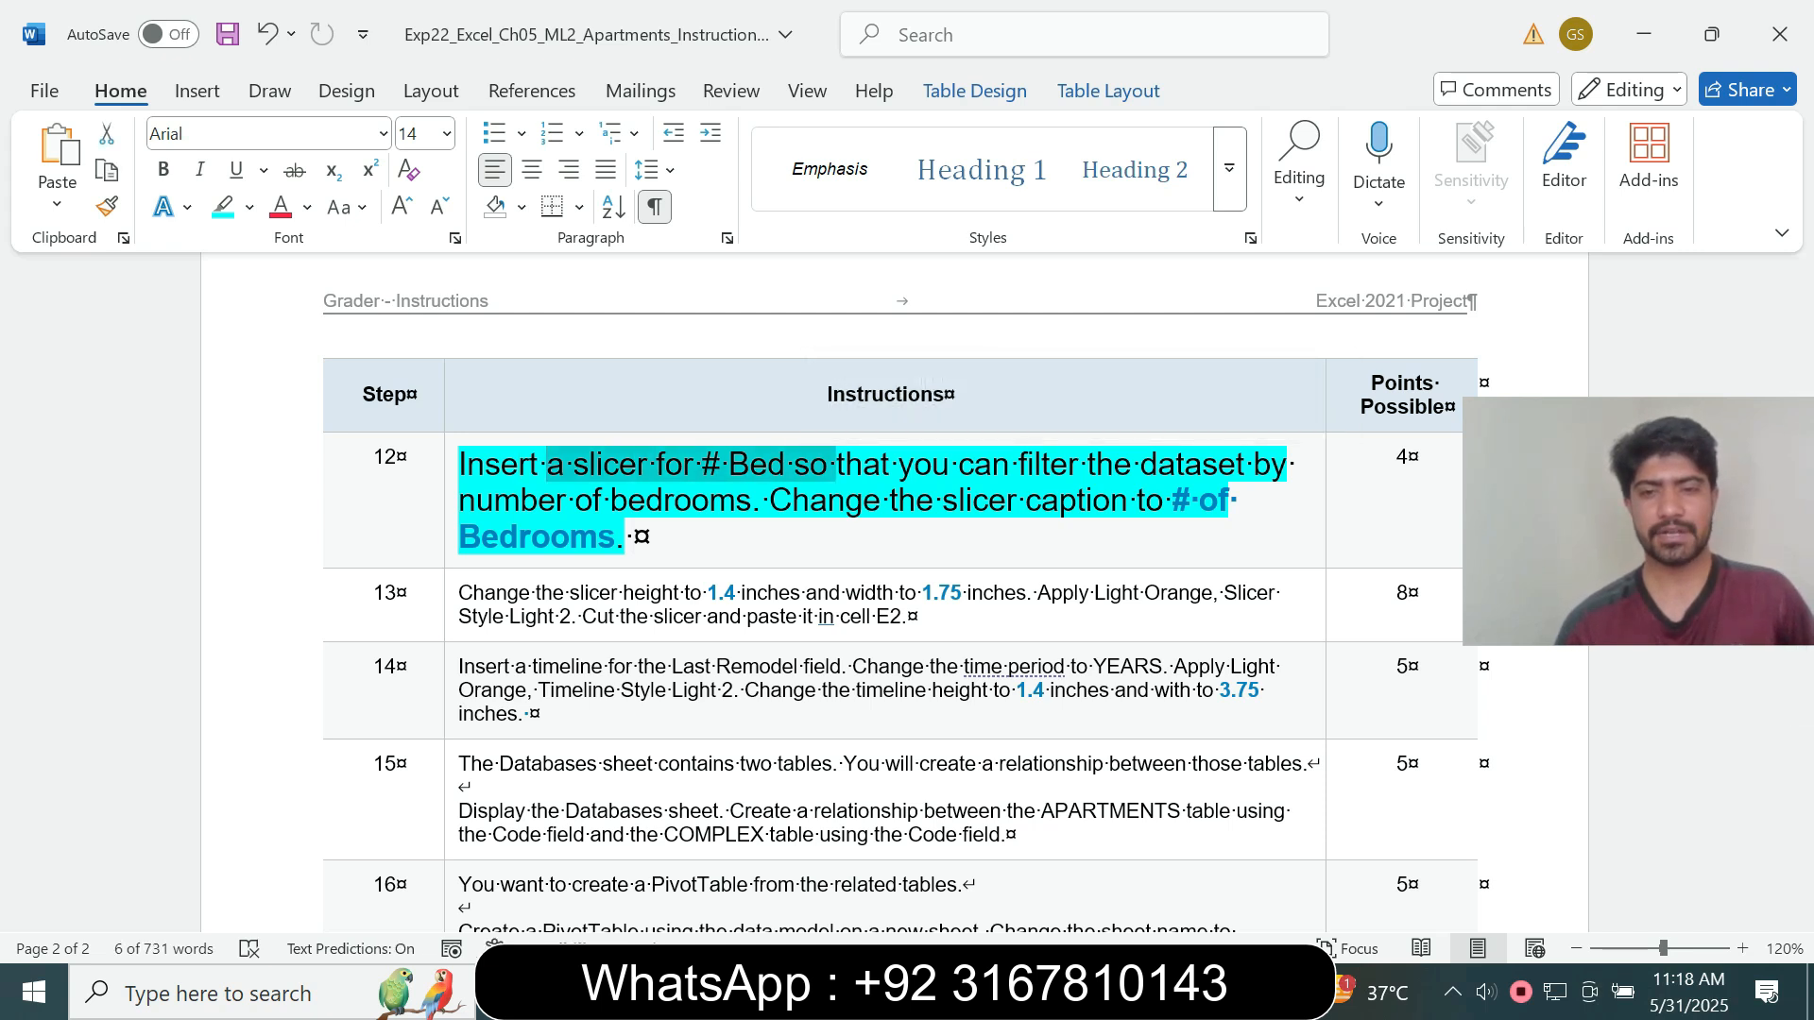
pyautogui.hotkey('alt', 'Tab')
pyautogui.click(336, 649)
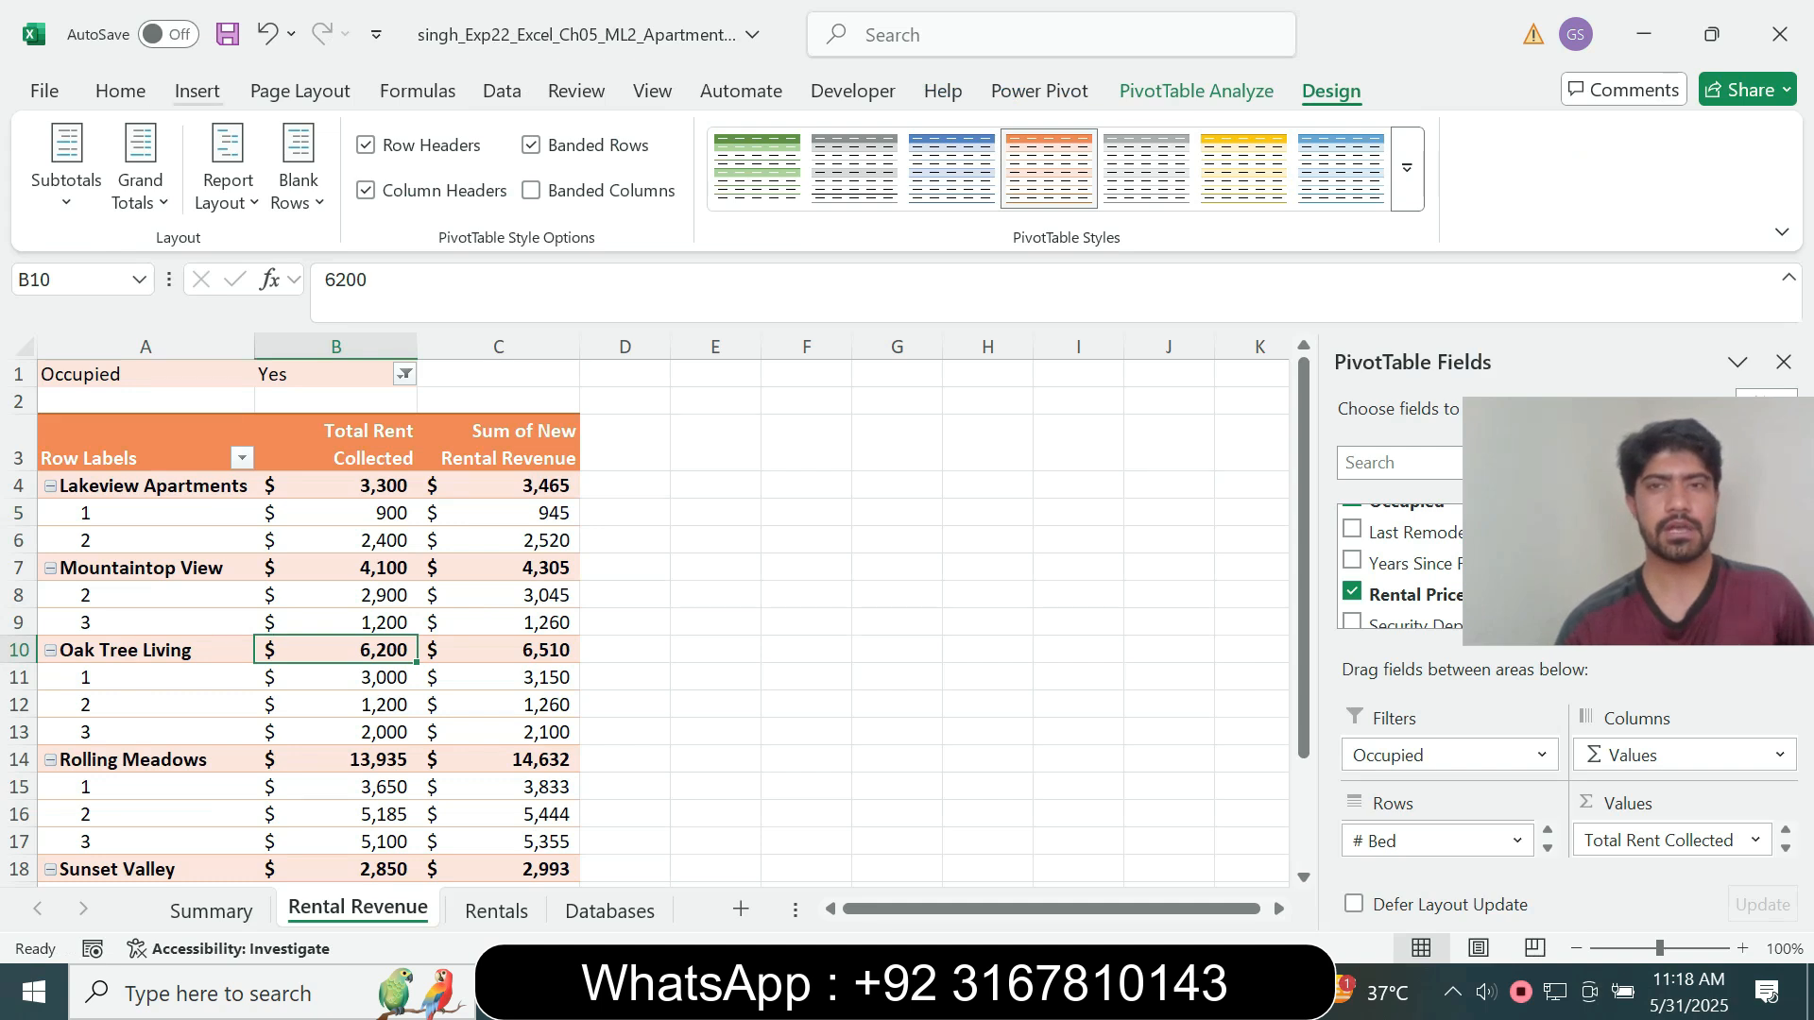
pyautogui.click(196, 91)
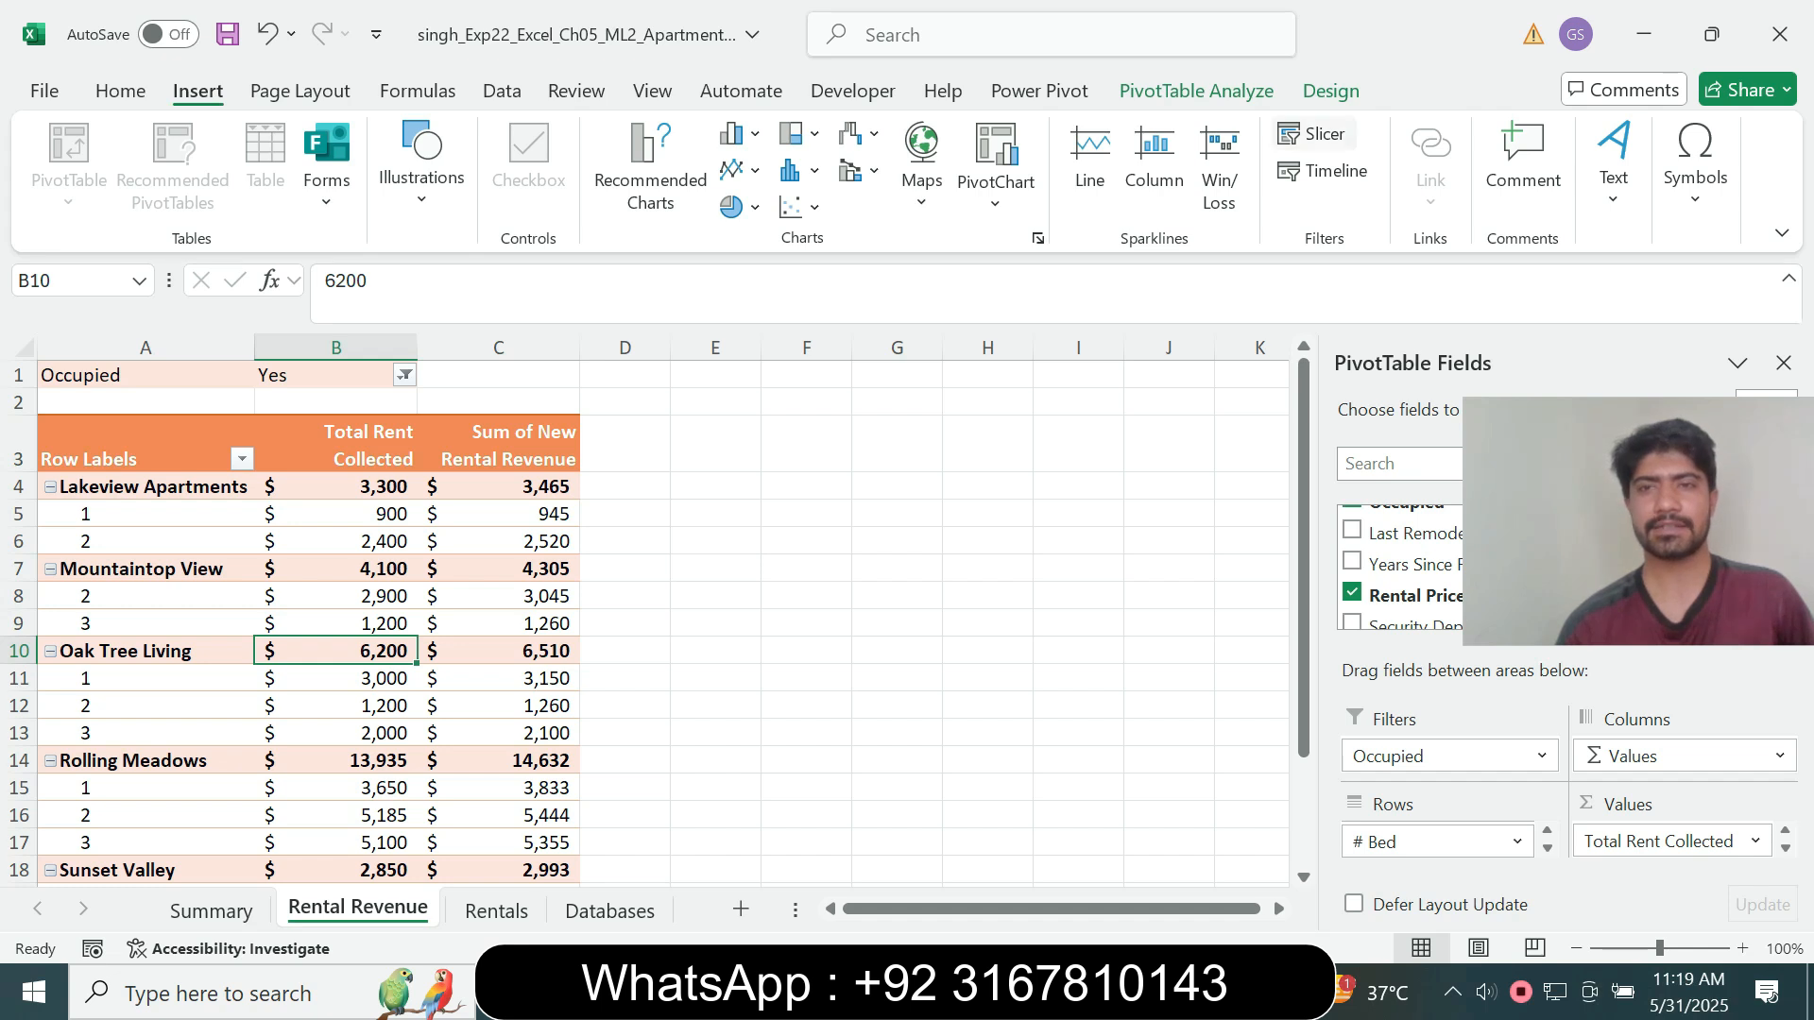
pyautogui.click(1315, 134)
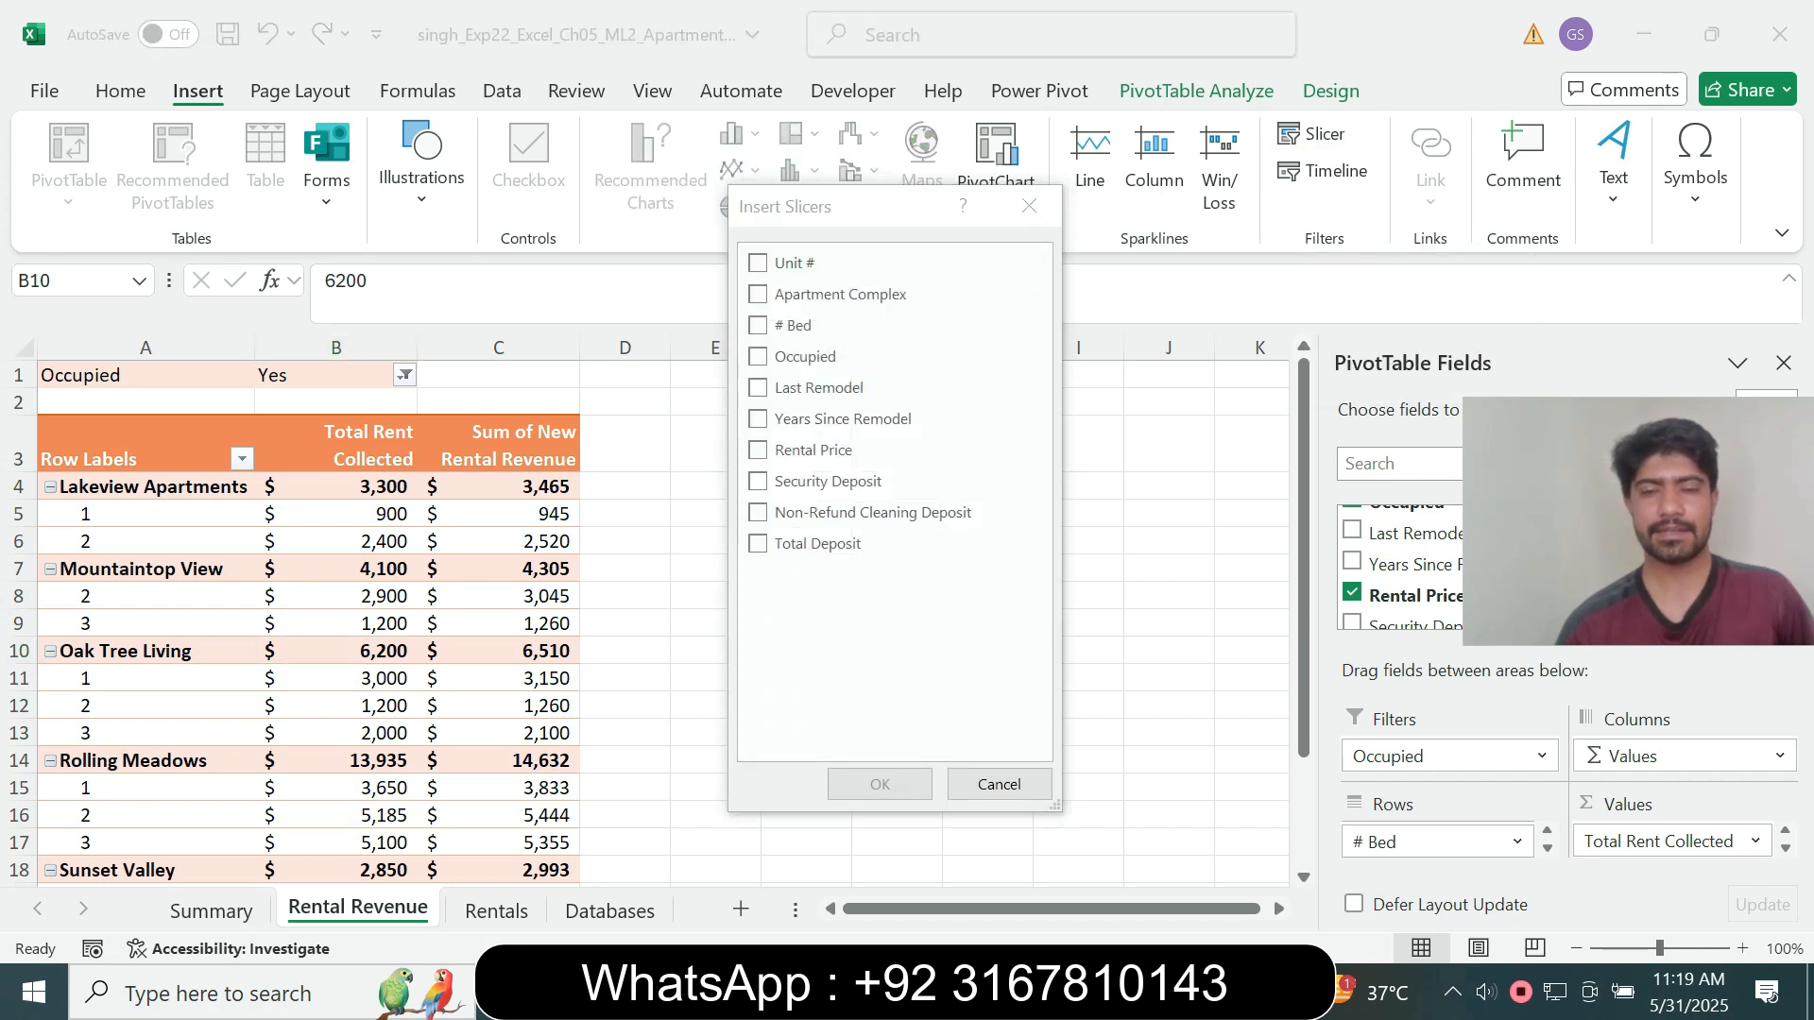
pyautogui.hotkey('alt', 'Tab')
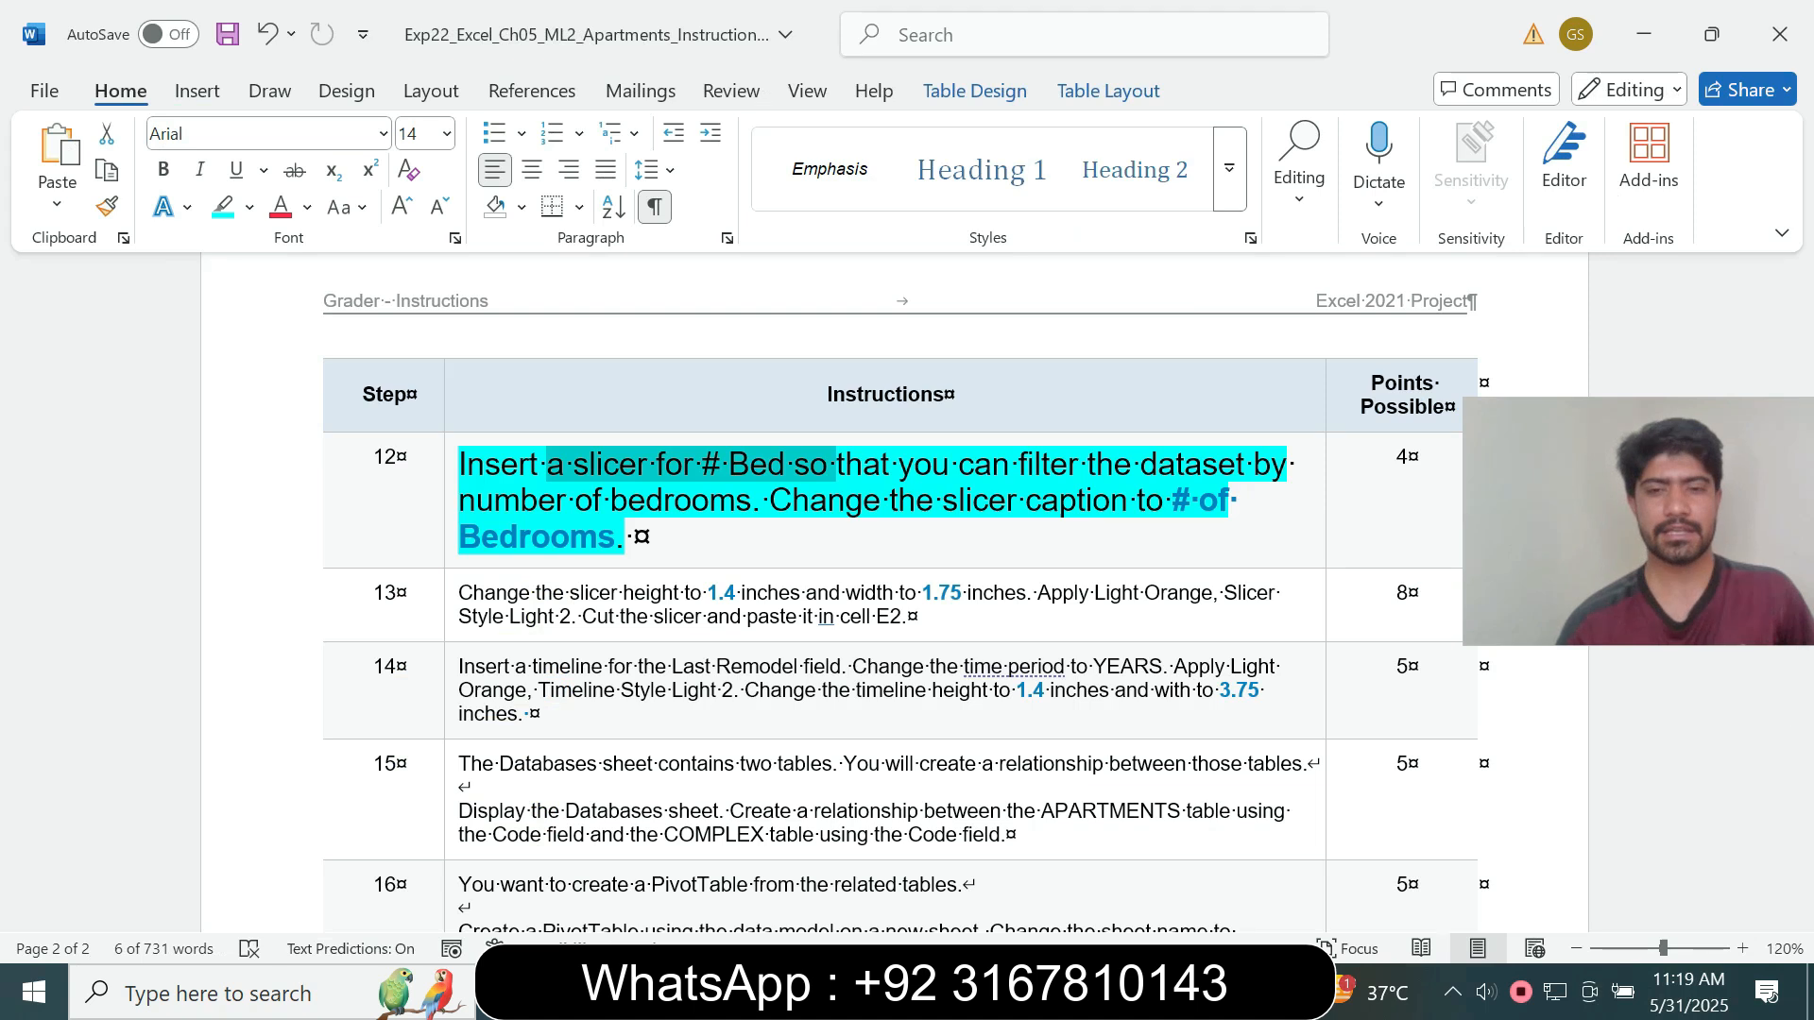
pyautogui.hotkey('alt', 'Tab')
pyautogui.click(758, 325)
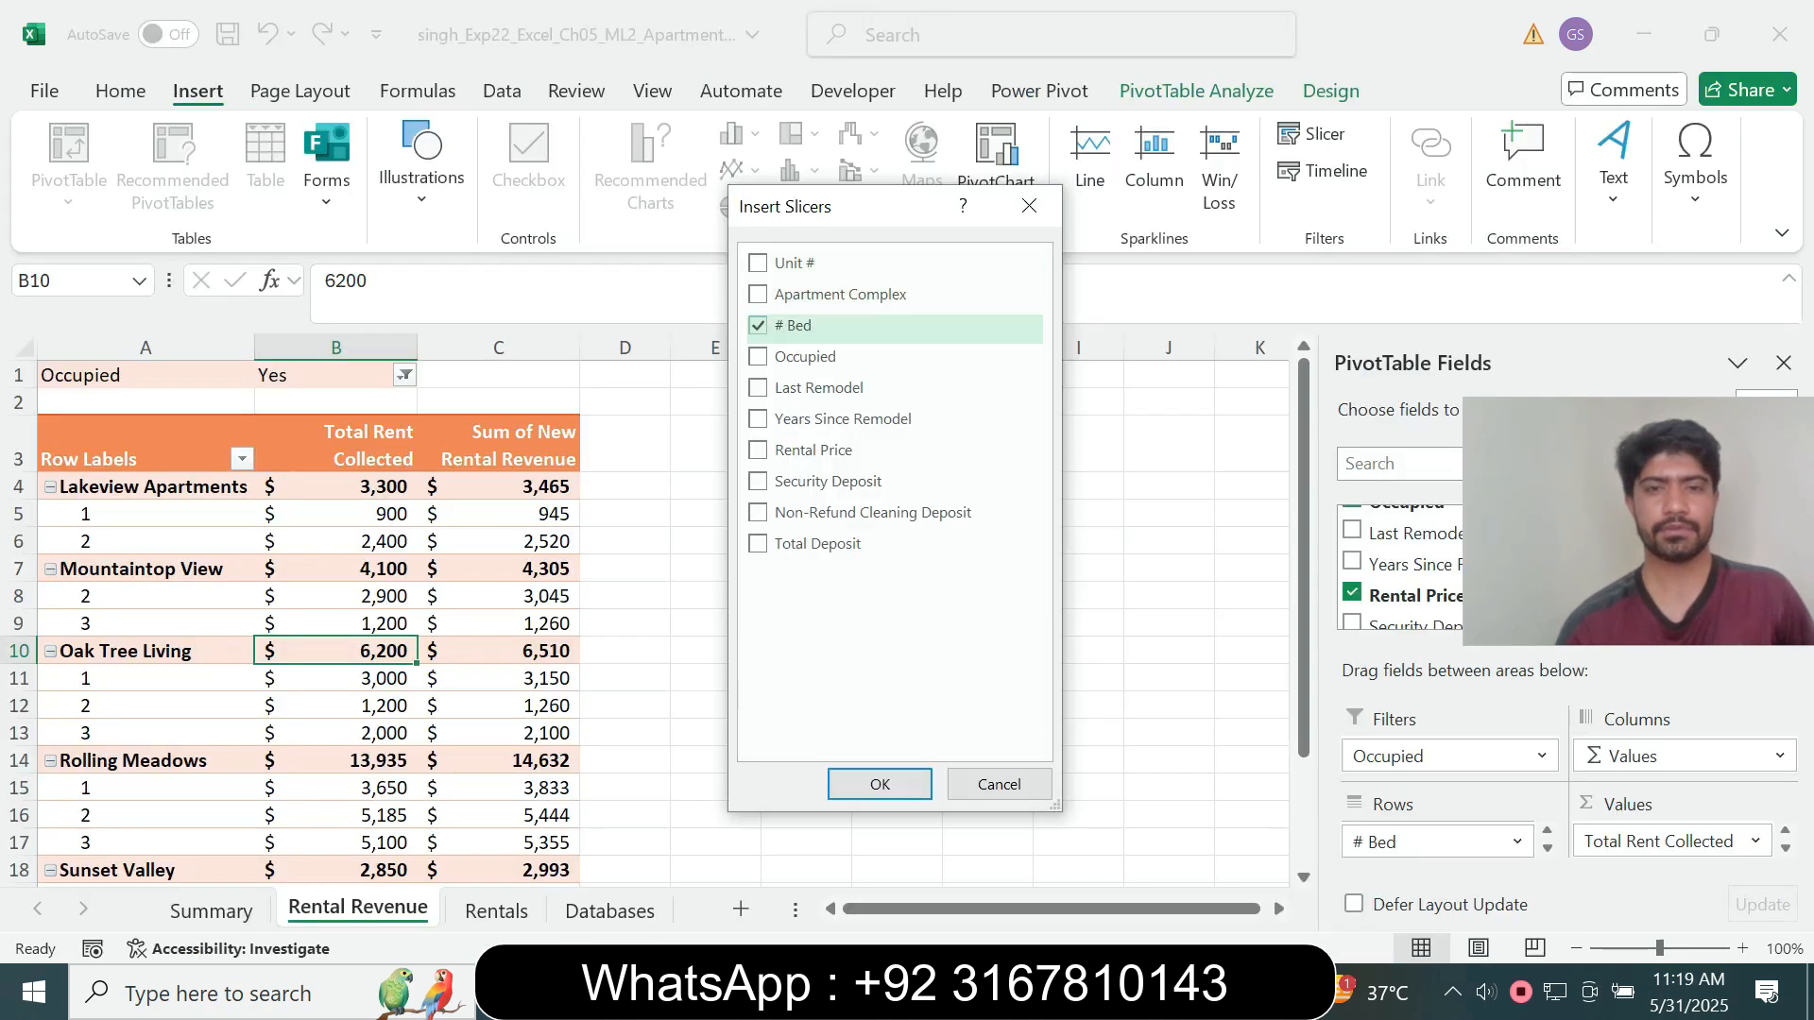
pyautogui.press('Return')
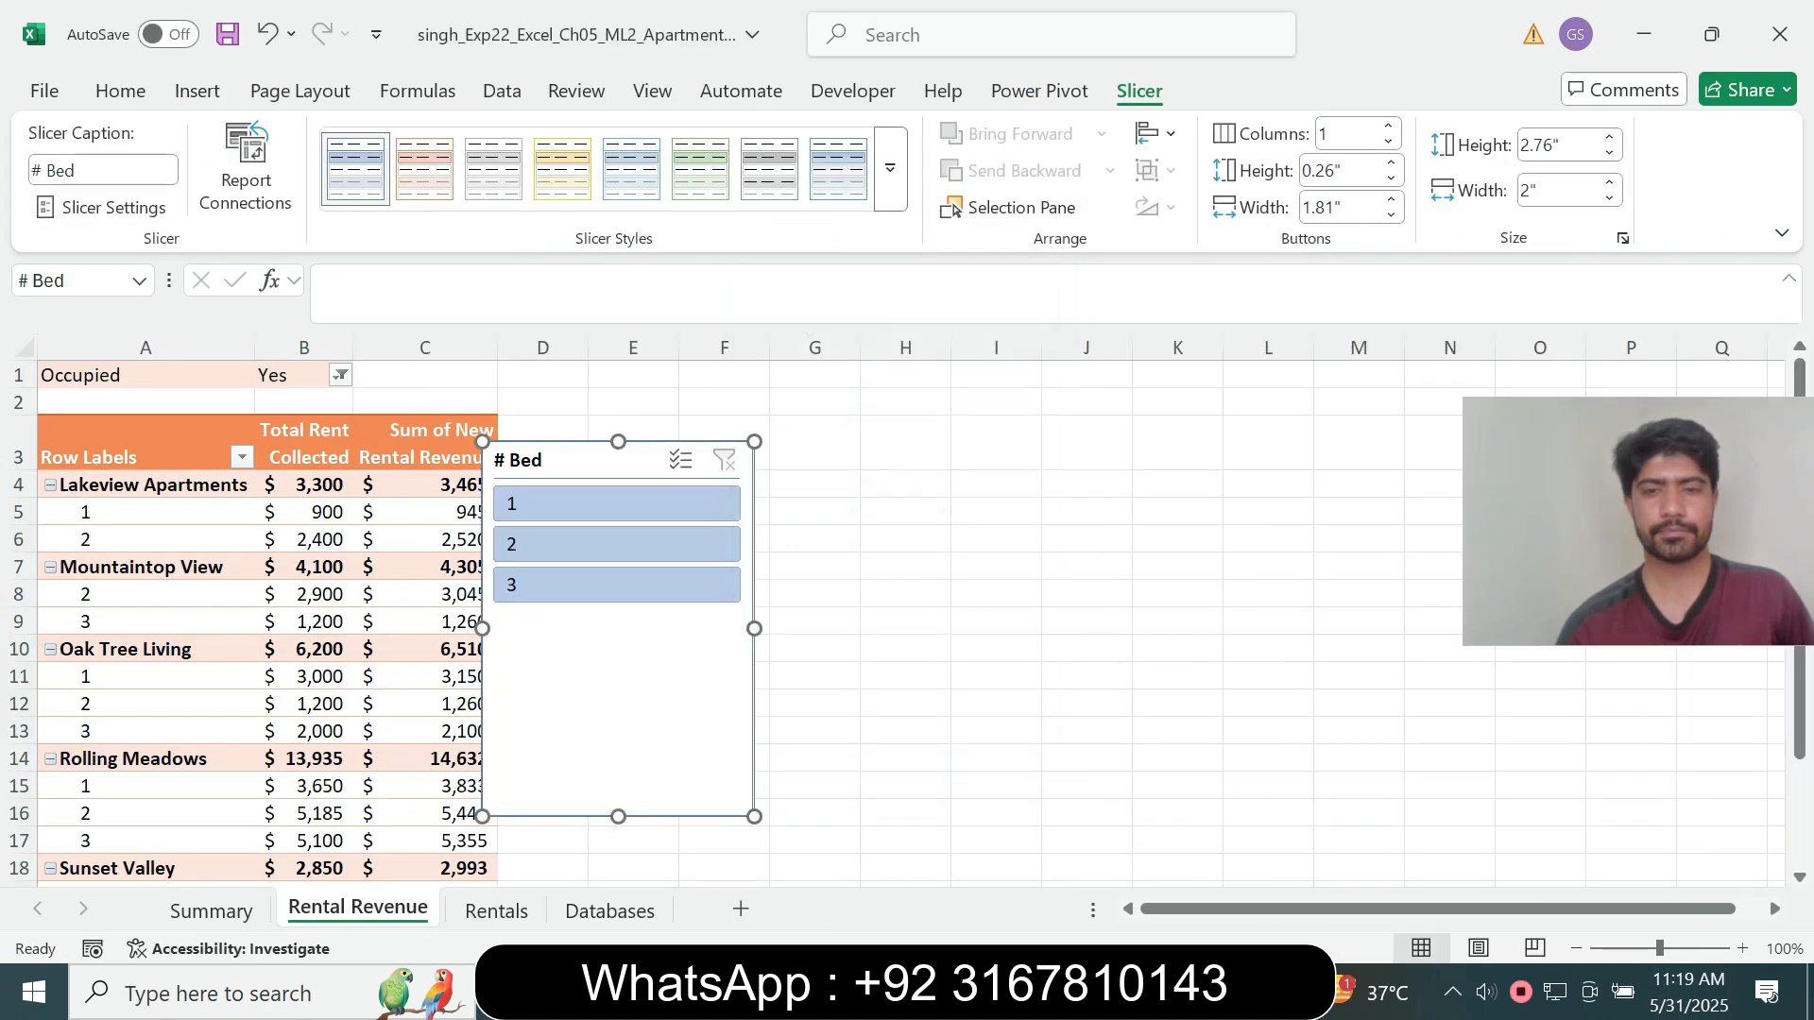
# - Copy the caption text from Word's step 12, and in Excel set the slicer caption to # of Bedrooms
pyautogui.hotkey('alt', 'Tab')
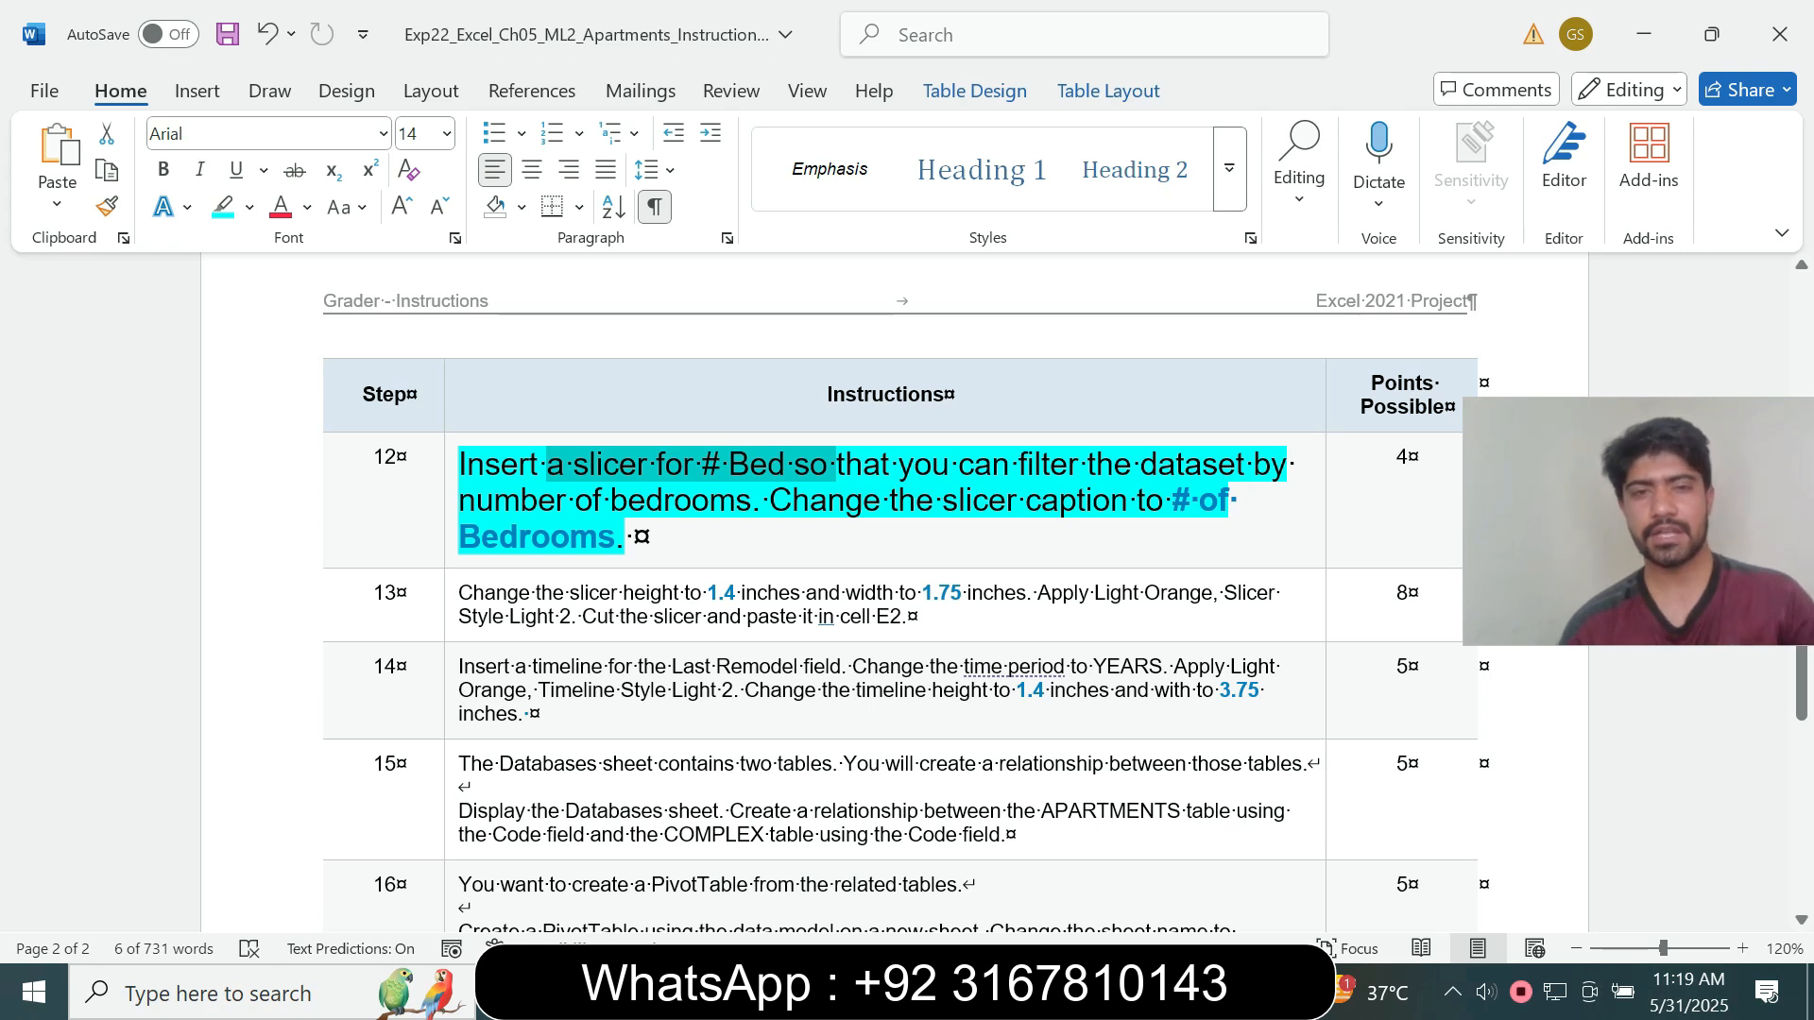
pyautogui.moveTo(635, 537)
pyautogui.mouseDown()
pyautogui.moveTo(1138, 500)
pyautogui.moveTo(1138, 605)
pyautogui.moveTo(1138, 537)
pyautogui.moveTo(1172, 501)
pyautogui.moveTo(622, 536)
pyautogui.mouseUp()
pyautogui.hotkey('ctrl', 'c')
pyautogui.click(635, 537)
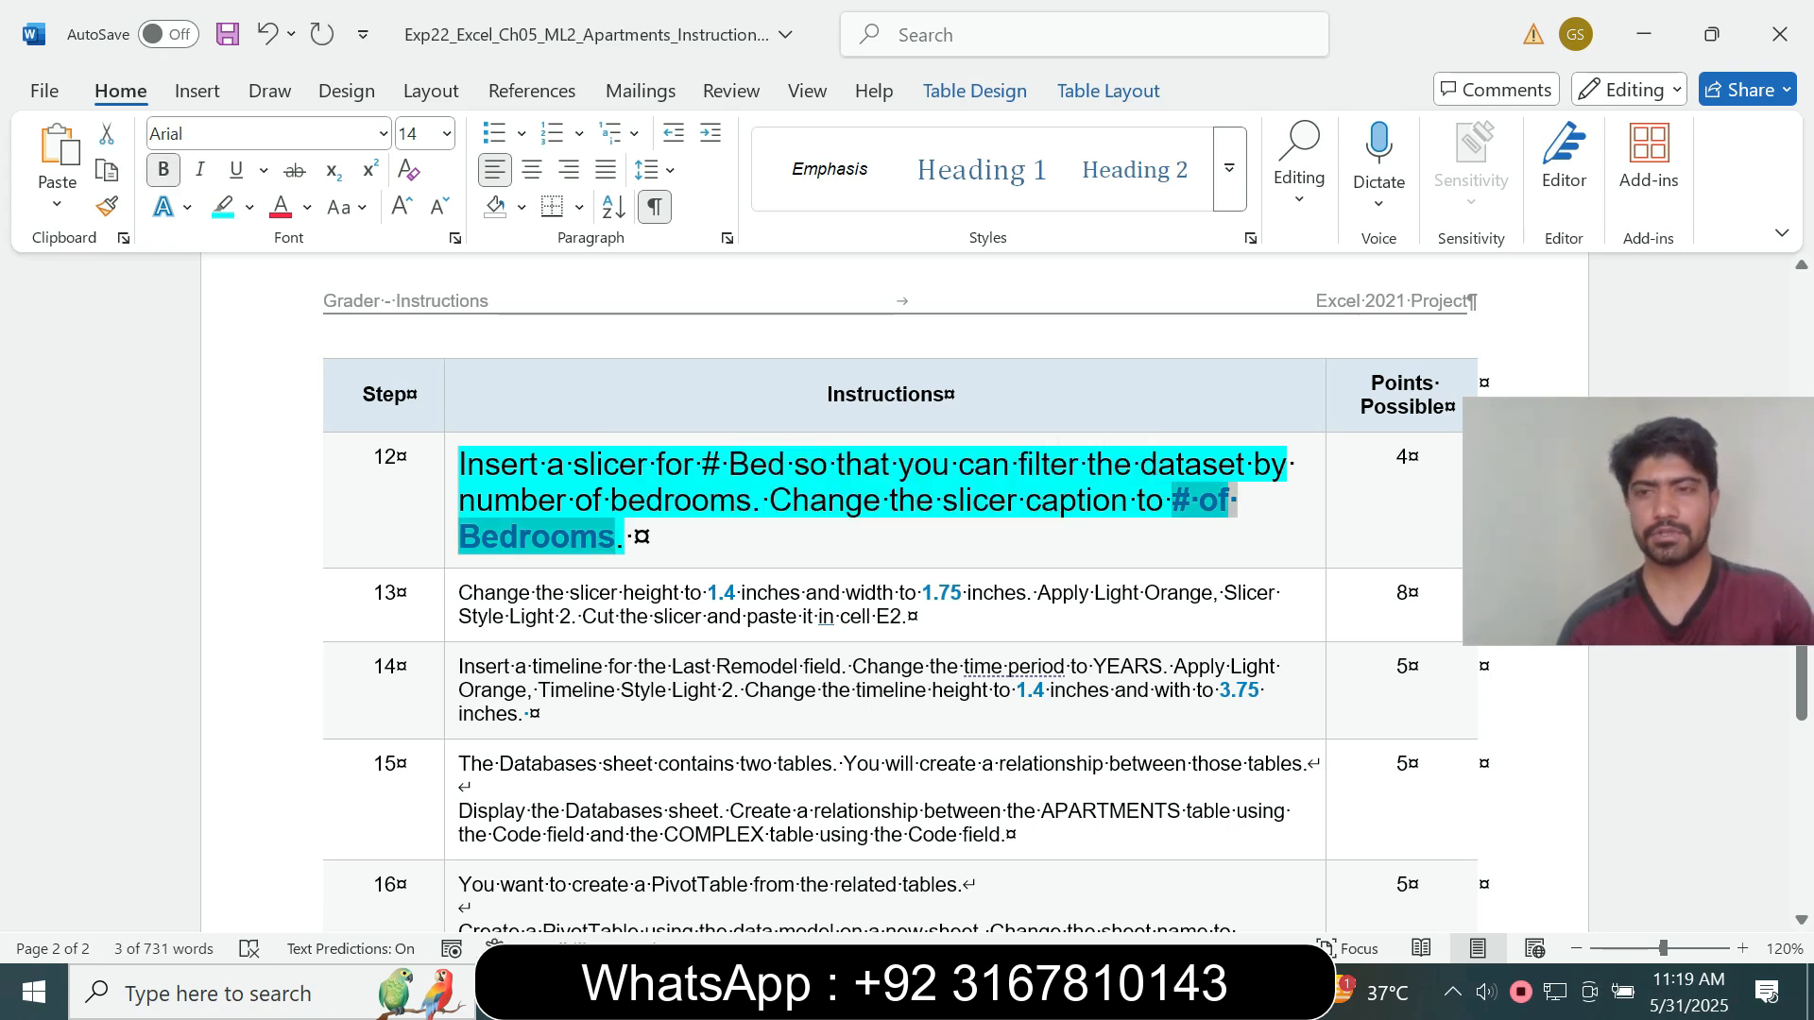
pyautogui.hotkey('alt', 'Tab')
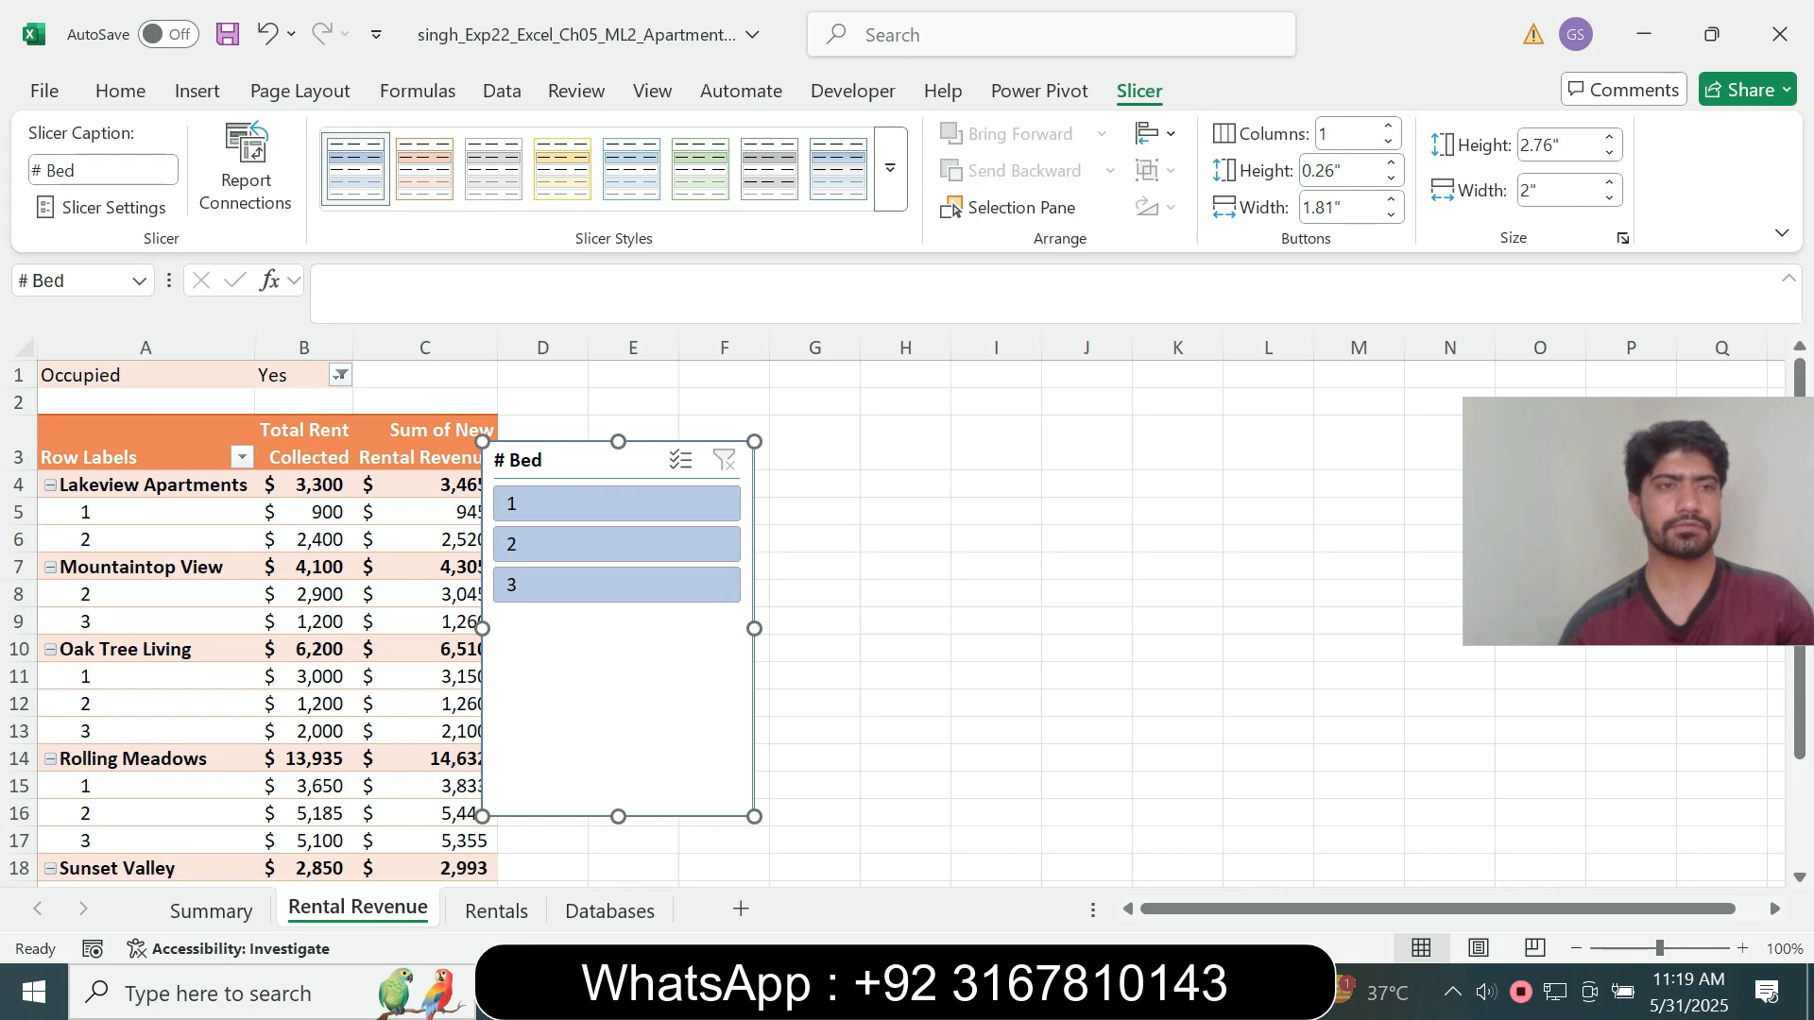
pyautogui.click(104, 170)
pyautogui.hotkey('ctrl', 'v')
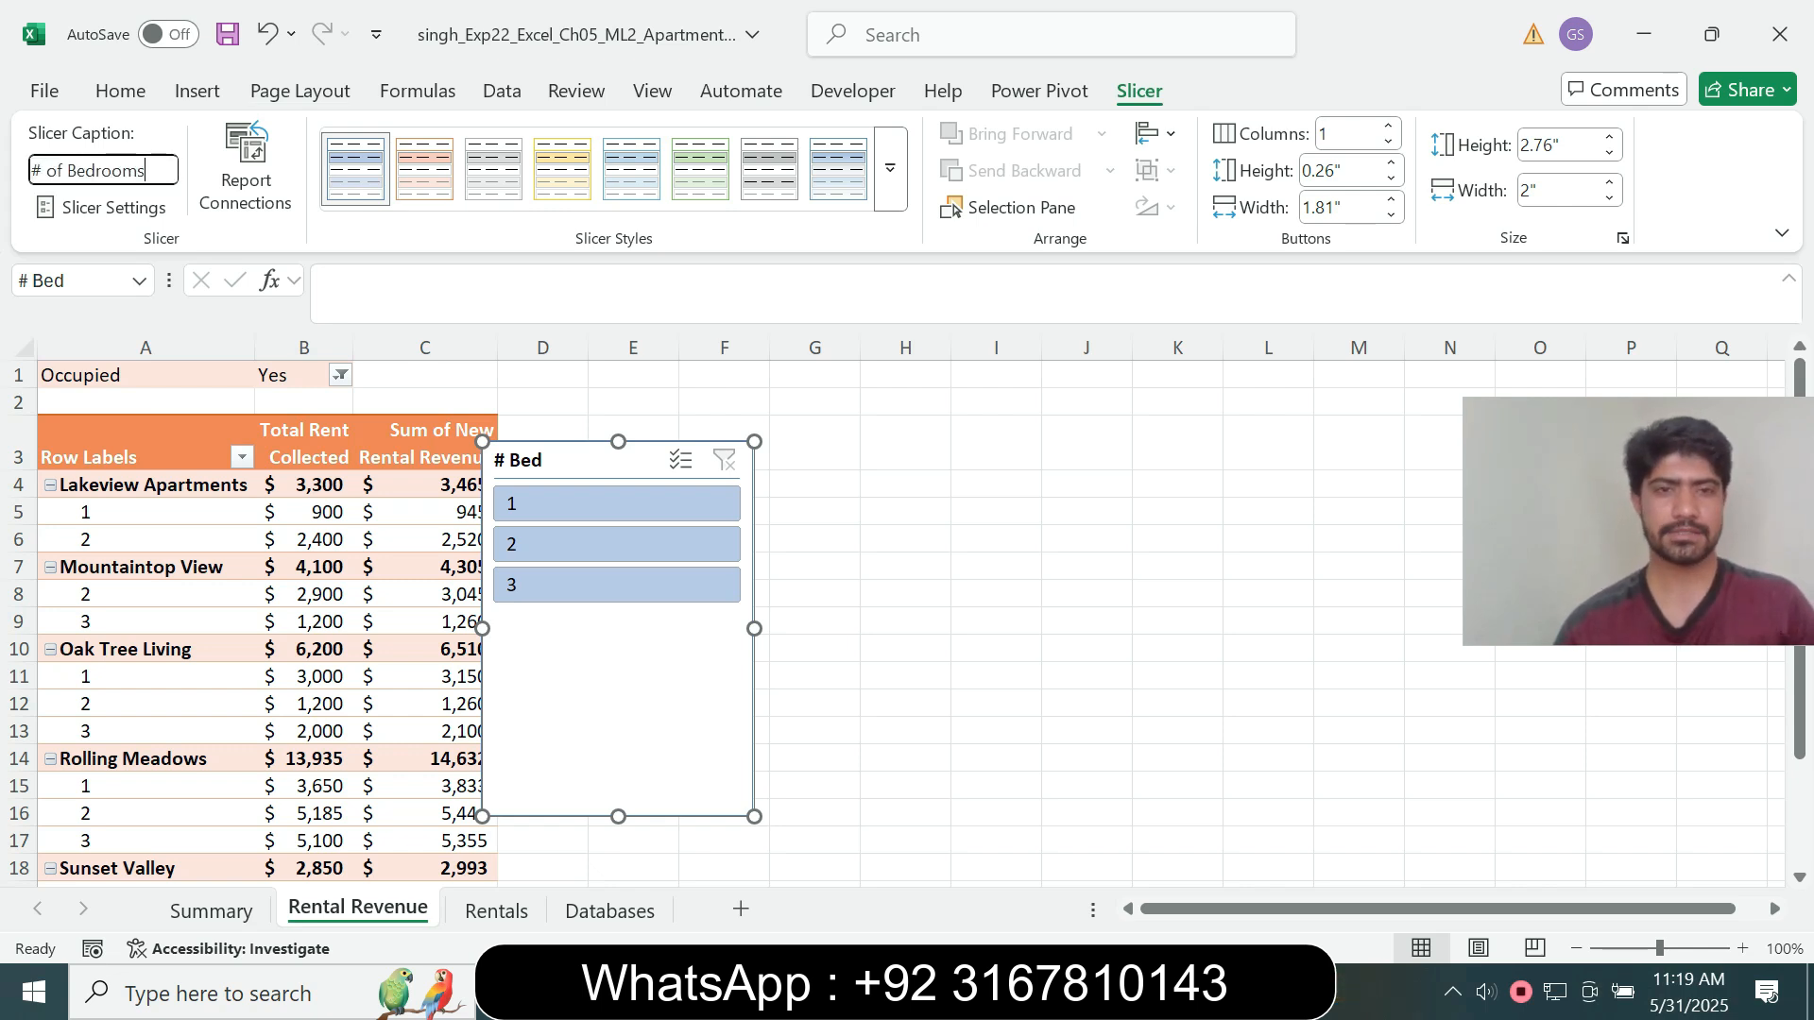
pyautogui.press('Return')
# - Switch to Word, set the step 12 instruction text to 9 pt and remove its highlight
pyautogui.hotkey('alt', 'Tab')
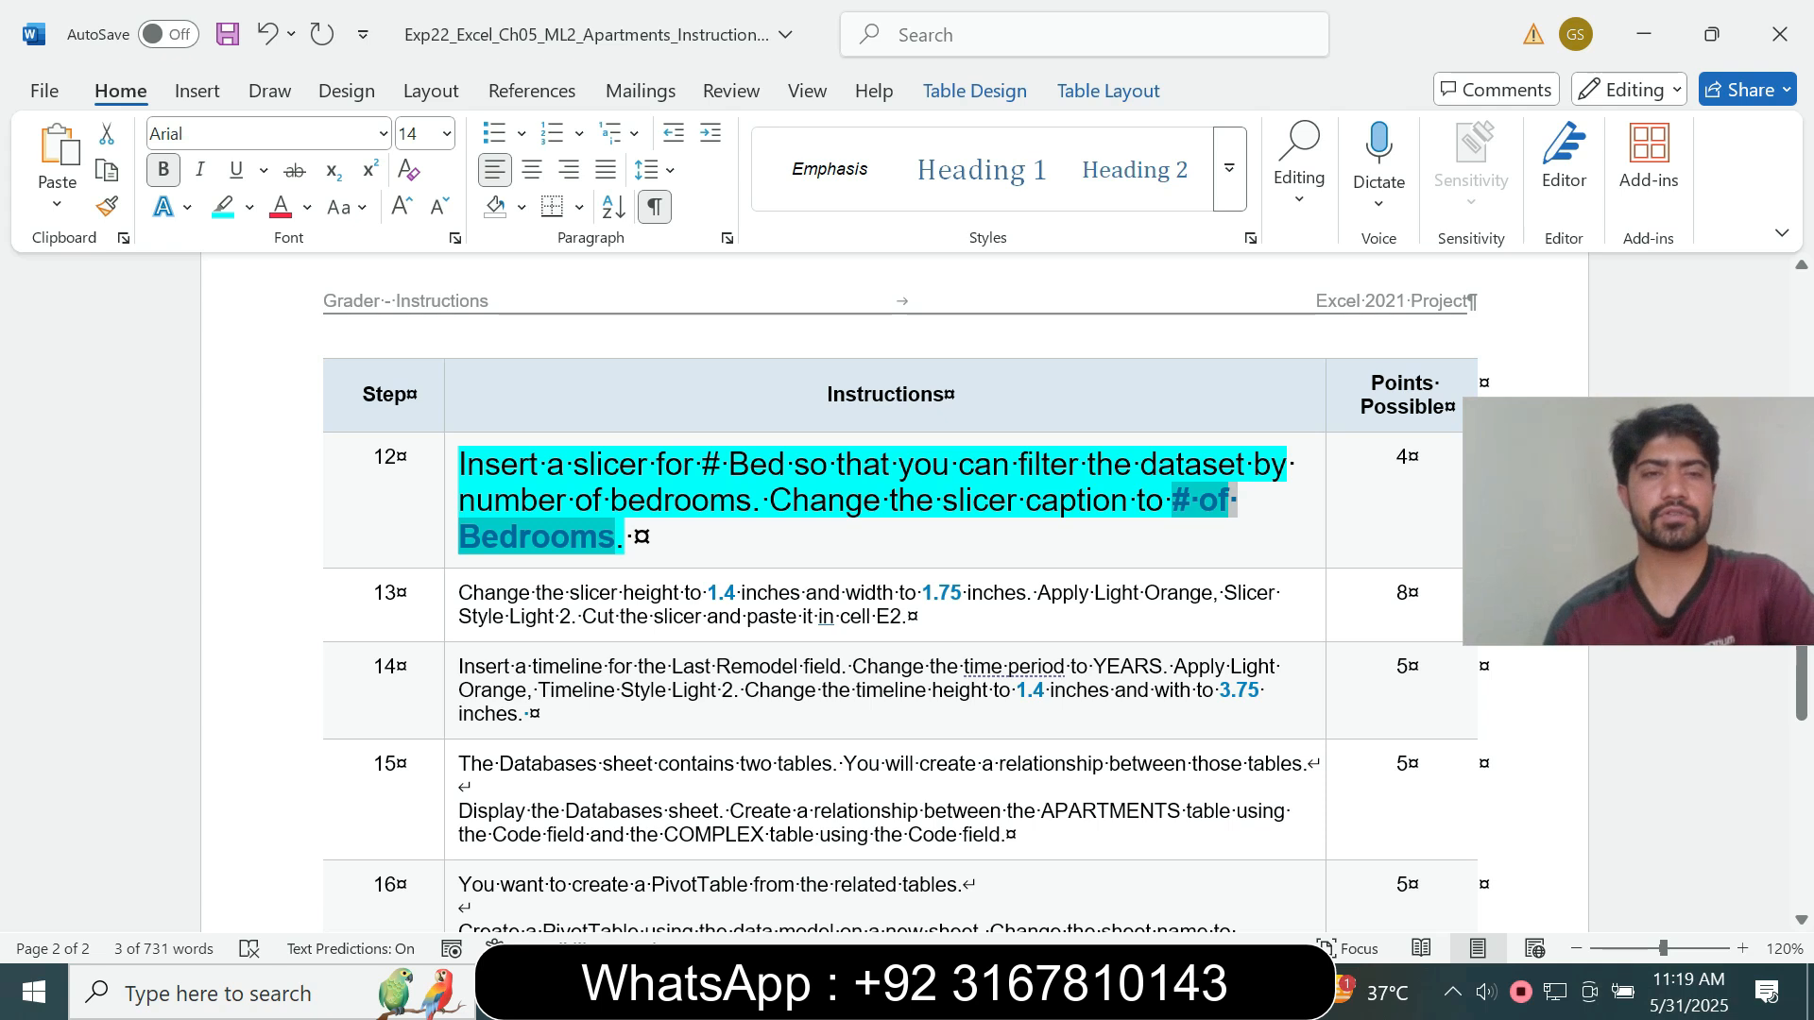
pyautogui.click(452, 537)
pyautogui.click(618, 455)
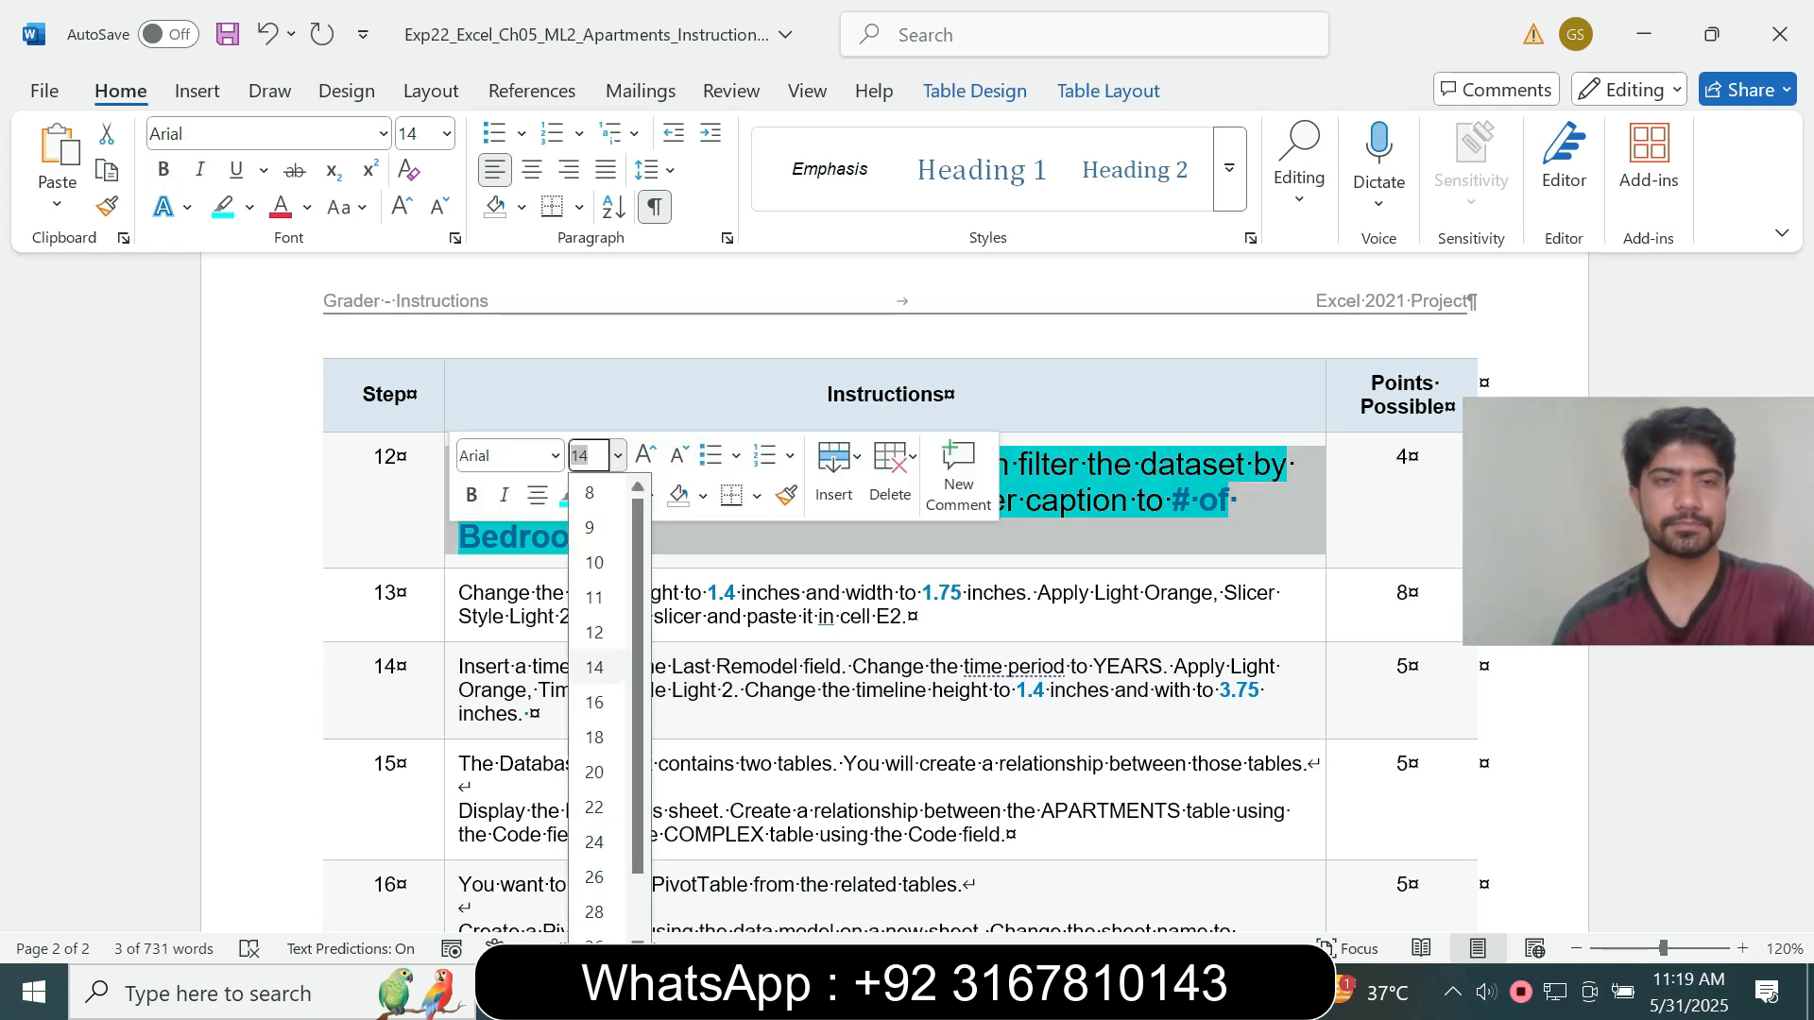
pyautogui.click(592, 527)
pyautogui.click(596, 495)
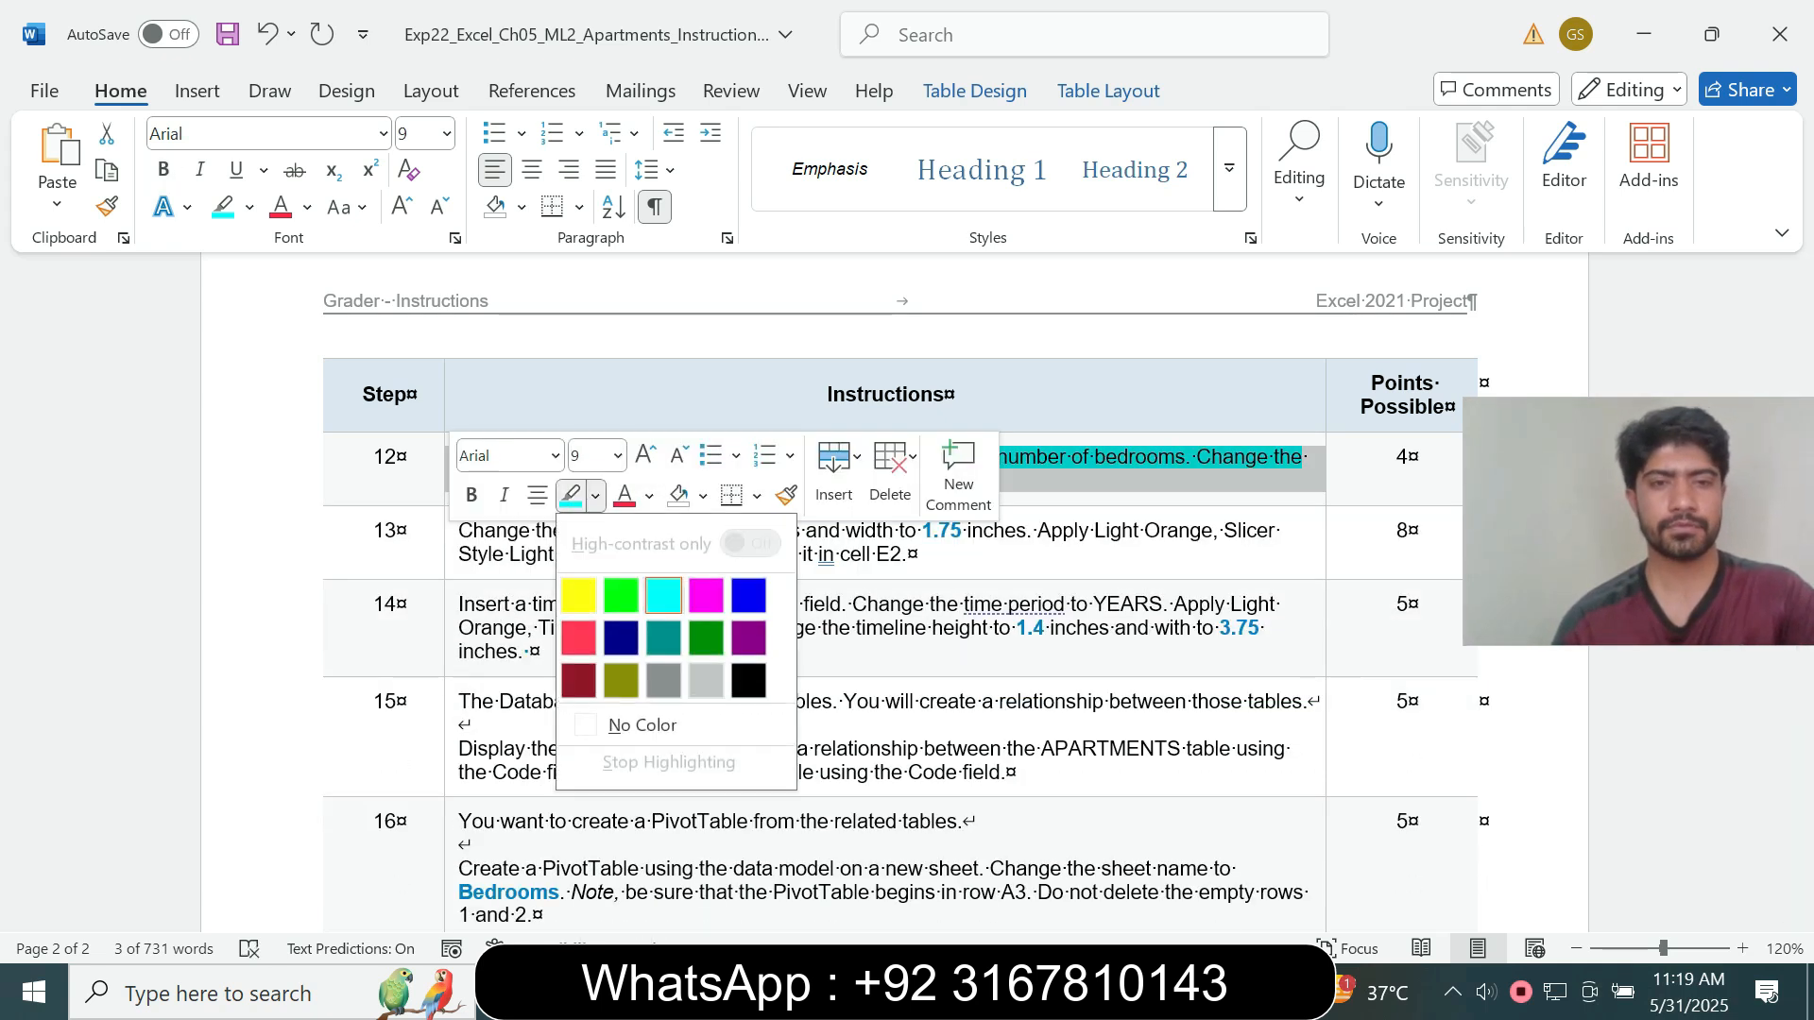
pyautogui.click(642, 724)
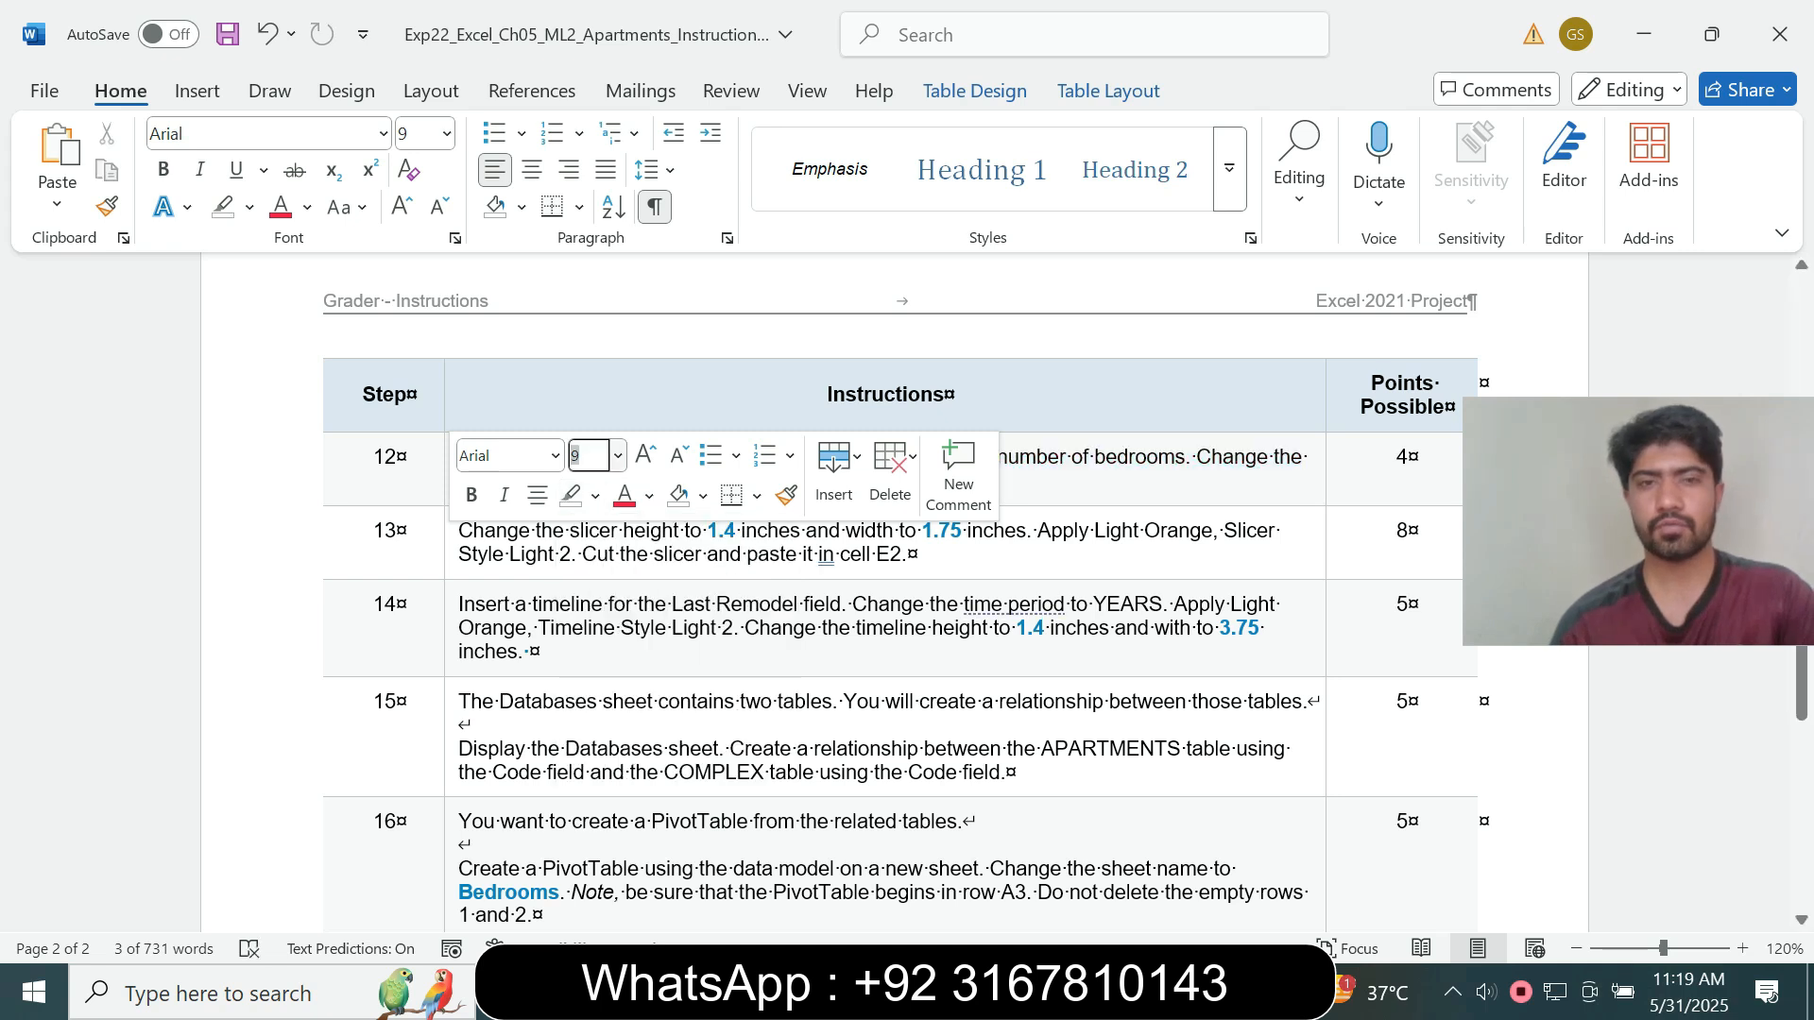
pyautogui.click(762, 480)
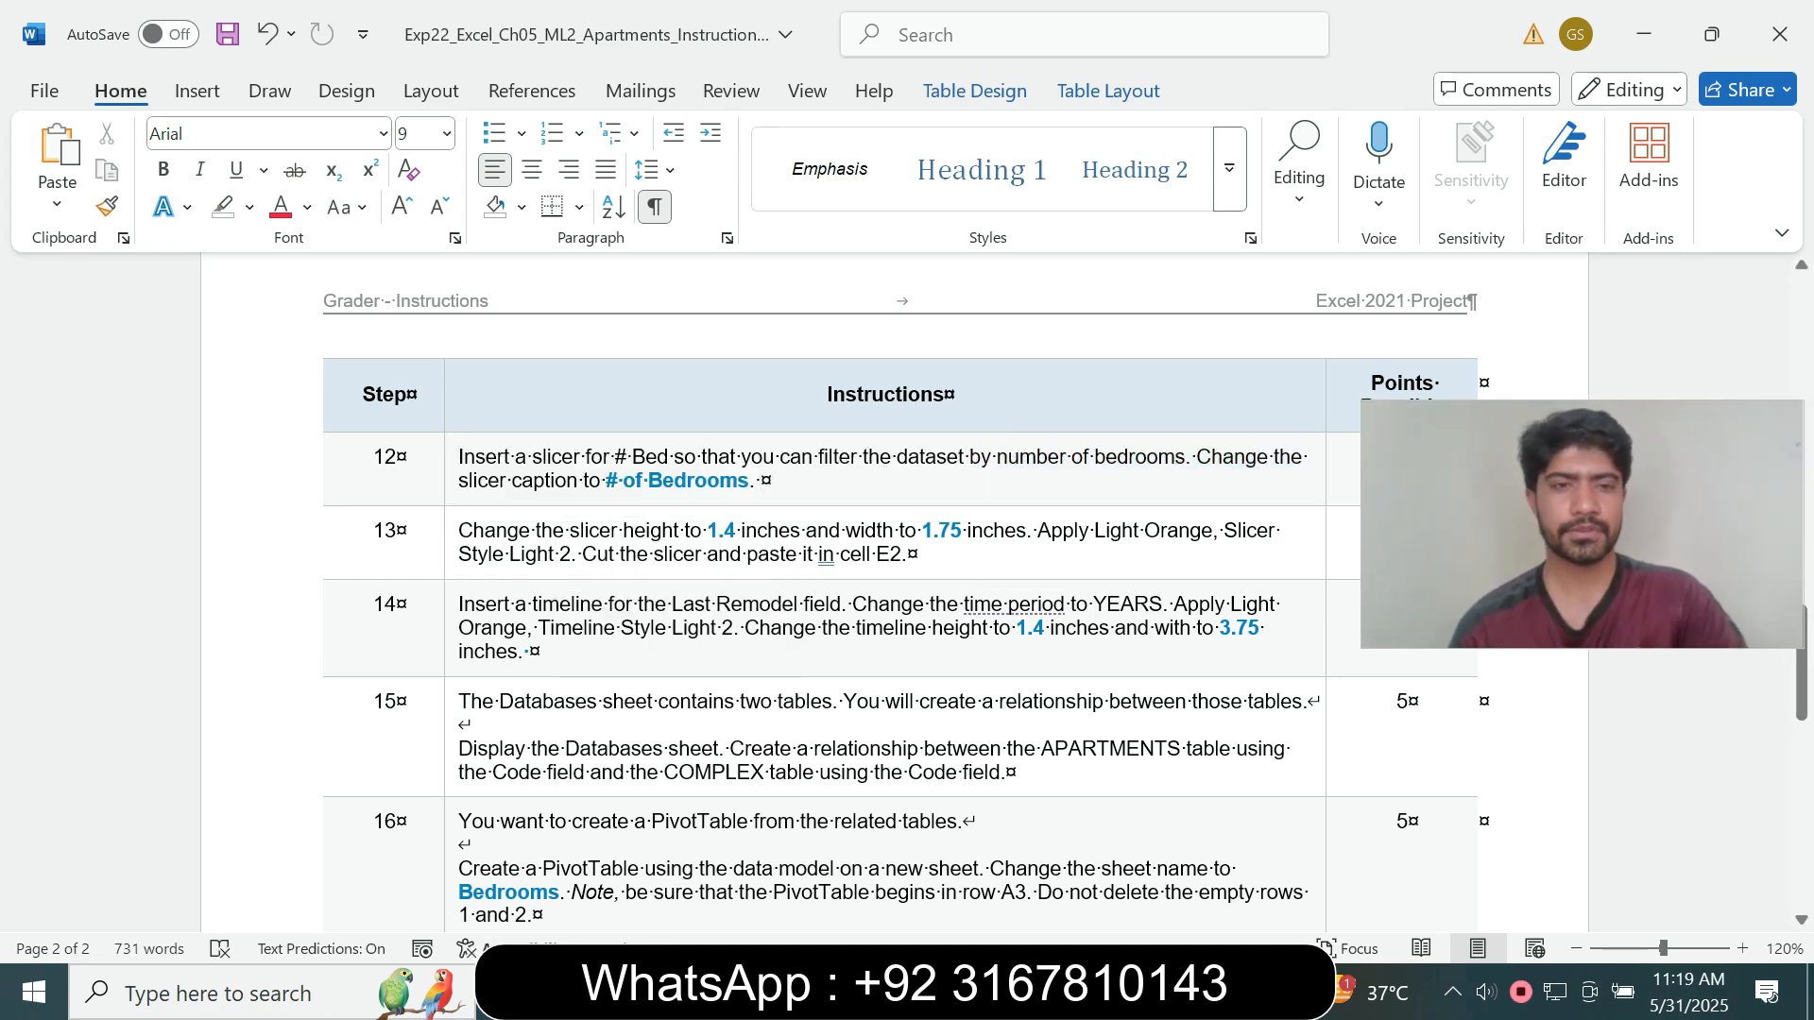
# - Set the step 13 instruction text to 14 pt and highlight it in turquoise
pyautogui.tripleClick(728, 553)
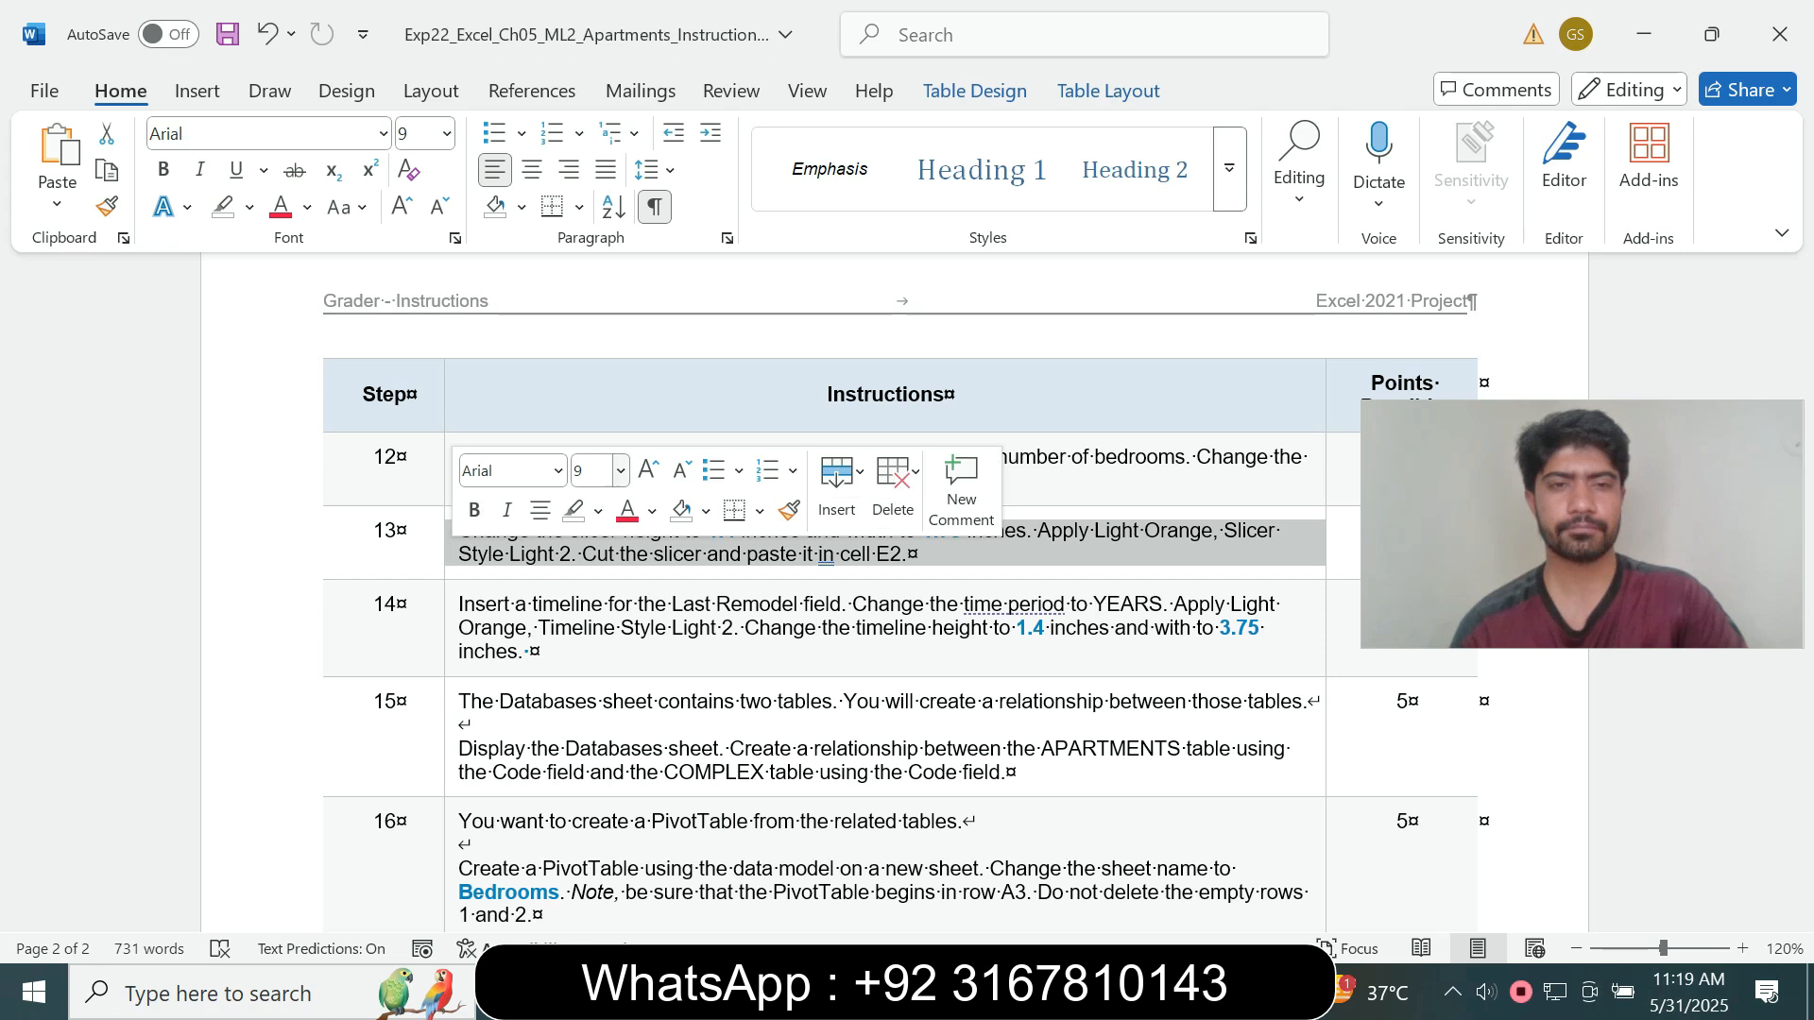
pyautogui.click(620, 471)
pyautogui.click(597, 682)
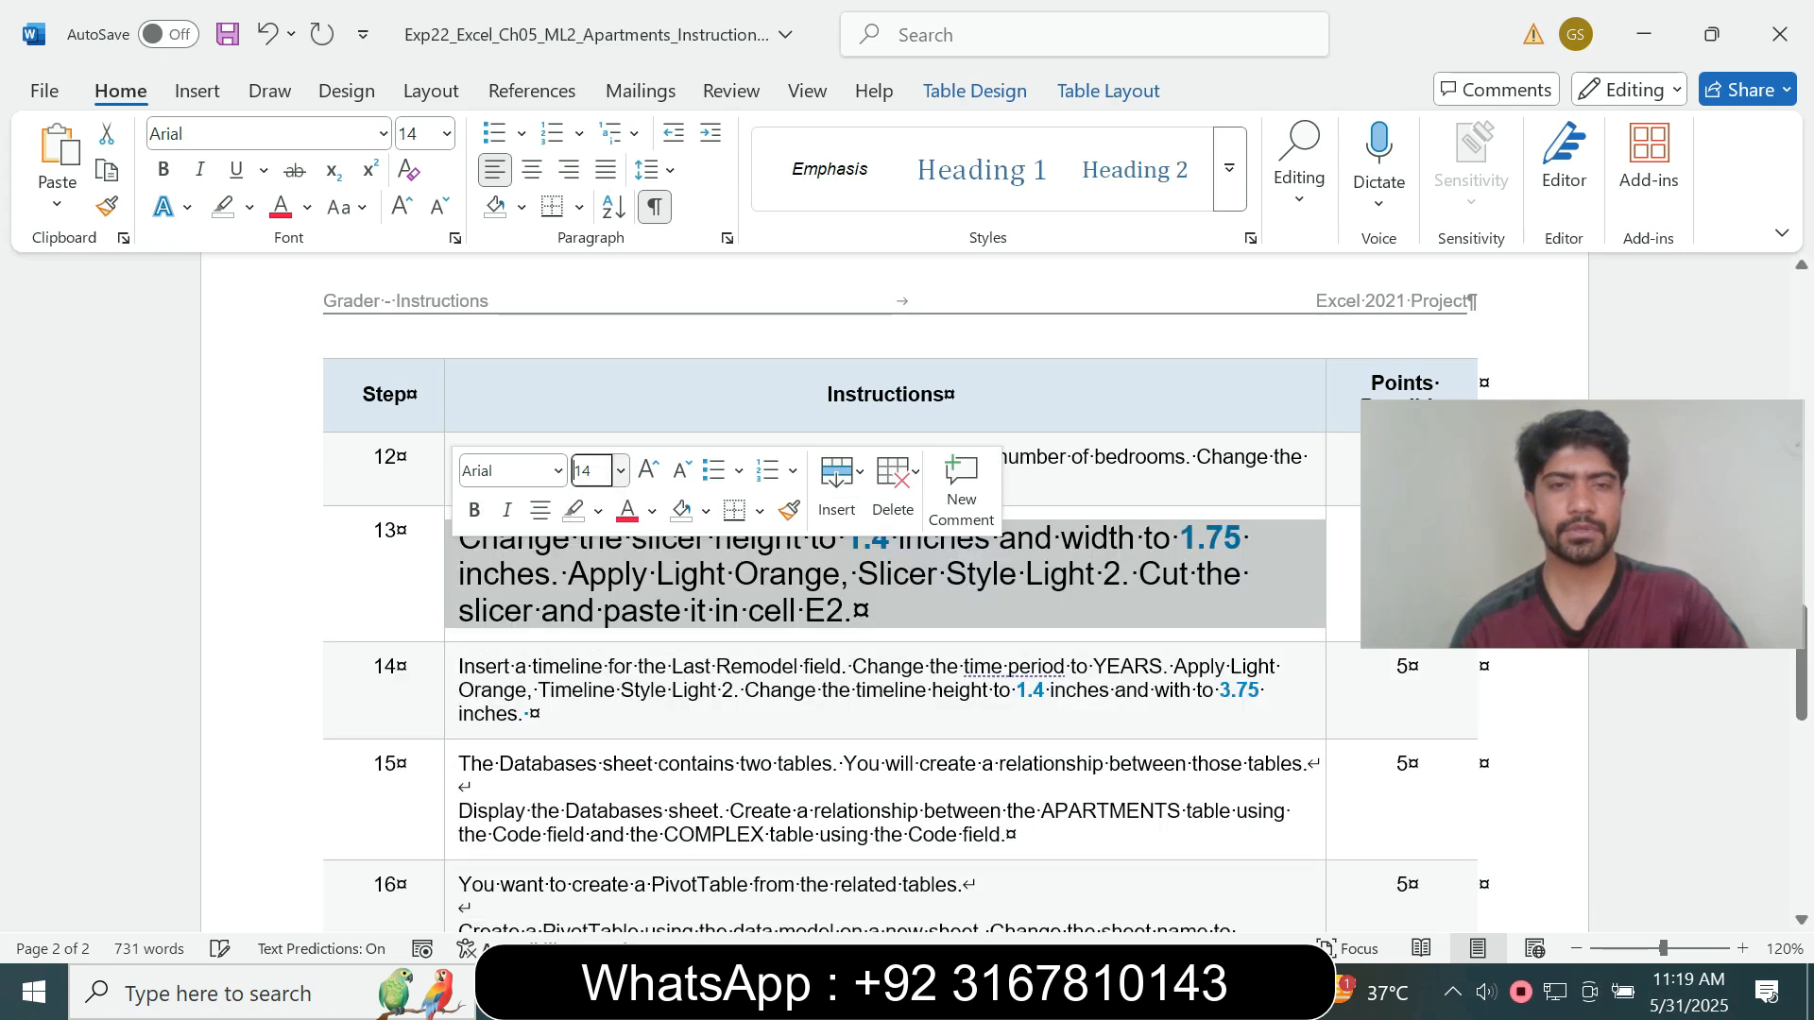
pyautogui.click(598, 511)
pyautogui.click(666, 611)
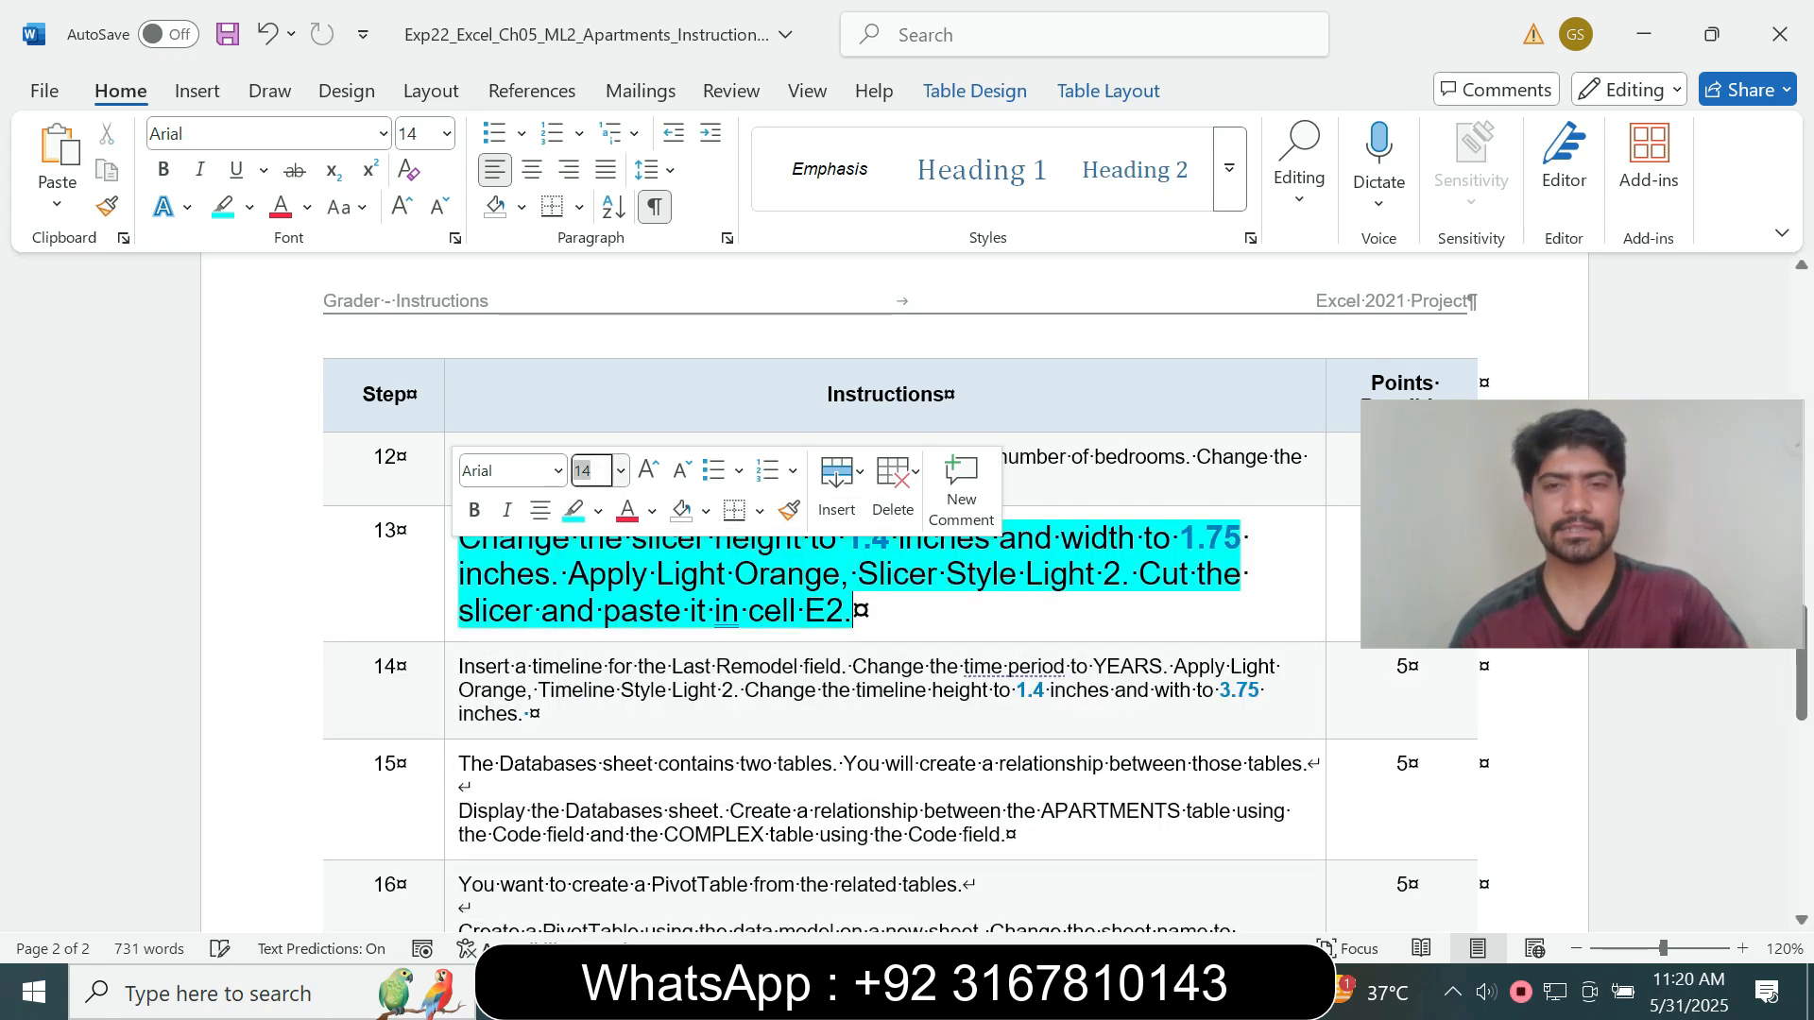
# - Read the slicer height in Word's step 13, and in Excel set the # of Bedrooms slicer's height to 1.4"
pyautogui.moveTo(1802, 661); pyautogui.dragTo(1802, 688)
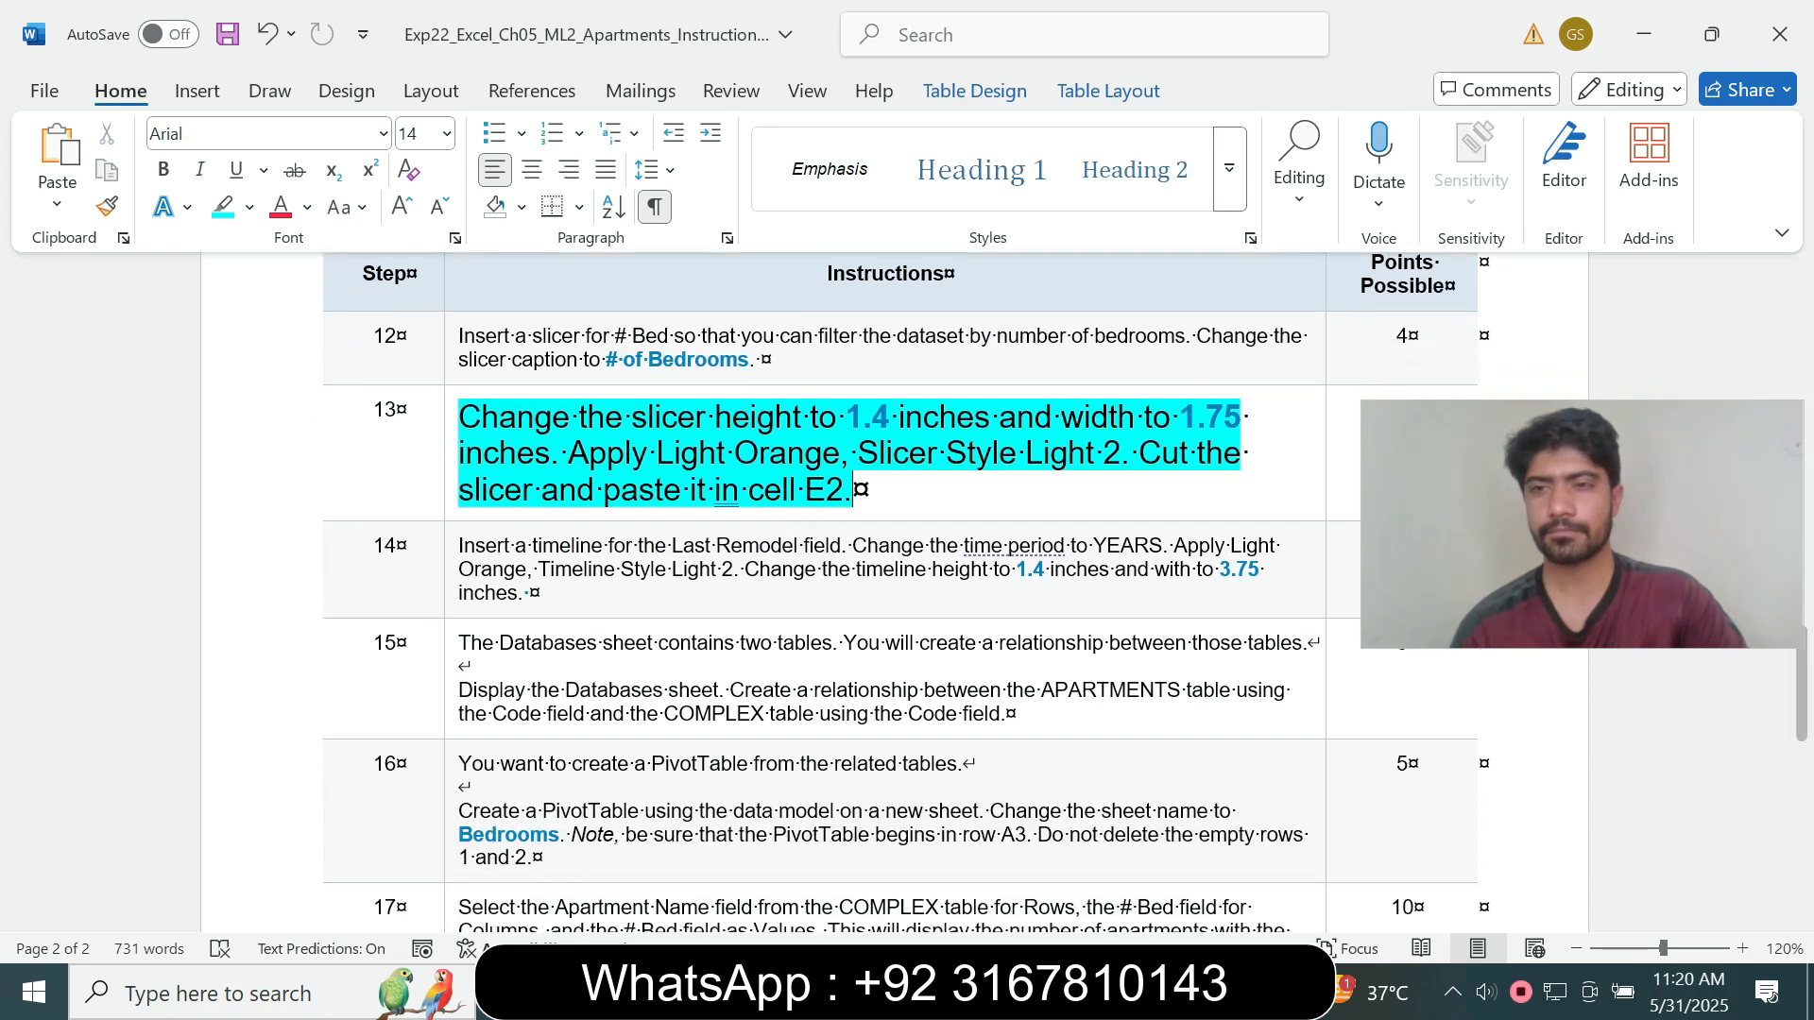
pyautogui.moveTo(1582, 525); pyautogui.dragTo(1594, 399)
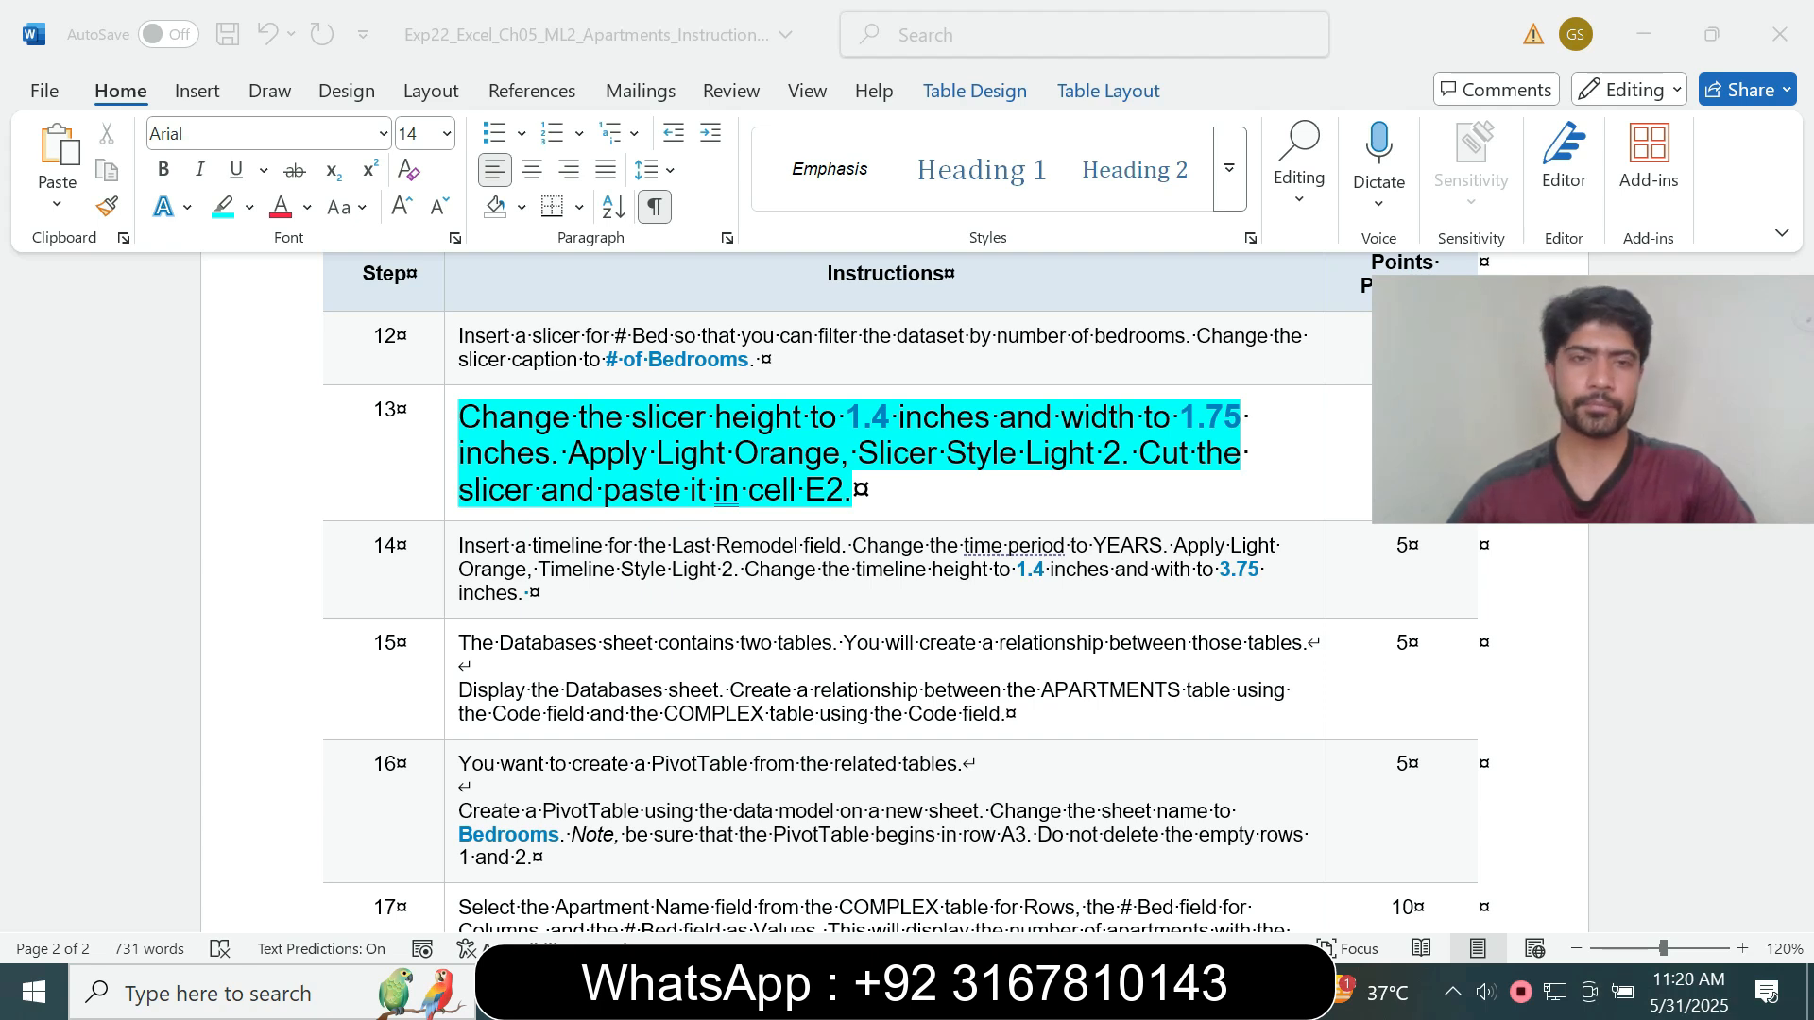
pyautogui.moveTo(533, 416); pyautogui.dragTo(895, 417)
pyautogui.click(907, 452)
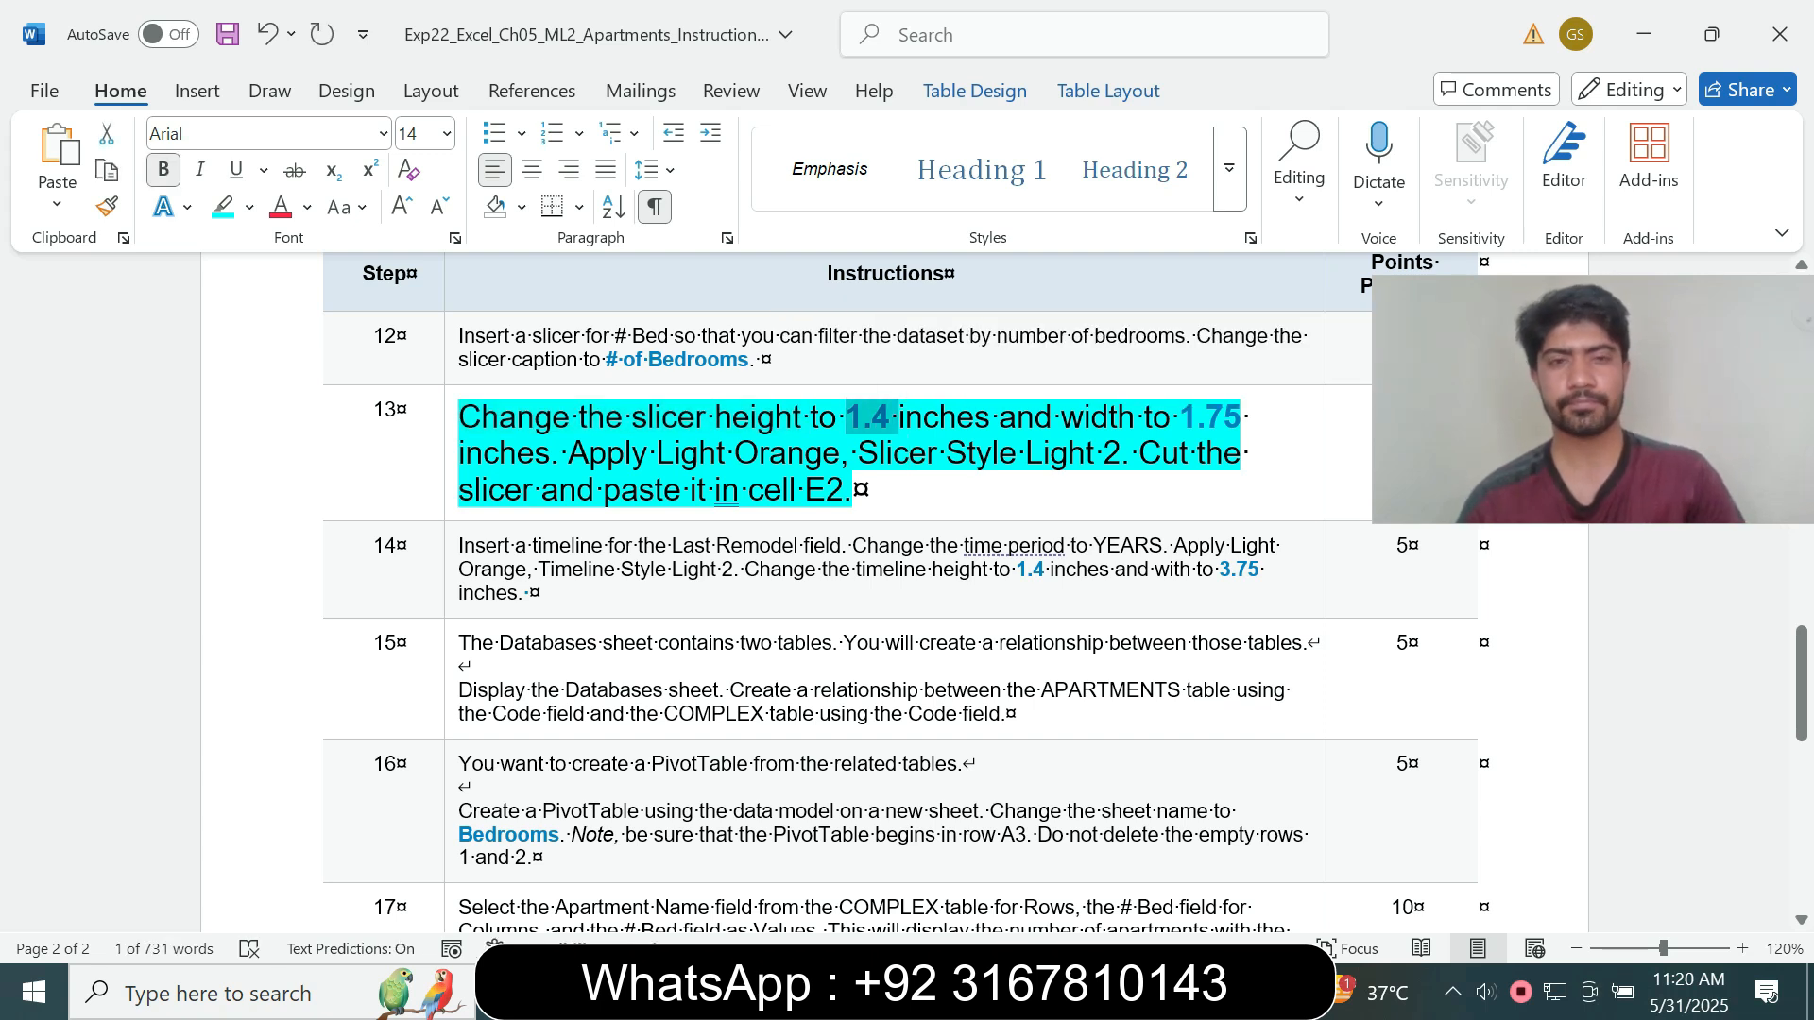
pyautogui.click(568, 453)
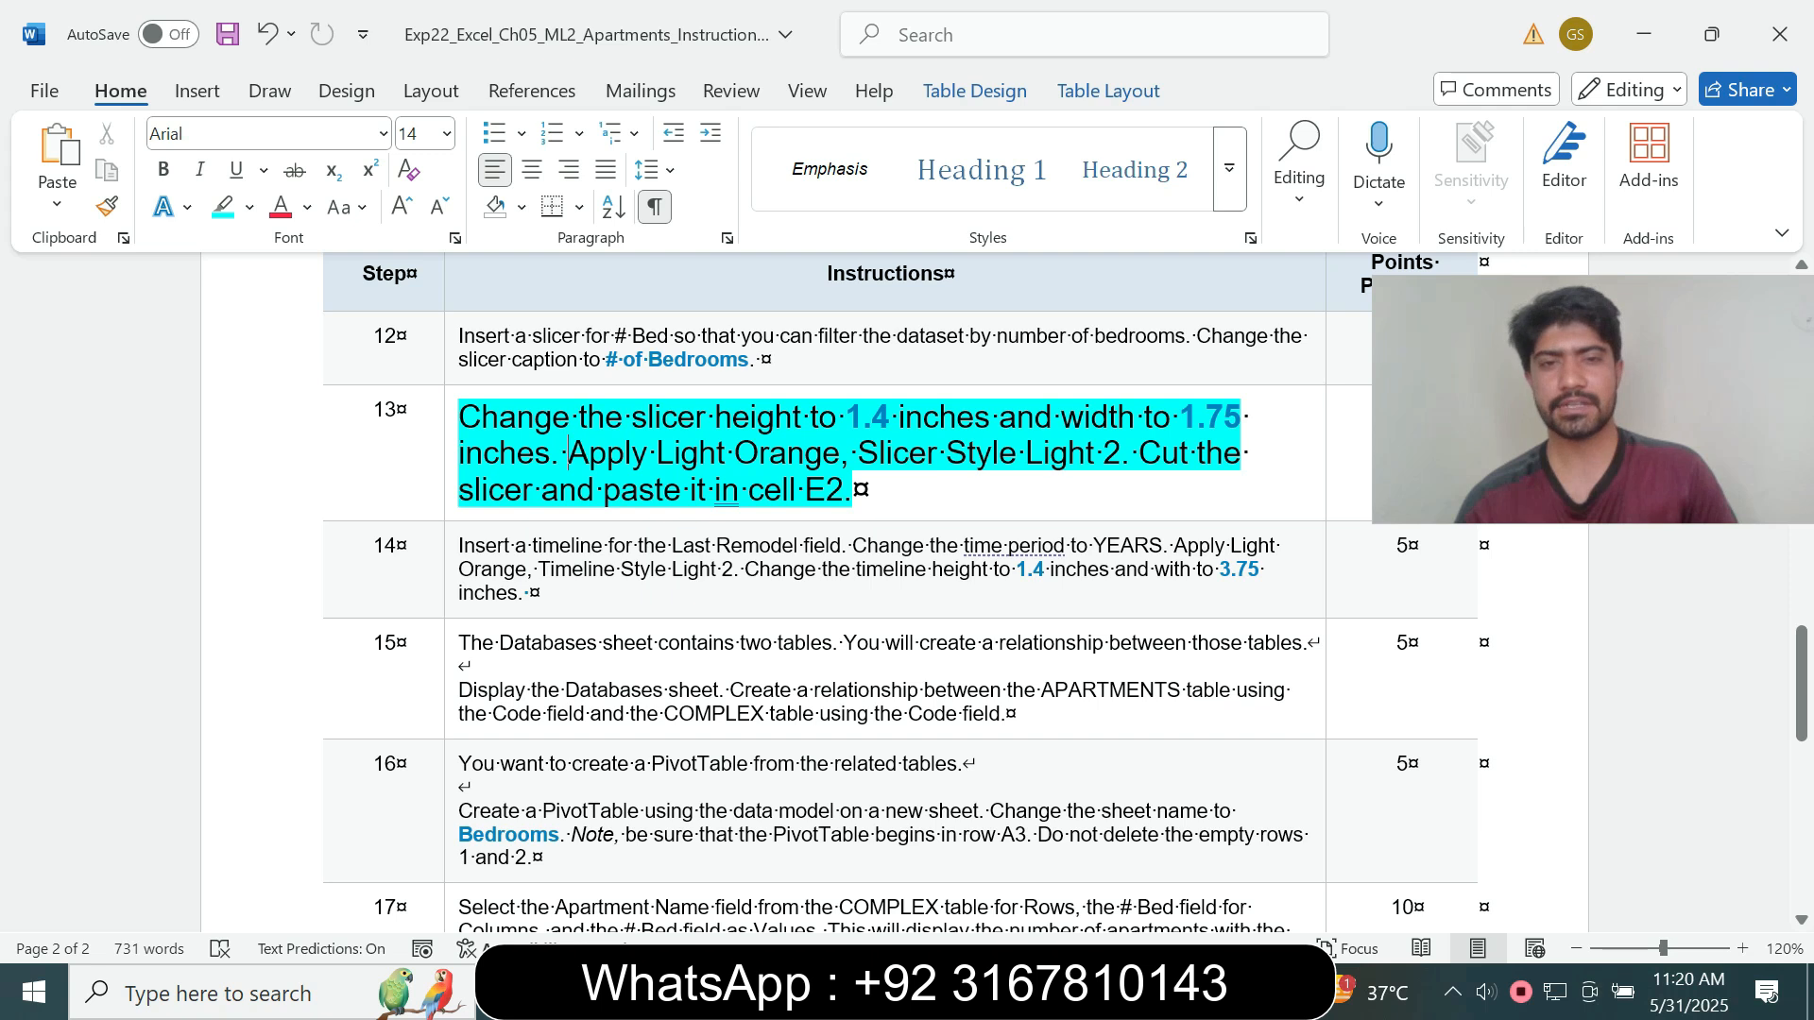
pyautogui.moveTo(630, 417); pyautogui.dragTo(811, 416)
pyautogui.hotkey('alt', 'Tab')
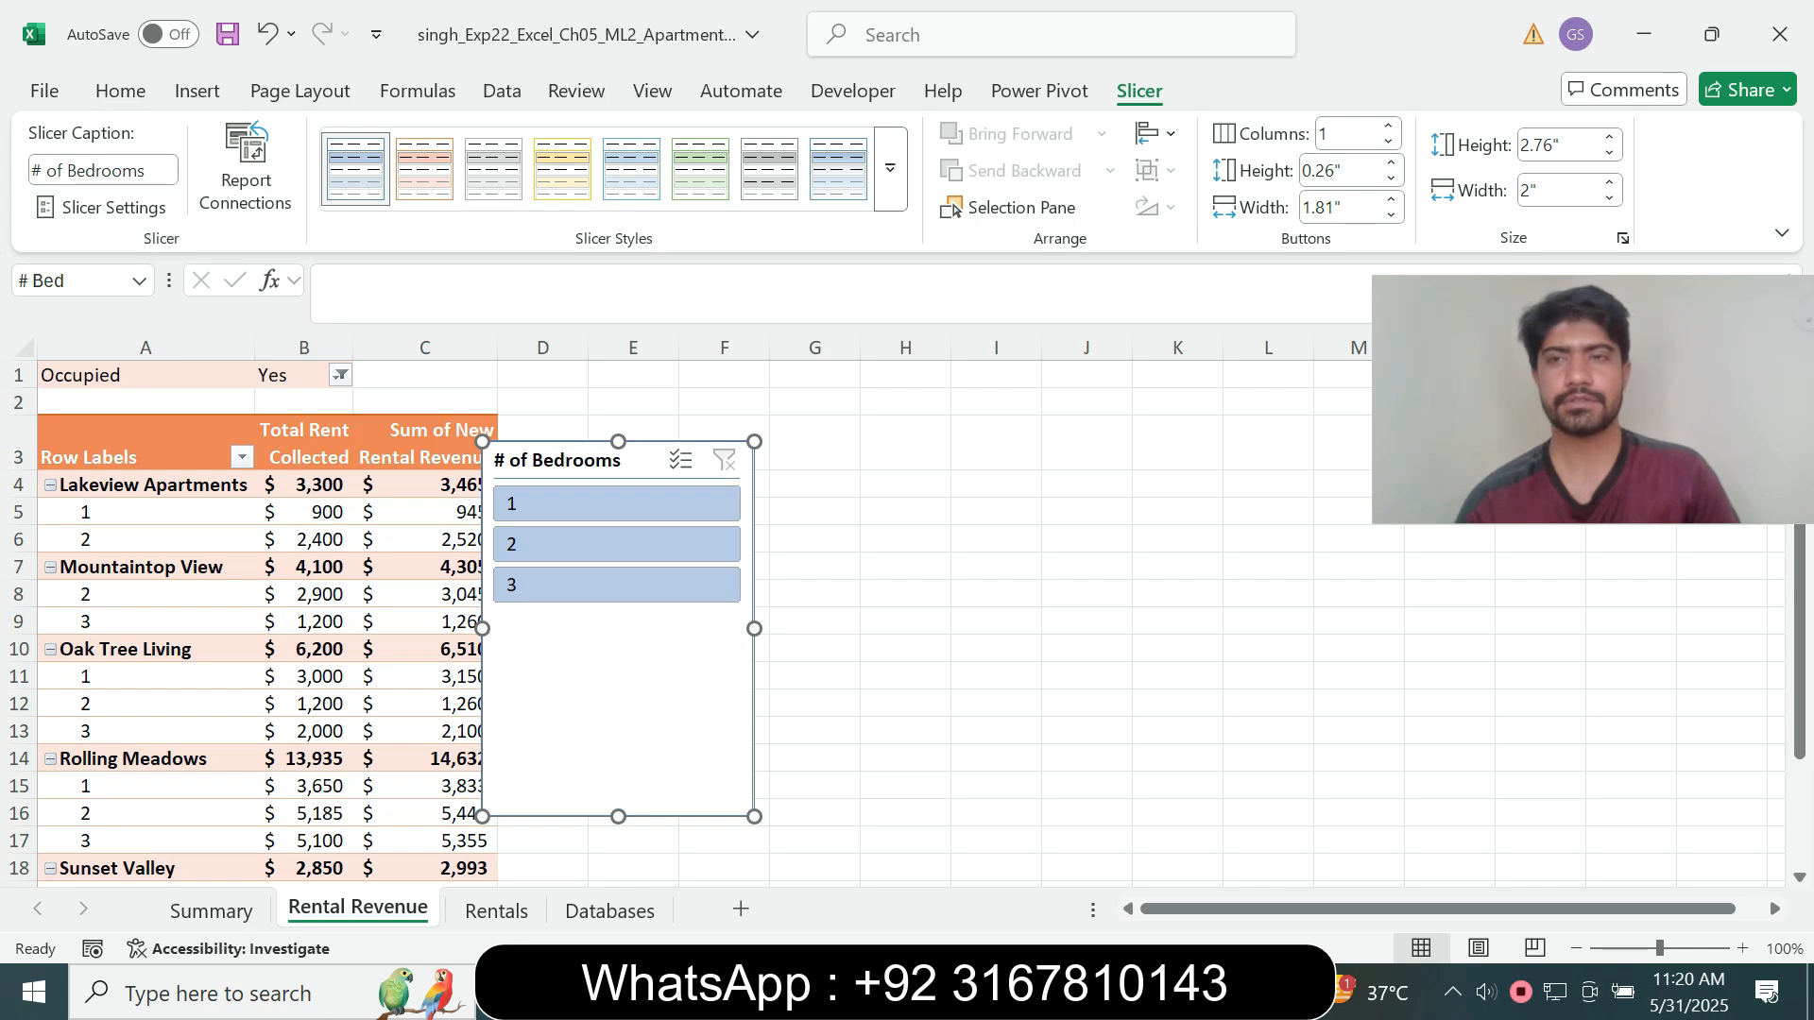
pyautogui.hotkey('alt', 'Tab')
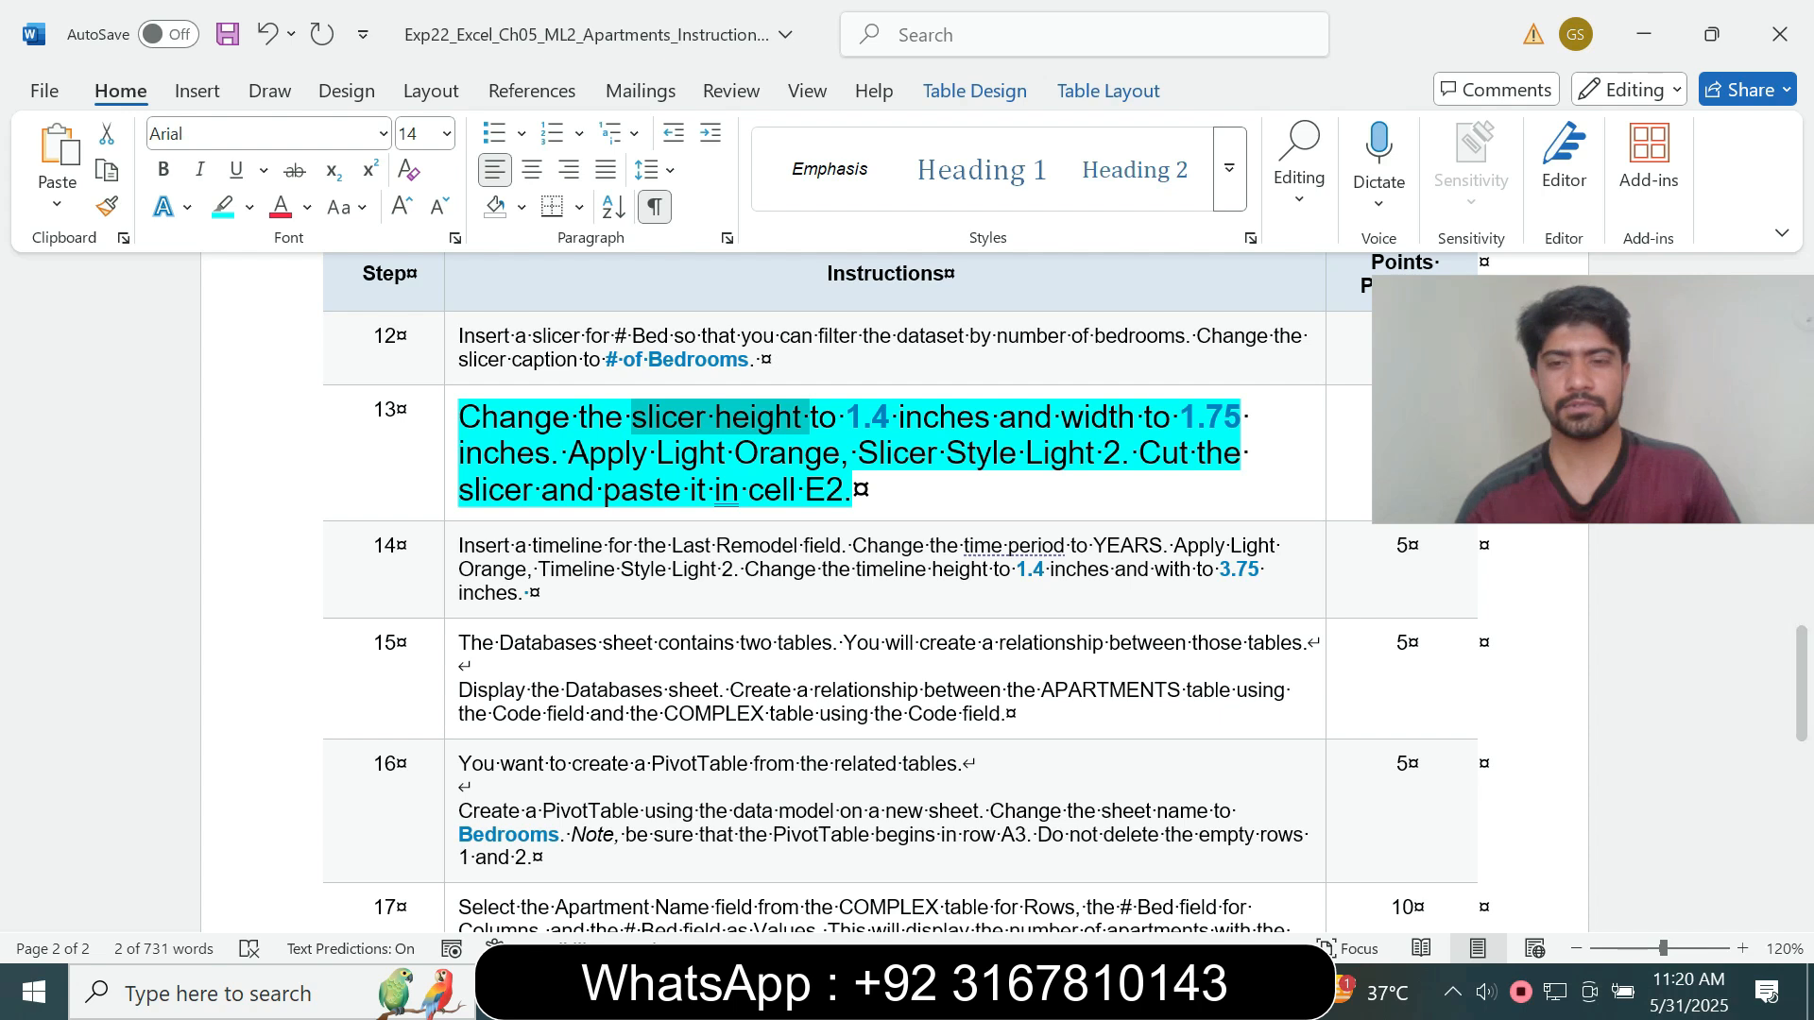
pyautogui.hotkey('alt', 'Tab')
pyautogui.click(1559, 144)
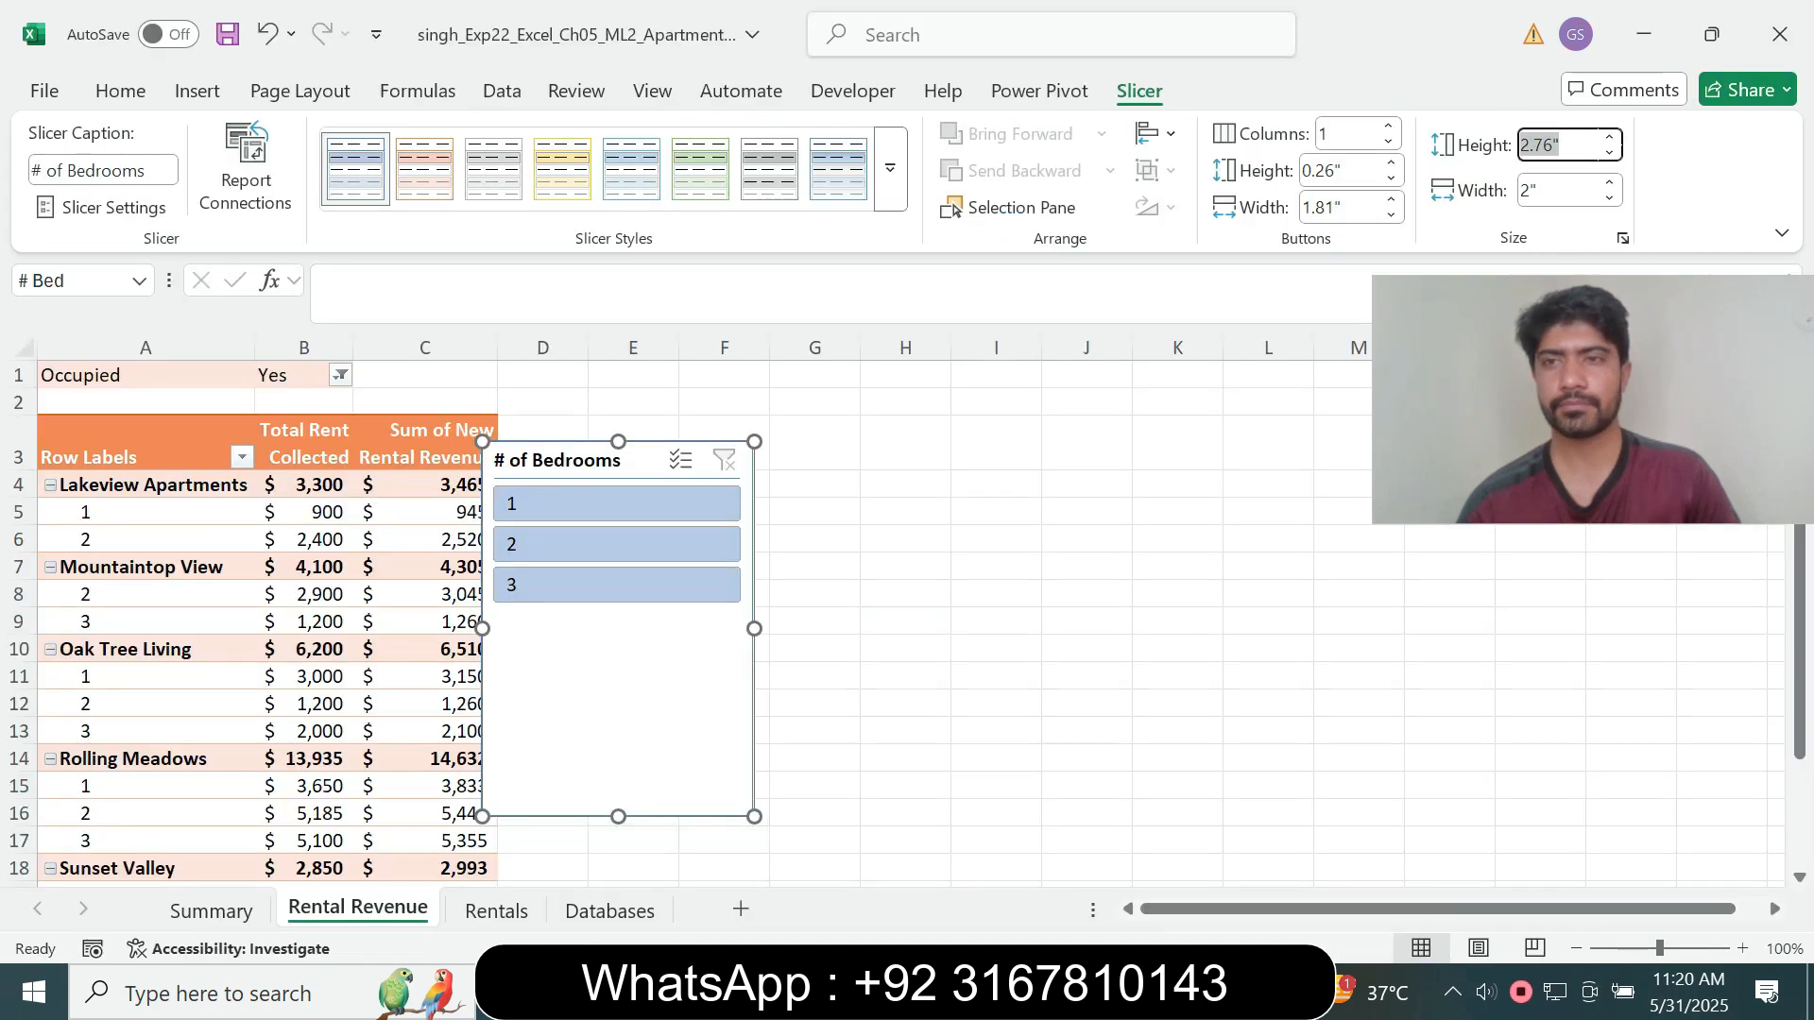
pyautogui.write('1.4')
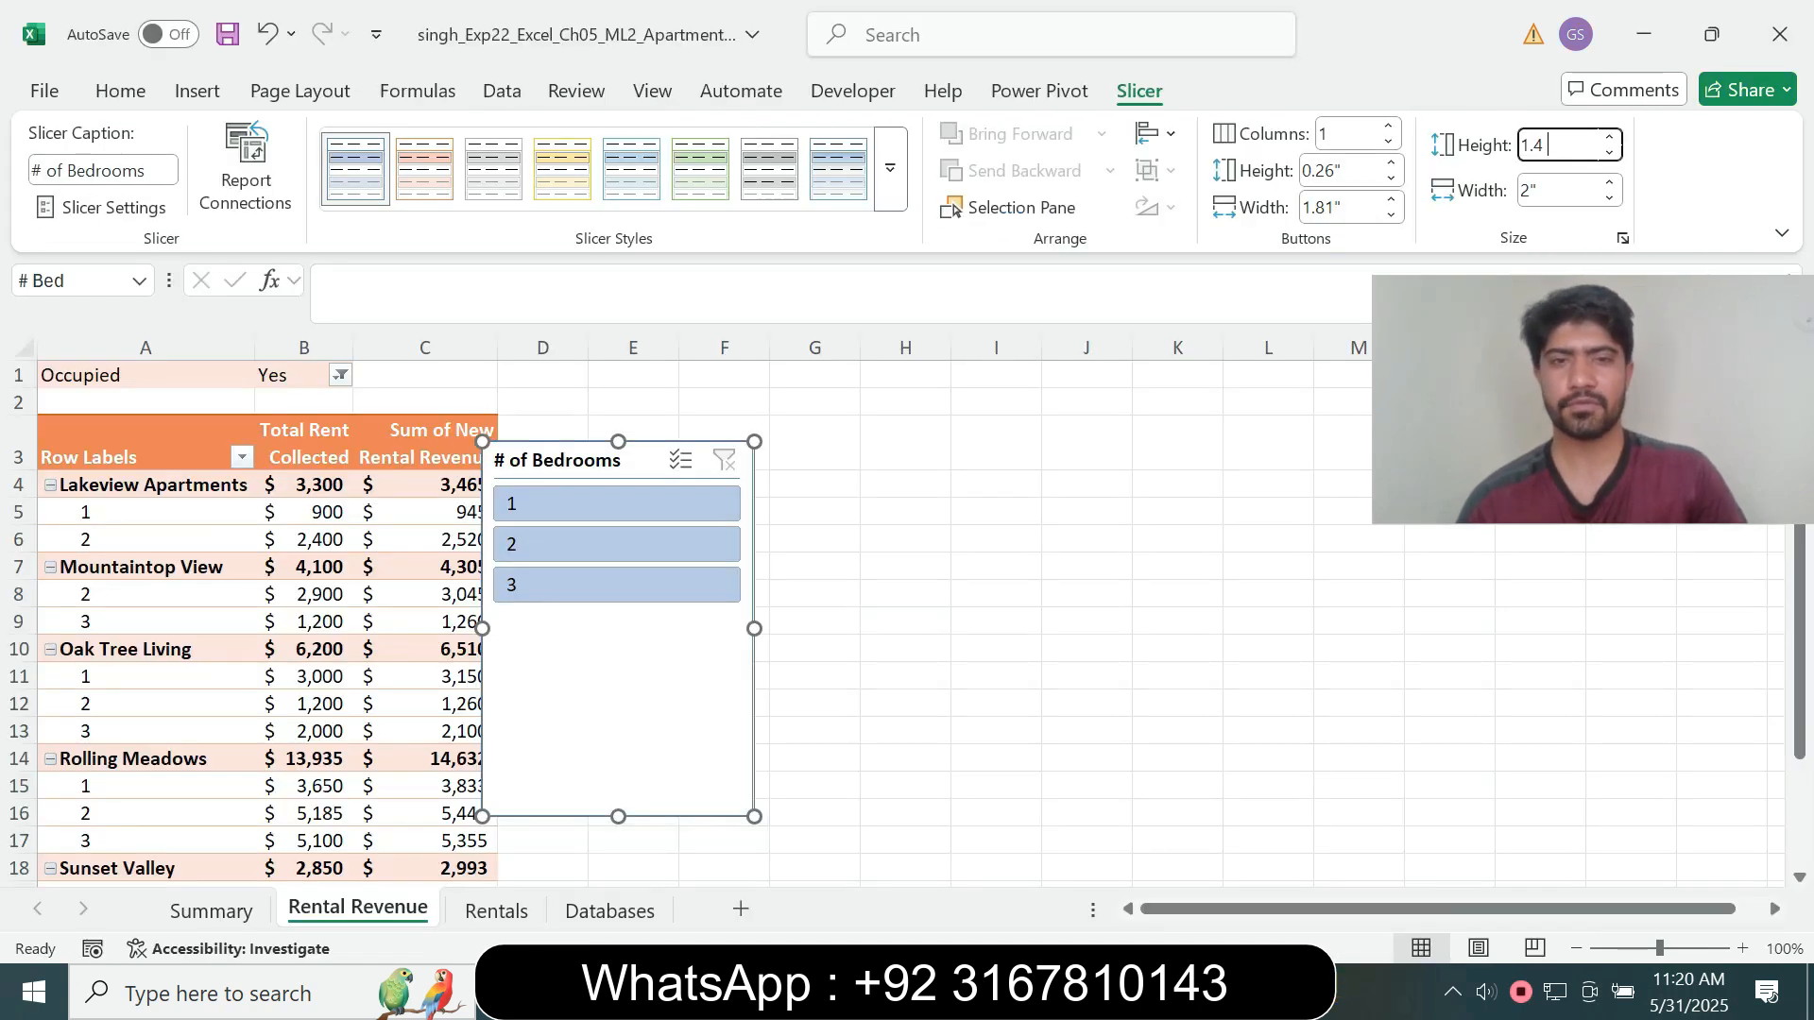
pyautogui.press('Return')
# - Copy the width value from Word's step 13, and in Excel set the slicer's width to 1.75"
pyautogui.hotkey('alt', 'Tab')
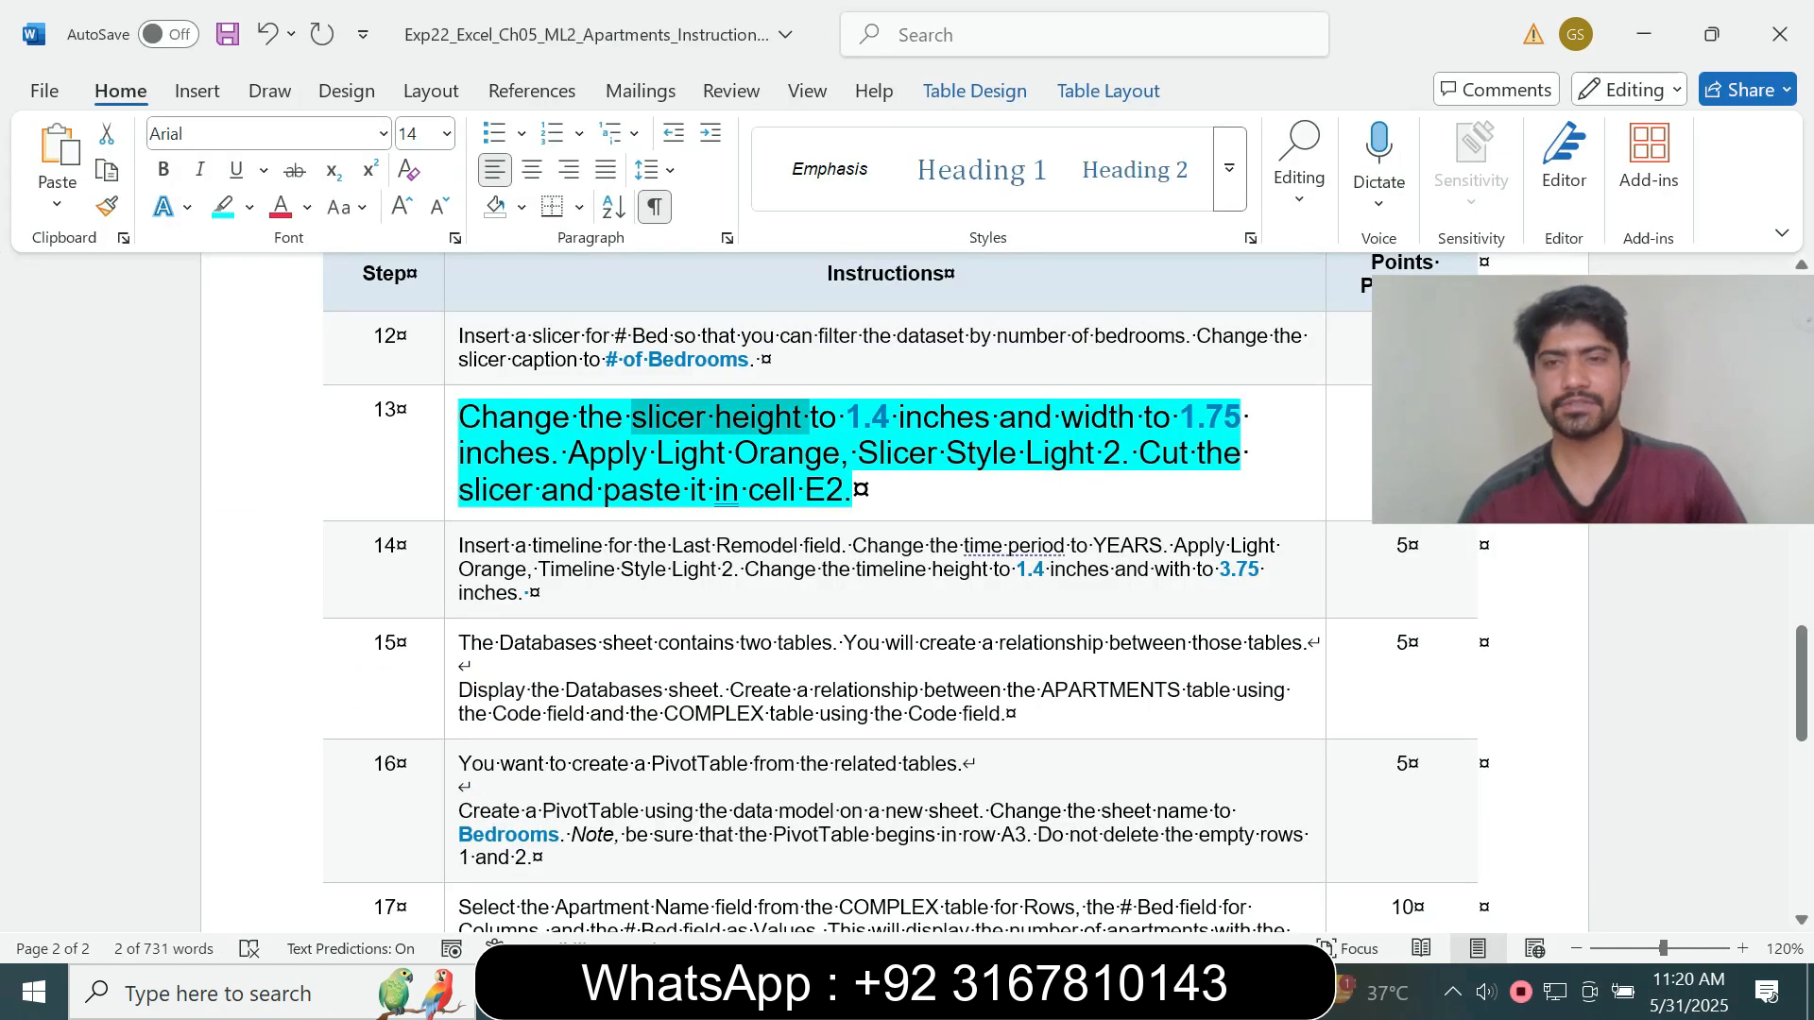
pyautogui.moveTo(1179, 417); pyautogui.dragTo(1247, 417)
pyautogui.hotkey('ctrl', 'c')
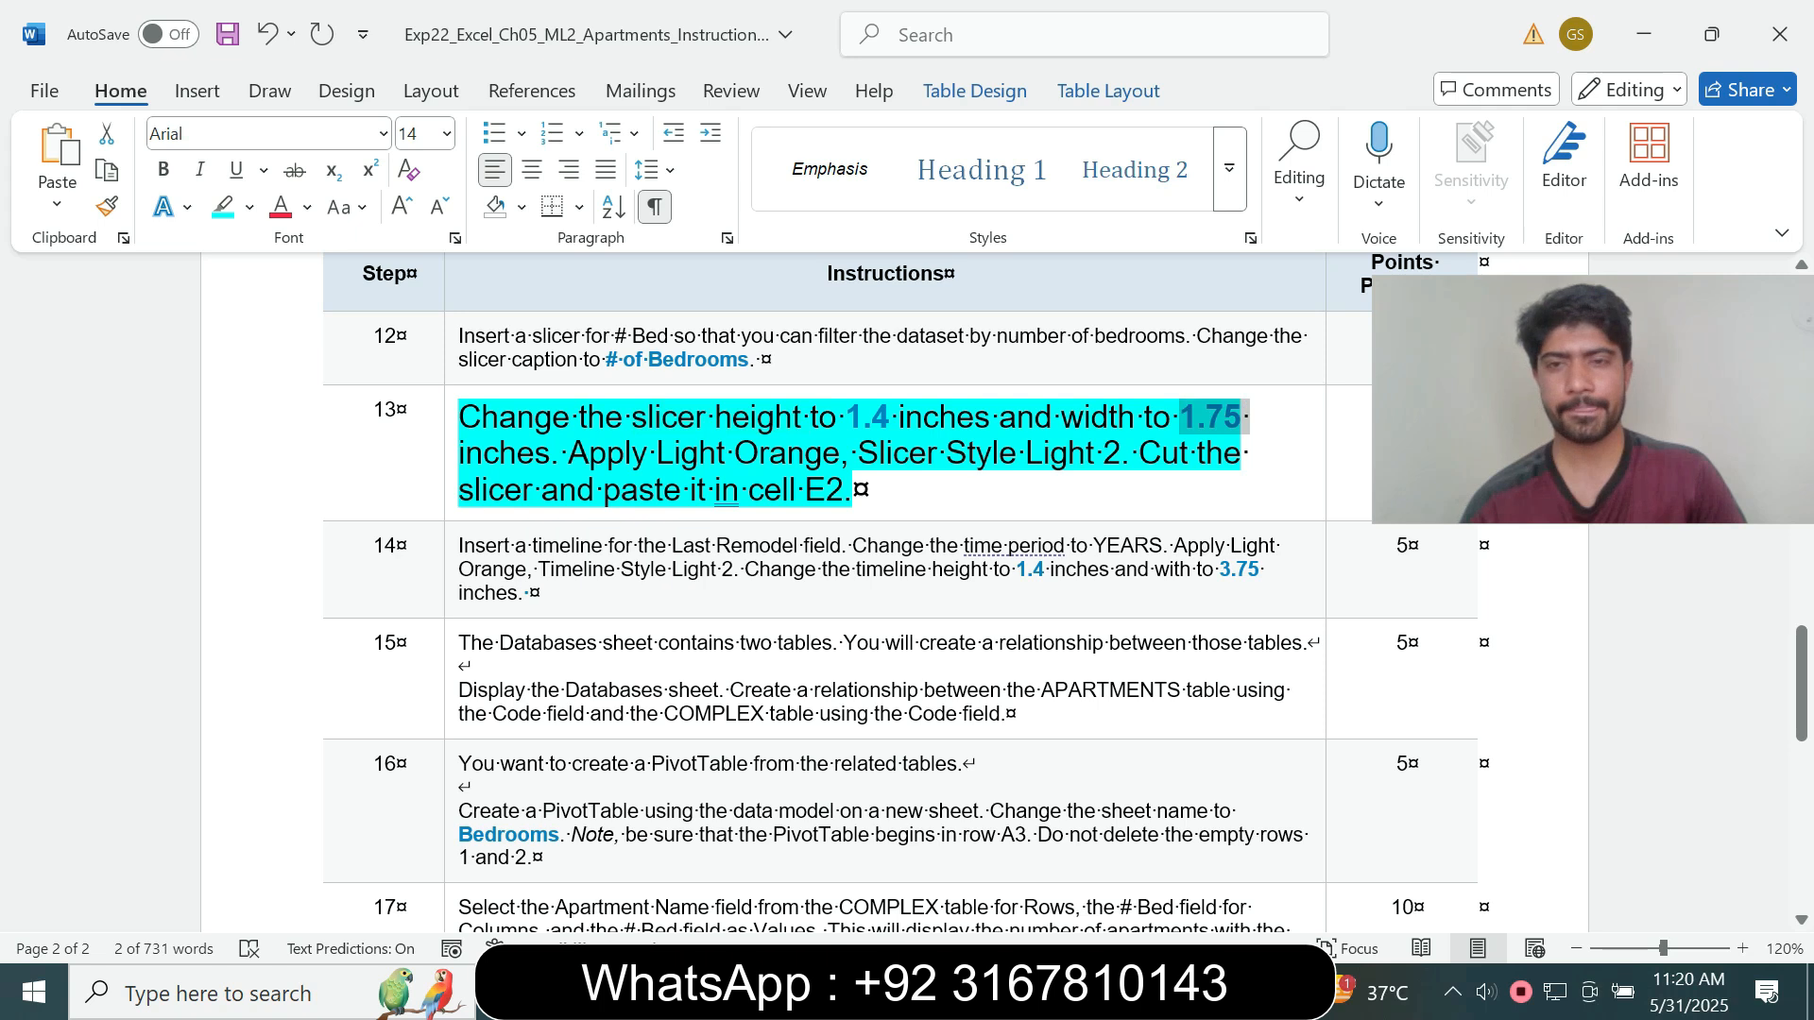
pyautogui.hotkey('alt', 'Tab')
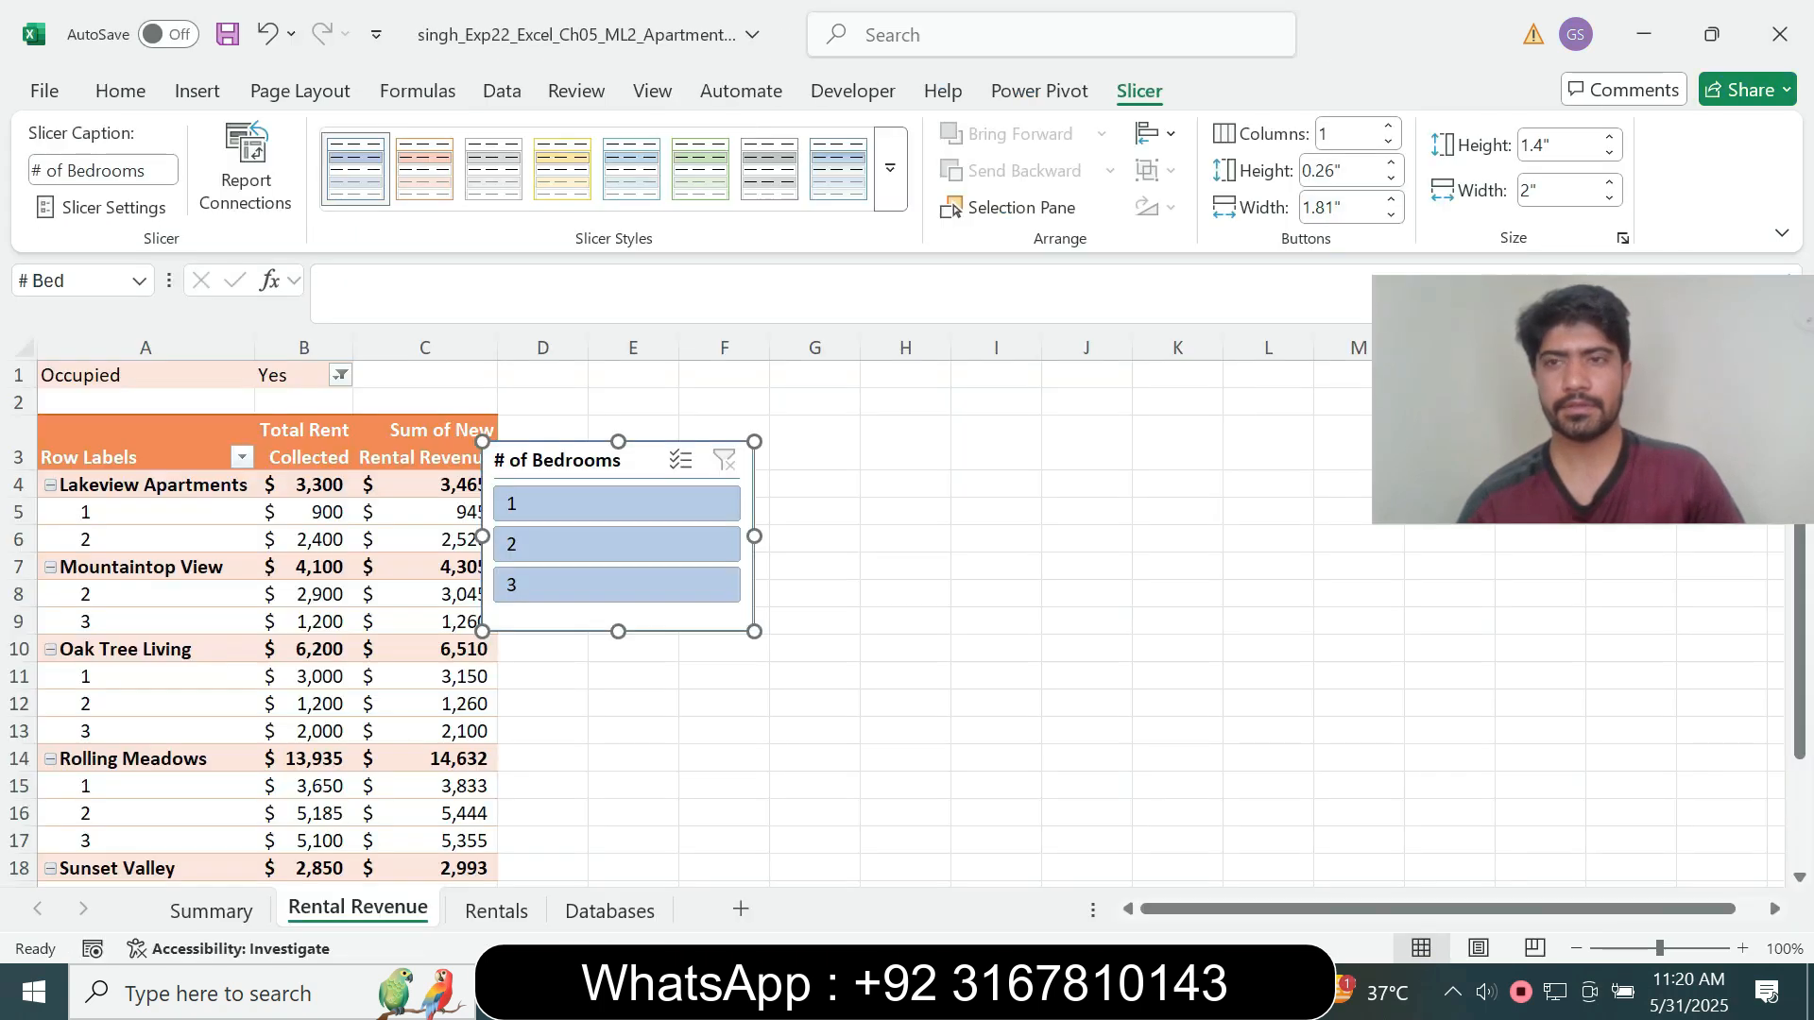
pyautogui.click(1559, 190)
pyautogui.hotkey('ctrl', 'v')
pyautogui.press('Return')
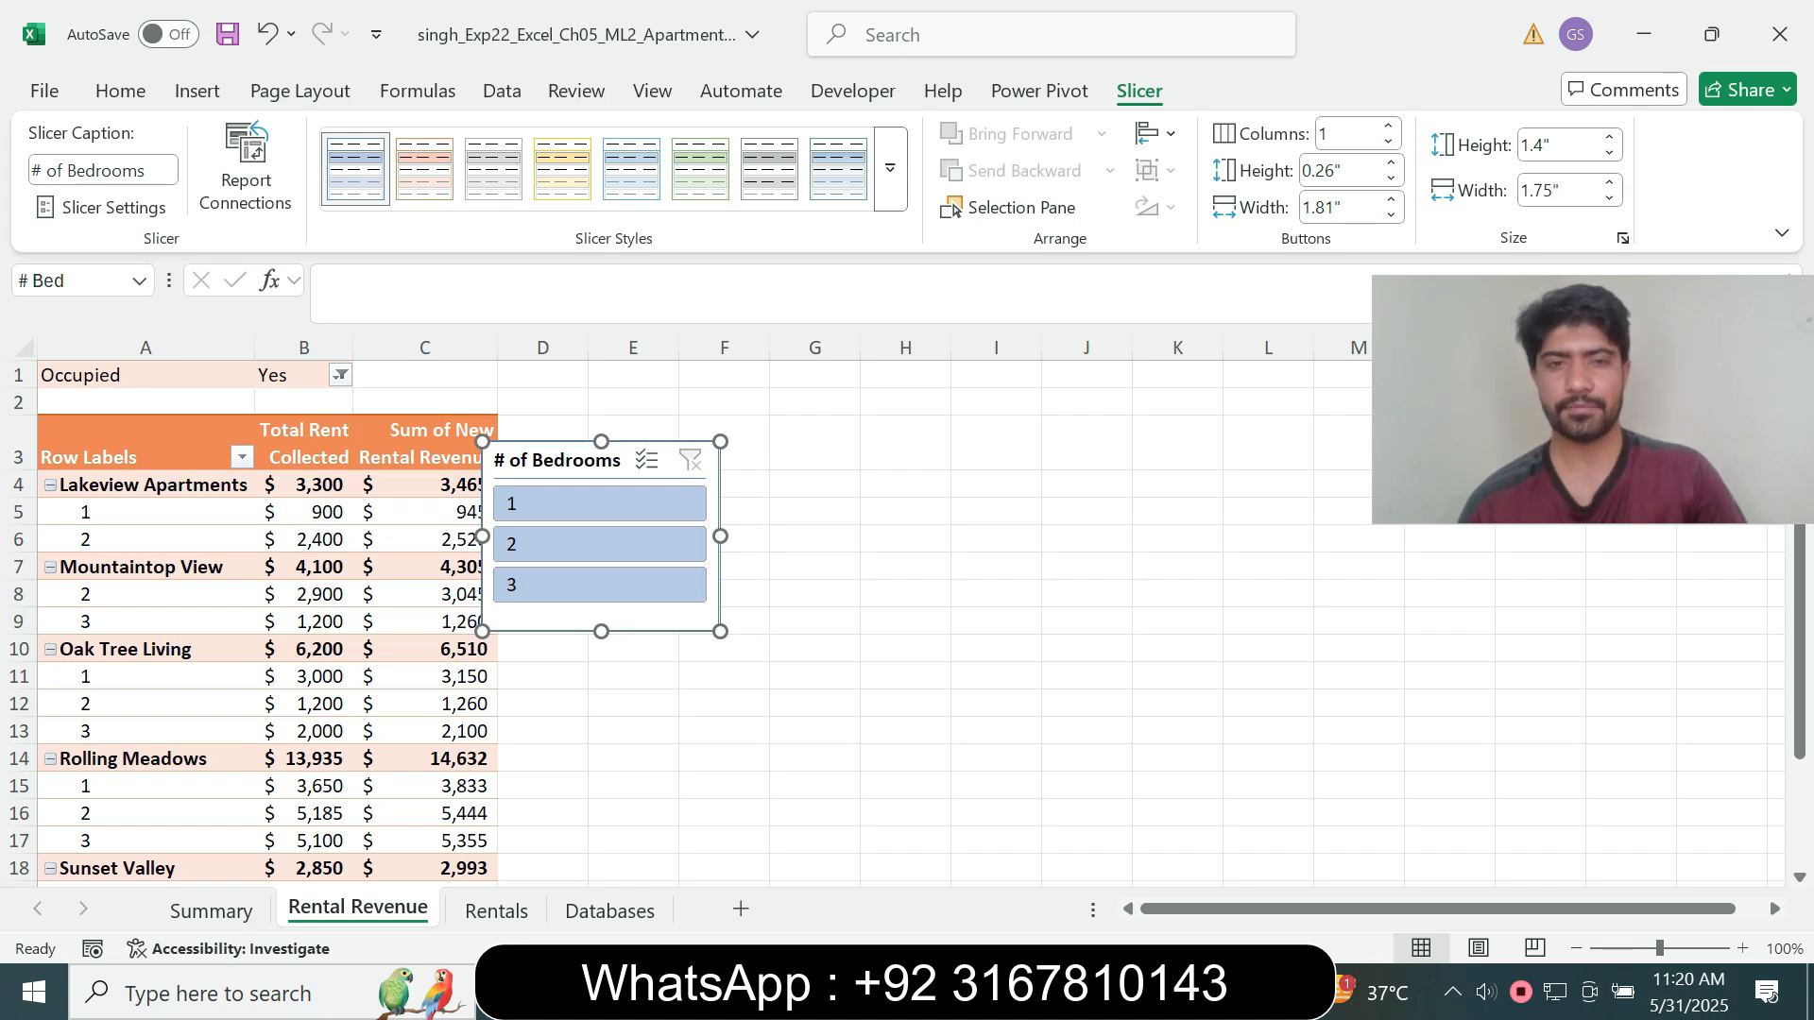
# - Read the style name in Word's step 13, and in Excel apply Light Orange, Slicer Style Light 2 to the slicer
pyautogui.hotkey('alt', 'Tab')
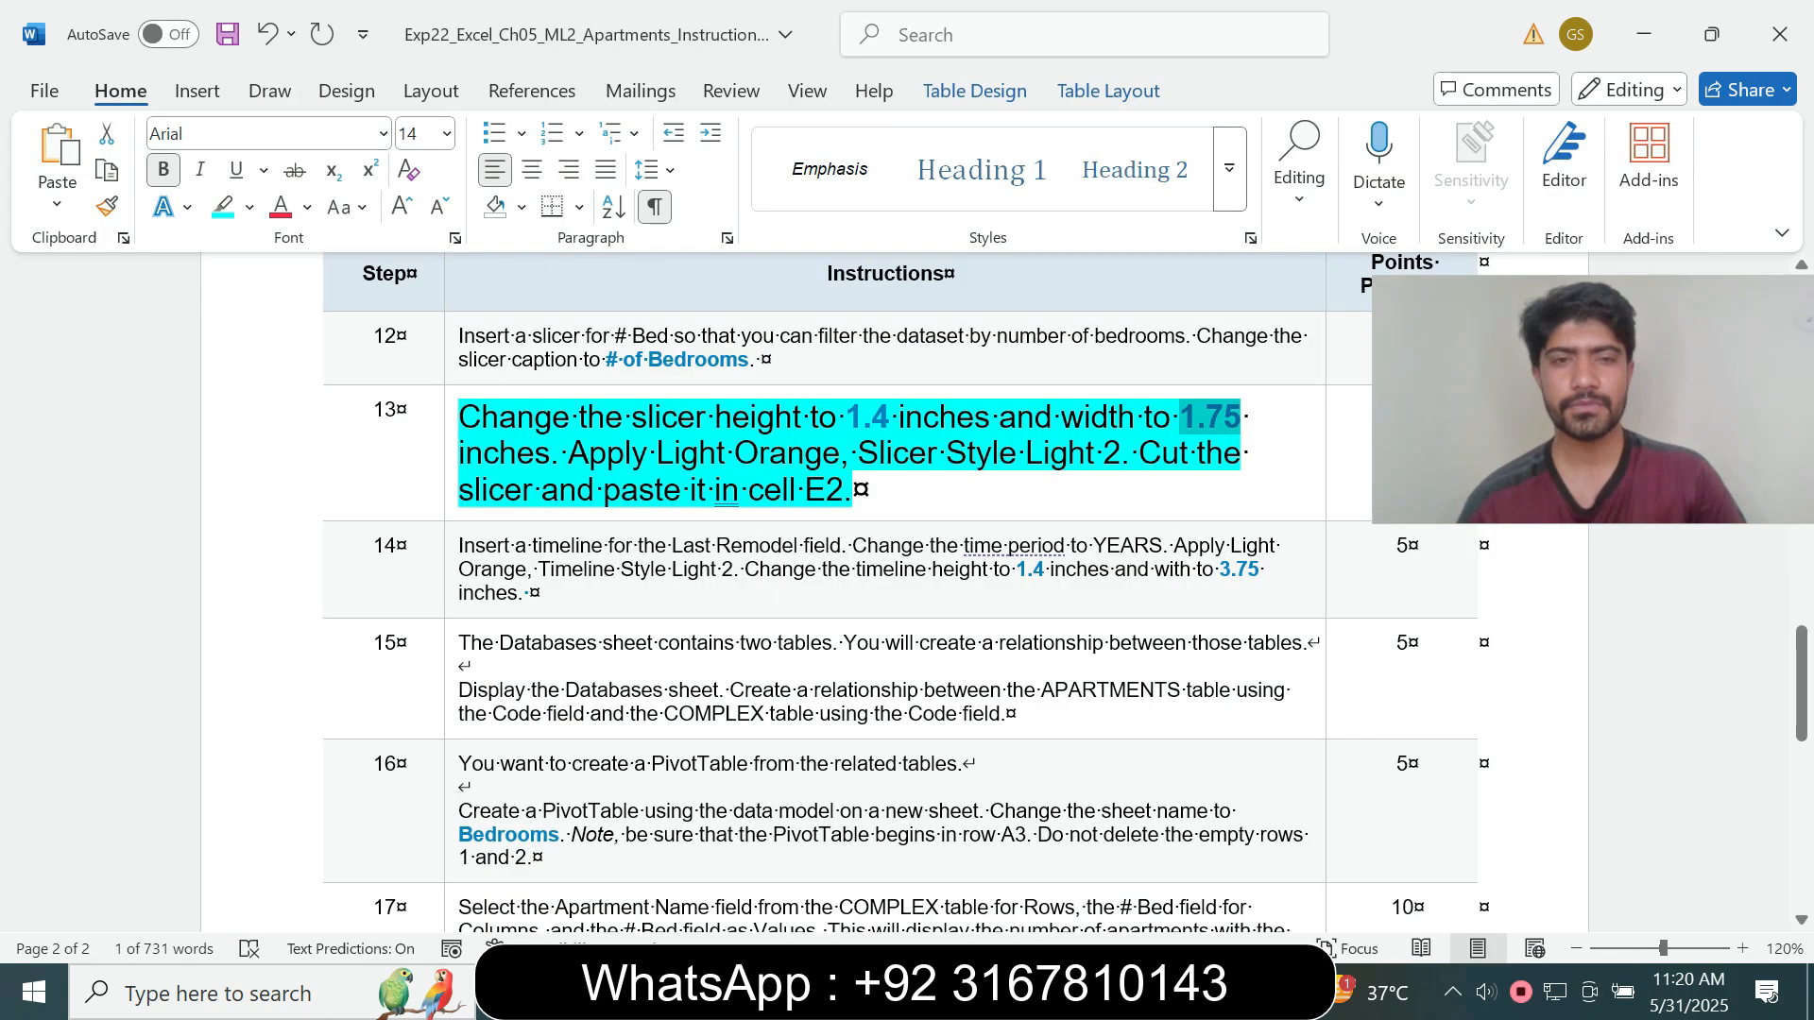
pyautogui.moveTo(569, 454); pyautogui.dragTo(839, 455)
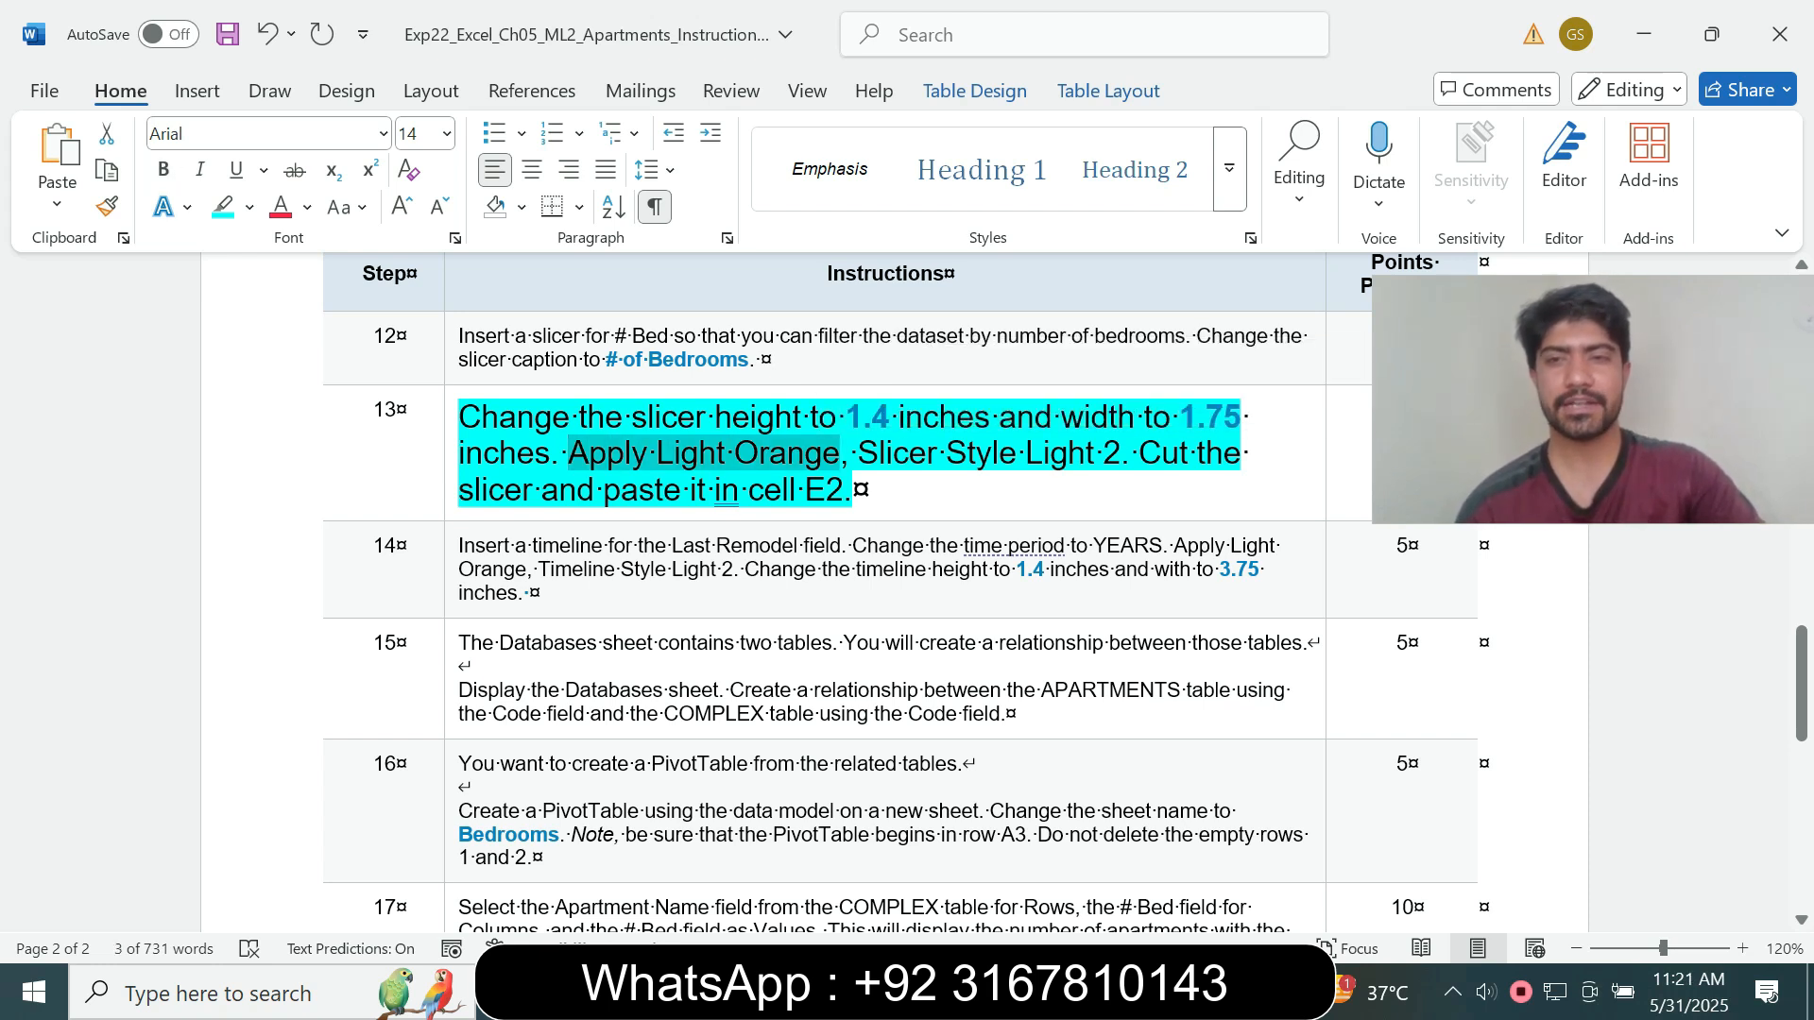
pyautogui.click(783, 489)
pyautogui.moveTo(656, 453); pyautogui.dragTo(1102, 453)
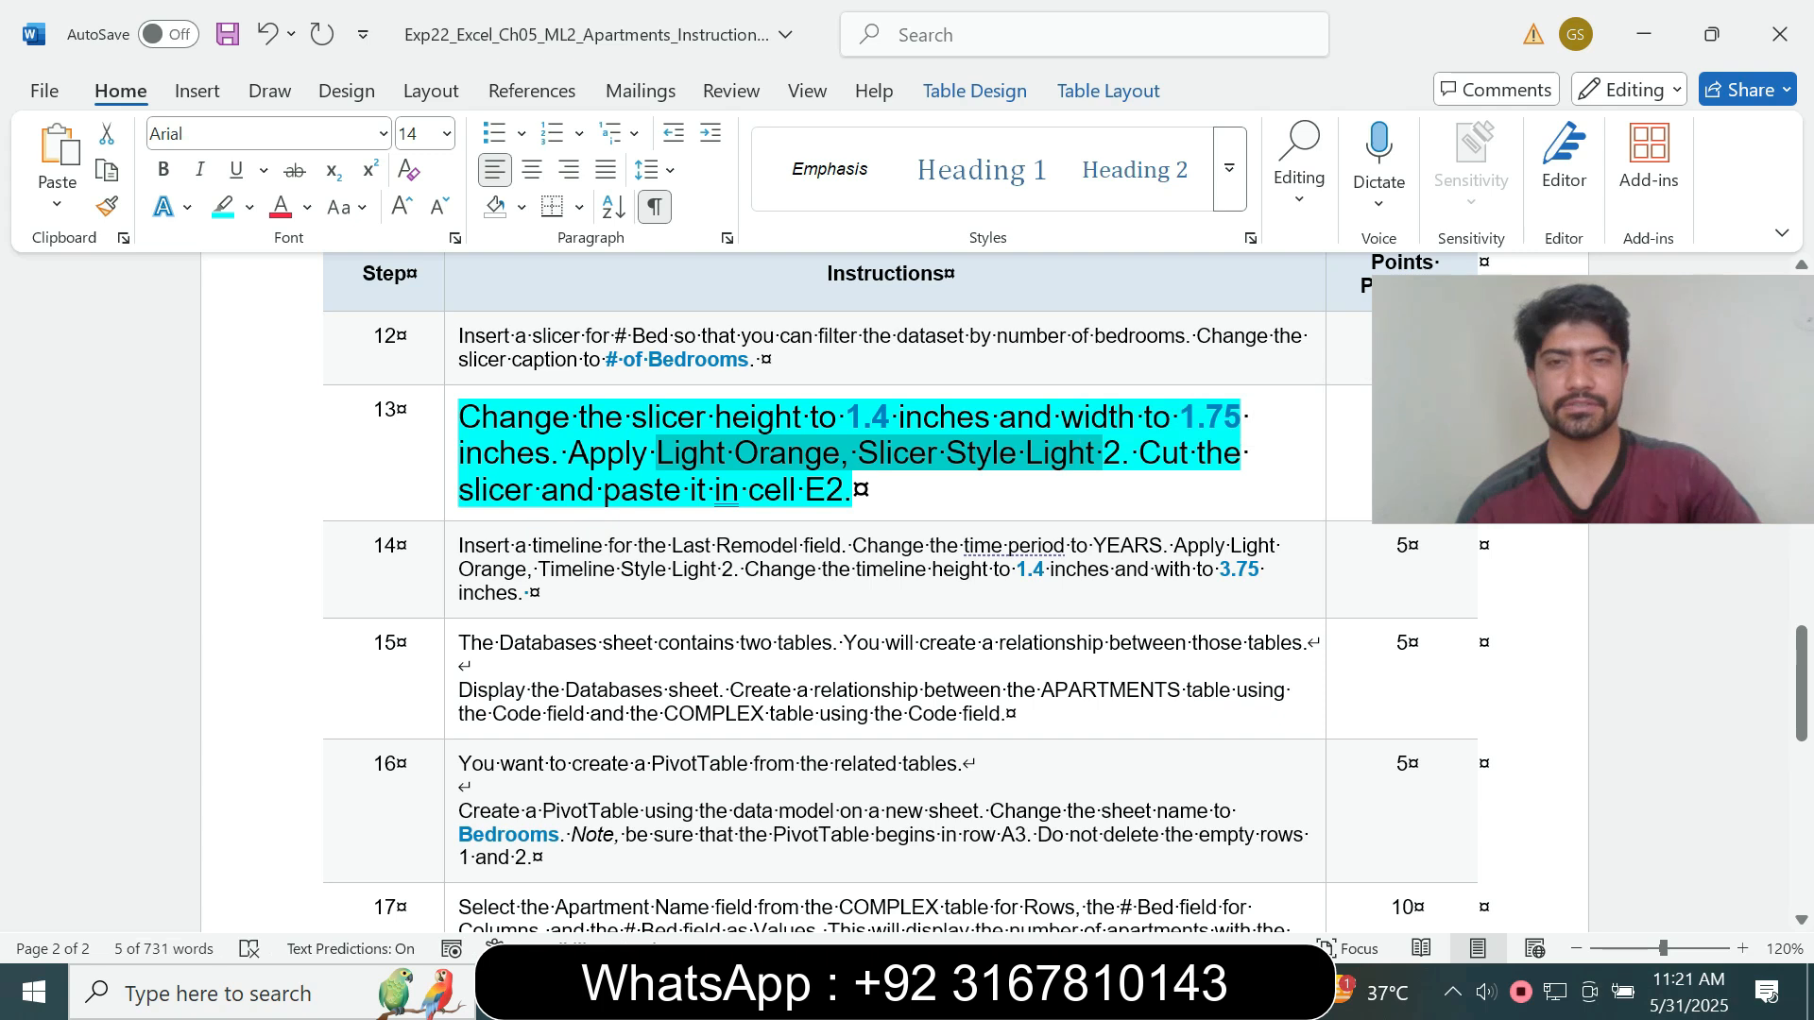
pyautogui.hotkey('alt', 'Tab')
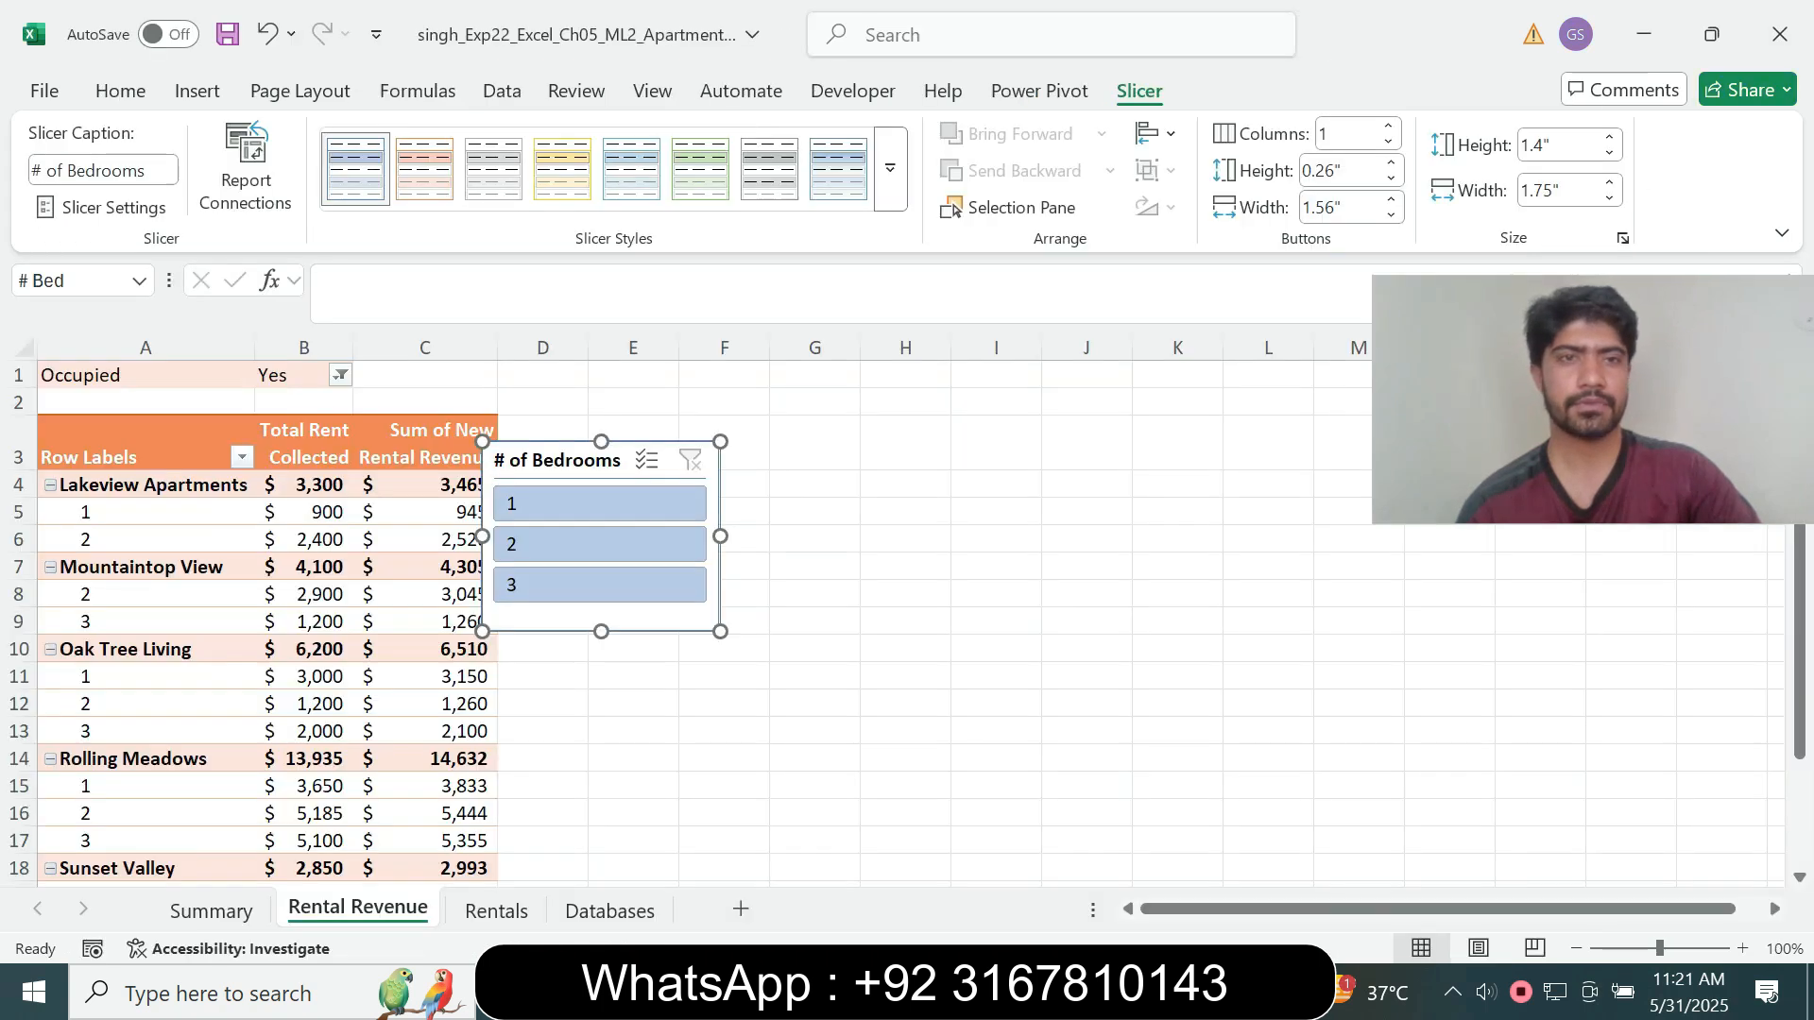
pyautogui.click(890, 168)
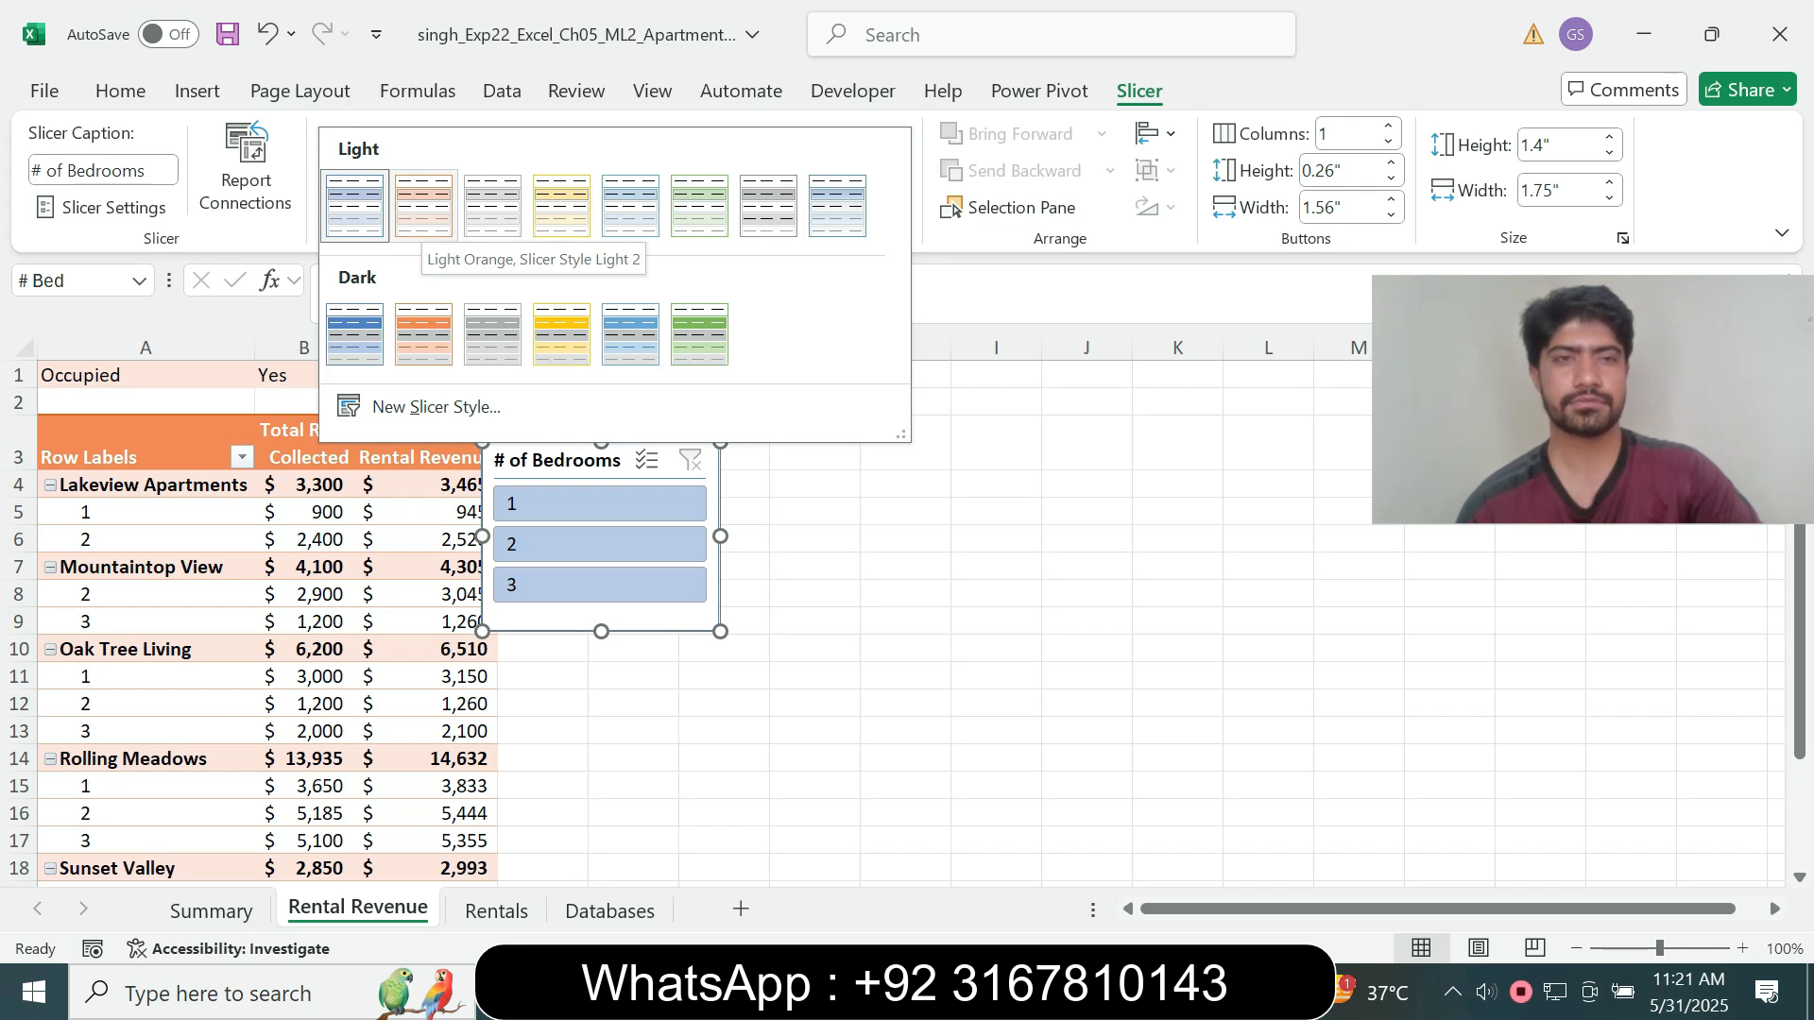
pyautogui.click(423, 205)
# - Check the placement instruction in Word's step 13, and in Excel cut the slicer and paste it in cell E2
pyautogui.hotkey('alt', 'Tab')
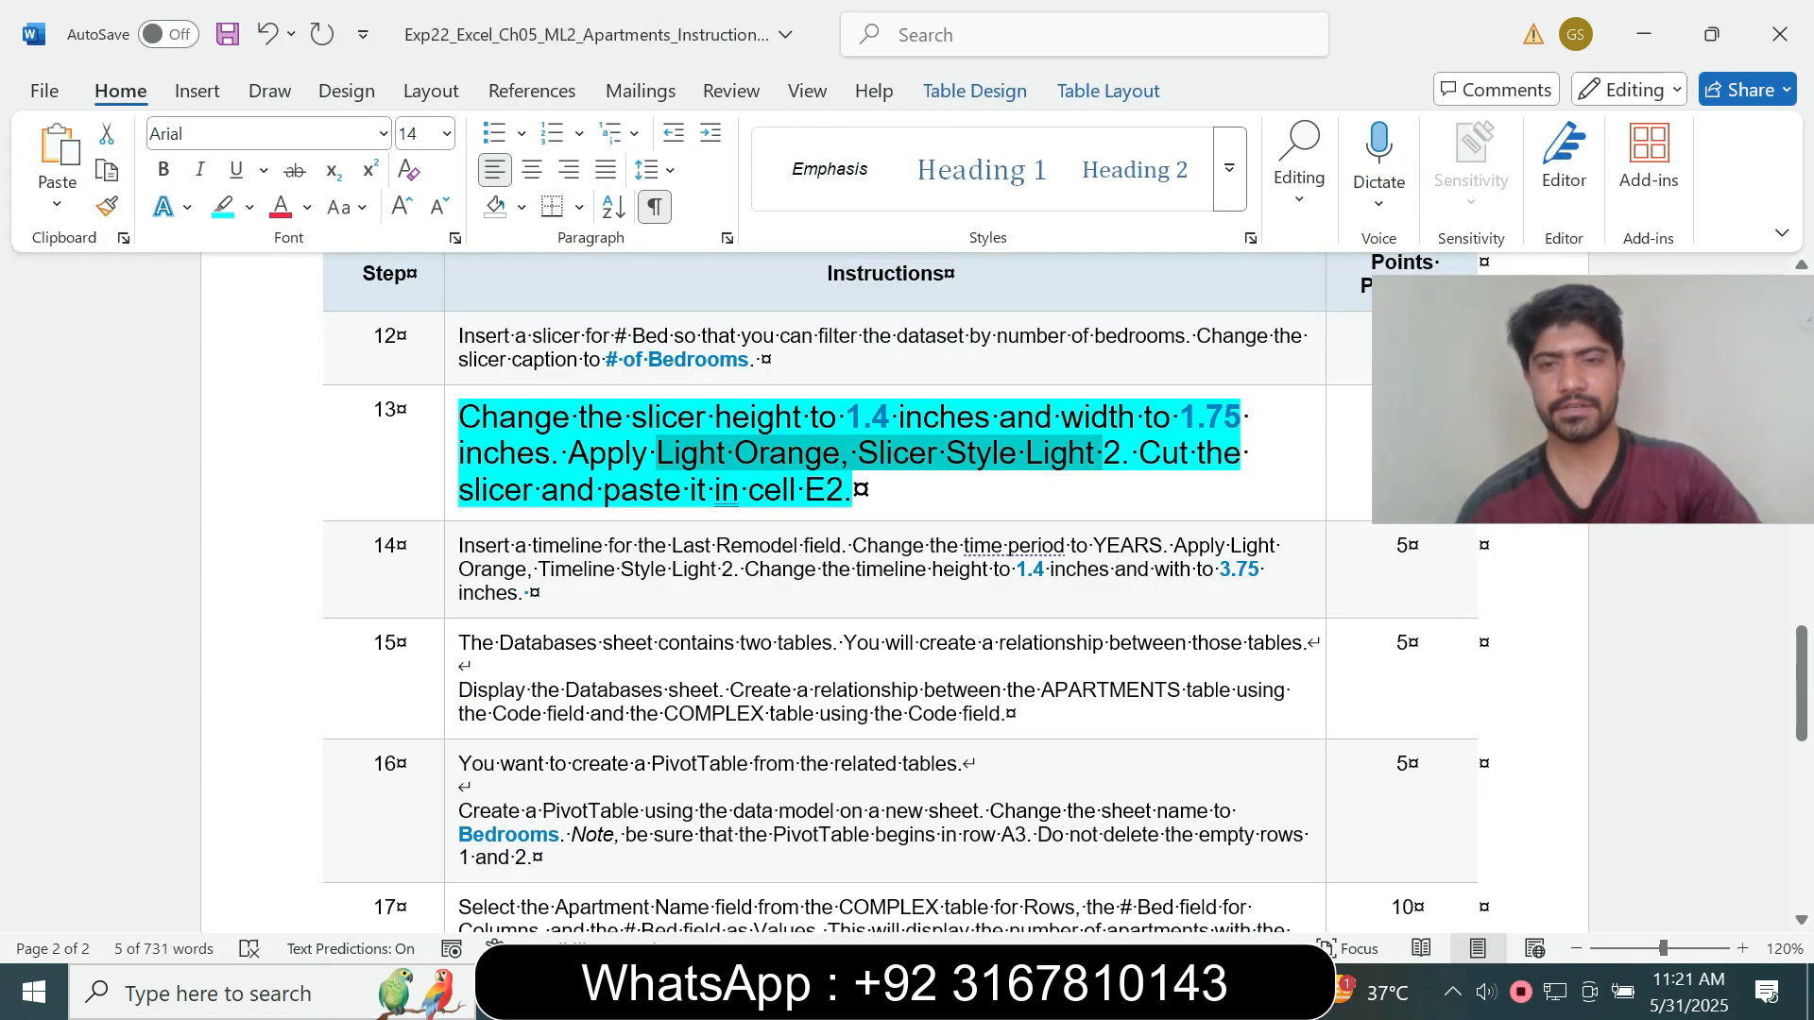
pyautogui.moveTo(1139, 454); pyautogui.dragTo(854, 490)
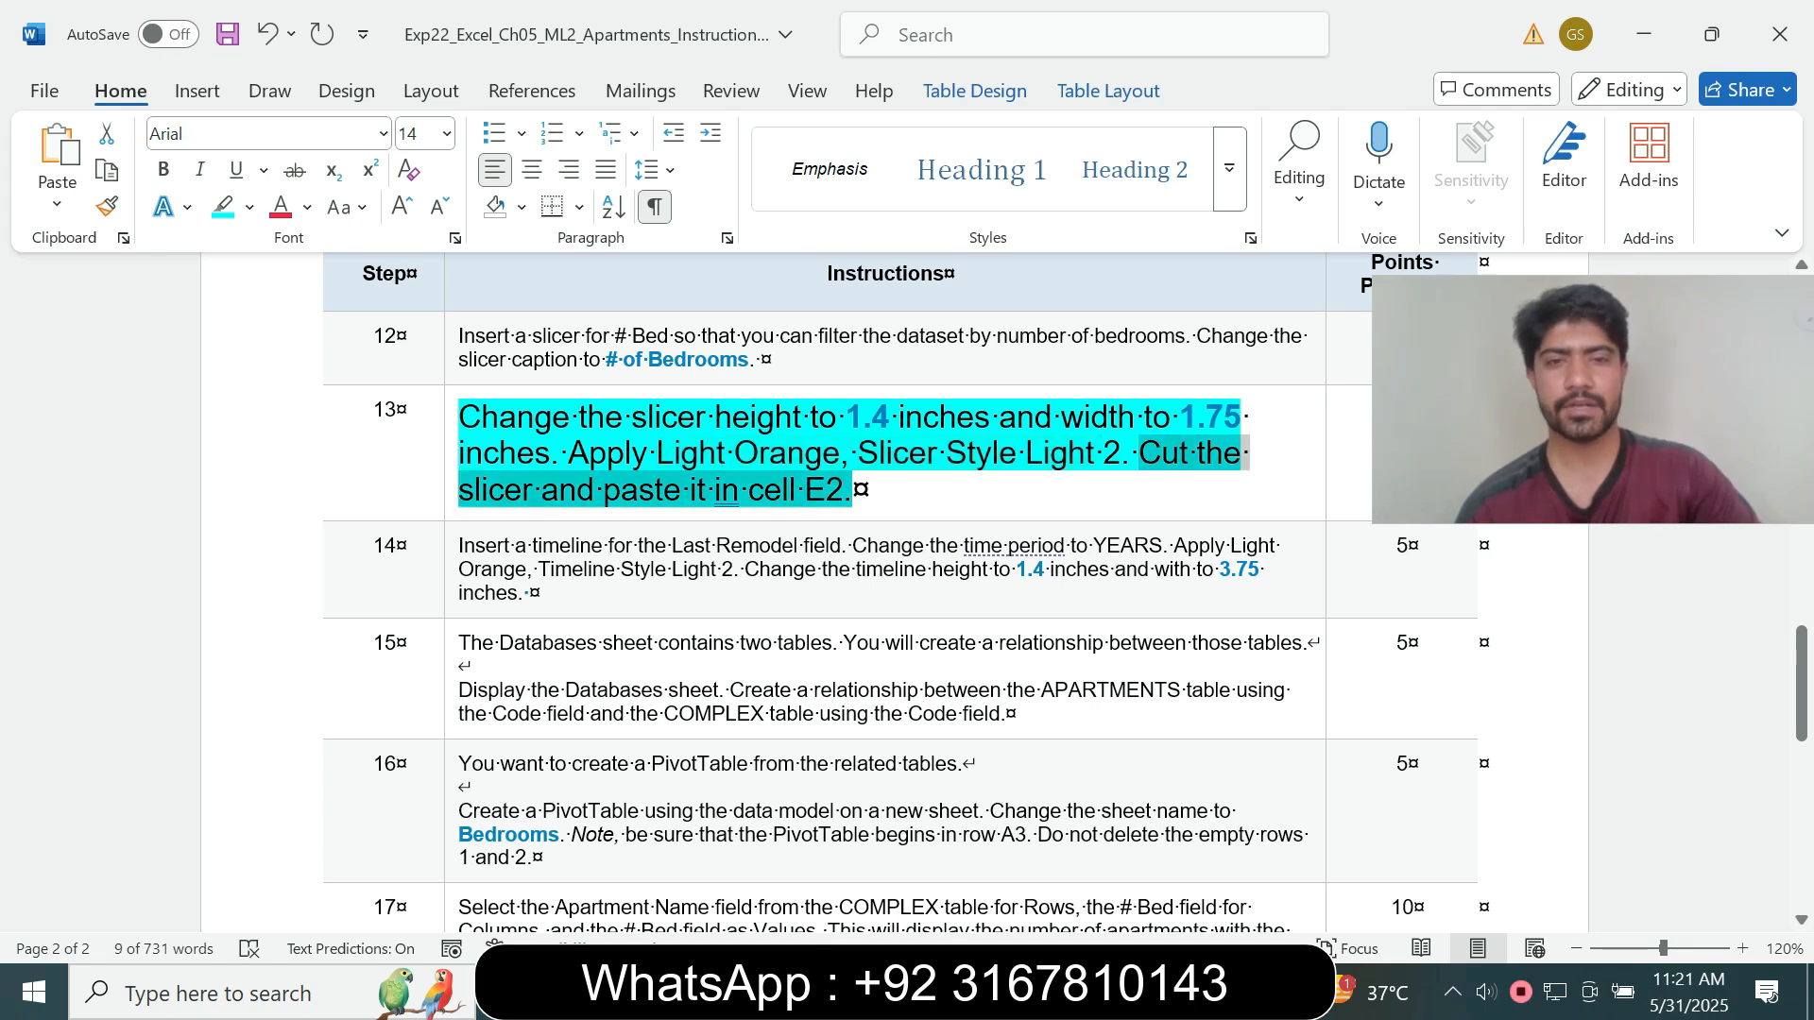
pyautogui.hotkey('alt', 'Tab')
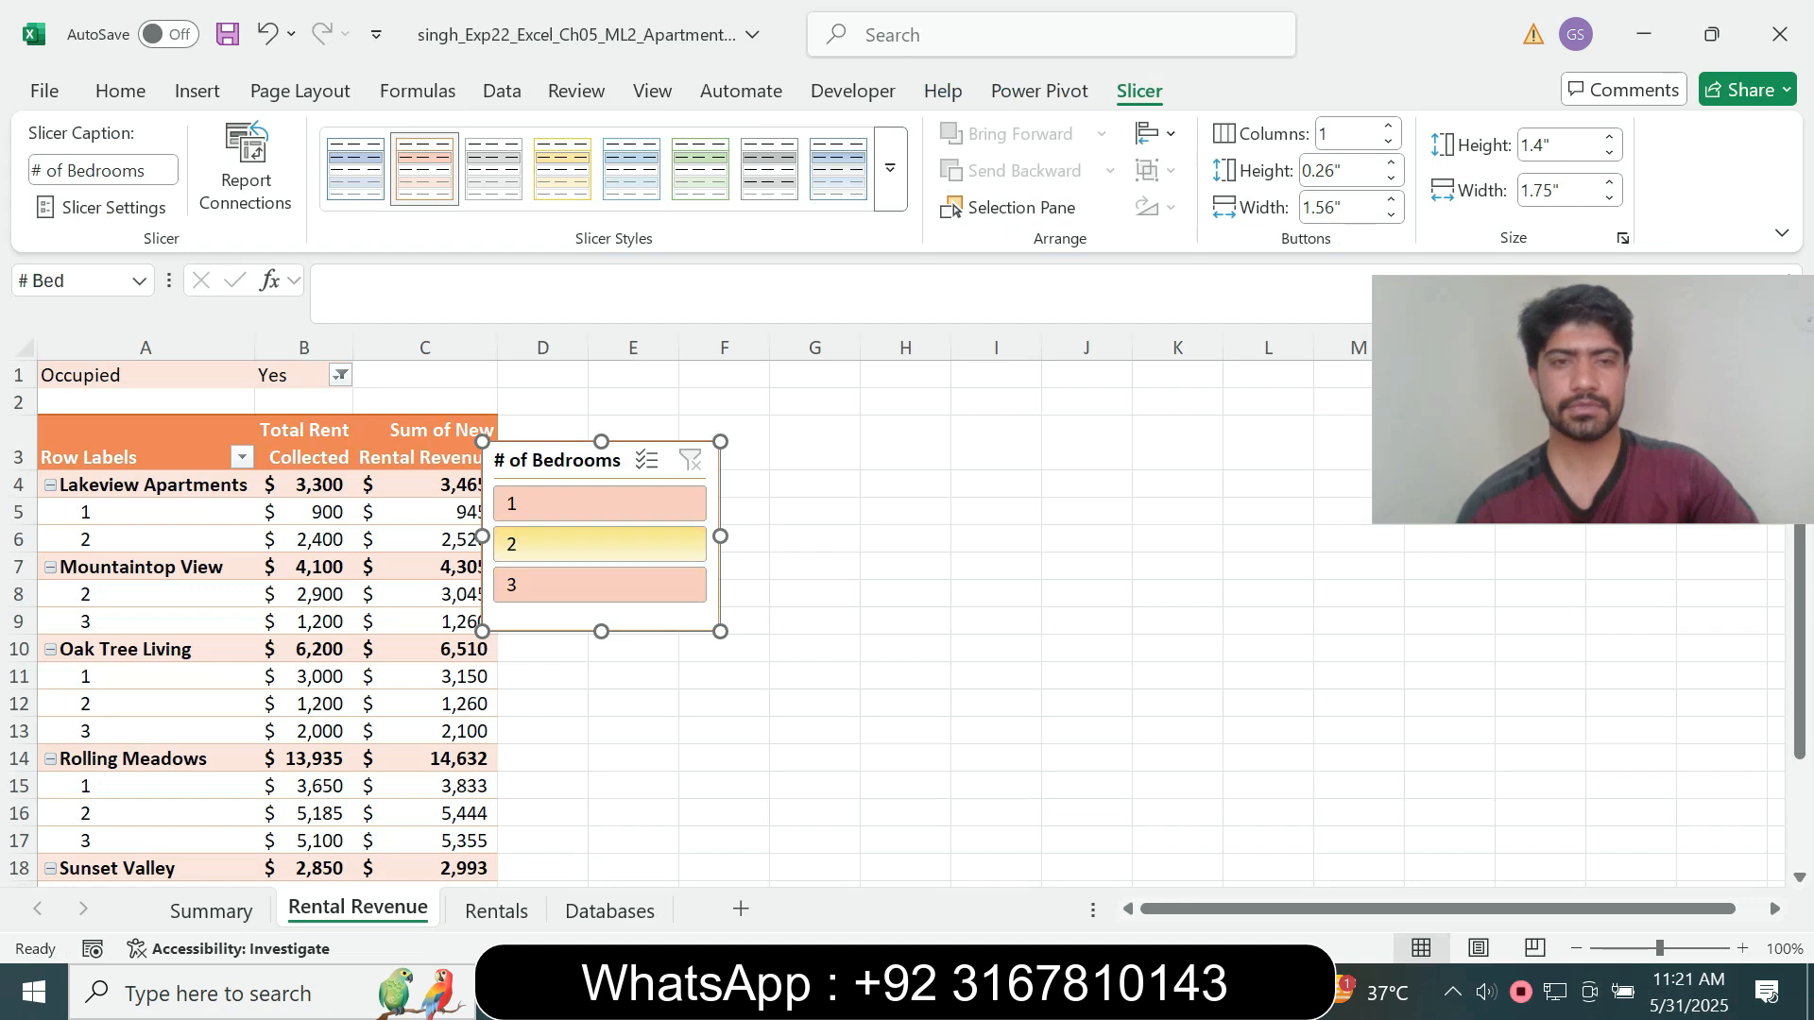
pyautogui.rightClick(536, 543)
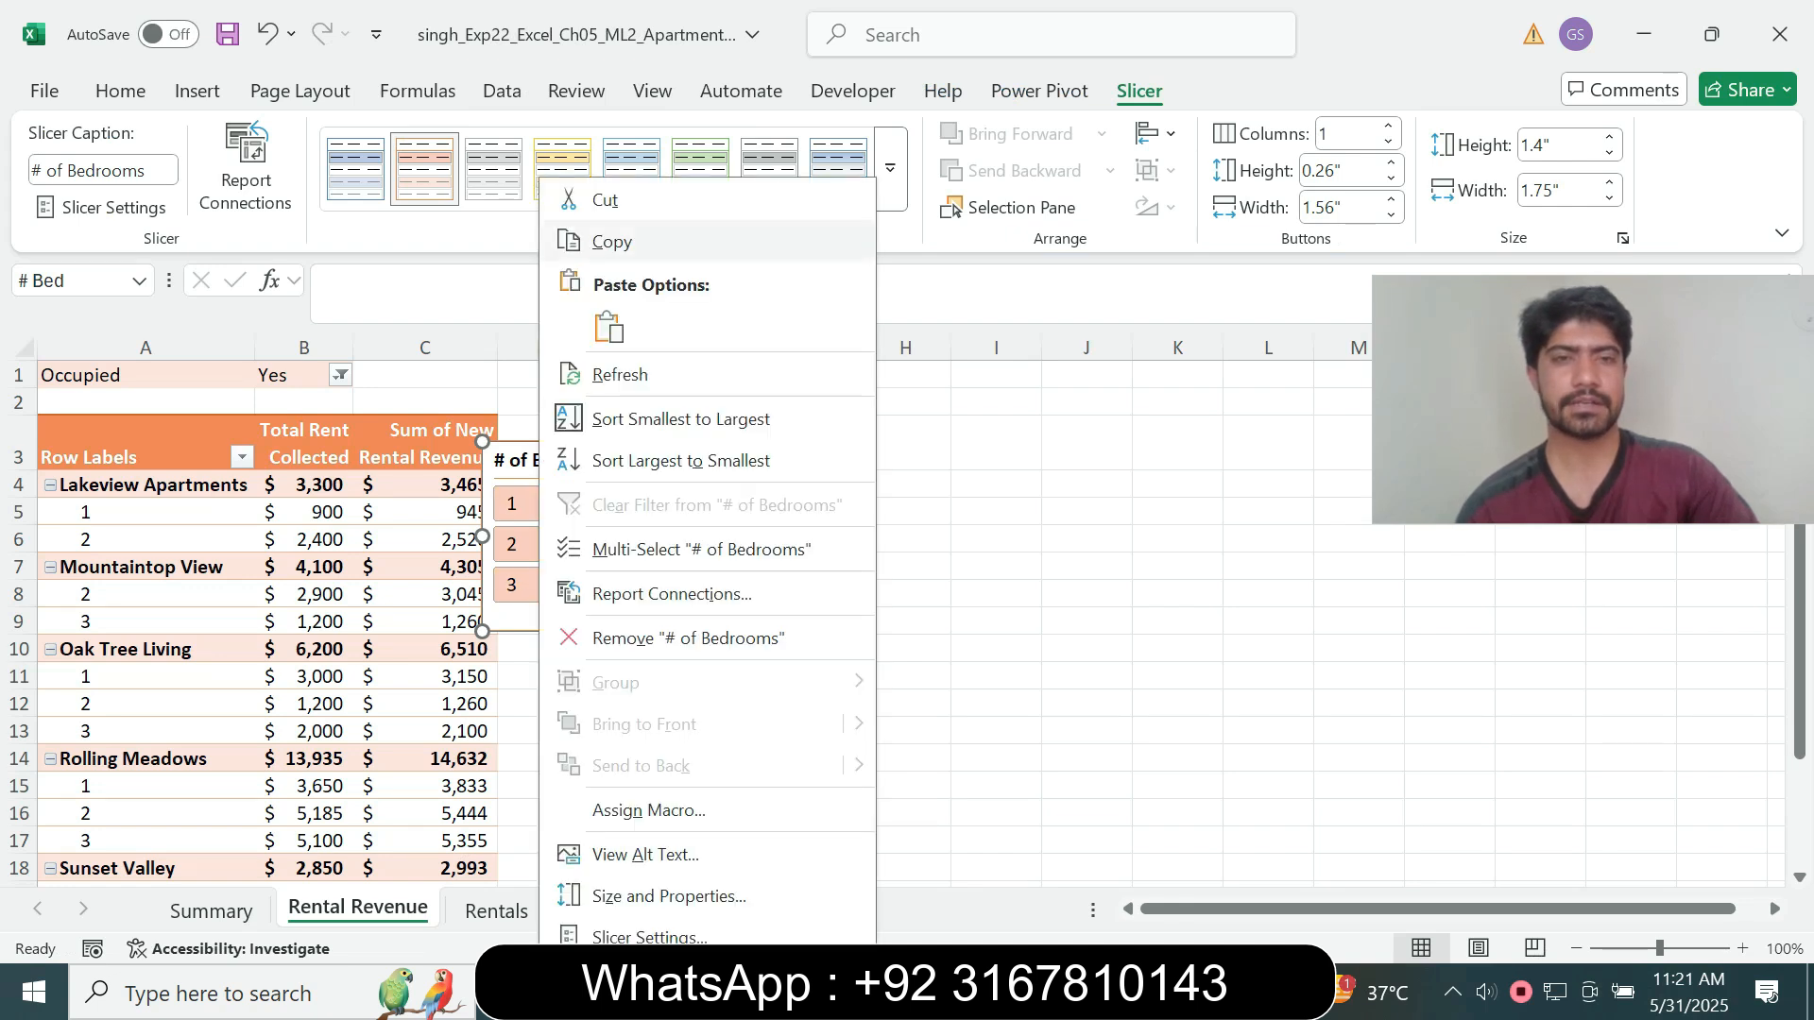
pyautogui.click(567, 196)
pyautogui.hotkey('alt', 'Tab')
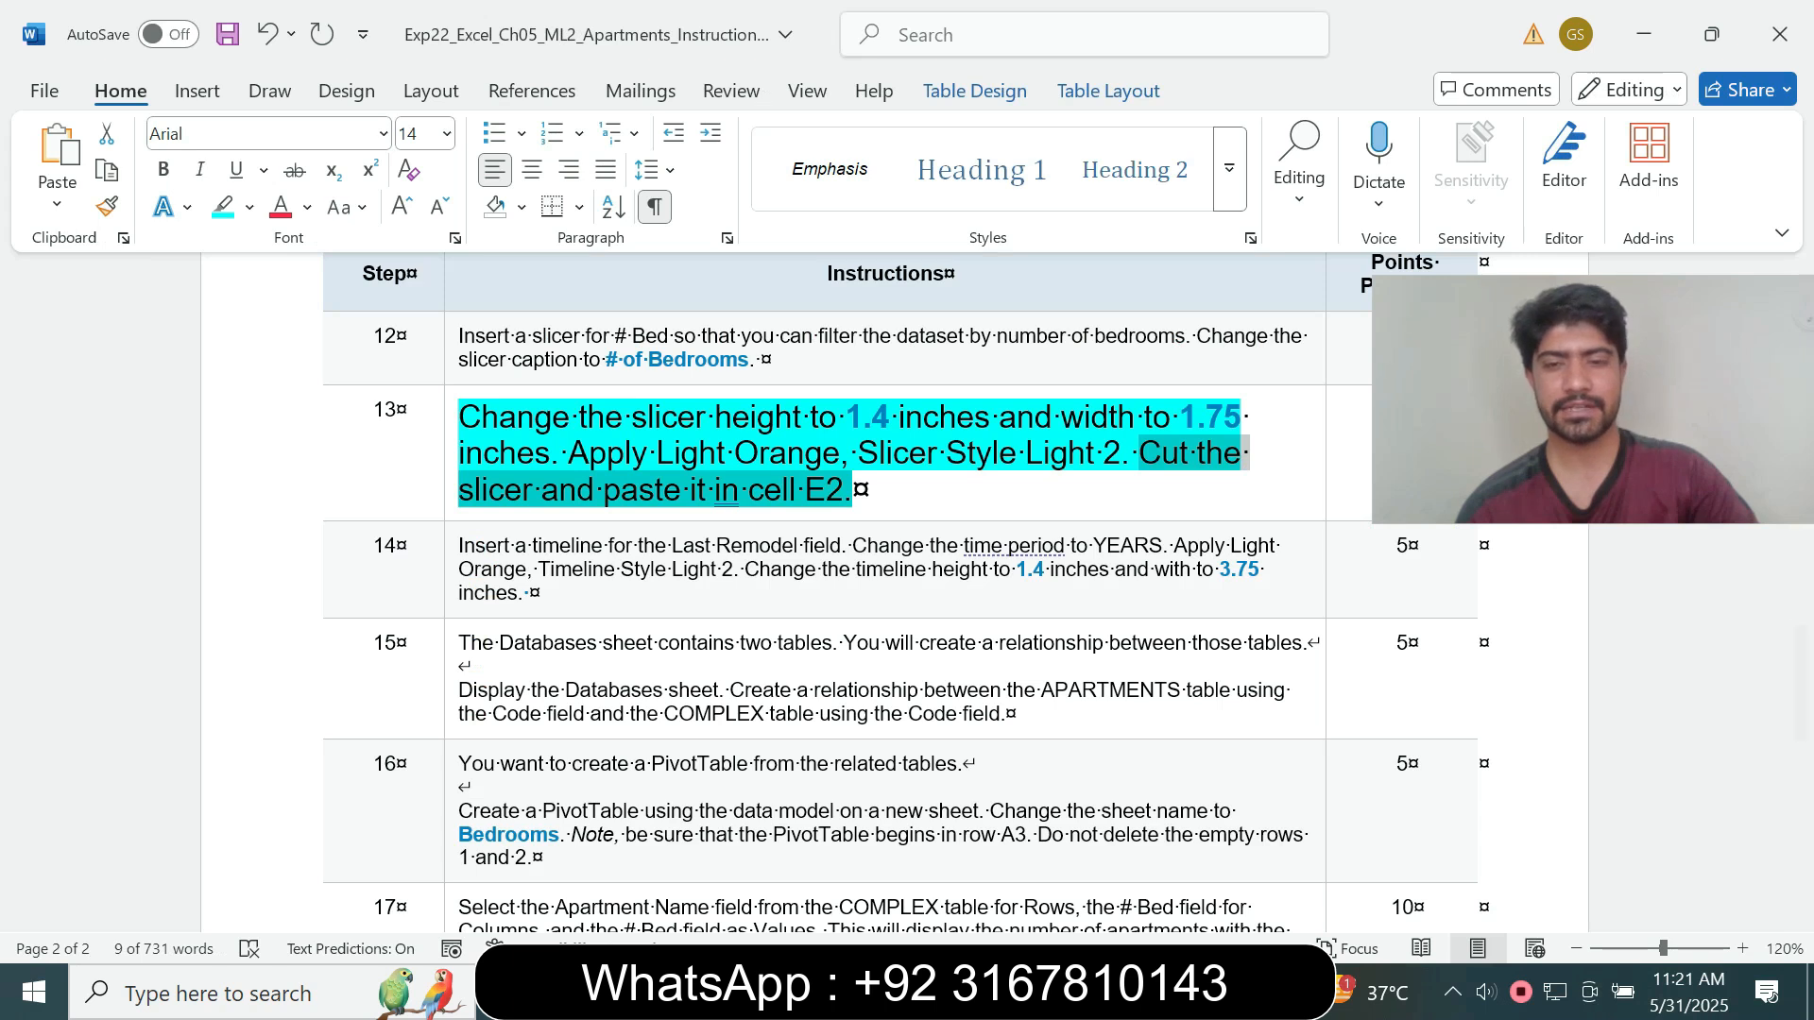
pyautogui.hotkey('alt', 'Tab')
pyautogui.click(633, 375)
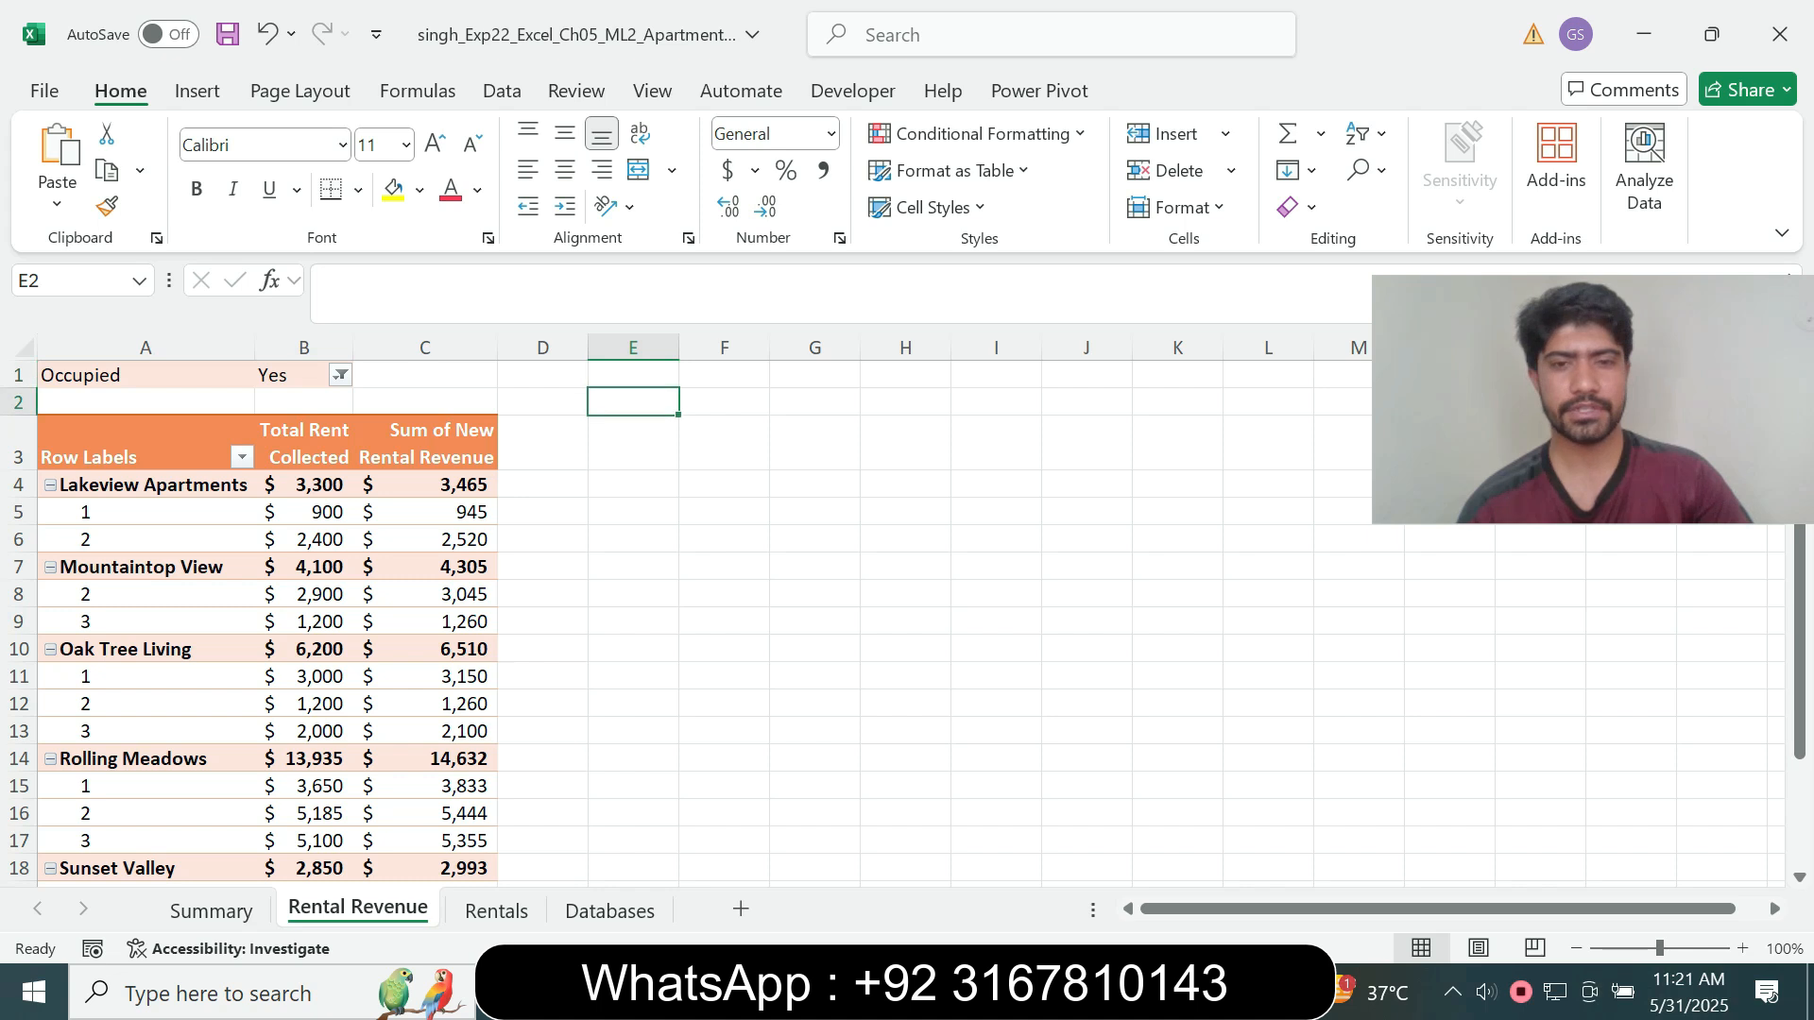
pyautogui.hotkey('alt', 'Tab')
pyautogui.hotkey('alt', 'Tab')
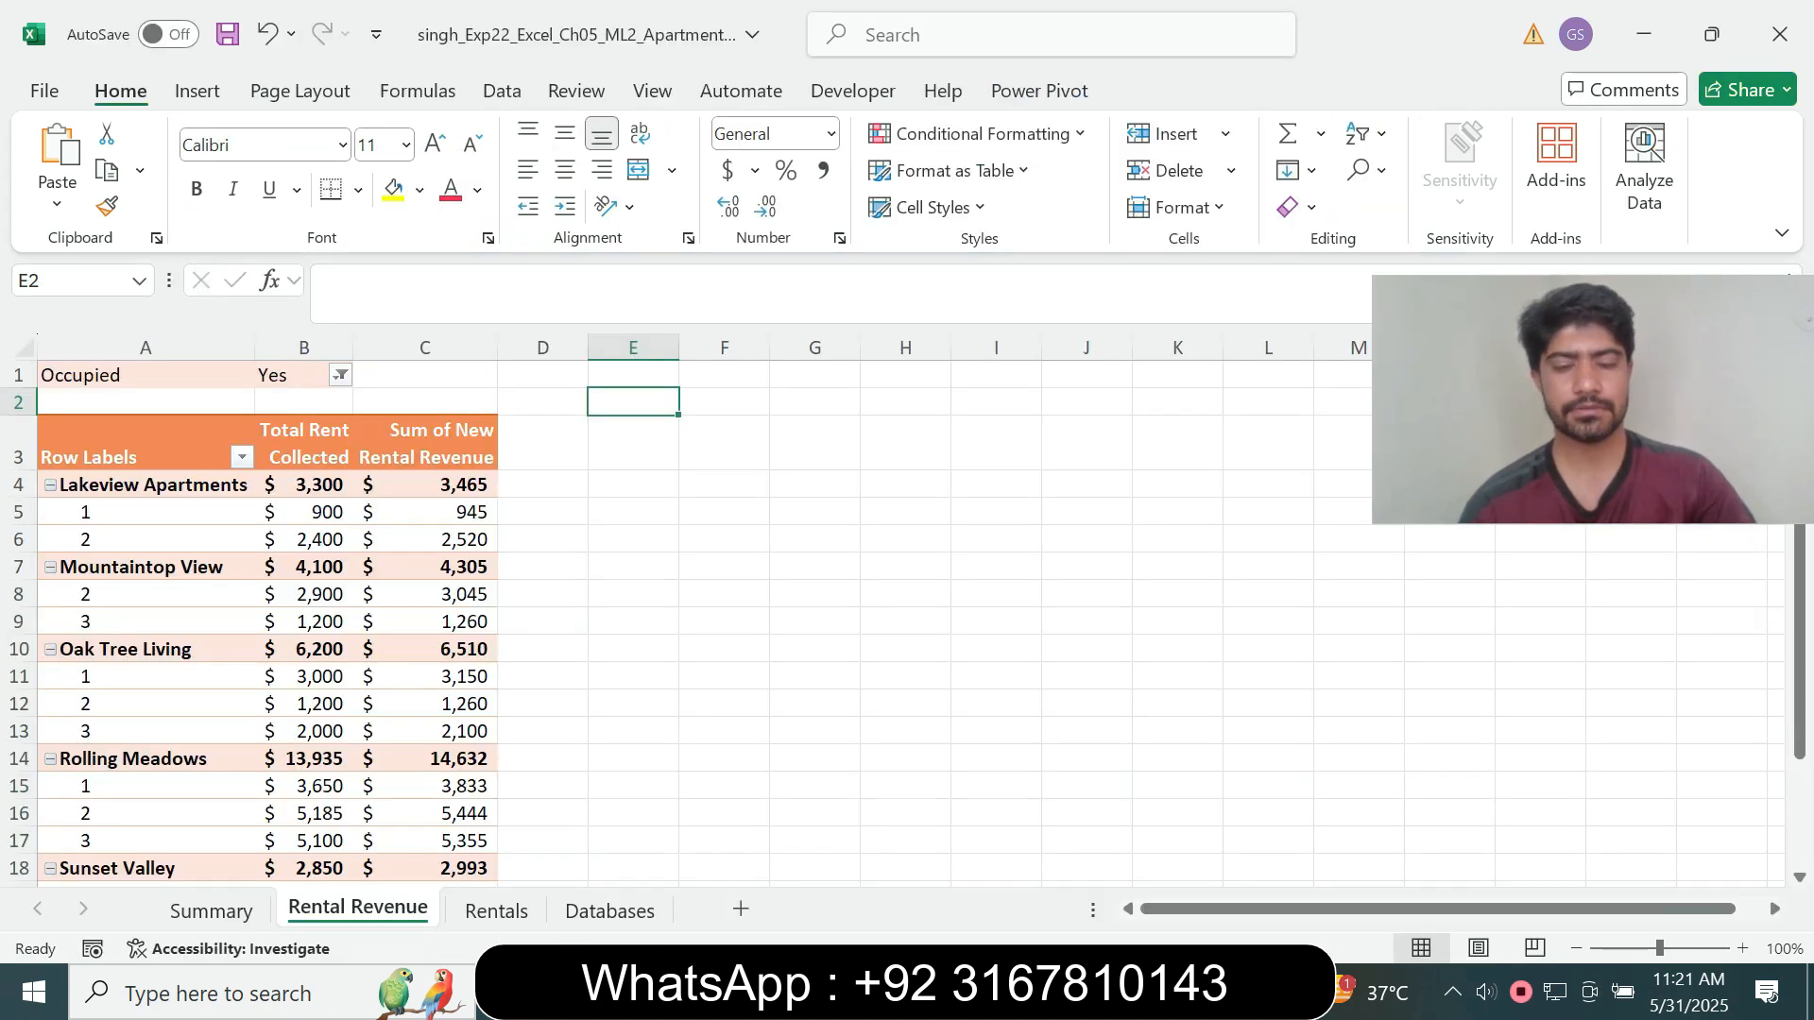
pyautogui.hotkey('ctrl', 'v')
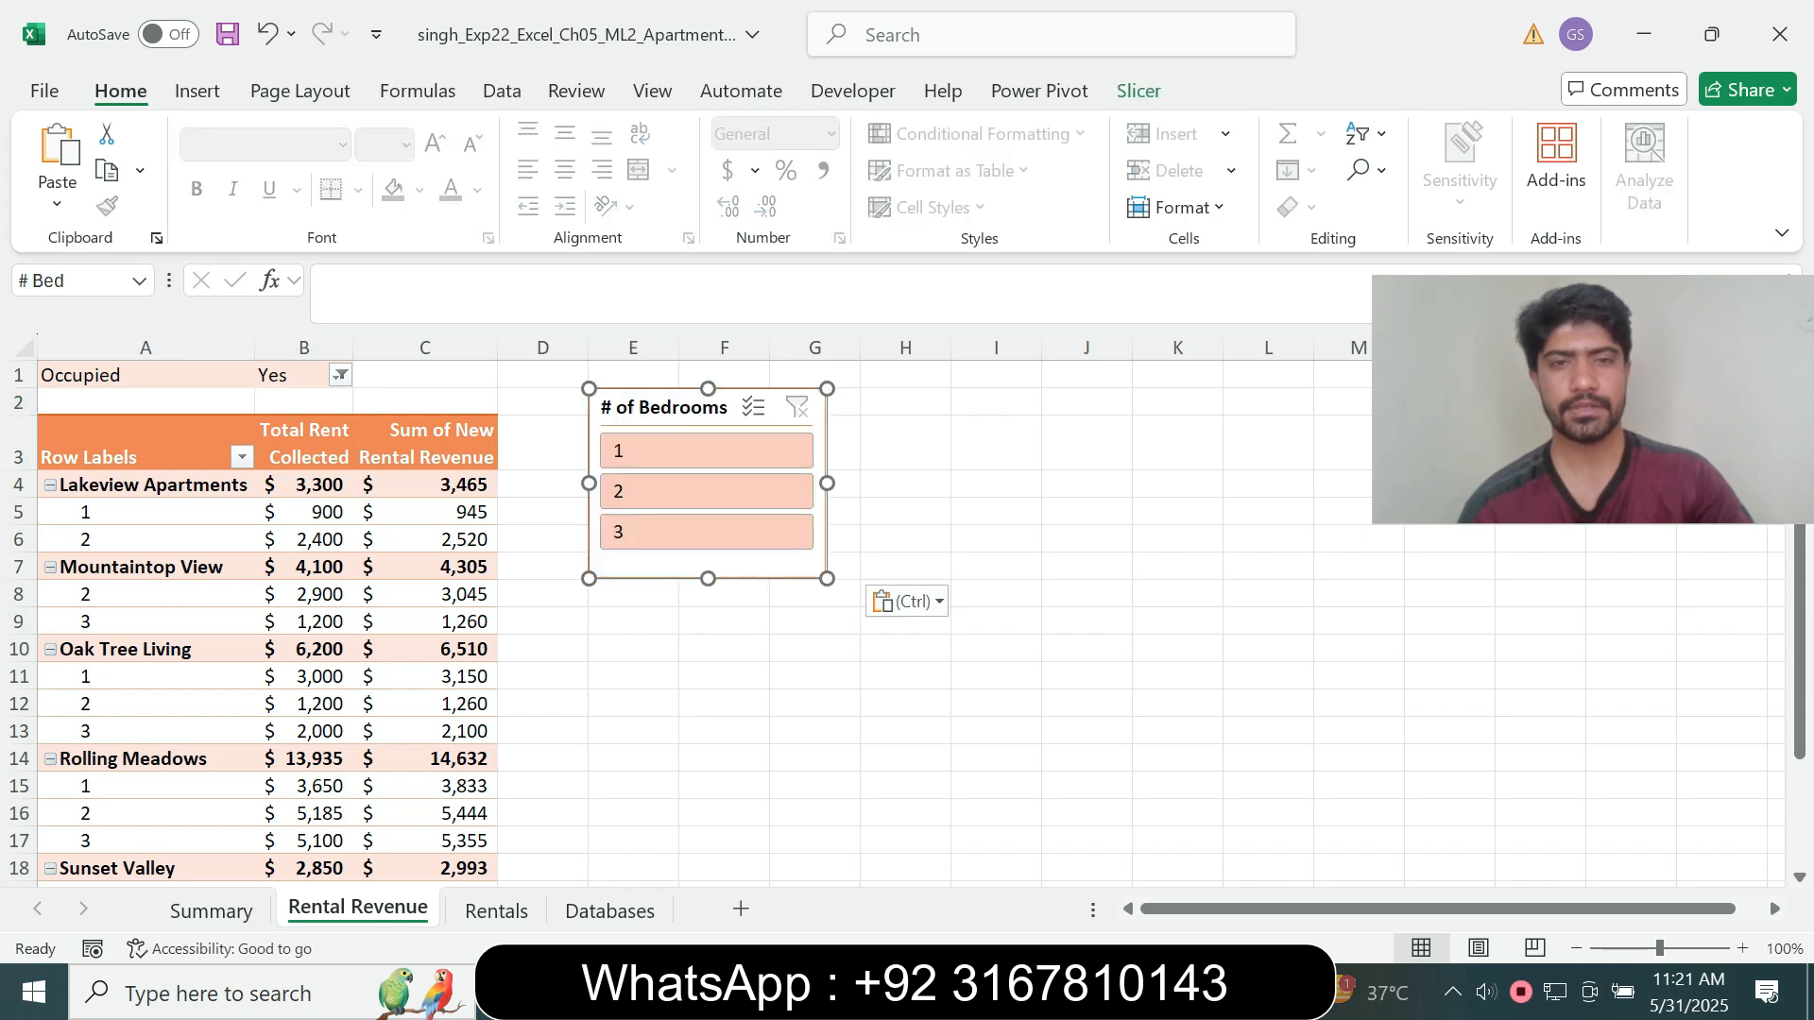
pyautogui.click(723, 676)
# - Switch to Word, set the step 13 instruction text to 9 pt and remove its highlight
pyautogui.hotkey('alt', 'Tab')
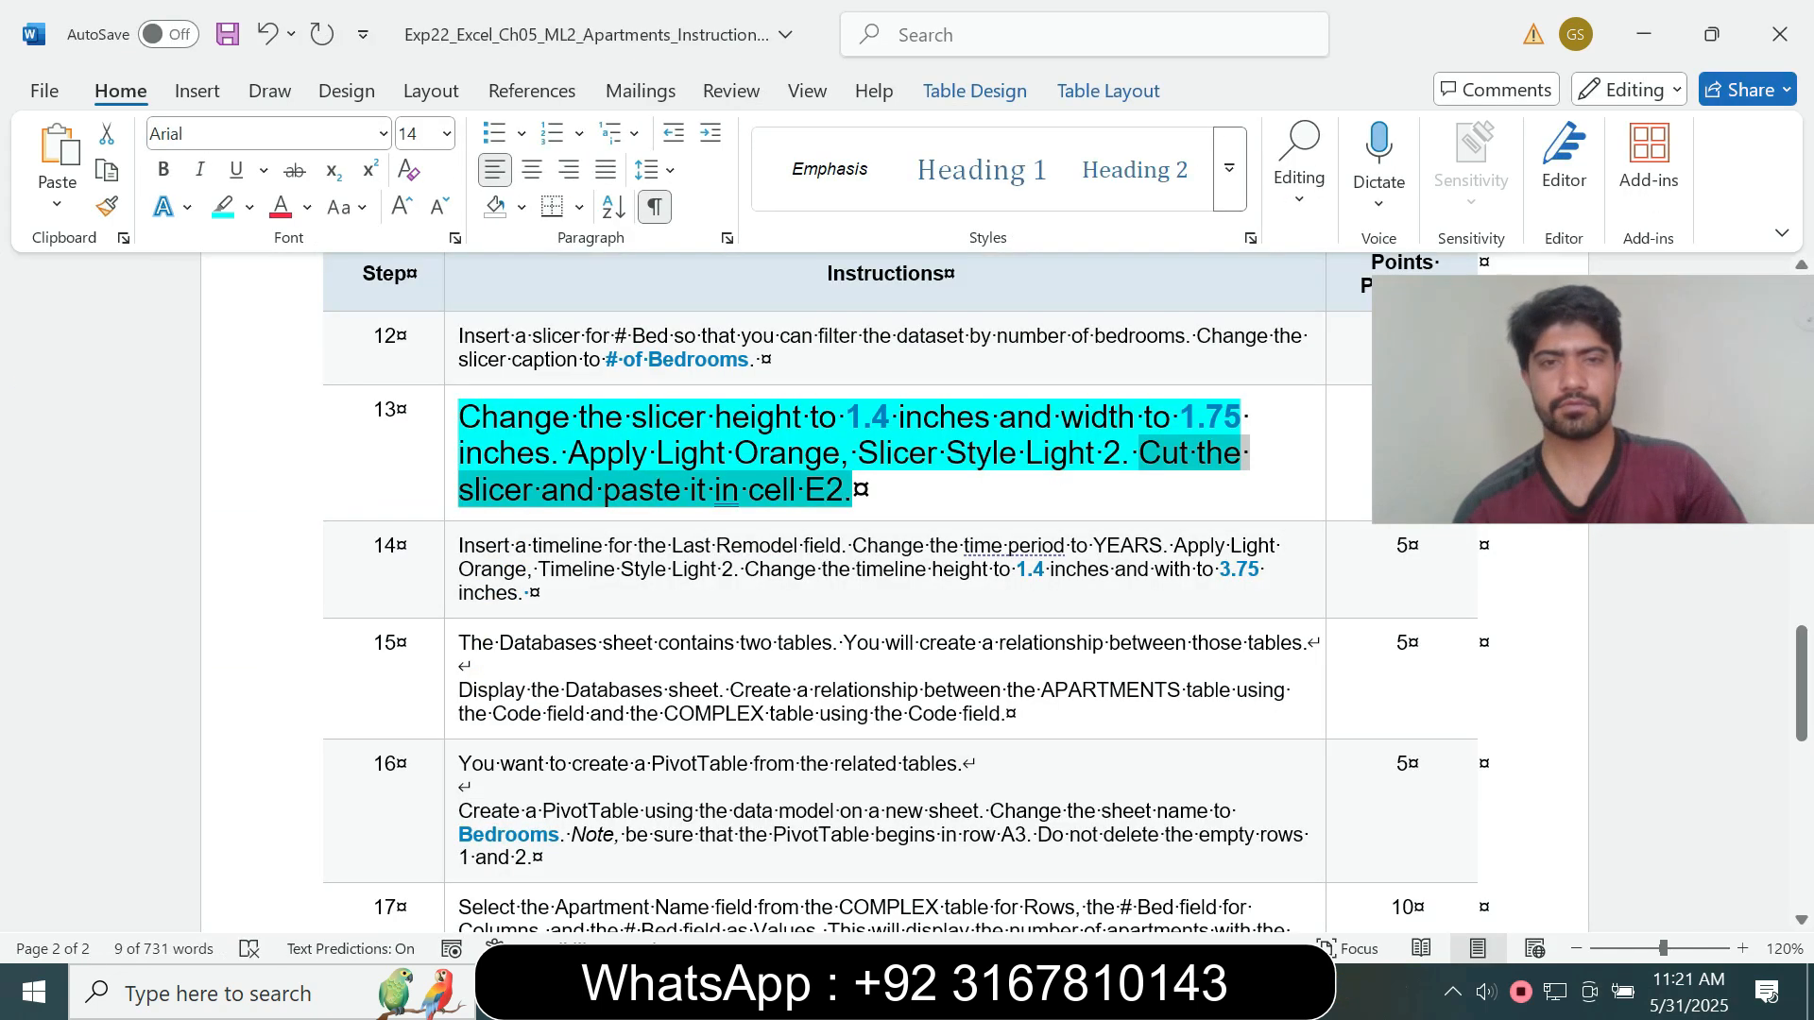
pyautogui.moveTo(1139, 453); pyautogui.dragTo(459, 453)
pyautogui.click(656, 386)
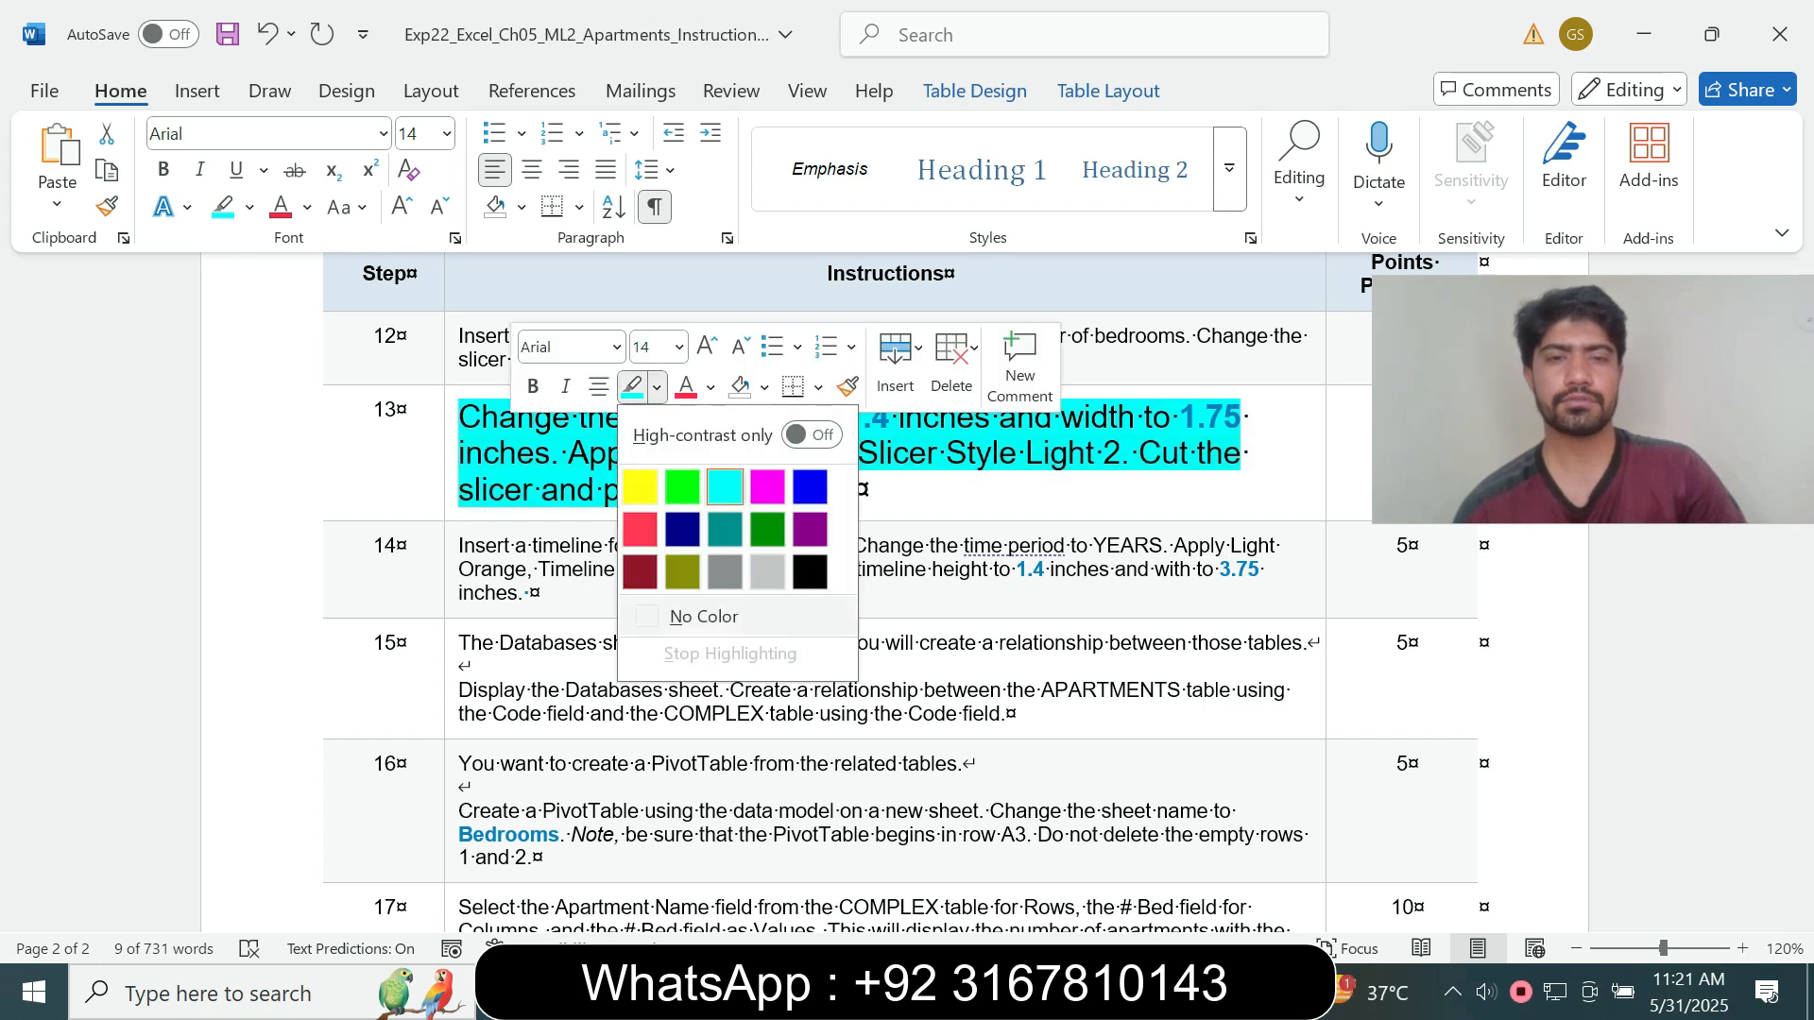
pyautogui.click(676, 611)
pyautogui.moveTo(852, 490); pyautogui.dragTo(460, 417)
pyautogui.click(652, 331)
pyautogui.click(628, 402)
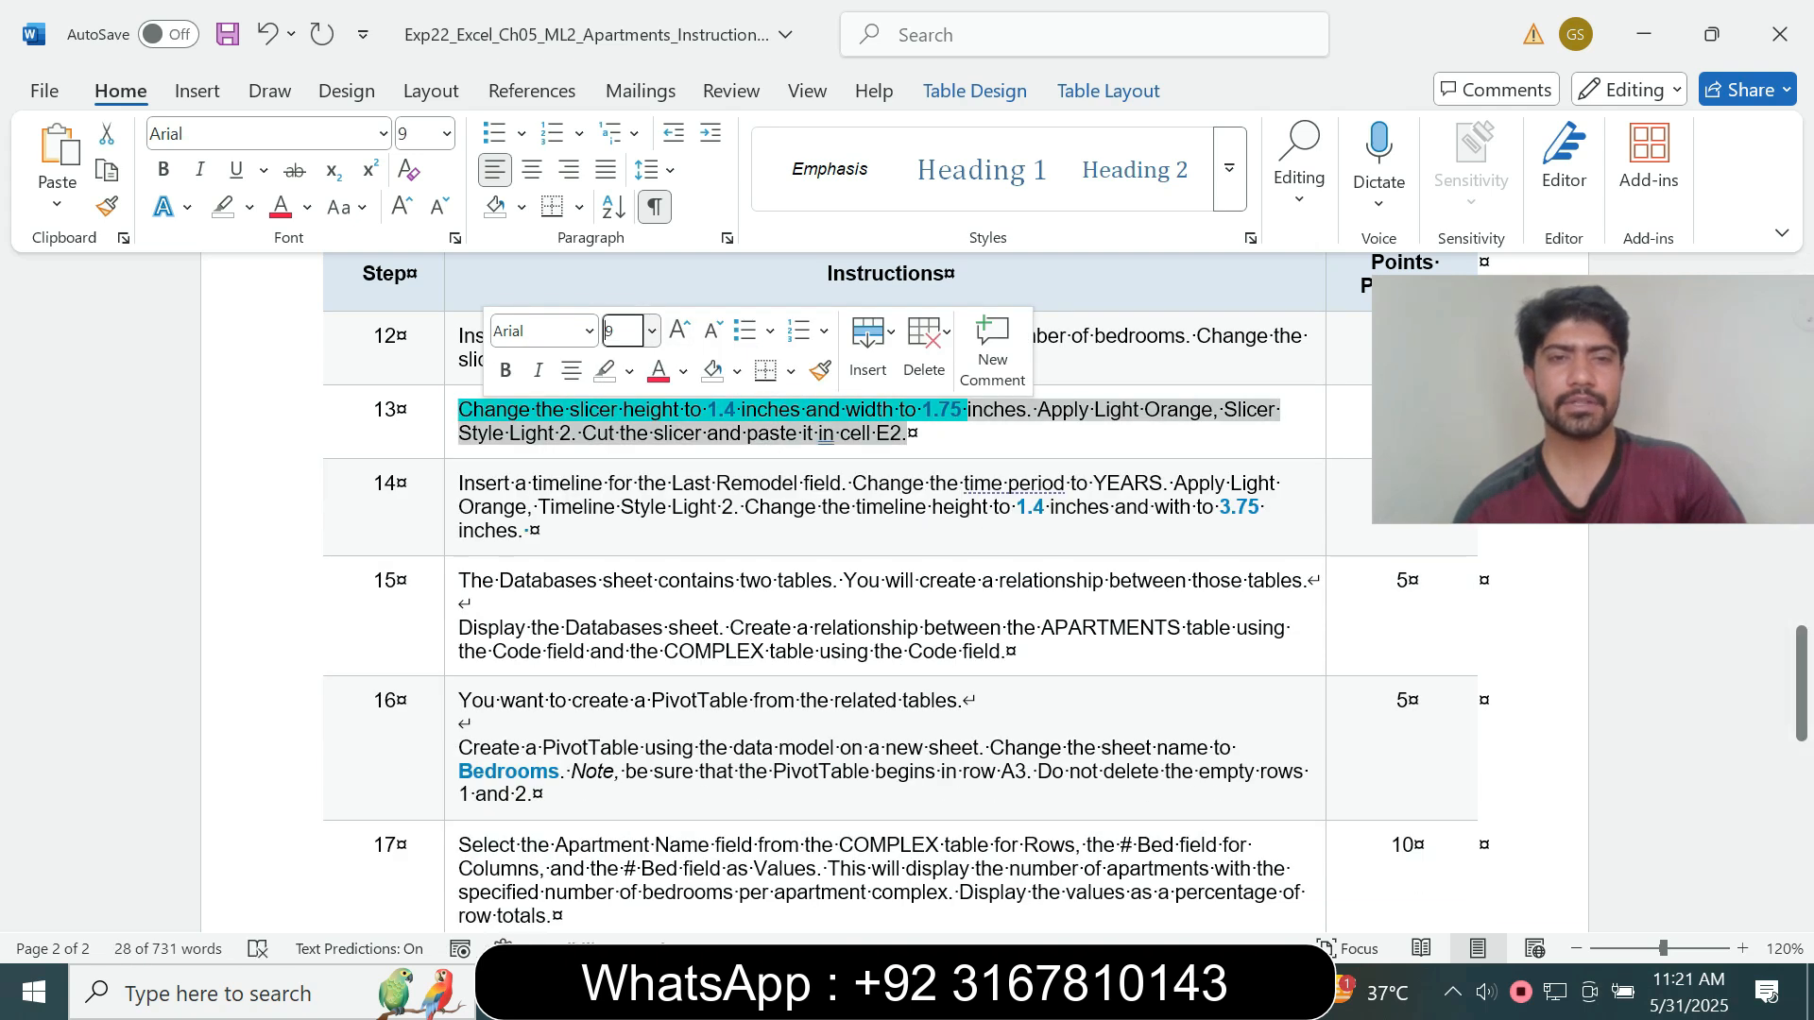
pyautogui.click(630, 372)
pyautogui.click(673, 600)
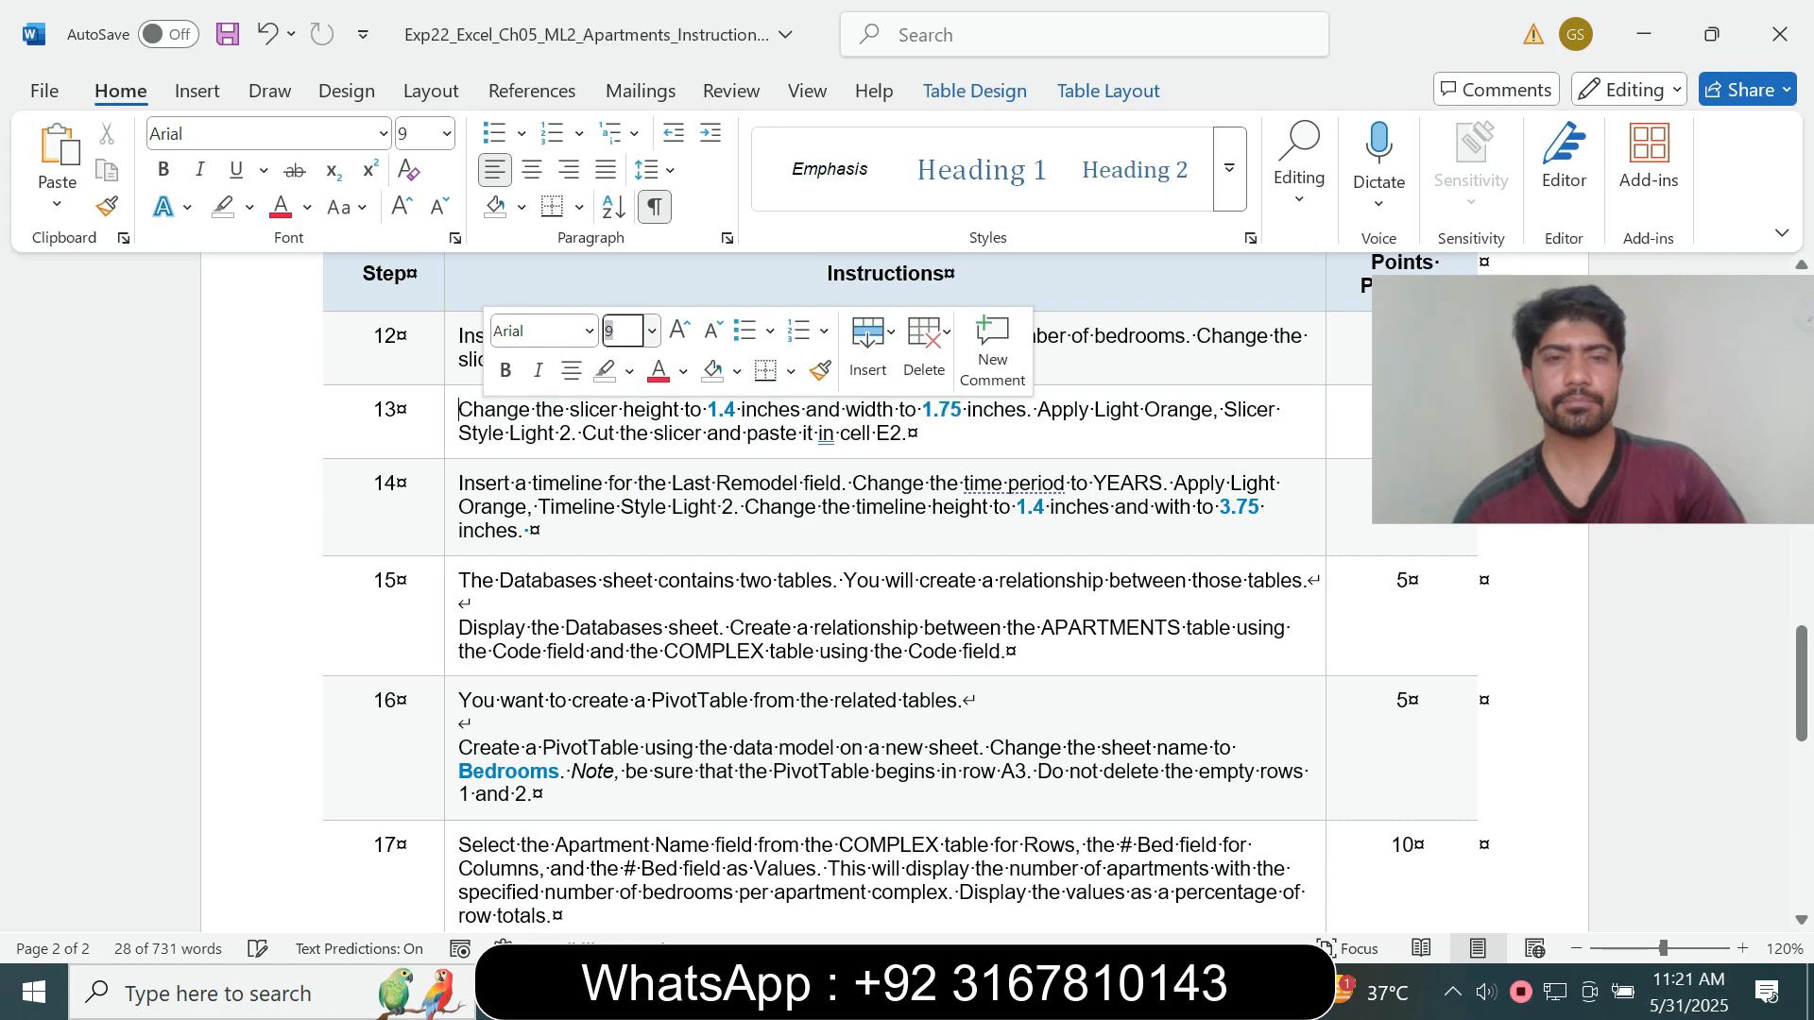
# - Highlight the instruction rows for steps 14 through 20 in turquoise
pyautogui.moveTo(459, 483); pyautogui.dragTo(728, 777)
pyautogui.click(878, 733)
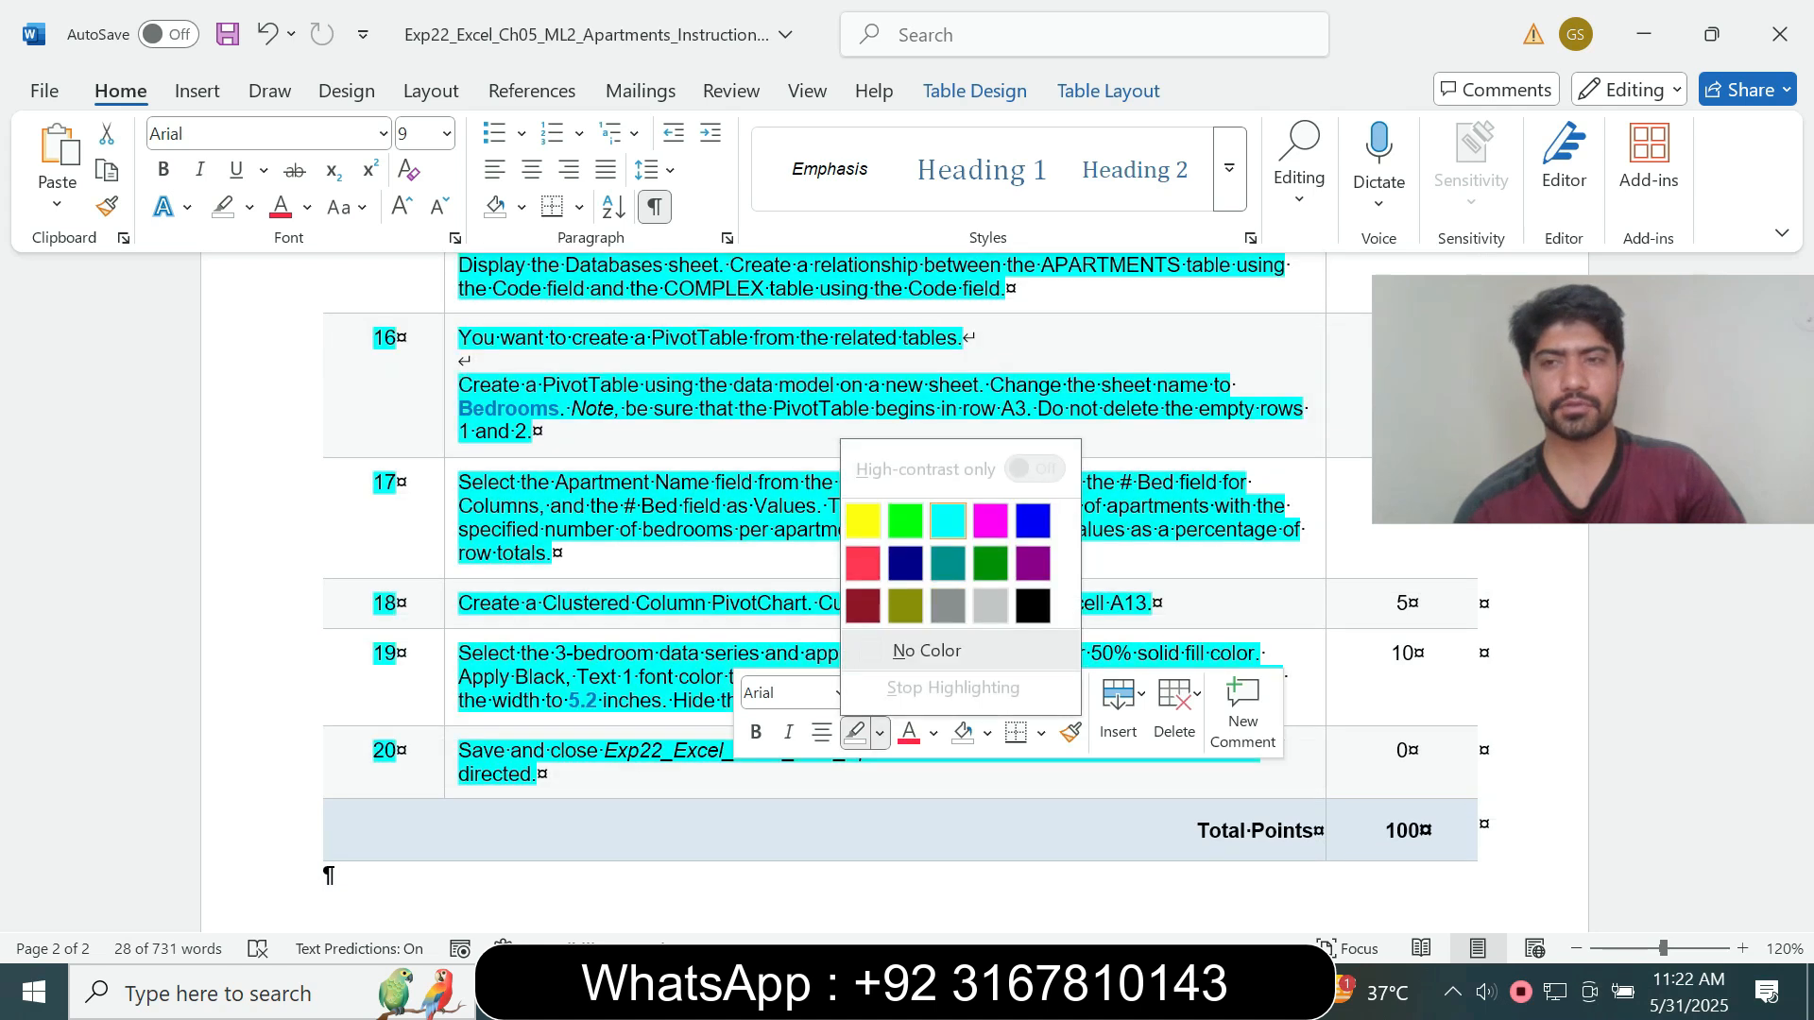
pyautogui.click(935, 515)
pyautogui.click(1152, 603)
pyautogui.scroll(5, 898, 596)
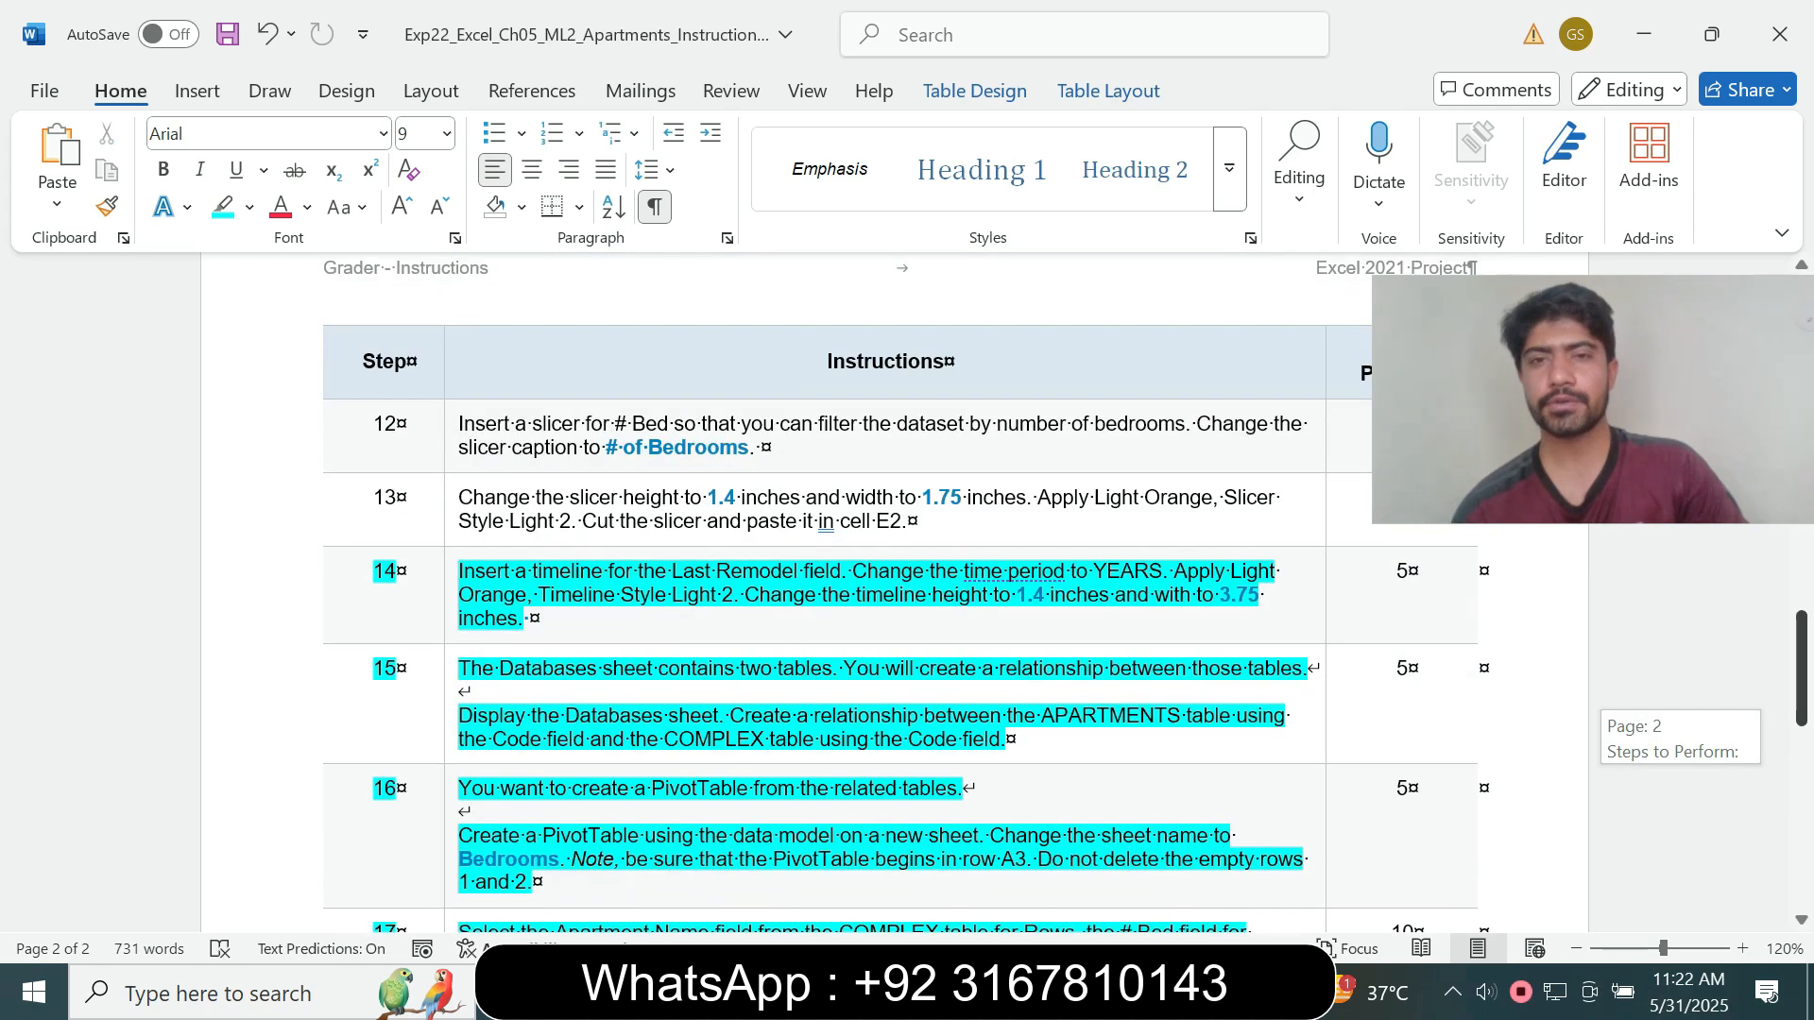